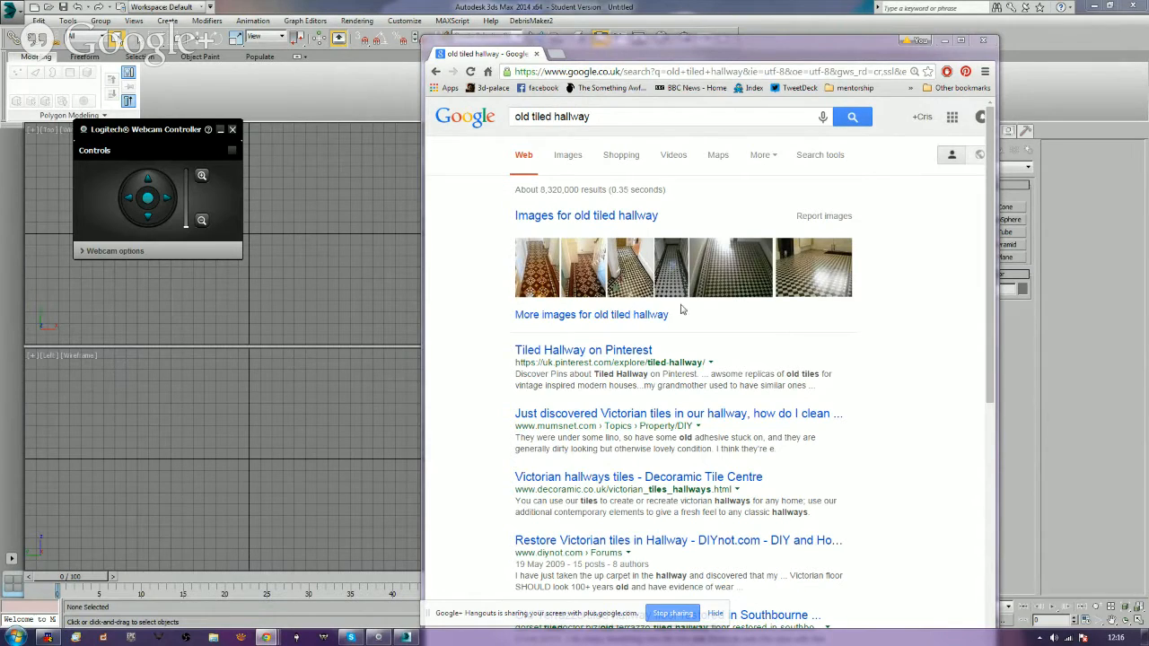
Search the web for "old tiled hallway walls" and open the first image result.
{"action": "left_click", "coordinate": [717, 615]}
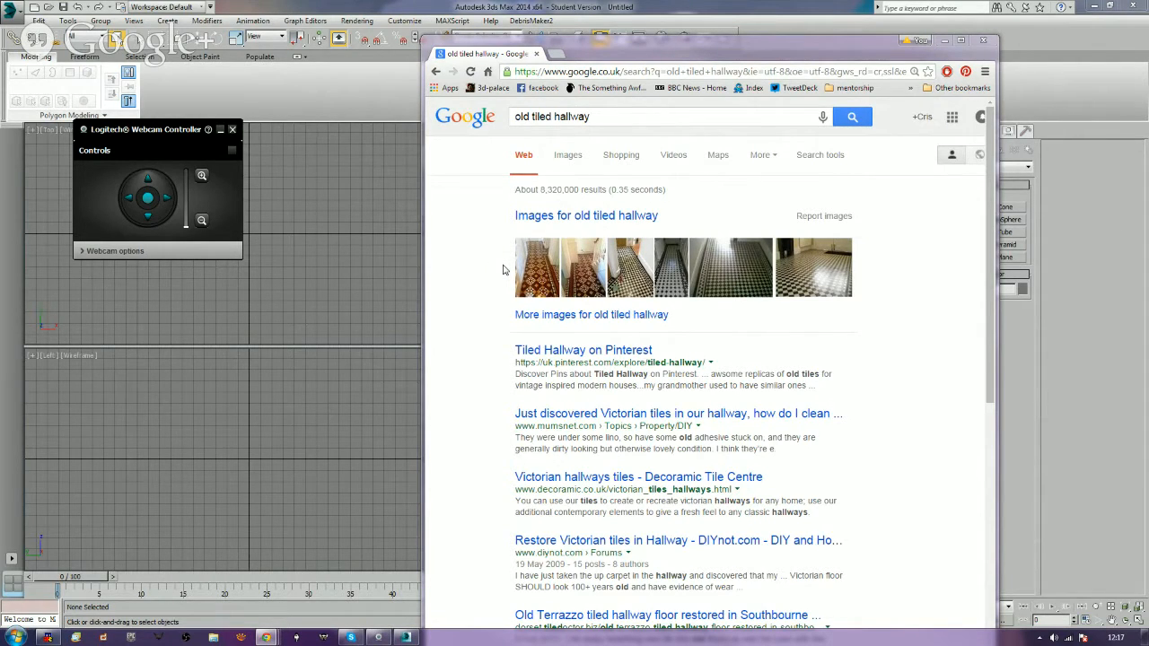
{"action": "left_click", "coordinate": [610, 113]}
{"action": "type", "text": "walls"}
{"action": "key", "text": "Return"}
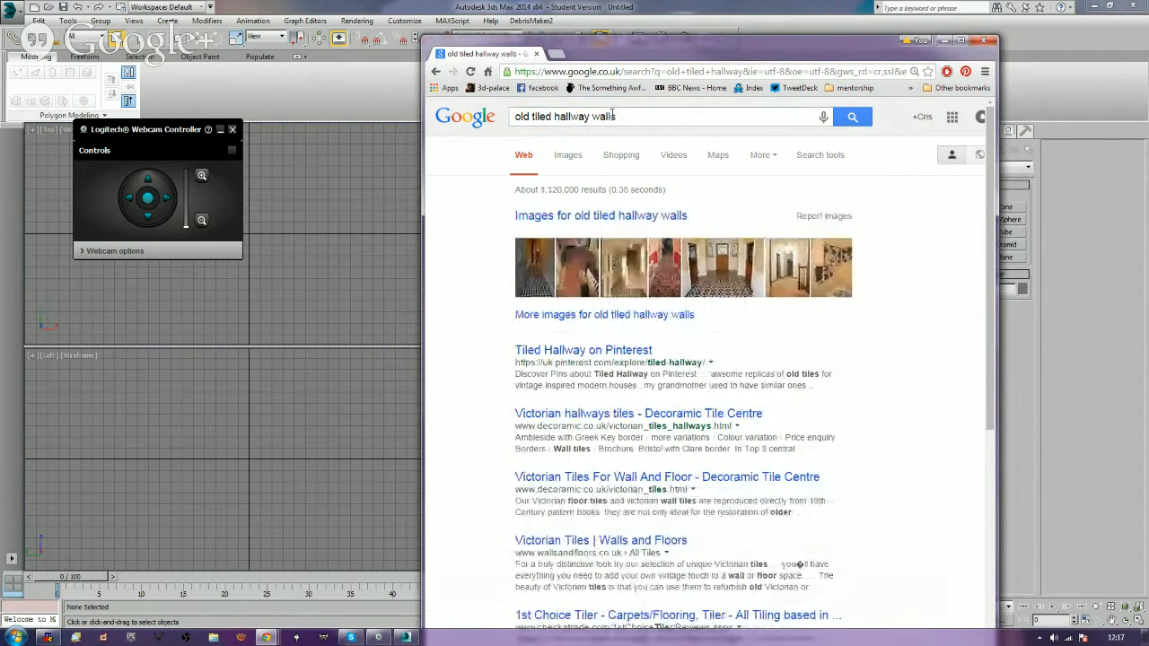
{"action": "double_click", "coordinate": [610, 115]}
{"action": "type", "text": "walls"}
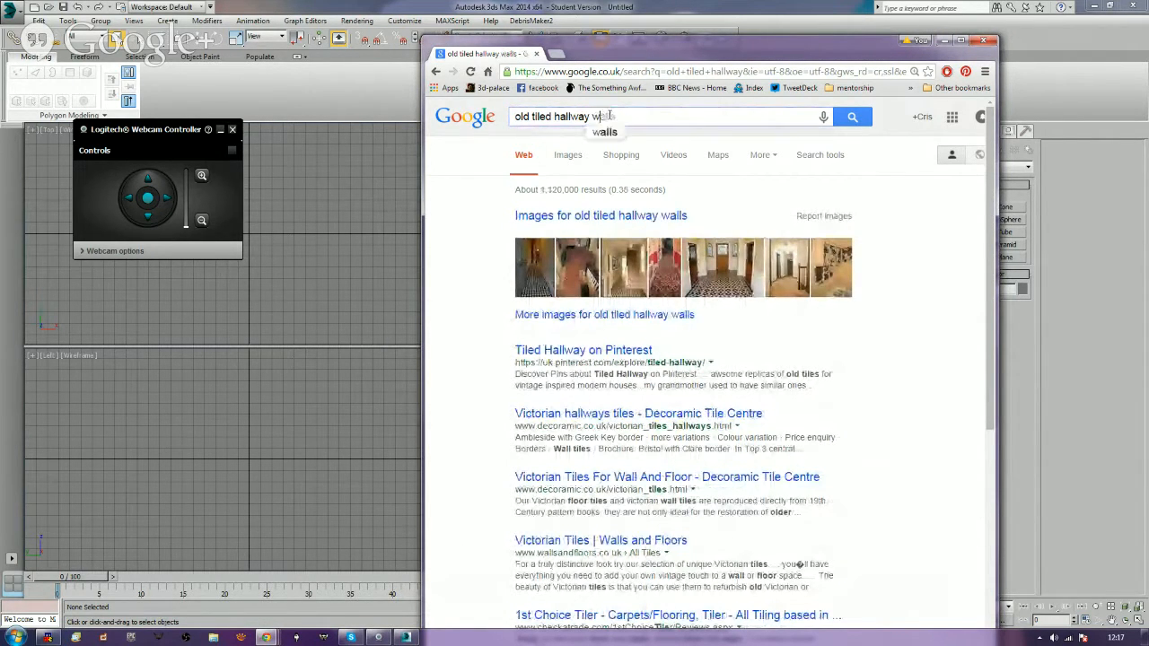
{"action": "key", "text": "Return"}
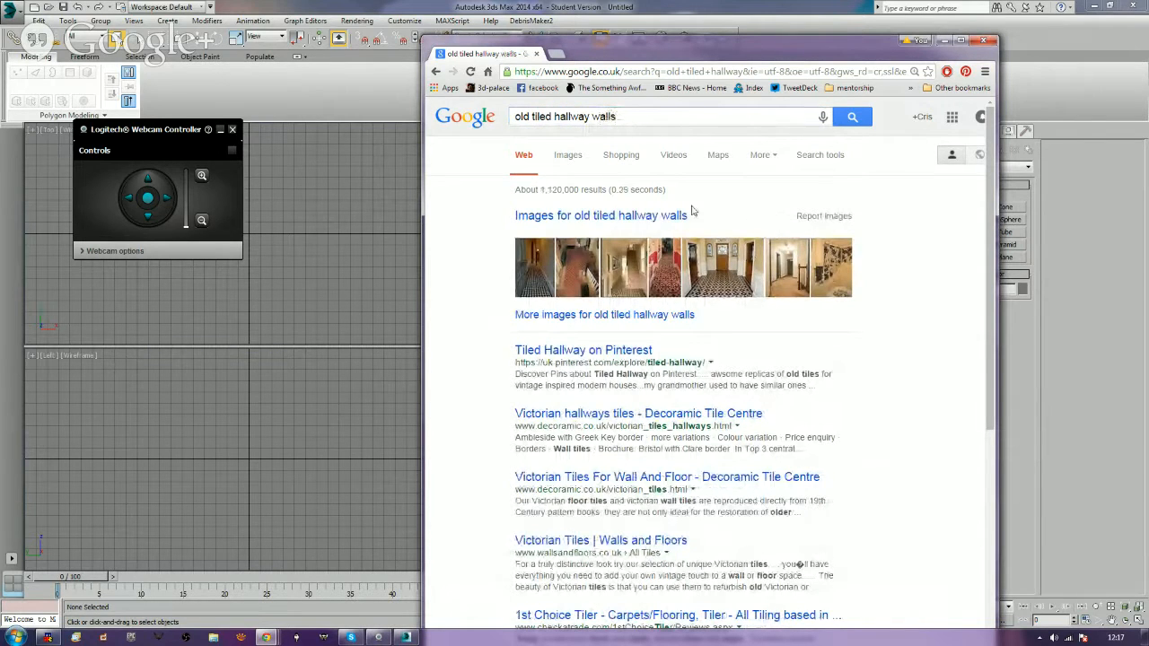
{"action": "left_click", "coordinate": [536, 268]}
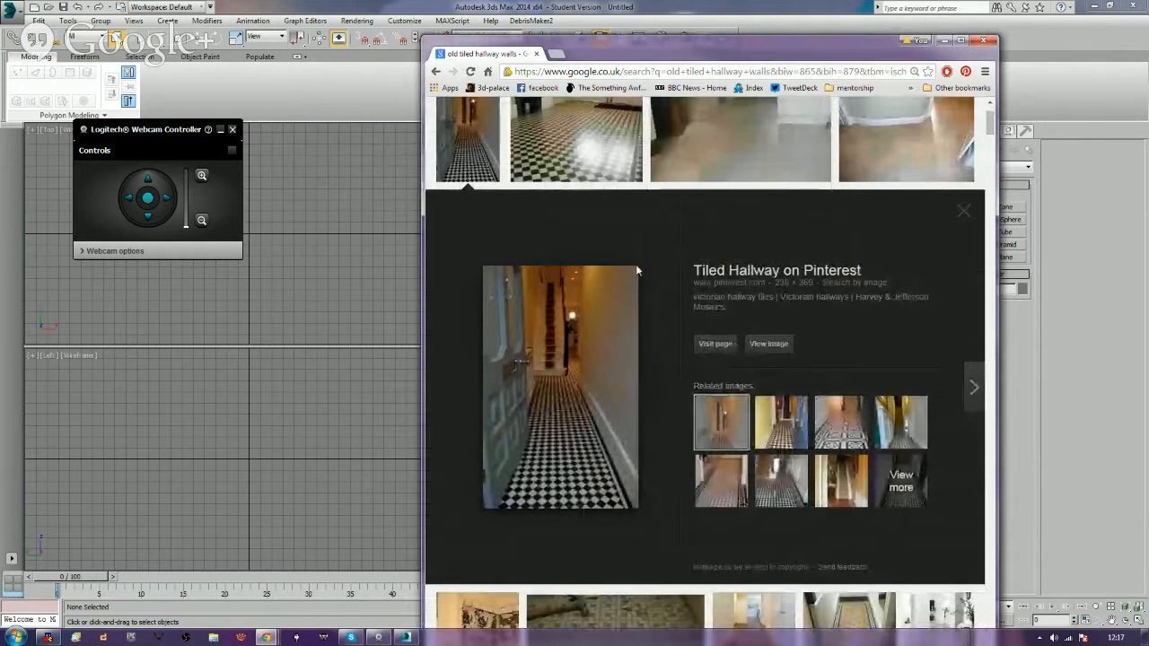
{"action": "scroll", "coordinate": [636, 264], "scroll_direction": "up", "scroll_amount": 1}
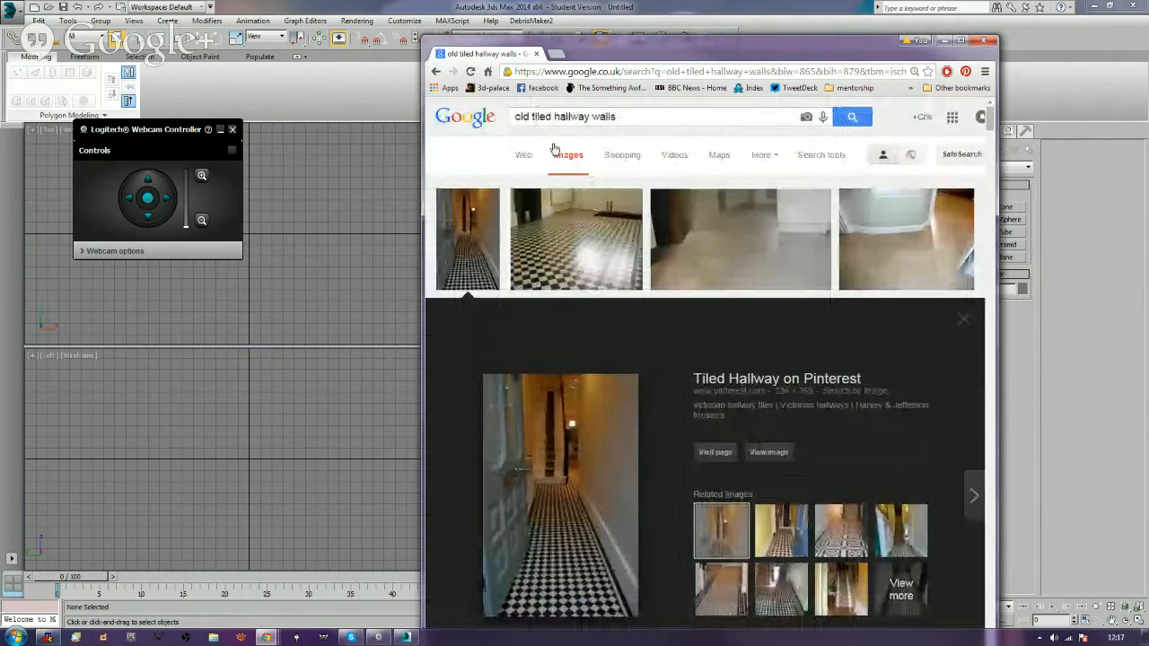
Change the image search to "spooky hallway walls" and examine the results for reference pictures.
{"action": "left_click_drag", "start_coordinate": [549, 117], "coordinate": [515, 117]}
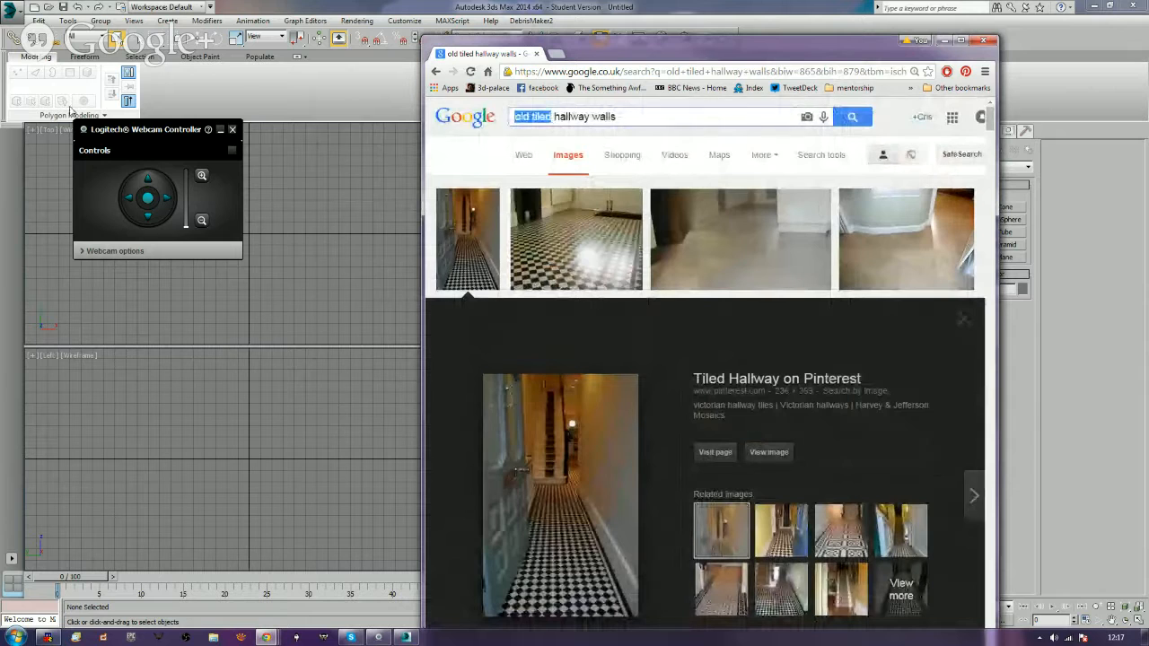
{"action": "type", "text": "spooky"}
{"action": "key", "text": "Return"}
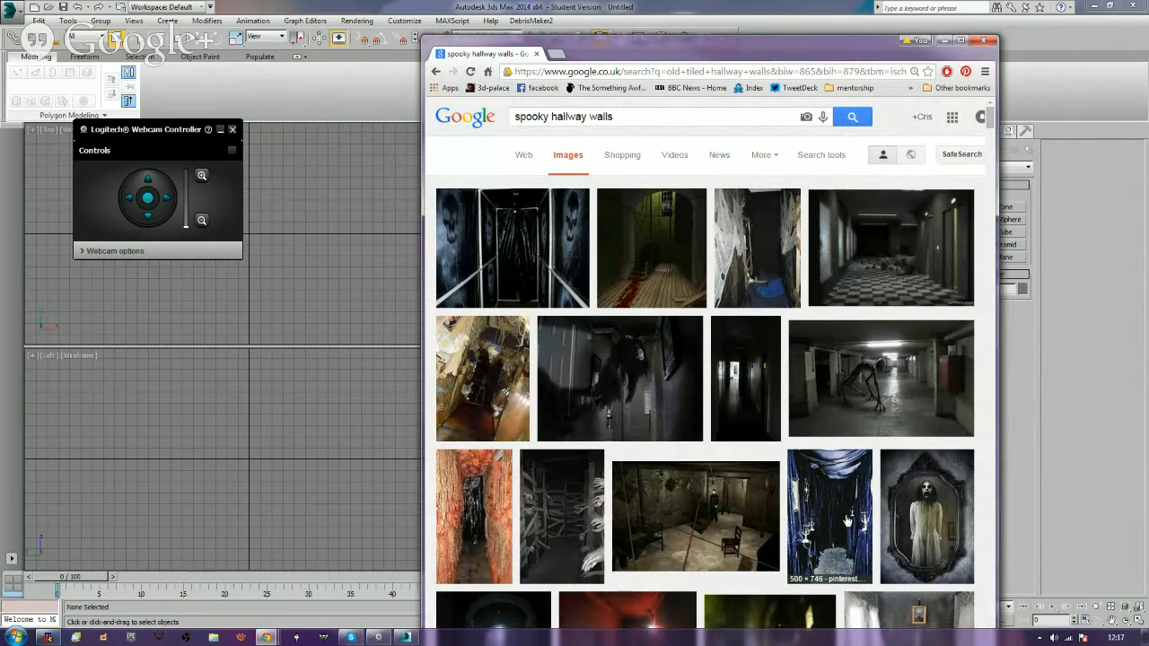
{"action": "scroll", "coordinate": [842, 520], "scroll_direction": "down", "scroll_amount": 3}
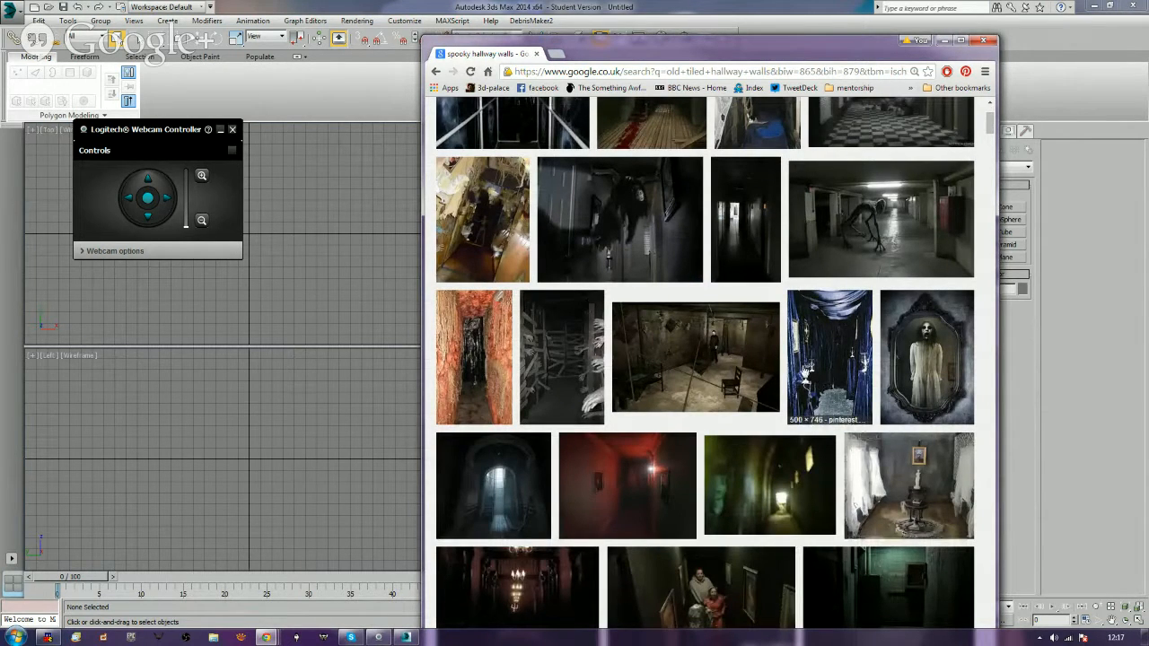
{"action": "scroll", "coordinate": [805, 368], "scroll_direction": "down", "scroll_amount": 3}
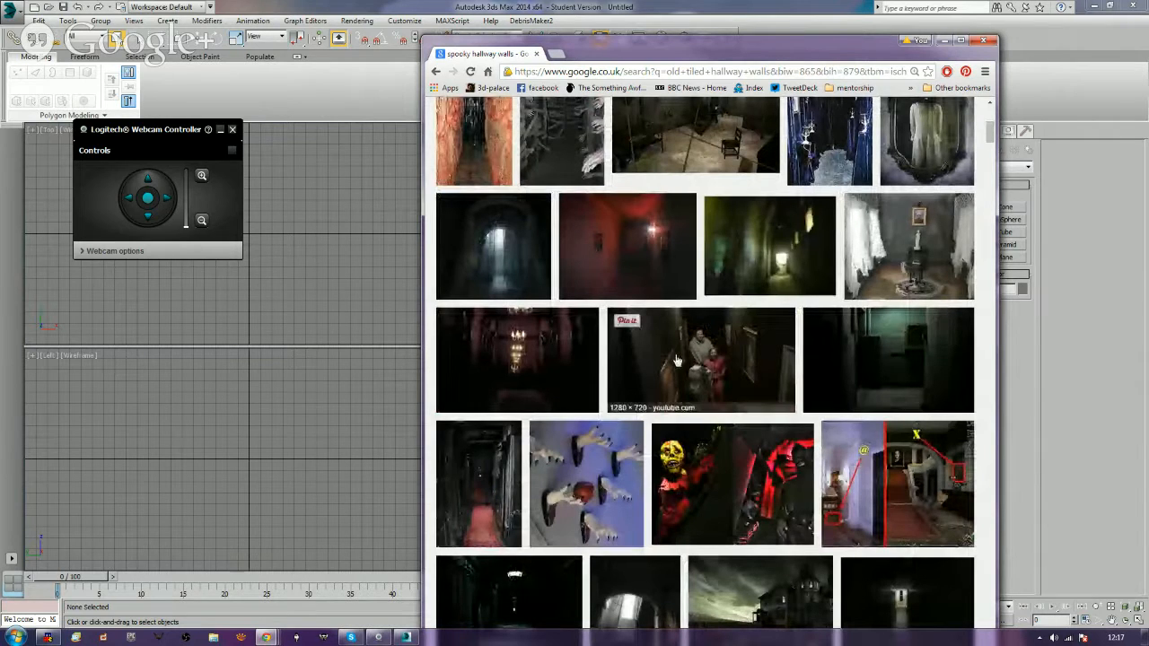
{"action": "scroll", "coordinate": [865, 373], "scroll_direction": "down", "scroll_amount": 3}
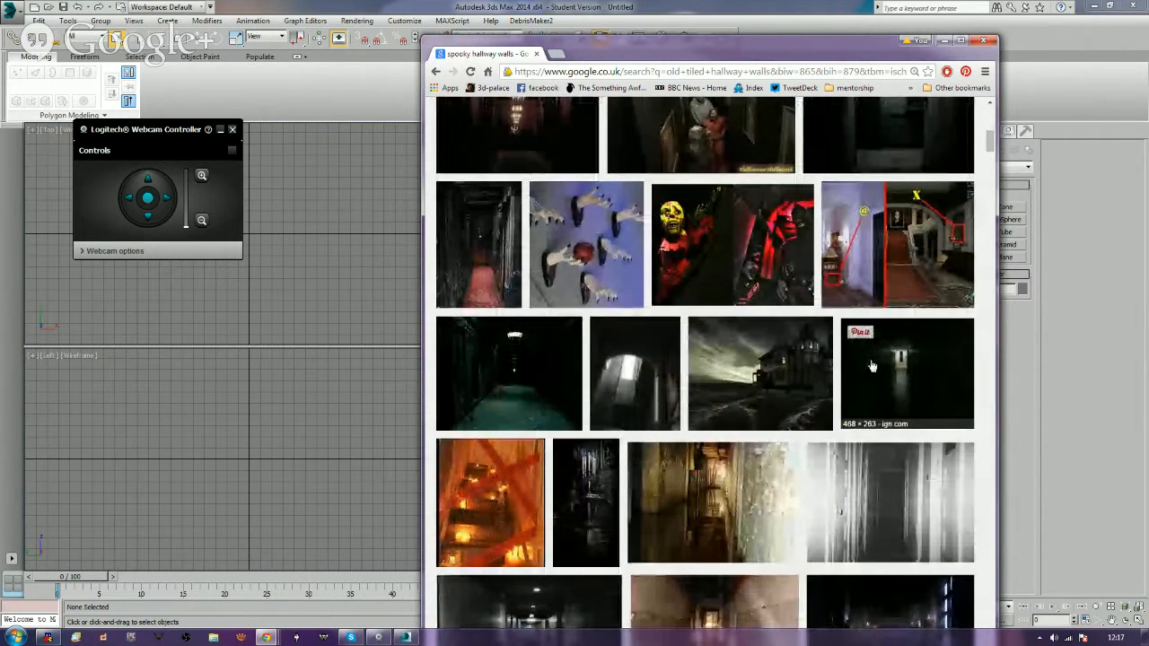
Close the browser, switch to 3ds Max and maximise the Perspective viewport.
{"action": "left_click", "coordinate": [990, 43]}
{"action": "left_click", "coordinate": [618, 267]}
{"action": "left_click", "coordinate": [349, 454]}
{"action": "left_click", "coordinate": [625, 405]}
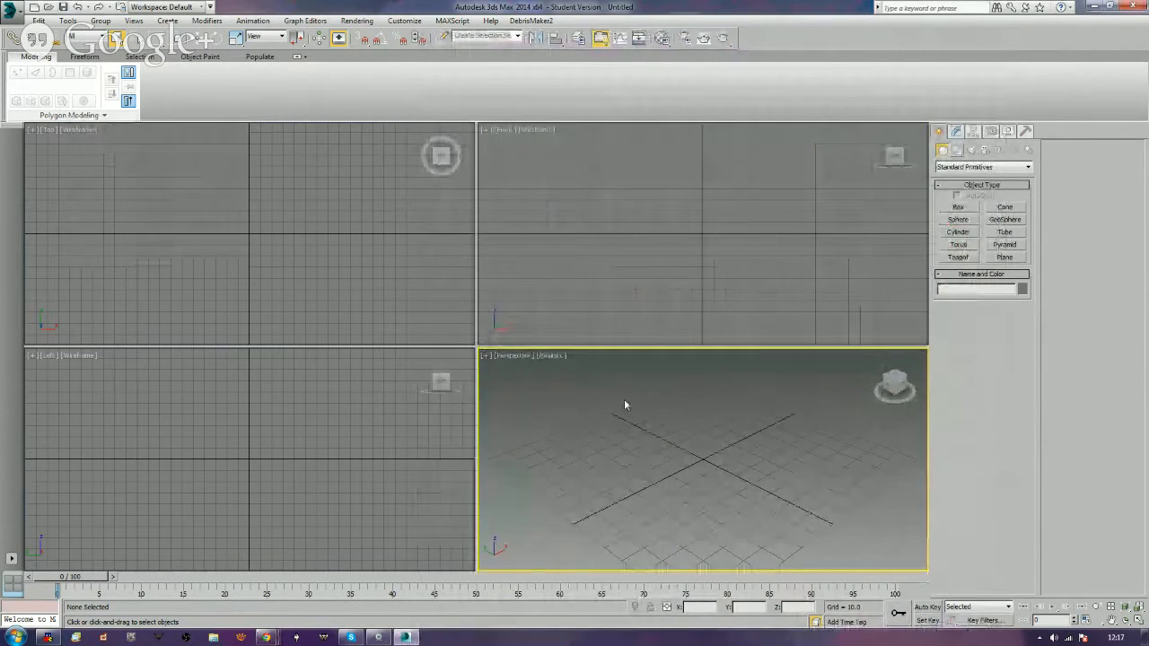
{"action": "left_click", "coordinate": [1136, 621]}
{"action": "middle_click_drag", "start_coordinate": [626, 411], "coordinate": [687, 334]}
{"action": "scroll", "coordinate": [662, 443], "scroll_direction": "down", "scroll_amount": 3}
{"action": "middle_click_drag", "start_coordinate": [764, 271], "coordinate": [746, 286]}
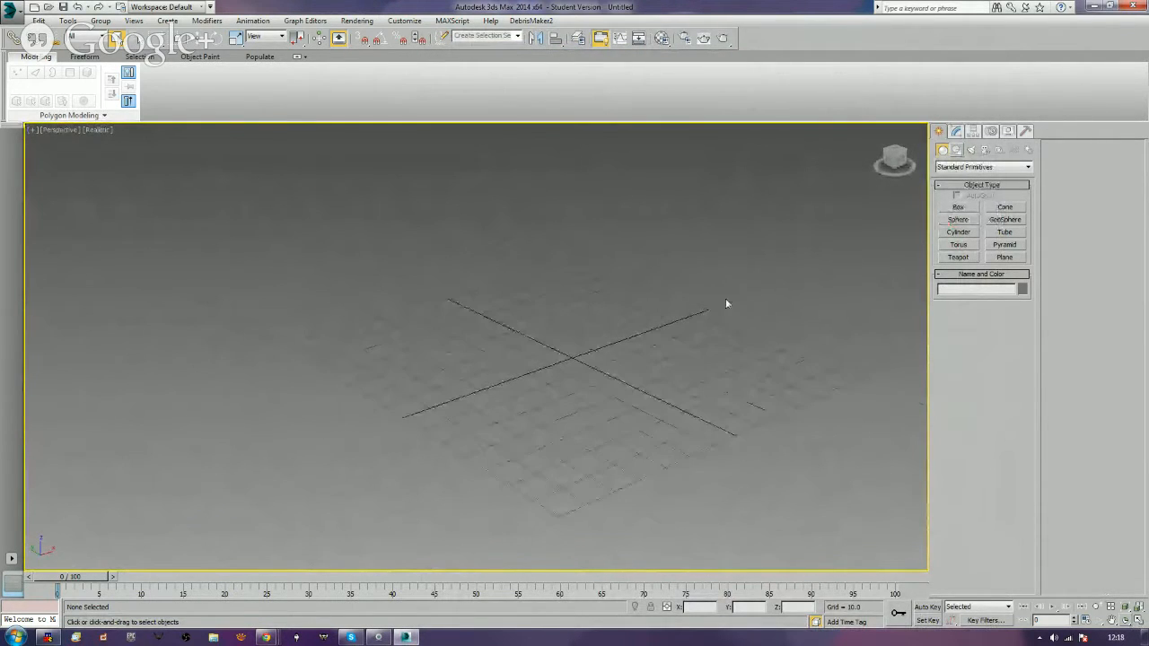
Create a box on the grid with snapping, about 20 units long, 60 wide and 60 high.
{"action": "left_click", "coordinate": [957, 207]}
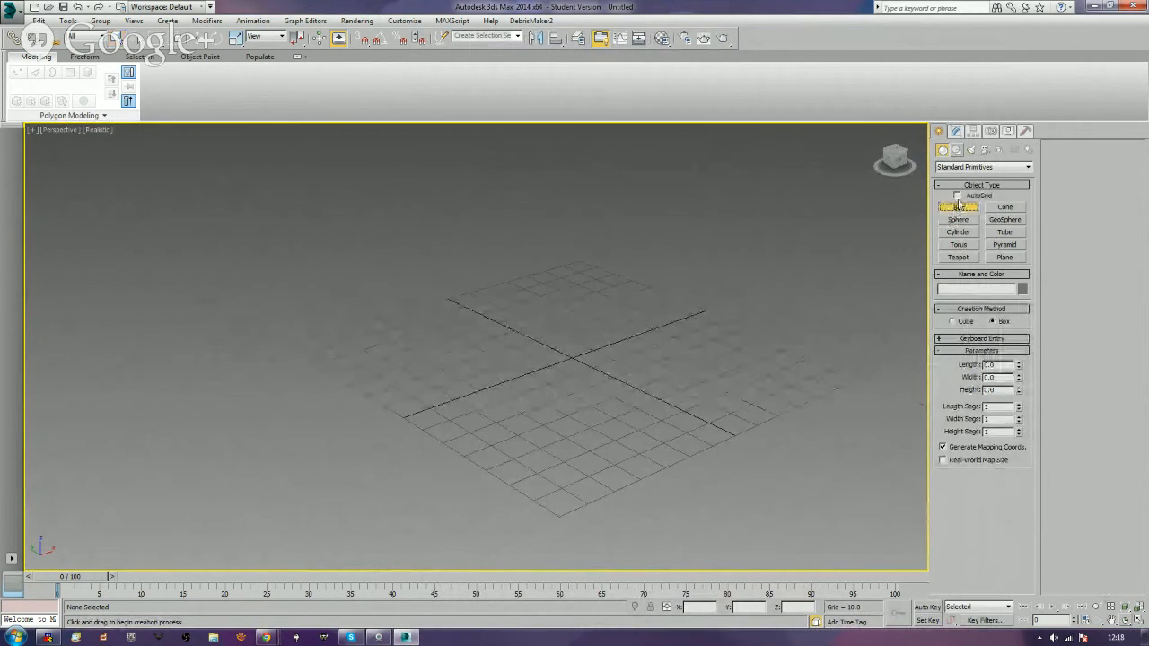
{"action": "key", "text": "s"}
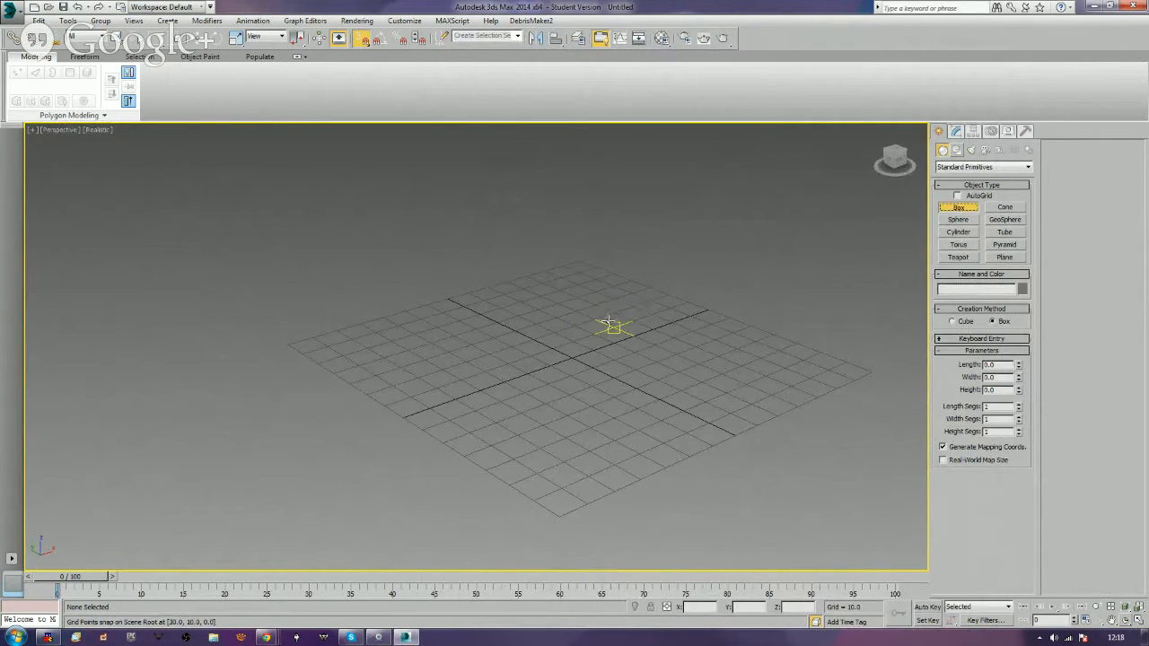
{"action": "left_click_drag", "start_coordinate": [593, 318], "coordinate": [507, 380]}
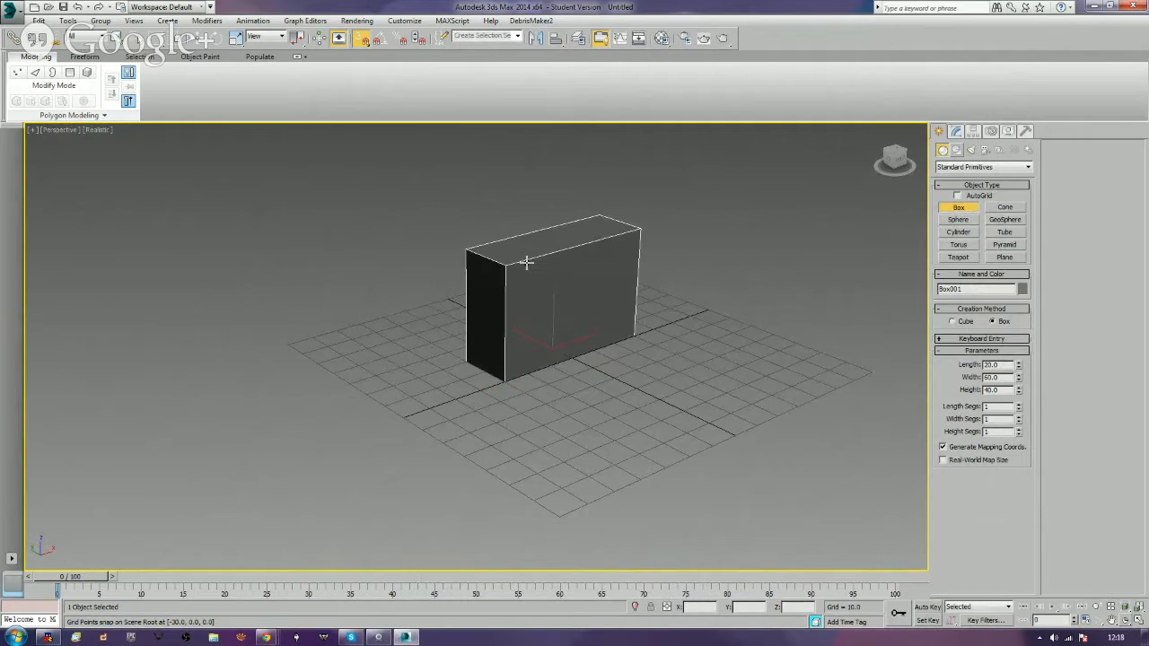
{"action": "left_click", "coordinate": [545, 217]}
{"action": "key", "text": "s"}
Set the box's width and height to 200 units each.
{"action": "double_click", "coordinate": [991, 364]}
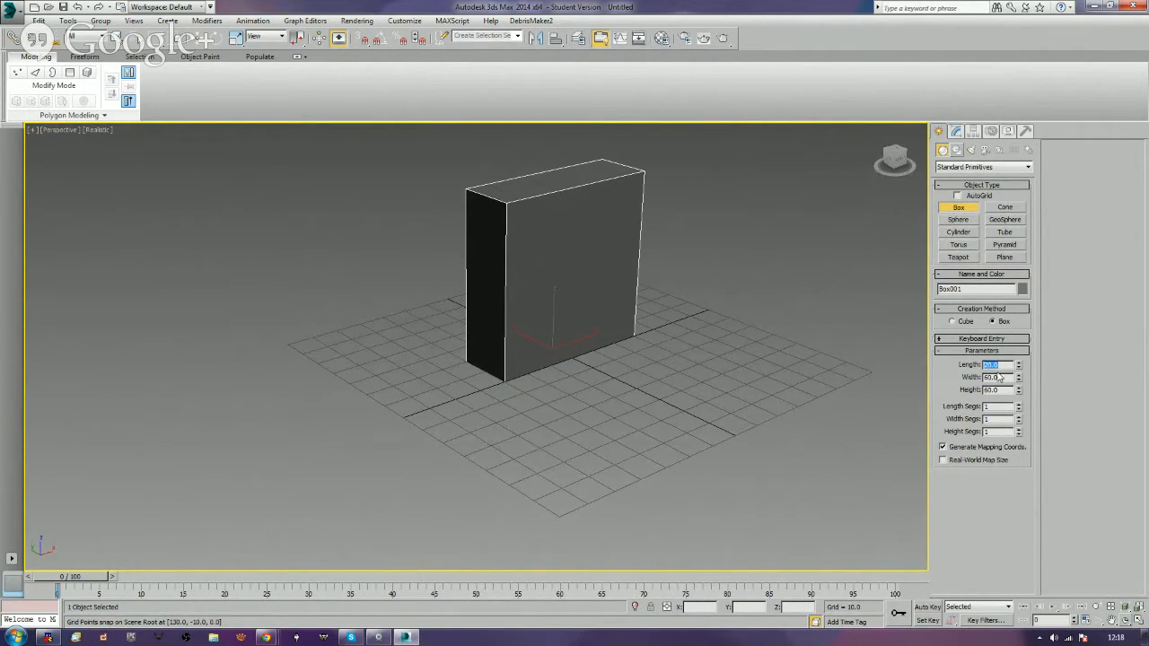
{"action": "double_click", "coordinate": [992, 377]}
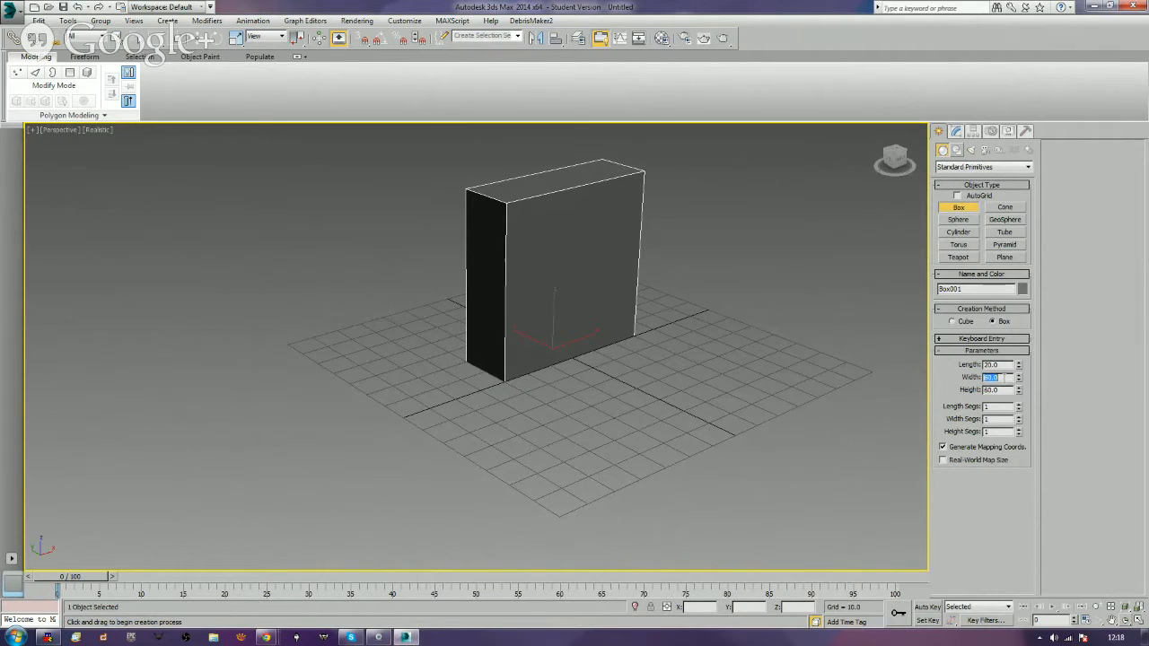
{"action": "type", "text": "20"}
{"action": "key", "text": "Tab"}
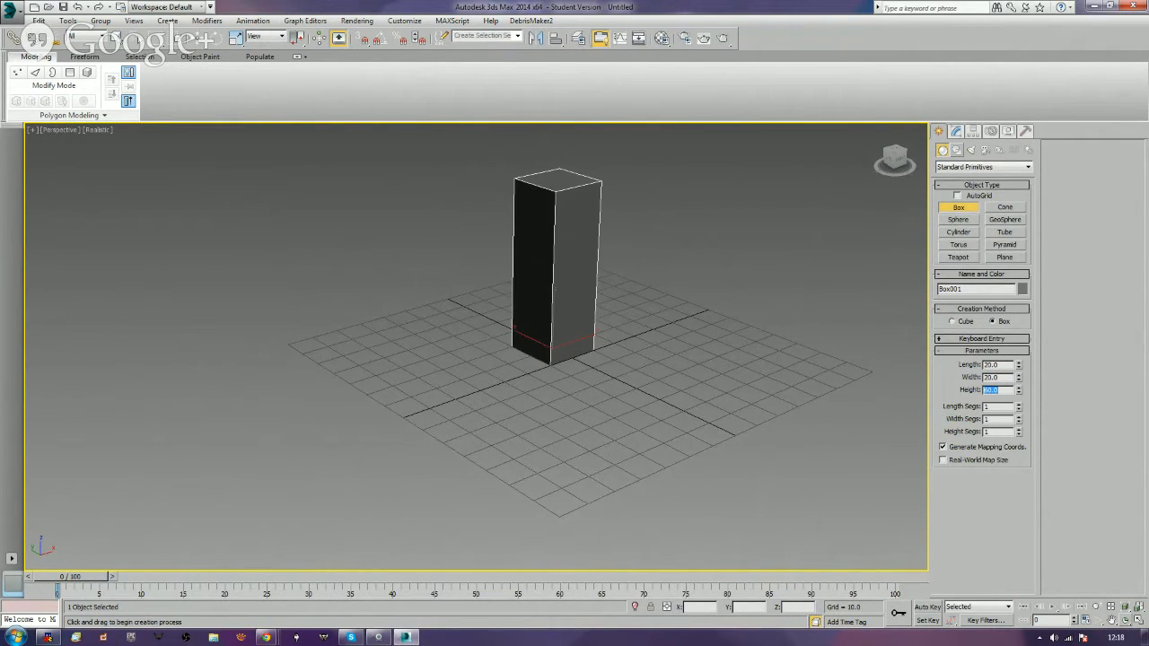
{"action": "key", "text": "shift+Tab"}
{"action": "type", "text": "200"}
{"action": "key", "text": "Tab"}
{"action": "type", "text": "200"}
{"action": "key", "text": "Tab"}
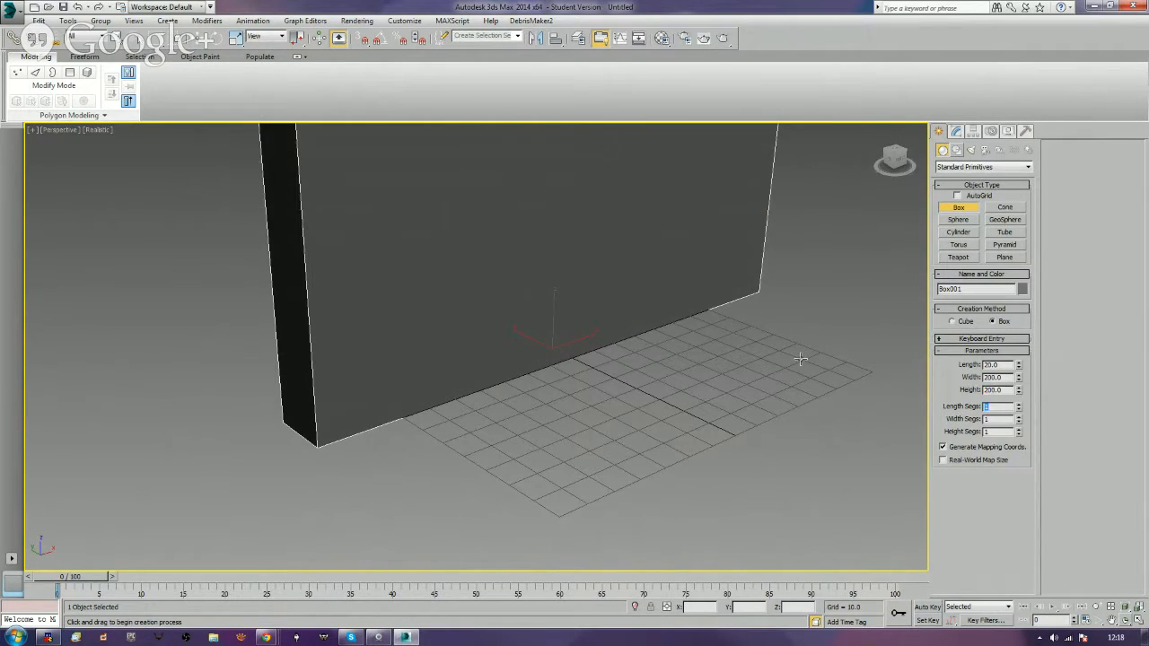
Try to convert the box to an Editable Poly.
{"action": "scroll", "coordinate": [567, 423], "scroll_direction": "down", "scroll_amount": 5}
{"action": "mouse_move", "coordinate": [553, 422]}
{"action": "middle_mouse_down", "text": "alt"}
{"action": "mouse_move", "coordinate": [745, 400]}
{"action": "mouse_move", "coordinate": [571, 420]}
{"action": "middle_mouse_up", "text": "alt"}
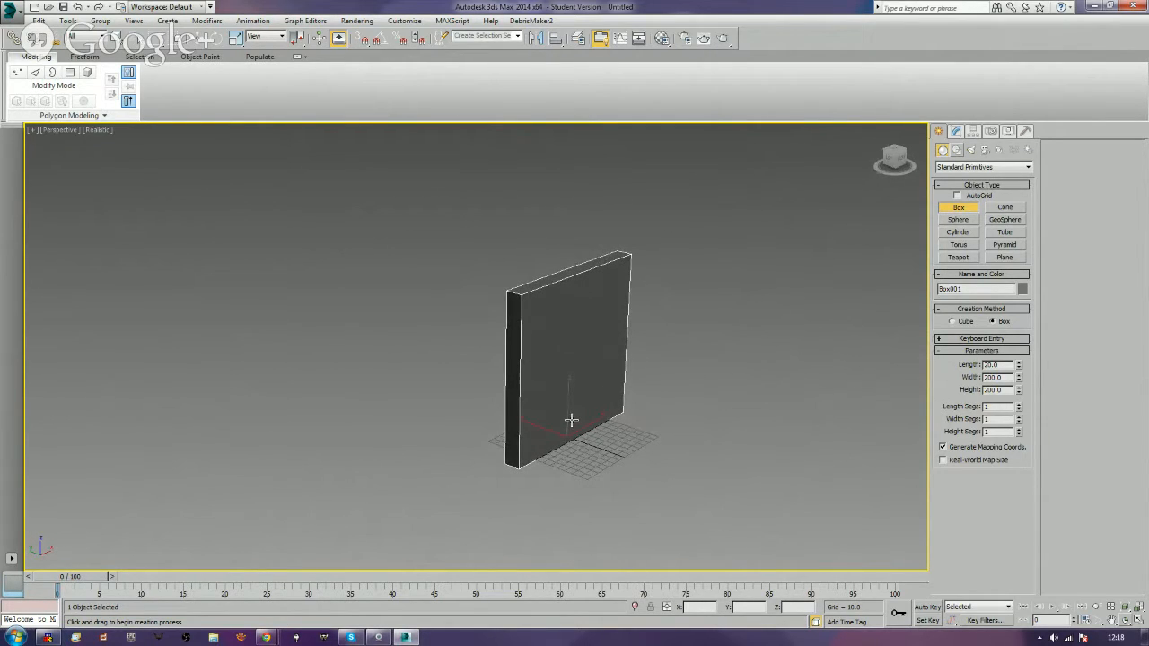
{"action": "right_click", "coordinate": [571, 420]}
{"action": "right_click", "coordinate": [569, 415]}
{"action": "mouse_move", "coordinate": [617, 531]}
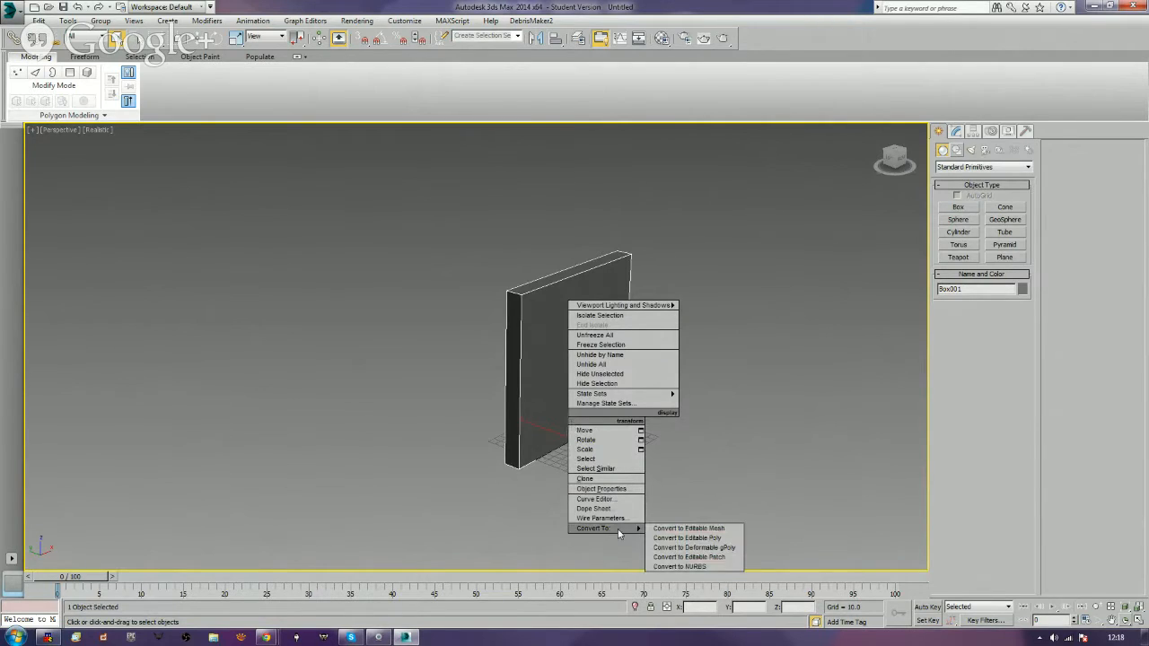
{"action": "left_click", "coordinate": [682, 537]}
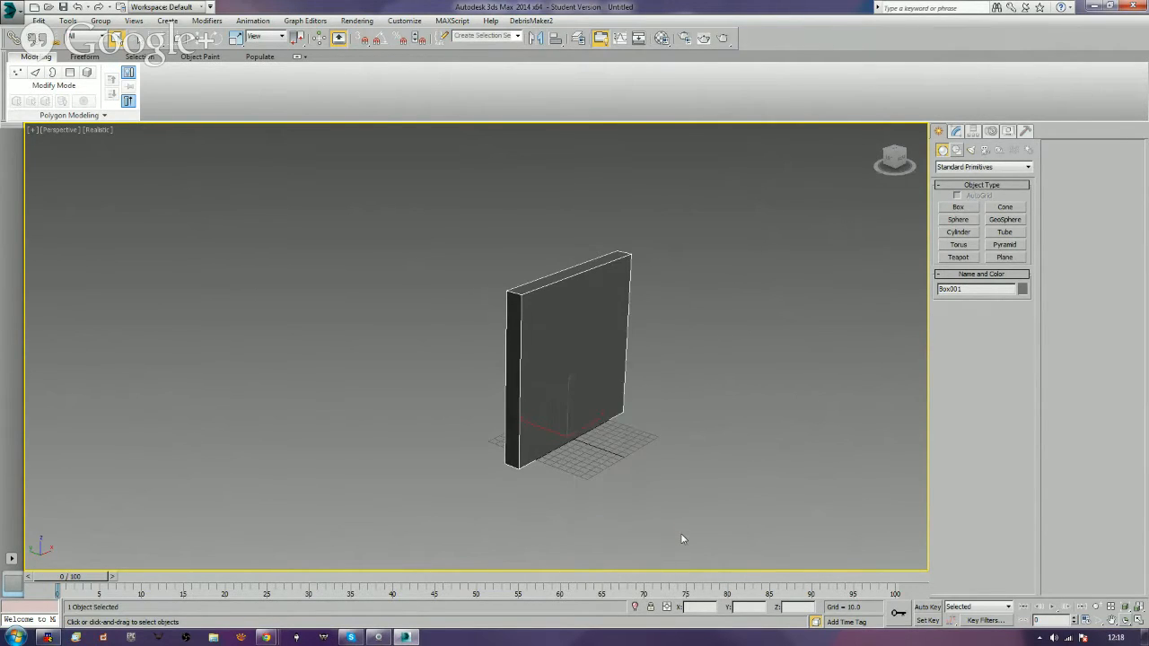
Rename the box as Wall_01.
{"action": "left_click", "coordinate": [955, 131]}
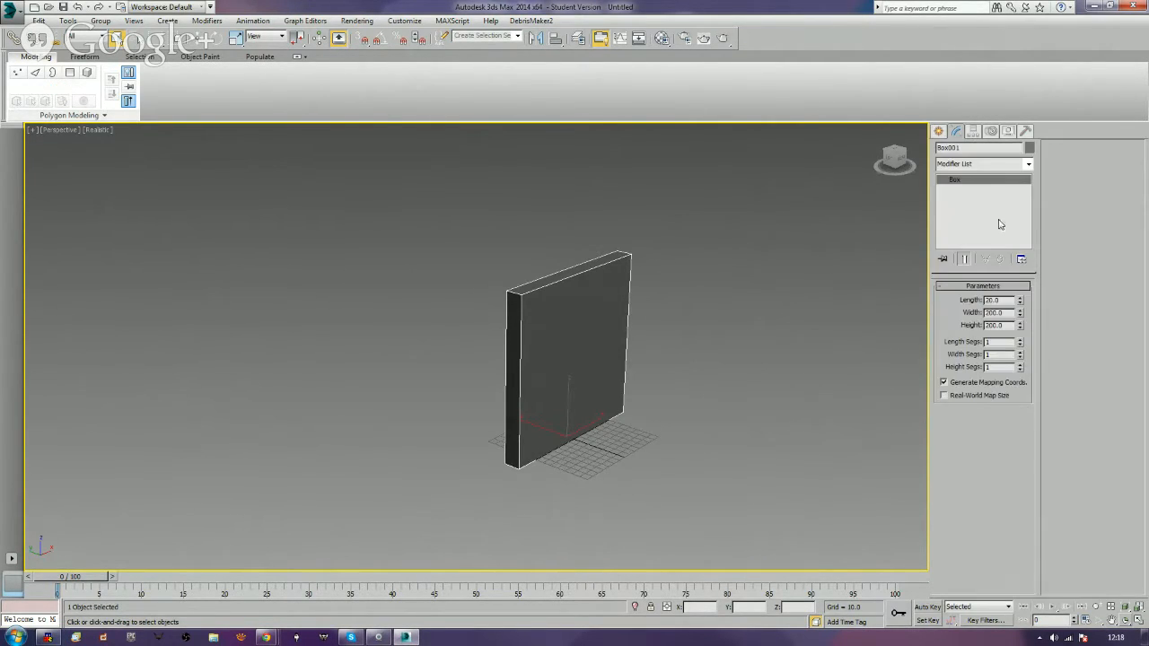
{"action": "left_click", "coordinate": [993, 148]}
{"action": "type", "text": "Wall_01"}
Convert Wall_01 to an Editable Poly.
{"action": "middle_click_drag", "start_coordinate": [654, 415], "coordinate": [595, 403], "text": "alt"}
{"action": "right_click", "coordinate": [629, 361]}
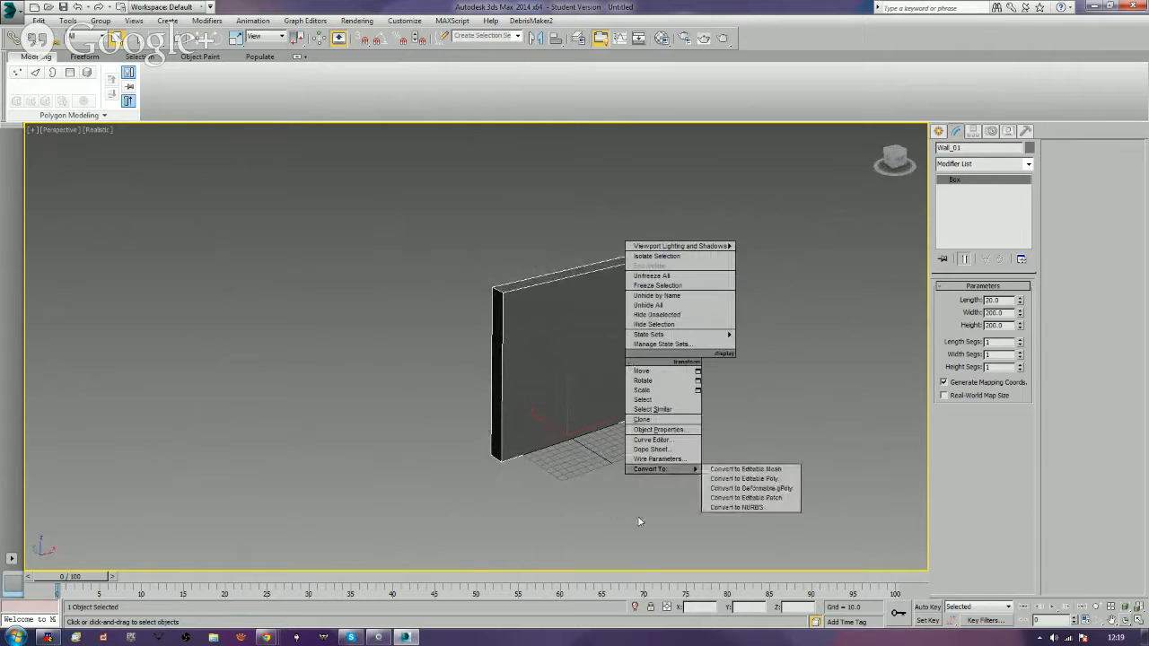
{"action": "left_click", "coordinate": [718, 478]}
{"action": "middle_click_drag", "start_coordinate": [631, 502], "coordinate": [645, 435], "text": "alt"}
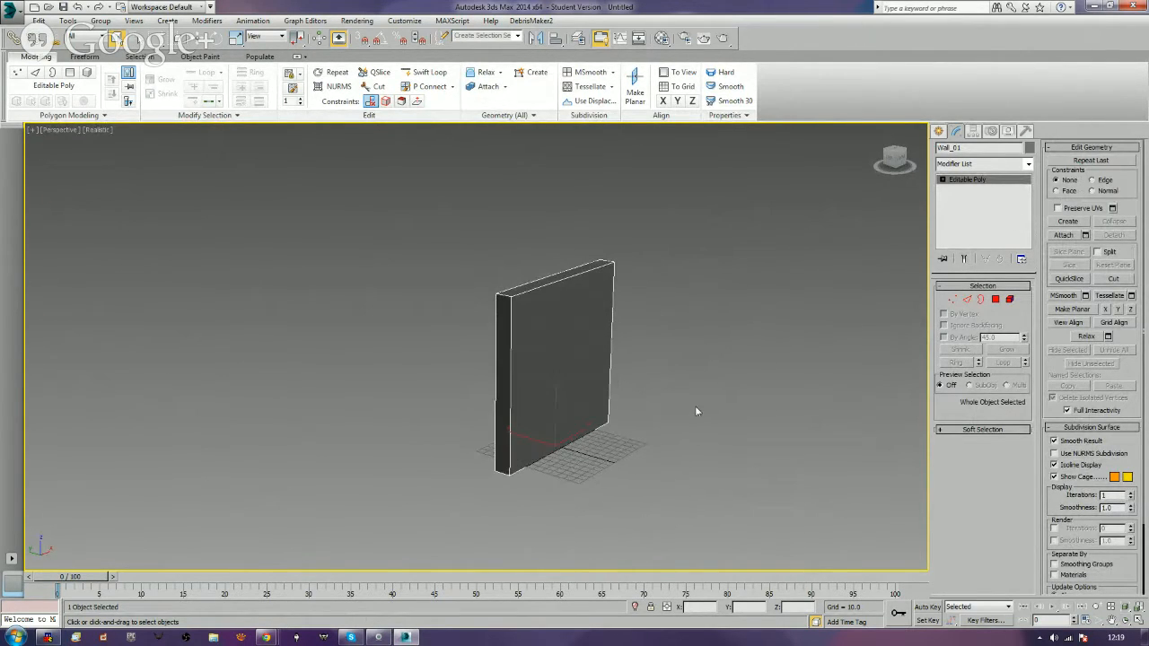
Insert two closely spaced horizontal edge loops around the wall at about mid-height with Swift Loop.
{"action": "middle_click_drag", "start_coordinate": [885, 323], "coordinate": [702, 398], "text": "alt"}
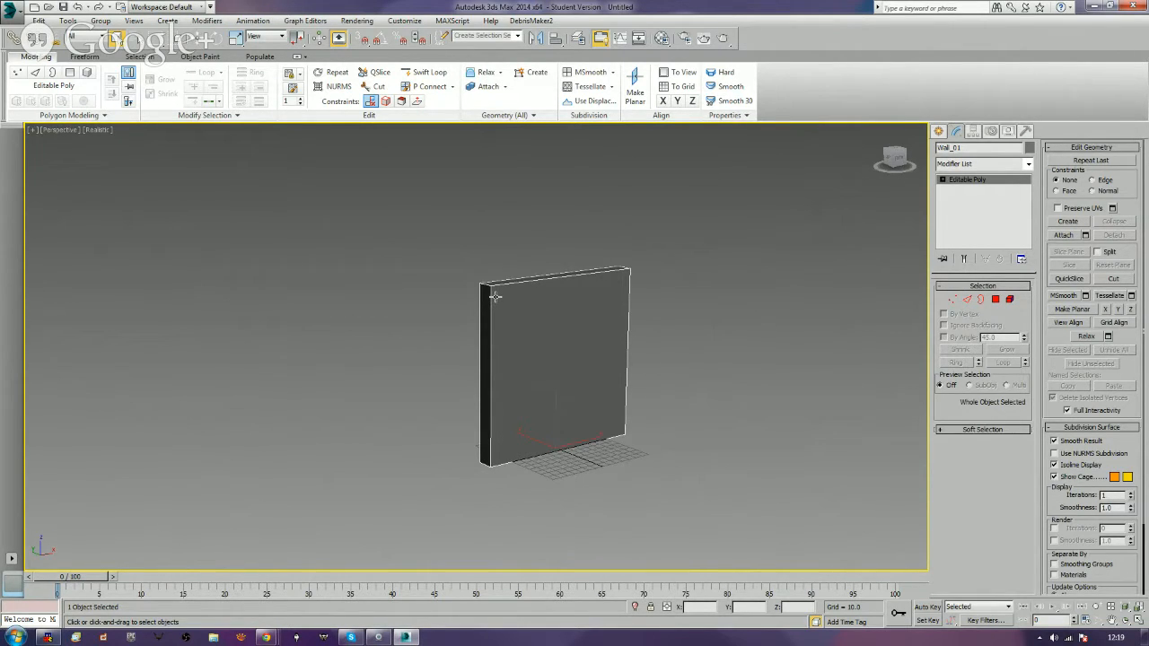
{"action": "middle_click_drag", "start_coordinate": [589, 346], "coordinate": [521, 372], "text": "alt"}
{"action": "scroll", "coordinate": [500, 372], "scroll_direction": "up", "scroll_amount": 3}
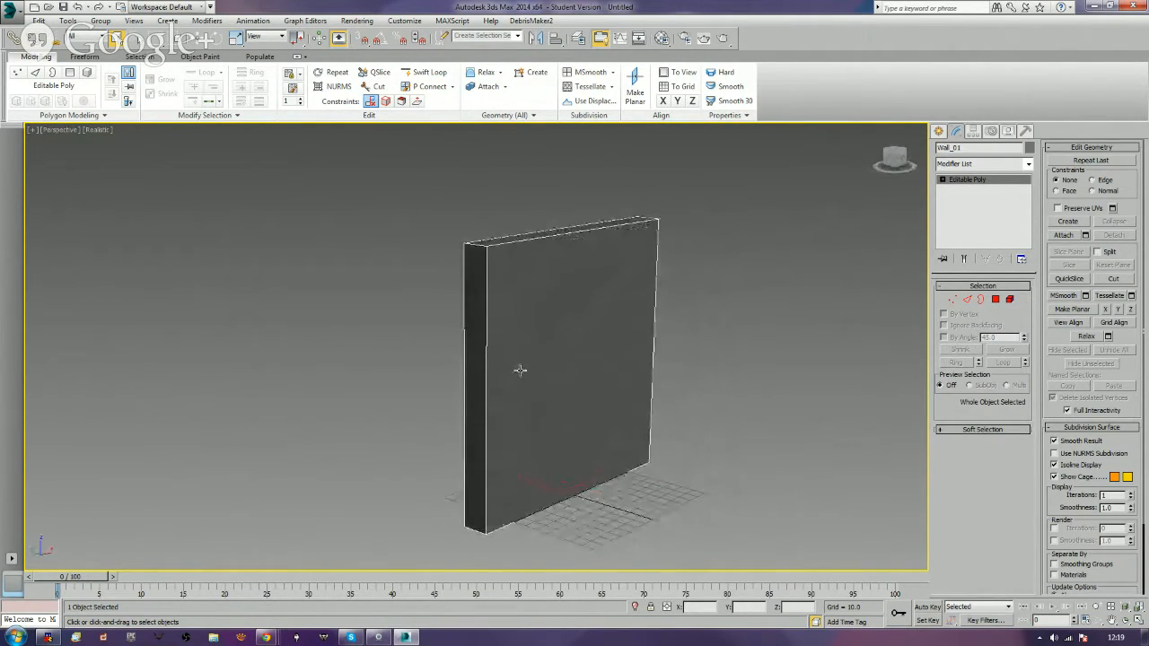
{"action": "middle_click_drag", "start_coordinate": [534, 379], "coordinate": [527, 366]}
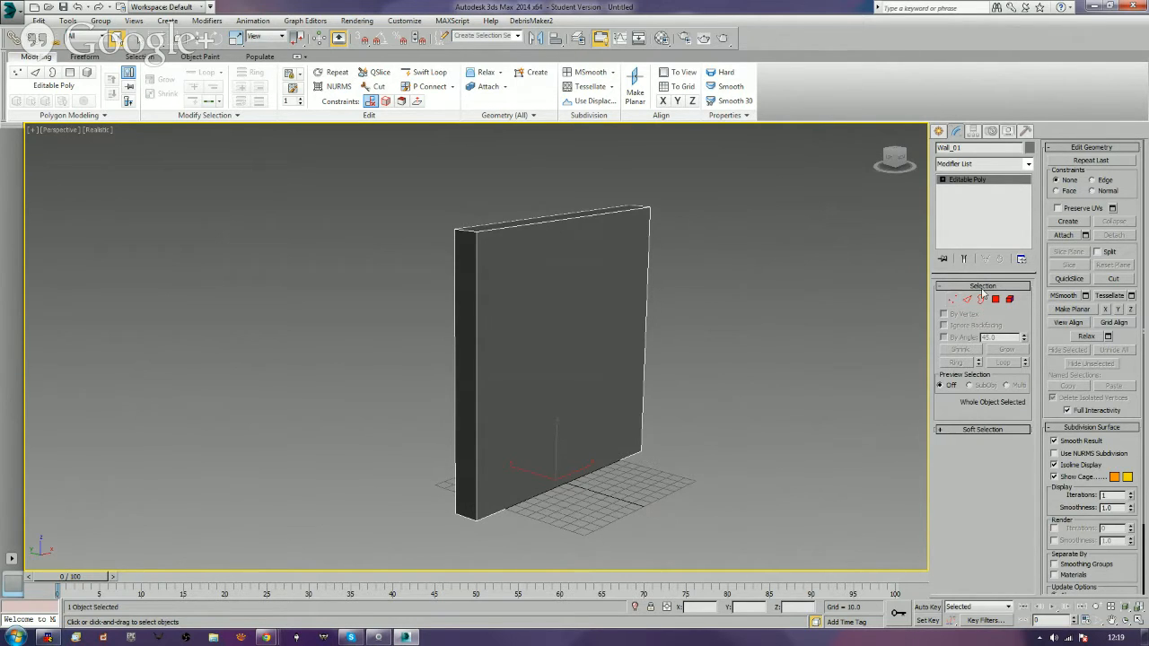
{"action": "left_click", "coordinate": [429, 72]}
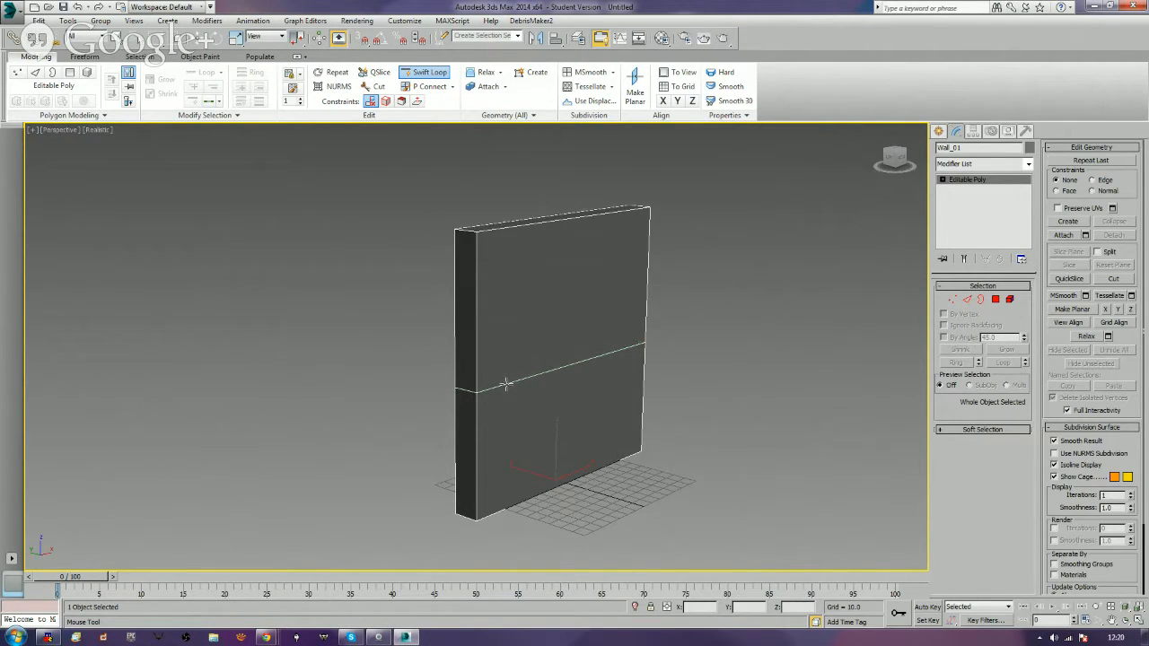
{"action": "left_click", "coordinate": [492, 384]}
{"action": "right_click", "coordinate": [750, 453]}
{"action": "scroll", "coordinate": [632, 471], "scroll_direction": "up", "scroll_amount": 6}
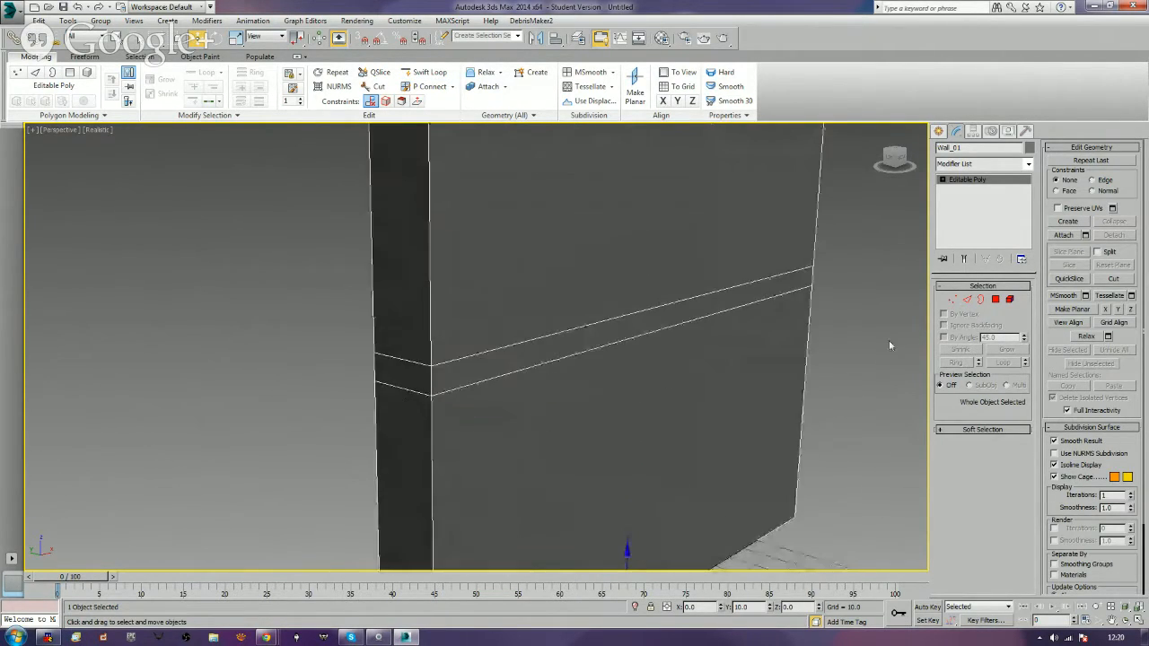
Leave polygon selection mode and undo the horizontal edge loops on the wall.
{"action": "left_click", "coordinate": [994, 301]}
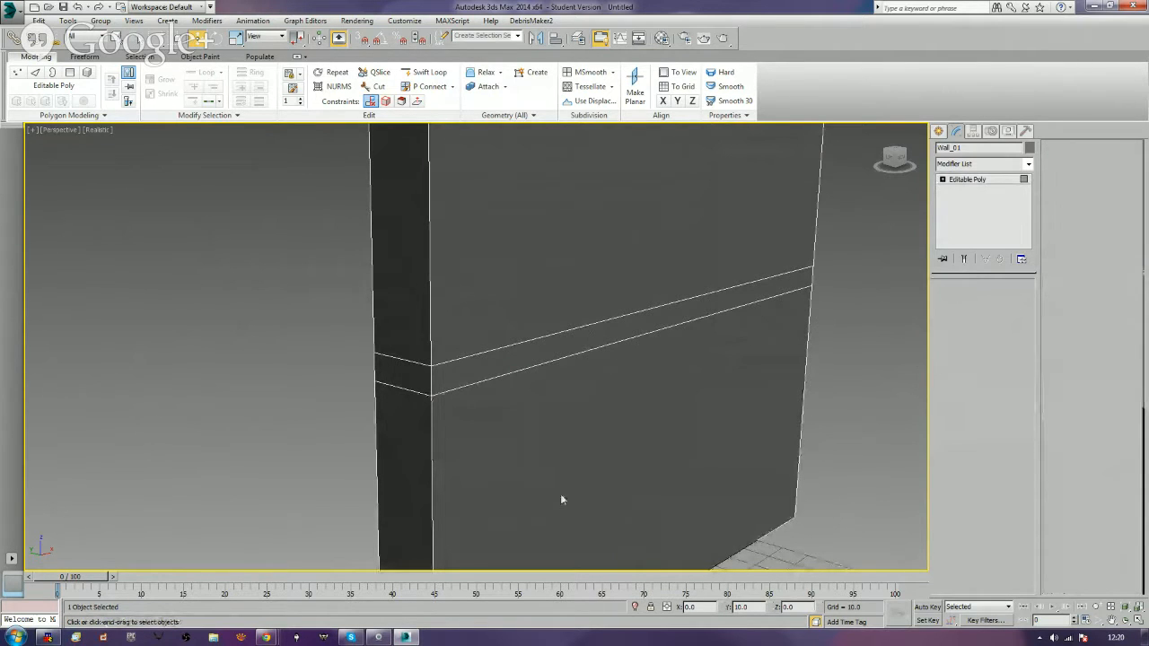
{"action": "middle_click_drag", "start_coordinate": [512, 465], "coordinate": [585, 493], "text": "alt"}
{"action": "left_click", "coordinate": [995, 299]}
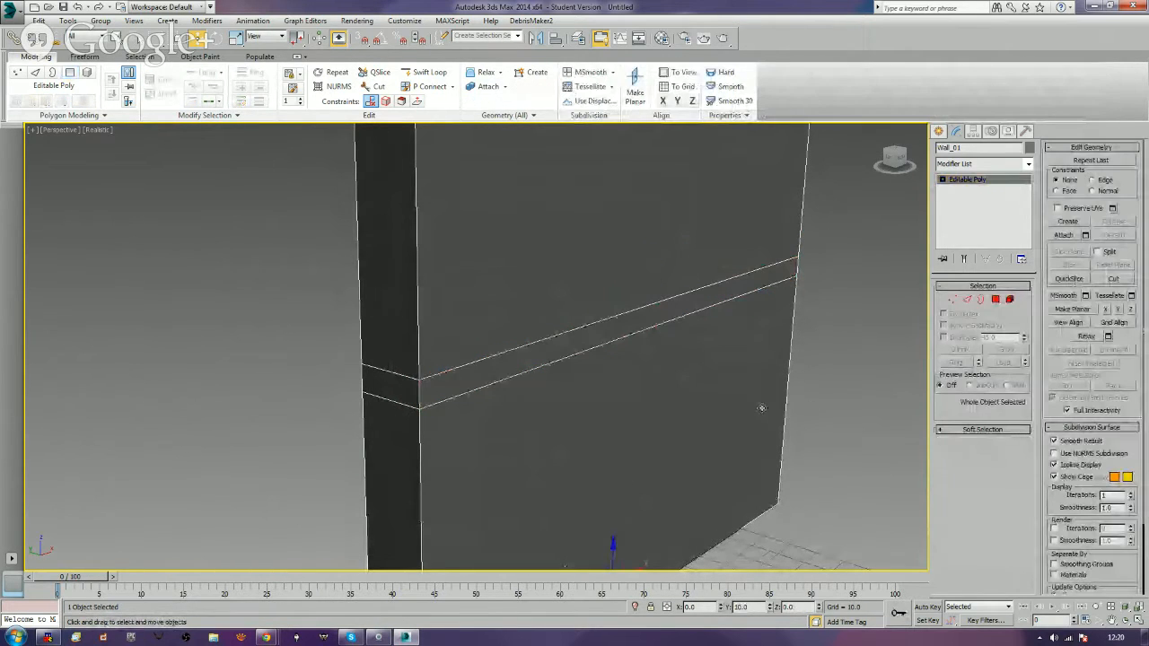
{"action": "scroll", "coordinate": [754, 409], "scroll_direction": "down", "scroll_amount": 4}
{"action": "mouse_move", "coordinate": [737, 409]}
{"action": "middle_mouse_down", "text": "alt"}
{"action": "mouse_move", "coordinate": [697, 415]}
{"action": "mouse_move", "coordinate": [719, 406]}
{"action": "middle_mouse_up", "text": "alt"}
{"action": "middle_click_drag", "start_coordinate": [839, 412], "coordinate": [783, 406], "text": "alt"}
{"action": "key", "text": "ctrl+z"}
Convert the plain wall without edge loops to an Editable Poly again.
{"action": "right_click", "coordinate": [545, 382]}
{"action": "mouse_move", "coordinate": [579, 493]}
{"action": "left_click", "coordinate": [669, 503]}
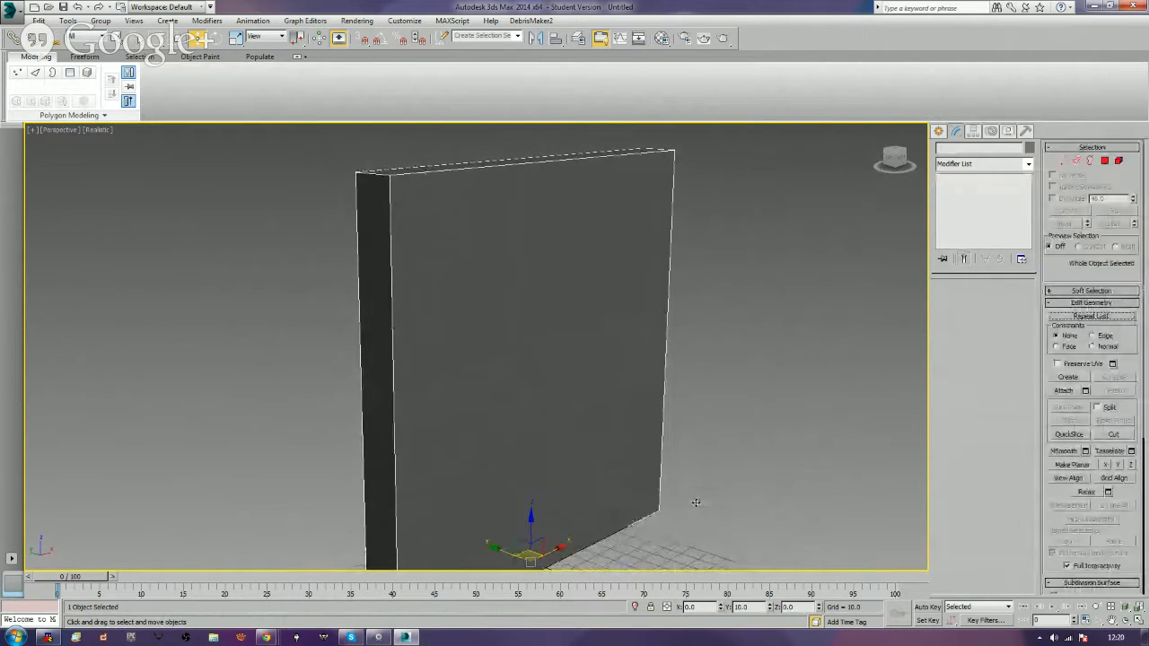
Switch to Windows Explorer and move its window clear of the 3D viewport.
{"action": "left_click", "coordinate": [214, 638]}
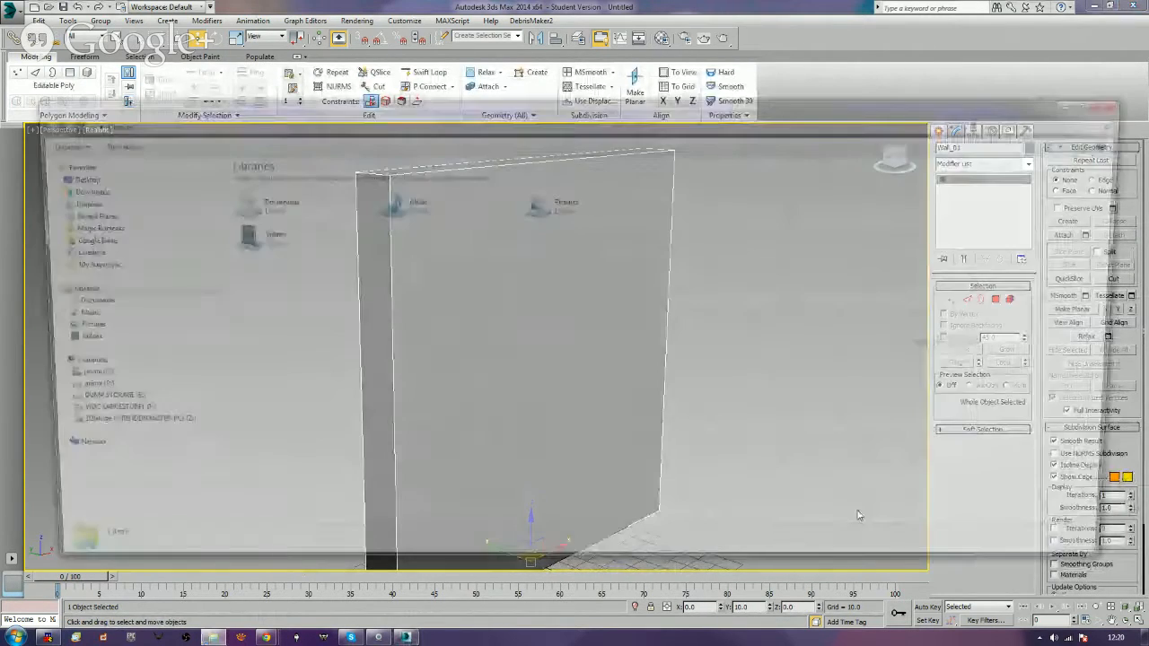
{"action": "left_click_drag", "start_coordinate": [712, 115], "coordinate": [1148, 115]}
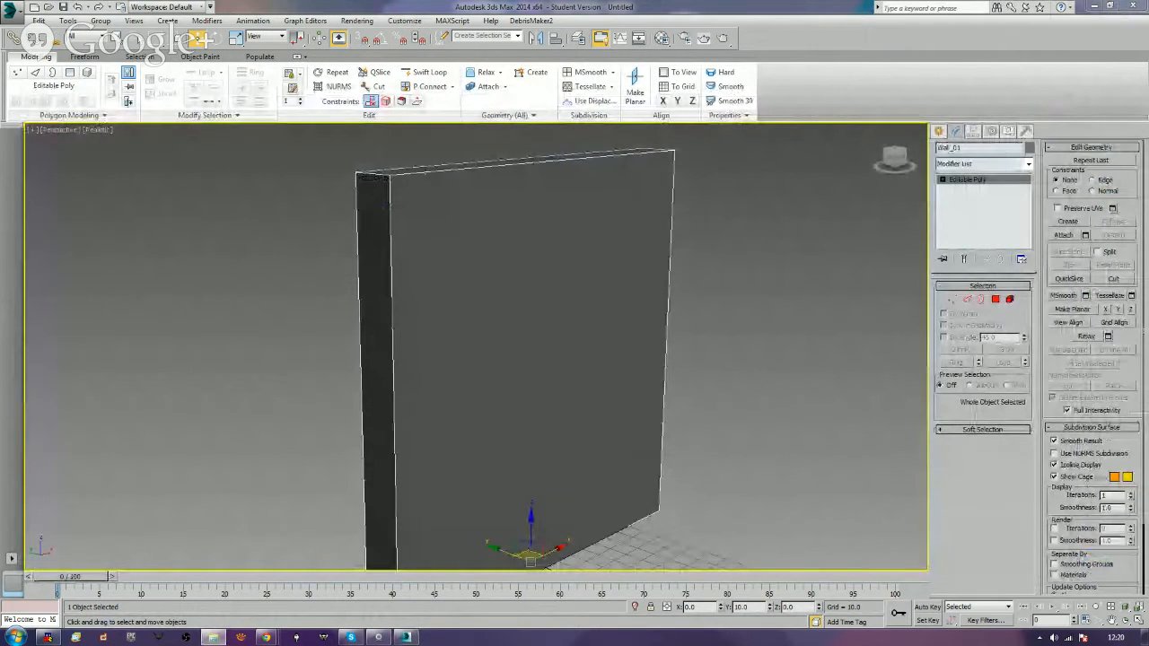
Detach the large front polygon of Wall_01 as a separate object and leave polygon selection mode.
{"action": "scroll", "coordinate": [732, 399], "scroll_direction": "down", "scroll_amount": 3}
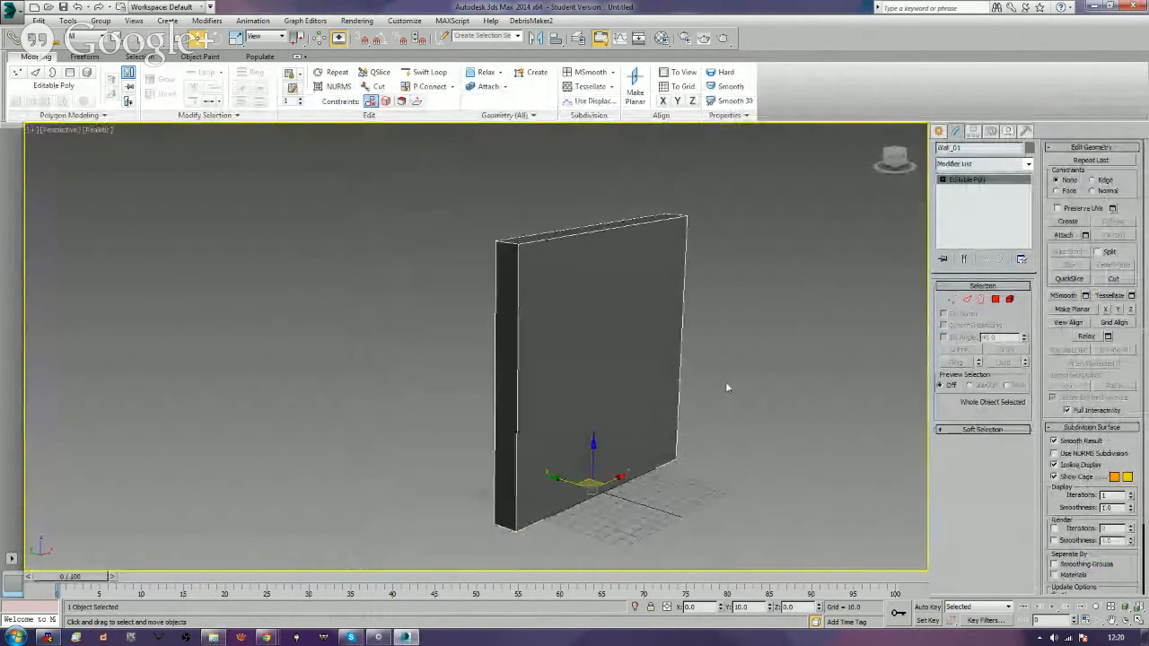
{"action": "left_click", "coordinate": [995, 300]}
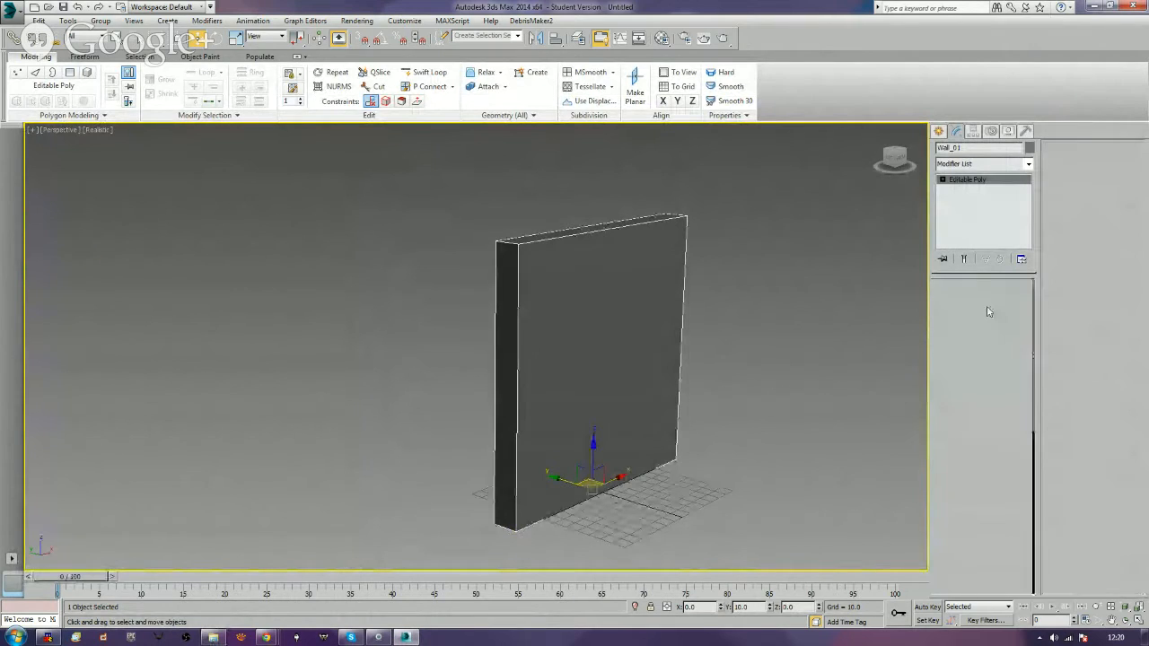
{"action": "middle_click_drag", "start_coordinate": [482, 429], "coordinate": [548, 432], "text": "alt"}
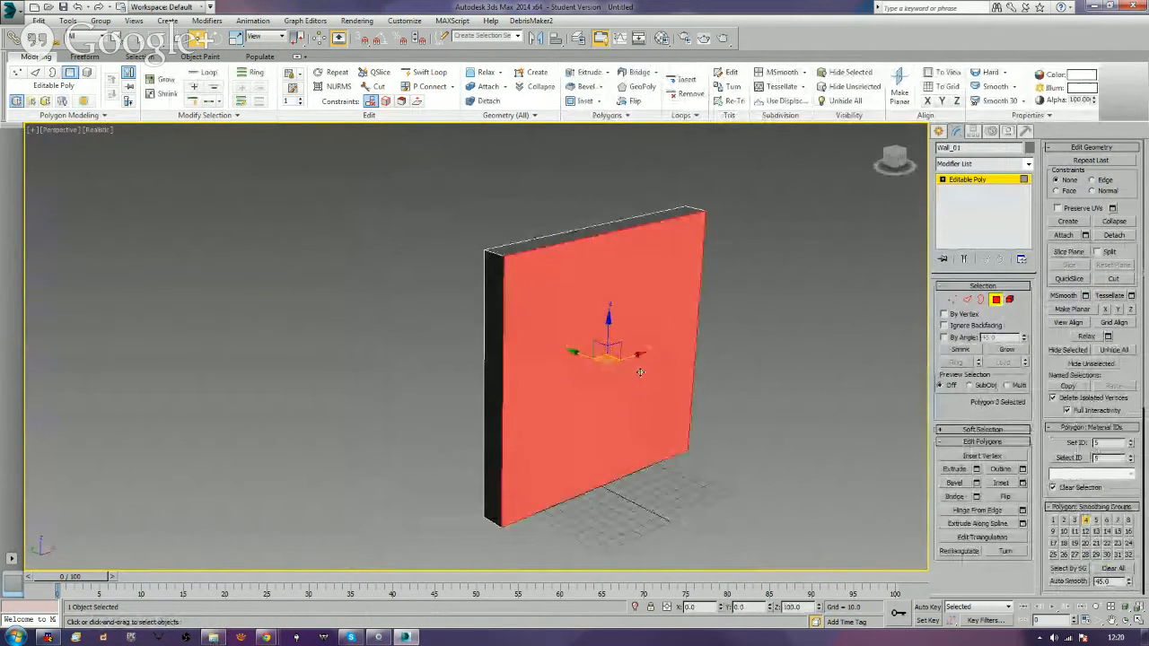
{"action": "left_click", "coordinate": [1114, 235]}
{"action": "left_click", "coordinate": [612, 325]}
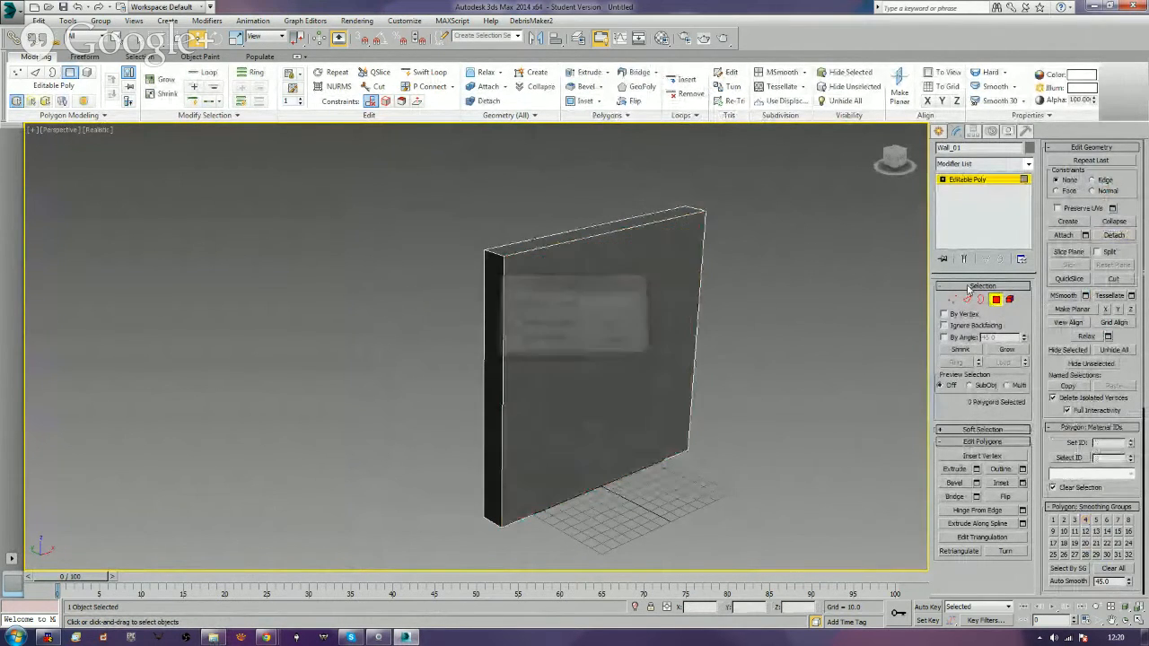
{"action": "left_click", "coordinate": [976, 178]}
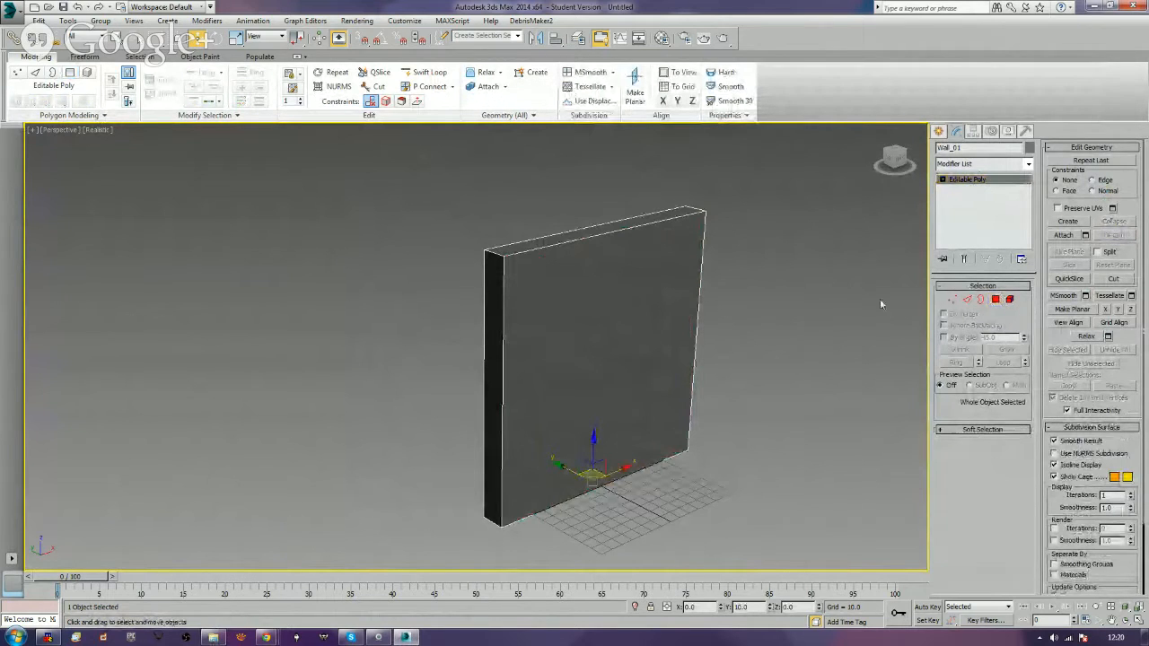
Tessellate the detached front face repeatedly until its mesh is extremely dense, and deselect it.
{"action": "middle_click_drag", "start_coordinate": [871, 248], "coordinate": [858, 247]}
{"action": "left_click", "coordinate": [590, 86]}
{"action": "left_click", "coordinate": [883, 353]}
{"action": "left_click", "coordinate": [628, 329]}
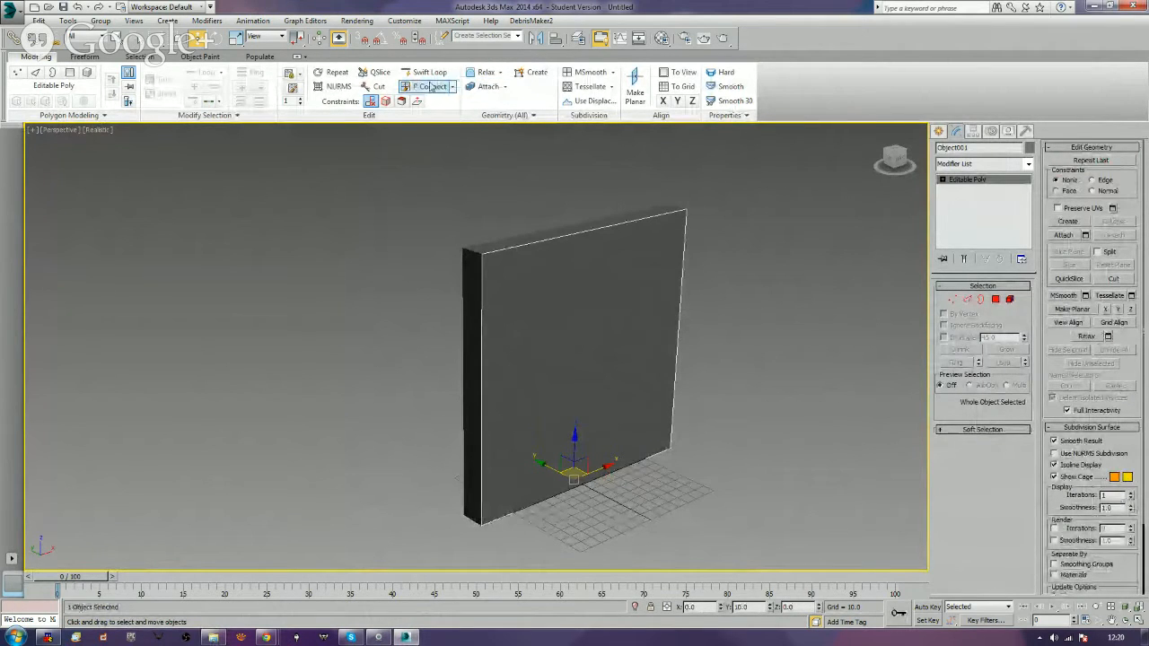
{"action": "left_click", "coordinate": [584, 86]}
{"action": "left_click", "coordinate": [584, 86]}
{"action": "left_click", "coordinate": [583, 86]}
{"action": "left_click", "coordinate": [583, 86]}
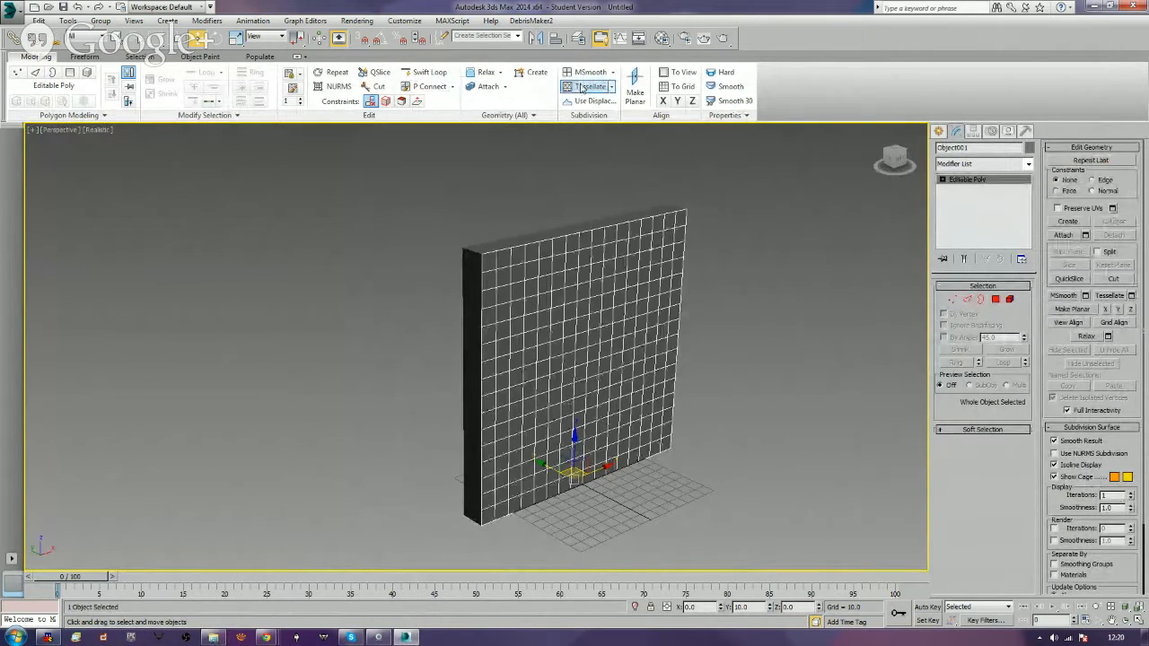
{"action": "left_click", "coordinate": [584, 86]}
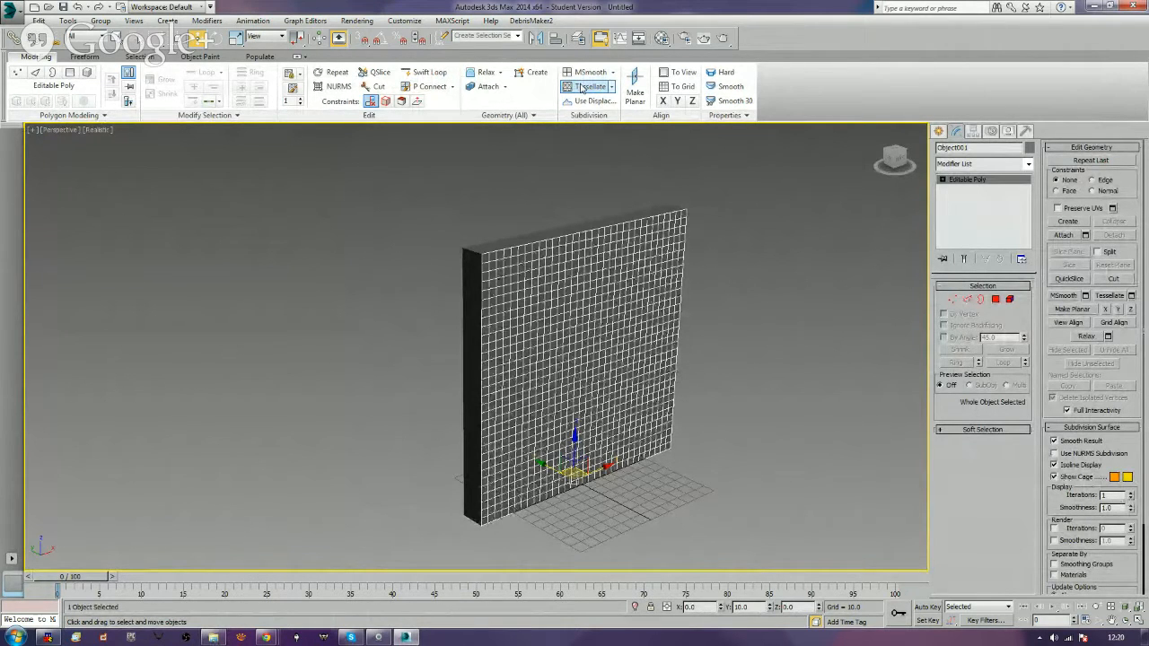
{"action": "left_click", "coordinate": [582, 87]}
{"action": "left_click", "coordinate": [582, 87]}
{"action": "left_click", "coordinate": [582, 87]}
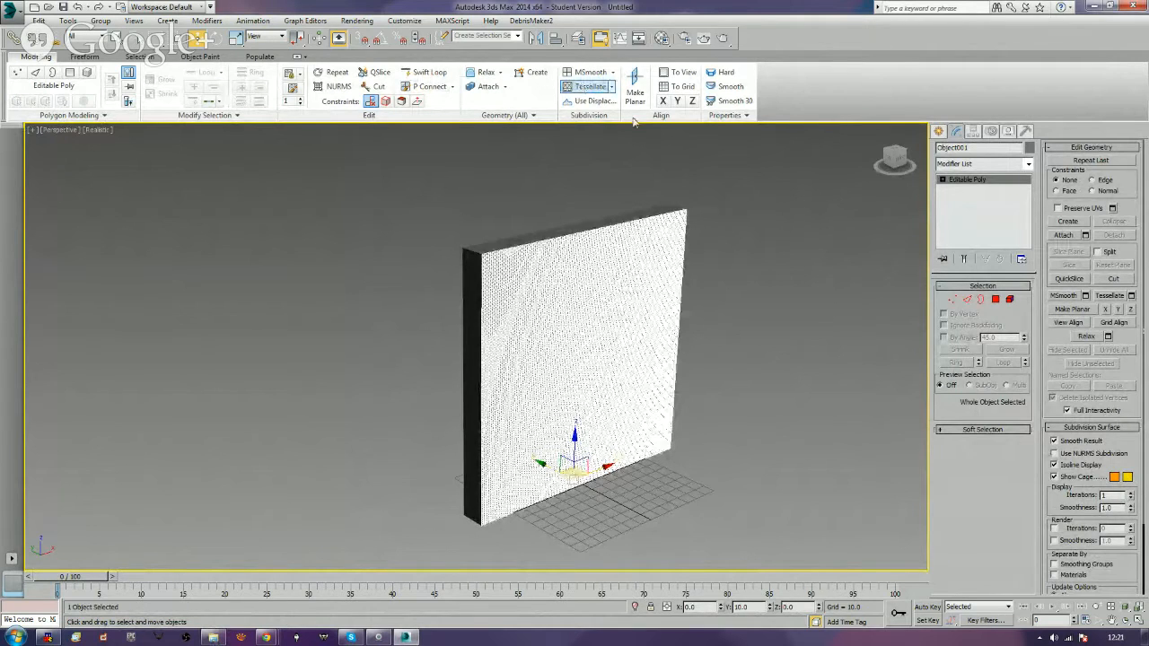
{"action": "left_click", "coordinate": [791, 314]}
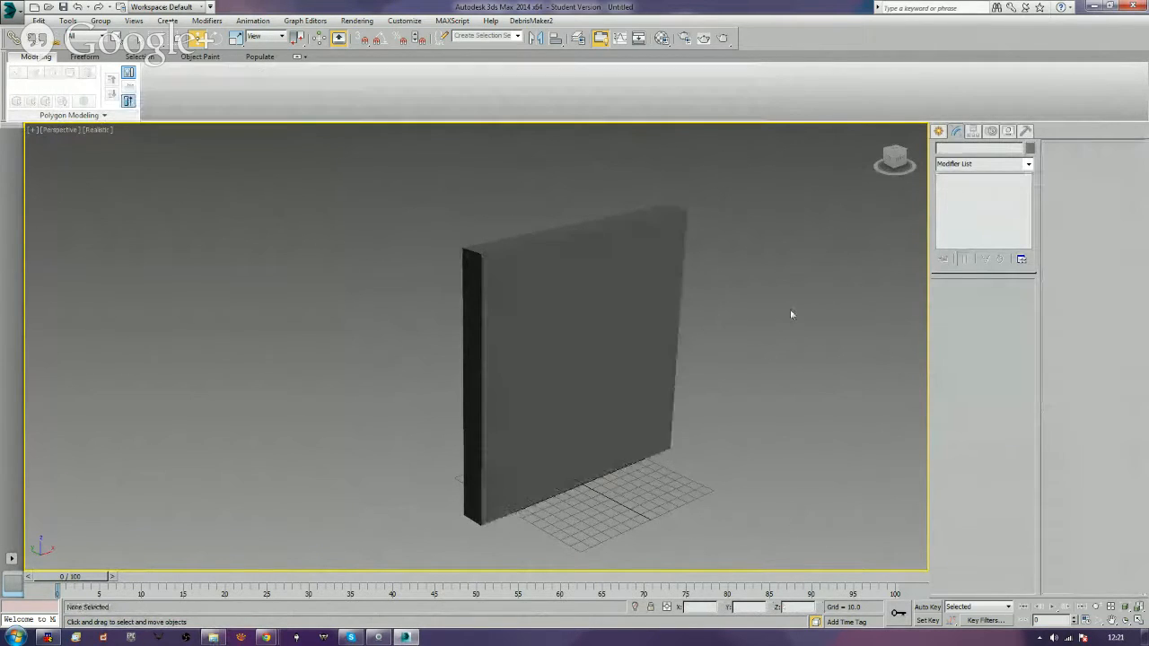
{"action": "middle_click_drag", "start_coordinate": [750, 375], "coordinate": [712, 359]}
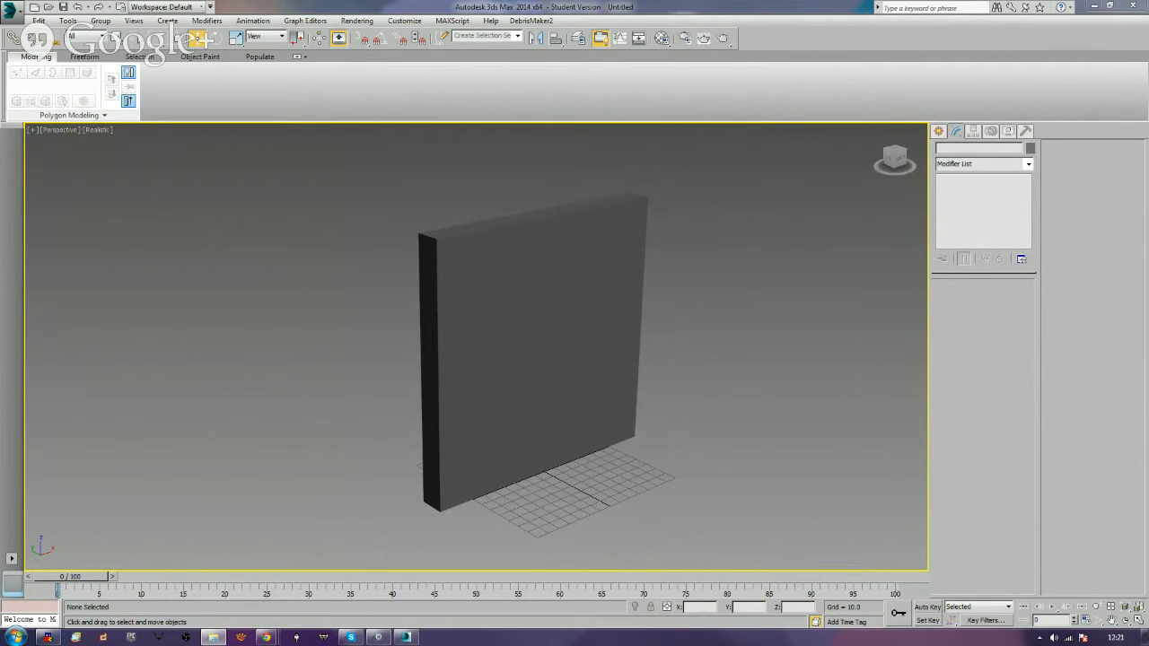
Open the Textures folder inside GAMEDEV FOLDER in Windows Explorer and look through its wall and wood texture folders.
{"action": "left_click_drag", "start_coordinate": [1148, 115], "coordinate": [1097, 120]}
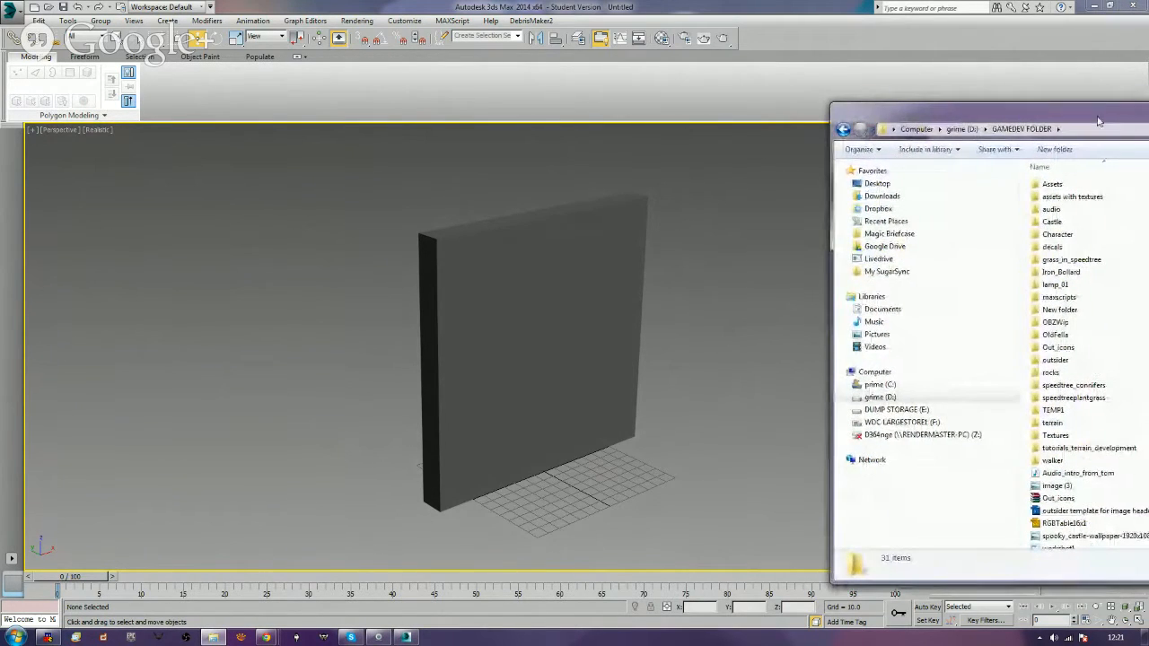
{"action": "double_click", "coordinate": [1060, 187]}
{"action": "key", "text": "BackSpace"}
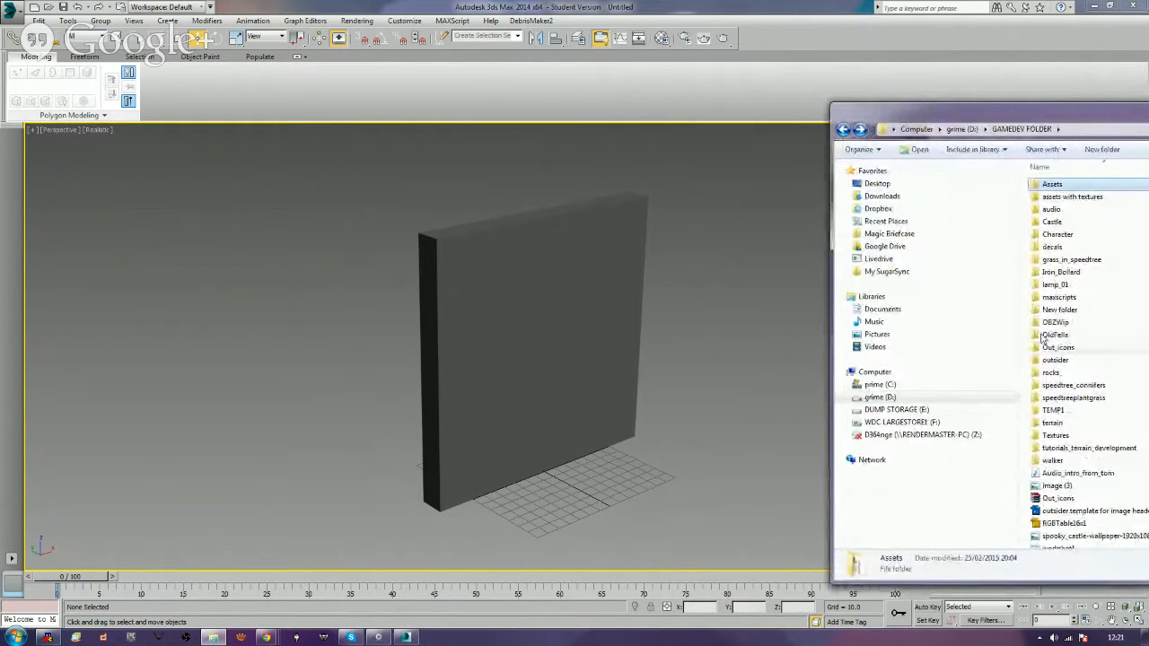
{"action": "double_click", "coordinate": [1062, 437]}
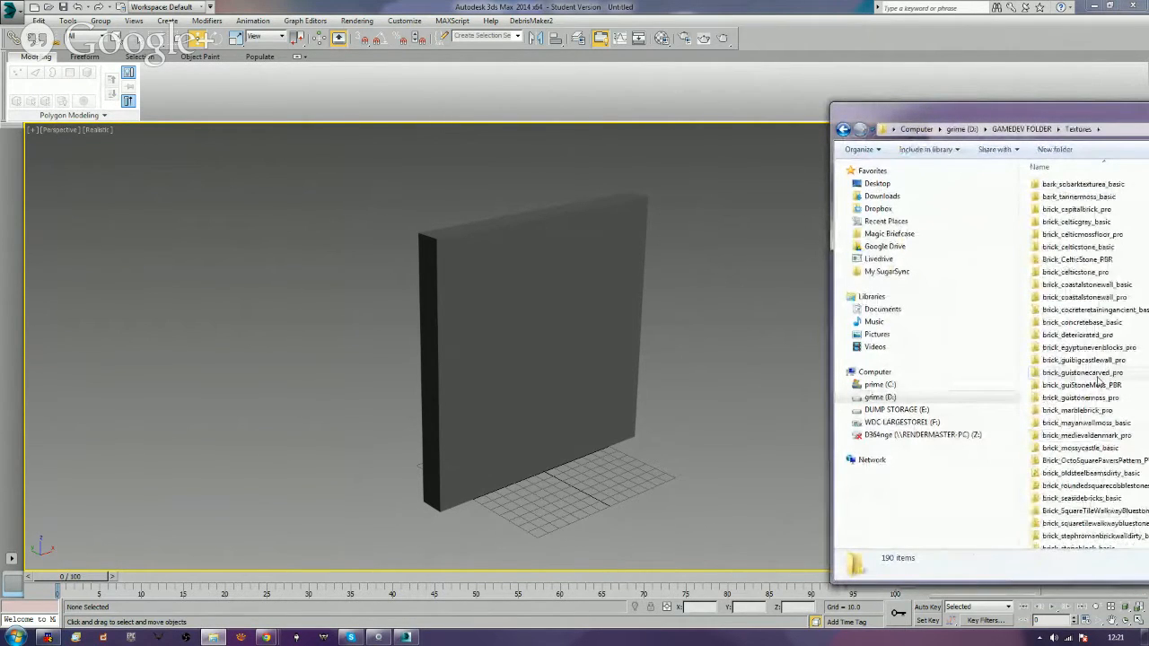
{"action": "left_click_drag", "start_coordinate": [1032, 115], "coordinate": [971, 93]}
{"action": "scroll", "coordinate": [984, 370], "scroll_direction": "down", "scroll_amount": 3}
{"action": "scroll", "coordinate": [984, 370], "scroll_direction": "down", "scroll_amount": 15}
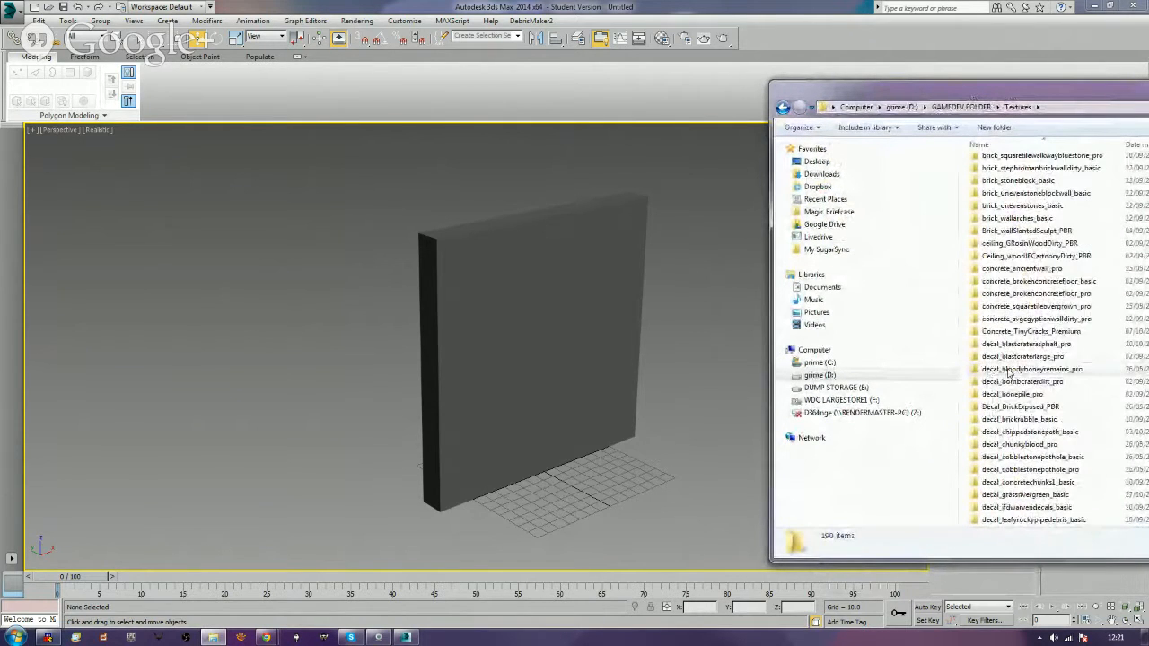
{"action": "scroll", "coordinate": [1071, 385], "scroll_direction": "down", "scroll_amount": 18}
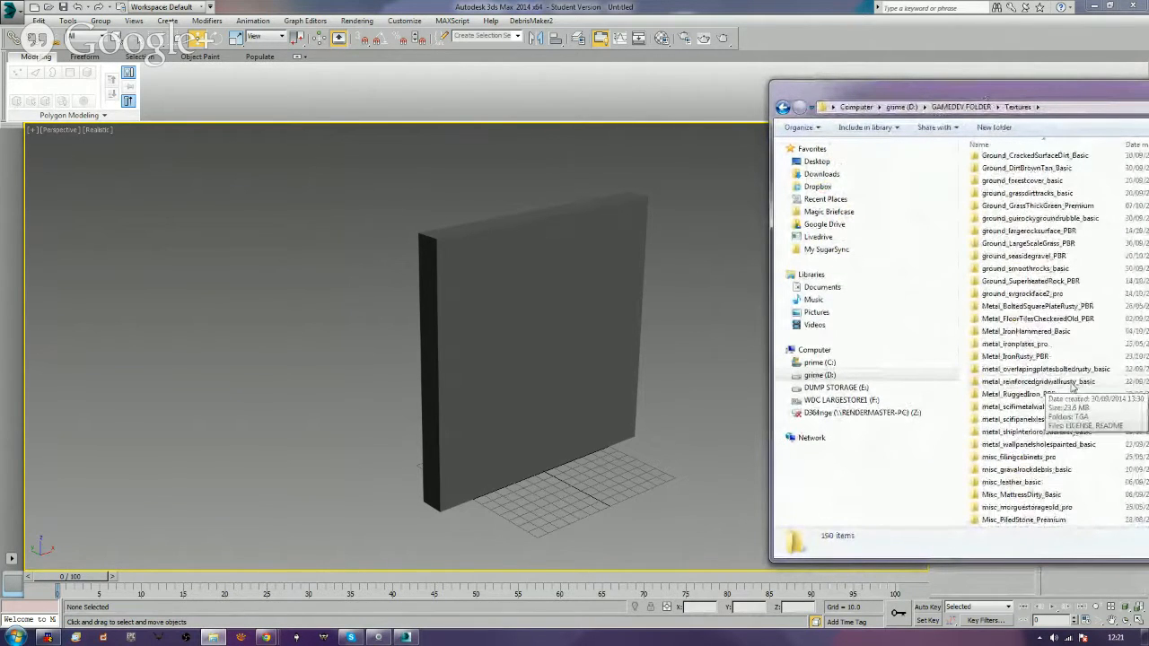
{"action": "scroll", "coordinate": [1072, 386], "scroll_direction": "down", "scroll_amount": 11}
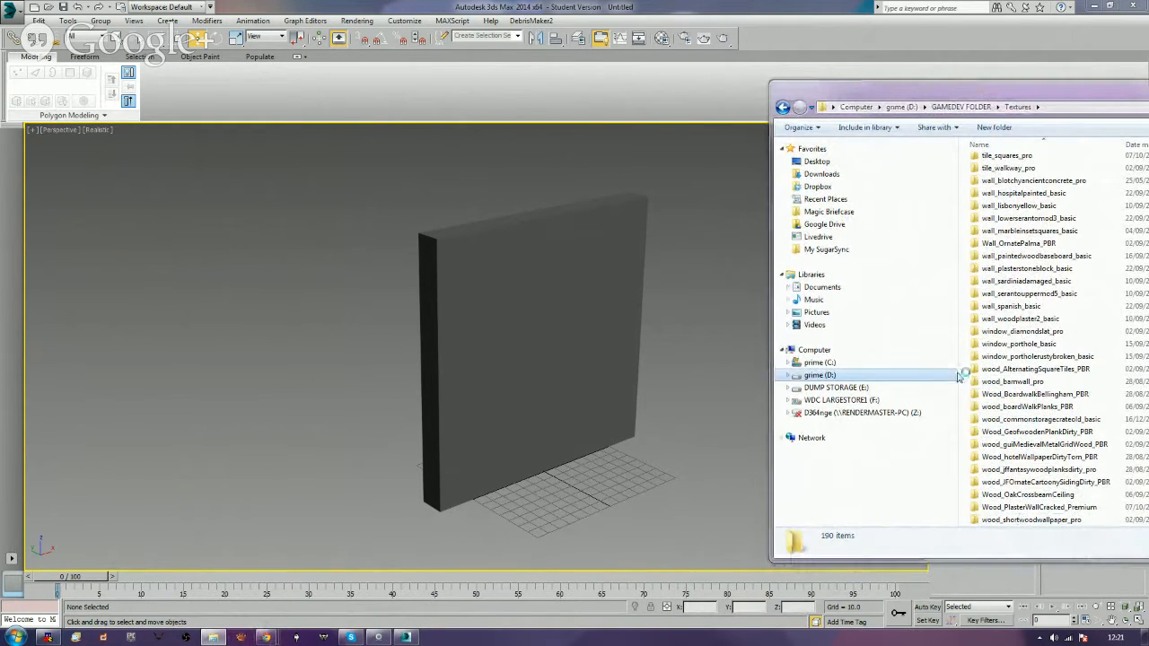
Switch to XnView and preview the TGA textures in wood_shortwoodwallpaper_pro and Wood_PlasterWallCracked_Premium.
{"action": "left_click", "coordinate": [240, 637]}
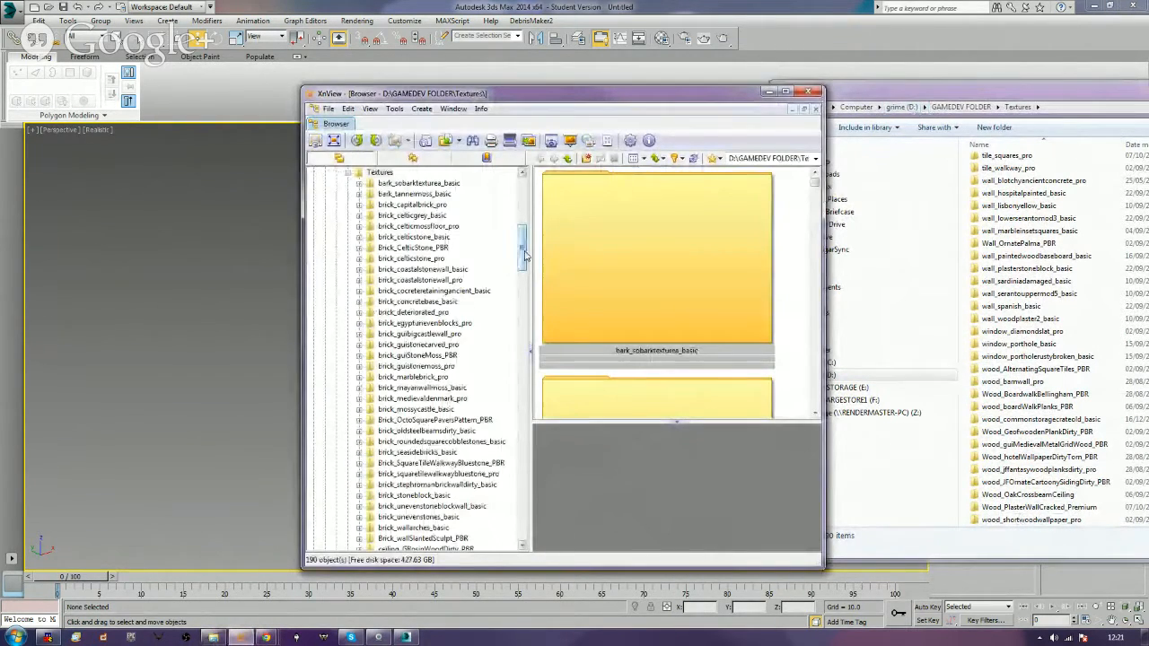
{"action": "scroll", "coordinate": [525, 257], "scroll_direction": "up", "scroll_amount": 2}
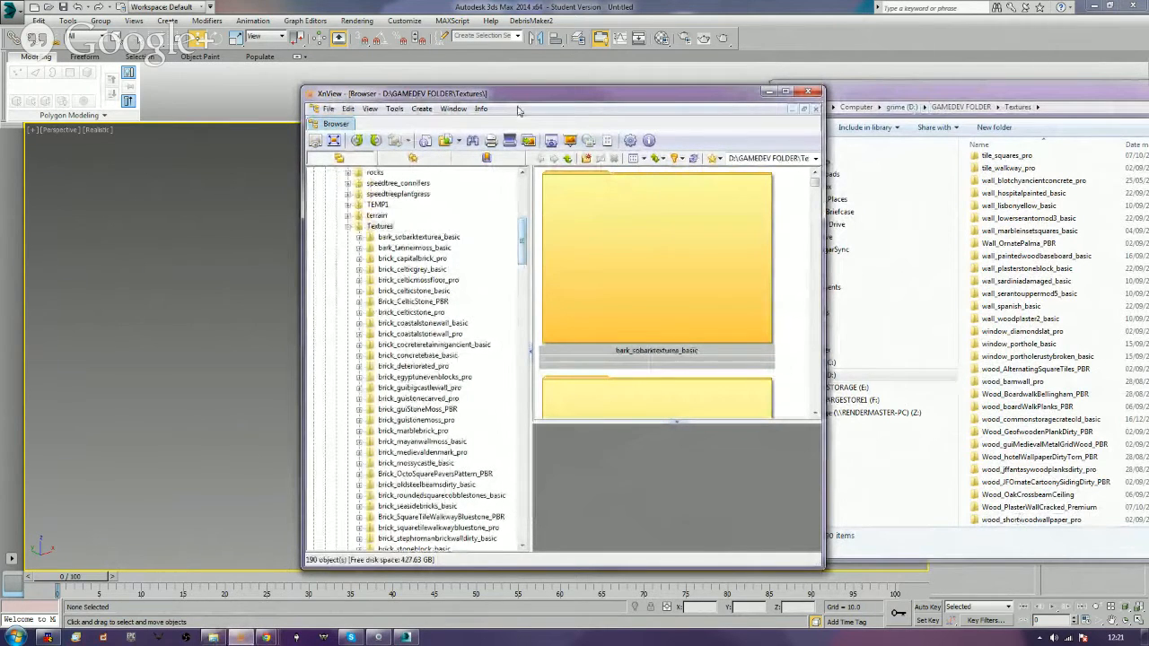
{"action": "left_click_drag", "start_coordinate": [524, 97], "coordinate": [538, 81]}
{"action": "left_click_drag", "start_coordinate": [537, 220], "coordinate": [567, 436]}
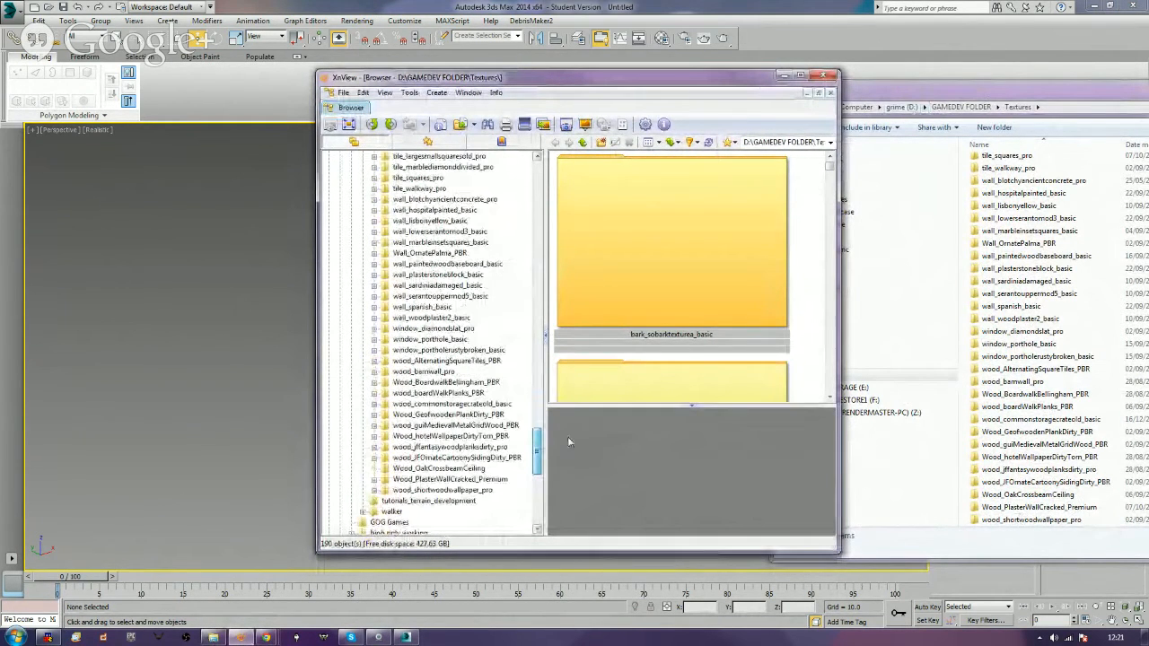
{"action": "double_click", "coordinate": [430, 492]}
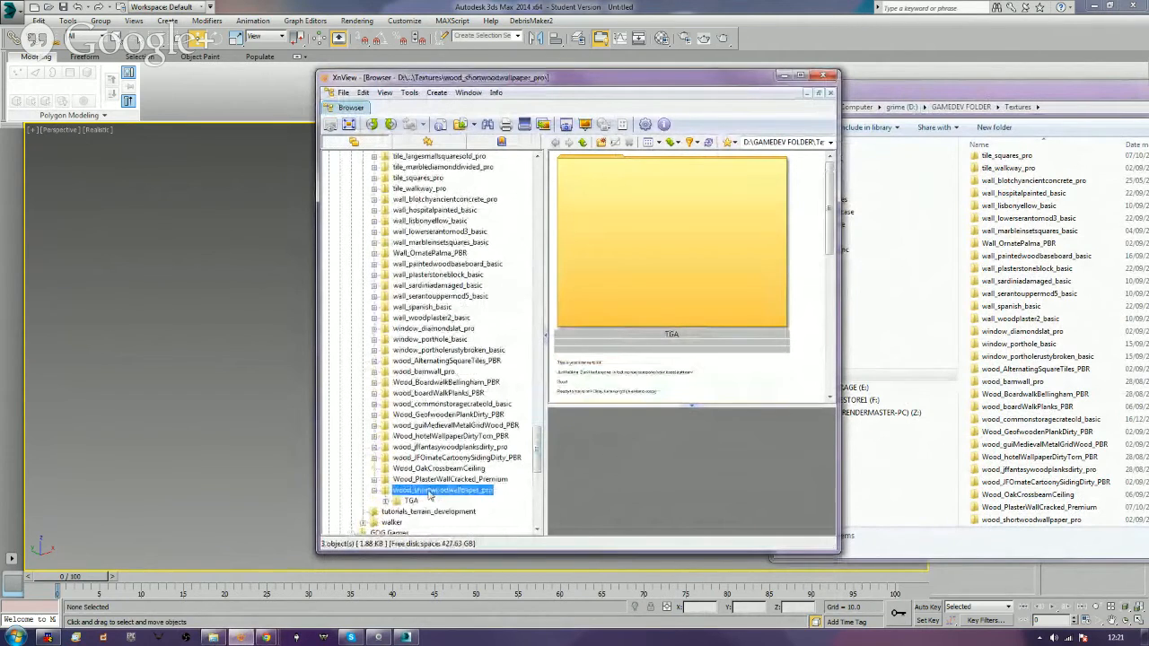
{"action": "double_click", "coordinate": [583, 206]}
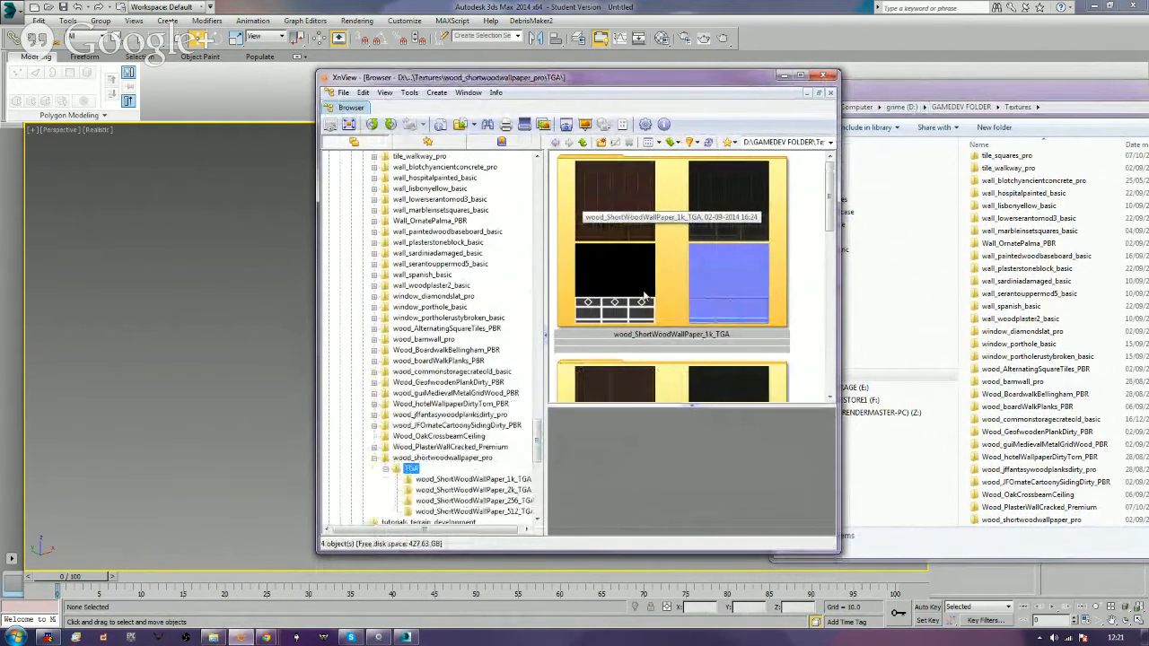
{"action": "double_click", "coordinate": [423, 446]}
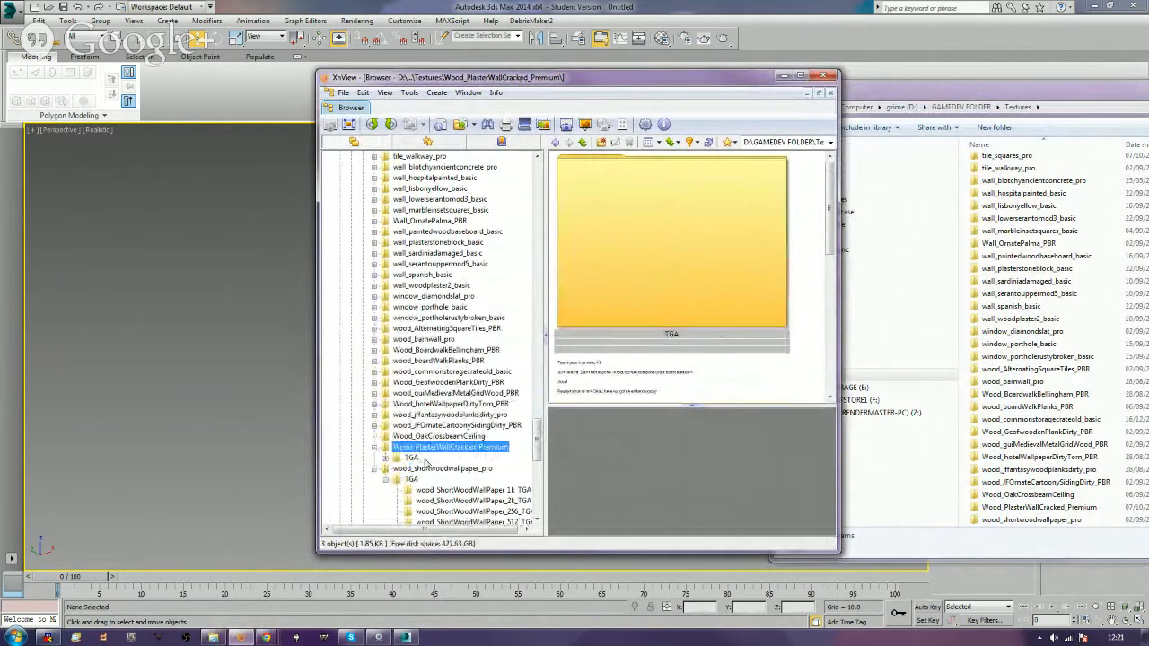
{"action": "left_click", "coordinate": [410, 457]}
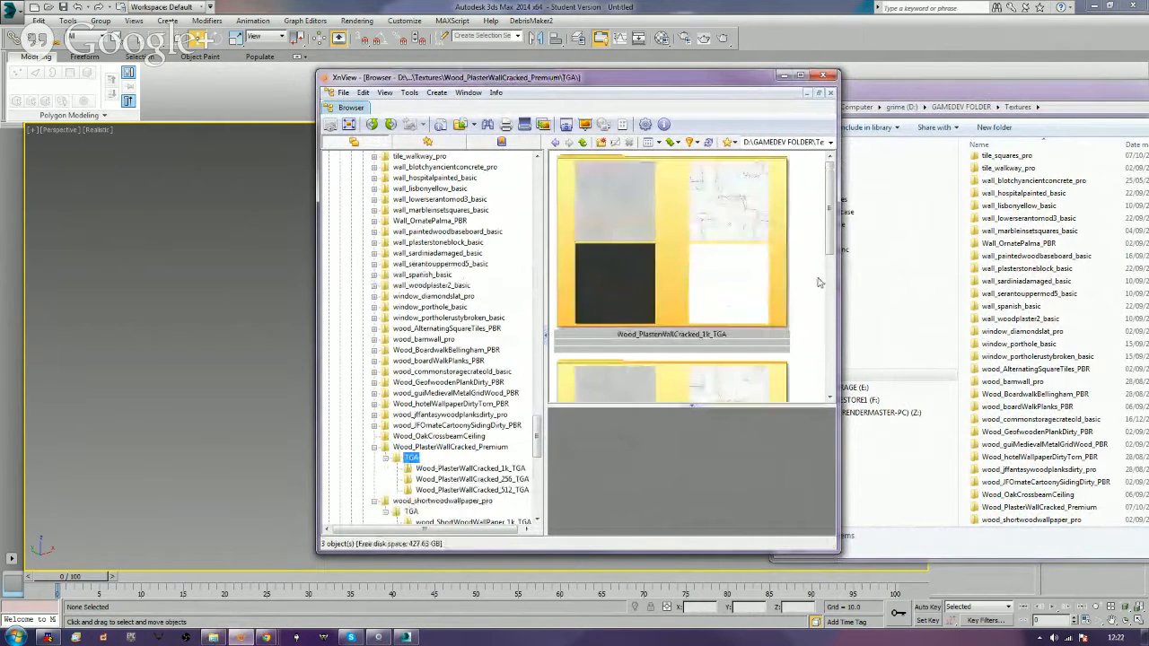
Preview the TGA textures of wood_JFOrnateCartoonySidingDirty_PBR in a maximized XnView window, and move the window aside.
{"action": "left_click", "coordinate": [801, 75]}
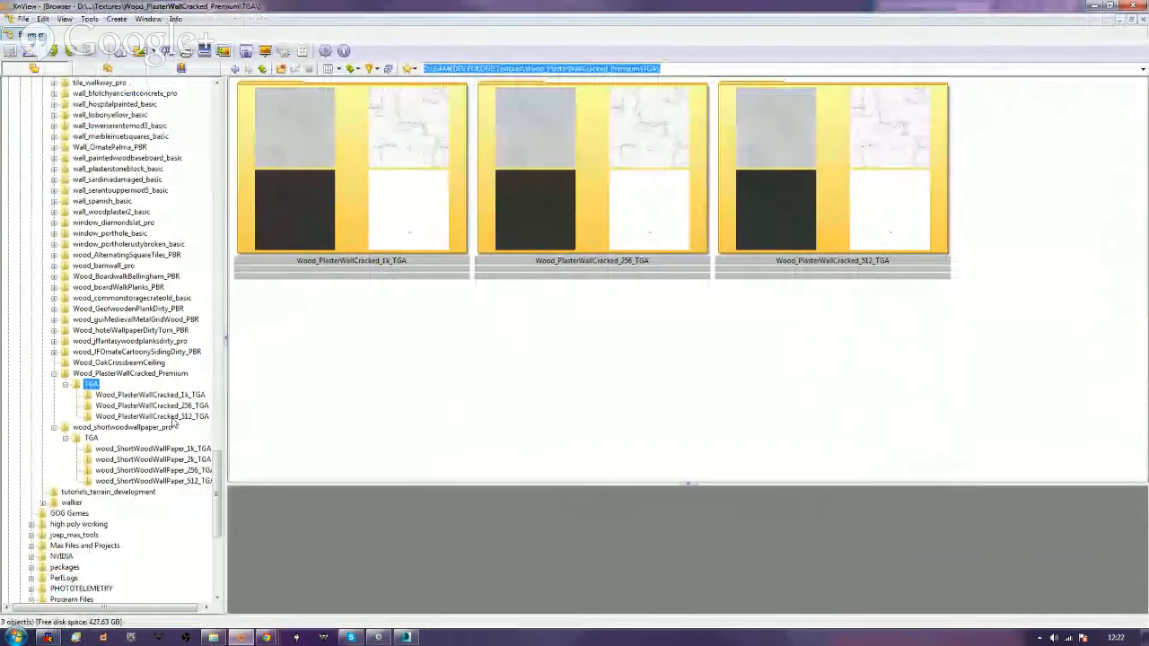
{"action": "left_click", "coordinate": [111, 353]}
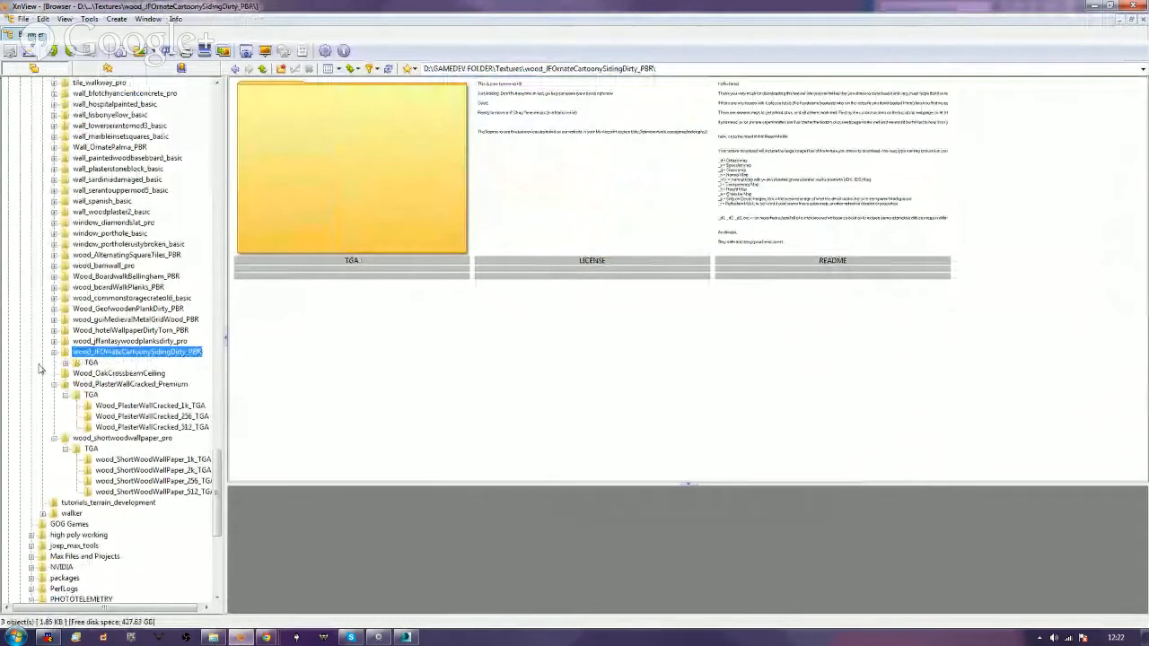
{"action": "left_click", "coordinate": [90, 362]}
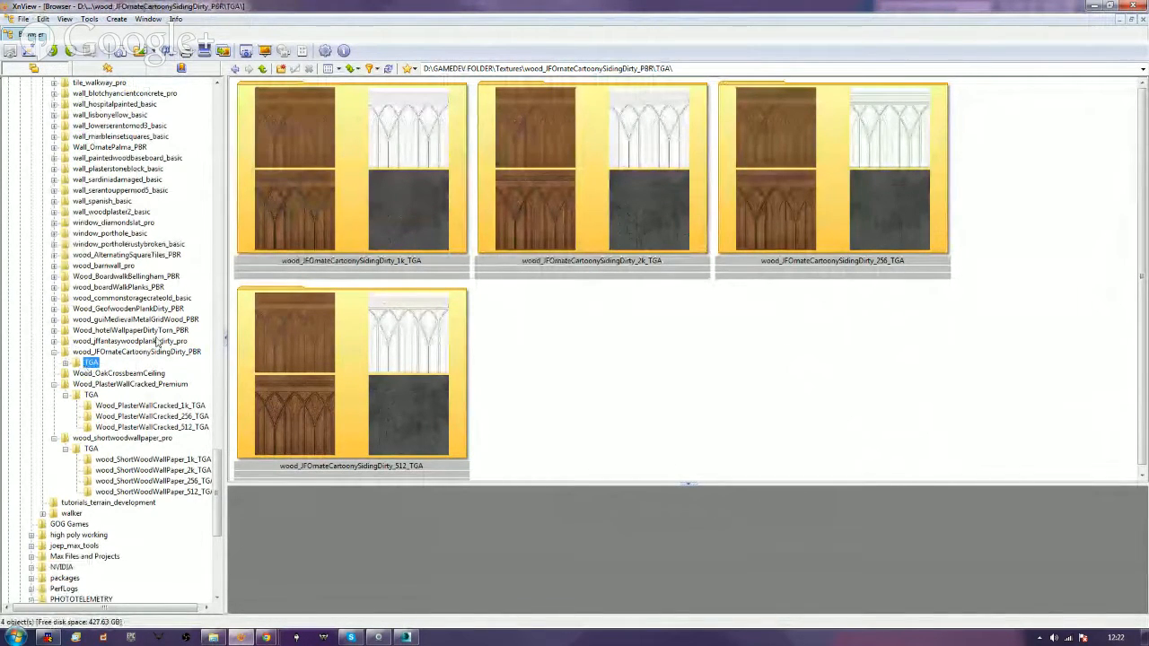
{"action": "left_click_drag", "start_coordinate": [377, 10], "coordinate": [1025, 88]}
Clone the dense front face as one Copy, offset about 209 units in the negative X direction beside the wall.
{"action": "left_click", "coordinate": [553, 405]}
{"action": "left_click", "coordinate": [542, 346]}
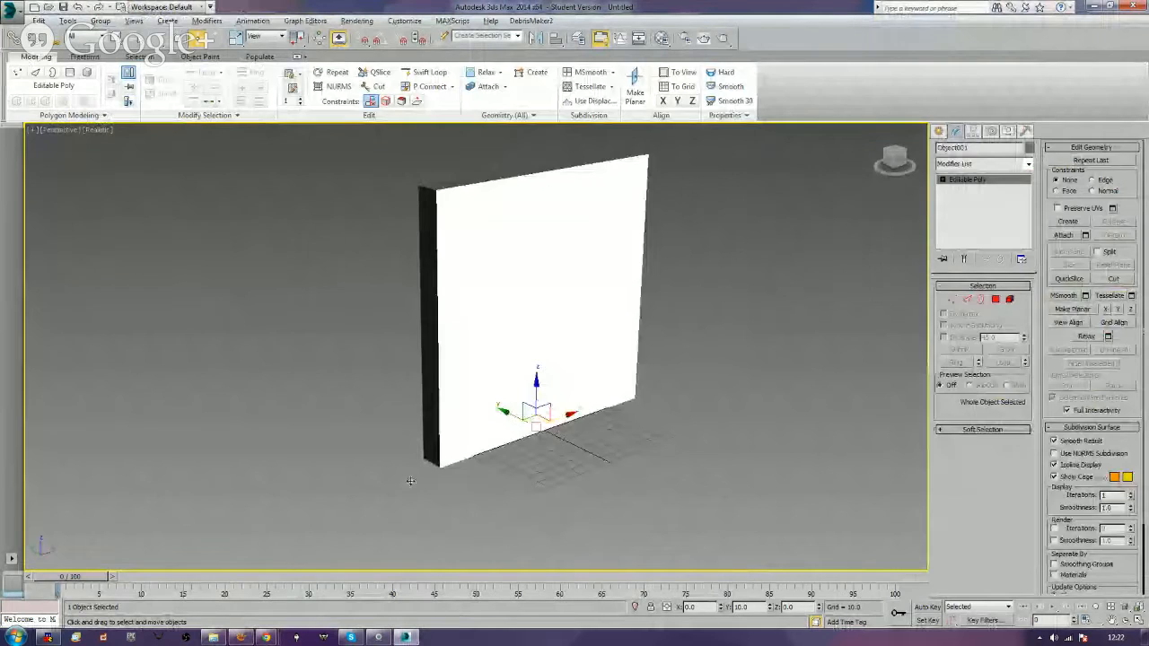
{"action": "left_click", "coordinate": [356, 503]}
{"action": "left_click", "coordinate": [512, 398]}
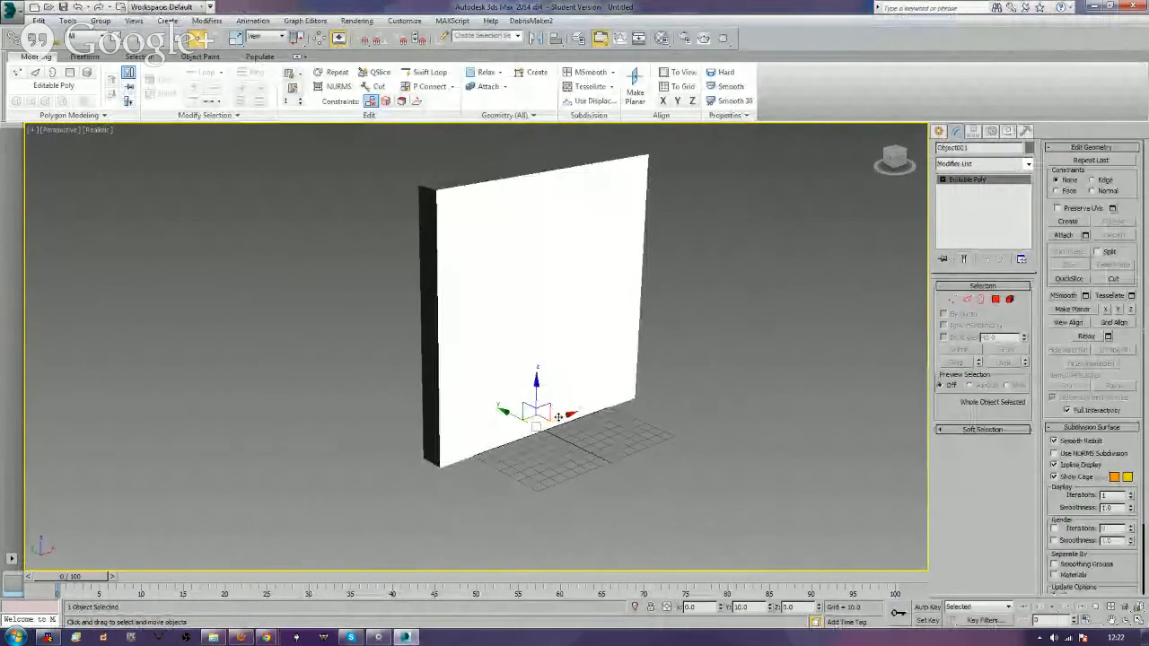
{"action": "left_click_drag", "start_coordinate": [463, 468], "coordinate": [223, 554], "text": "shift"}
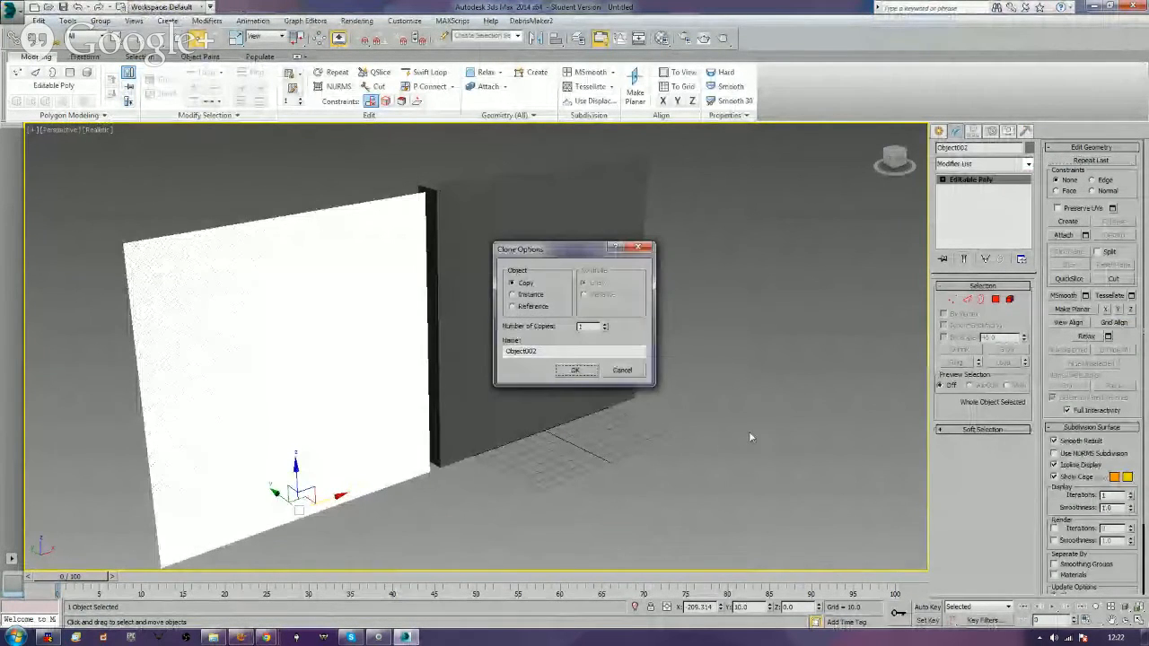
{"action": "left_click", "coordinate": [575, 370]}
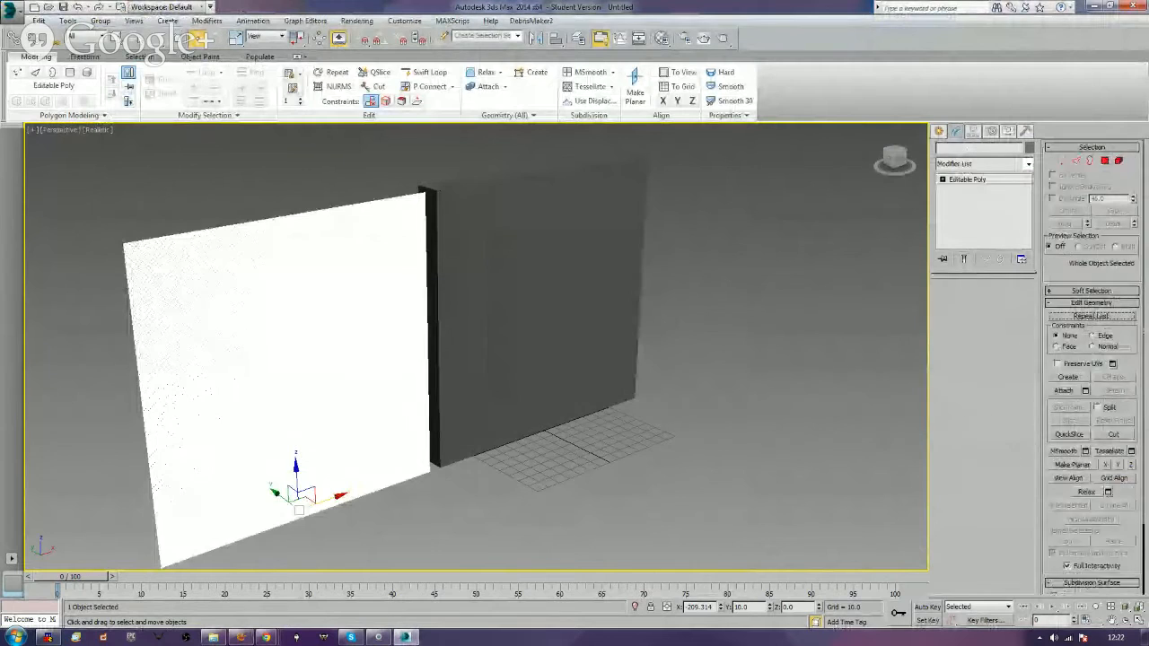
Switch to XnView and apply its ornate wood siding texture to the cloned panel beside the wall in 3ds Max.
{"action": "key", "text": "alt+Tab"}
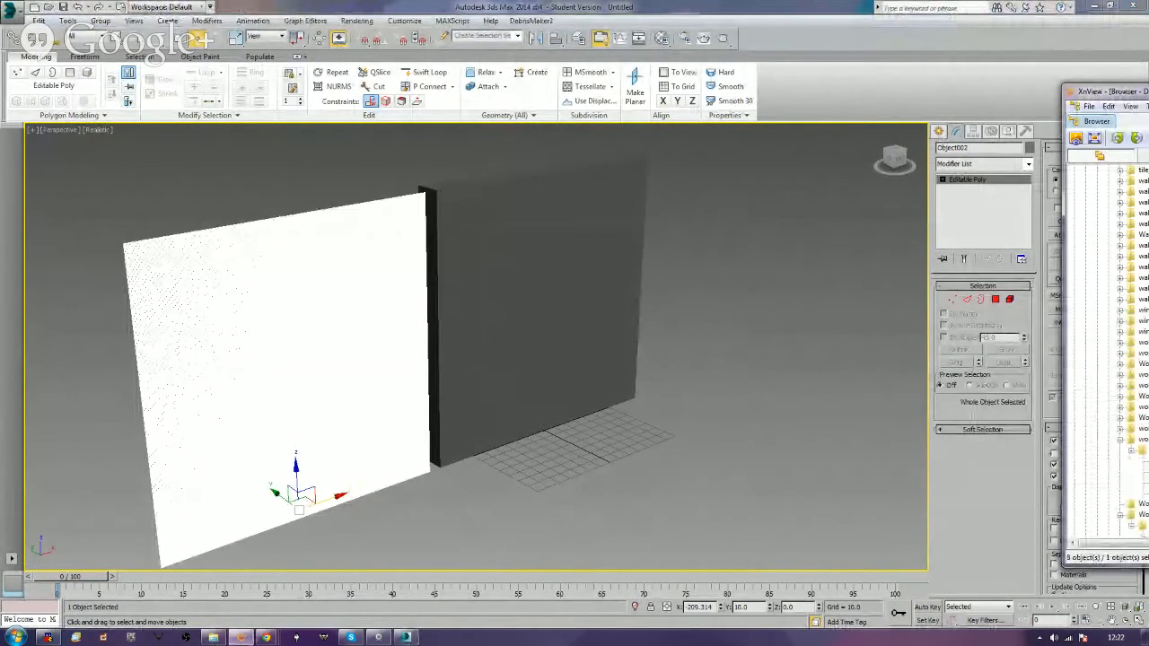
{"action": "left_click", "coordinate": [335, 357]}
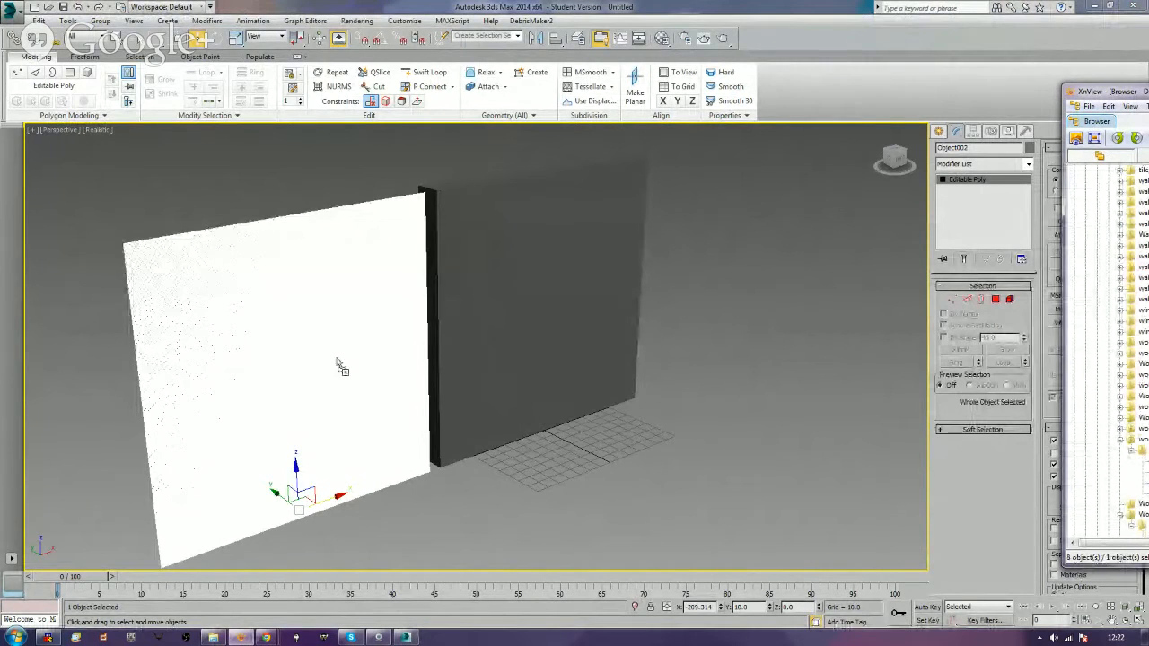
{"action": "left_click", "coordinate": [723, 521]}
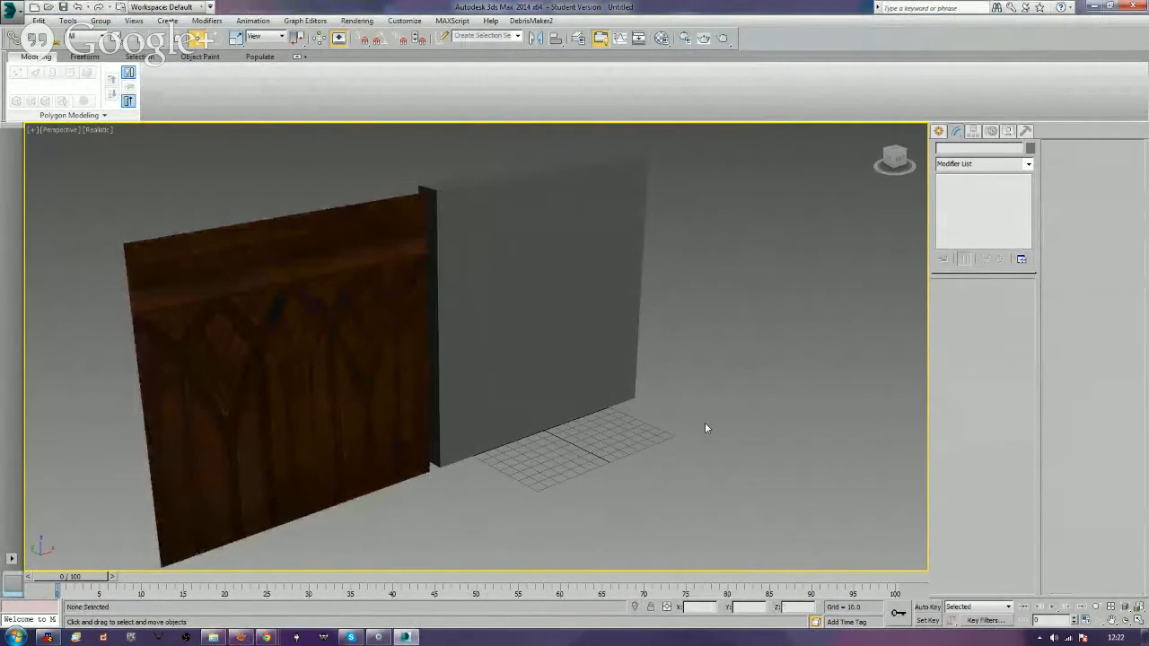
Examine the ornate wood siding texture on the cloned panel from several angles and distances.
{"action": "scroll", "coordinate": [704, 421], "scroll_direction": "down", "scroll_amount": 3}
{"action": "mouse_move", "coordinate": [664, 421]}
{"action": "middle_mouse_down", "text": "alt"}
{"action": "mouse_move", "coordinate": [752, 412]}
{"action": "mouse_move", "coordinate": [510, 399]}
{"action": "mouse_move", "coordinate": [637, 419]}
{"action": "mouse_move", "coordinate": [623, 403]}
{"action": "mouse_move", "coordinate": [651, 410]}
{"action": "middle_mouse_up", "text": "alt"}
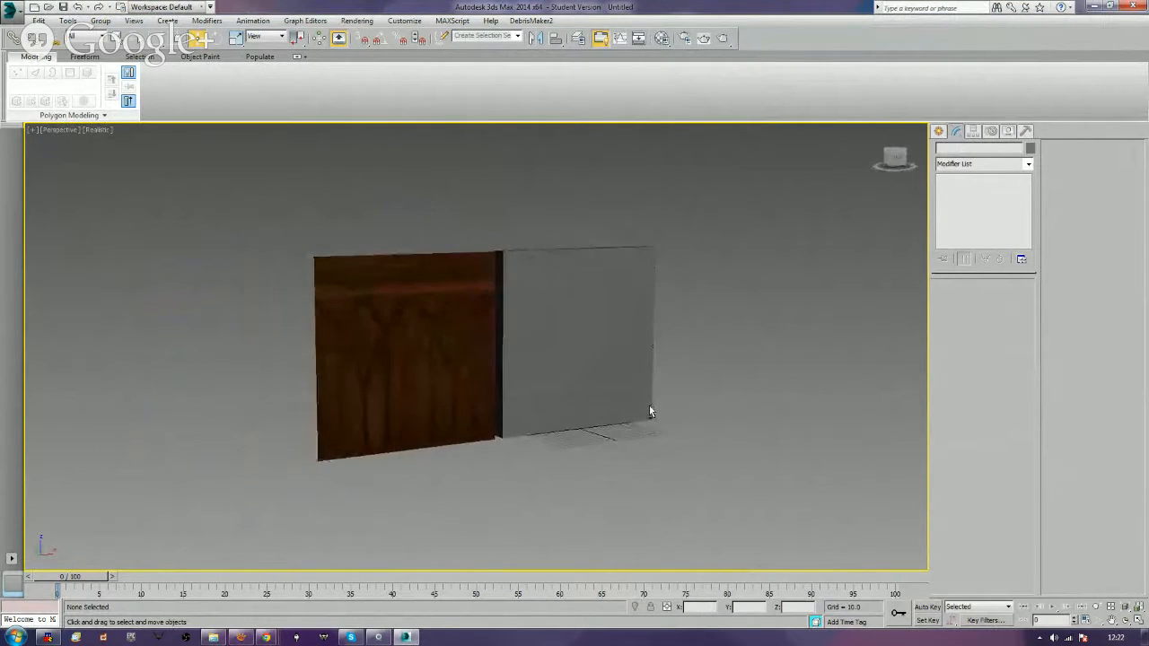
{"action": "scroll", "coordinate": [646, 405], "scroll_direction": "up", "scroll_amount": 2}
{"action": "scroll", "coordinate": [645, 404], "scroll_direction": "up", "scroll_amount": 3}
{"action": "middle_click_drag", "start_coordinate": [579, 385], "coordinate": [597, 410]}
{"action": "scroll", "coordinate": [690, 367], "scroll_direction": "down", "scroll_amount": 3}
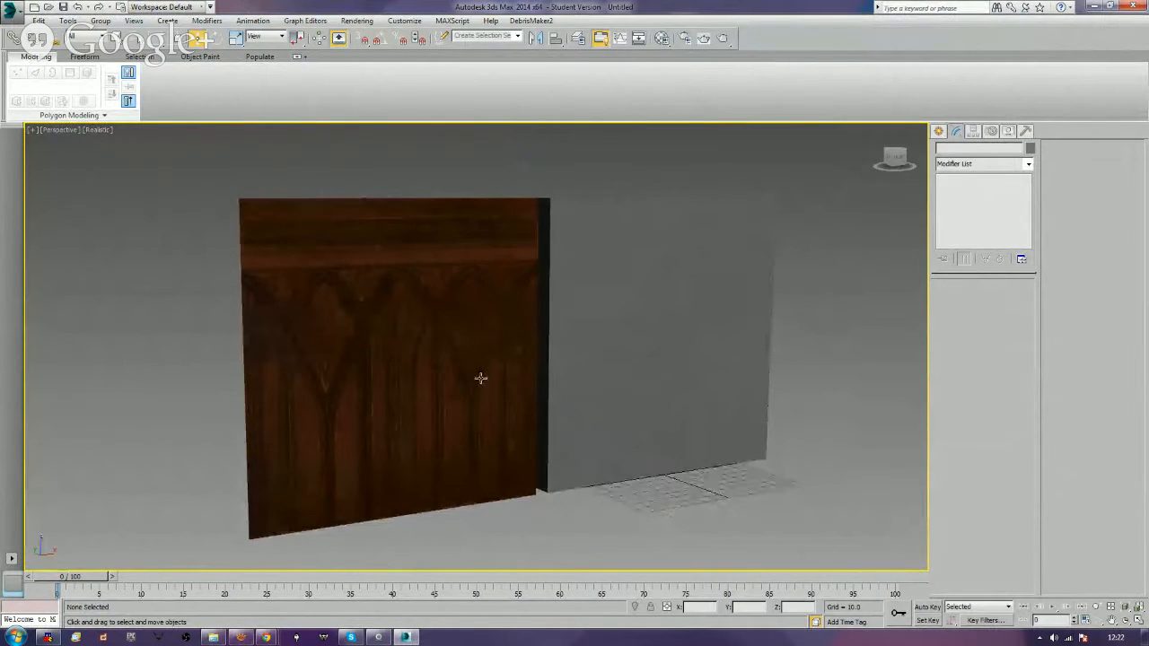
{"action": "scroll", "coordinate": [480, 378], "scroll_direction": "up", "scroll_amount": 3}
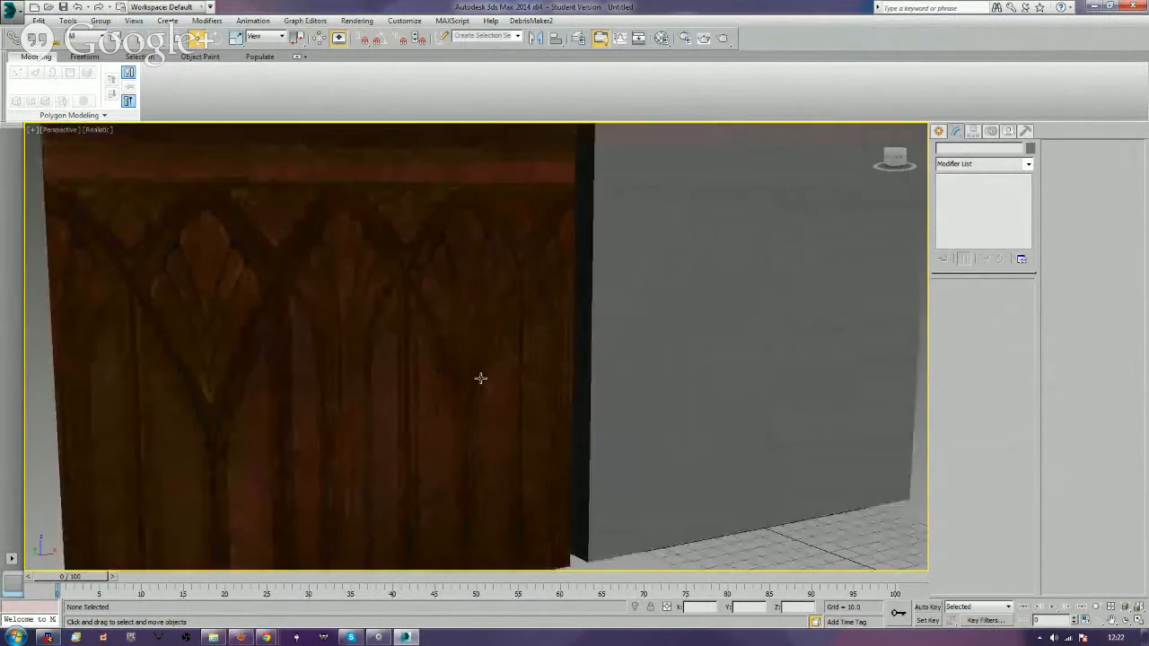
{"action": "scroll", "coordinate": [480, 378], "scroll_direction": "down", "scroll_amount": 3}
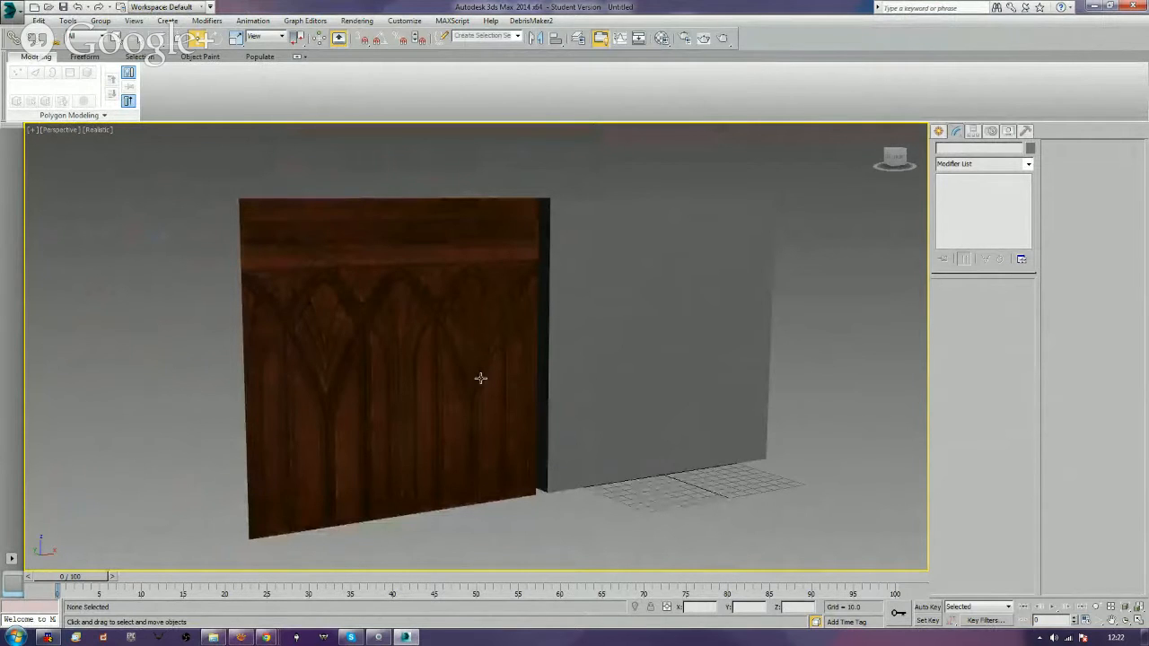
Delete the textured panel copy beside the wall and select the wall's dense front face.
{"action": "left_click", "coordinate": [484, 377]}
{"action": "key", "text": "Delete"}
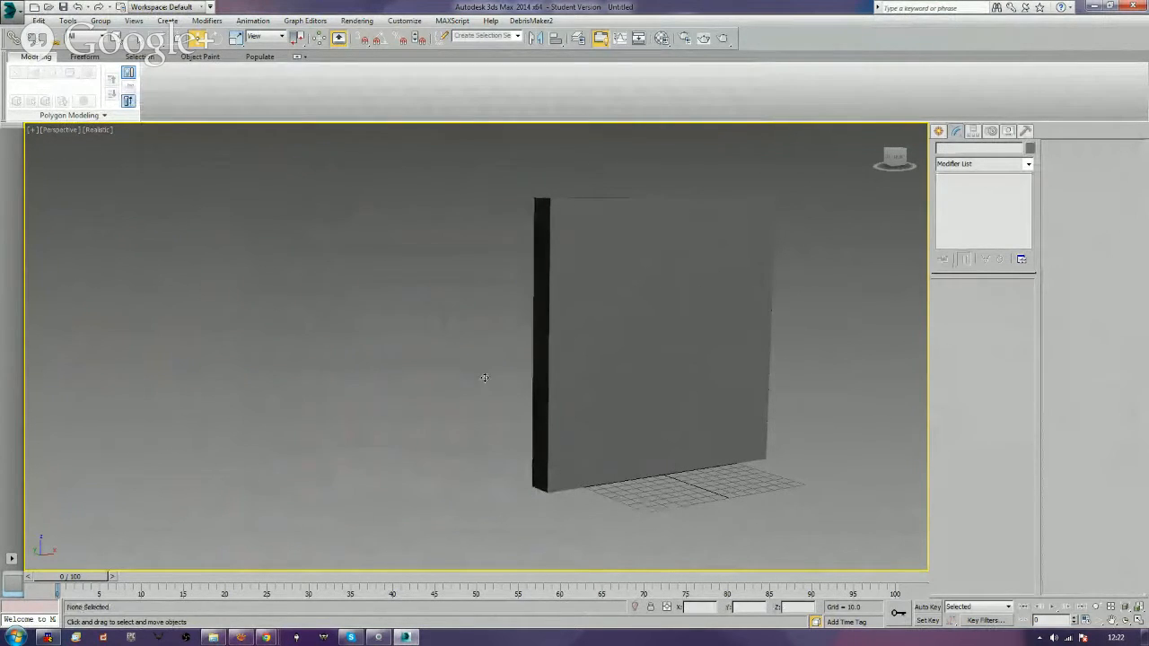
{"action": "left_click", "coordinate": [593, 378]}
{"action": "middle_click_drag", "start_coordinate": [604, 382], "coordinate": [593, 403], "text": "alt"}
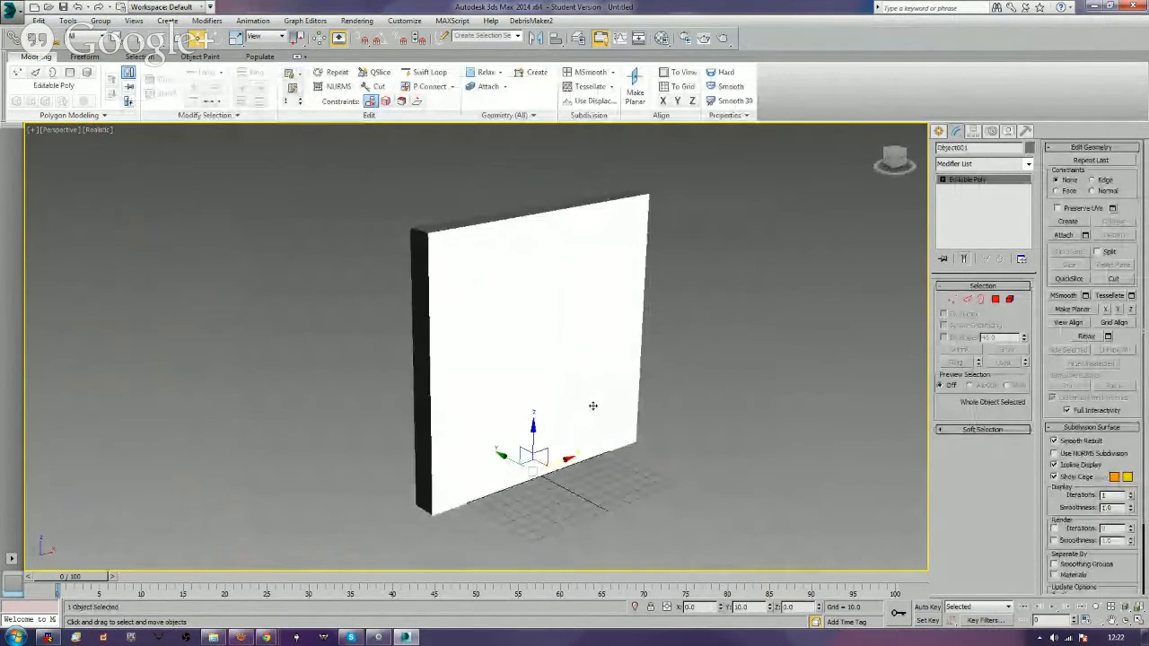
Undo the cloning and the denser tessellations to return the wall's front face to its coarse 16 by 16 grid.
{"action": "key", "text": "ctrl+z"}
{"action": "key", "text": "ctrl+z"}
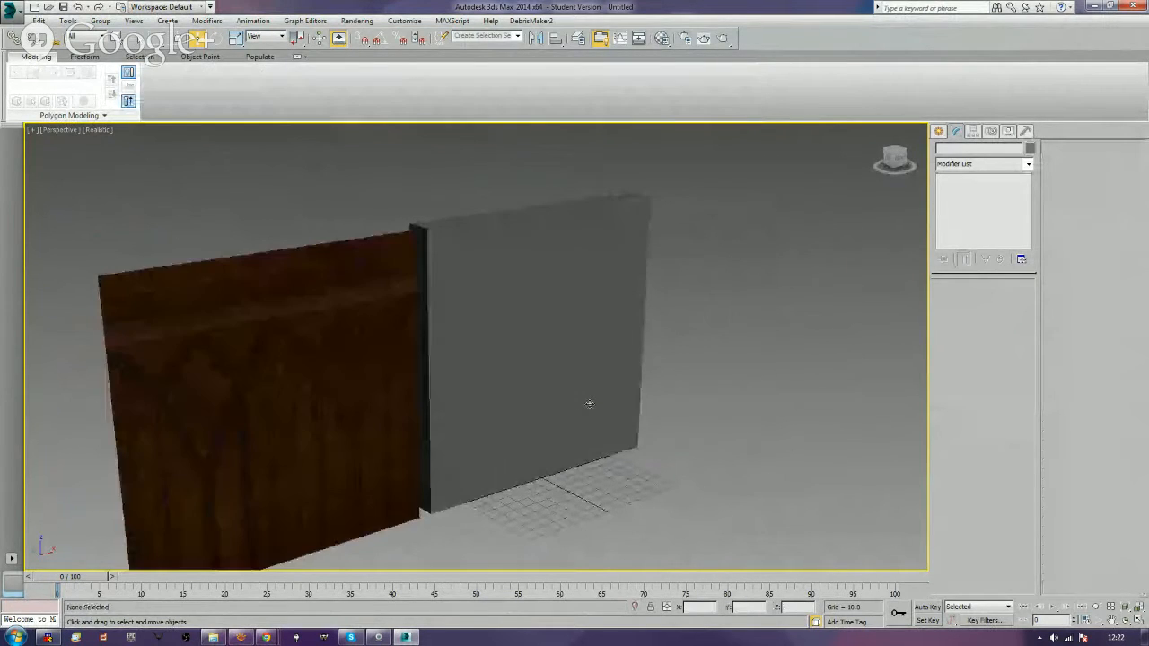
{"action": "key", "text": "ctrl+y"}
{"action": "key", "text": "ctrl+y"}
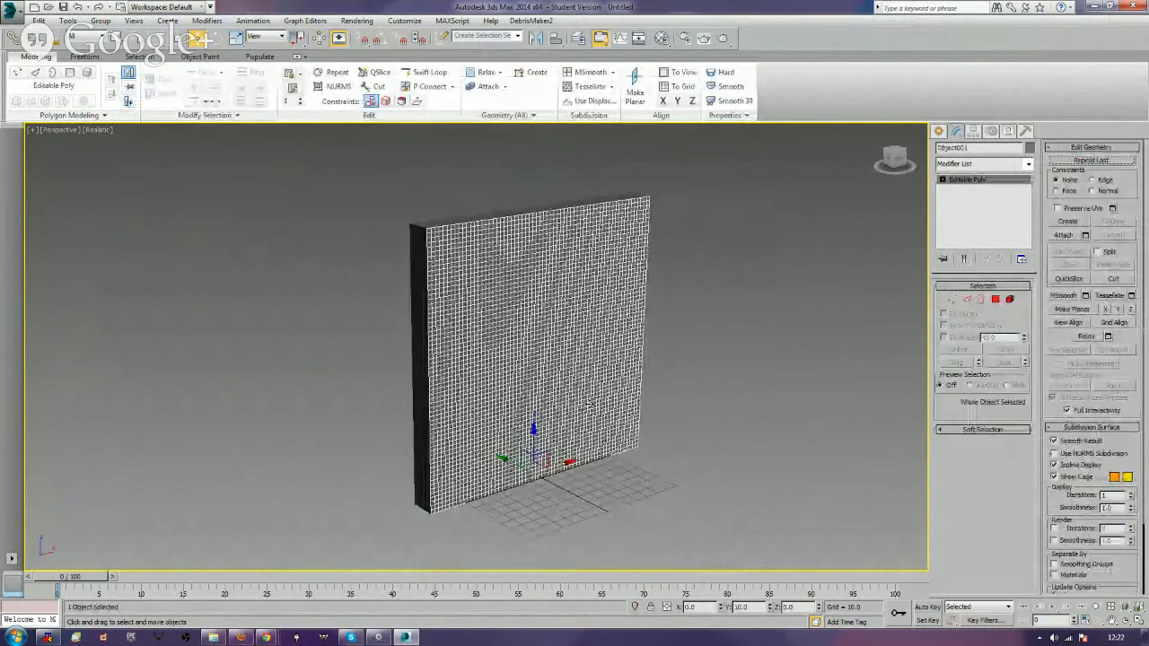
{"action": "key", "text": "ctrl+z"}
{"action": "key", "text": "ctrl+z"}
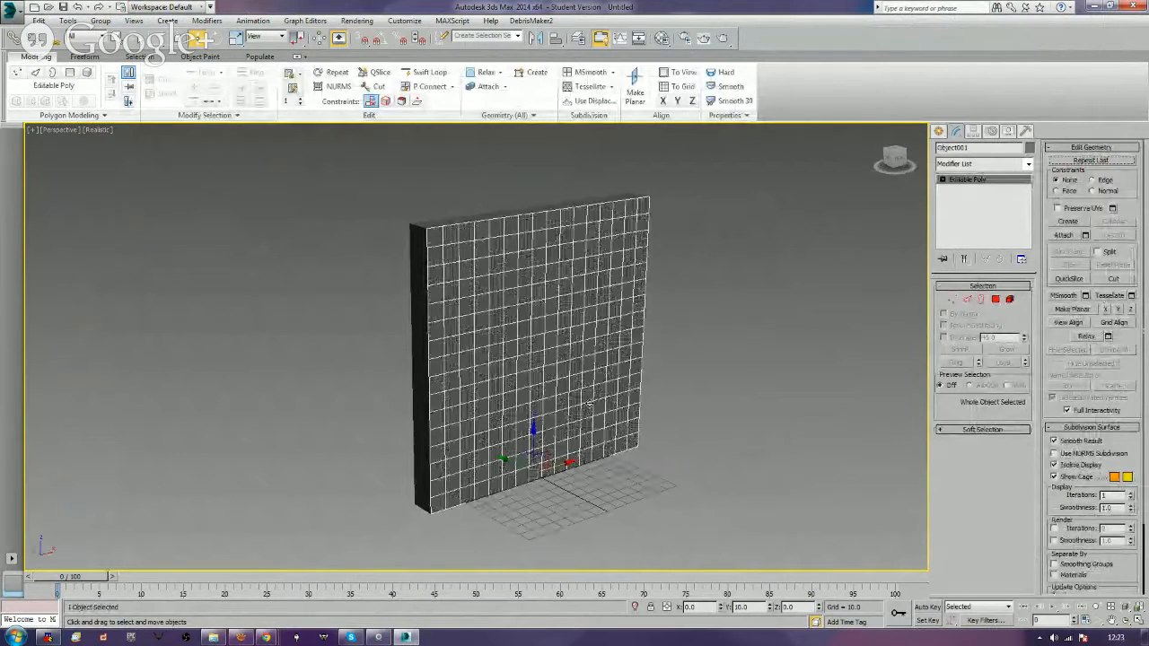
Detach the lower-right quarter of the front face, an 8 by 8 block of polygons, as a separate object.
{"action": "middle_click_drag", "start_coordinate": [587, 406], "coordinate": [561, 379]}
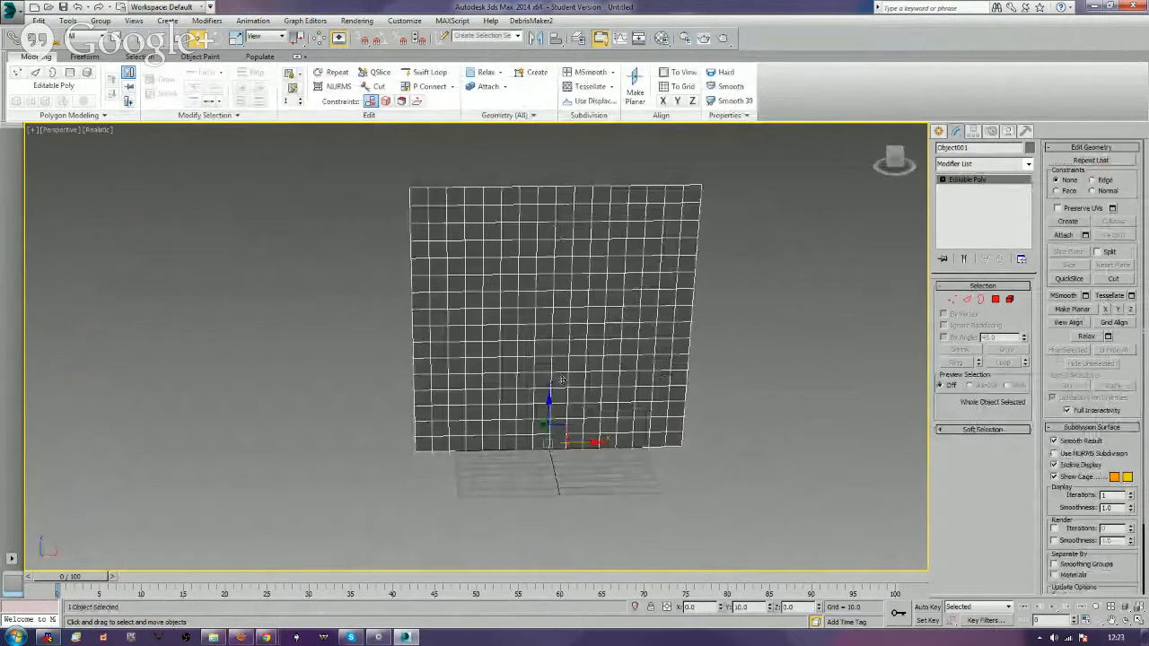
{"action": "left_click", "coordinate": [994, 300]}
{"action": "left_click_drag", "start_coordinate": [716, 490], "coordinate": [567, 337]}
{"action": "middle_click_drag", "start_coordinate": [549, 378], "coordinate": [582, 402], "text": "alt"}
{"action": "middle_click_drag", "start_coordinate": [594, 399], "coordinate": [609, 397], "text": "alt"}
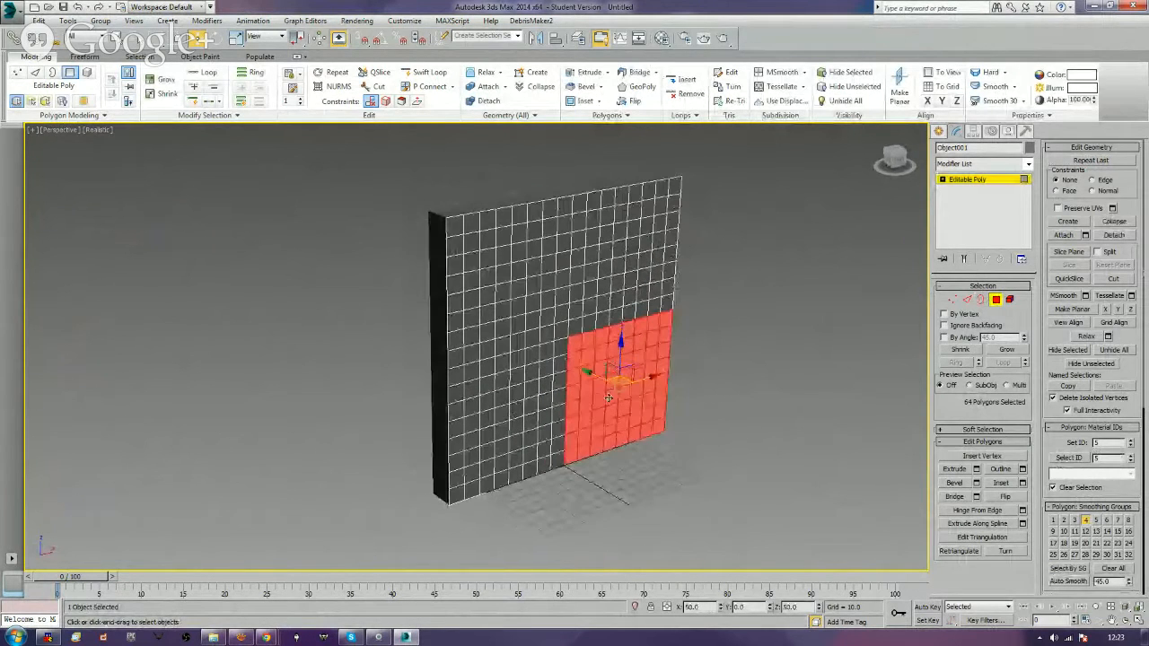
{"action": "left_click", "coordinate": [1104, 236]}
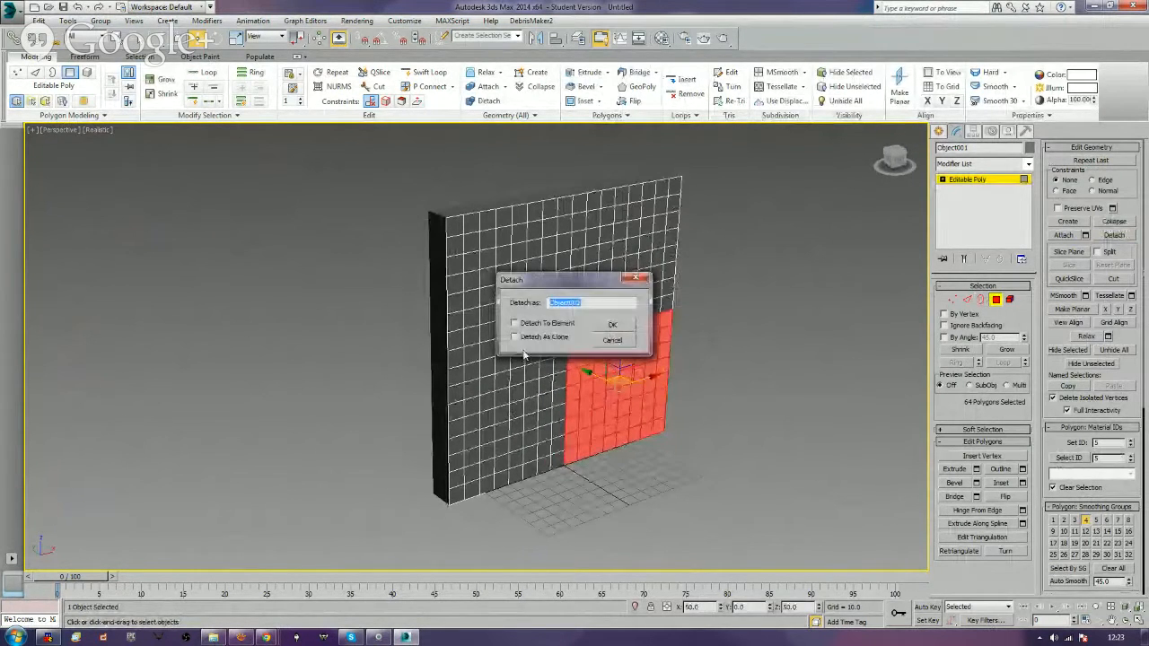
{"action": "left_click", "coordinate": [612, 324]}
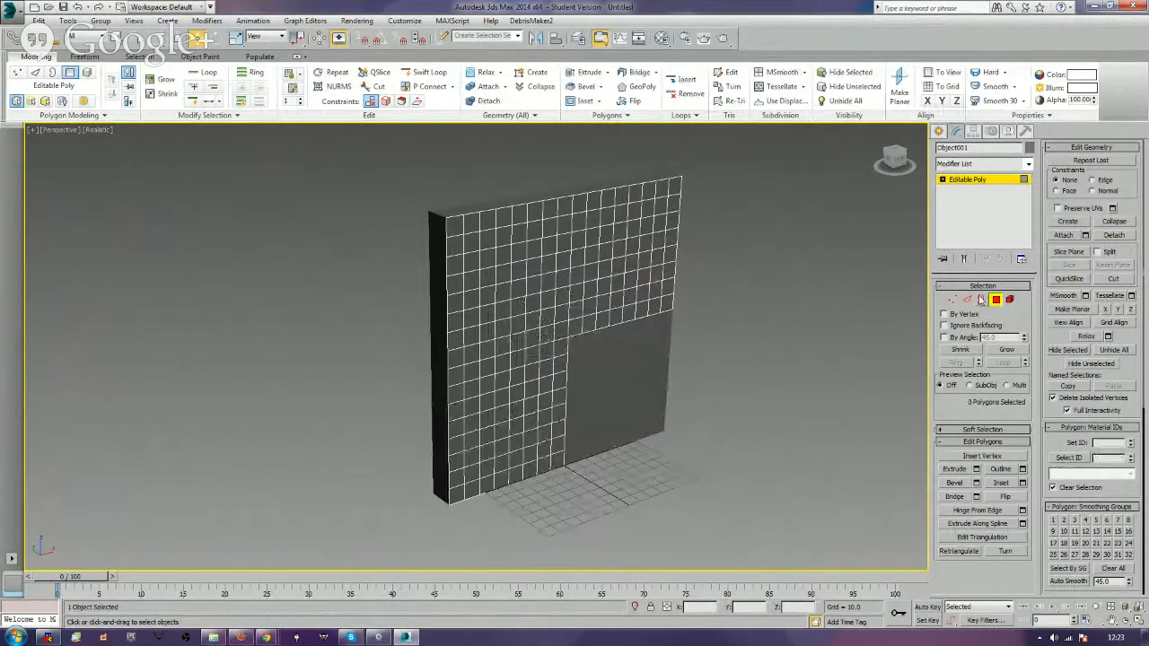
{"action": "left_click", "coordinate": [995, 301]}
Select the detached quarter panel and tessellate it four times.
{"action": "left_click", "coordinate": [716, 393]}
{"action": "left_click", "coordinate": [628, 384]}
{"action": "middle_click_drag", "start_coordinate": [629, 384], "coordinate": [649, 378]}
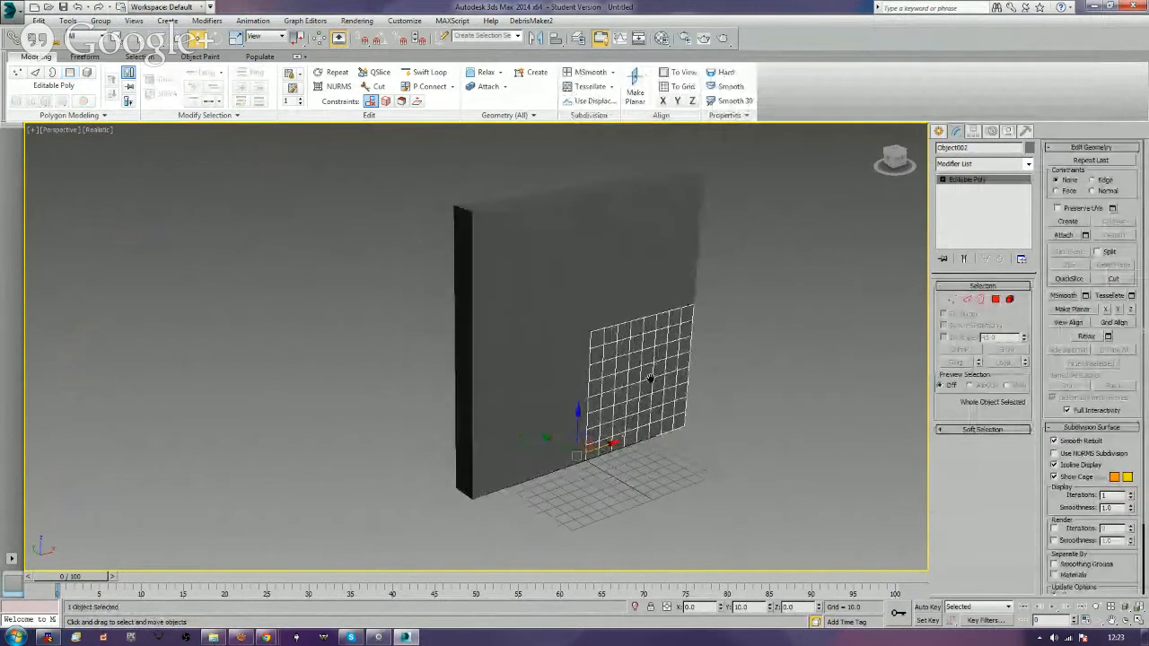
{"action": "middle_click_drag", "start_coordinate": [592, 264], "coordinate": [562, 191], "text": "alt"}
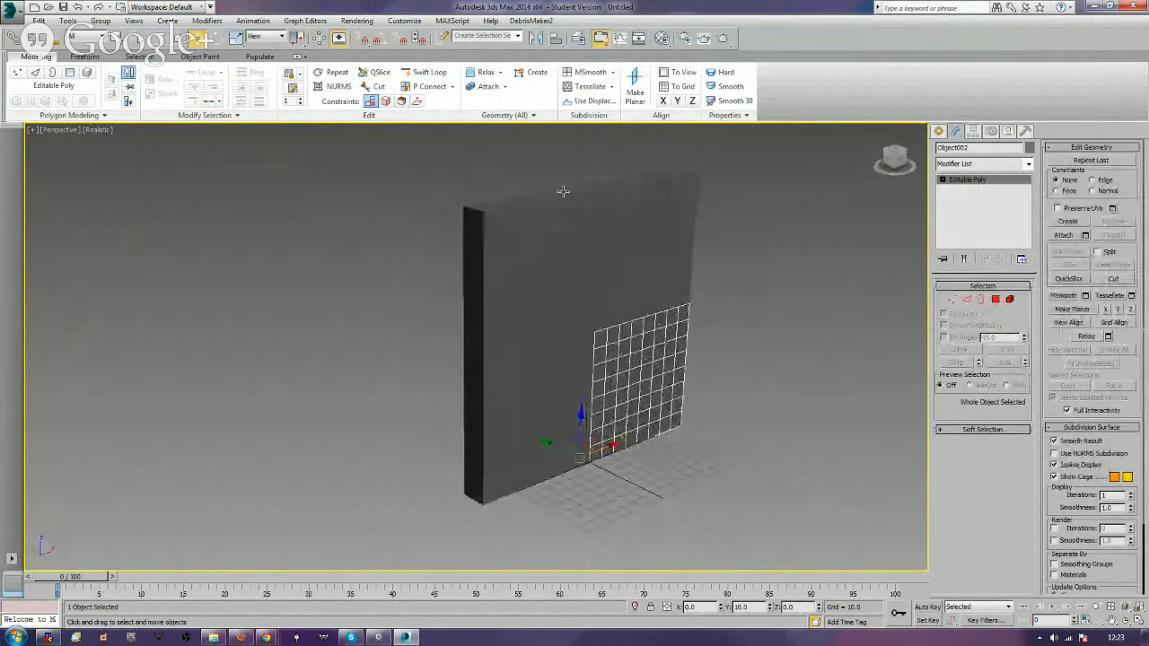
{"action": "left_click", "coordinate": [579, 87]}
{"action": "left_click", "coordinate": [579, 87]}
{"action": "left_click", "coordinate": [577, 89]}
{"action": "left_click", "coordinate": [576, 91]}
{"action": "mouse_move", "coordinate": [786, 356]}
{"action": "middle_mouse_down"}
{"action": "mouse_move", "coordinate": [752, 357]}
{"action": "mouse_move", "coordinate": [784, 362]}
{"action": "middle_mouse_up"}
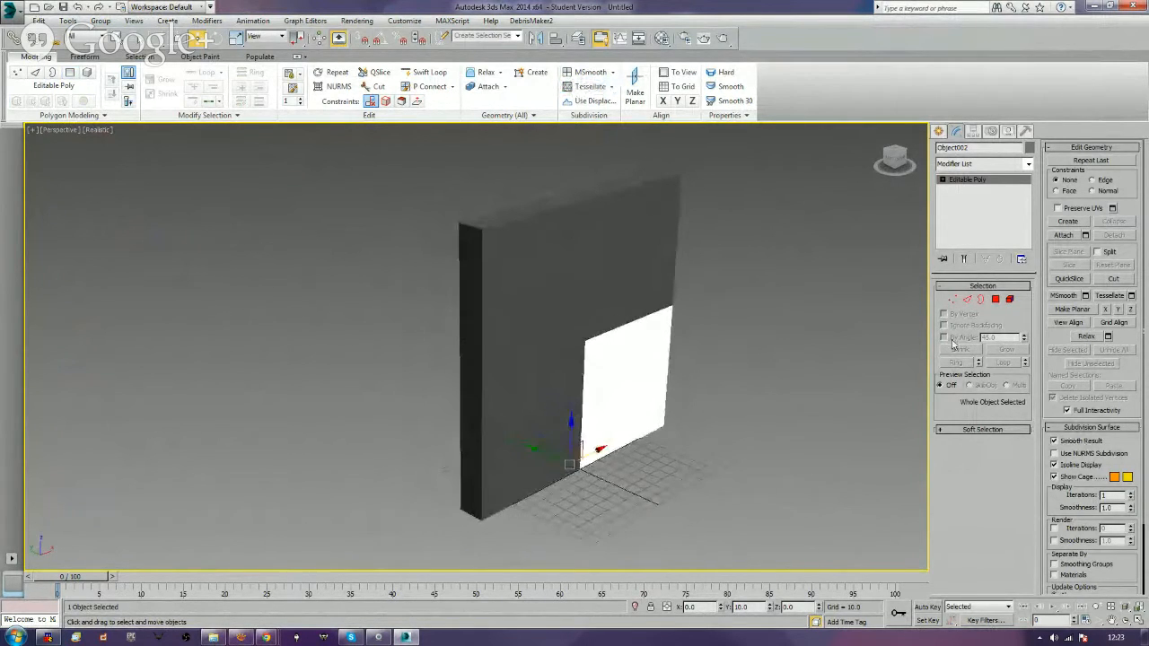
Switch to XnView and apply its ornate wood siding texture to the detached quarter panel in 3ds Max.
{"action": "key", "text": "alt+Tab"}
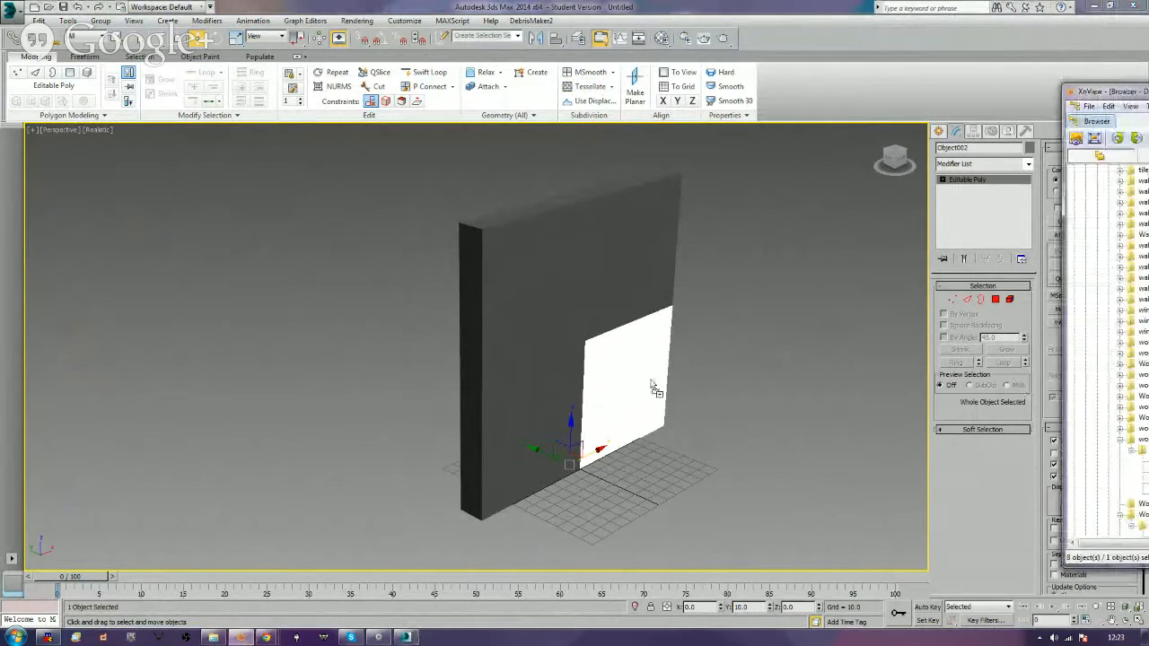
{"action": "left_click", "coordinate": [749, 346]}
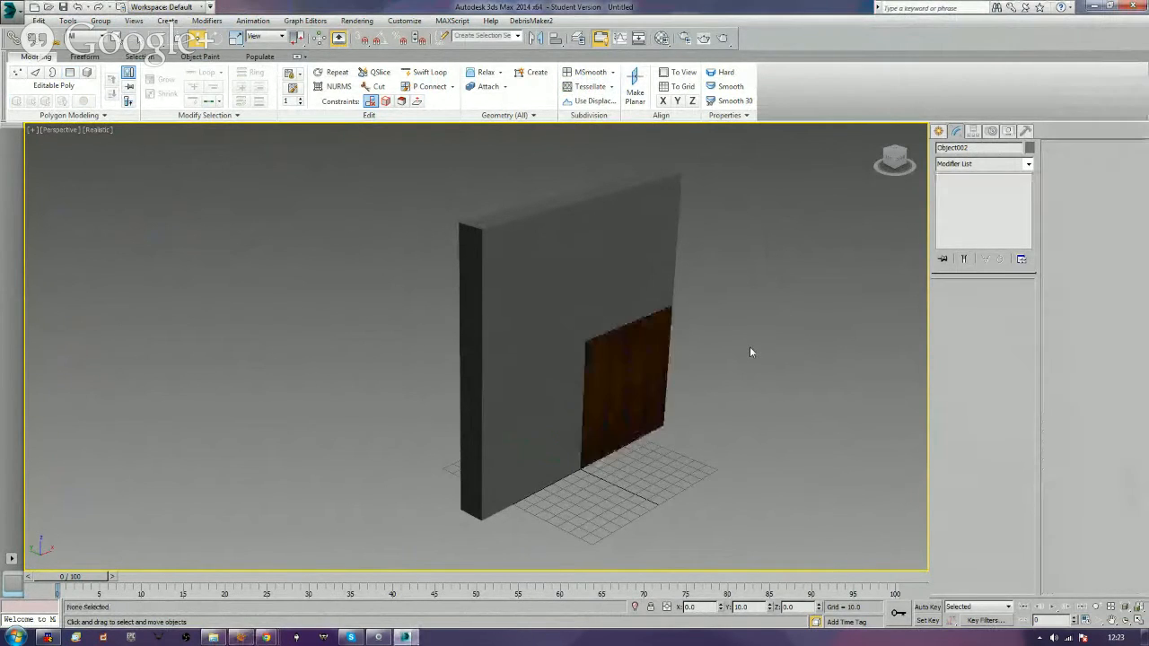
{"action": "mouse_move", "coordinate": [749, 346]}
{"action": "middle_mouse_down"}
{"action": "mouse_move", "coordinate": [774, 355]}
{"action": "mouse_move", "coordinate": [756, 339]}
{"action": "mouse_move", "coordinate": [733, 362]}
{"action": "mouse_move", "coordinate": [730, 333]}
{"action": "mouse_move", "coordinate": [685, 336]}
{"action": "mouse_move", "coordinate": [748, 341]}
{"action": "middle_mouse_up"}
{"action": "scroll", "coordinate": [756, 342], "scroll_direction": "up", "scroll_amount": 3}
Add a UVW Map modifier to the textured quarter panel and set its mapping alignment to X.
{"action": "left_click", "coordinate": [709, 334]}
{"action": "left_click", "coordinate": [1005, 166]}
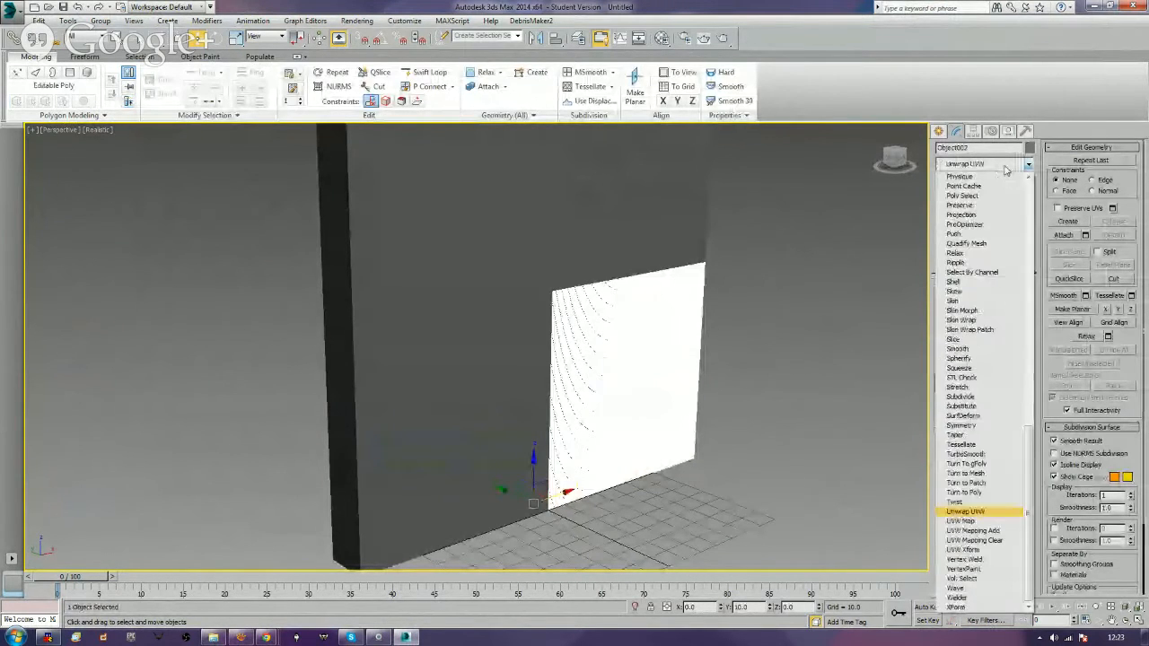
{"action": "left_click", "coordinate": [962, 521]}
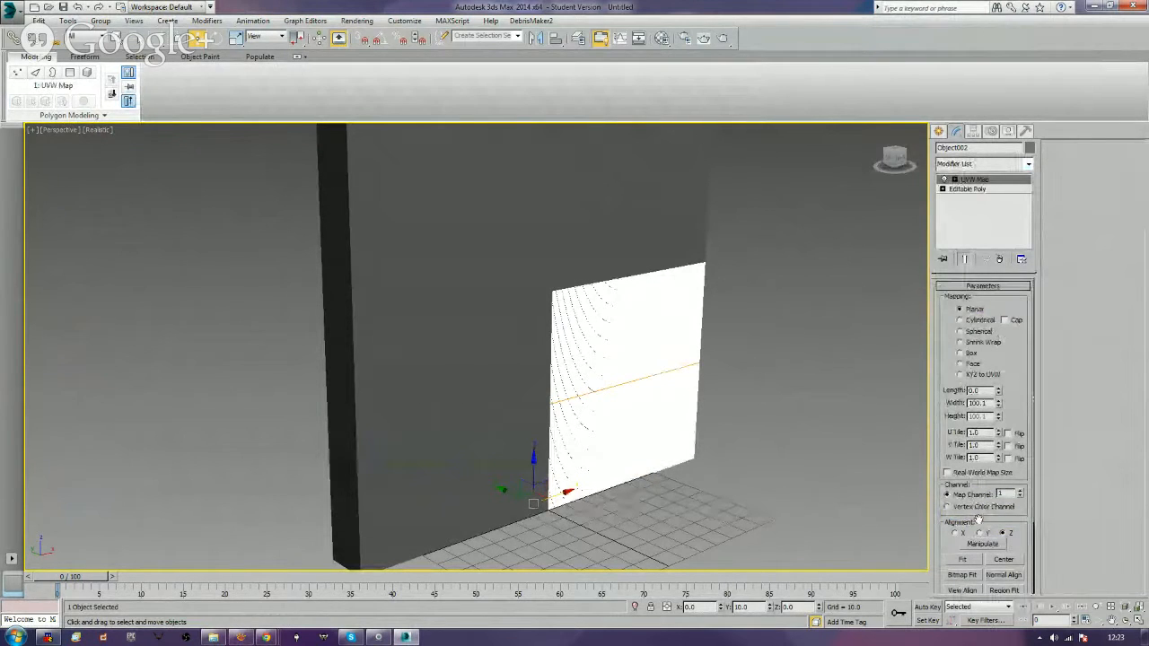
{"action": "left_click", "coordinate": [954, 533]}
{"action": "left_click", "coordinate": [1004, 533]}
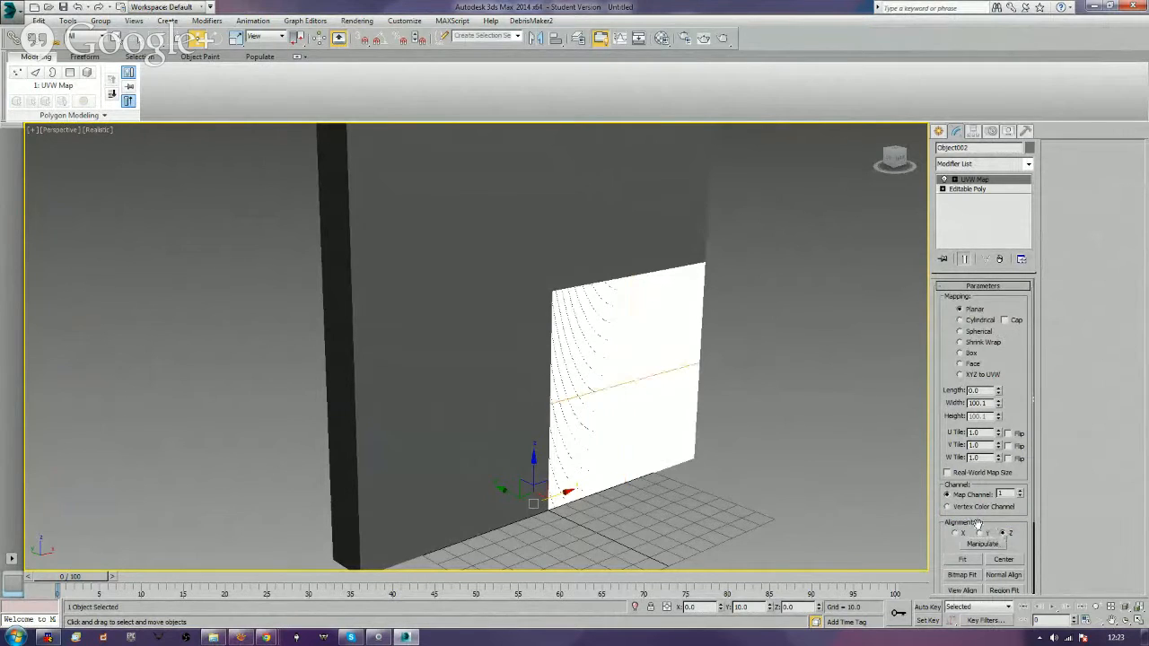
{"action": "left_click", "coordinate": [956, 534]}
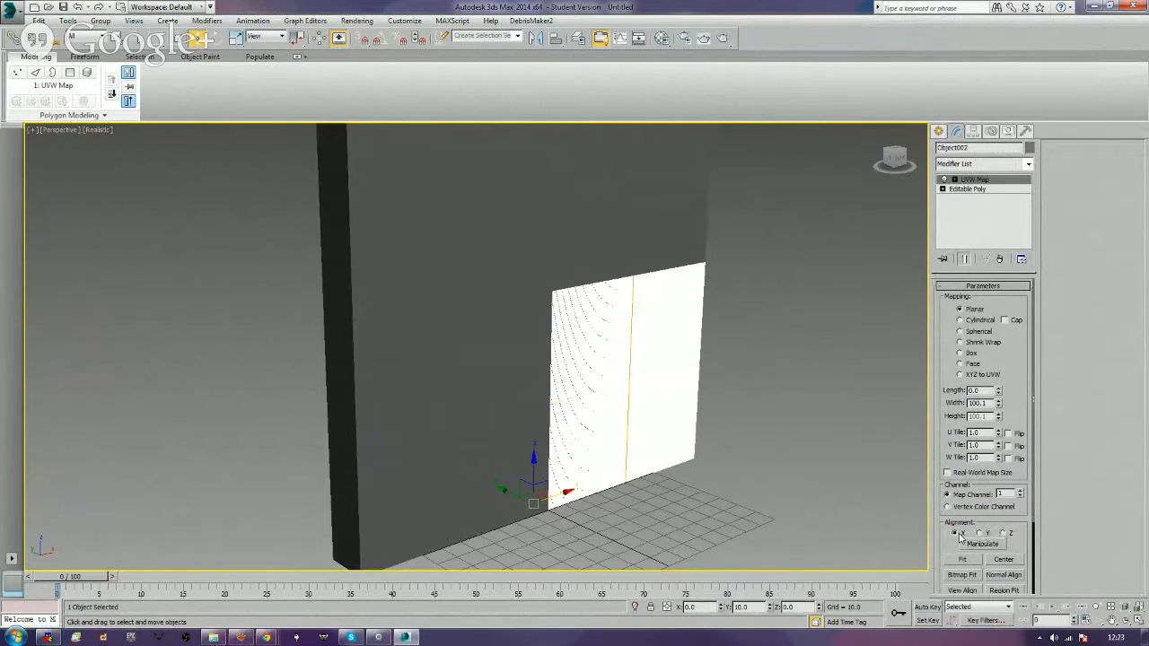
Change the panel's UVW mapping type to Box and deselect the panel to check the texture.
{"action": "mouse_move", "coordinate": [897, 522]}
{"action": "middle_mouse_down"}
{"action": "mouse_move", "coordinate": [892, 472]}
{"action": "mouse_move", "coordinate": [896, 523]}
{"action": "middle_mouse_up"}
{"action": "middle_click_drag", "start_coordinate": [900, 444], "coordinate": [895, 446]}
{"action": "left_click", "coordinate": [967, 355]}
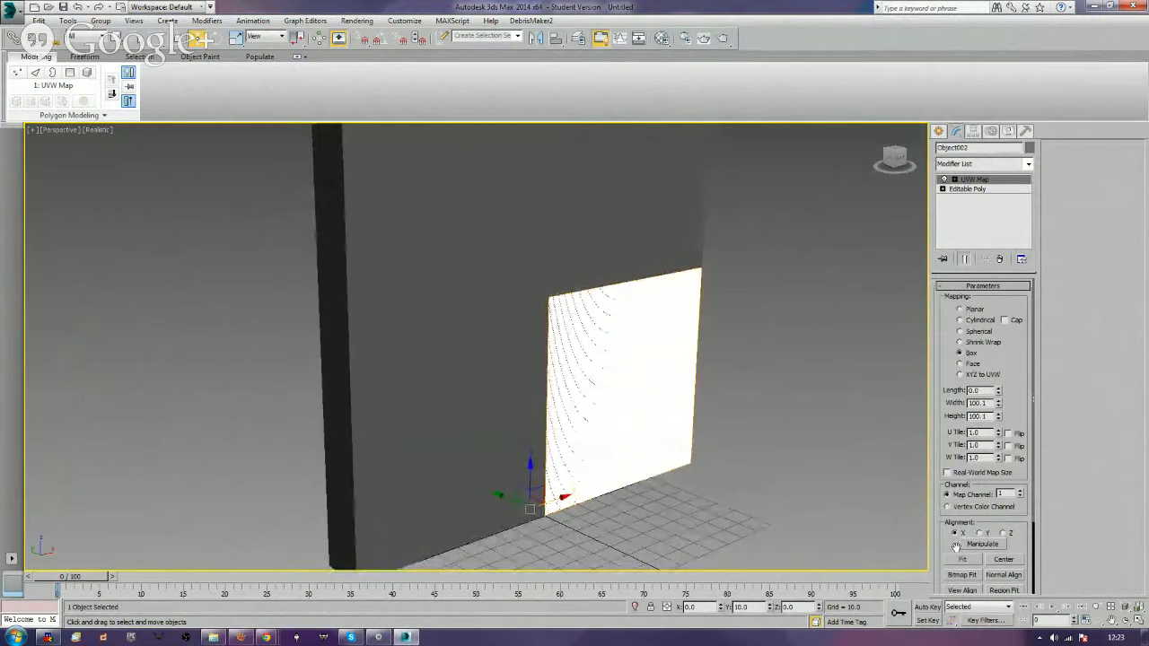
{"action": "left_click", "coordinate": [848, 499]}
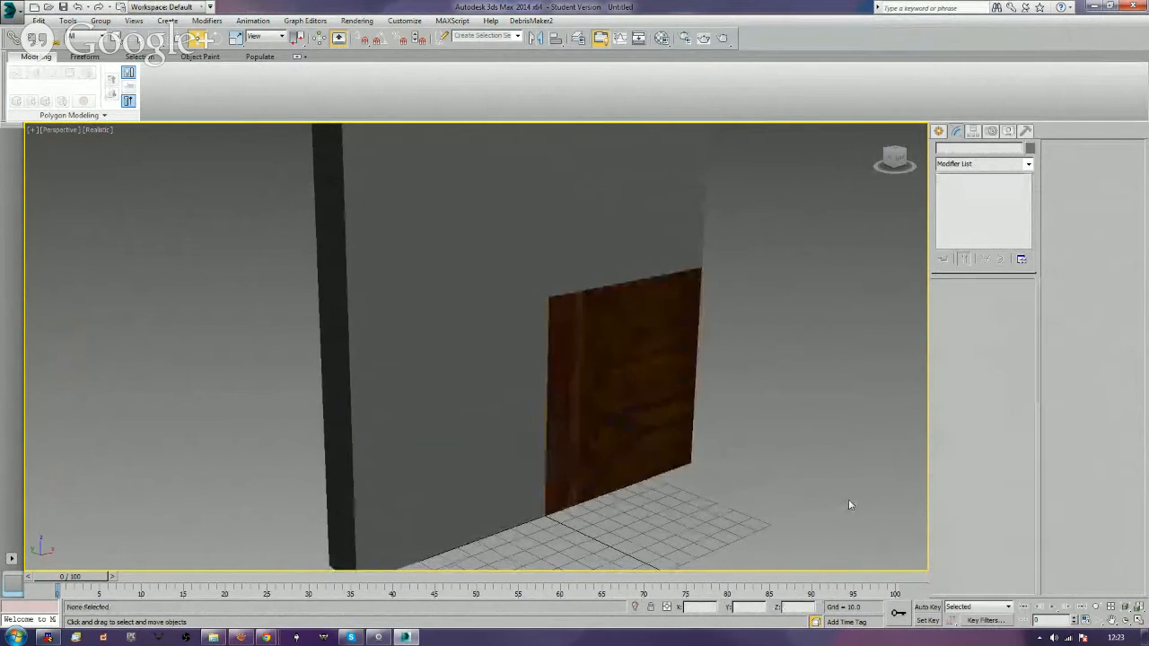
Add an Unwrap UVW modifier above the quarter panel's UVW Map and open the UV editor.
{"action": "left_click", "coordinate": [613, 407]}
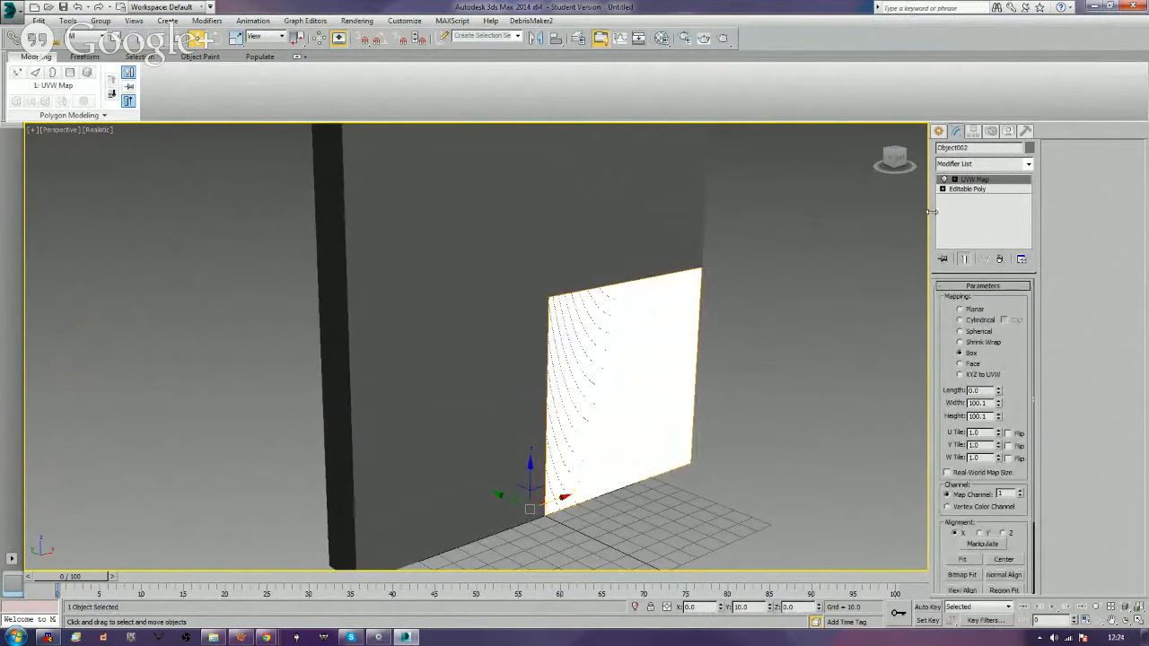
{"action": "left_click", "coordinate": [985, 163]}
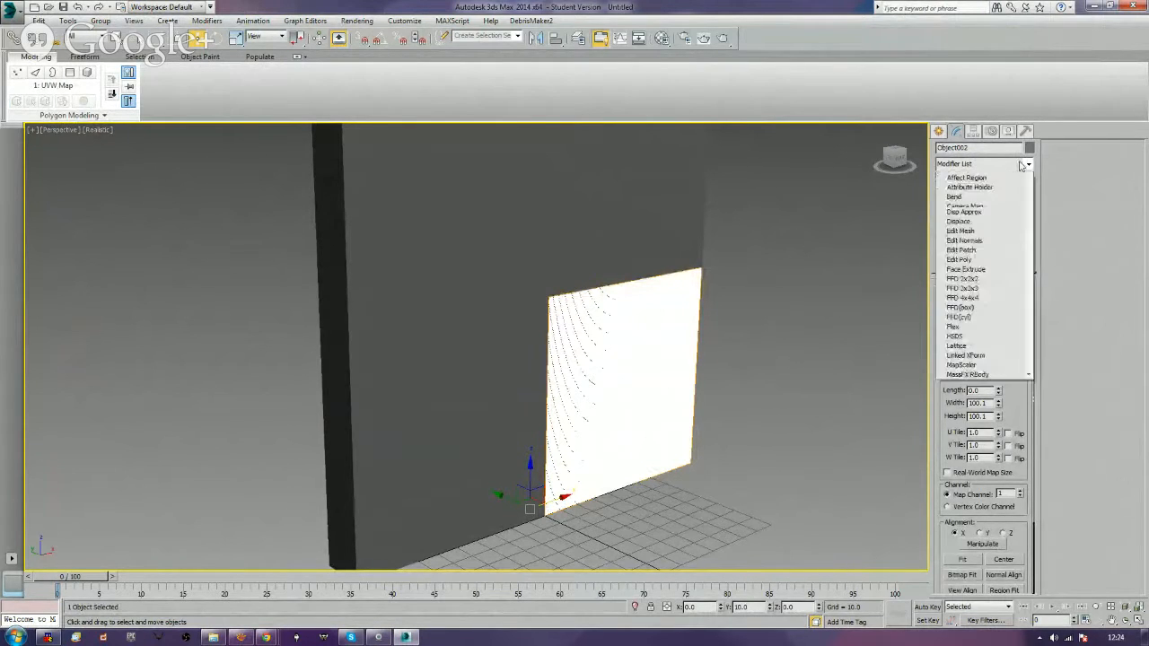
{"action": "scroll", "coordinate": [983, 404], "scroll_direction": "down", "scroll_amount": 10}
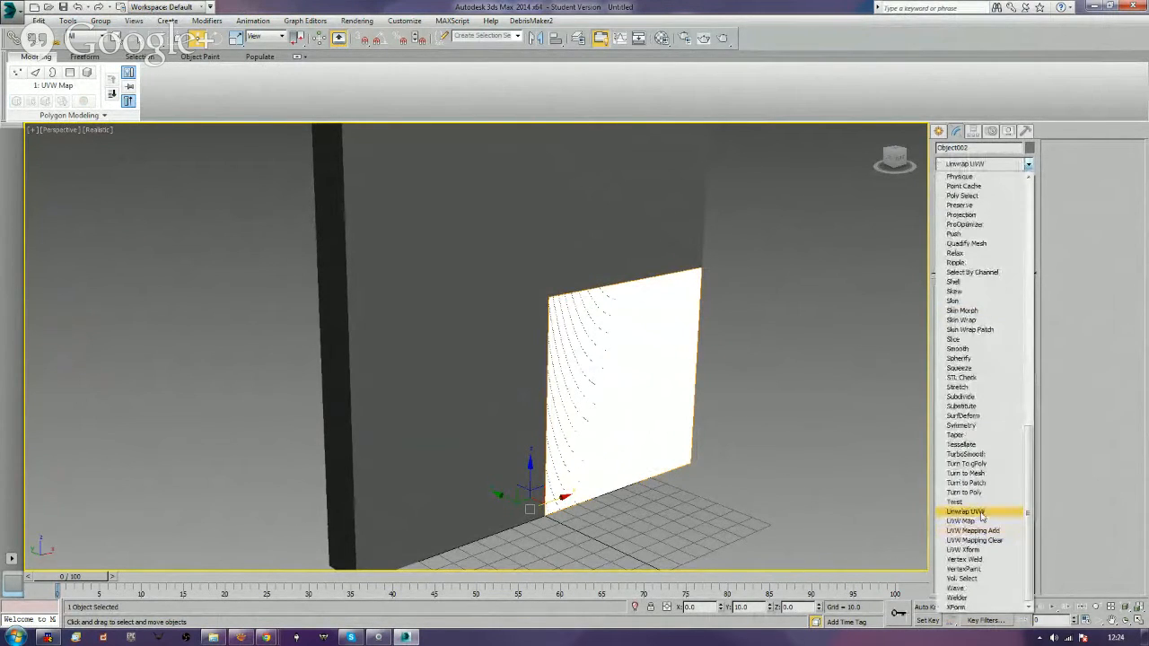
{"action": "left_click", "coordinate": [981, 512]}
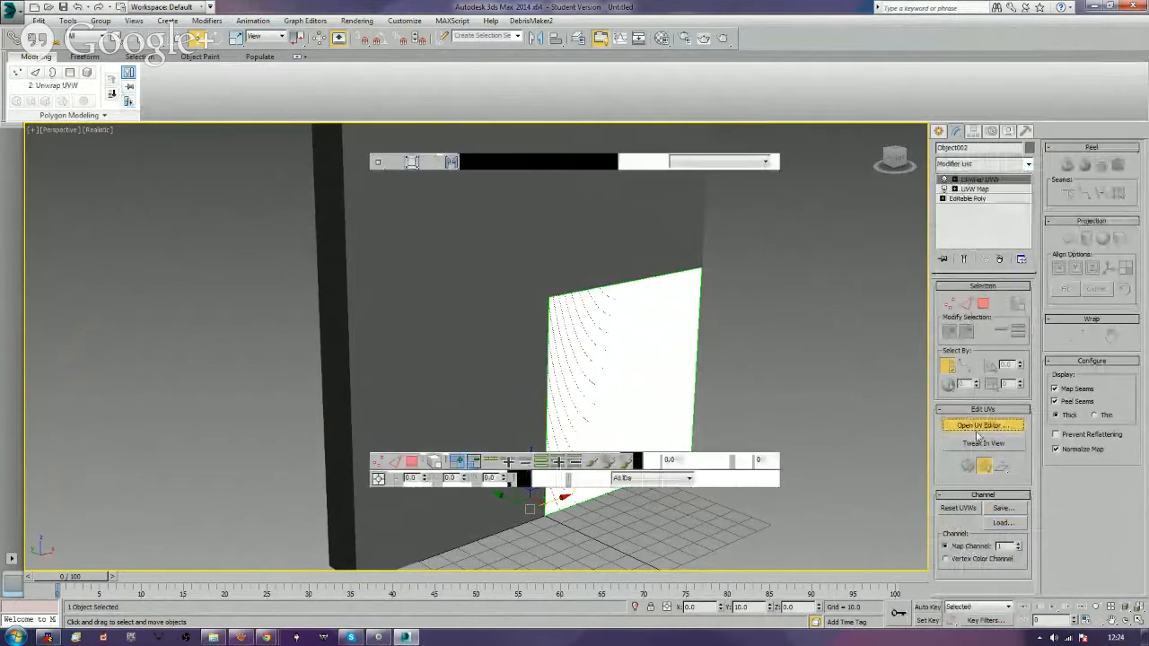
{"action": "left_click", "coordinate": [993, 429]}
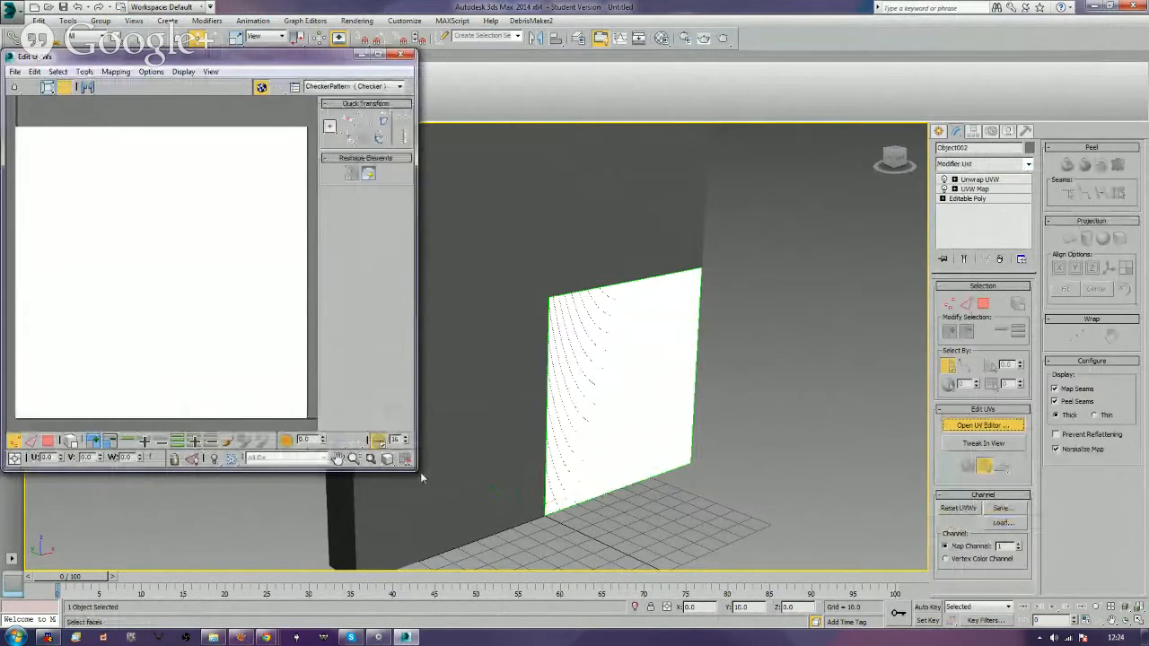
Enlarge the Edit UVWs window and replace the checker background with the wood_JFOrnateCartoonySidingDirty siding map.
{"action": "left_click_drag", "start_coordinate": [420, 472], "coordinate": [815, 591]}
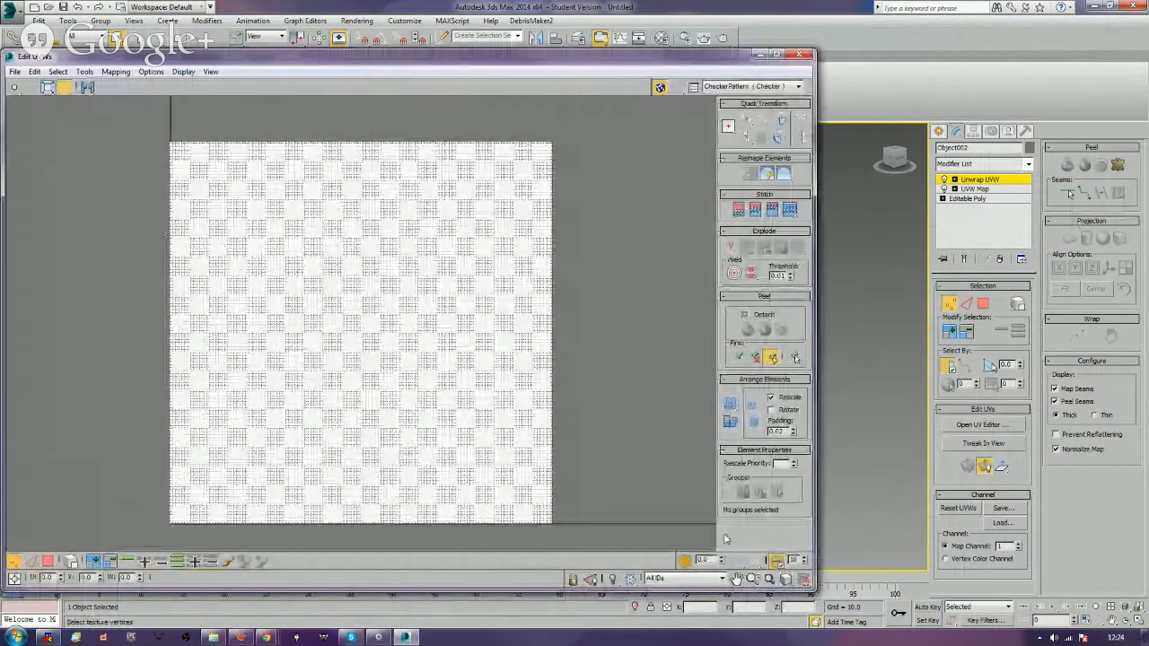
{"action": "left_click", "coordinate": [749, 86]}
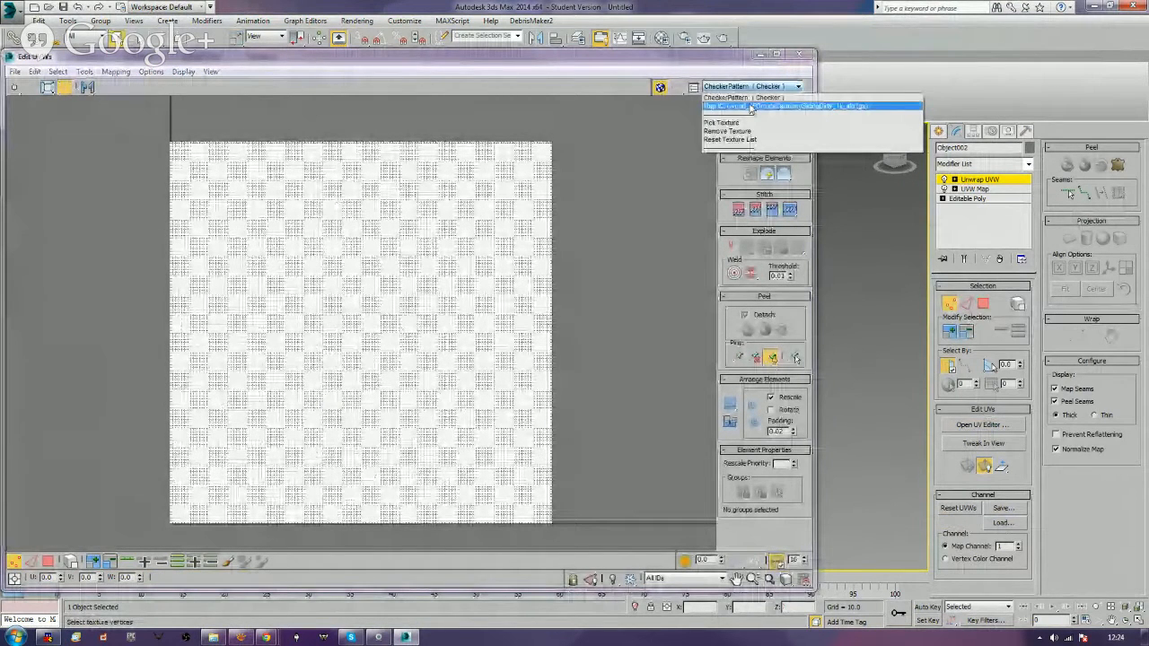
{"action": "left_click", "coordinate": [752, 106]}
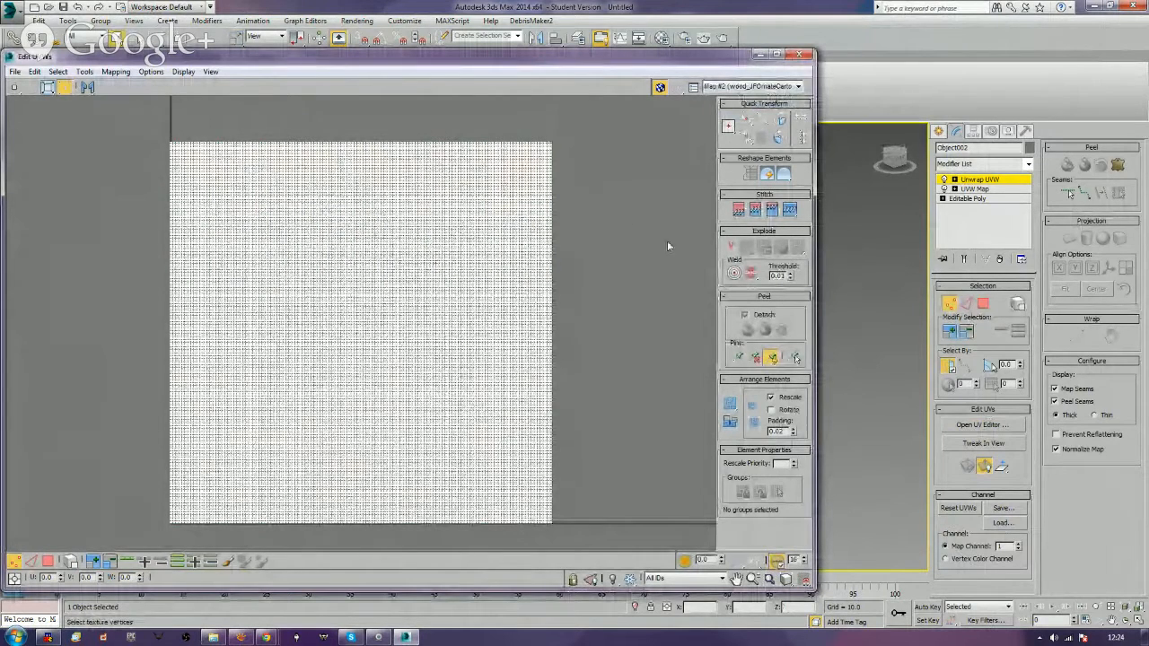
Inspect the panel's UV layout over the siding map in the maximized Edit UVWs window and close the editor.
{"action": "double_click", "coordinate": [674, 55]}
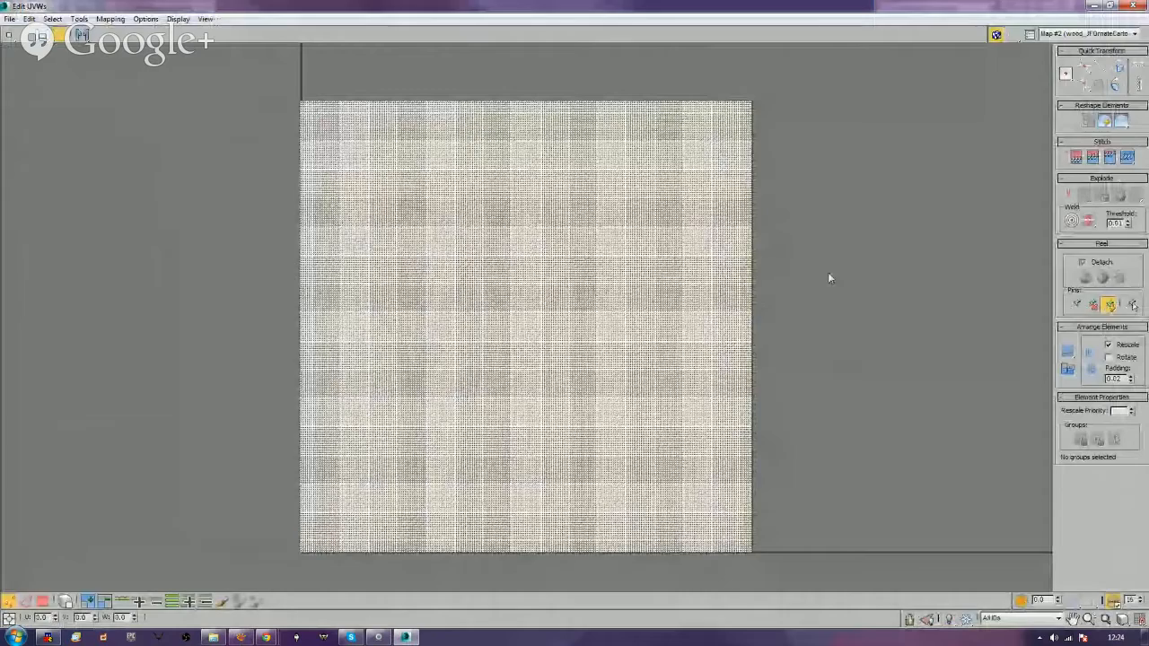
{"action": "scroll", "coordinate": [865, 311], "scroll_direction": "up", "scroll_amount": 3}
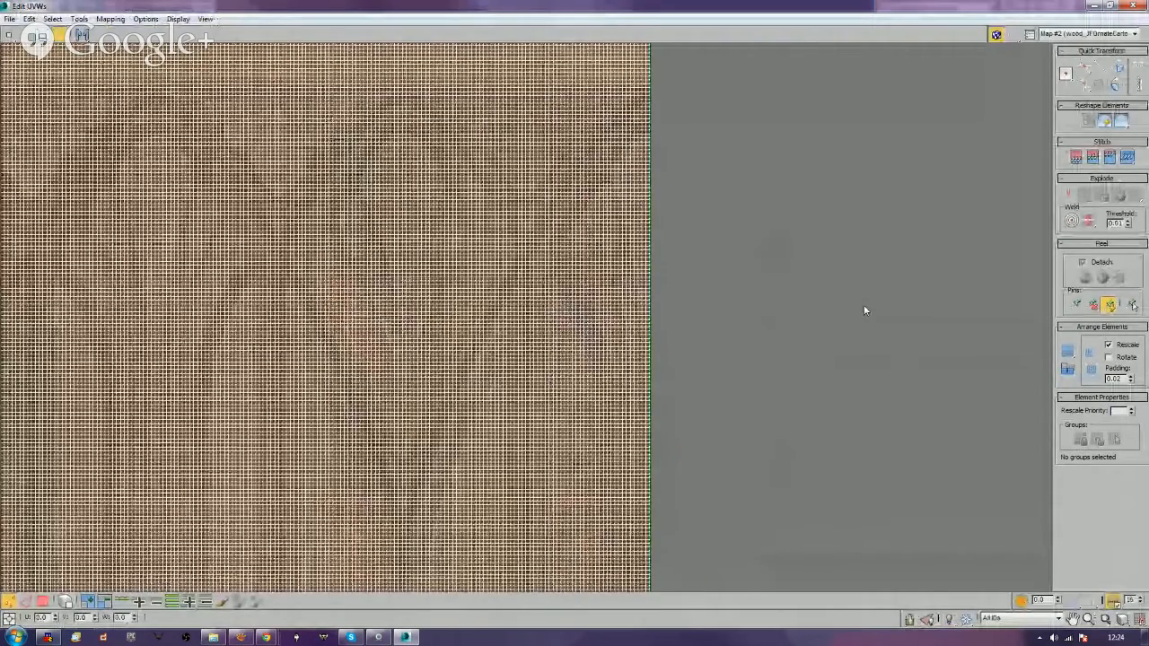
{"action": "scroll", "coordinate": [865, 310], "scroll_direction": "down", "scroll_amount": 3}
{"action": "left_click", "coordinate": [1129, 7]}
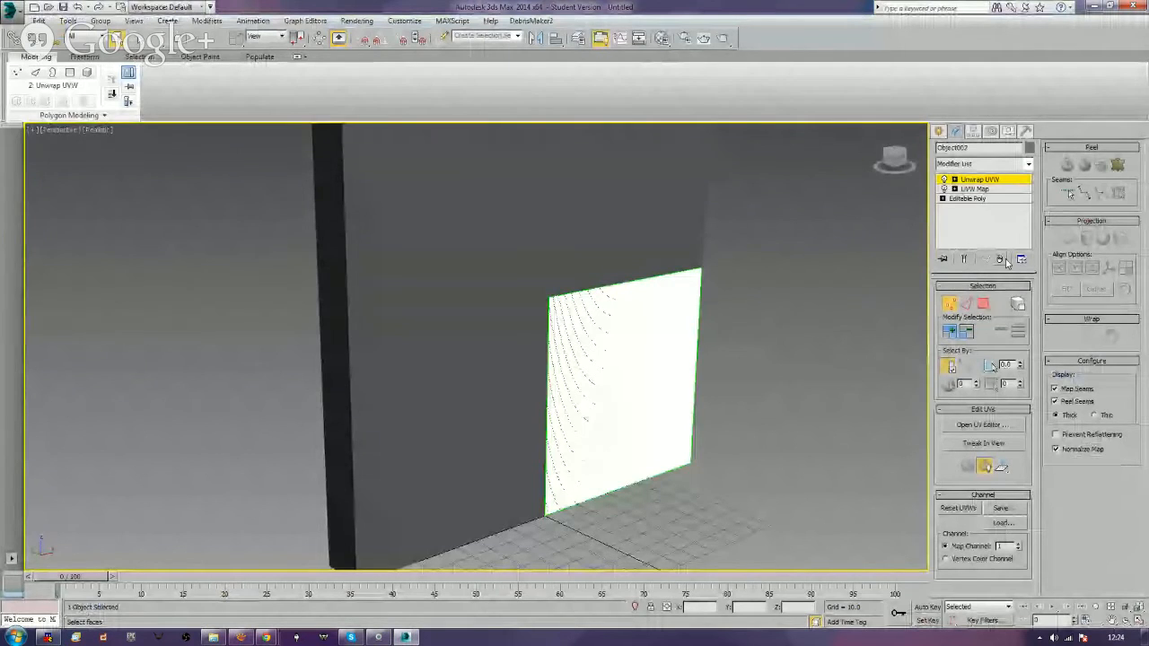
Delete the Unwrap UVW modifier from the quarter panel and set its UVW Map to Planar mapping.
{"action": "left_click", "coordinate": [999, 258]}
{"action": "left_click", "coordinate": [852, 362]}
{"action": "left_click", "coordinate": [682, 386]}
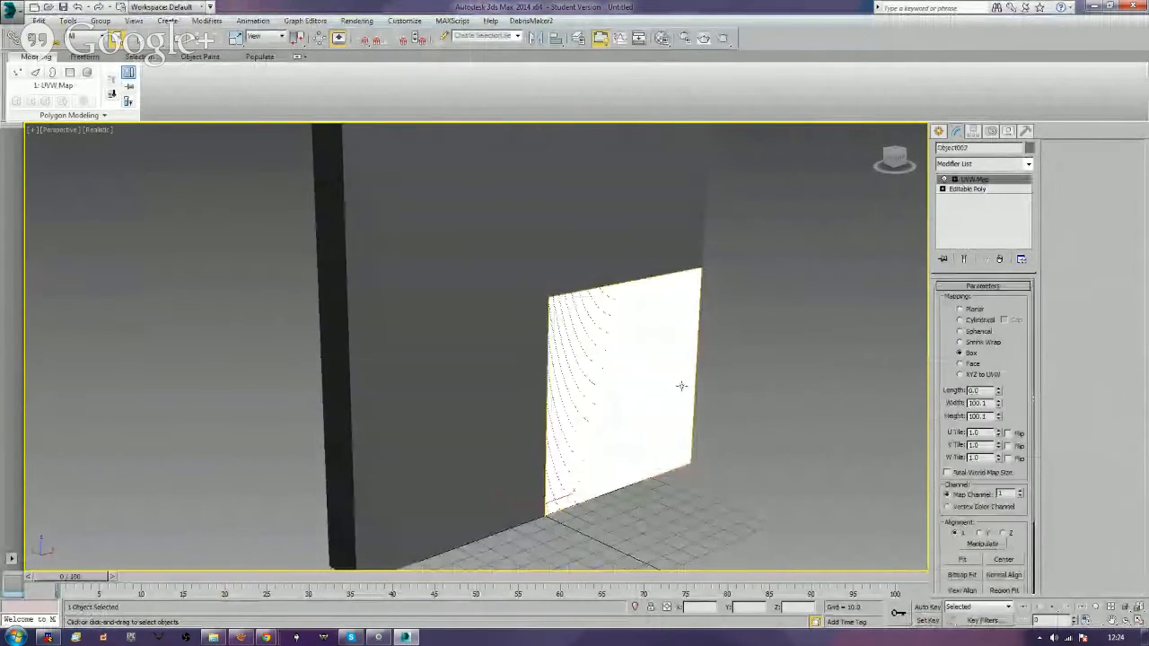
{"action": "mouse_move", "coordinate": [682, 386]}
{"action": "middle_mouse_down", "text": "alt"}
{"action": "mouse_move", "coordinate": [682, 403]}
{"action": "mouse_move", "coordinate": [637, 387]}
{"action": "mouse_move", "coordinate": [695, 404]}
{"action": "middle_mouse_up", "text": "alt"}
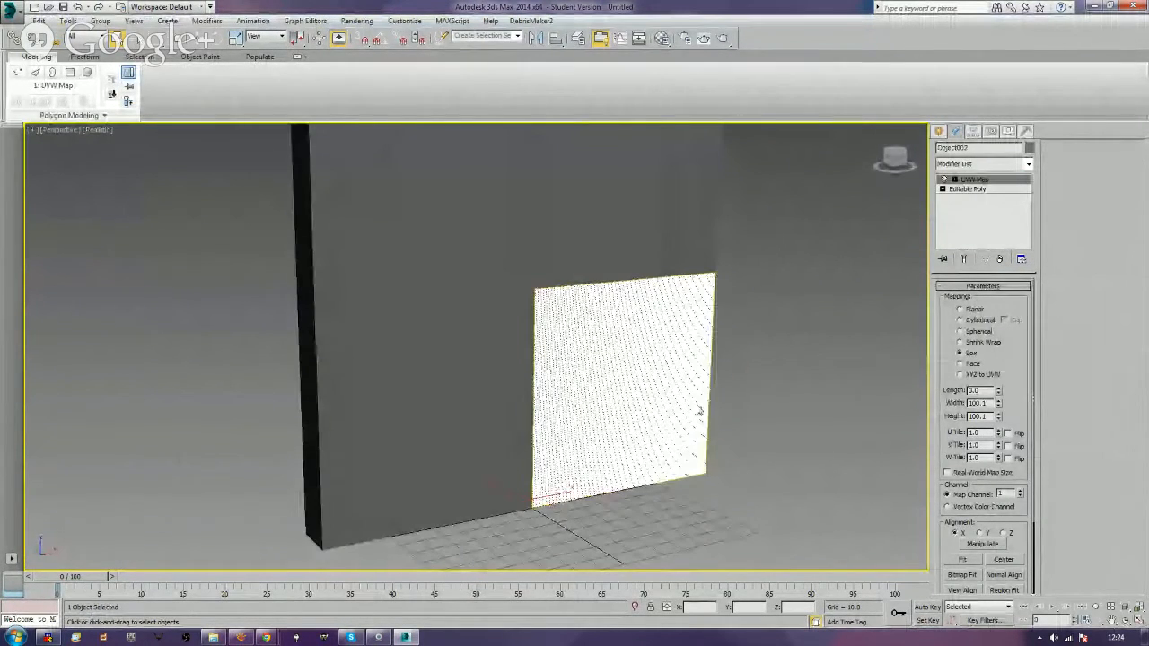
{"action": "left_click", "coordinate": [973, 309]}
{"action": "left_click", "coordinate": [863, 394]}
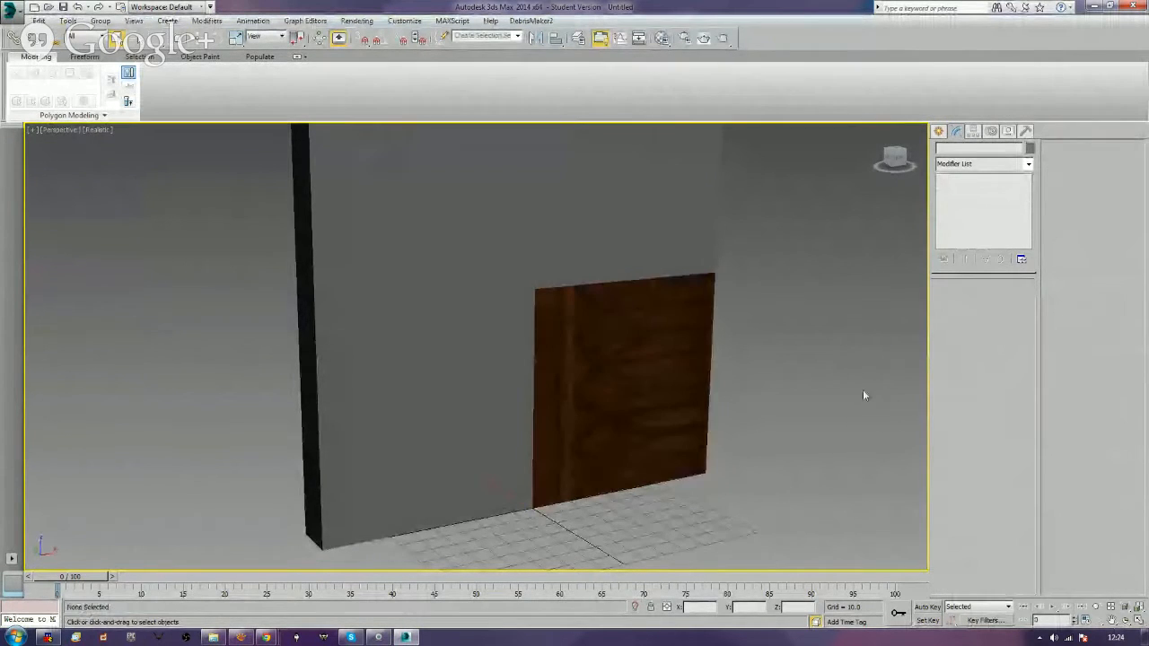
Try Y alignment for the quarter panel's planar mapping and deselect the panel to check the texture.
{"action": "left_click", "coordinate": [660, 411]}
{"action": "left_click", "coordinate": [969, 531]}
{"action": "left_click", "coordinate": [821, 438]}
{"action": "left_click", "coordinate": [680, 394]}
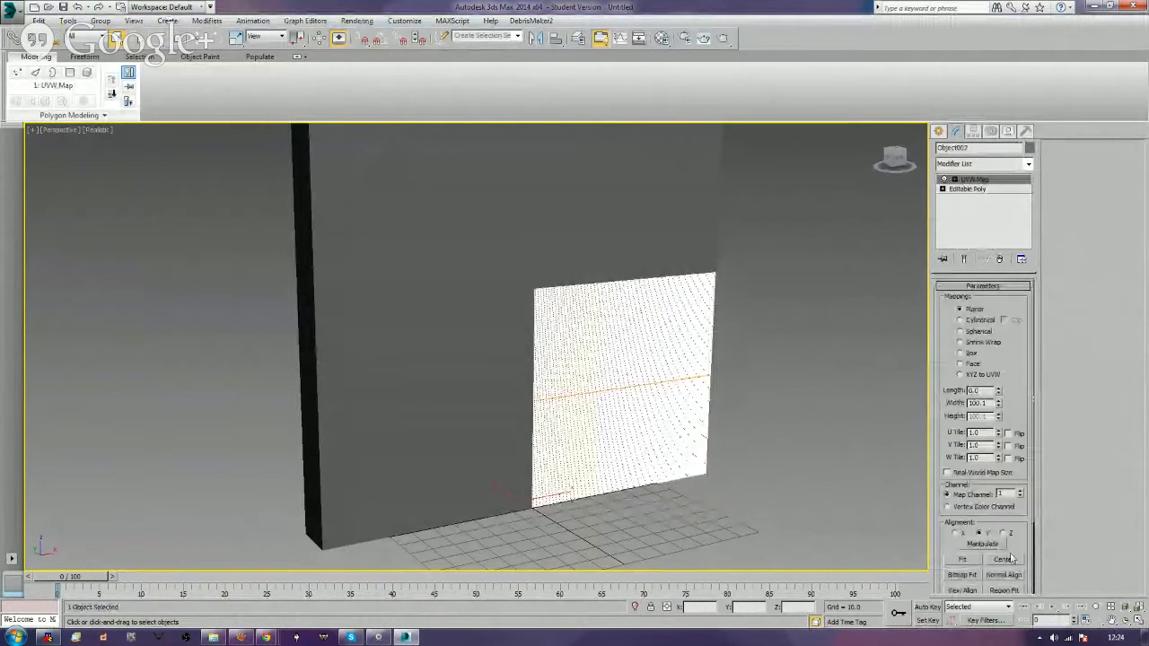
{"action": "left_click", "coordinate": [836, 478]}
Set the planar mapping's alignment back to X, check the texture on the panel, and review the UVW Map parameters.
{"action": "left_click", "coordinate": [677, 418]}
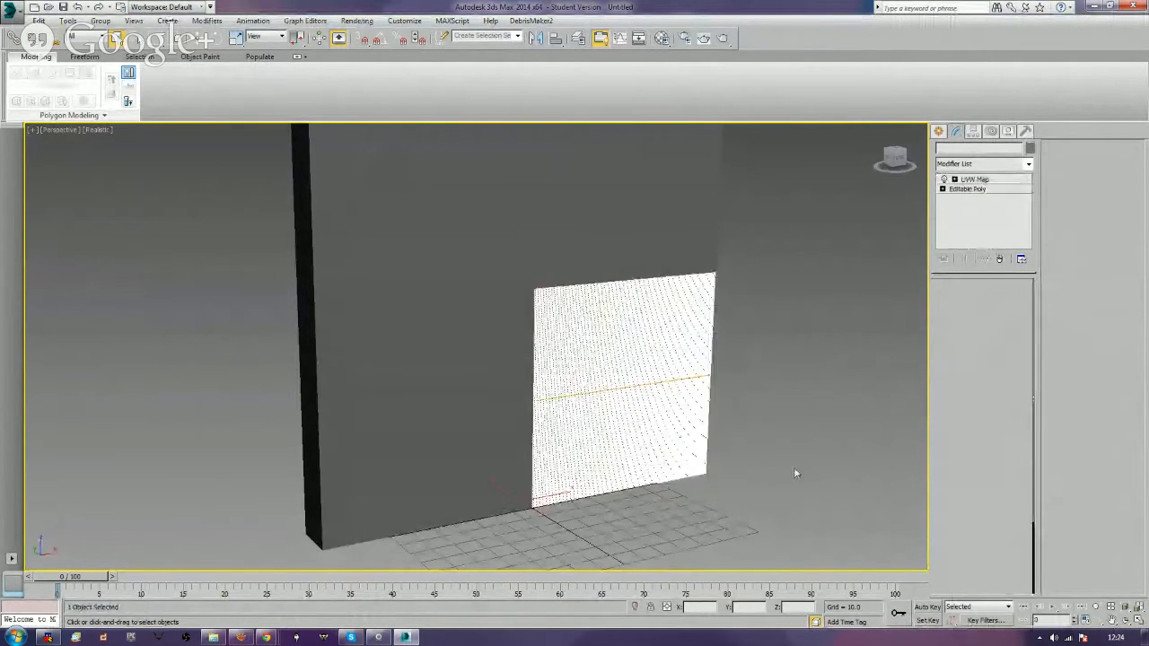
{"action": "left_click", "coordinate": [955, 533]}
{"action": "left_click", "coordinate": [742, 442]}
{"action": "left_click", "coordinate": [646, 392]}
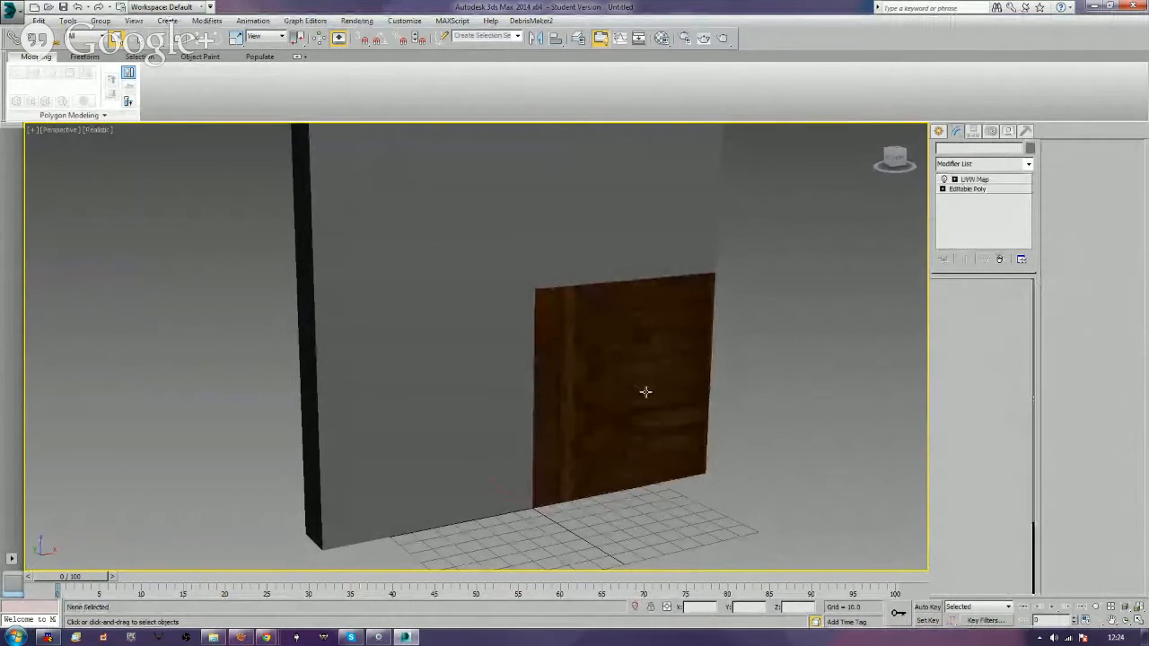
{"action": "middle_click_drag", "start_coordinate": [729, 441], "coordinate": [749, 403]}
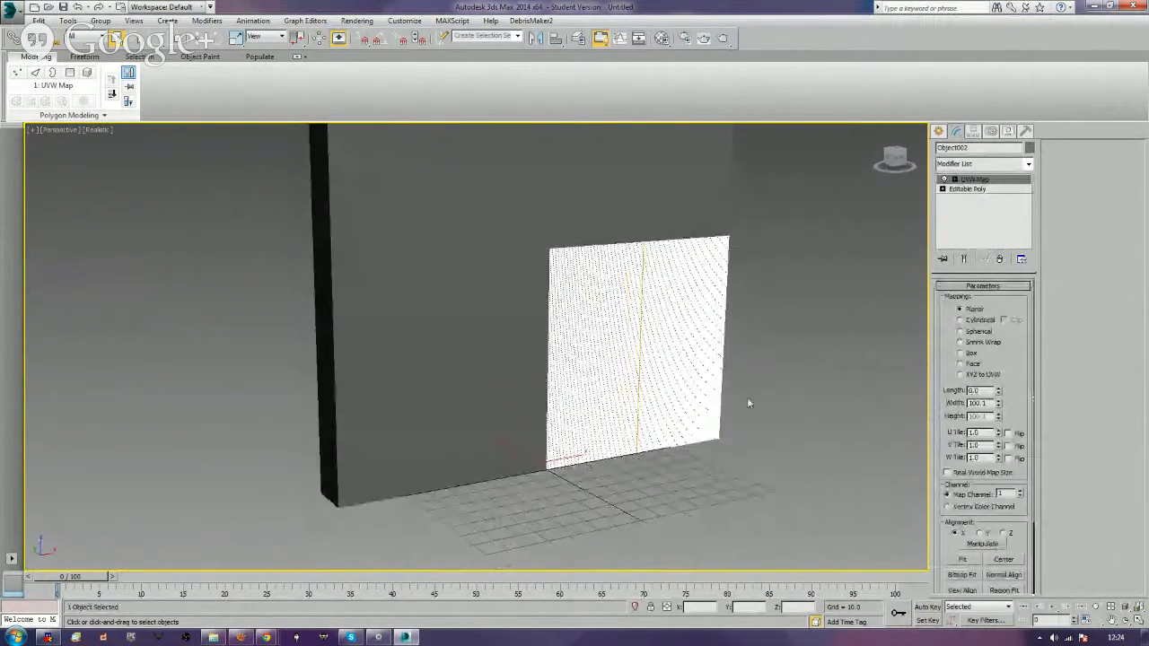
{"action": "scroll", "coordinate": [999, 380], "scroll_direction": "down", "scroll_amount": 3}
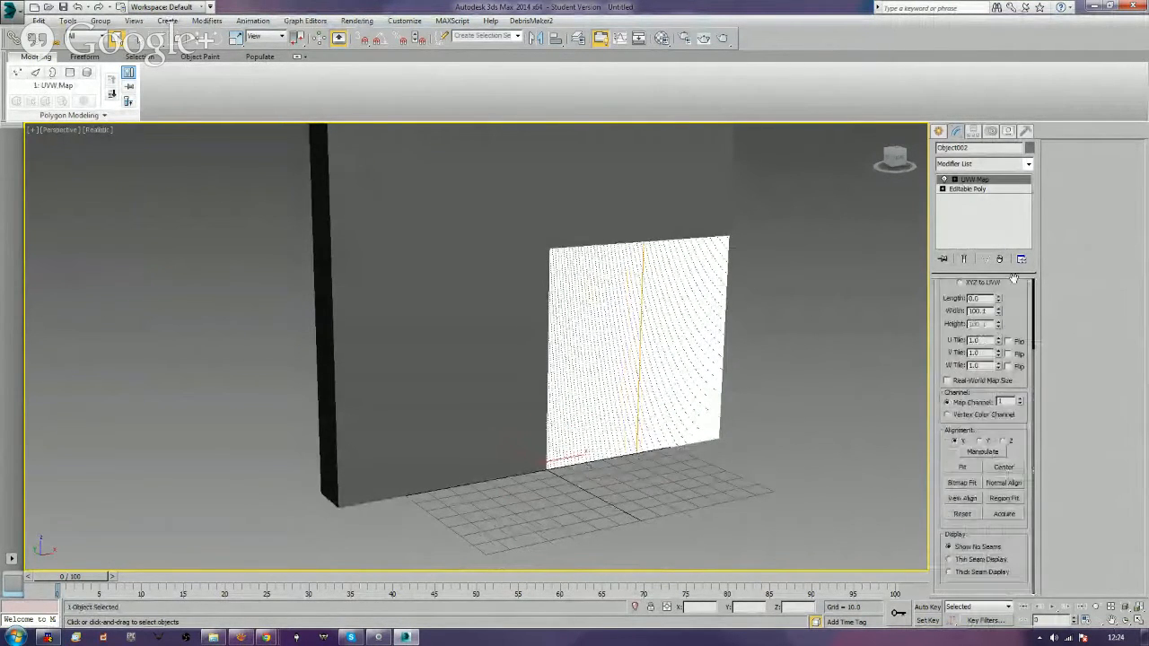
{"action": "scroll", "coordinate": [1032, 358], "scroll_direction": "up", "scroll_amount": 3}
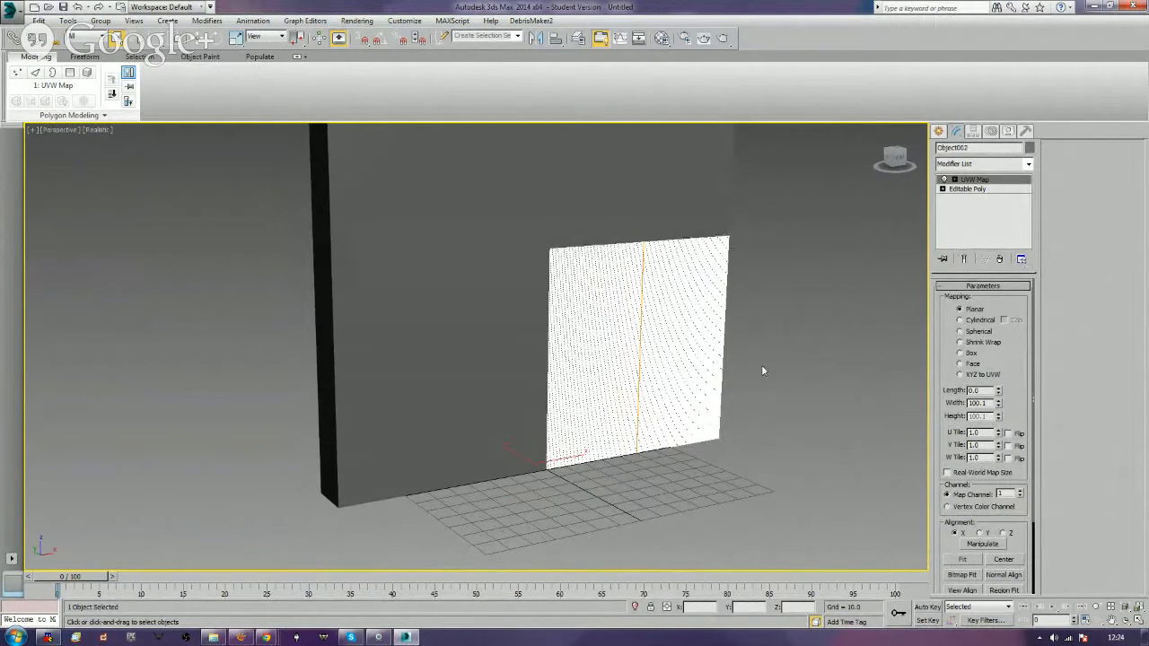
Rotate the panel's UVW Map gizmo a quarter turn within the panel's plane and leave gizmo editing.
{"action": "middle_click_drag", "start_coordinate": [762, 370], "coordinate": [778, 385]}
{"action": "left_click", "coordinate": [953, 180]}
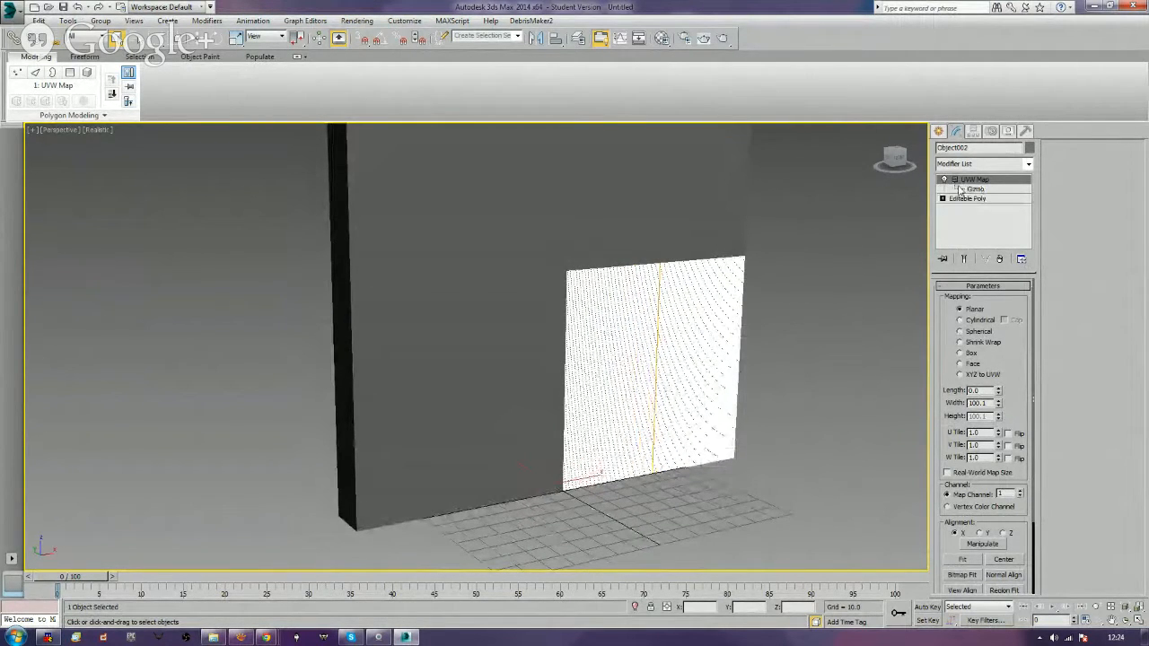
{"action": "left_click", "coordinate": [976, 189]}
{"action": "middle_click_drag", "start_coordinate": [754, 342], "coordinate": [726, 361], "text": "alt"}
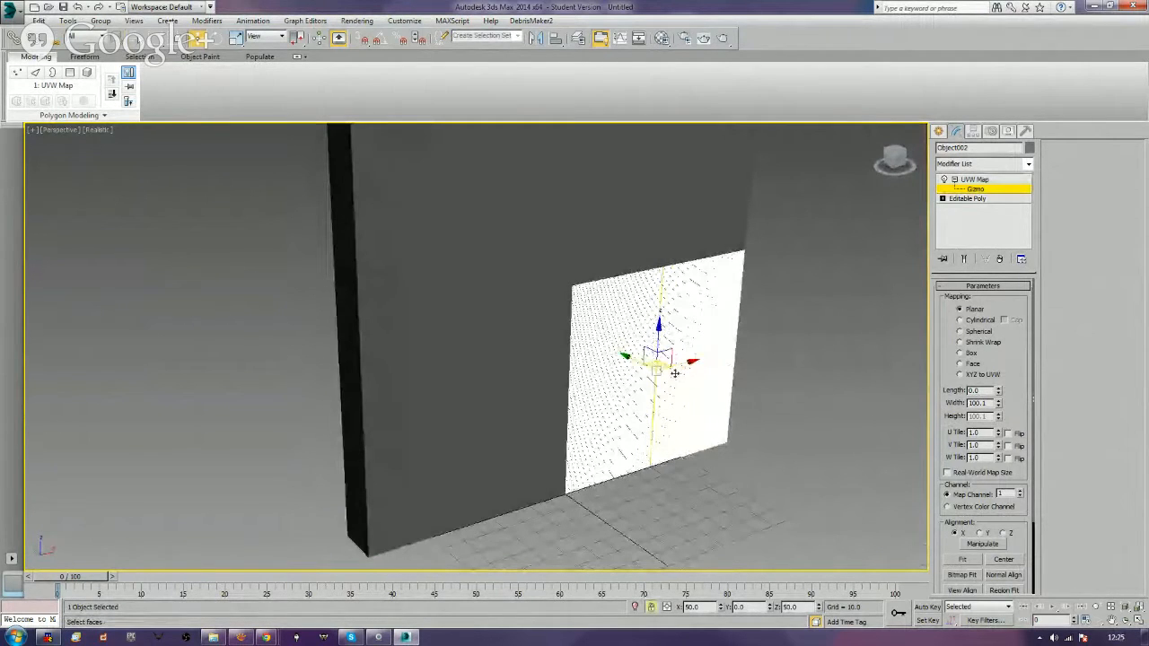
{"action": "key", "text": "e"}
{"action": "left_click_drag", "start_coordinate": [650, 358], "coordinate": [602, 368]}
{"action": "left_click_drag", "start_coordinate": [537, 393], "coordinate": [571, 393]}
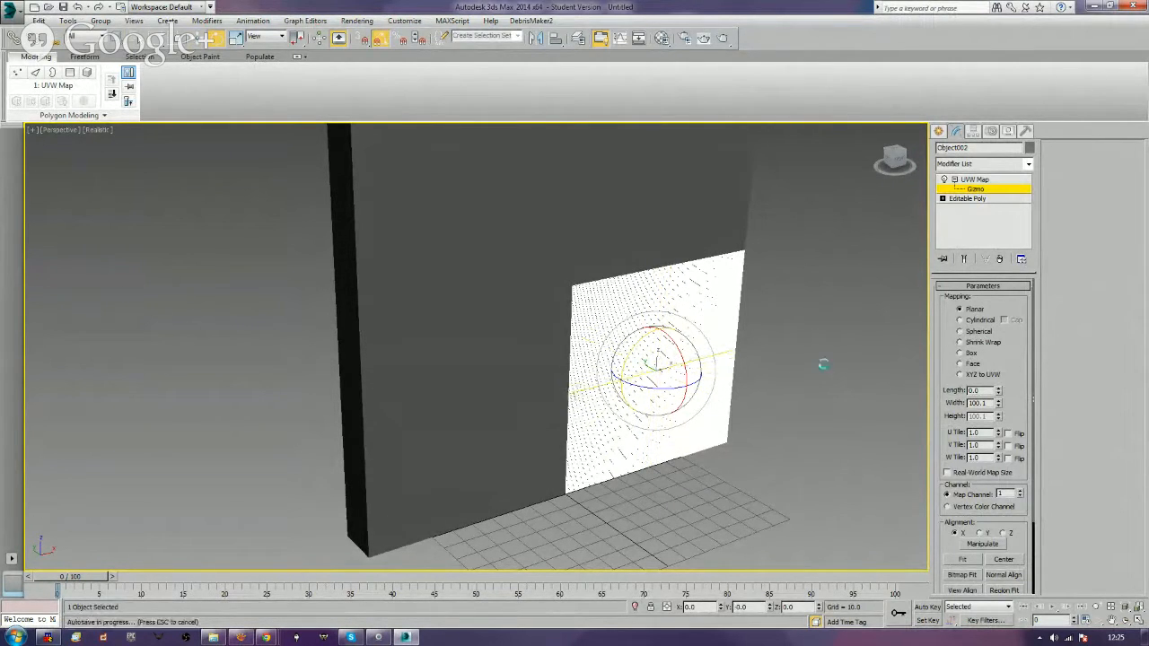
{"action": "left_click", "coordinate": [978, 191]}
{"action": "left_click", "coordinate": [832, 356]}
{"action": "middle_click_drag", "start_coordinate": [832, 357], "coordinate": [718, 382], "text": "alt"}
{"action": "left_click", "coordinate": [672, 377]}
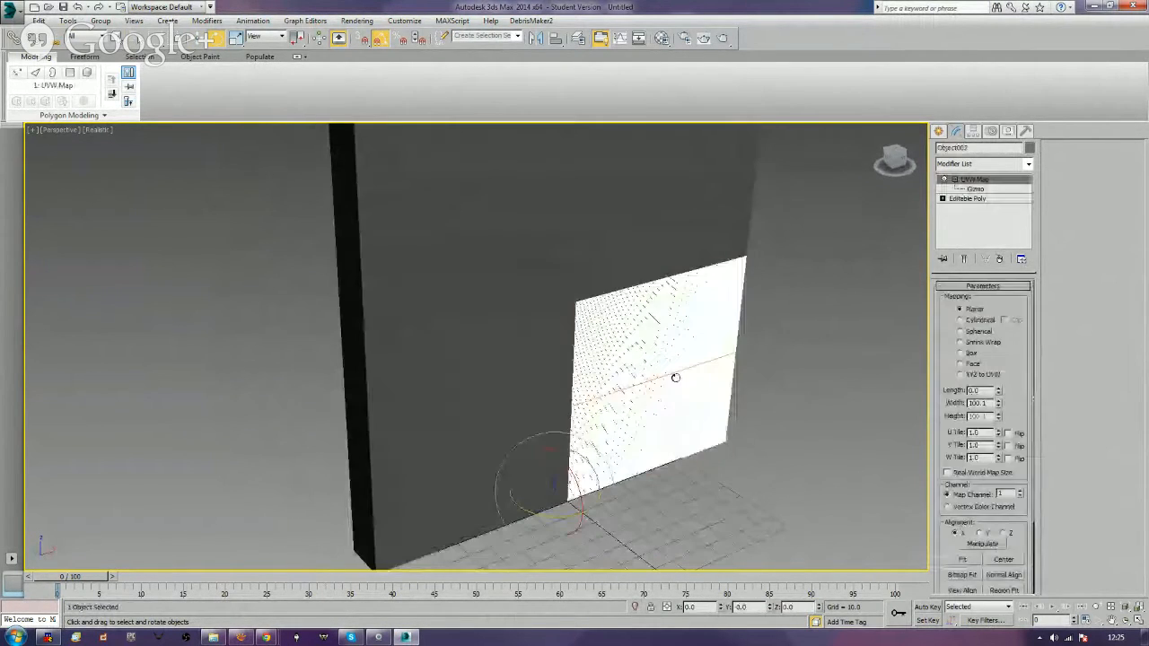
Change the UVW Map alignment to Y, fit the mapping gizmo to the panel, and deselect to check the siding.
{"action": "left_click", "coordinate": [973, 189]}
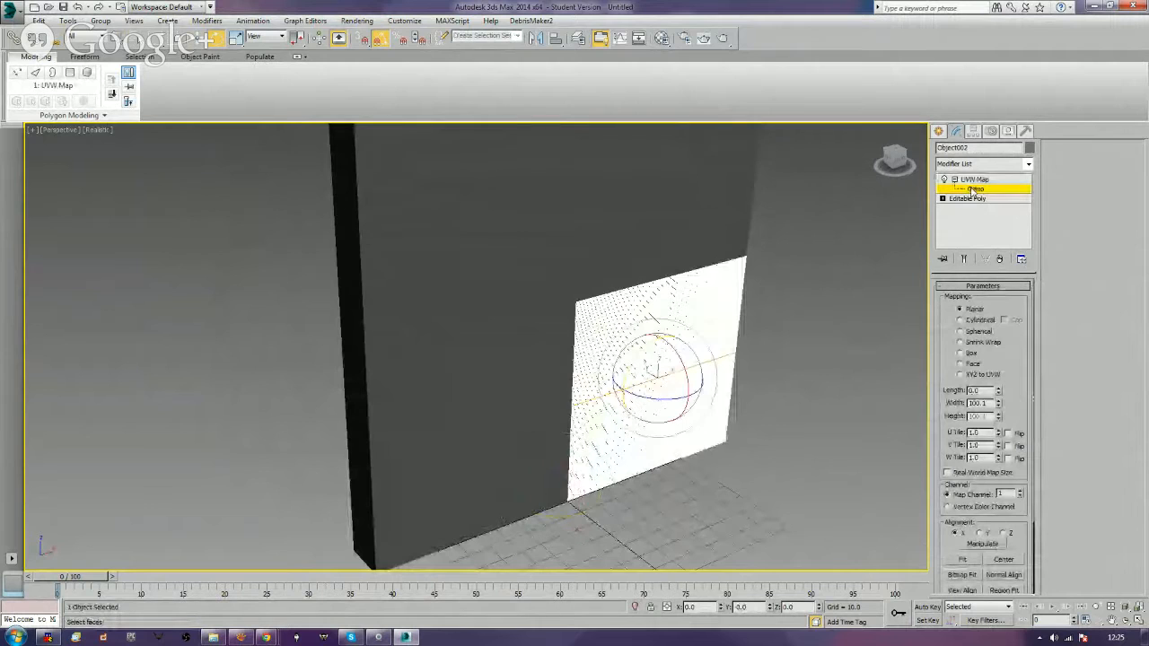
{"action": "left_click", "coordinate": [960, 560]}
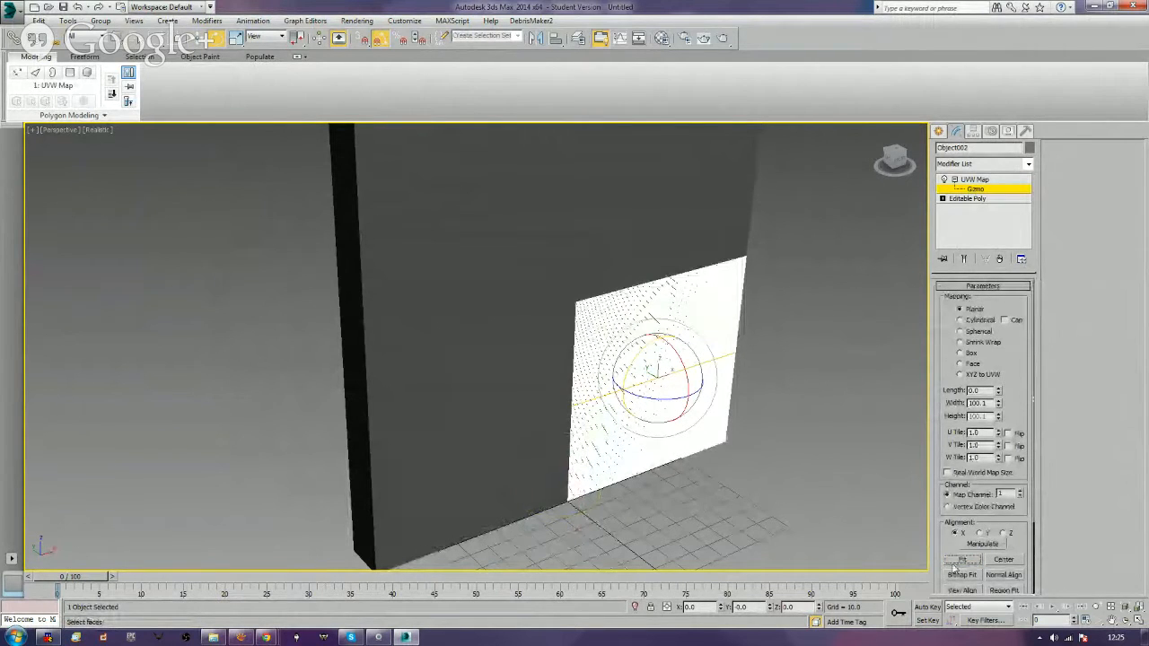
{"action": "left_click", "coordinate": [978, 533]}
{"action": "left_click", "coordinate": [974, 560]}
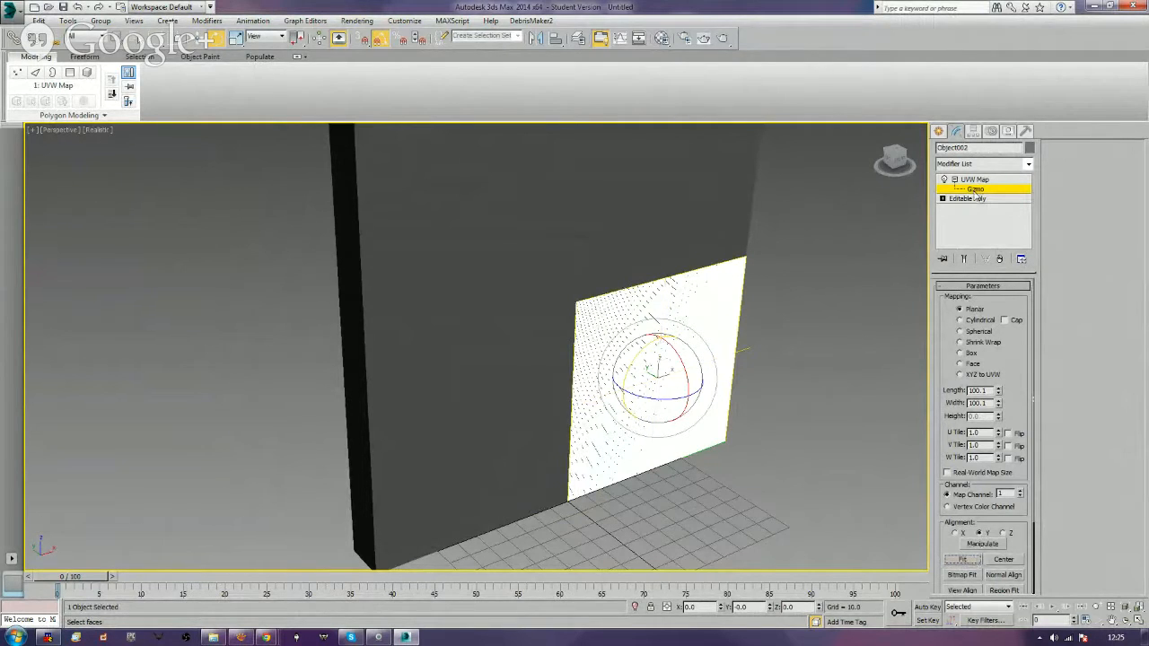
{"action": "left_click", "coordinate": [874, 319]}
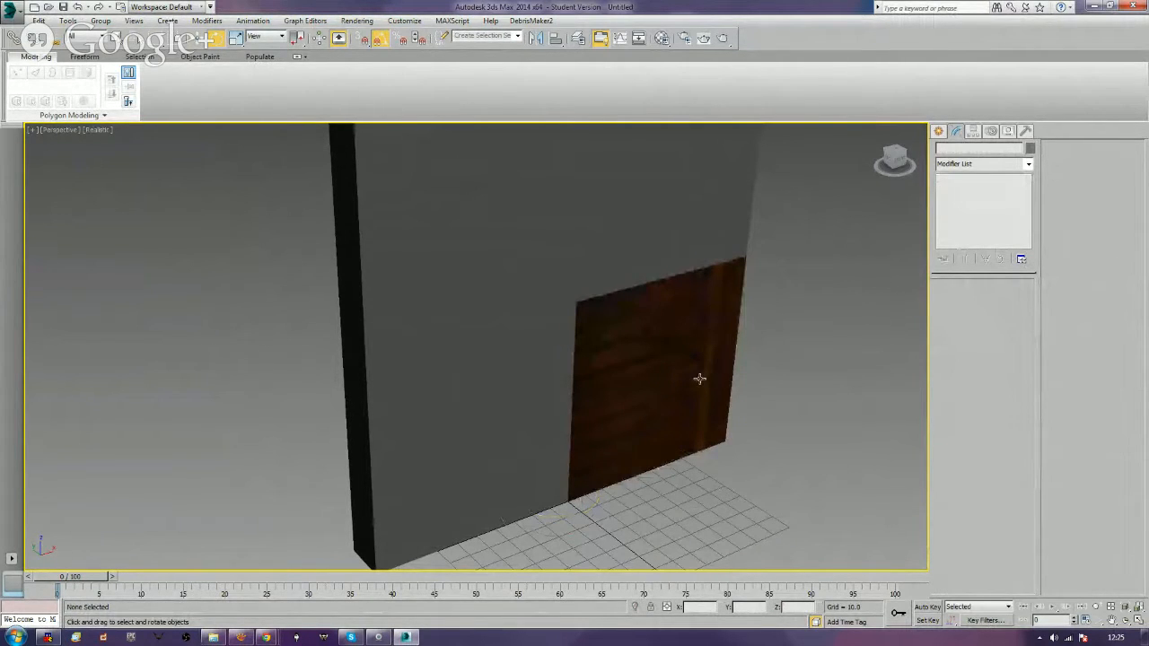
Rotate the UVW Map gizmo a quarter turn so the siding pattern stands upright, and deselect the panel.
{"action": "left_click", "coordinate": [698, 336]}
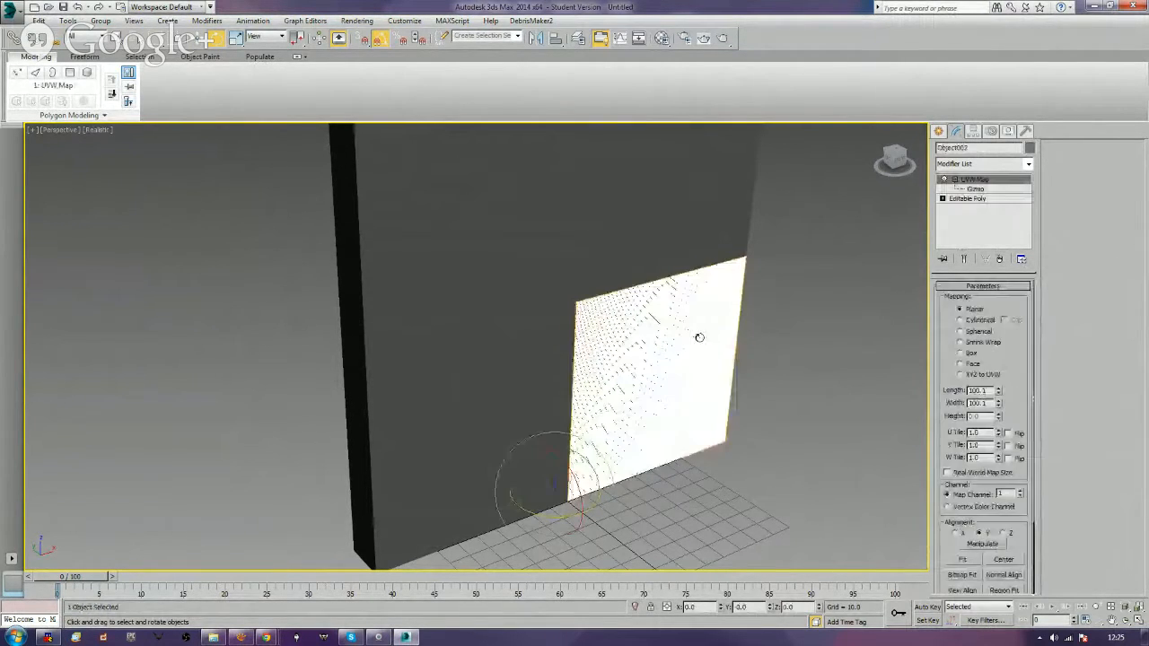
{"action": "left_click", "coordinate": [970, 189]}
{"action": "left_click_drag", "start_coordinate": [640, 355], "coordinate": [592, 372]}
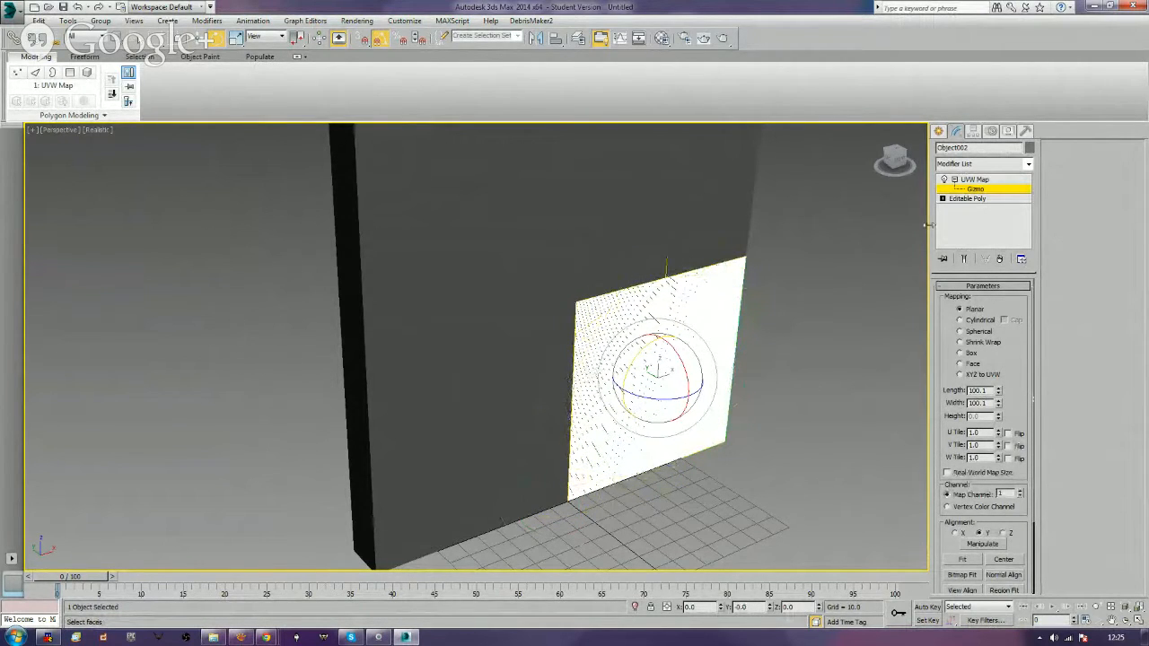
{"action": "left_click", "coordinate": [965, 190]}
{"action": "left_click", "coordinate": [820, 351]}
{"action": "middle_click_drag", "start_coordinate": [820, 352], "coordinate": [725, 431], "text": "alt"}
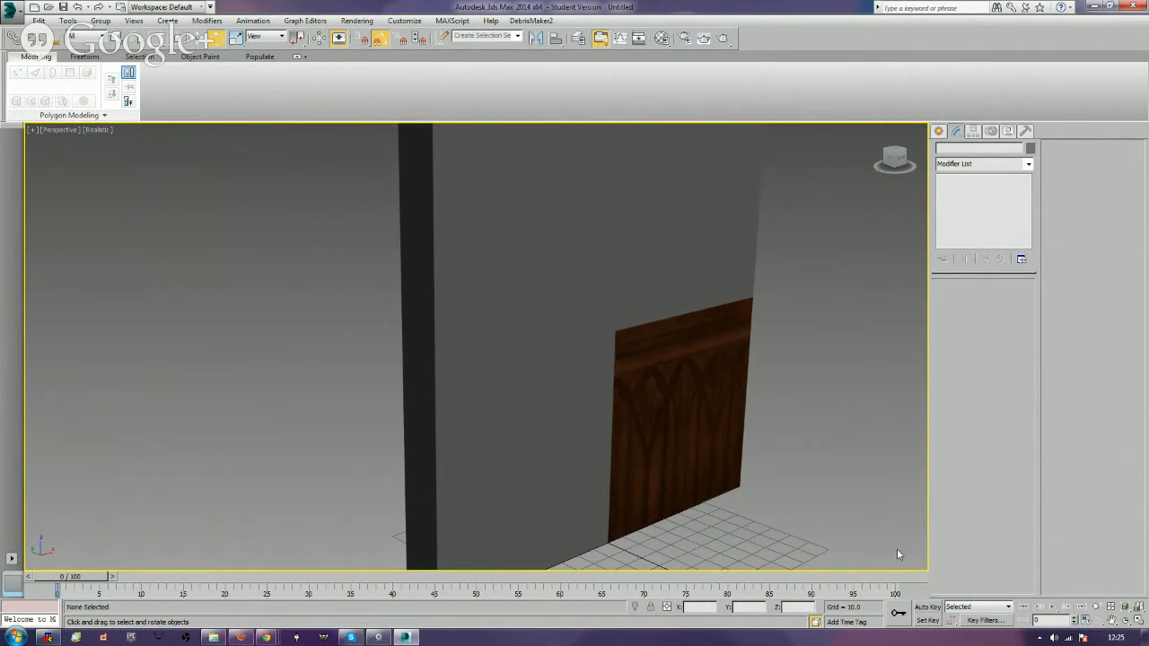
Convert the textured quarter panel with its UVW Map to an Editable Poly.
{"action": "scroll", "coordinate": [784, 504], "scroll_direction": "up", "scroll_amount": 3}
{"action": "middle_click_drag", "start_coordinate": [783, 505], "coordinate": [857, 544]}
{"action": "left_click", "coordinate": [635, 443]}
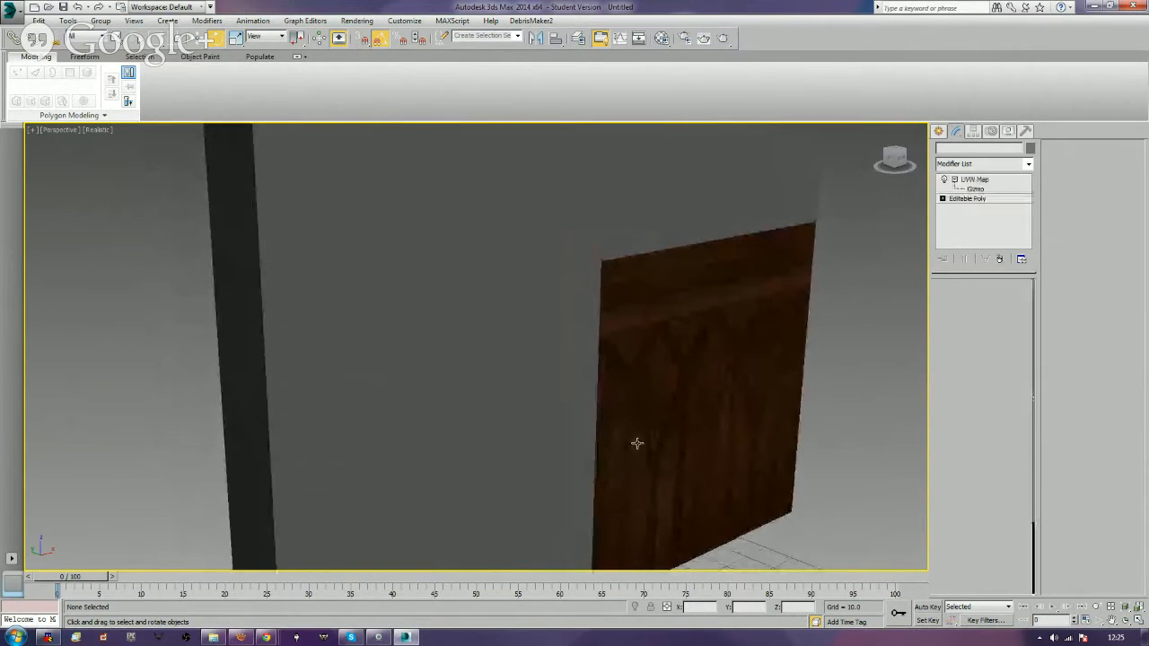
{"action": "mouse_move", "coordinate": [761, 445]}
{"action": "middle_mouse_down"}
{"action": "mouse_move", "coordinate": [734, 427]}
{"action": "mouse_move", "coordinate": [674, 425]}
{"action": "mouse_move", "coordinate": [760, 449]}
{"action": "middle_mouse_up"}
{"action": "key", "text": "1"}
{"action": "right_click", "coordinate": [671, 330]}
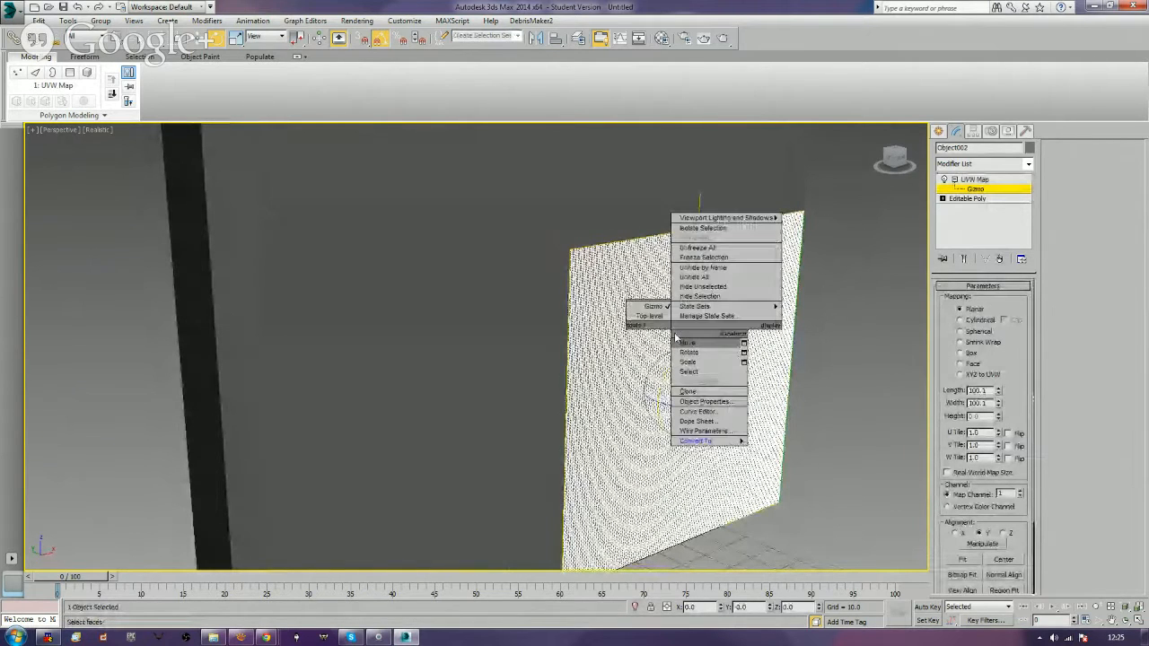
{"action": "mouse_move", "coordinate": [709, 441]}
{"action": "left_click", "coordinate": [789, 450]}
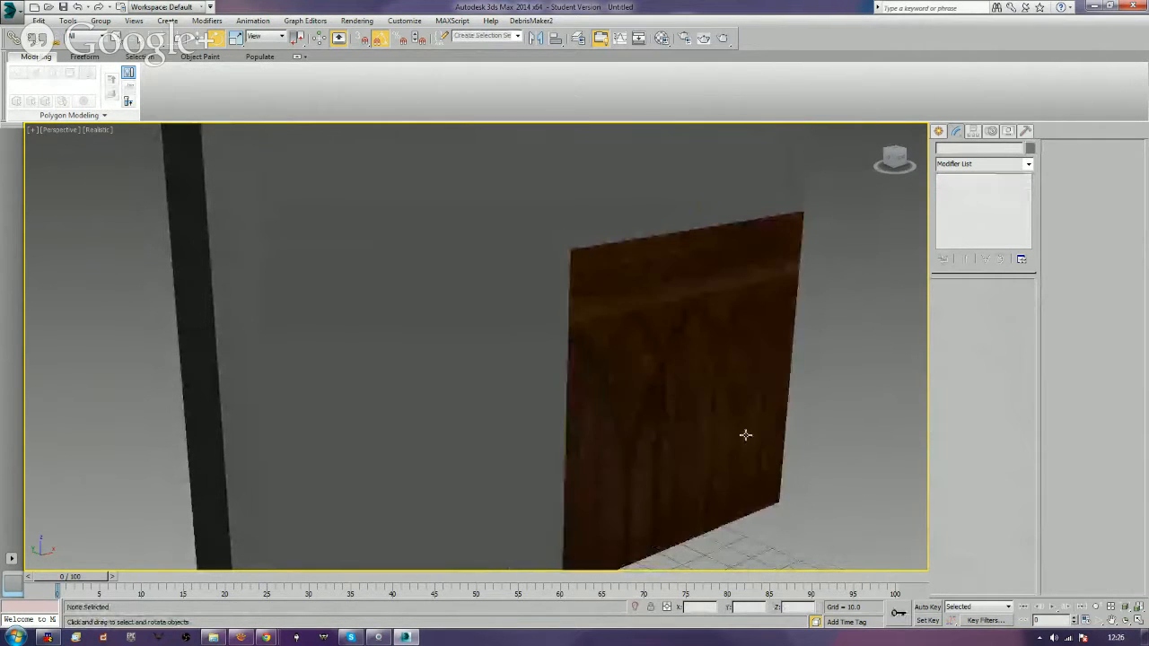
Tessellate the quarter panel once more and deselect it to check the texture.
{"action": "middle_click_drag", "start_coordinate": [732, 432], "coordinate": [744, 418], "text": "alt"}
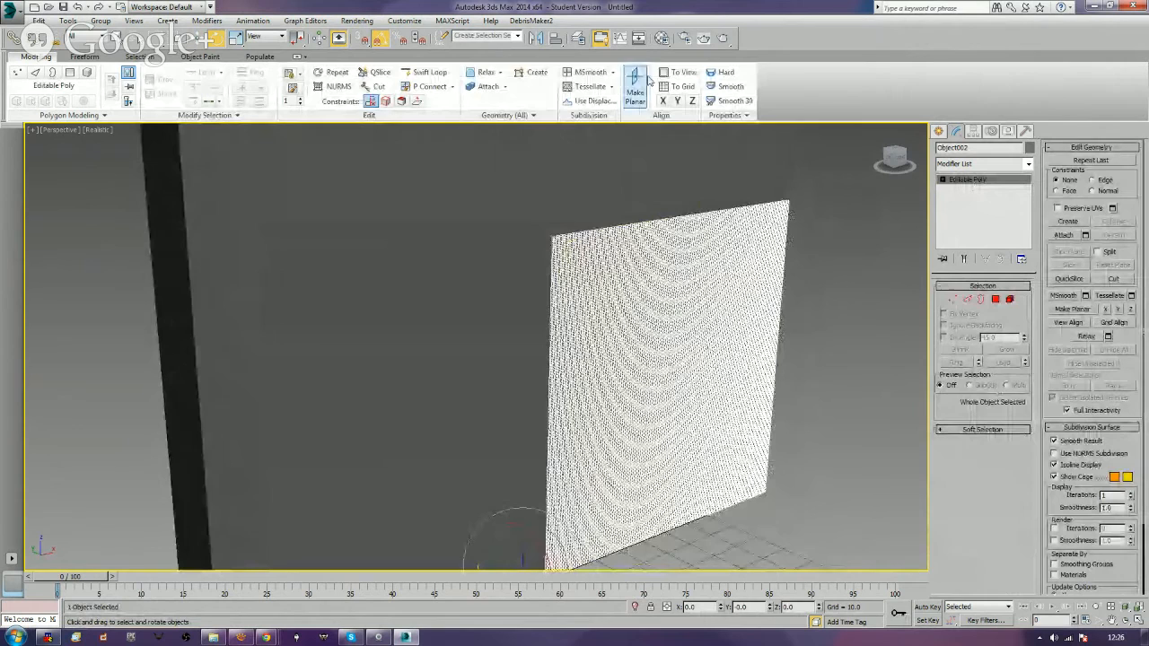
{"action": "left_click", "coordinate": [590, 86]}
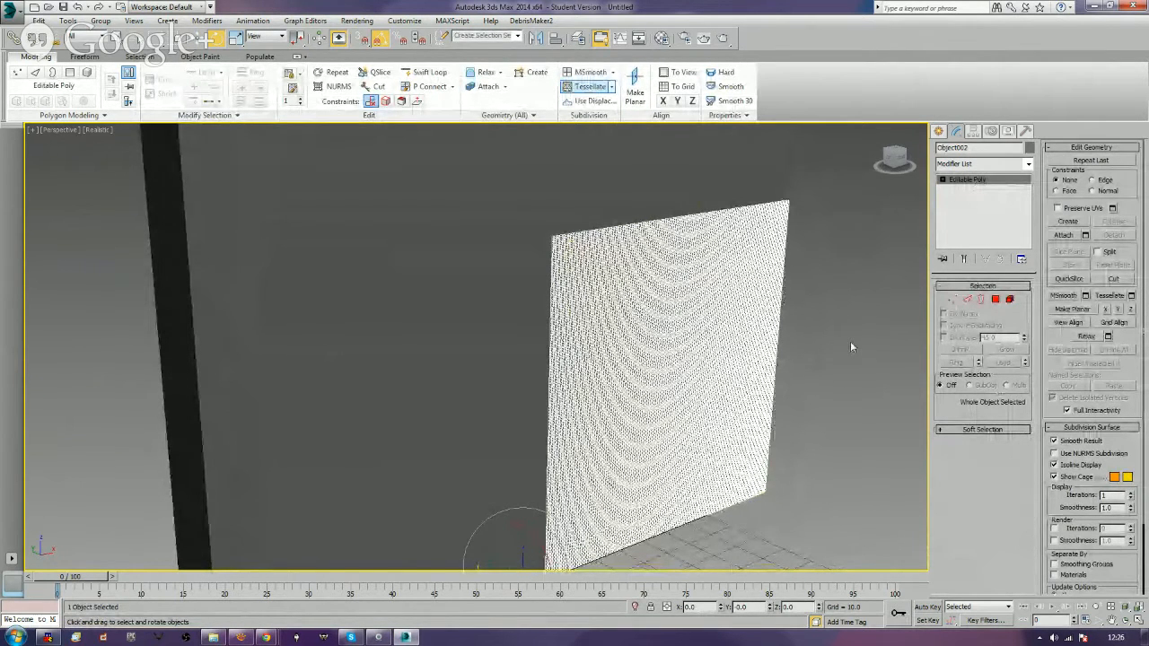
{"action": "left_click", "coordinate": [852, 338]}
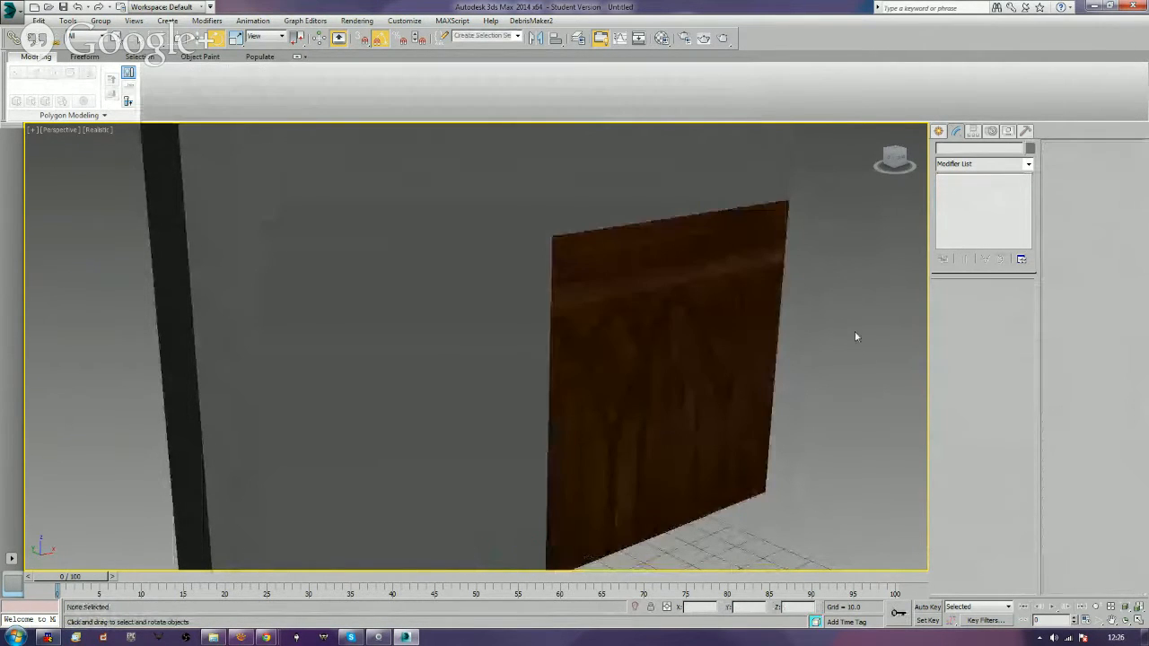
Add a Displace modifier to the quarter panel and enable Use Existing Mapping.
{"action": "left_click", "coordinate": [750, 383]}
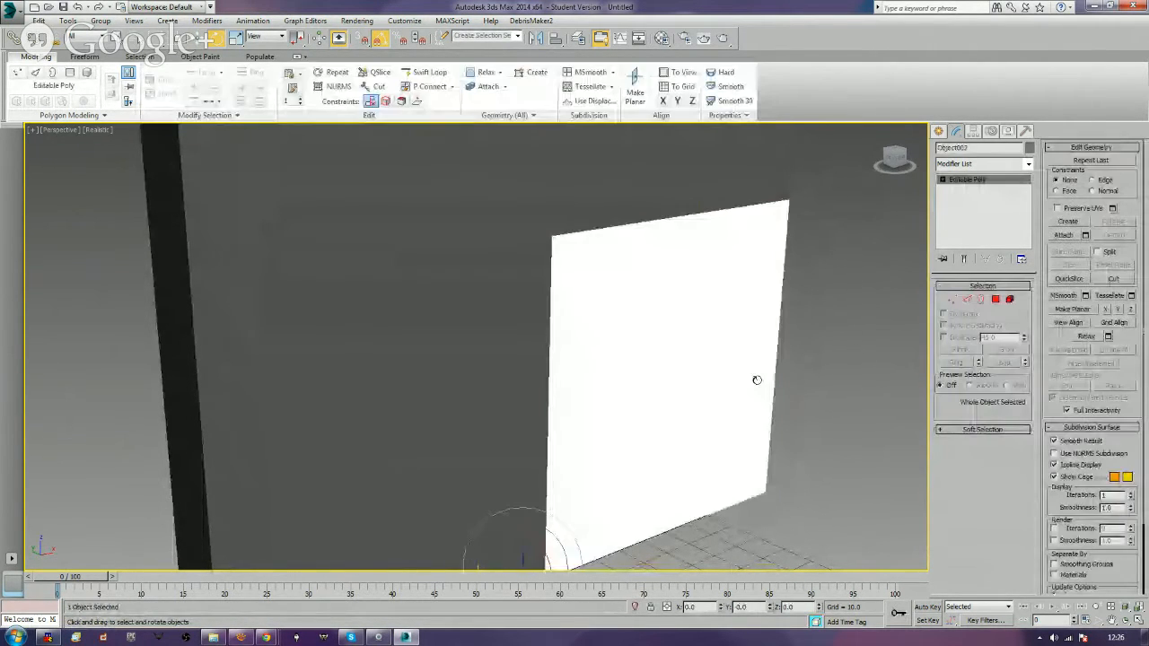
{"action": "left_click", "coordinate": [992, 164]}
{"action": "scroll", "coordinate": [960, 503], "scroll_direction": "down", "scroll_amount": 4}
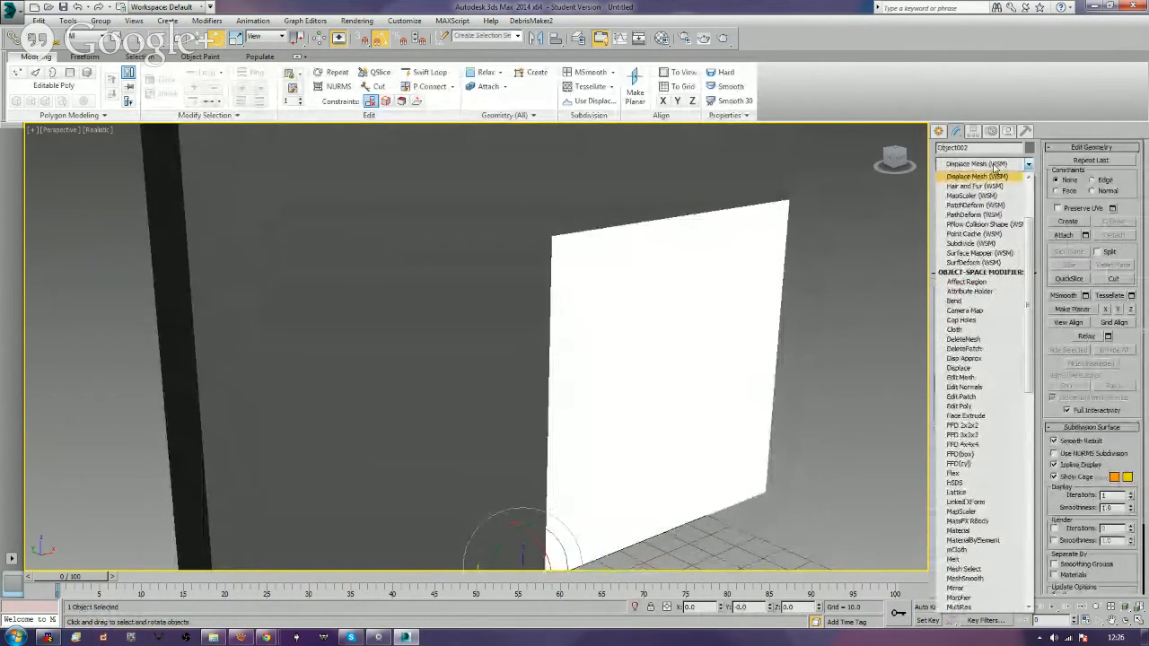
{"action": "left_click", "coordinate": [958, 368]}
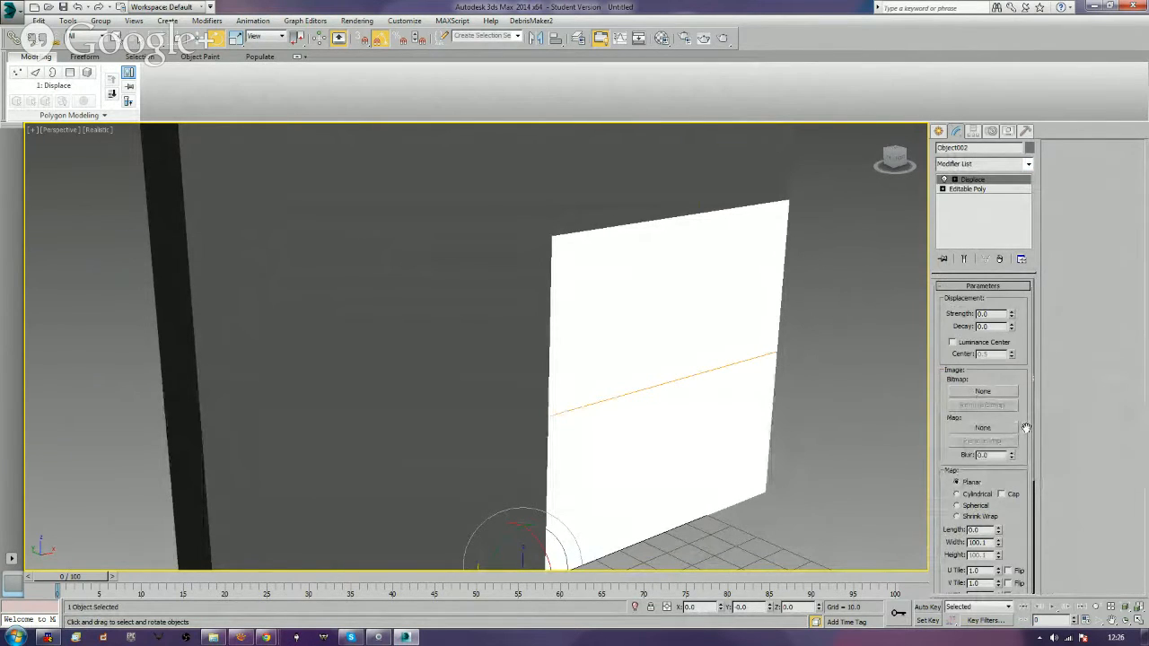
{"action": "left_click_drag", "start_coordinate": [1025, 428], "coordinate": [1025, 254]}
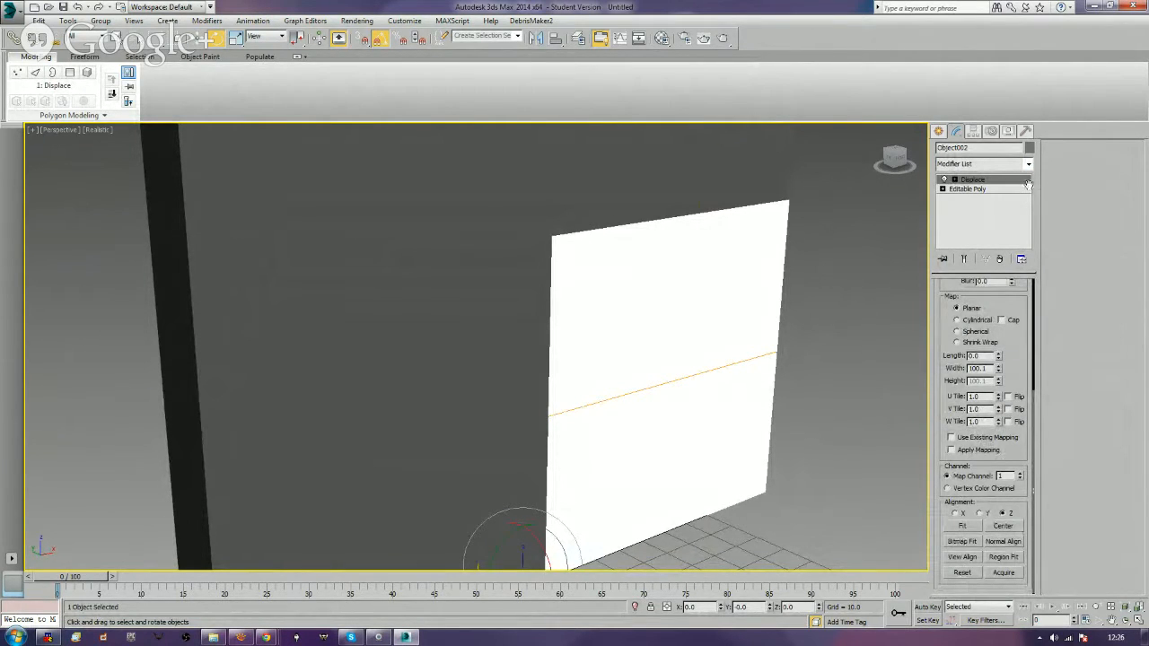
{"action": "left_click", "coordinate": [960, 439]}
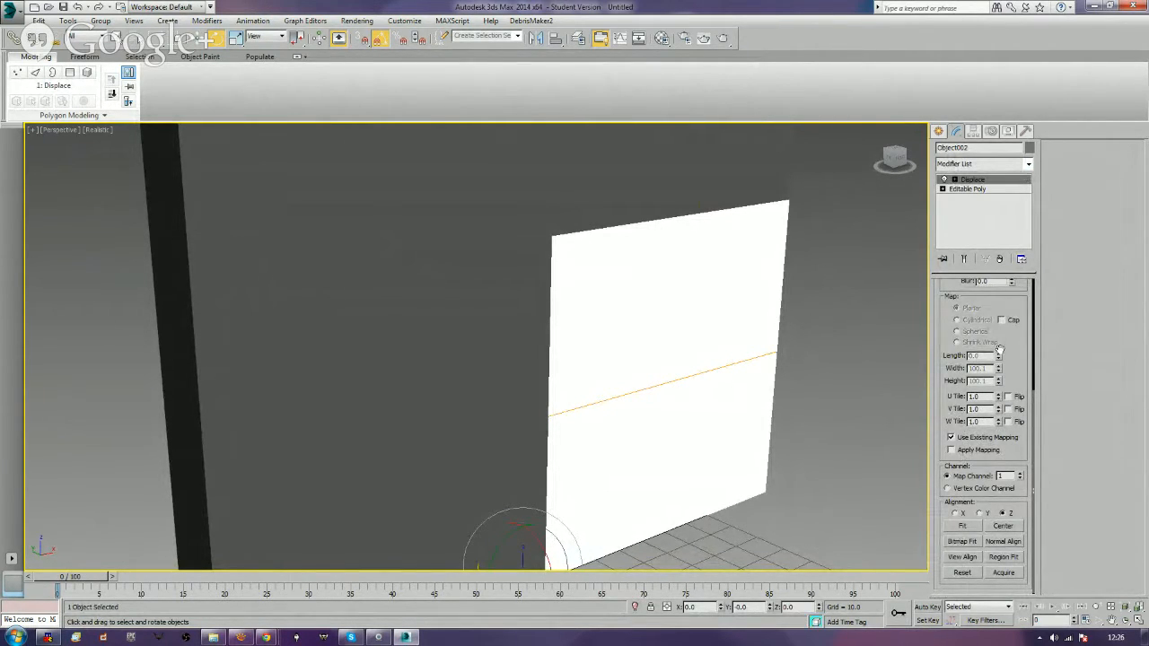
{"action": "left_click_drag", "start_coordinate": [1019, 341], "coordinate": [1019, 554]}
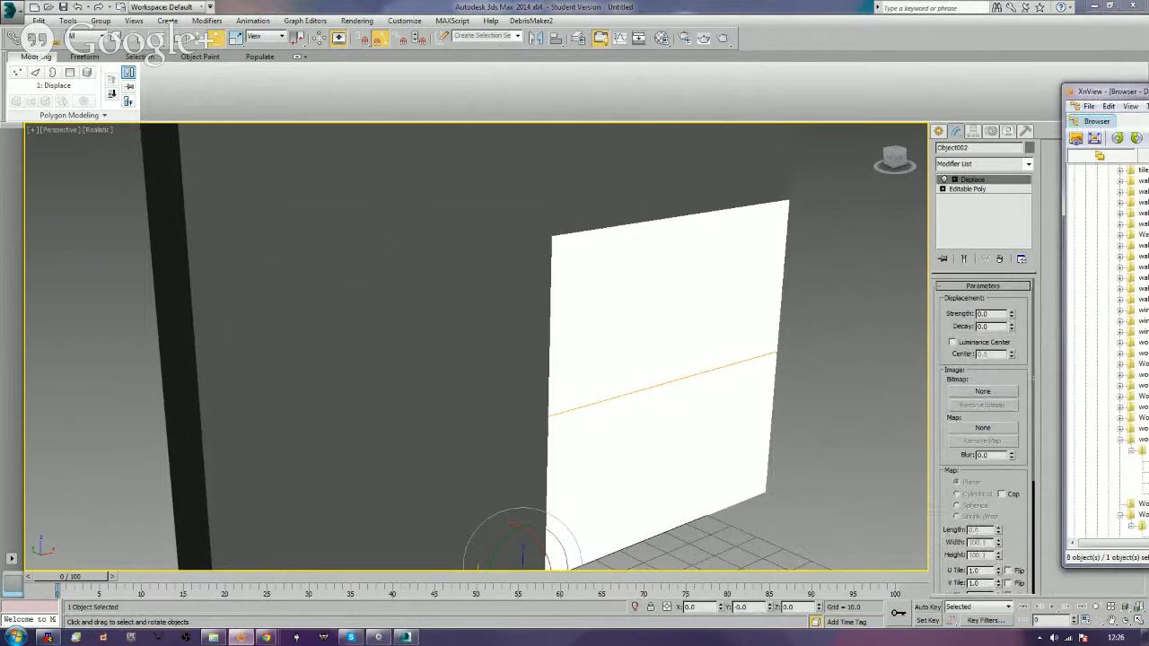
Assign the wood_JFOrnateCartoonySidingDirty_1k_h height map from the XnView browser as the Displace modifier's bitmap.
{"action": "left_click_drag", "start_coordinate": [1147, 92], "coordinate": [740, 135]}
{"action": "left_click_drag", "start_coordinate": [949, 260], "coordinate": [957, 352]}
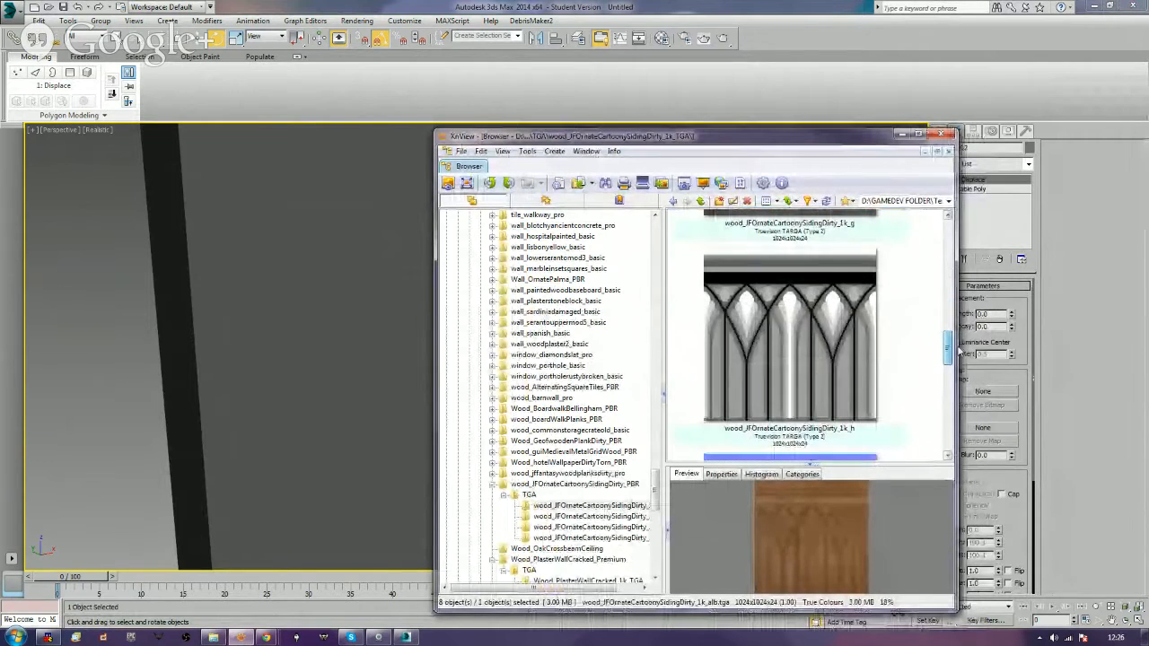
{"action": "left_click_drag", "start_coordinate": [779, 143], "coordinate": [1148, 144]}
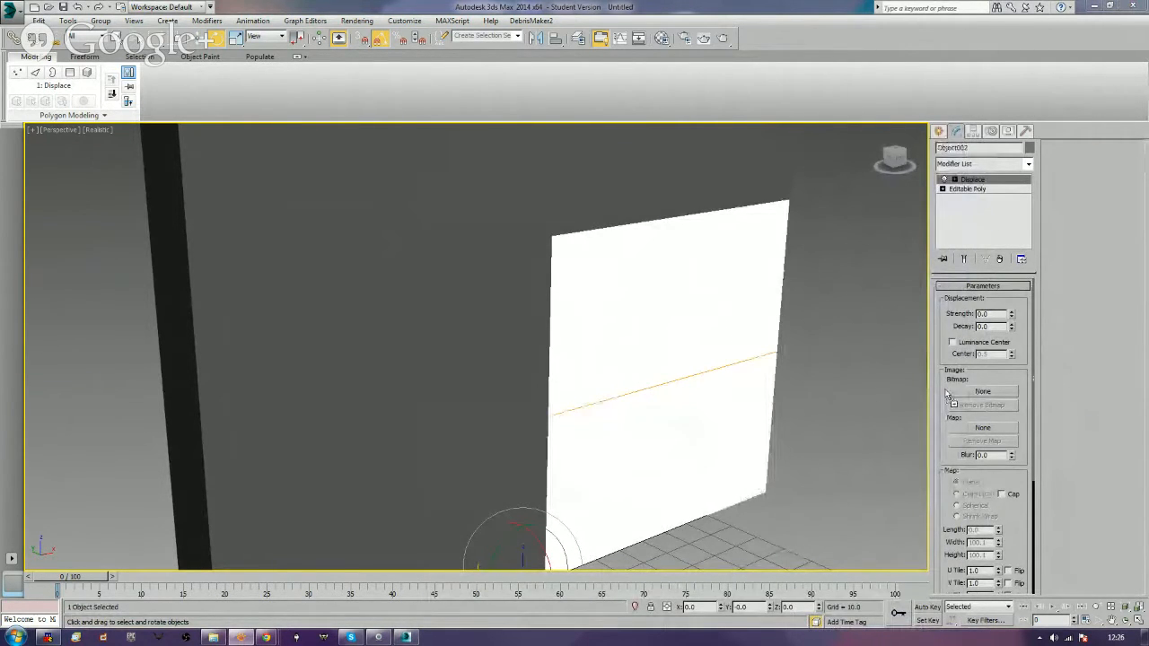
{"action": "left_click_drag", "start_coordinate": [980, 395], "coordinate": [978, 396]}
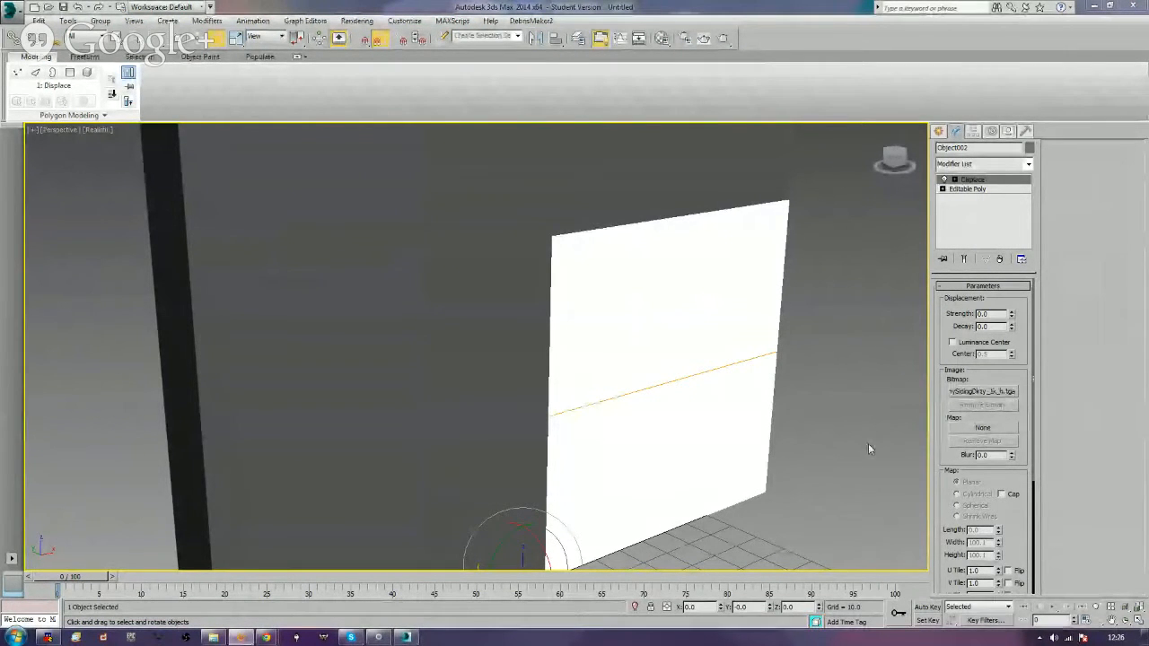
Raise the displacement strength to about 1.78 and deselect the panel to inspect its relief up close.
{"action": "left_click_drag", "start_coordinate": [1011, 316], "coordinate": [1023, 204]}
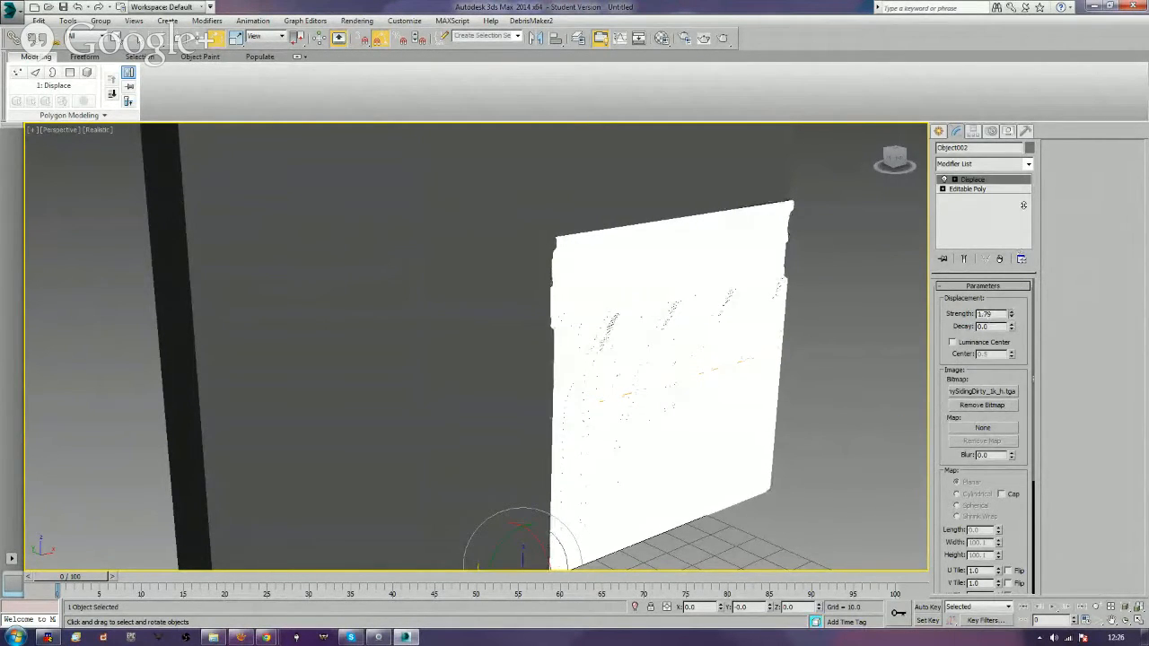
{"action": "left_click", "coordinate": [846, 452]}
{"action": "middle_click_drag", "start_coordinate": [840, 443], "coordinate": [725, 452], "text": "alt"}
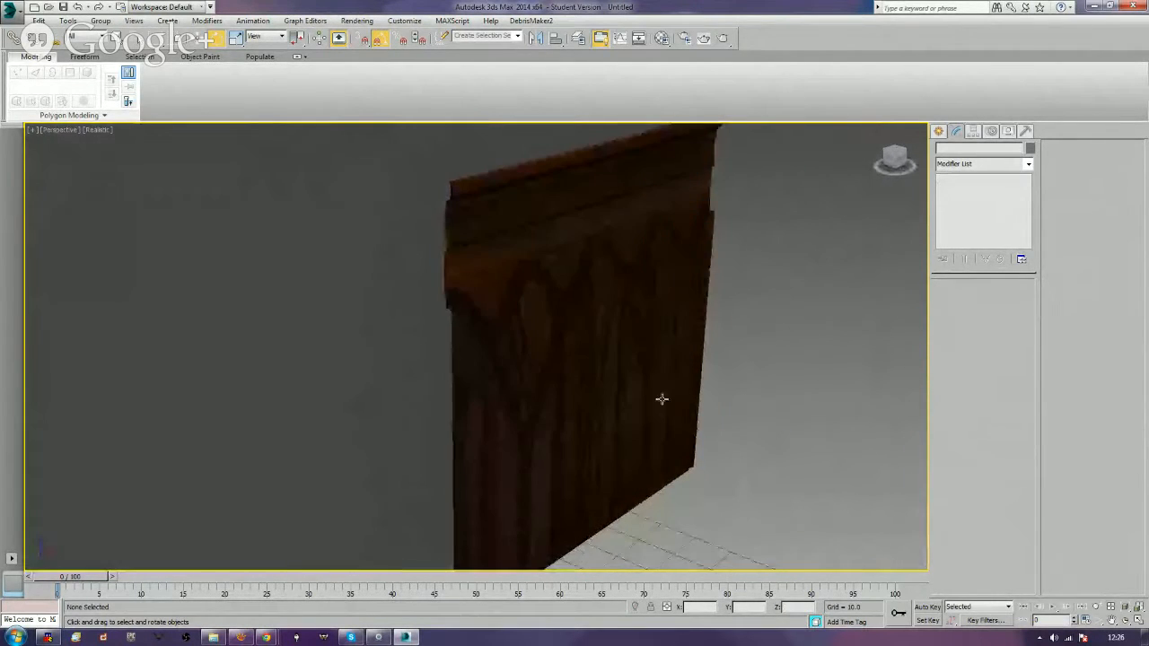
{"action": "scroll", "coordinate": [727, 497], "scroll_direction": "up", "scroll_amount": 3}
{"action": "scroll", "coordinate": [727, 497], "scroll_direction": "up", "scroll_amount": 4}
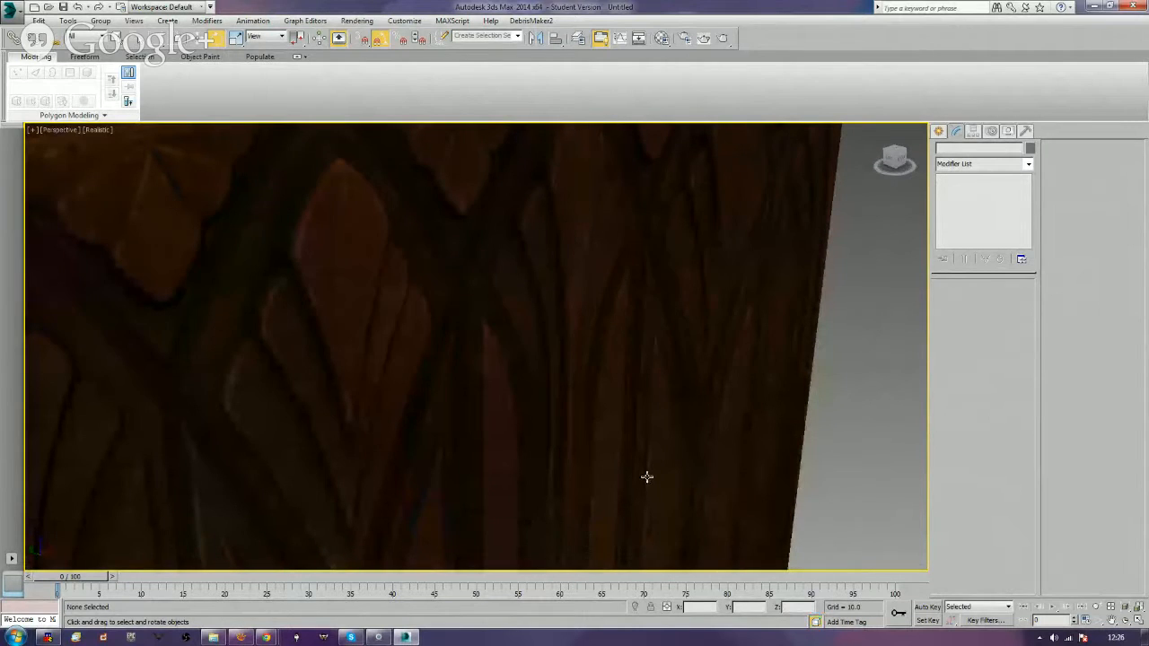
{"action": "scroll", "coordinate": [646, 477], "scroll_direction": "down", "scroll_amount": 4}
{"action": "scroll", "coordinate": [684, 411], "scroll_direction": "down", "scroll_amount": 4}
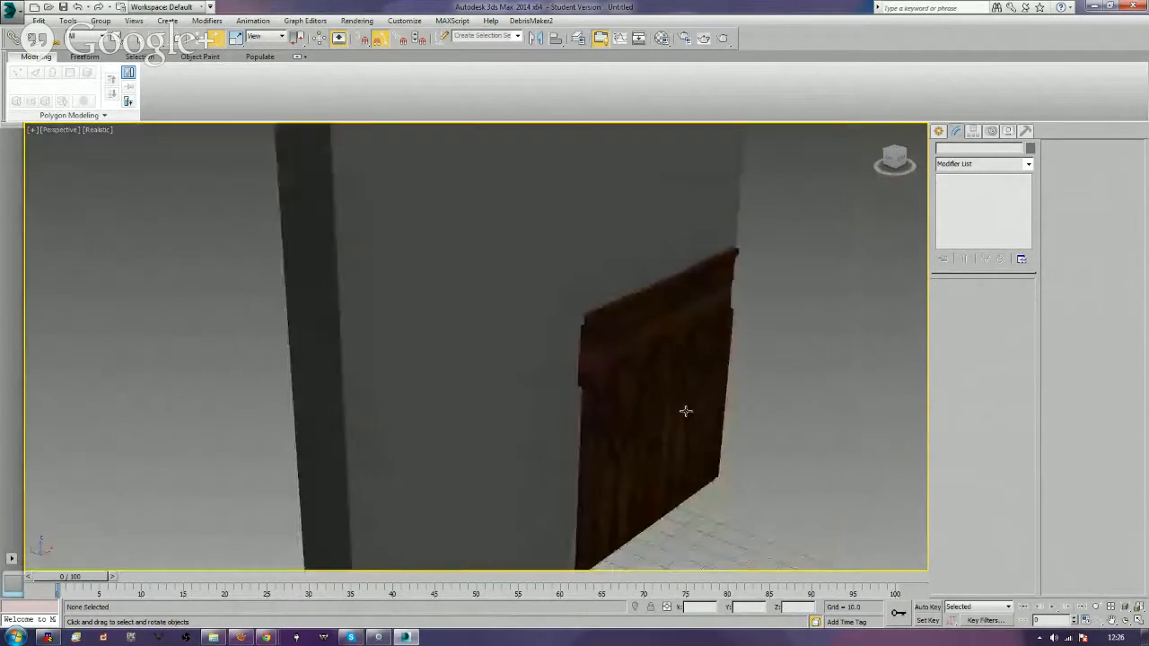
Show edged faces in the viewport and examine the mesh density of the displaced panel.
{"action": "key", "text": "F4"}
{"action": "left_click", "coordinate": [693, 404]}
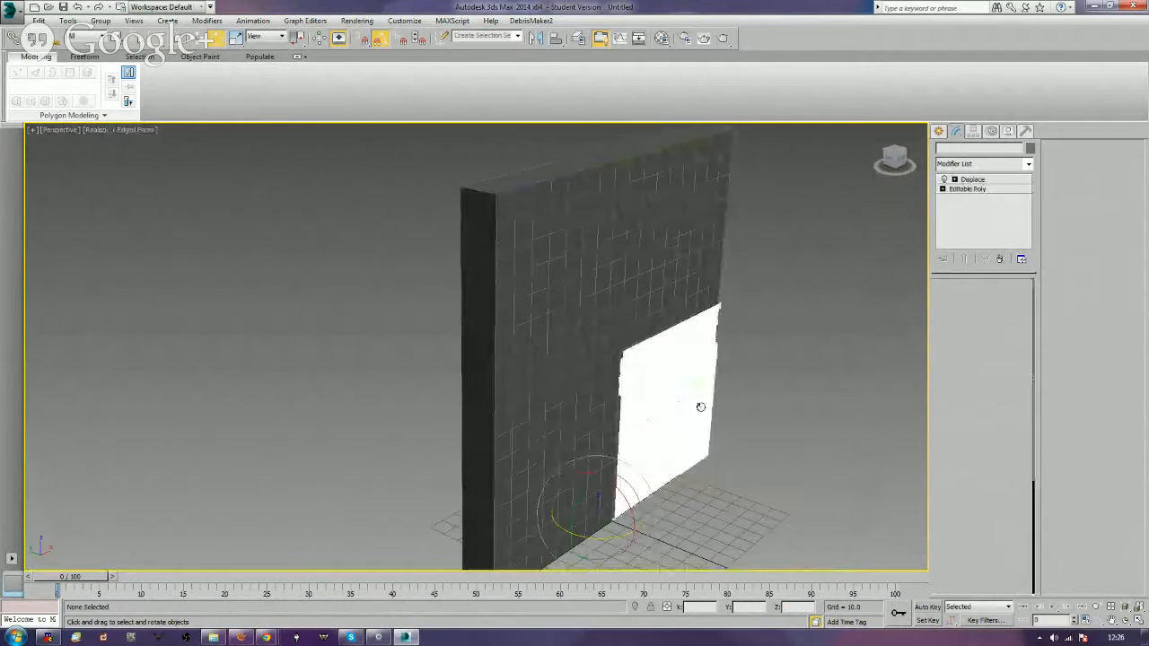
{"action": "left_click", "coordinate": [801, 372]}
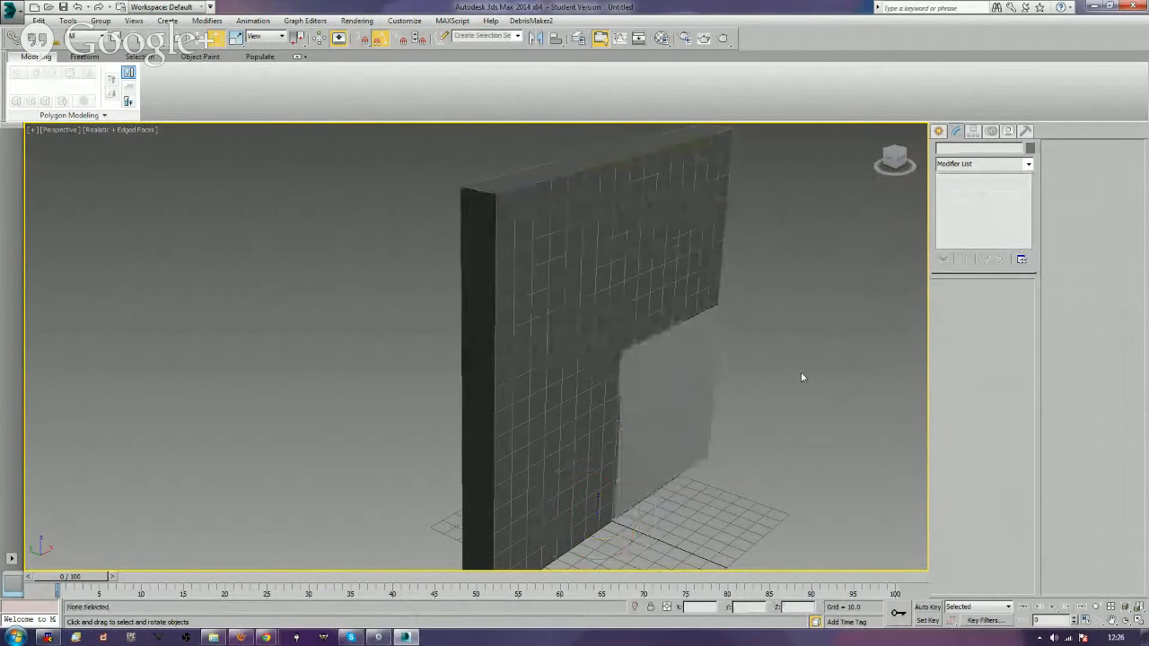
{"action": "scroll", "coordinate": [799, 377], "scroll_direction": "up", "scroll_amount": 6}
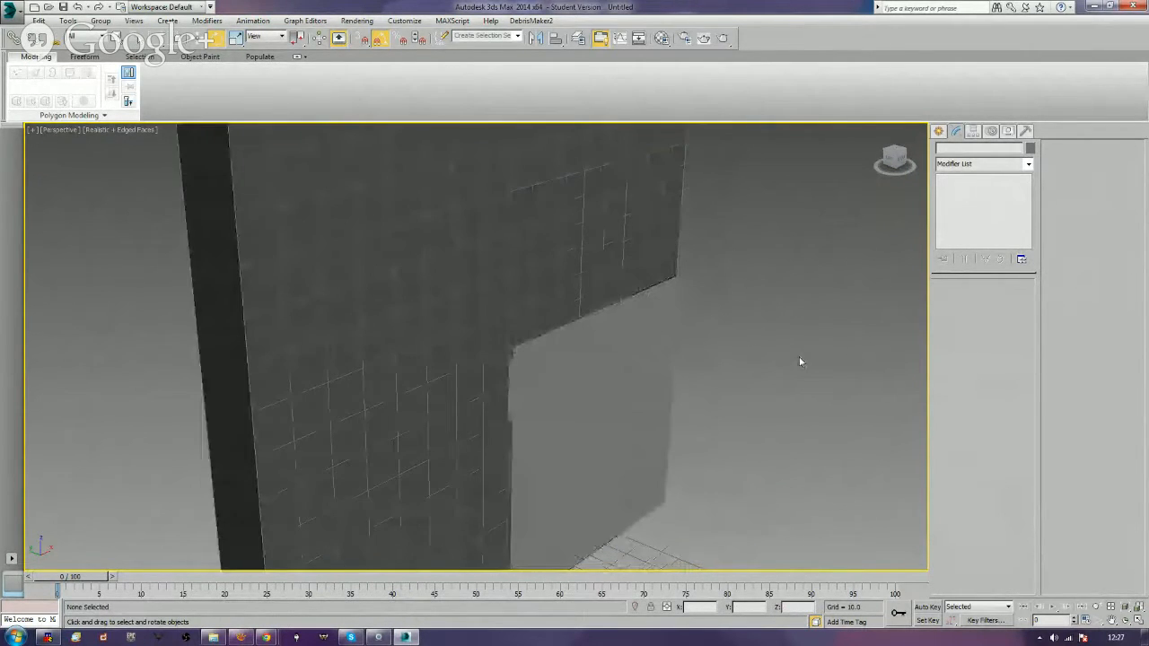
{"action": "scroll", "coordinate": [743, 377], "scroll_direction": "up", "scroll_amount": 3}
{"action": "middle_click_drag", "start_coordinate": [744, 377], "coordinate": [831, 316]}
{"action": "scroll", "coordinate": [845, 321], "scroll_direction": "down", "scroll_amount": 4}
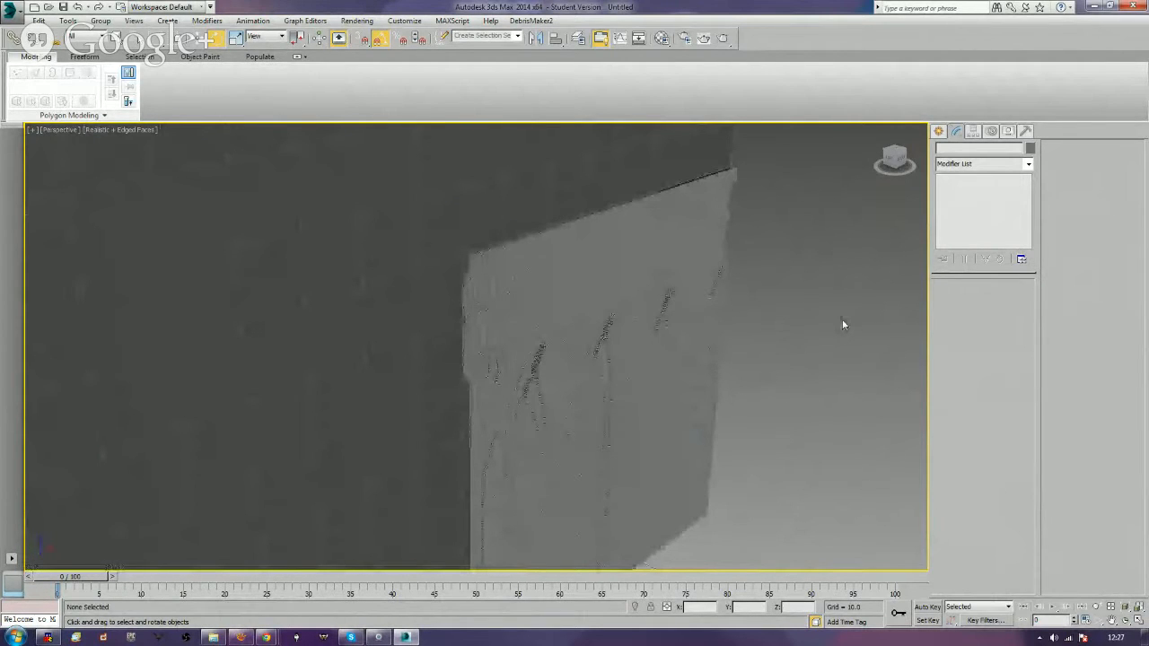
{"action": "scroll", "coordinate": [841, 323], "scroll_direction": "up", "scroll_amount": 3}
{"action": "scroll", "coordinate": [656, 382], "scroll_direction": "down", "scroll_amount": 3}
Convert the displaced siding panel to an Editable Poly.
{"action": "left_click", "coordinate": [587, 402]}
{"action": "middle_click_drag", "start_coordinate": [587, 403], "coordinate": [661, 494], "text": "alt"}
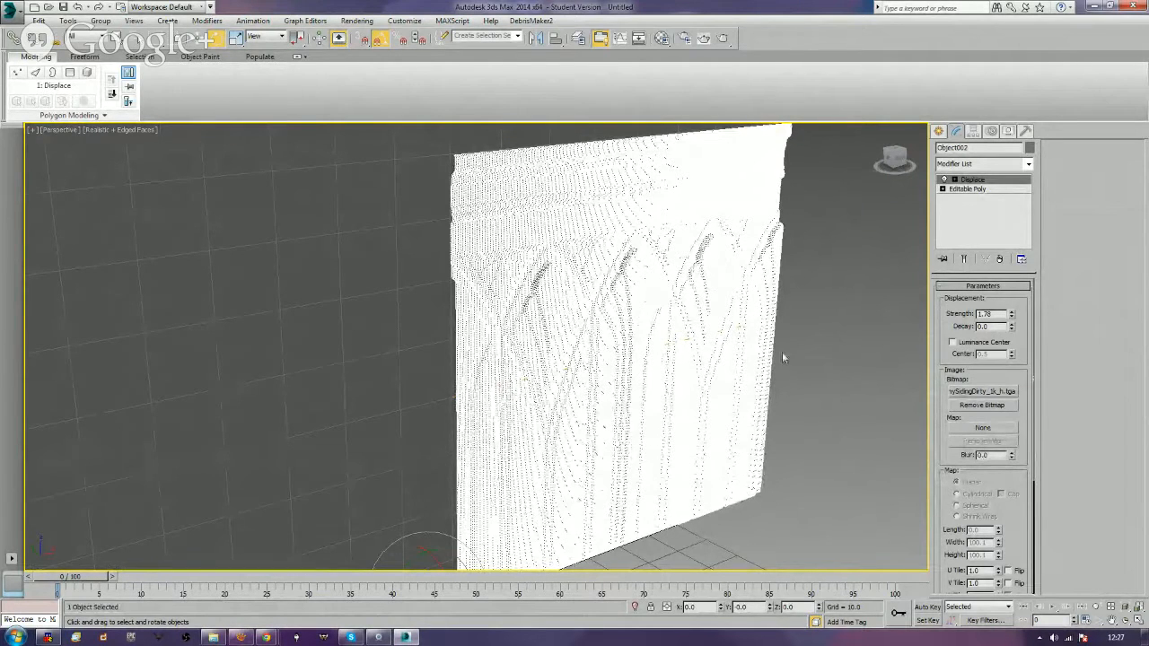
{"action": "right_click", "coordinate": [733, 366]}
{"action": "mouse_move", "coordinate": [771, 475]}
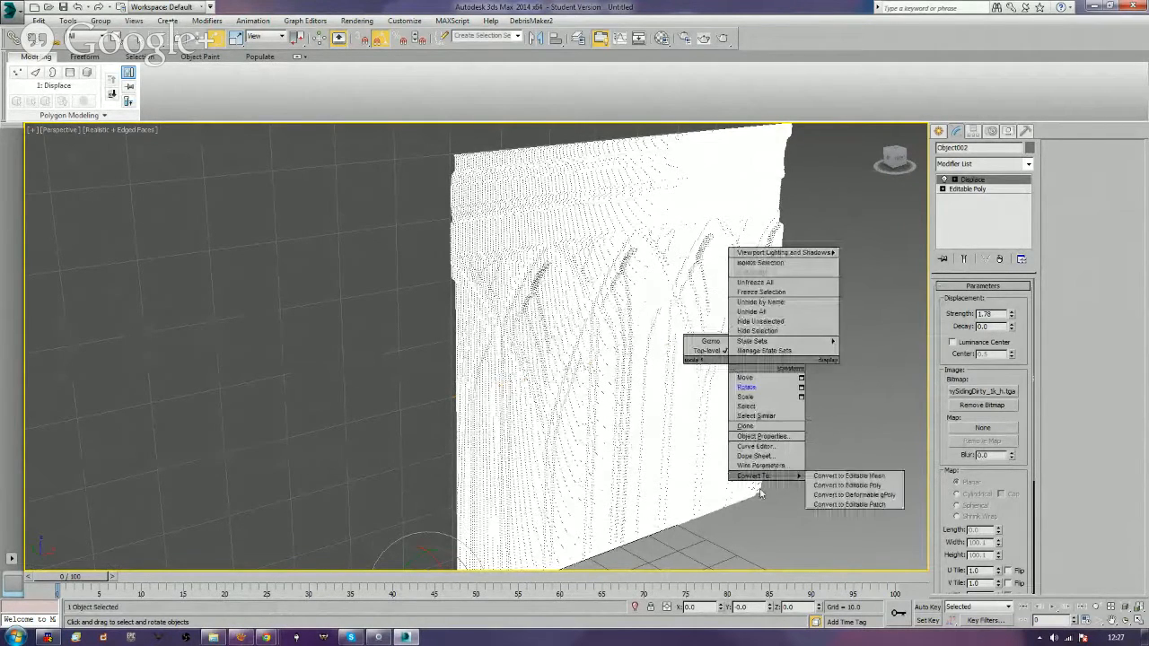
{"action": "left_click", "coordinate": [847, 486]}
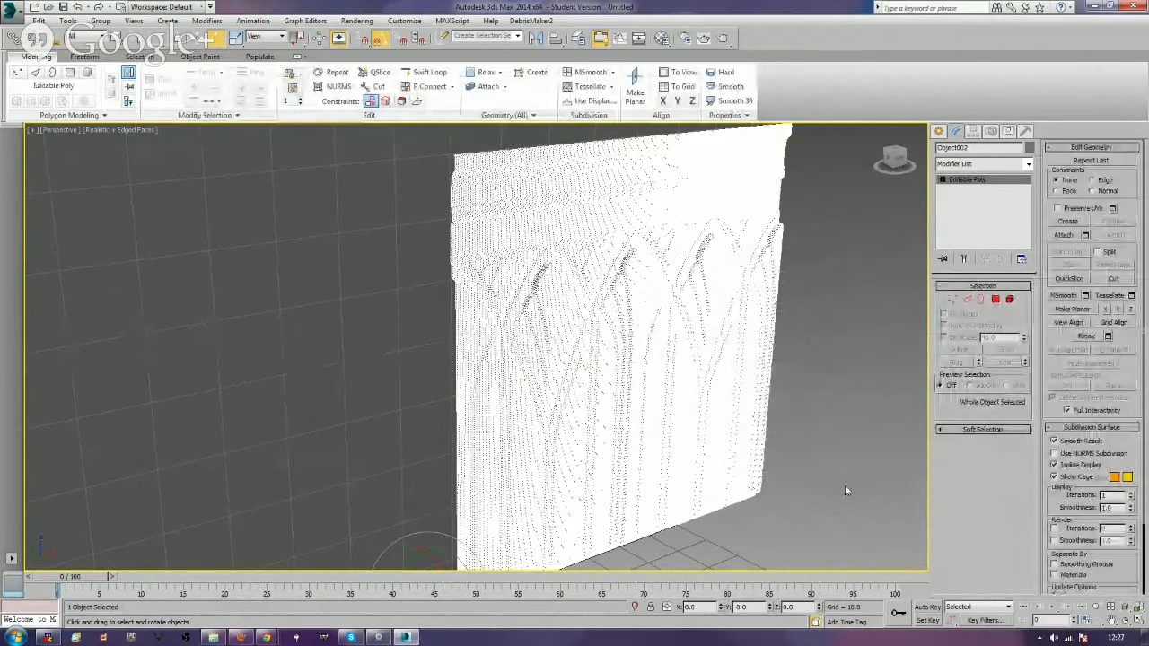
Add a ProOptimizer modifier to the siding panel and calculate its optimization.
{"action": "left_click", "coordinate": [1005, 165]}
{"action": "key", "text": "p"}
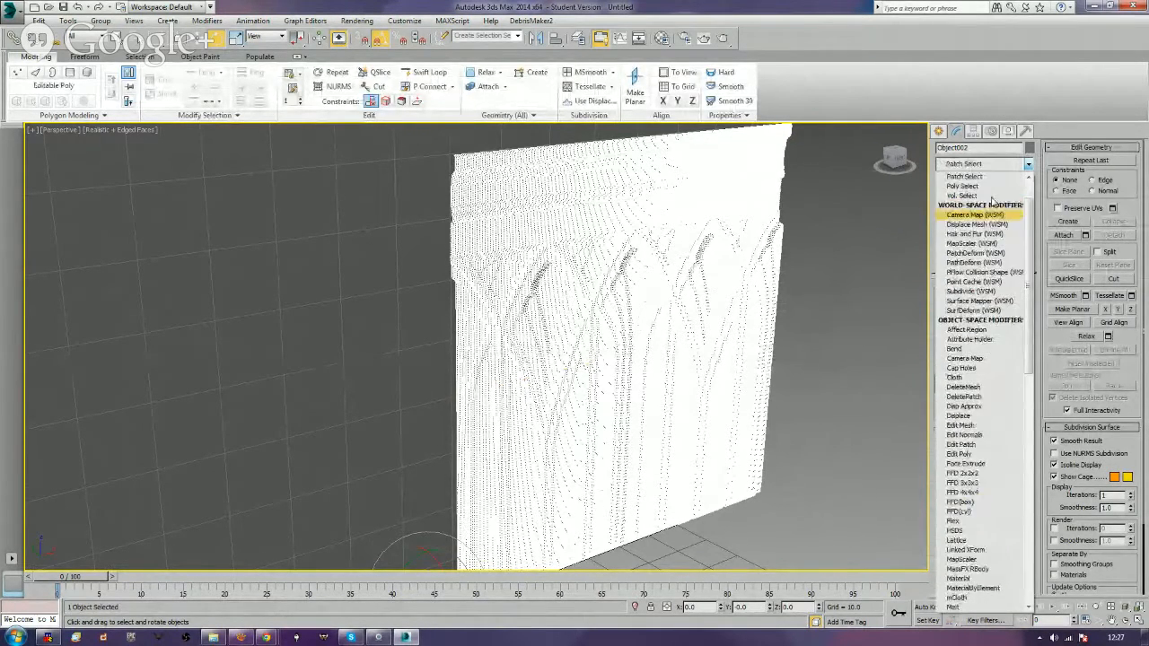
{"action": "scroll", "coordinate": [968, 516], "scroll_direction": "down", "scroll_amount": 5}
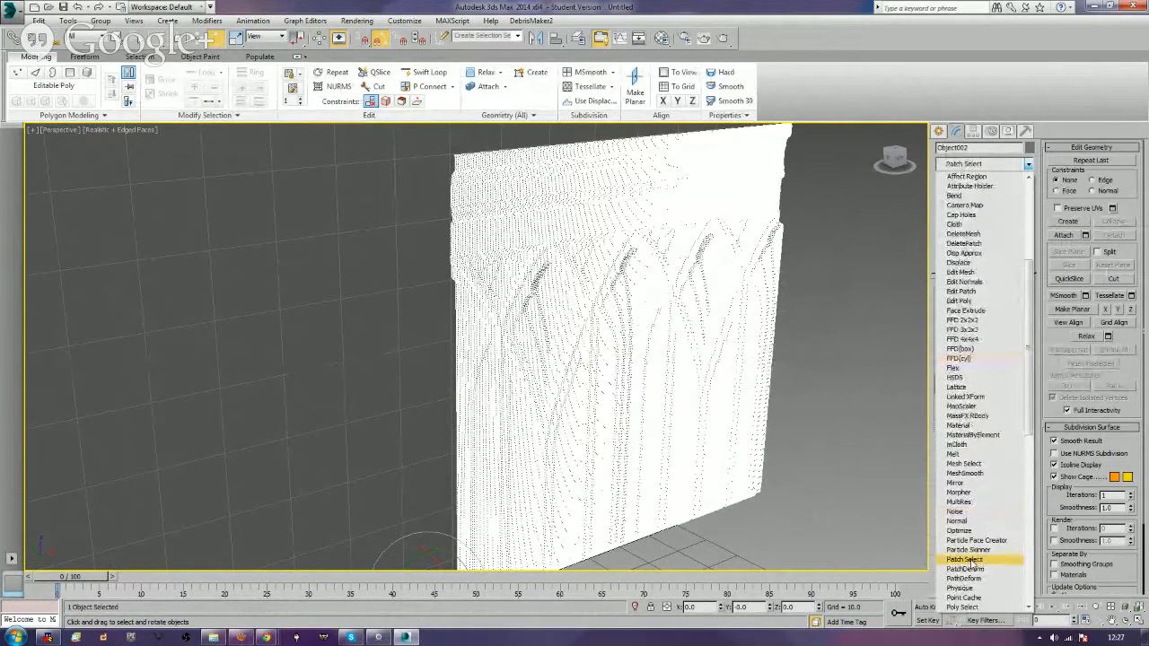
{"action": "scroll", "coordinate": [977, 579], "scroll_direction": "down", "scroll_amount": 2}
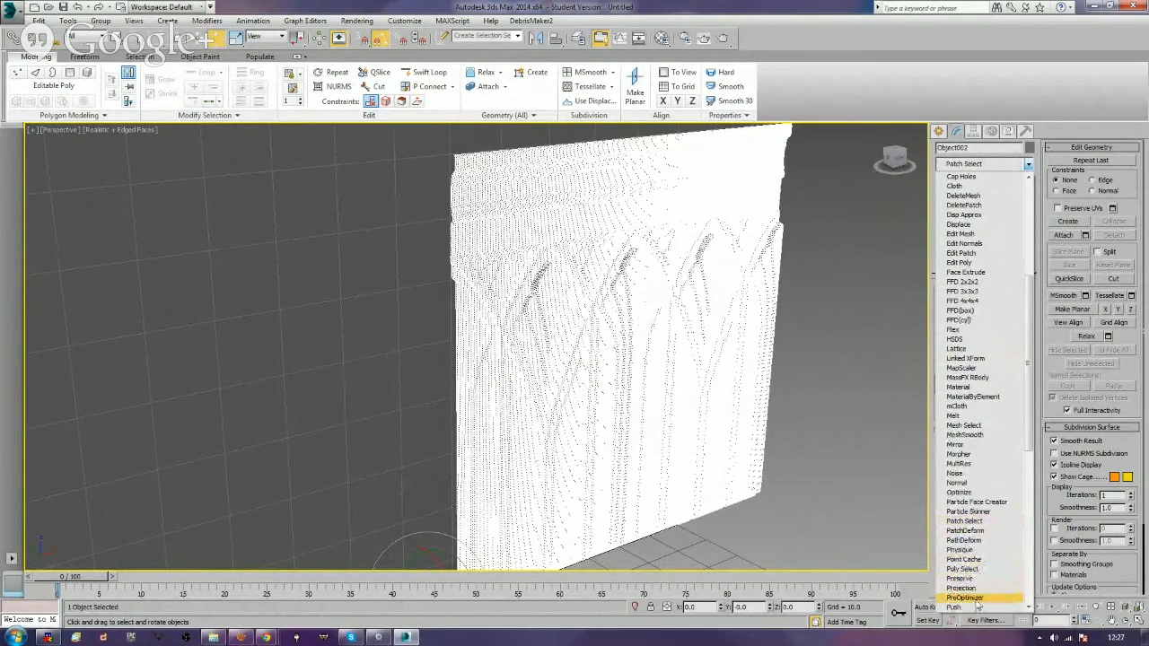
{"action": "left_click", "coordinate": [976, 597]}
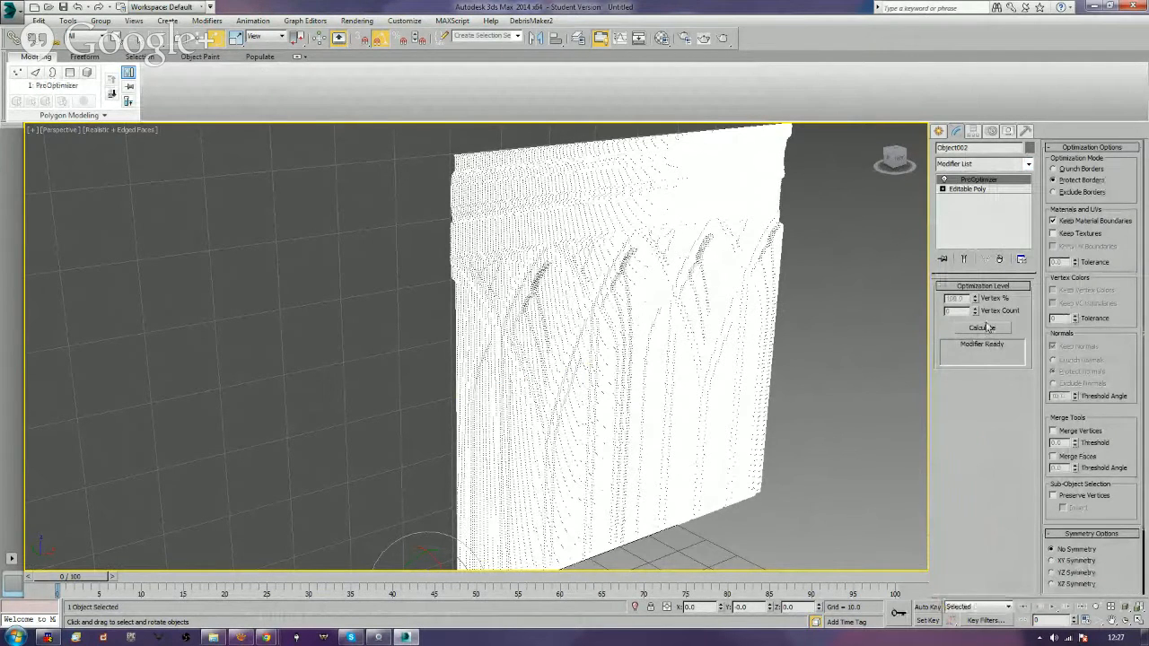
{"action": "left_click", "coordinate": [987, 329]}
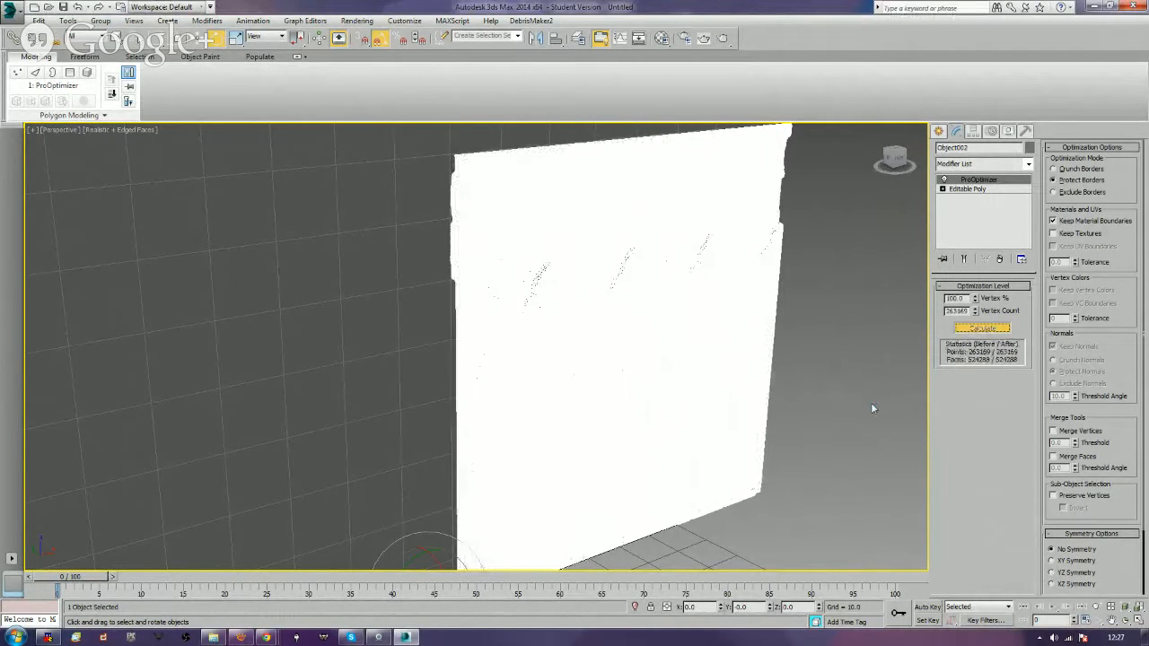
Reduce the ProOptimizer vertex percentage in stages through 10, 5 and 2 down to 1.
{"action": "double_click", "coordinate": [954, 299]}
{"action": "type", "text": "10"}
{"action": "key", "text": "Return"}
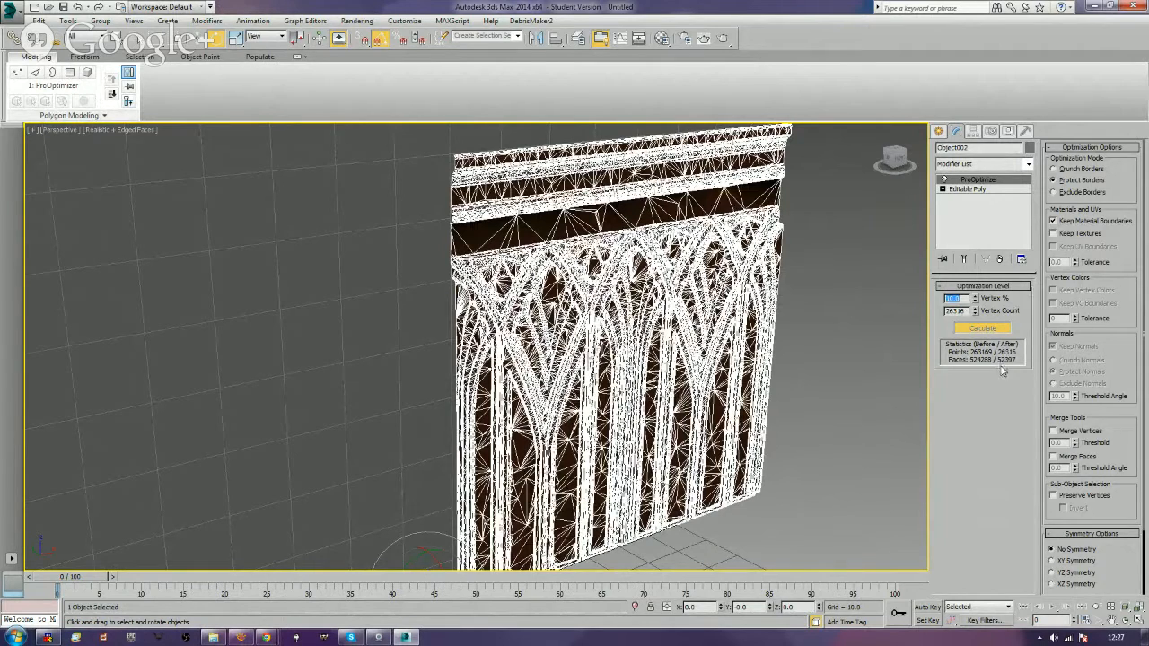
{"action": "type", "text": "5"}
{"action": "key", "text": "Return"}
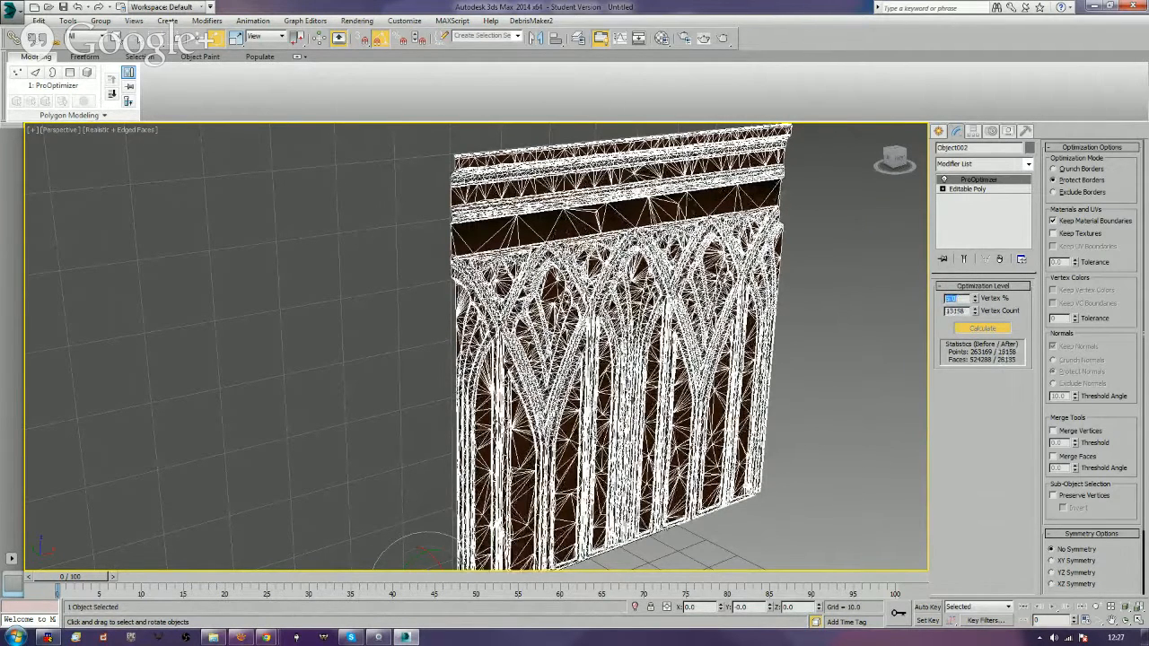
{"action": "type", "text": "2"}
{"action": "key", "text": "Return"}
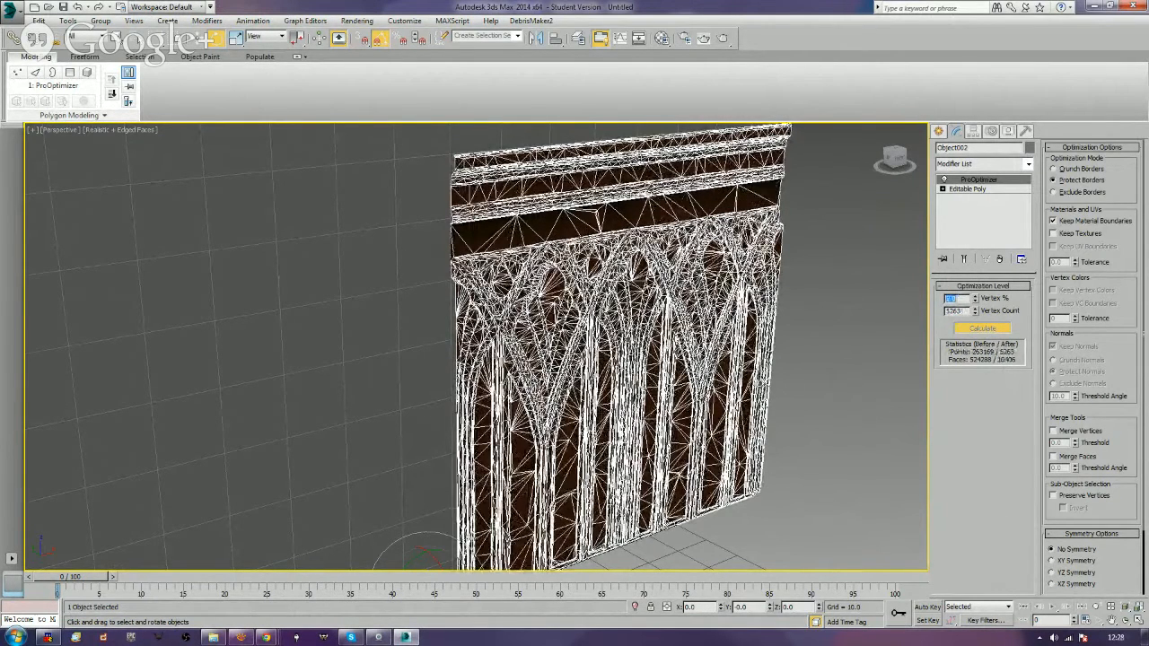
{"action": "type", "text": "1"}
{"action": "key", "text": "Return"}
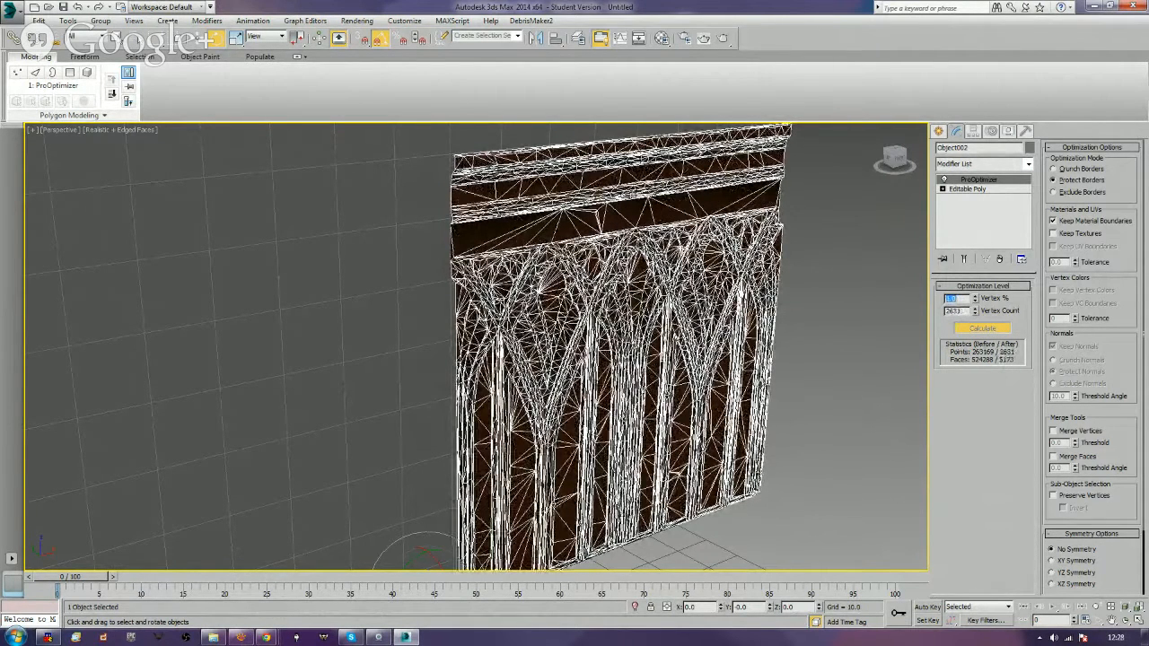
Deselect the optimized panel, hide the edged faces and examine its shaded surface from several angles.
{"action": "left_click", "coordinate": [830, 386]}
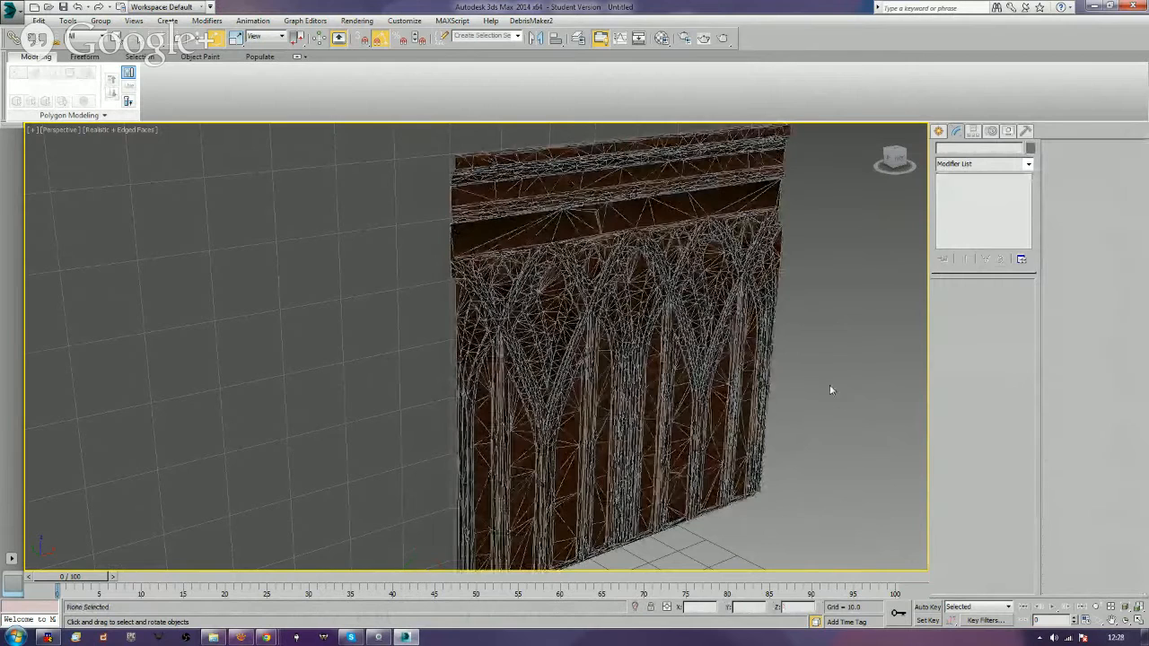
{"action": "key", "text": "F4"}
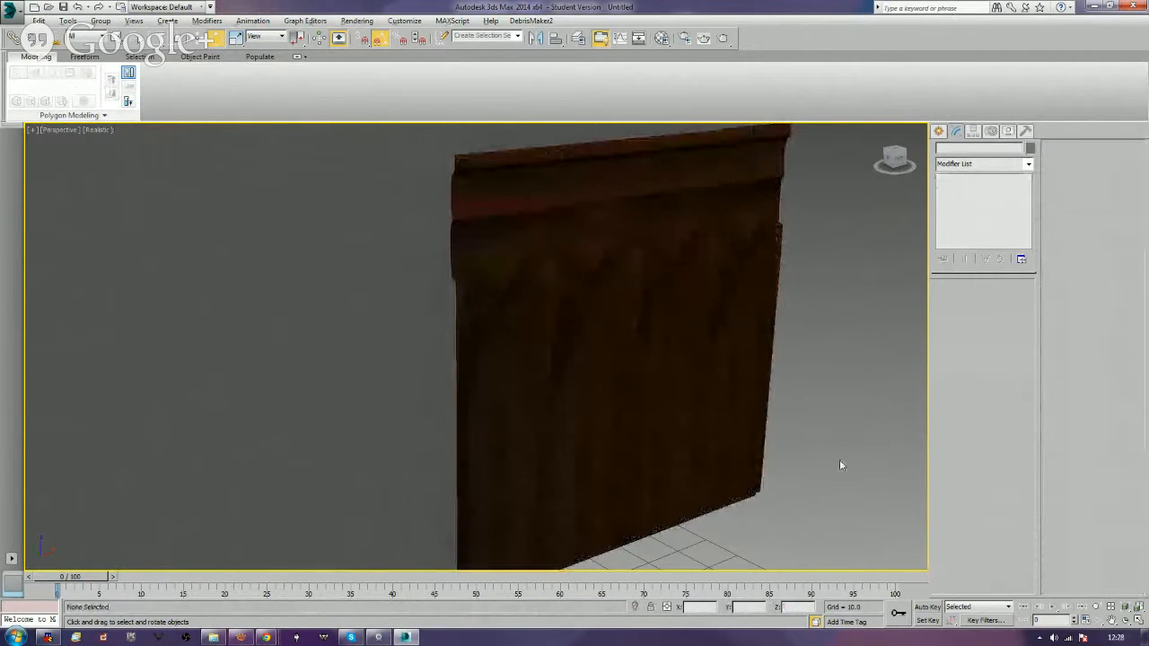
{"action": "middle_click_drag", "start_coordinate": [840, 465], "coordinate": [822, 461], "text": "alt"}
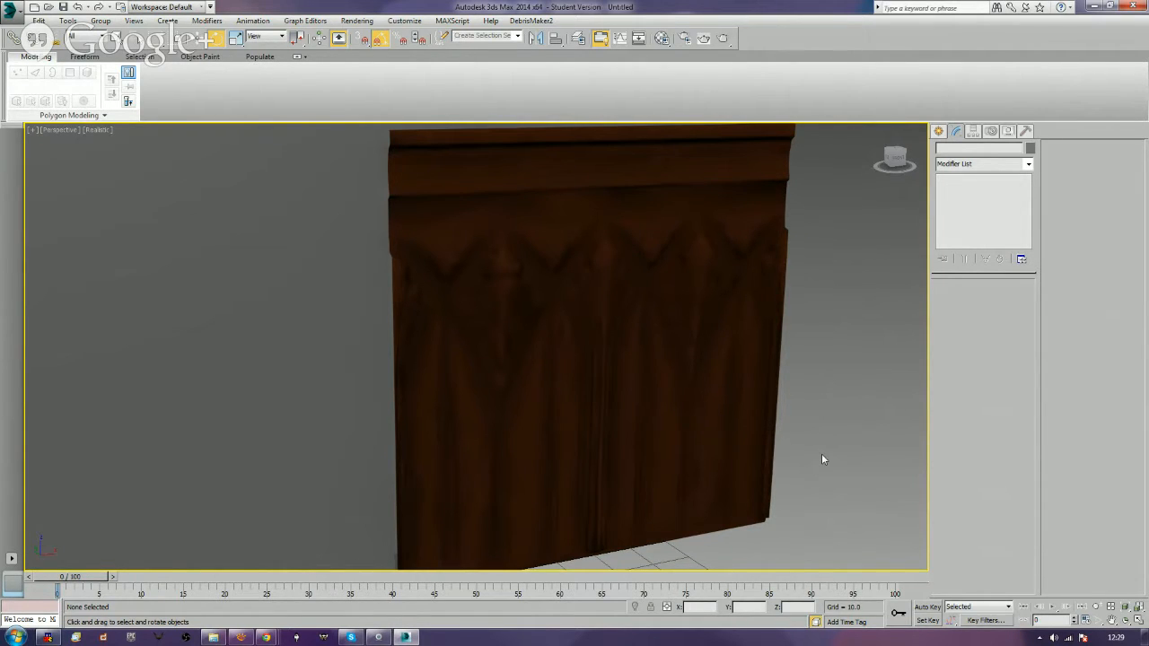
{"action": "mouse_move", "coordinate": [485, 401]}
{"action": "middle_mouse_down", "text": "alt"}
{"action": "mouse_move", "coordinate": [523, 400]}
{"action": "mouse_move", "coordinate": [396, 407]}
{"action": "mouse_move", "coordinate": [485, 395]}
{"action": "middle_mouse_up", "text": "alt"}
{"action": "middle_click_drag", "start_coordinate": [560, 440], "coordinate": [589, 412], "text": "alt"}
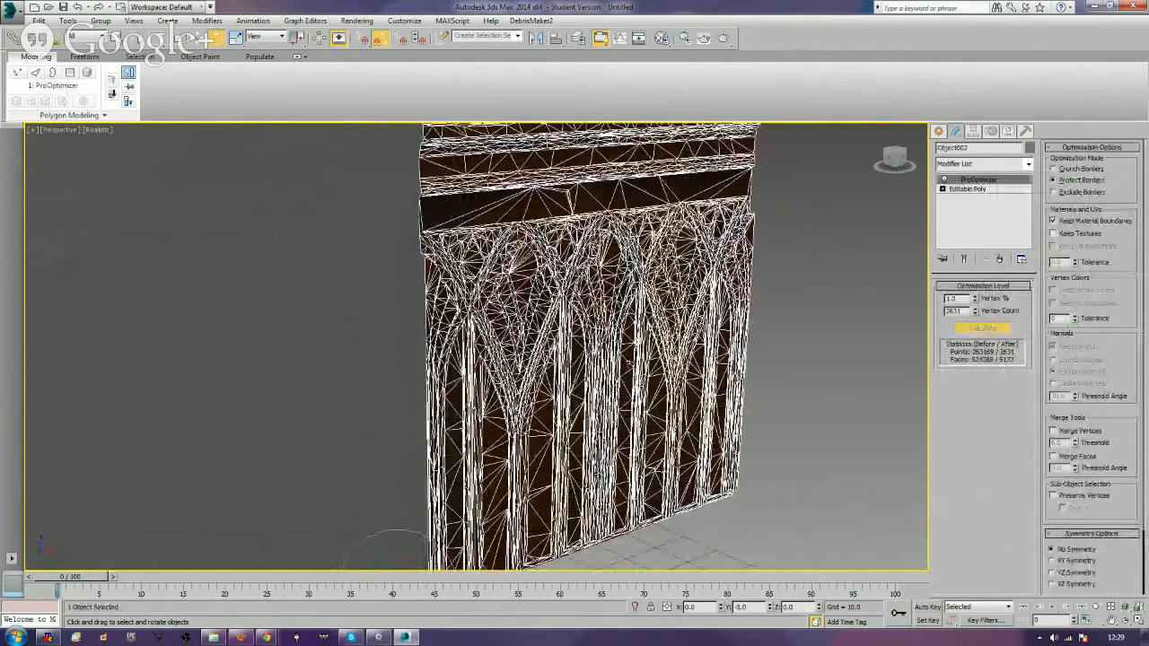
Convert the optimized panel to an Editable Poly and deselect it to view it against the wall.
{"action": "right_click", "coordinate": [678, 324]}
{"action": "mouse_move", "coordinate": [718, 435]}
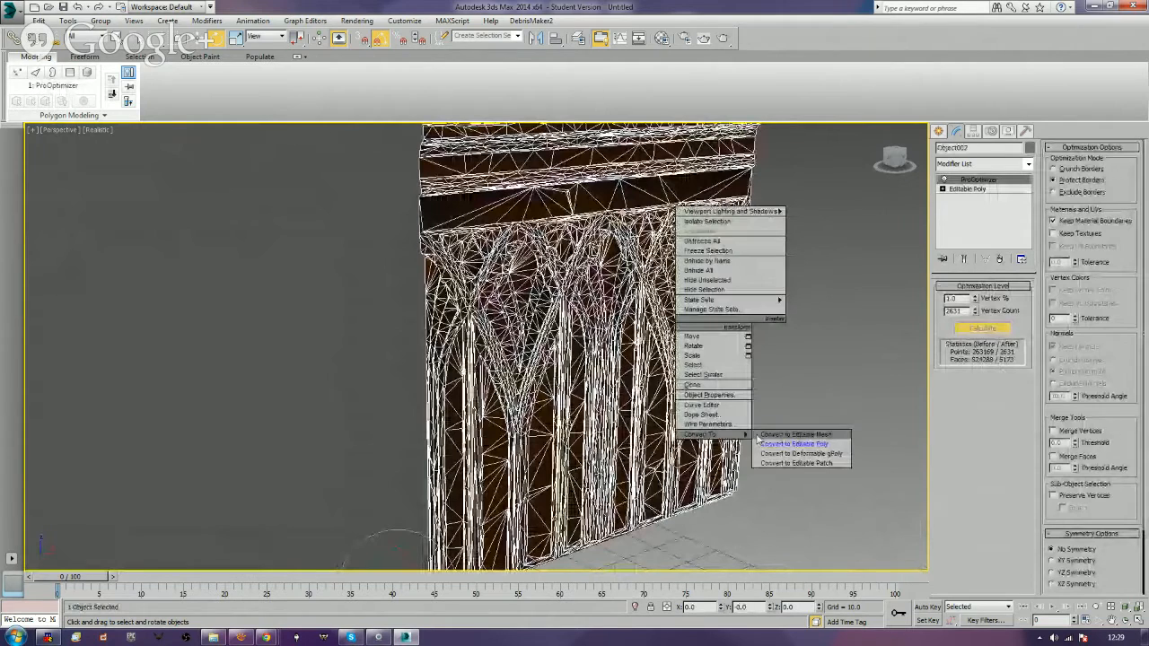
{"action": "left_click", "coordinate": [758, 442]}
{"action": "middle_click_drag", "start_coordinate": [788, 397], "coordinate": [782, 307], "text": "alt"}
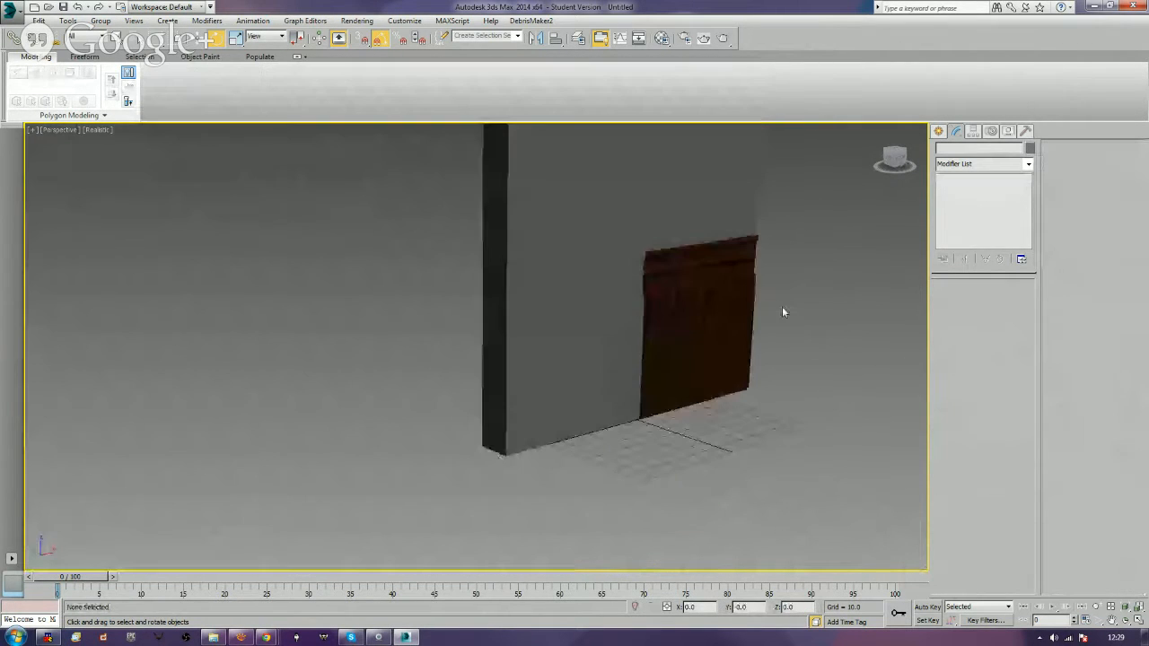
{"action": "middle_click_drag", "start_coordinate": [781, 306], "coordinate": [1004, 301], "text": "alt"}
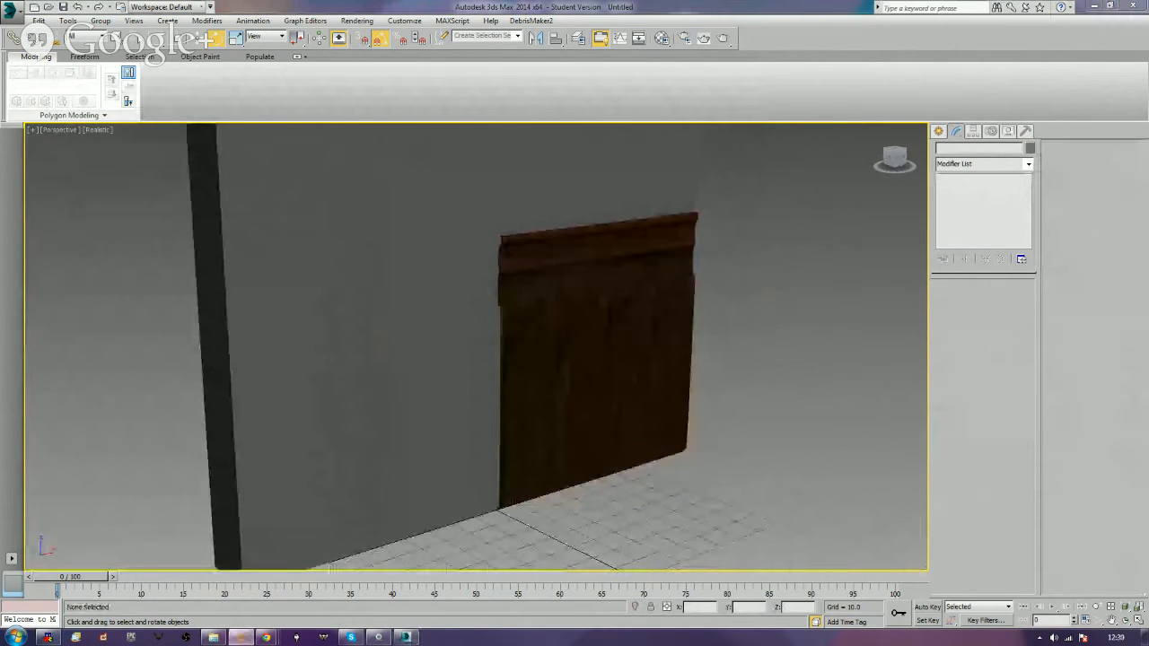
Add a planar UVW Map to the optimized panel, align it to Y, fit it to the panel, and deselect.
{"action": "left_click", "coordinate": [601, 360]}
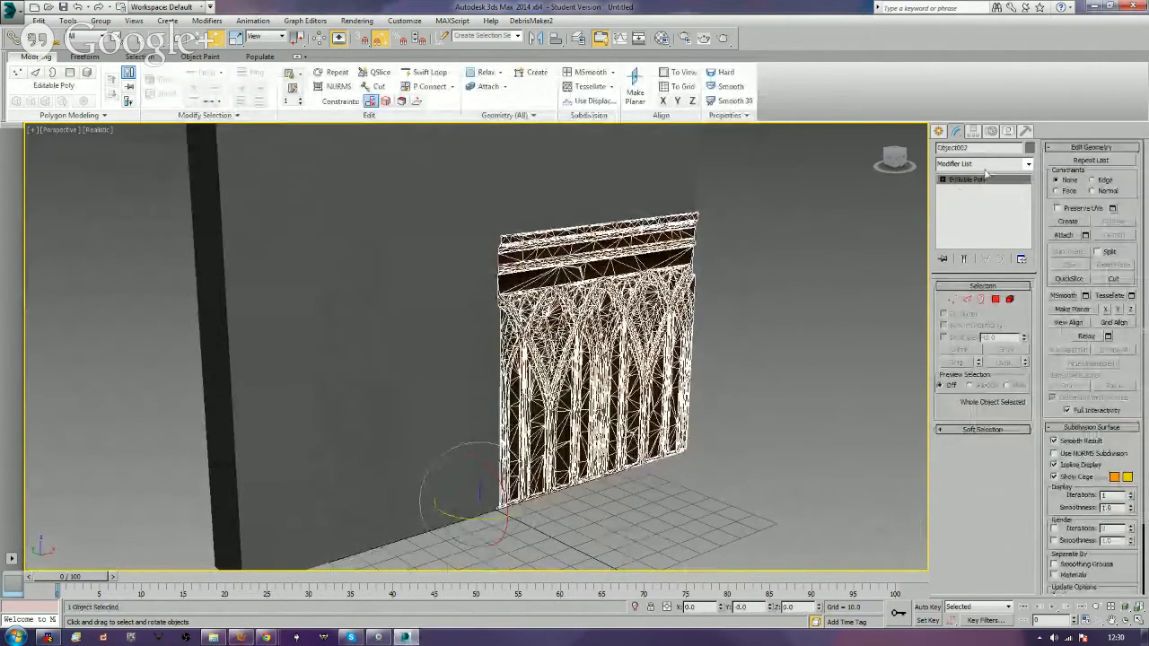
{"action": "left_click", "coordinate": [1027, 164]}
{"action": "scroll", "coordinate": [987, 404], "scroll_direction": "down", "scroll_amount": 10}
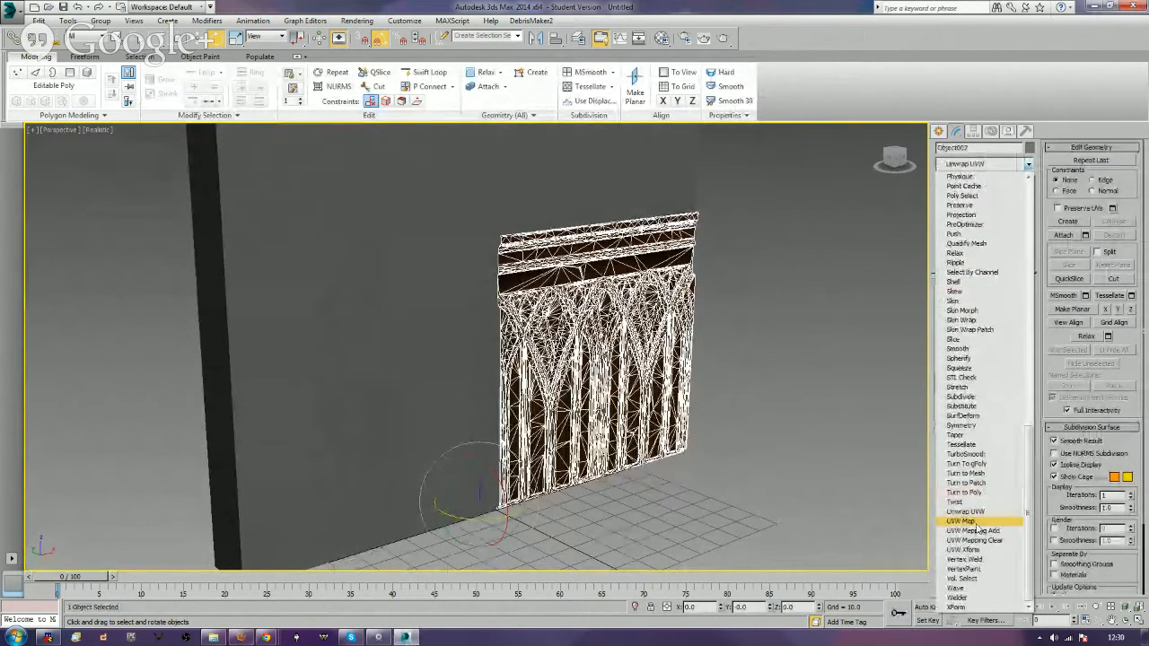
{"action": "left_click", "coordinate": [960, 520]}
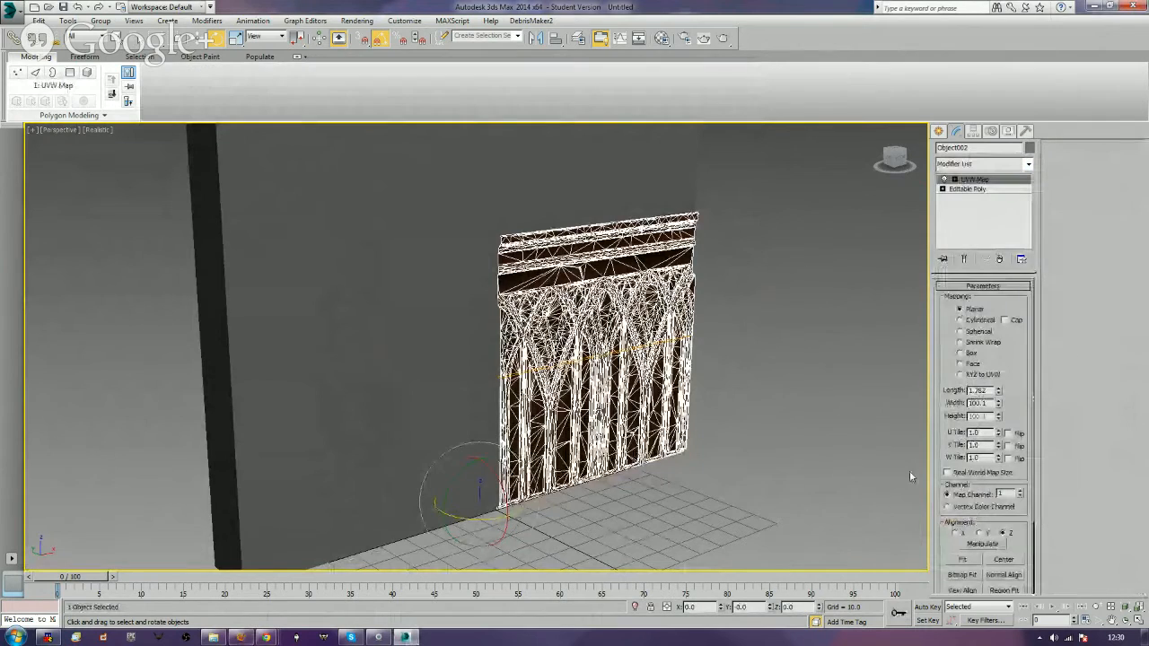
{"action": "left_click", "coordinate": [964, 560]}
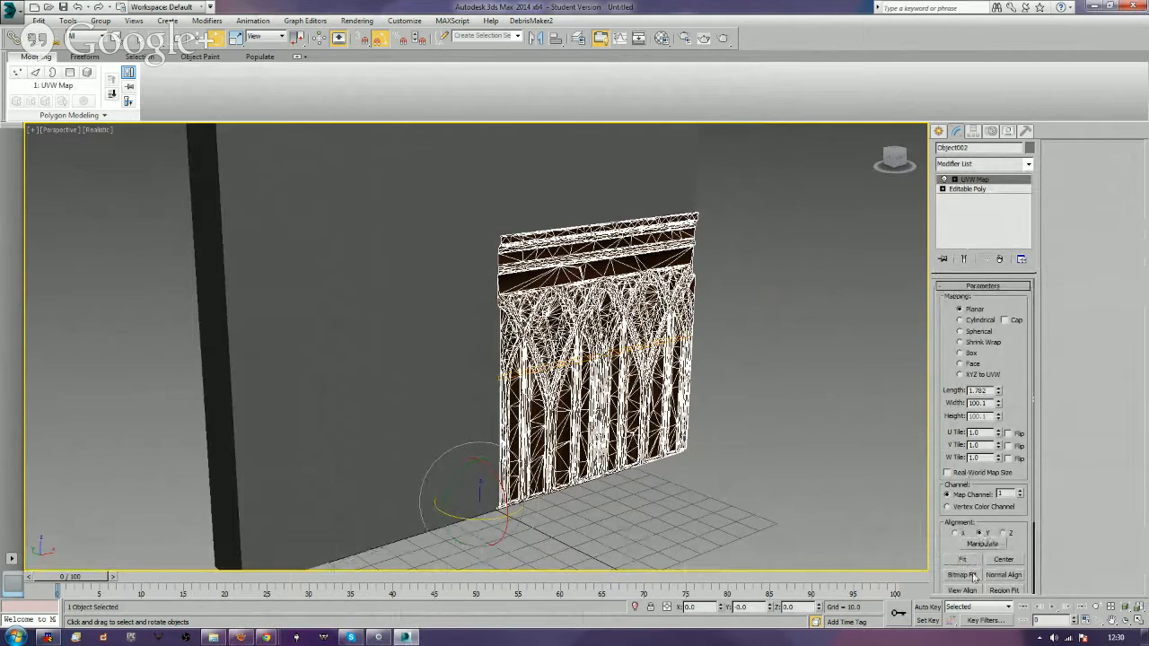
{"action": "left_click", "coordinate": [808, 422]}
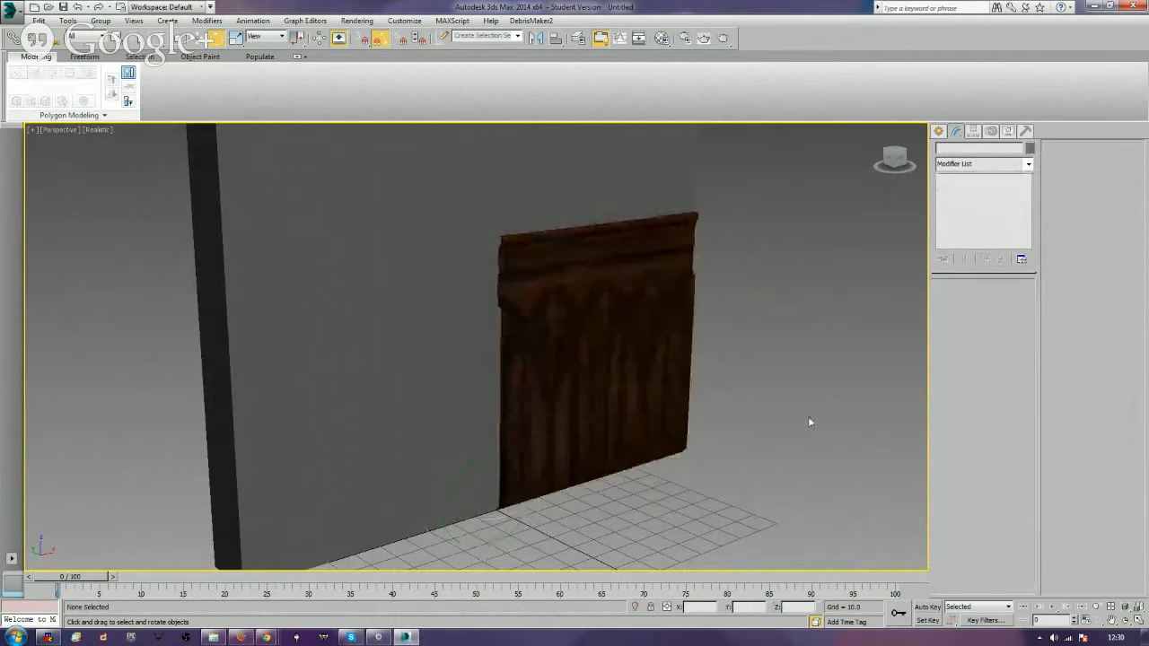
Inspect the remapped panel up close and collapse its UVW Map by converting it to an Editable Poly.
{"action": "scroll", "coordinate": [796, 419], "scroll_direction": "up", "scroll_amount": 2}
{"action": "scroll", "coordinate": [732, 402], "scroll_direction": "up", "scroll_amount": 5}
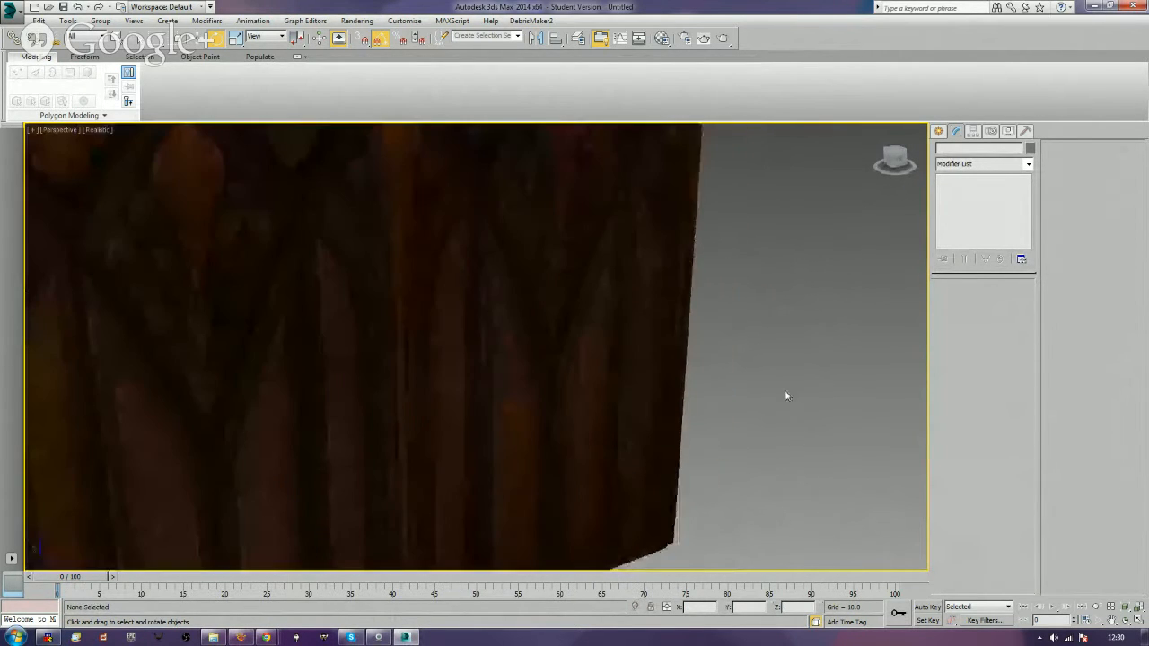
{"action": "scroll", "coordinate": [741, 420], "scroll_direction": "down", "scroll_amount": 6}
{"action": "middle_click_drag", "start_coordinate": [499, 348], "coordinate": [639, 348], "text": "alt"}
{"action": "scroll", "coordinate": [502, 349], "scroll_direction": "down", "scroll_amount": 4}
{"action": "left_click", "coordinate": [497, 341]}
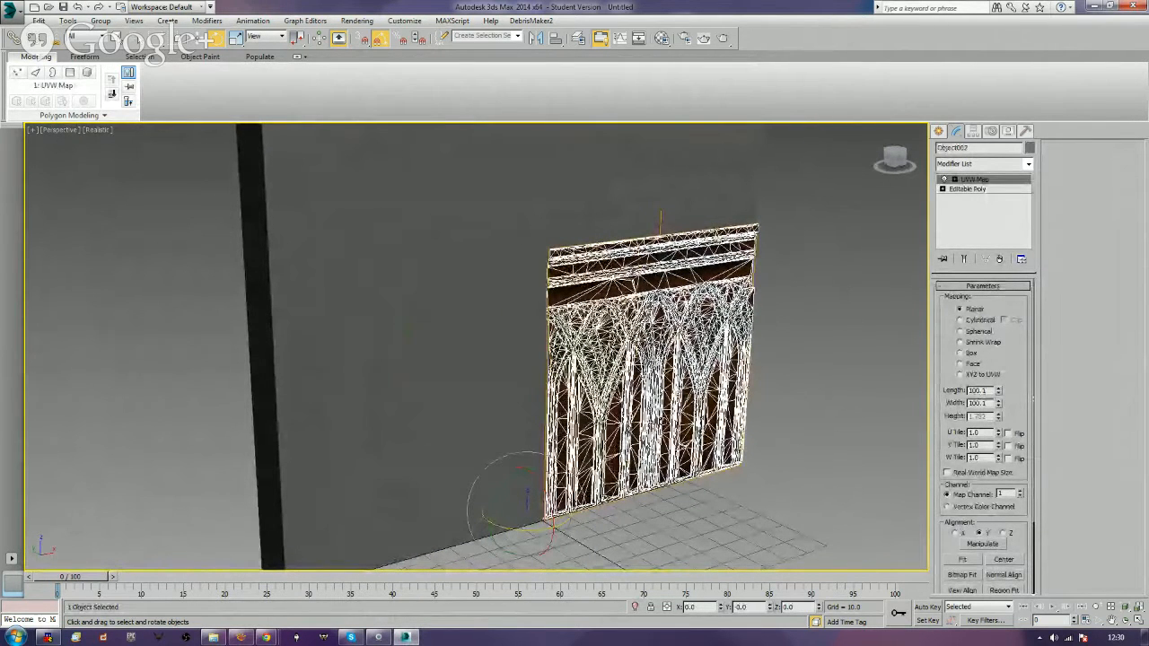
{"action": "right_click", "coordinate": [660, 417]}
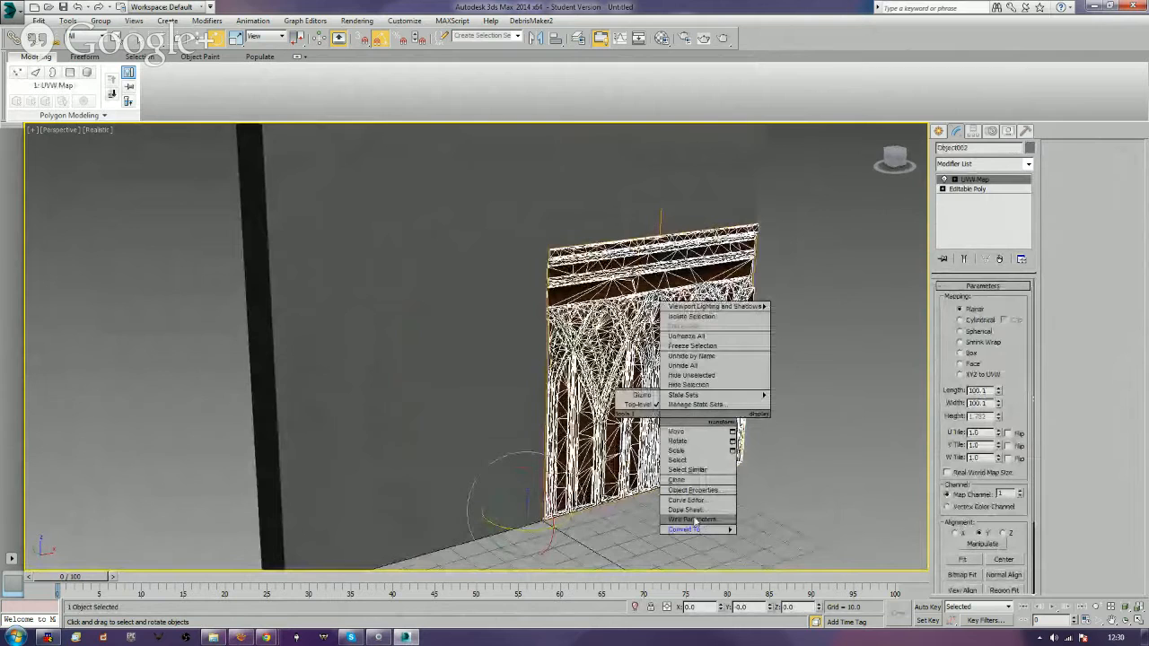
{"action": "mouse_move", "coordinate": [684, 529]}
{"action": "left_click", "coordinate": [747, 538]}
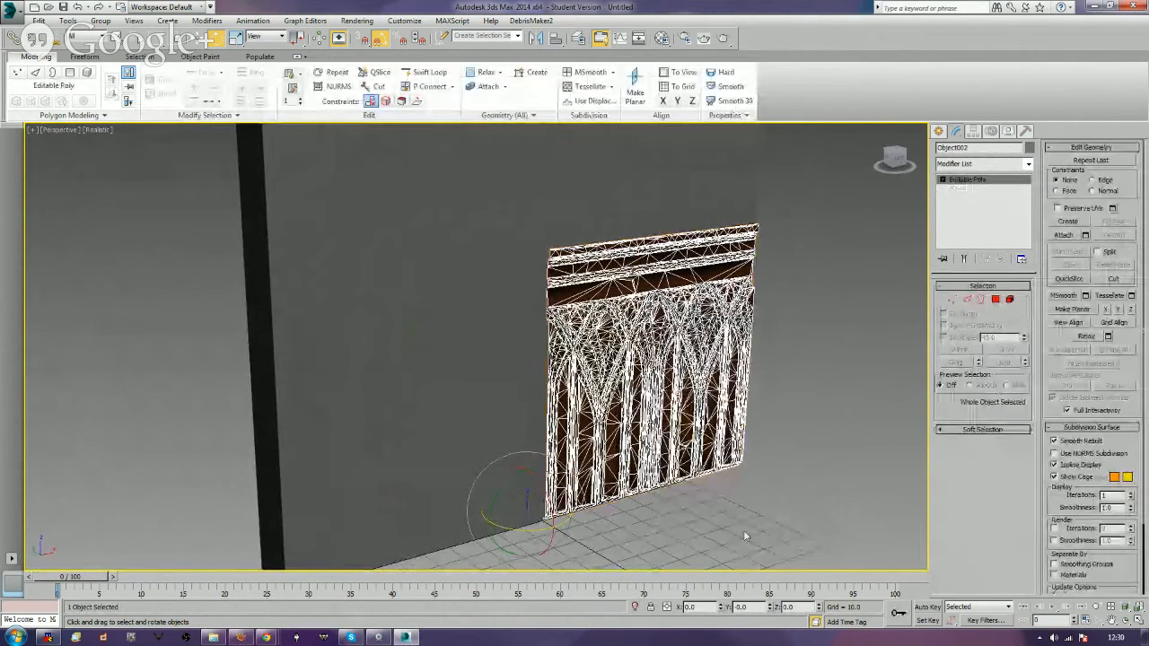
Move the siding panel out from the wall along Y to about -64.6.
{"action": "middle_click_drag", "start_coordinate": [678, 393], "coordinate": [642, 348]}
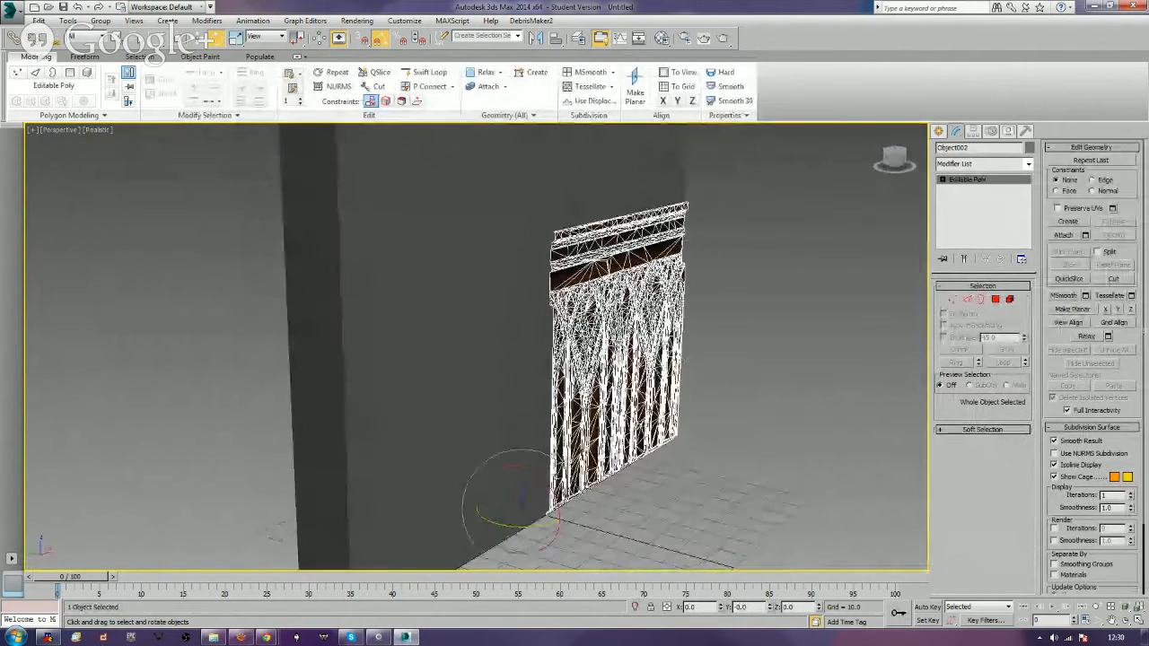
{"action": "key", "text": "w"}
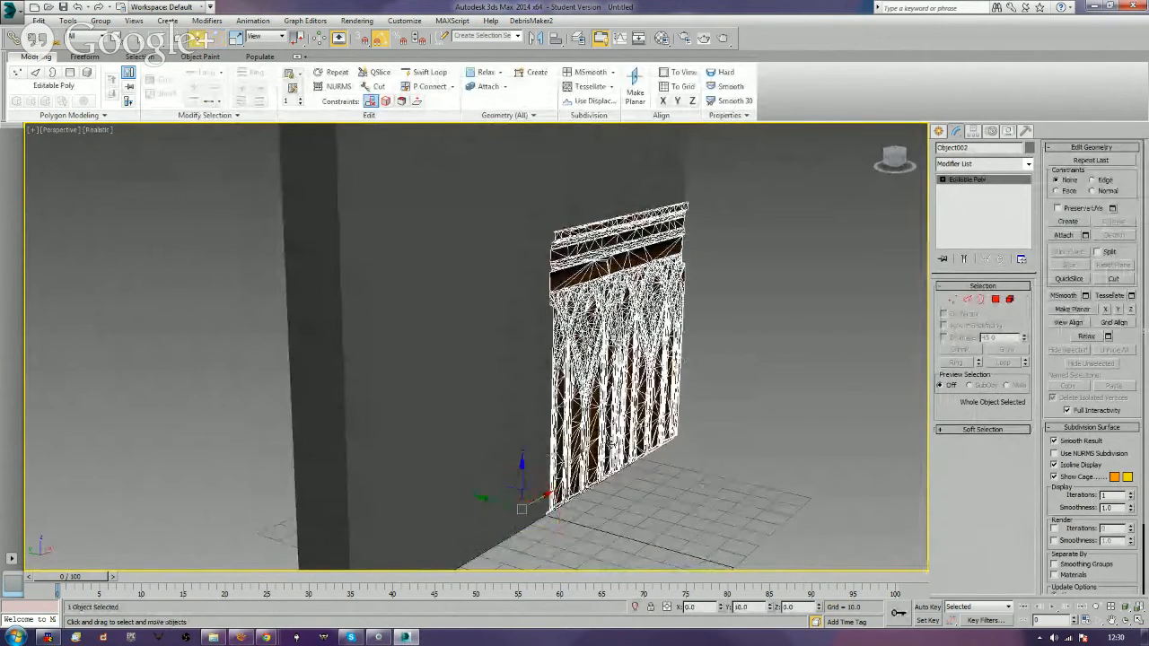
{"action": "middle_click_drag", "start_coordinate": [606, 445], "coordinate": [621, 452], "text": "alt"}
{"action": "left_click_drag", "start_coordinate": [508, 515], "coordinate": [694, 521]}
{"action": "scroll", "coordinate": [628, 517], "scroll_direction": "down", "scroll_amount": 4}
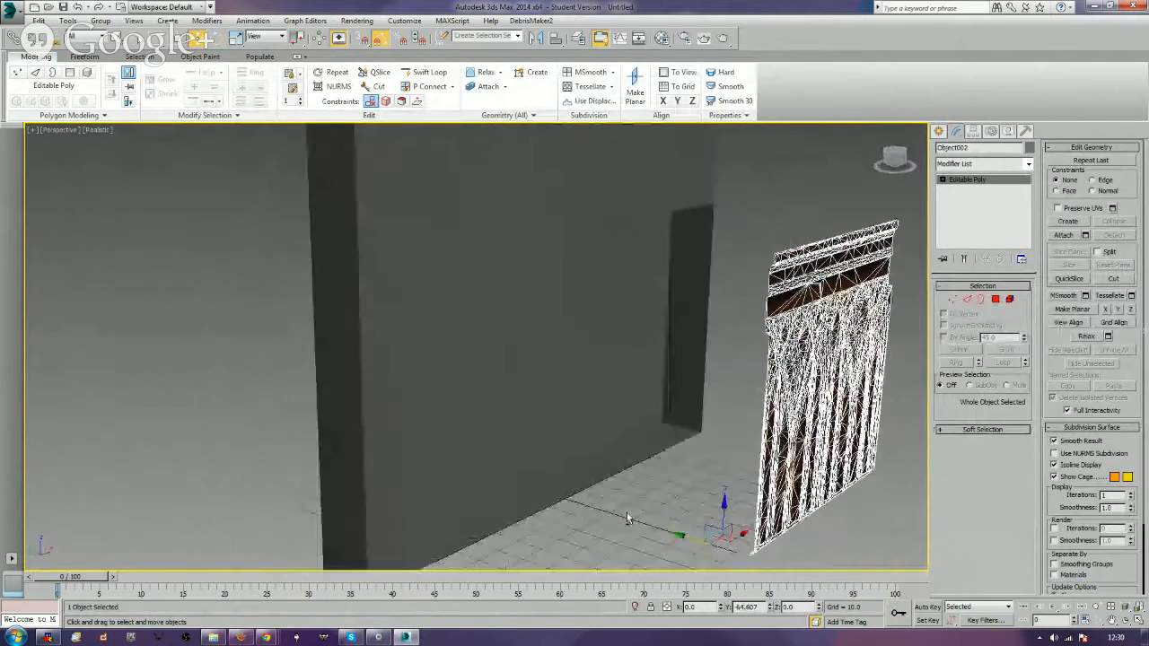
Select the panel's open outer border and extend it back toward the wall along Y to about -56.1, creating side faces.
{"action": "middle_click_drag", "start_coordinate": [628, 517], "coordinate": [565, 439]}
{"action": "key", "text": "3"}
{"action": "left_click", "coordinate": [687, 483]}
{"action": "middle_click_drag", "start_coordinate": [687, 484], "coordinate": [622, 469], "text": "alt"}
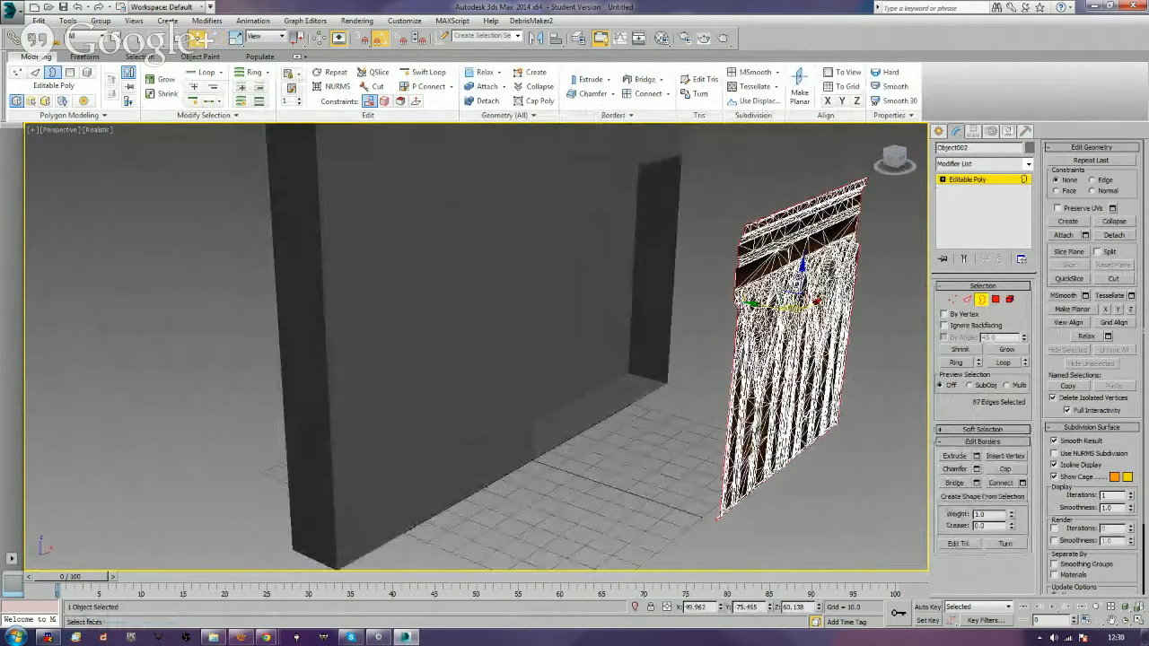
{"action": "left_click_drag", "start_coordinate": [757, 301], "coordinate": [705, 307], "text": "shift"}
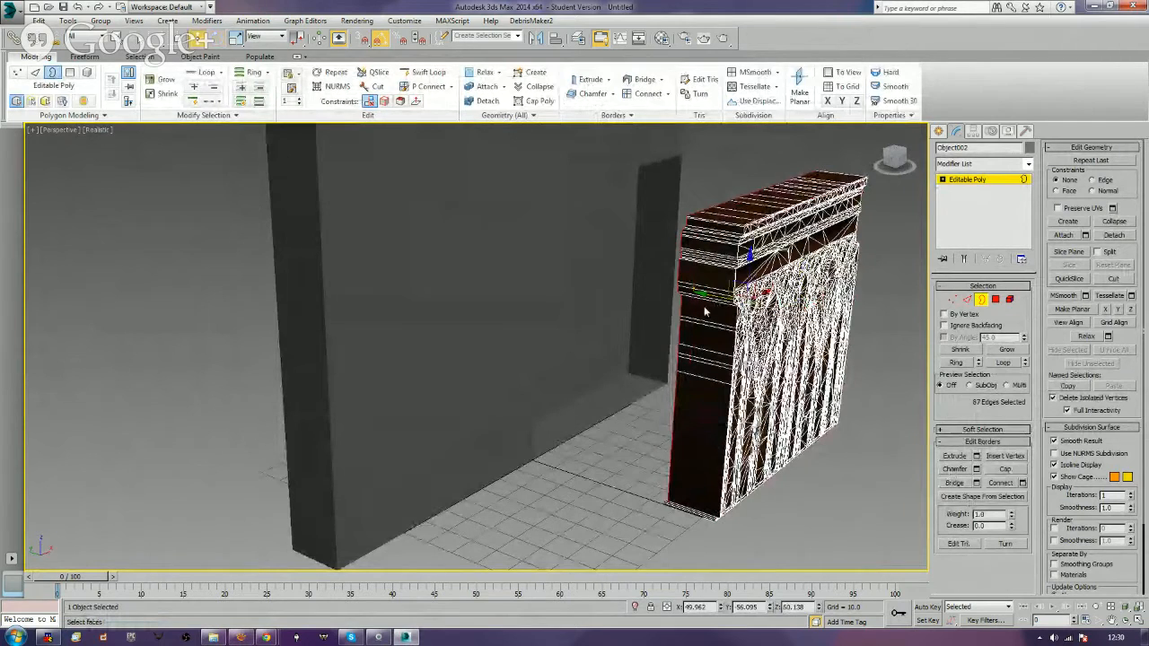
Flatten the extended back border by scaling it along the Y axis.
{"action": "middle_click_drag", "start_coordinate": [706, 544], "coordinate": [757, 539], "text": "alt"}
{"action": "key", "text": "e"}
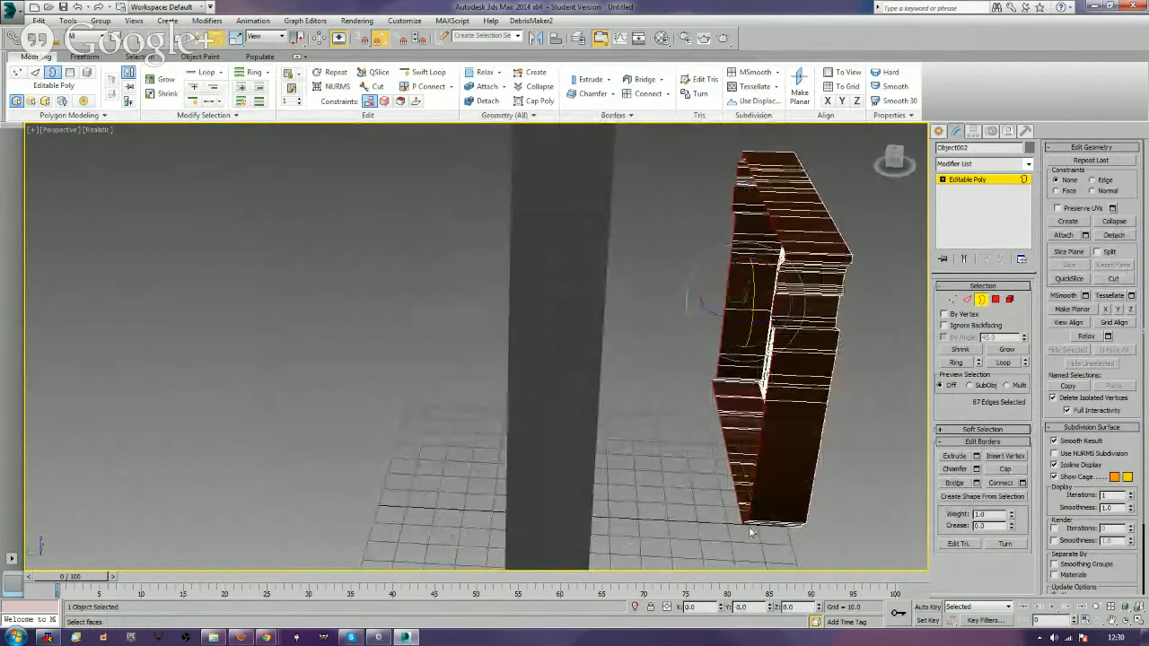
{"action": "key", "text": "w"}
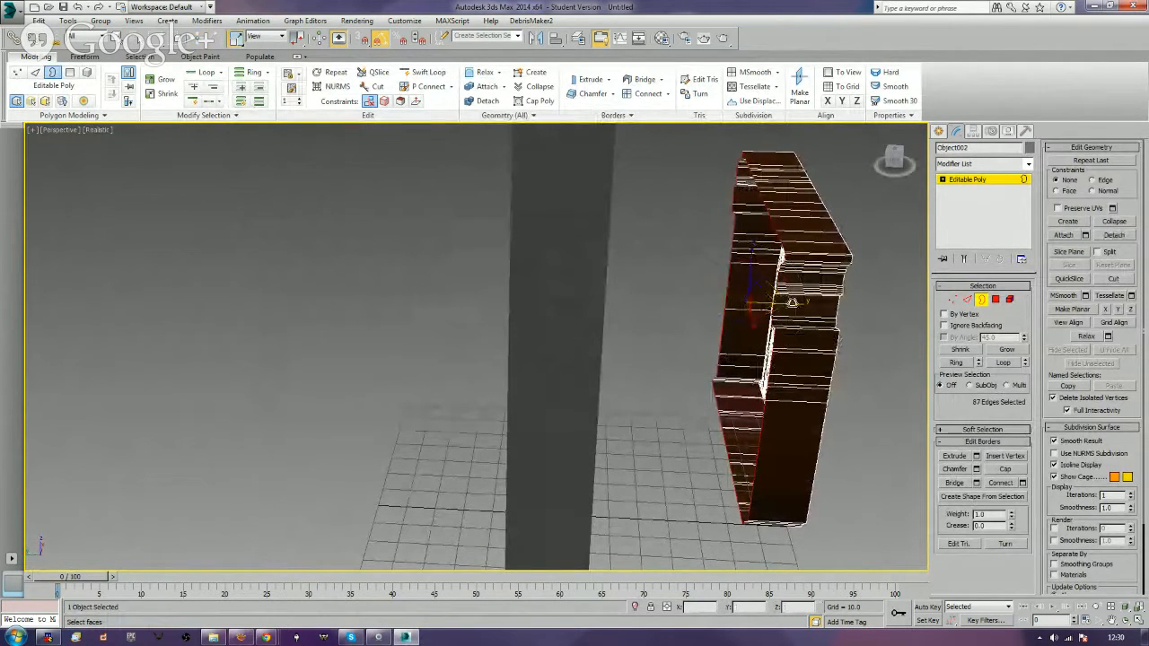
{"action": "left_click_drag", "start_coordinate": [757, 309], "coordinate": [523, 302]}
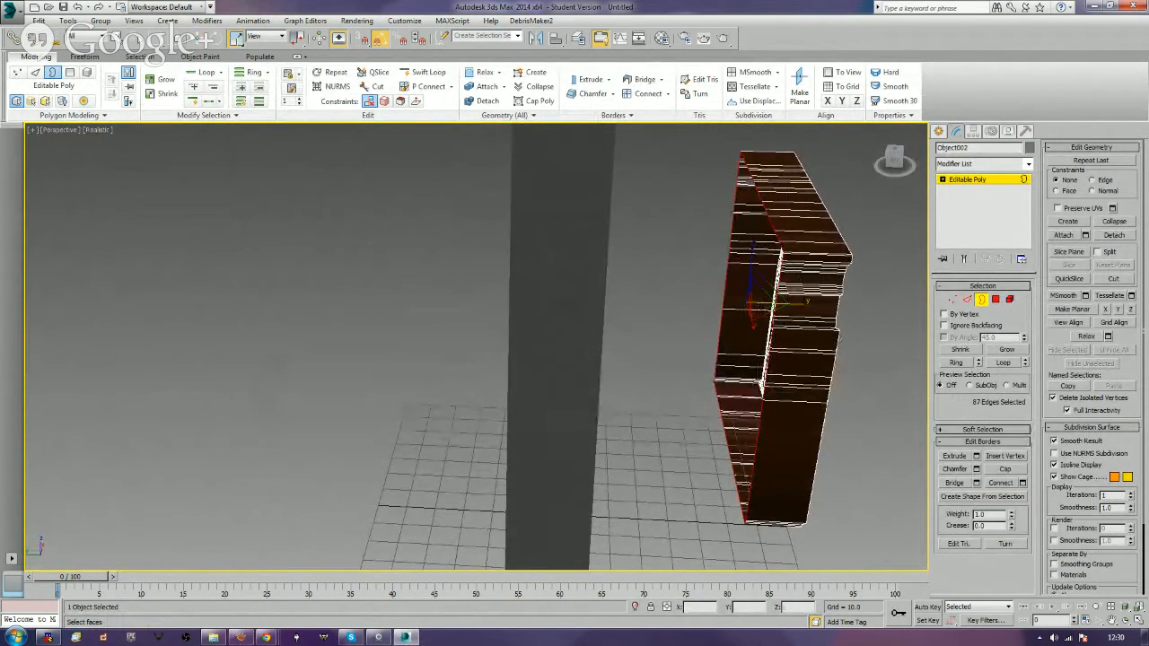
{"action": "middle_click_drag", "start_coordinate": [574, 377], "coordinate": [693, 421], "text": "alt"}
{"action": "scroll", "coordinate": [693, 418], "scroll_direction": "down", "scroll_amount": 2}
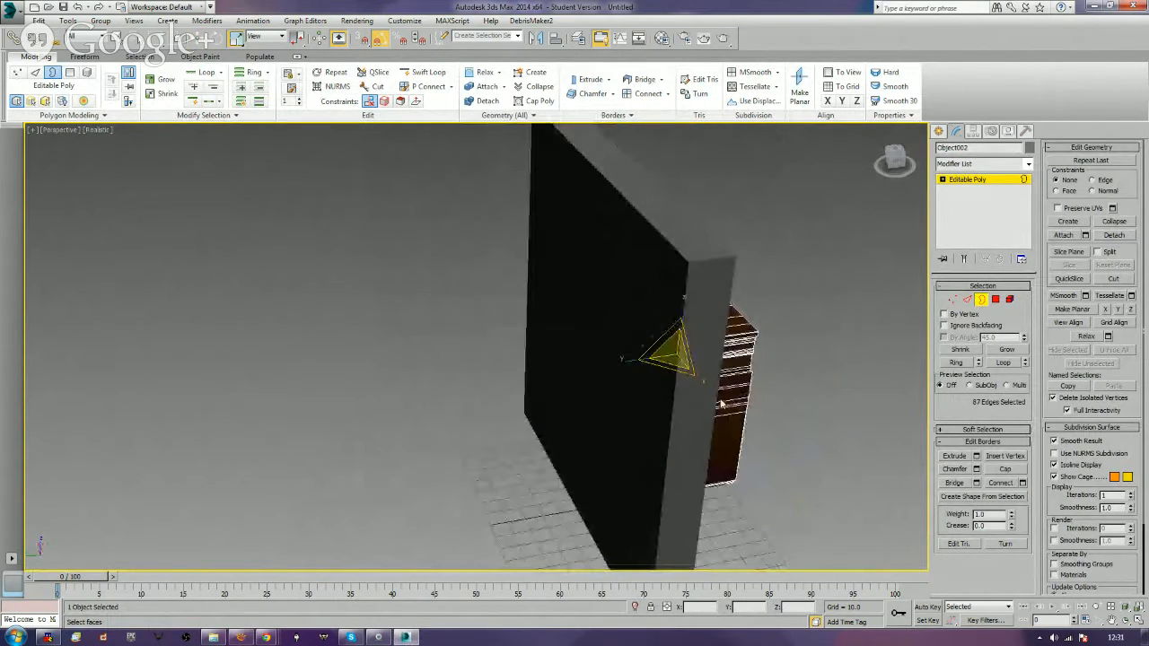
Leave border editing and isolate the panel from the wall to view its hollow back.
{"action": "left_click", "coordinate": [981, 302]}
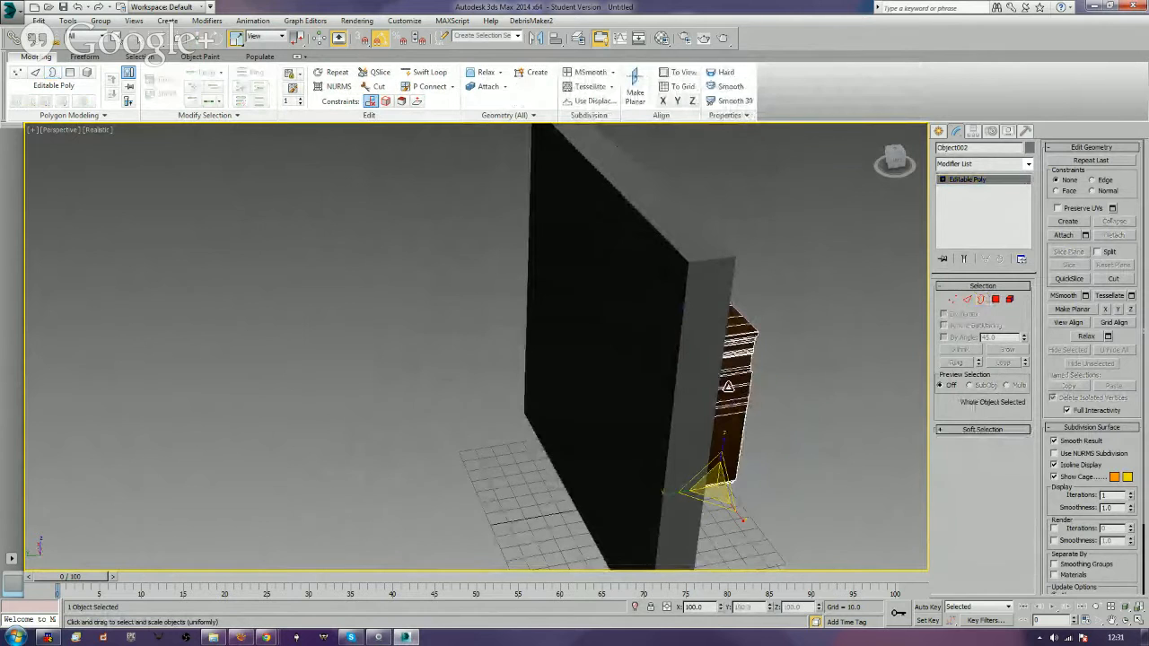
{"action": "right_click", "coordinate": [727, 386]}
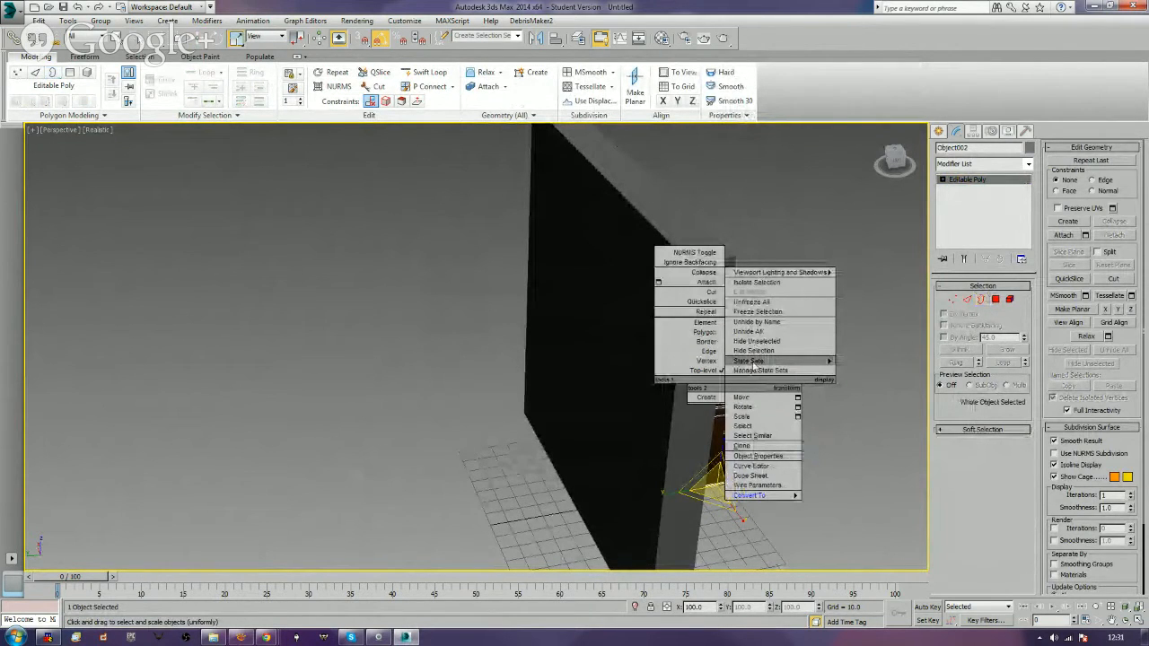
{"action": "left_click", "coordinate": [756, 281]}
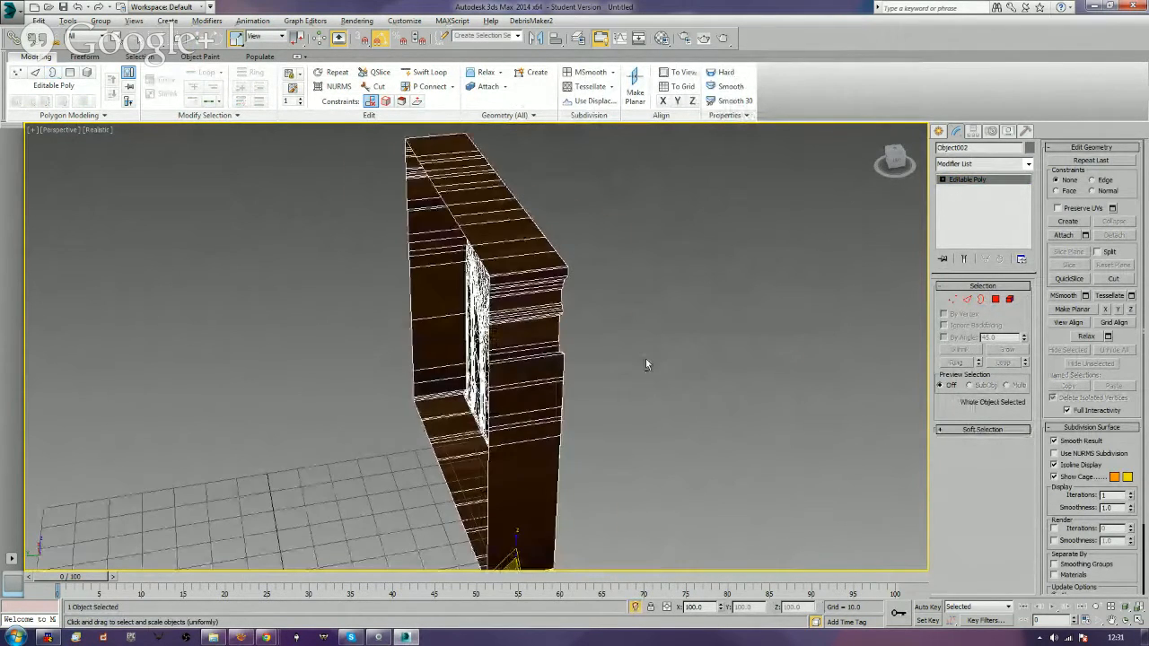
{"action": "middle_click_drag", "start_coordinate": [646, 358], "coordinate": [449, 370], "text": "alt"}
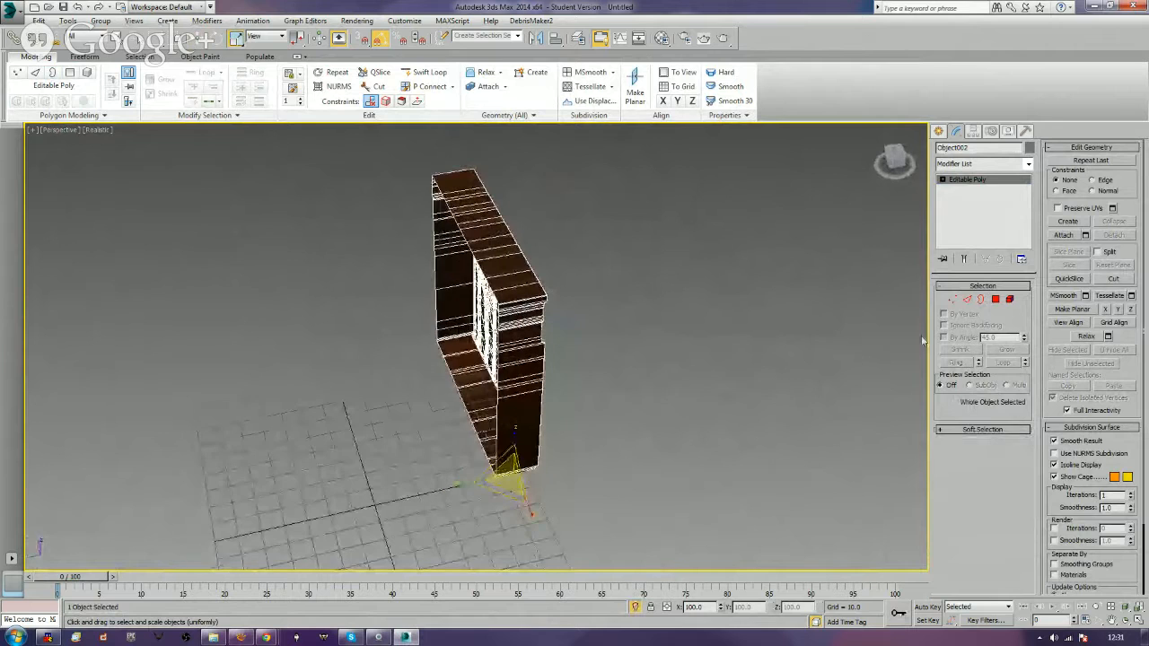
Move the back border along Y toward the carved front to make the panel's sides much thinner, then leave border editing.
{"action": "left_click", "coordinate": [981, 299]}
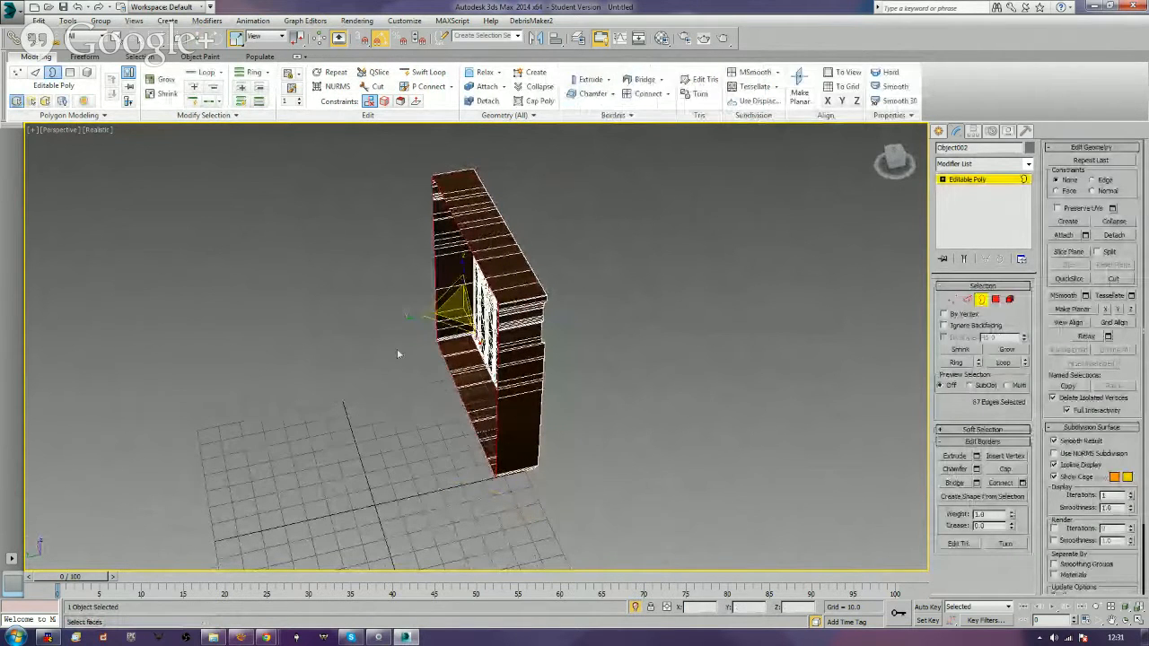
{"action": "middle_click_drag", "start_coordinate": [397, 347], "coordinate": [466, 327], "text": "alt"}
{"action": "left_click_drag", "start_coordinate": [467, 327], "coordinate": [474, 321]}
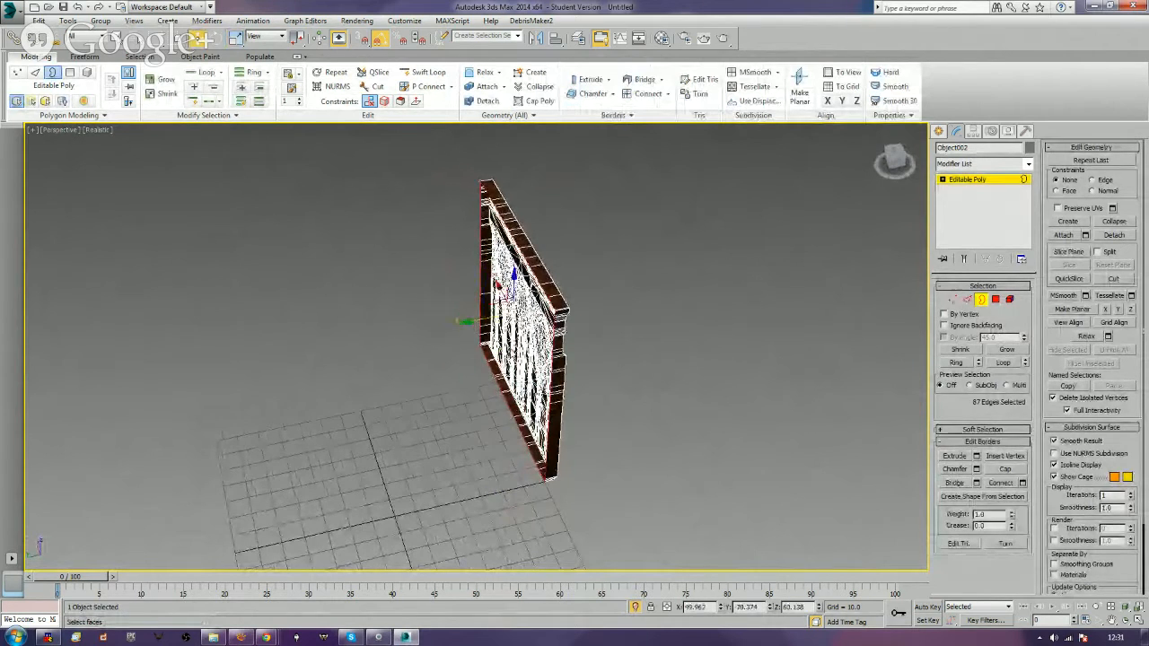
{"action": "middle_click_drag", "start_coordinate": [654, 379], "coordinate": [538, 368], "text": "alt"}
{"action": "left_click", "coordinate": [981, 301]}
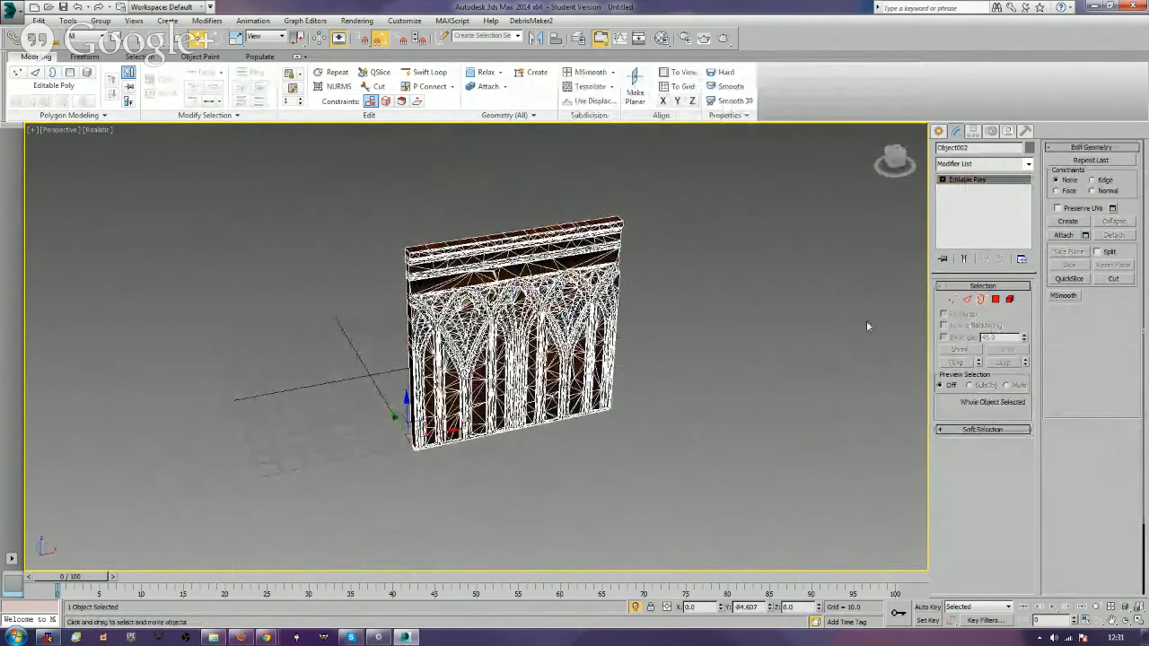
Examine the thickened panel's wireframe and shaded surface up close and from several angles.
{"action": "left_click", "coordinate": [669, 386]}
{"action": "middle_click_drag", "start_coordinate": [628, 397], "coordinate": [702, 416], "text": "alt"}
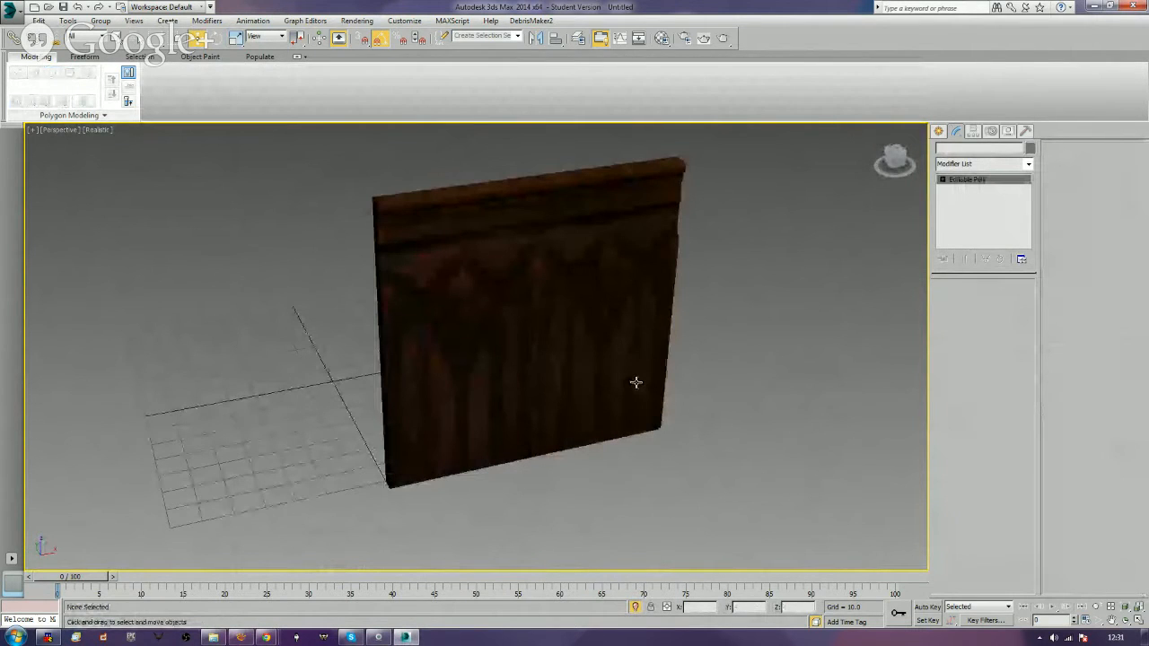
{"action": "left_click", "coordinate": [635, 382]}
{"action": "scroll", "coordinate": [664, 404], "scroll_direction": "down", "scroll_amount": 3}
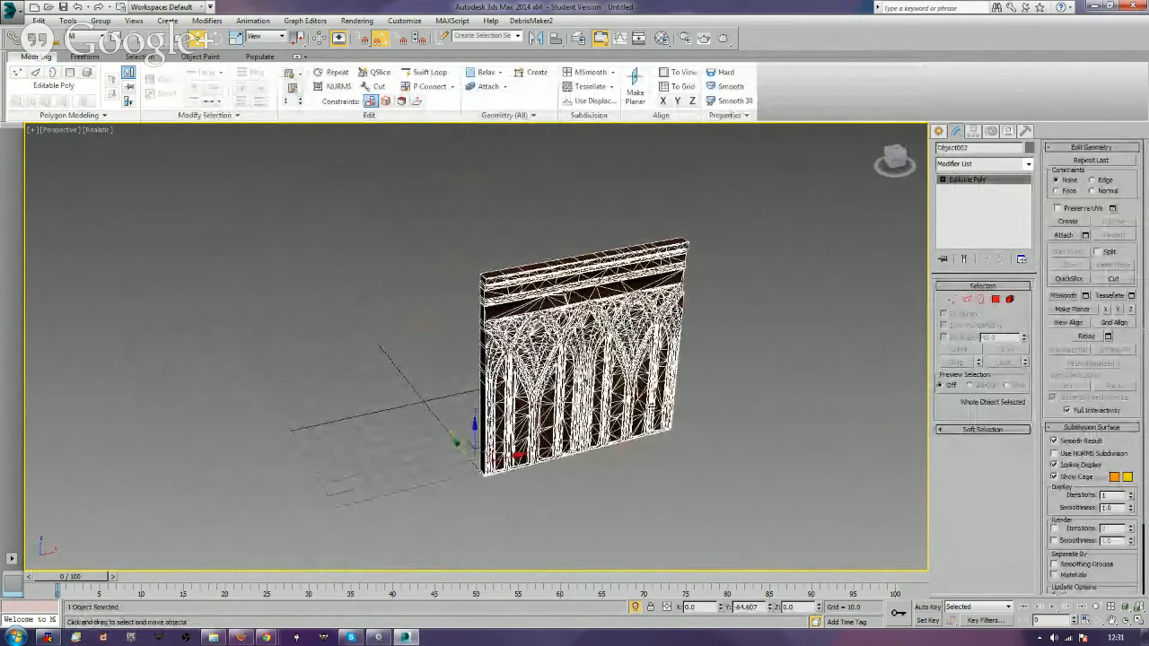
{"action": "scroll", "coordinate": [655, 417], "scroll_direction": "up", "scroll_amount": 3}
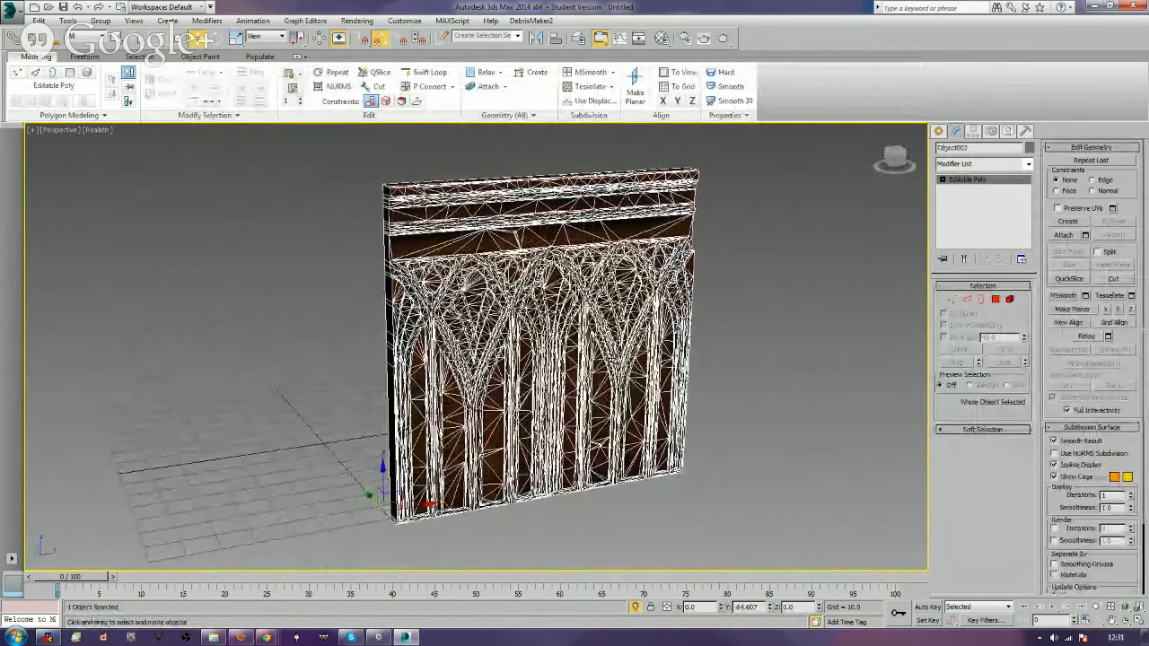
{"action": "scroll", "coordinate": [538, 359], "scroll_direction": "up", "scroll_amount": 2}
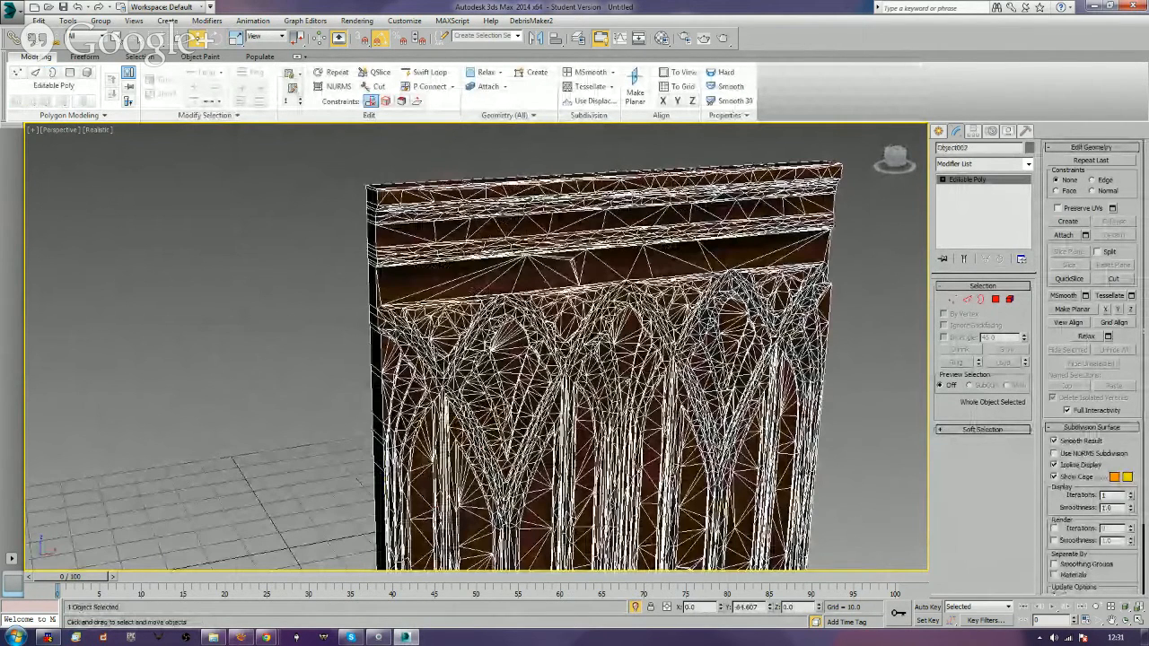
{"action": "scroll", "coordinate": [561, 265], "scroll_direction": "up", "scroll_amount": 3}
{"action": "scroll", "coordinate": [616, 367], "scroll_direction": "down", "scroll_amount": 3}
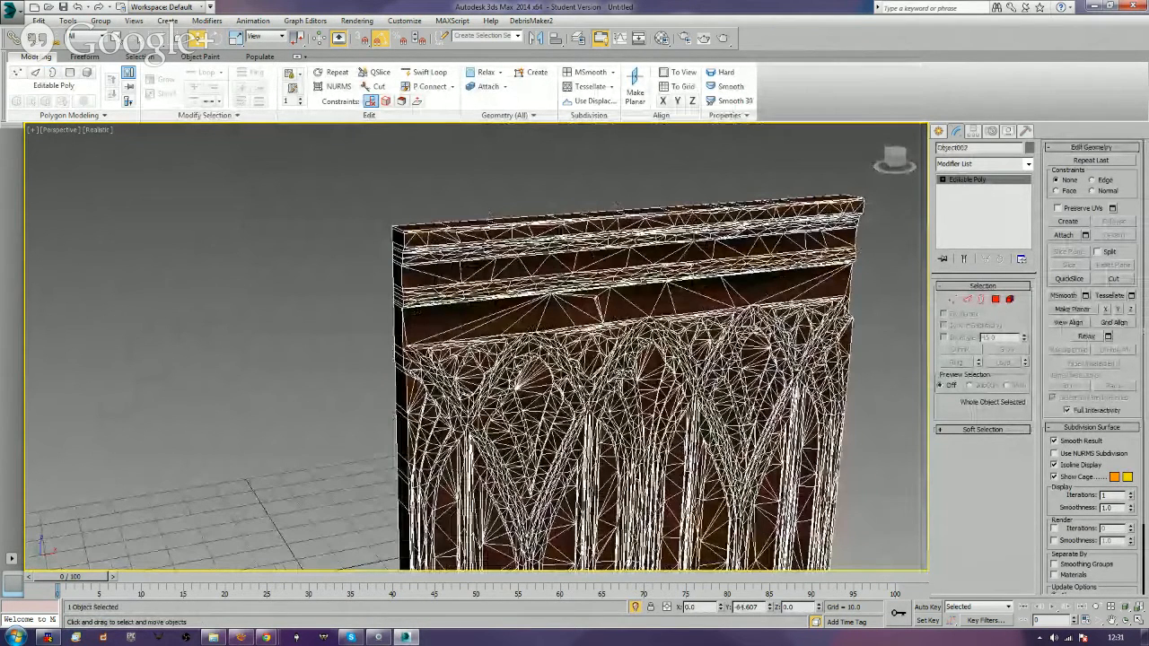
{"action": "left_click", "coordinate": [869, 352]}
{"action": "middle_click_drag", "start_coordinate": [869, 352], "coordinate": [834, 364], "text": "alt"}
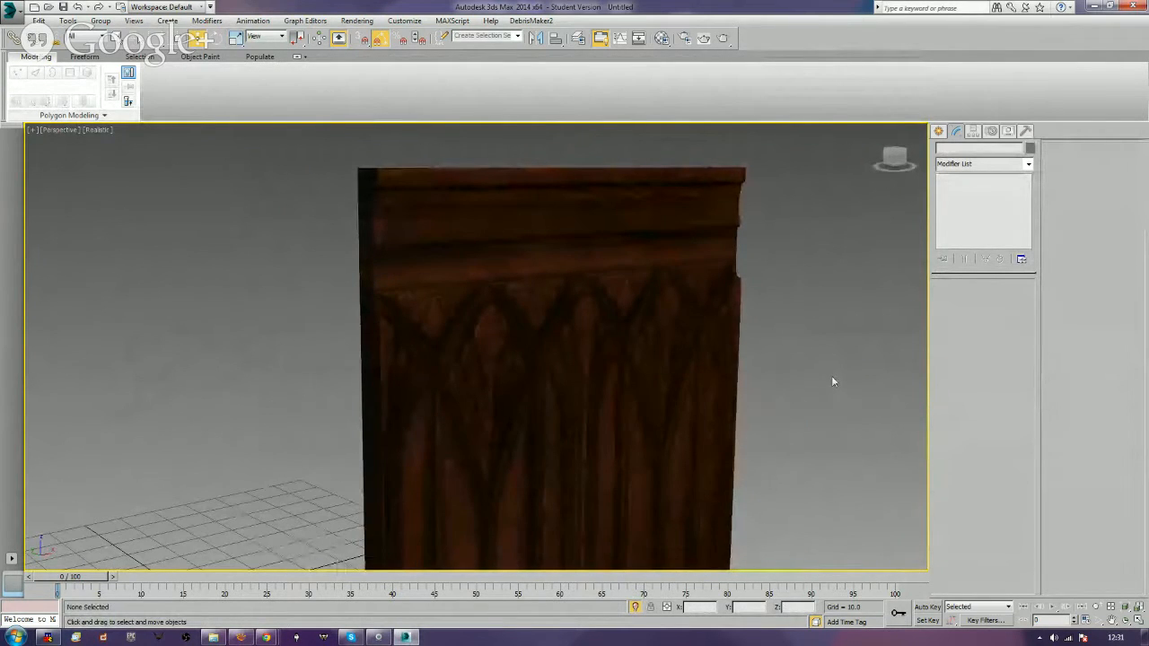
{"action": "scroll", "coordinate": [831, 377], "scroll_direction": "down", "scroll_amount": 3}
{"action": "middle_click_drag", "start_coordinate": [795, 354], "coordinate": [754, 391]}
{"action": "scroll", "coordinate": [751, 407], "scroll_direction": "down", "scroll_amount": 2}
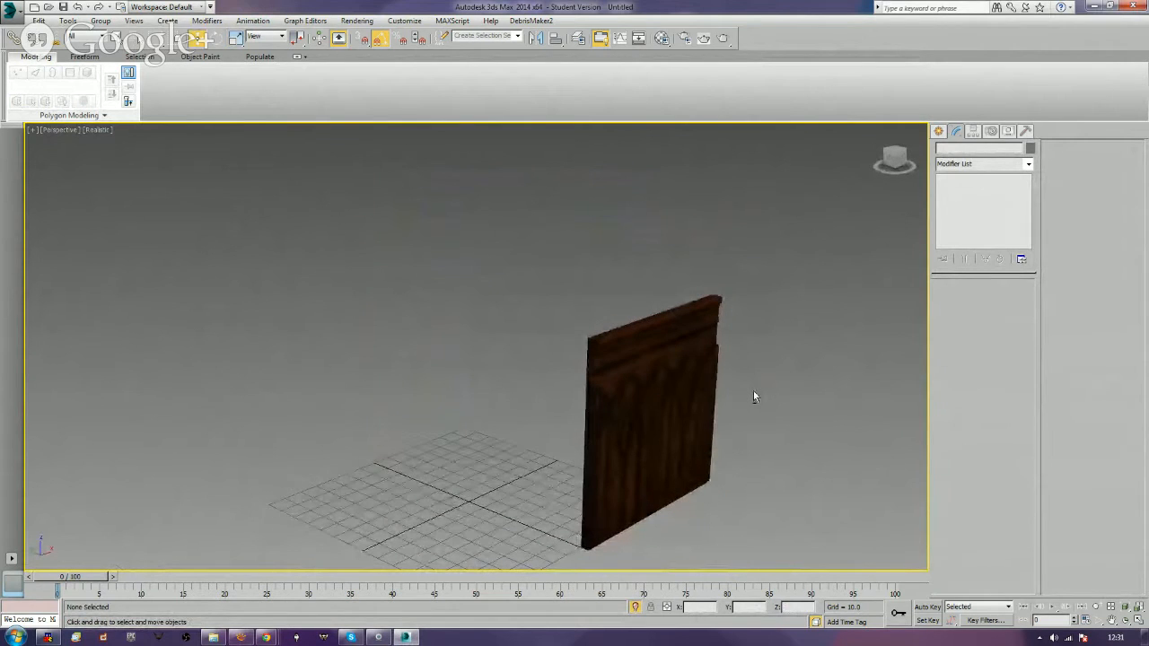
End the isolation and move the panel along Y back against the wall, to about 9.3.
{"action": "right_click", "coordinate": [752, 395]}
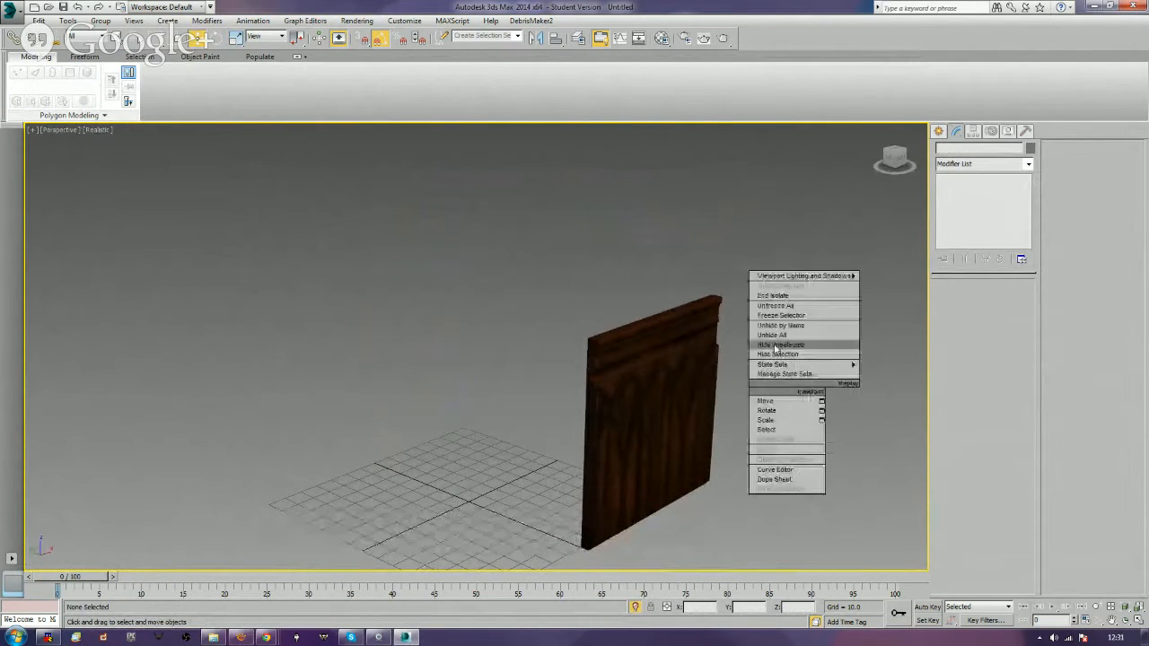
{"action": "left_click", "coordinate": [793, 303]}
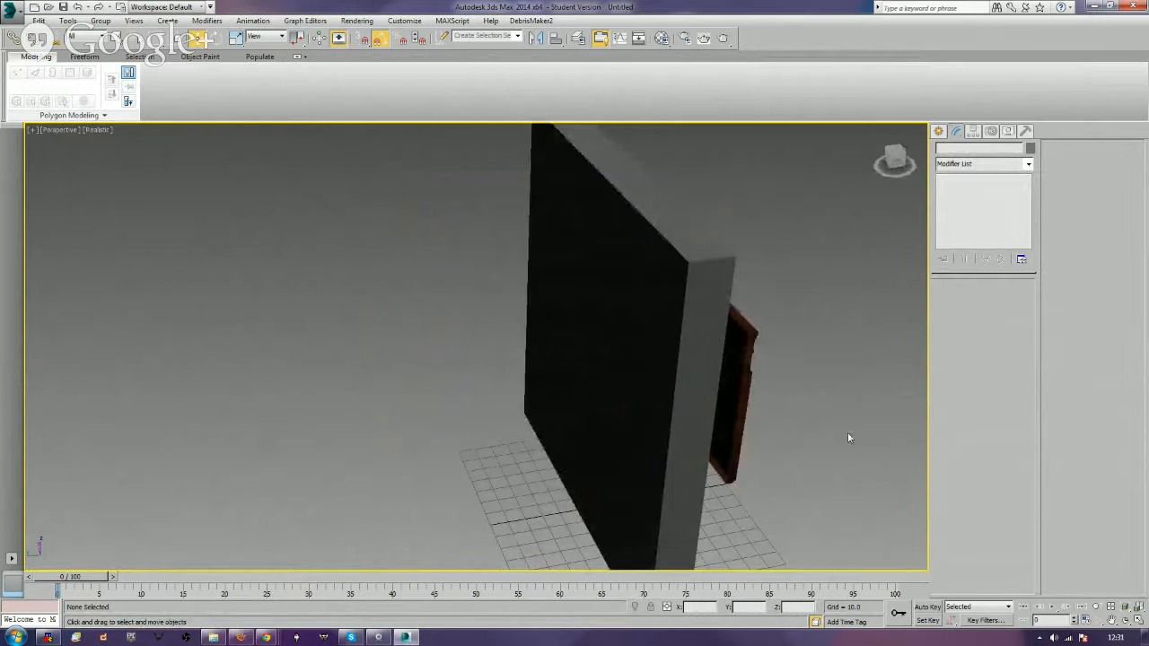
{"action": "middle_click_drag", "start_coordinate": [847, 432], "coordinate": [777, 420], "text": "alt"}
{"action": "scroll", "coordinate": [628, 387], "scroll_direction": "down", "scroll_amount": 3}
{"action": "middle_click_drag", "start_coordinate": [485, 392], "coordinate": [620, 382]}
{"action": "left_click", "coordinate": [620, 381]}
{"action": "middle_click_drag", "start_coordinate": [539, 373], "coordinate": [618, 401]}
{"action": "left_click_drag", "start_coordinate": [591, 459], "coordinate": [530, 434]}
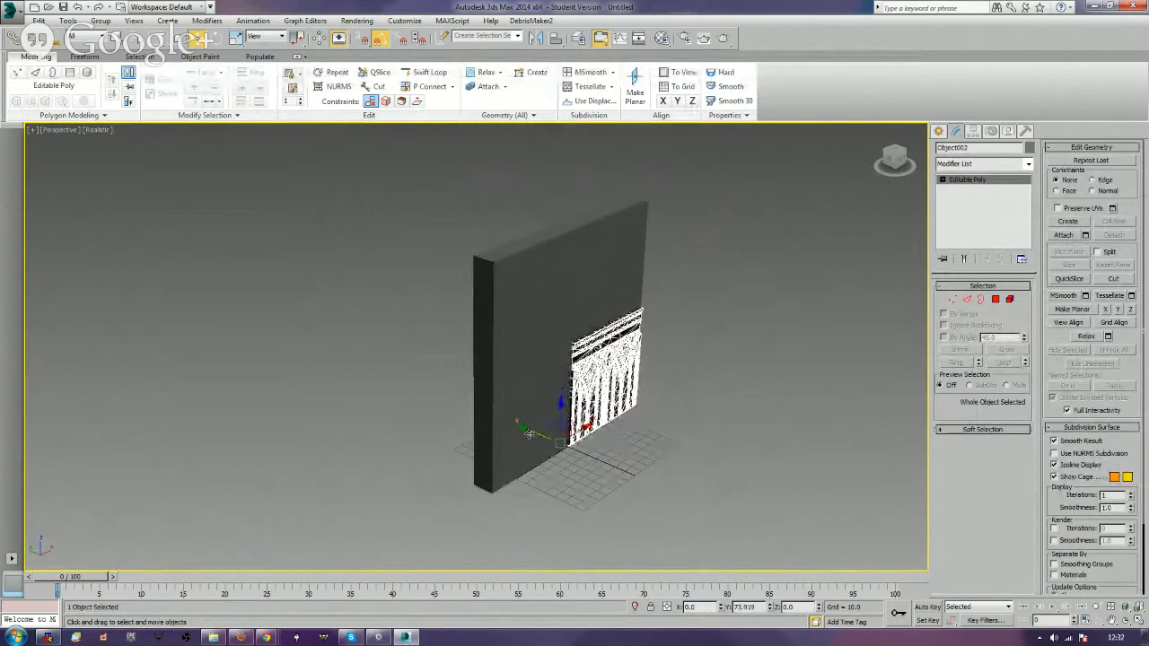
Clone the panel once as a Copy along X to about -100, covering the wall's other half, and deselect it.
{"action": "middle_click_drag", "start_coordinate": [704, 433], "coordinate": [619, 429], "text": "alt"}
{"action": "middle_click_drag", "start_coordinate": [535, 430], "coordinate": [655, 474]}
{"action": "scroll", "coordinate": [656, 473], "scroll_direction": "down", "scroll_amount": 3}
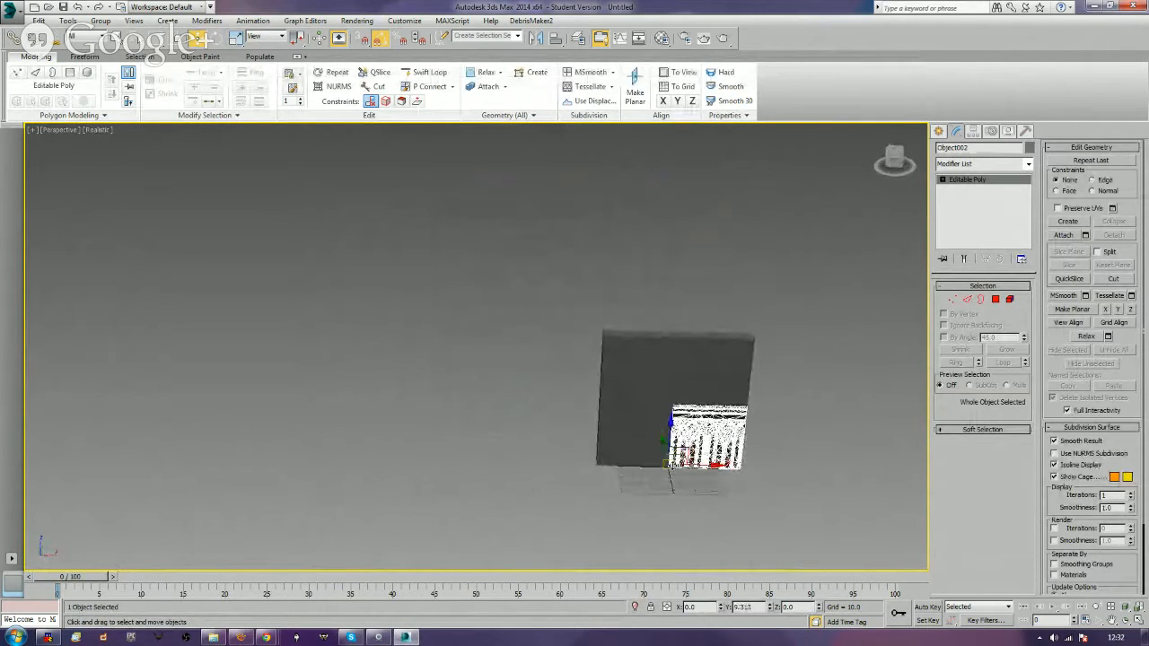
{"action": "scroll", "coordinate": [664, 466], "scroll_direction": "up", "scroll_amount": 5}
{"action": "scroll", "coordinate": [679, 466], "scroll_direction": "up", "scroll_amount": 4}
{"action": "middle_click_drag", "start_coordinate": [678, 465], "coordinate": [796, 485]}
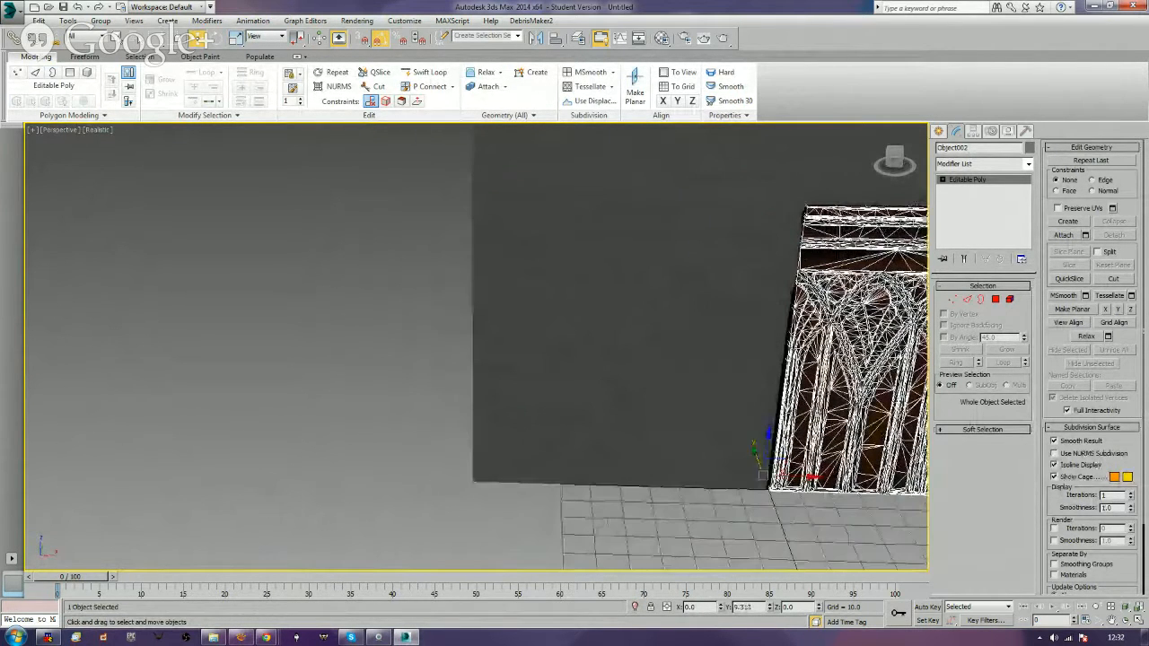
{"action": "left_click", "coordinate": [687, 469]}
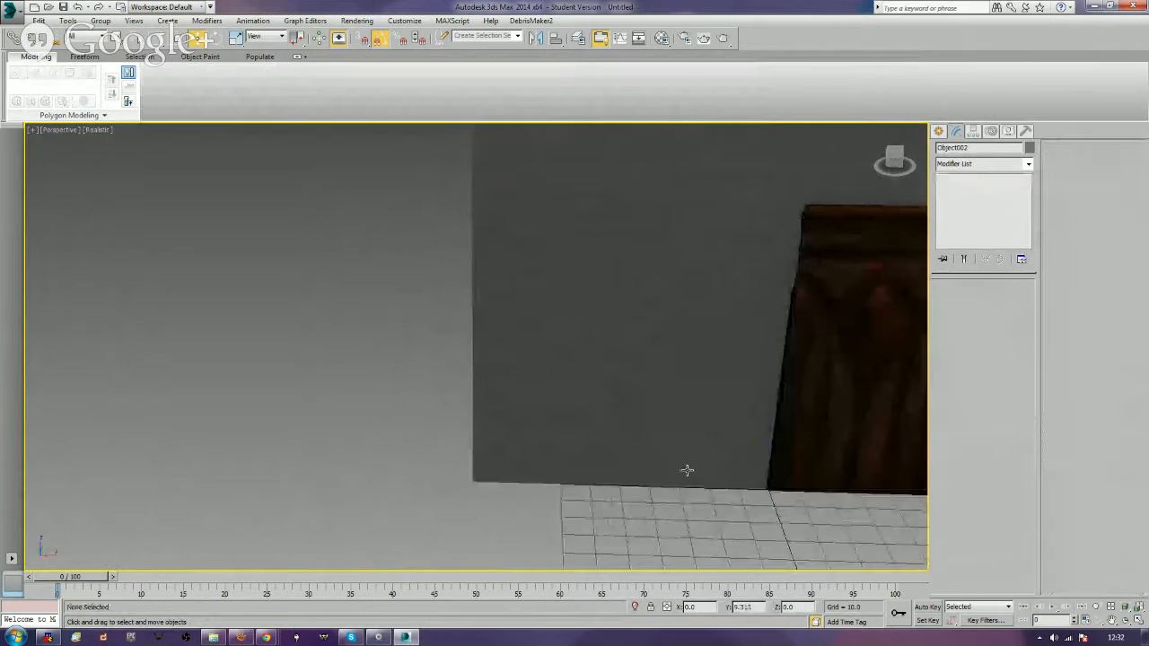
{"action": "left_click", "coordinate": [808, 467]}
{"action": "mouse_move", "coordinate": [767, 474]}
{"action": "left_mouse_down", "text": "shift"}
{"action": "mouse_move", "coordinate": [456, 472]}
{"action": "mouse_move", "coordinate": [477, 471]}
{"action": "left_mouse_up", "text": "shift"}
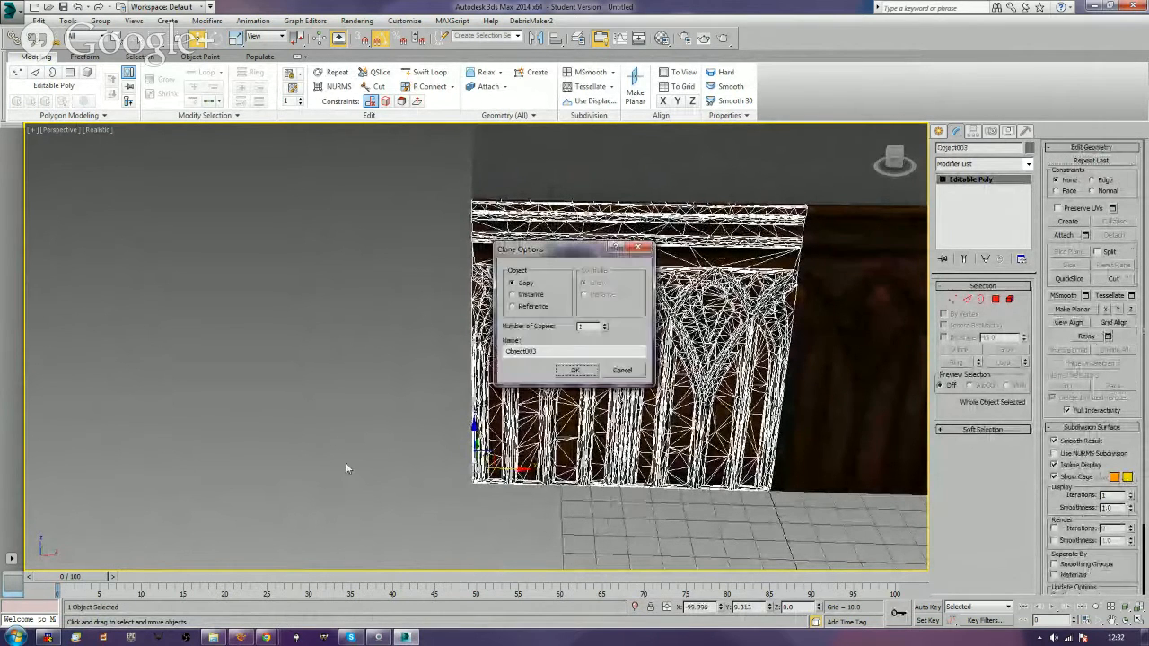
{"action": "left_click", "coordinate": [575, 370]}
{"action": "left_click", "coordinate": [399, 411]}
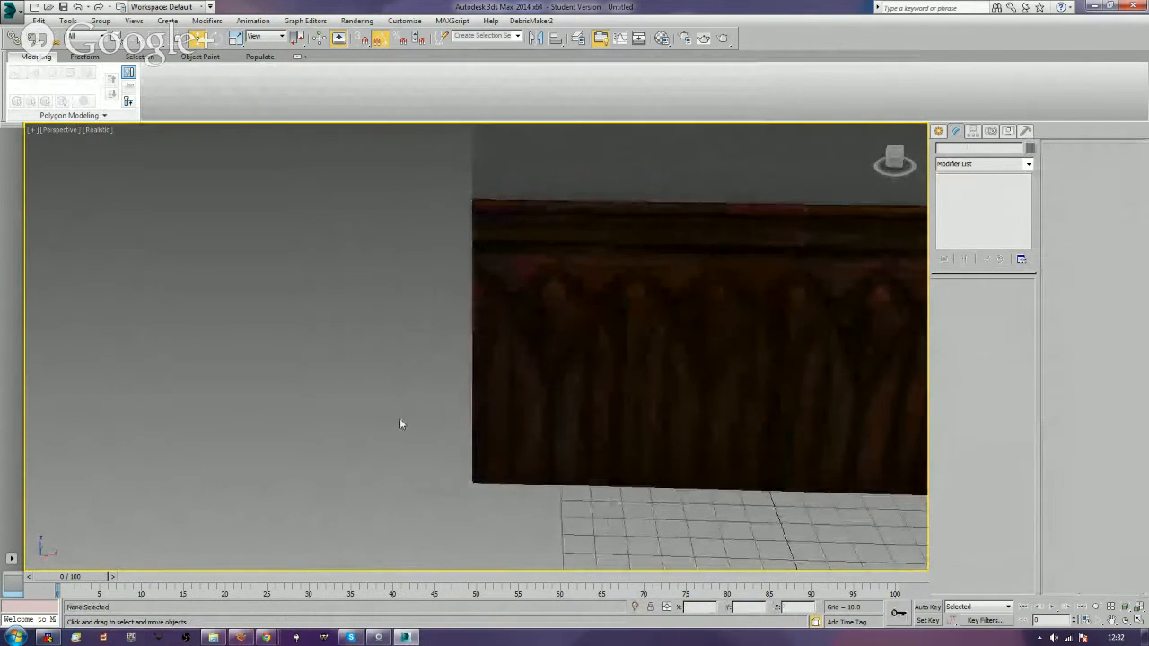
Save the scene as wallwork1 in the scenes folder.
{"action": "middle_click_drag", "start_coordinate": [399, 422], "coordinate": [642, 496], "text": "alt"}
{"action": "key", "text": "ctrl+s"}
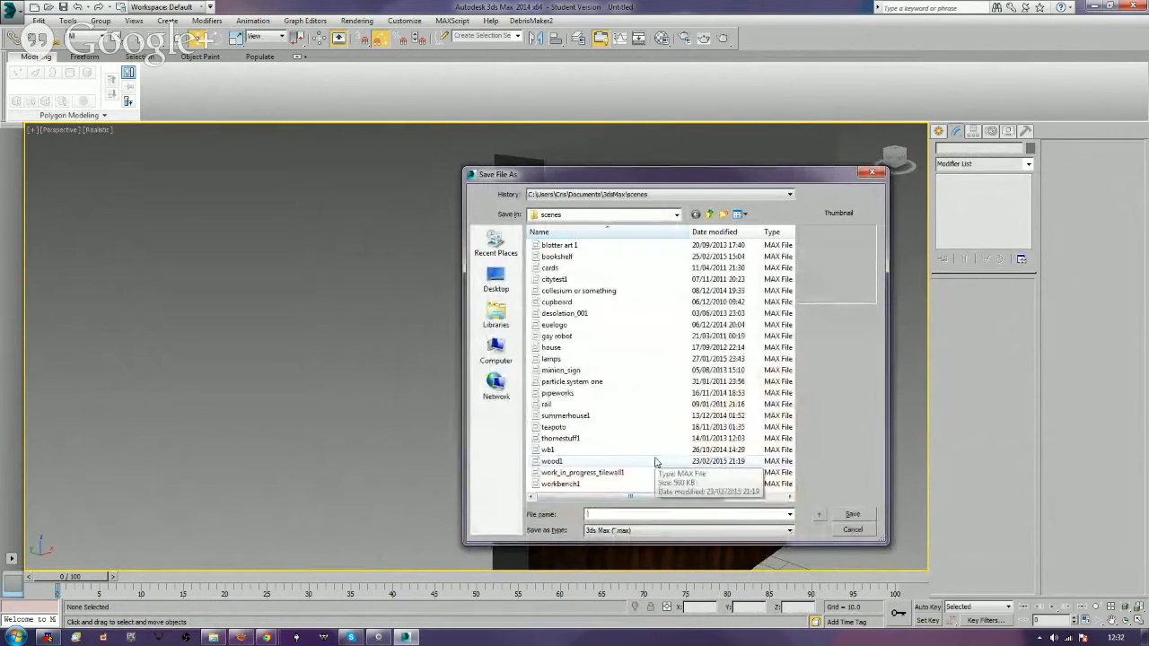
{"action": "type", "text": "wallwood1"}
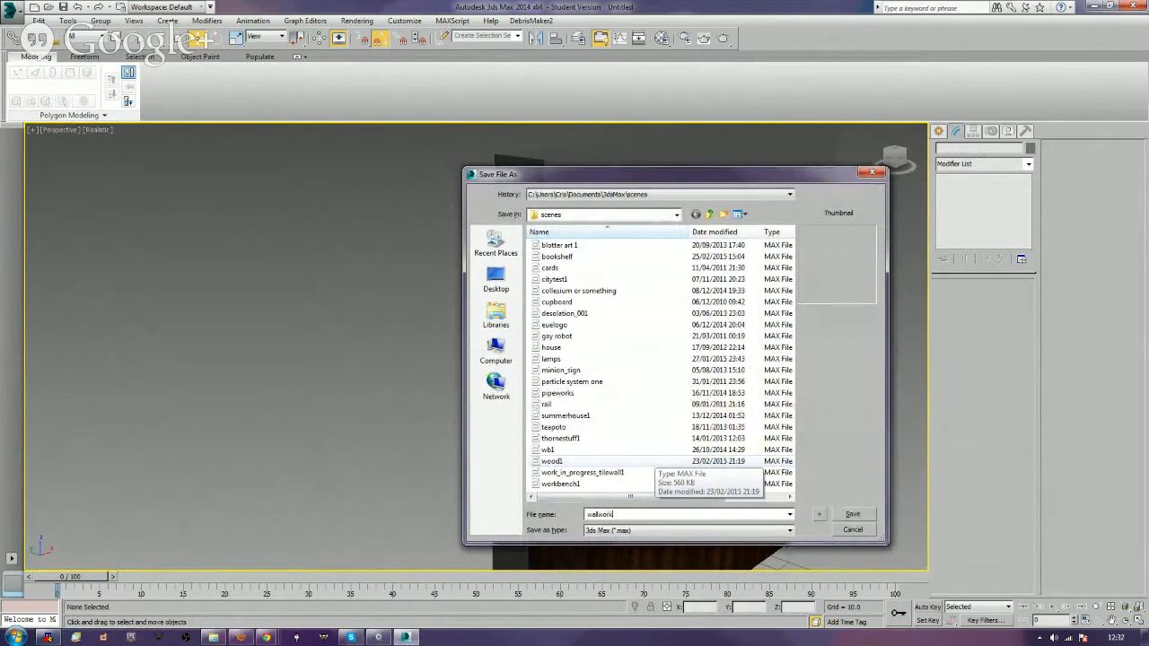
{"action": "key", "text": "Return"}
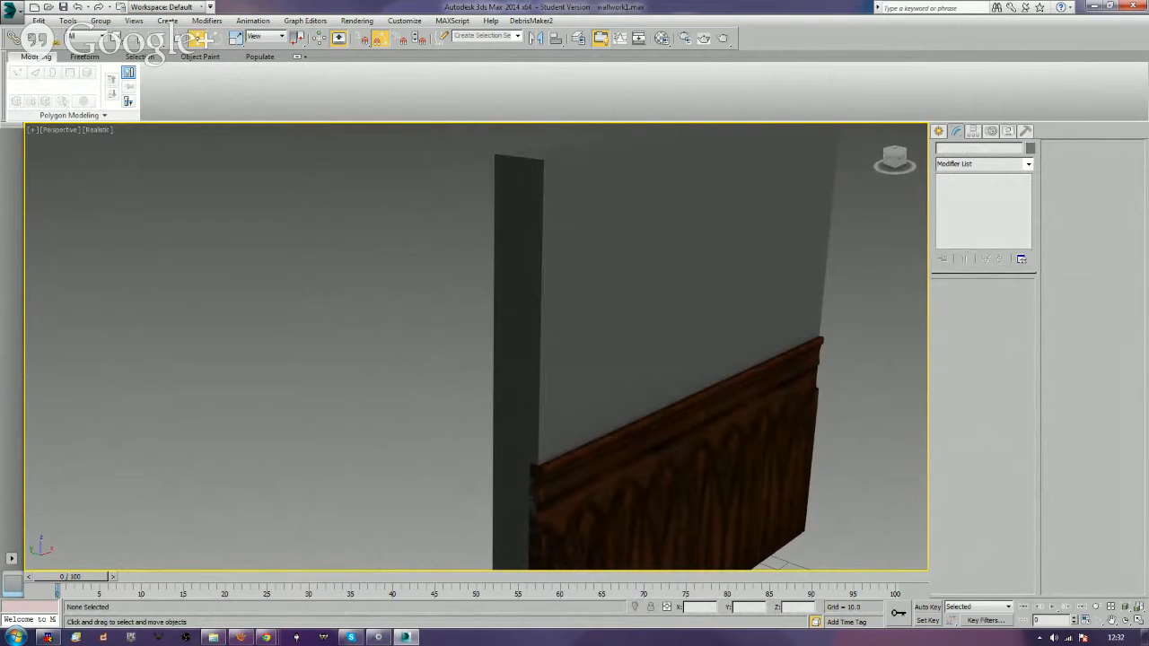
Switch to XnView and examine the Wall_OrnatePalma_PBR, wall_marbleinsetsquares_basic and wall_sardiniadamaged_basic textures for the upper wall.
{"action": "left_click_drag", "start_coordinate": [1147, 148], "coordinate": [729, 118]}
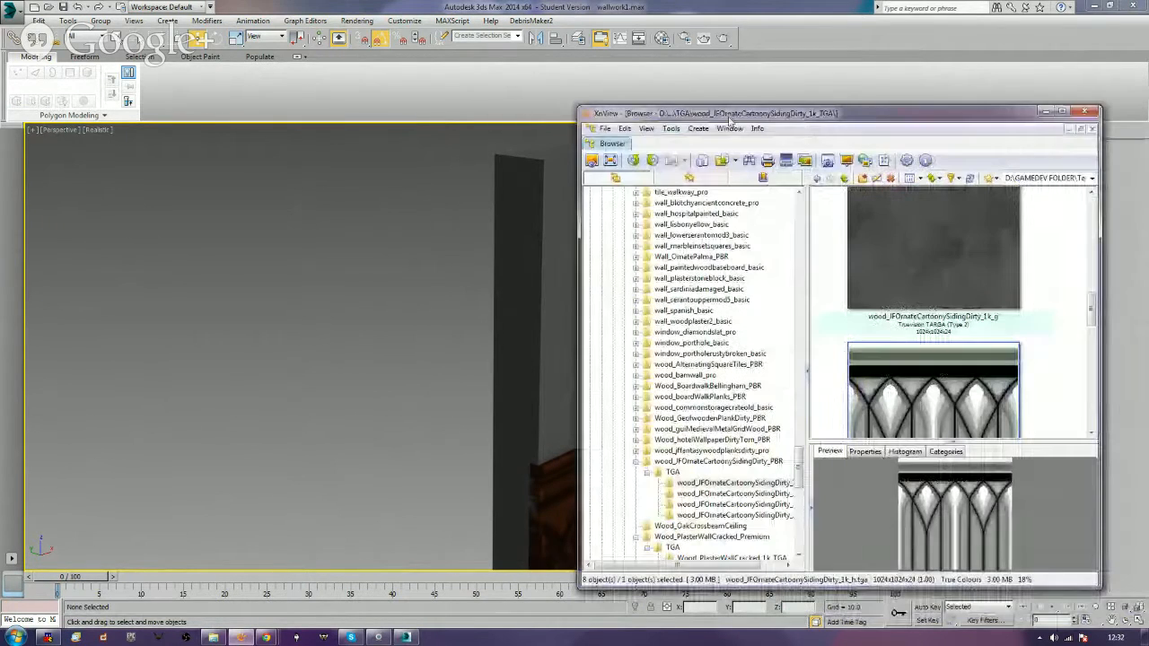
{"action": "left_click", "coordinate": [691, 256]}
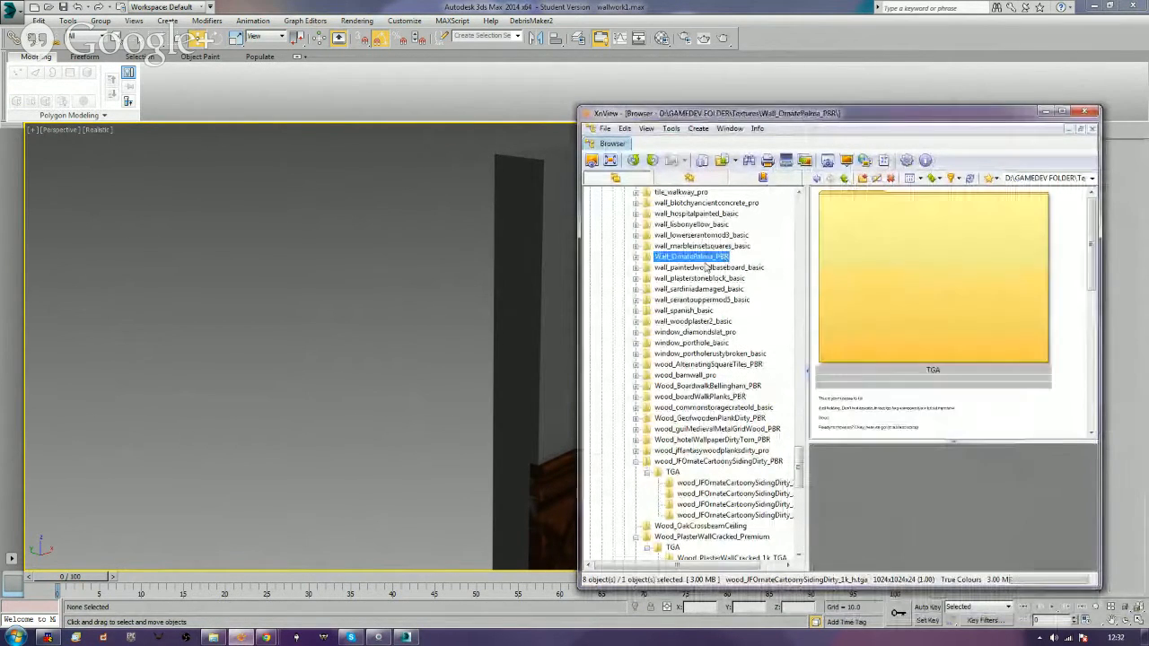
{"action": "double_click", "coordinate": [864, 294]}
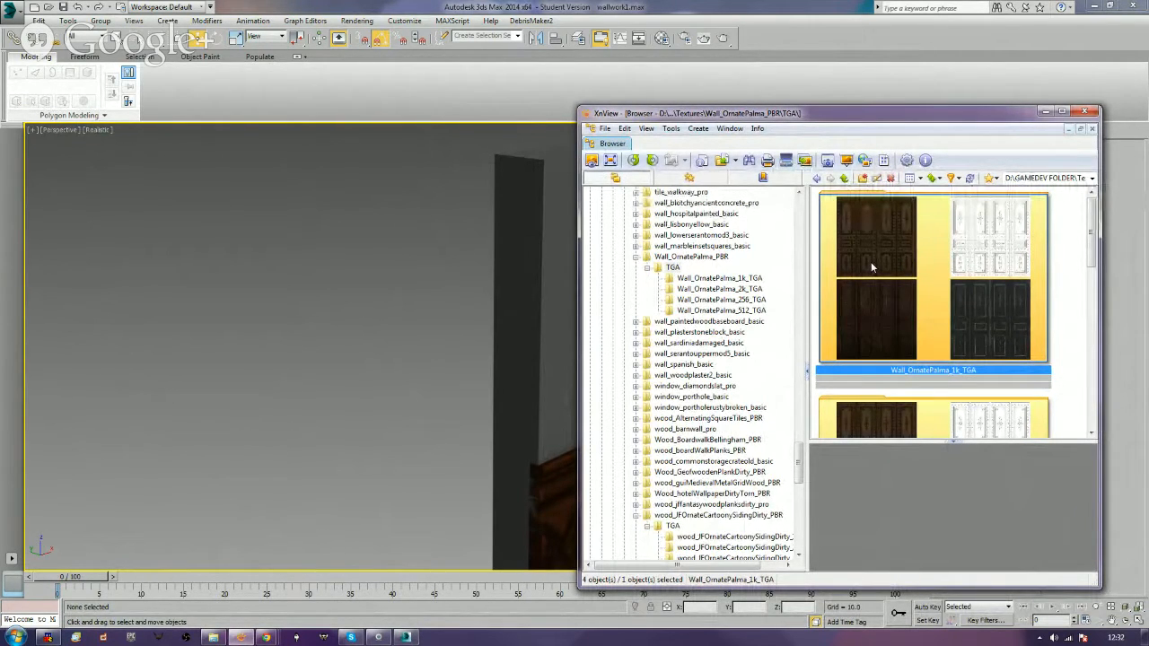
{"action": "double_click", "coordinate": [707, 248]}
{"action": "left_click", "coordinate": [675, 256]}
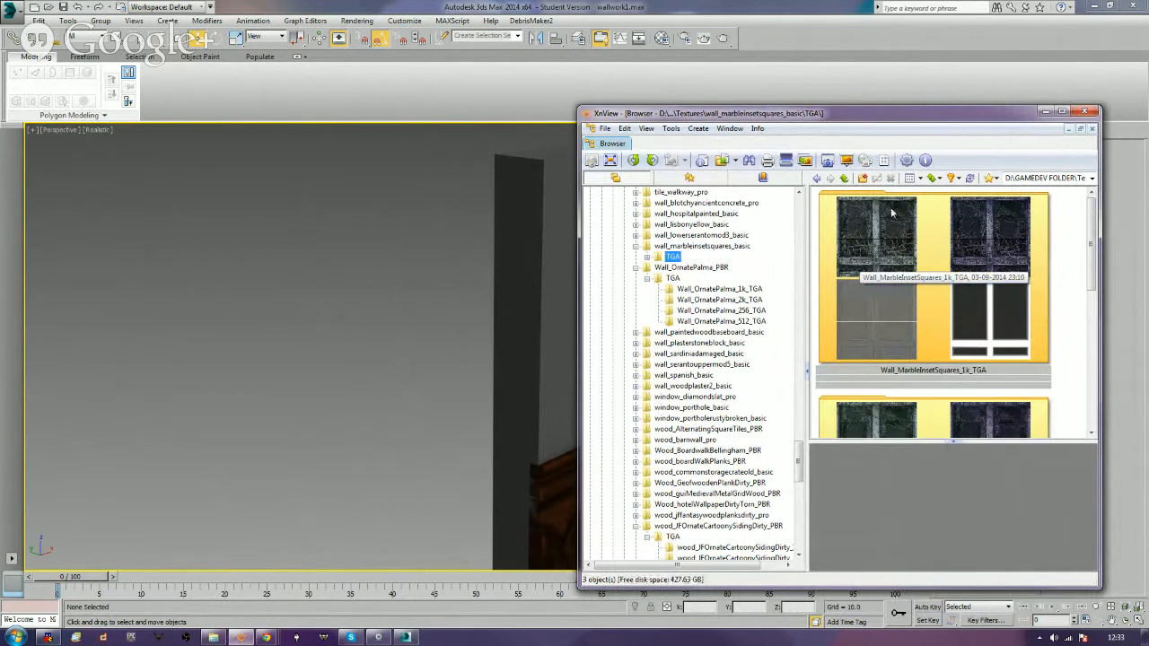
{"action": "double_click", "coordinate": [681, 354]}
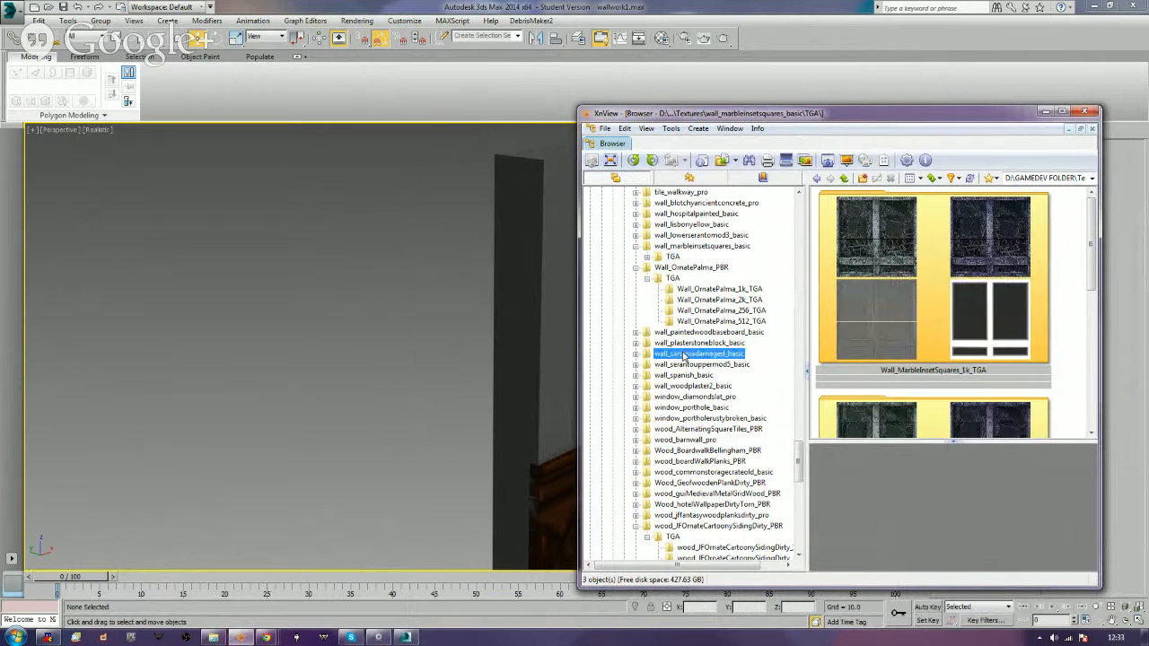
{"action": "left_click", "coordinate": [672, 364]}
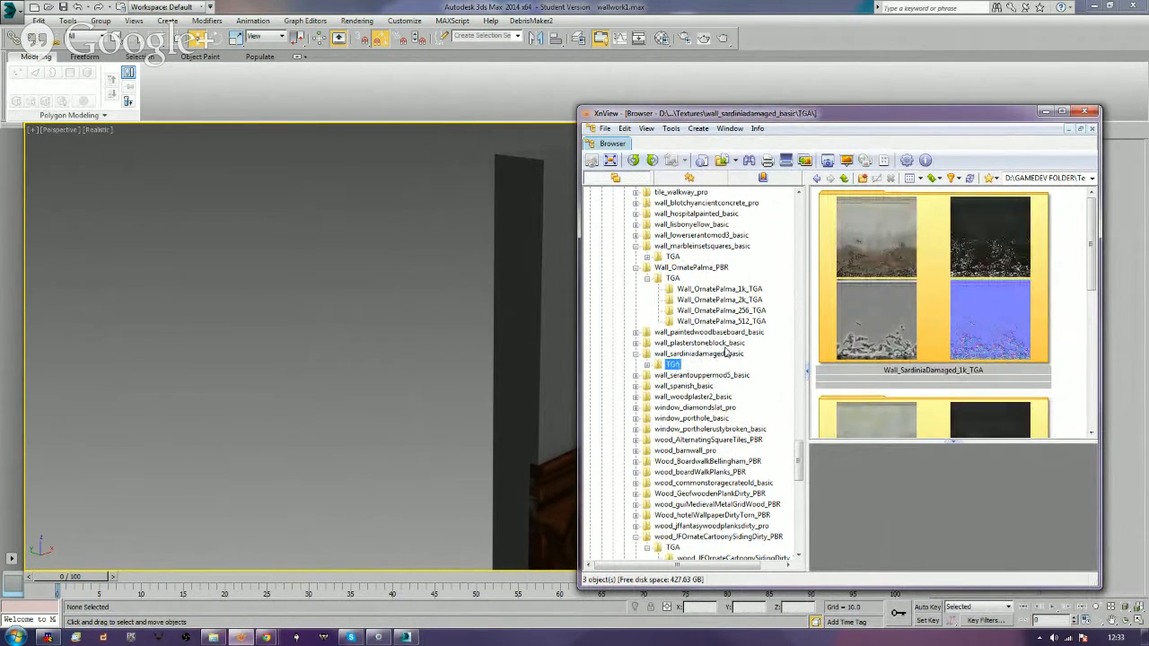
Examine the tile_julbrokenbluebeige_pro and tile_squares_pro textures, including the tile squares' 1k TGA set.
{"action": "scroll", "coordinate": [706, 412], "scroll_direction": "up", "scroll_amount": 1}
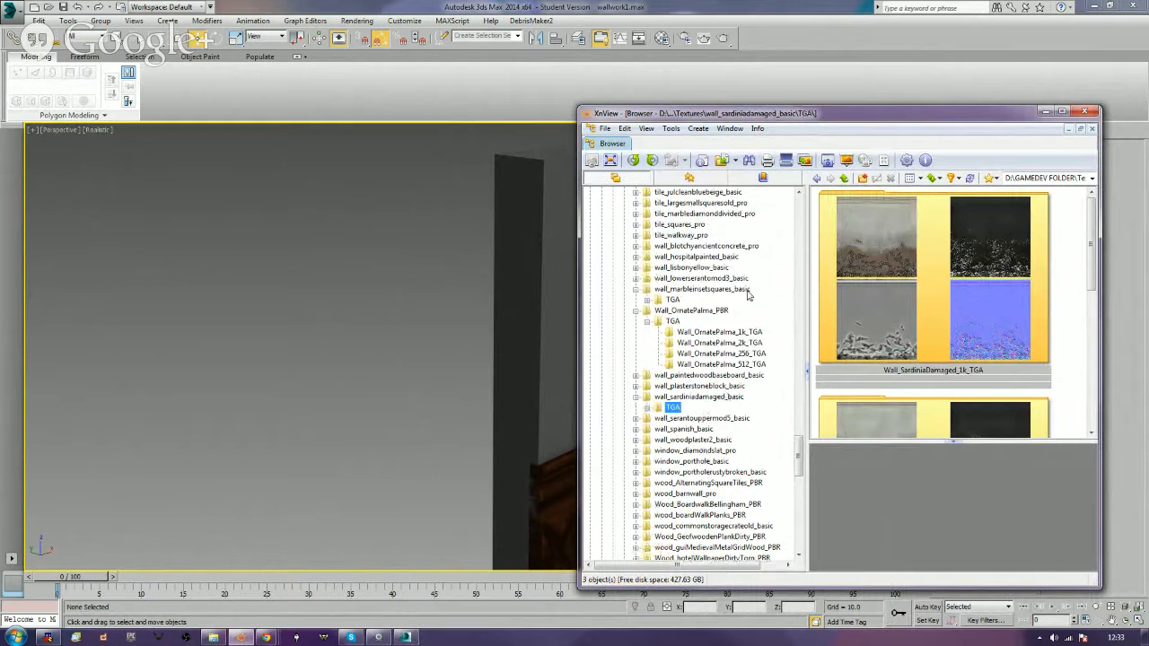
{"action": "scroll", "coordinate": [701, 273], "scroll_direction": "up", "scroll_amount": 2}
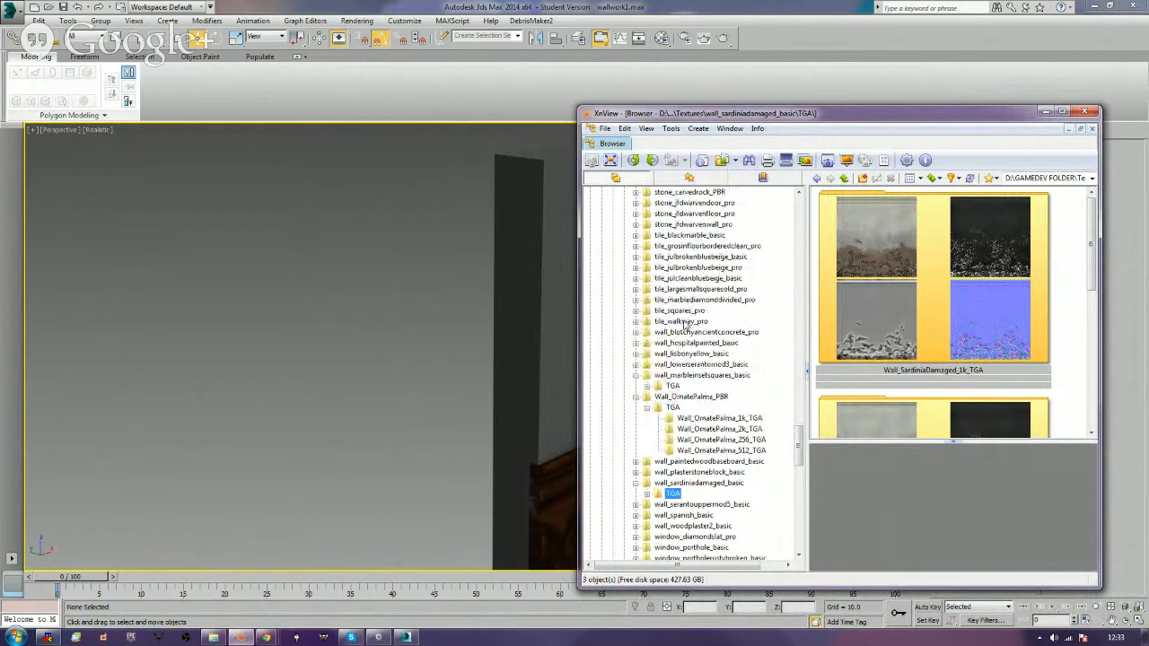
{"action": "left_click", "coordinate": [700, 268]}
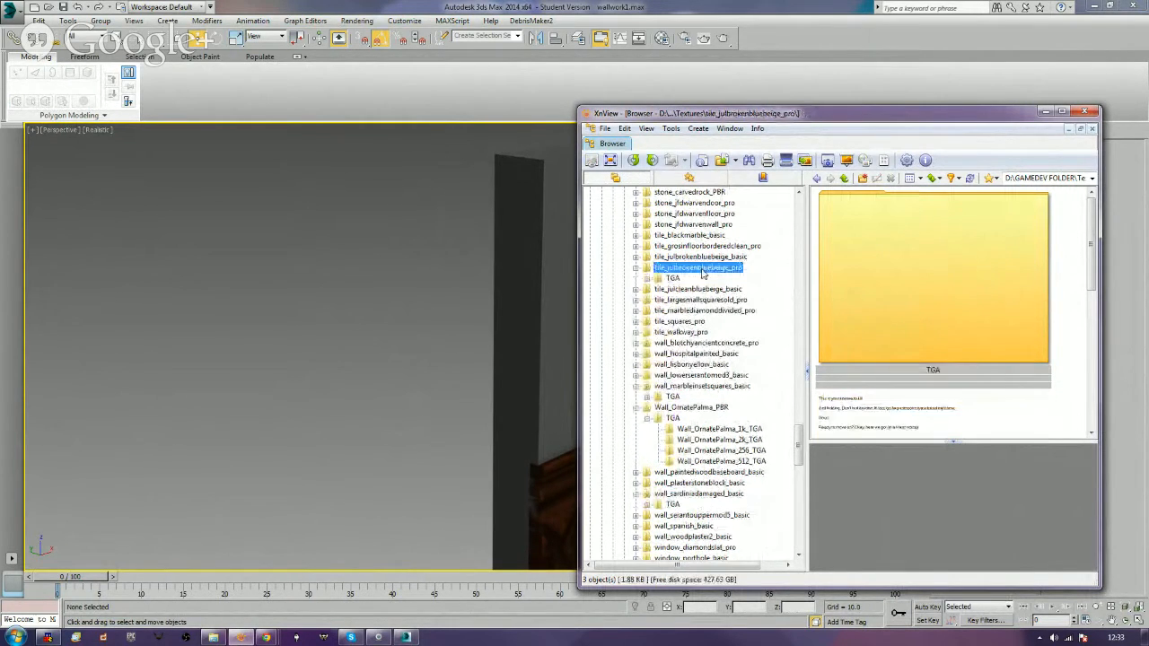
{"action": "left_click", "coordinate": [671, 279]}
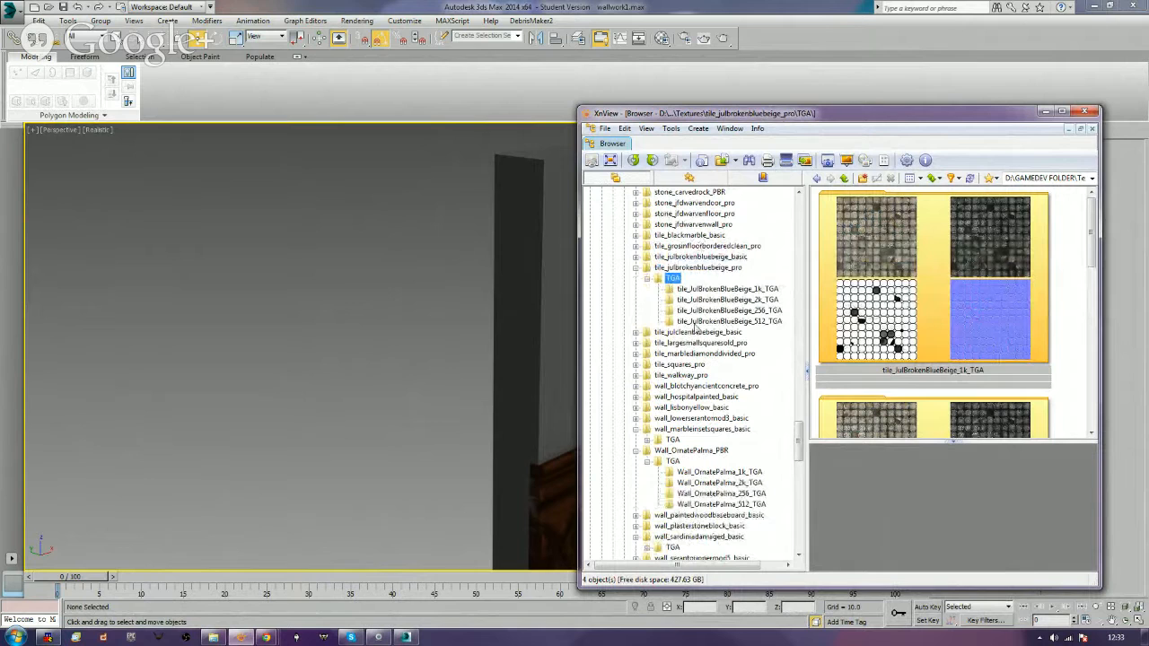
{"action": "left_click", "coordinate": [680, 364]}
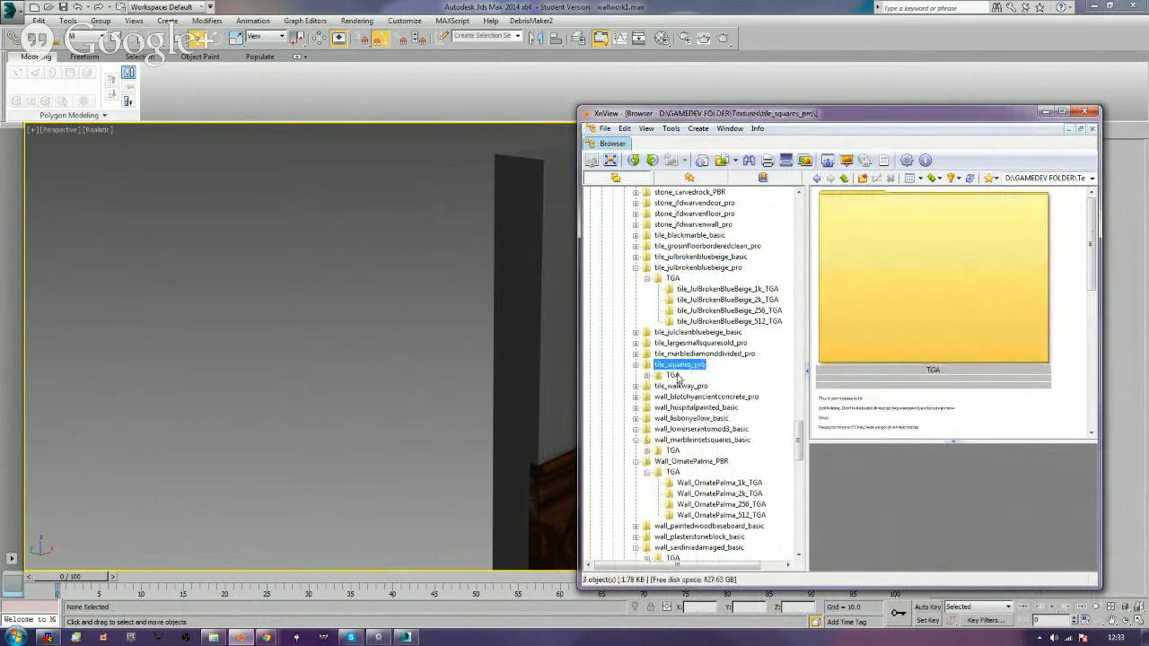
{"action": "left_click", "coordinate": [673, 375]}
{"action": "left_click", "coordinate": [705, 387]}
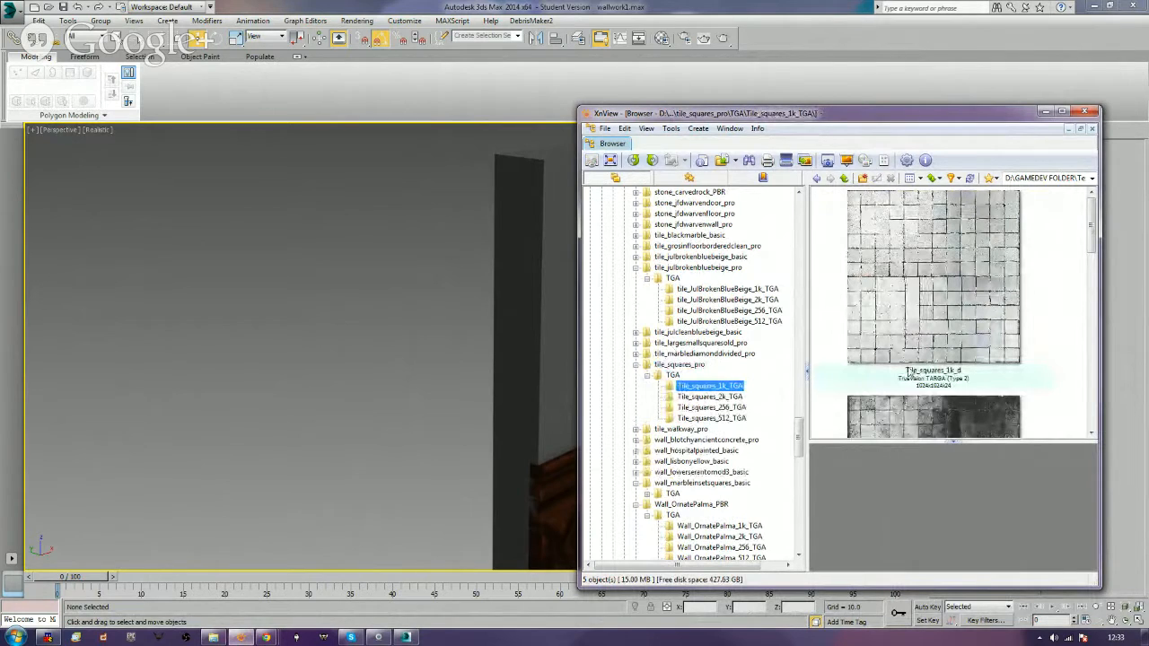
Examine the stone_jfdwarvenfloor_pro and stone_carvedrock_basic textures, and move the image browser off the 3ds Max window.
{"action": "left_click", "coordinate": [713, 215]}
{"action": "left_click", "coordinate": [671, 225]}
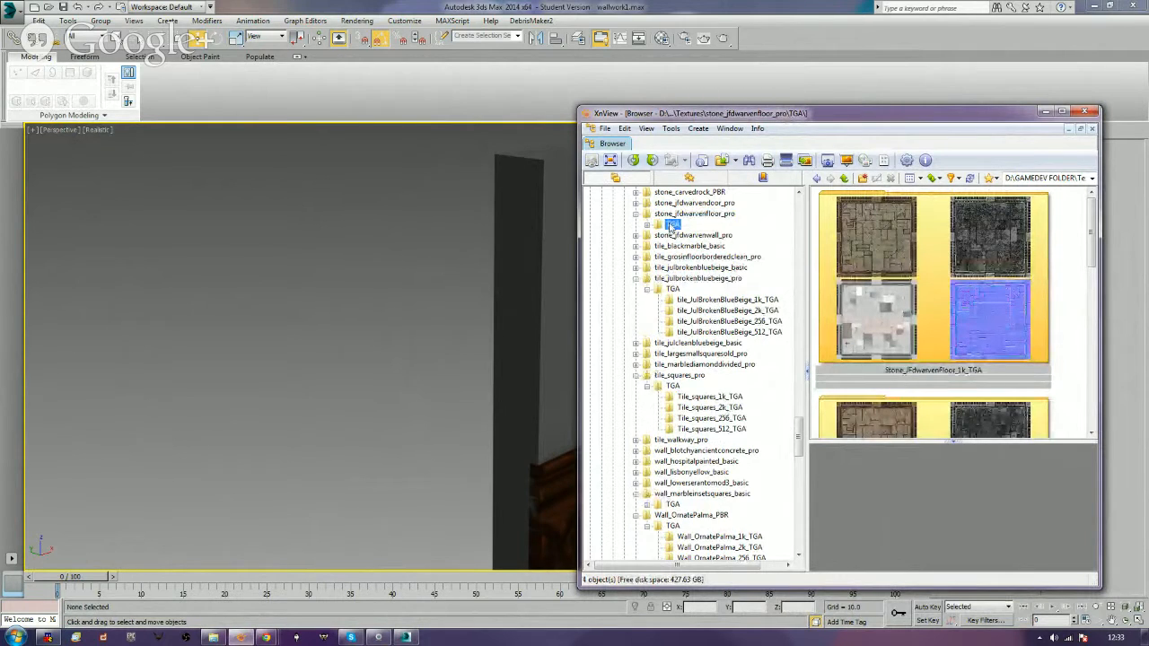
{"action": "scroll", "coordinate": [671, 226], "scroll_direction": "up", "scroll_amount": 4}
{"action": "left_click", "coordinate": [702, 311]}
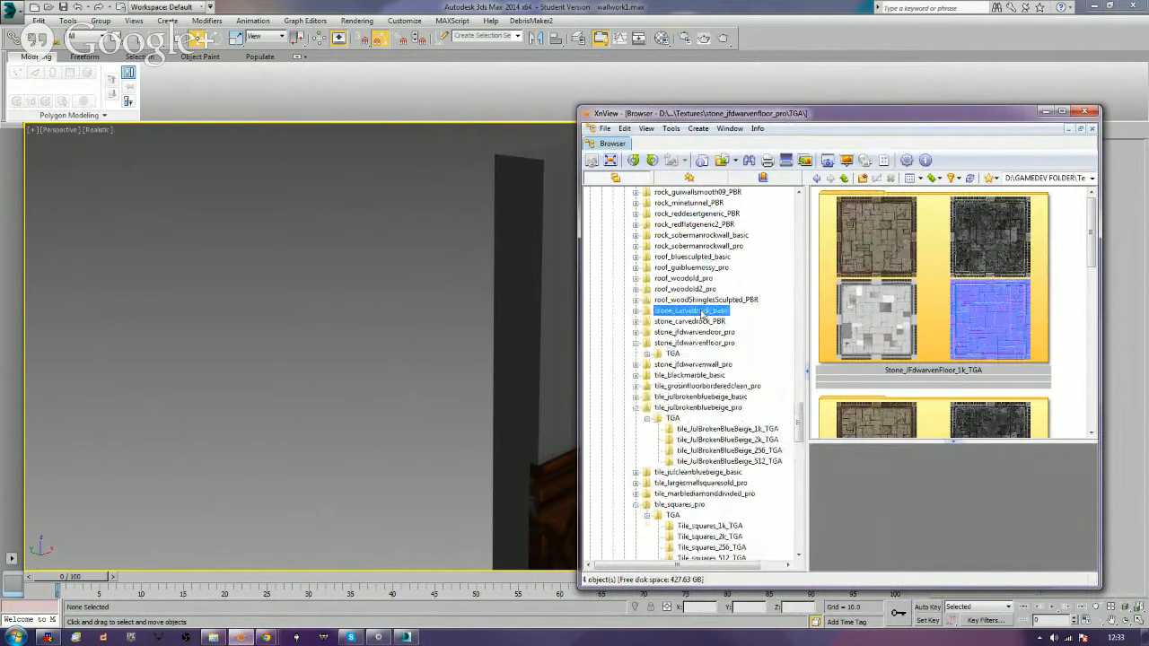
{"action": "left_click", "coordinate": [672, 321]}
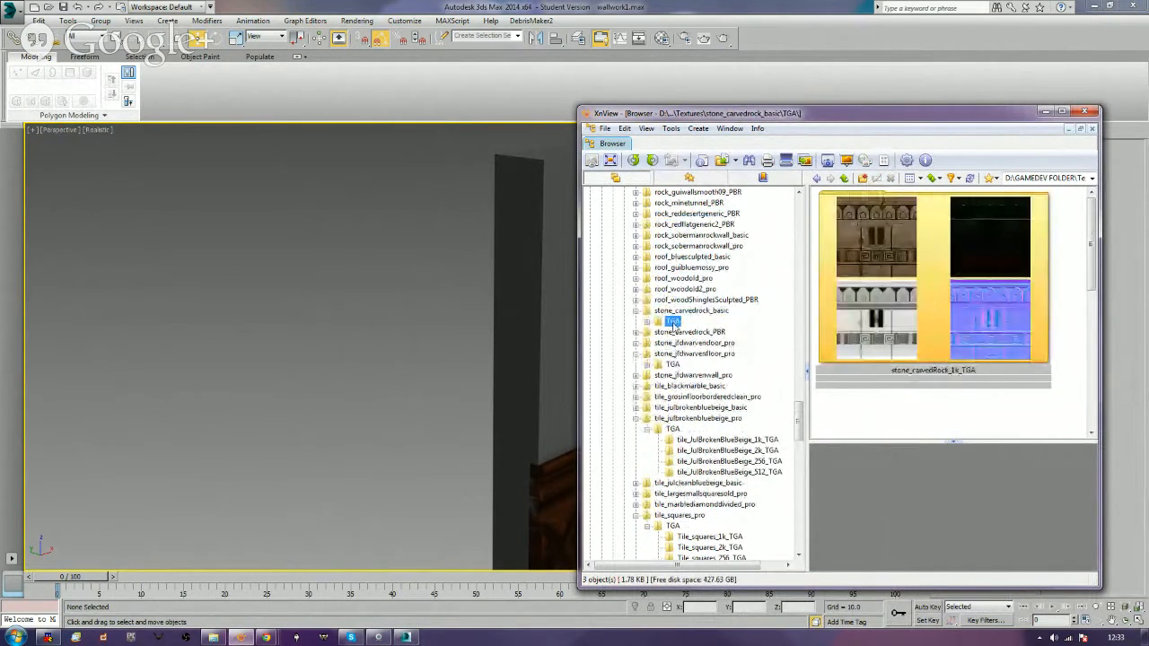
{"action": "left_click", "coordinate": [673, 322]}
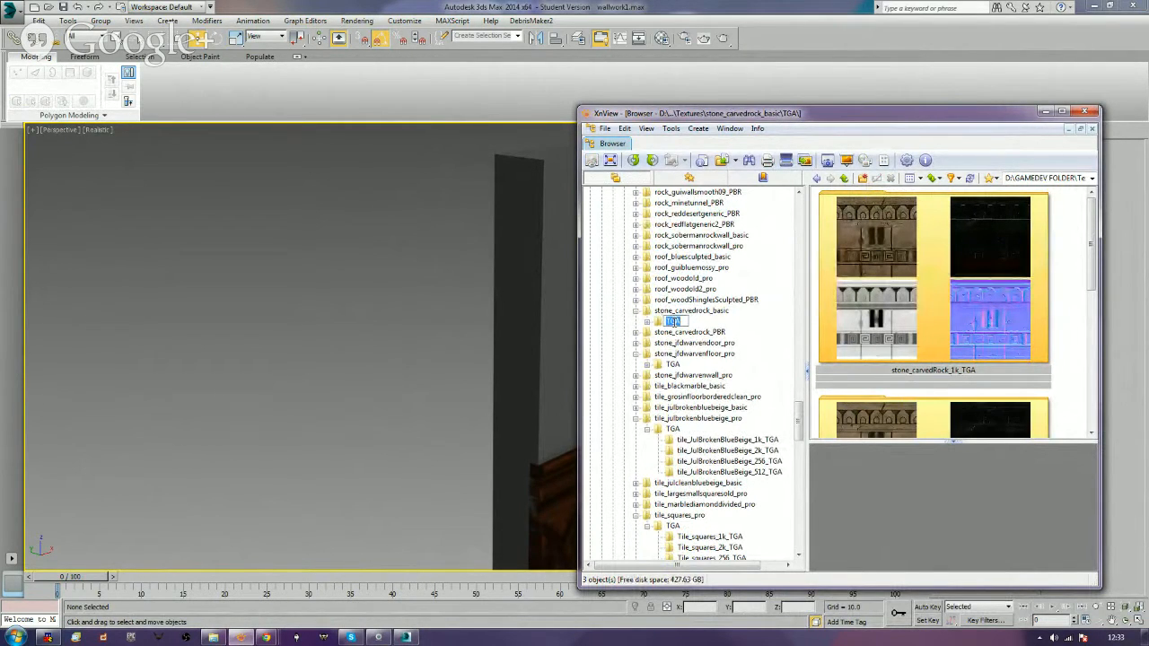
{"action": "left_click_drag", "start_coordinate": [839, 117], "coordinate": [1147, 99]}
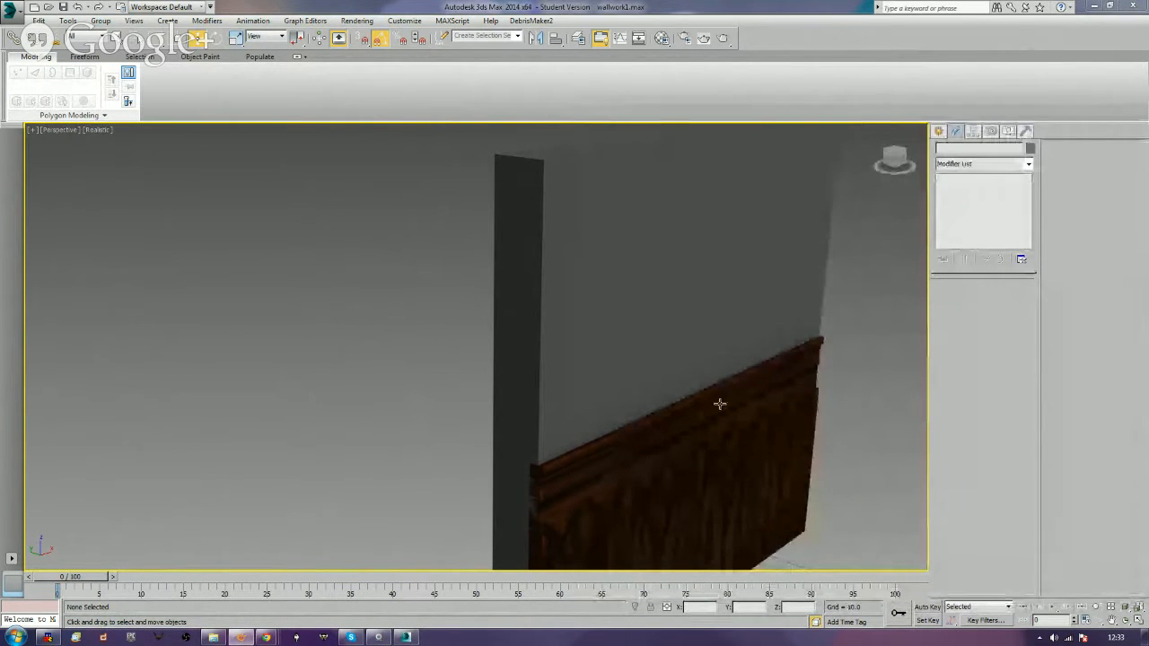
Detach the 64 front polygons of the wall's upper right half as topwall_01 and leave polygon editing.
{"action": "scroll", "coordinate": [709, 397], "scroll_direction": "up", "scroll_amount": 2}
{"action": "left_click", "coordinate": [679, 328]}
{"action": "middle_click_drag", "start_coordinate": [775, 328], "coordinate": [672, 355], "text": "alt"}
{"action": "scroll", "coordinate": [731, 367], "scroll_direction": "down", "scroll_amount": 2}
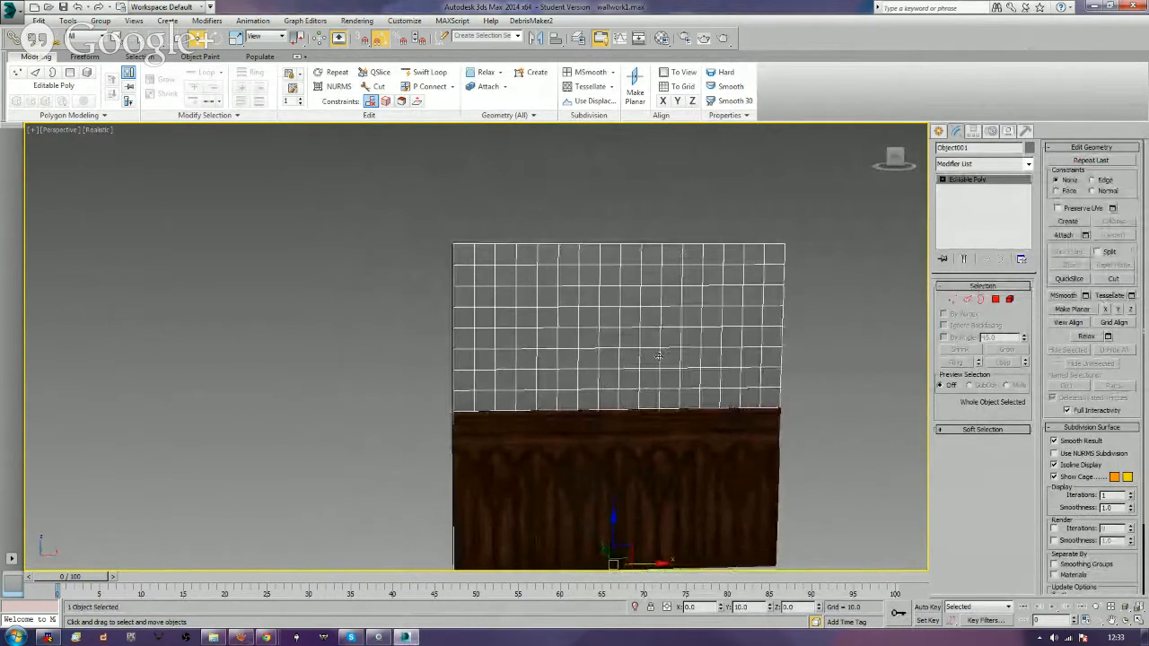
{"action": "left_click", "coordinate": [995, 299]}
{"action": "left_click_drag", "start_coordinate": [843, 191], "coordinate": [629, 433]}
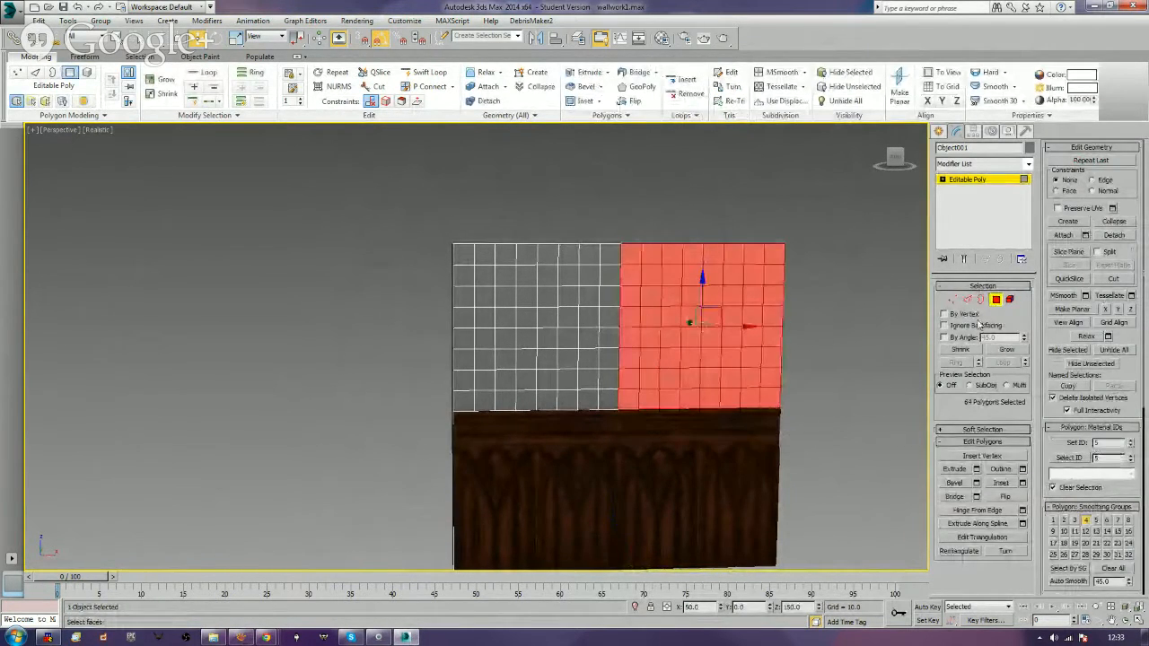
{"action": "left_click", "coordinate": [1114, 235]}
{"action": "type", "text": "topwall_"}
{"action": "key", "text": "Return"}
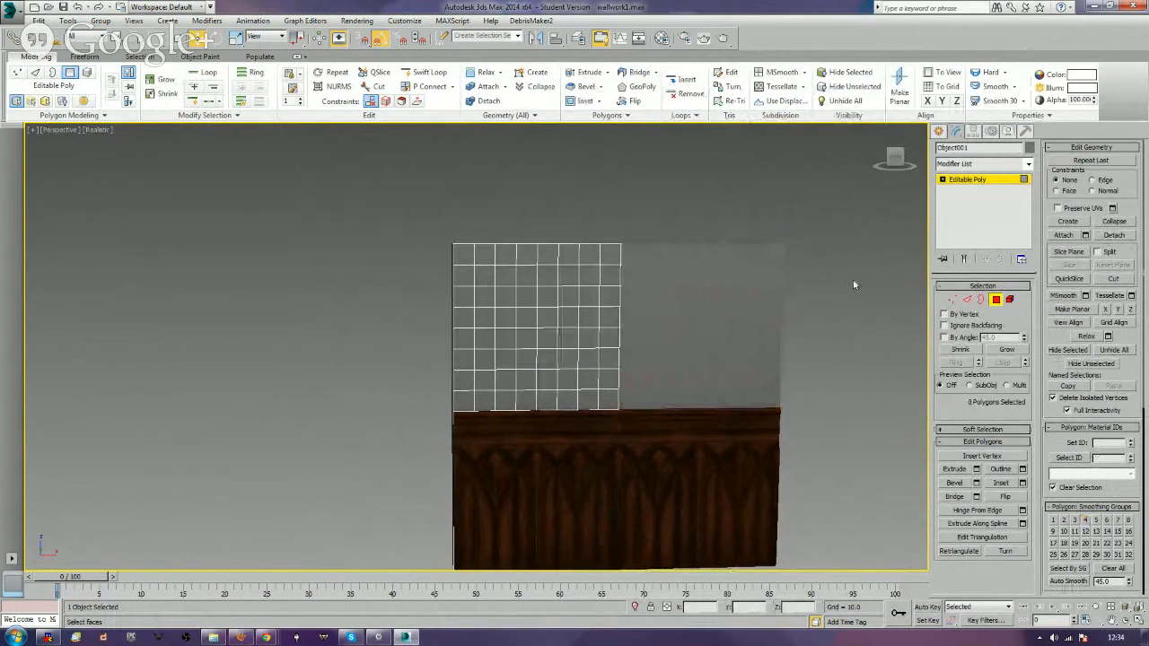
{"action": "left_click", "coordinate": [995, 299]}
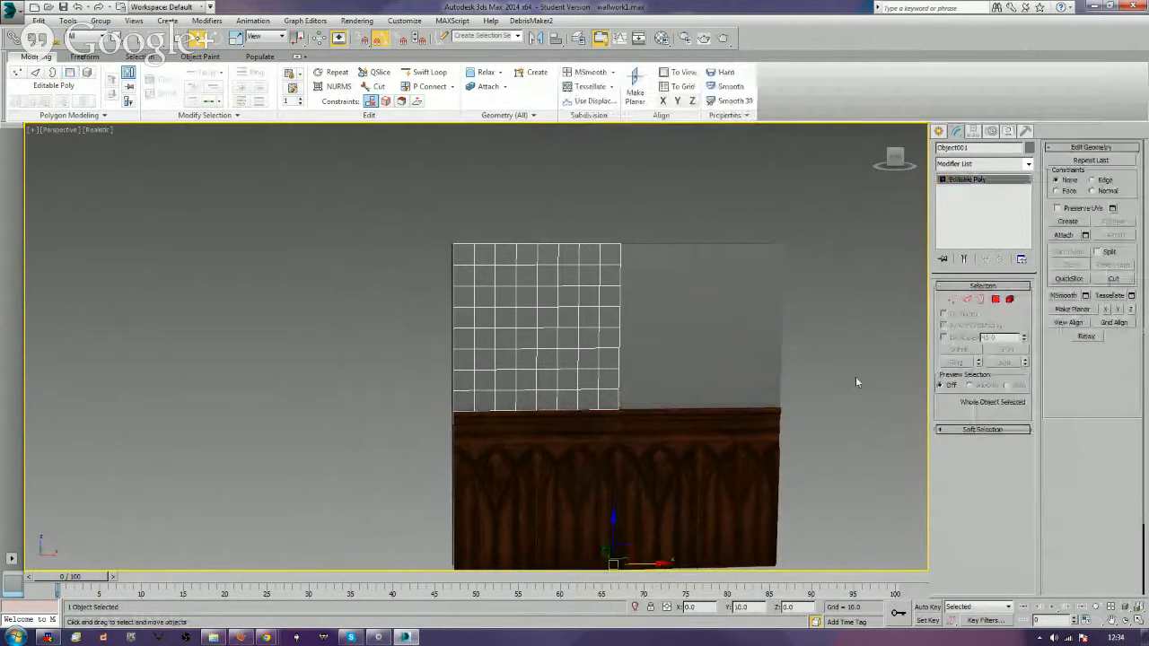
Apply the carved rock texture to the detached topwall_01 section and deselect it.
{"action": "left_click", "coordinate": [855, 376]}
{"action": "left_click", "coordinate": [736, 348]}
{"action": "middle_click_drag", "start_coordinate": [736, 348], "coordinate": [761, 385], "text": "alt"}
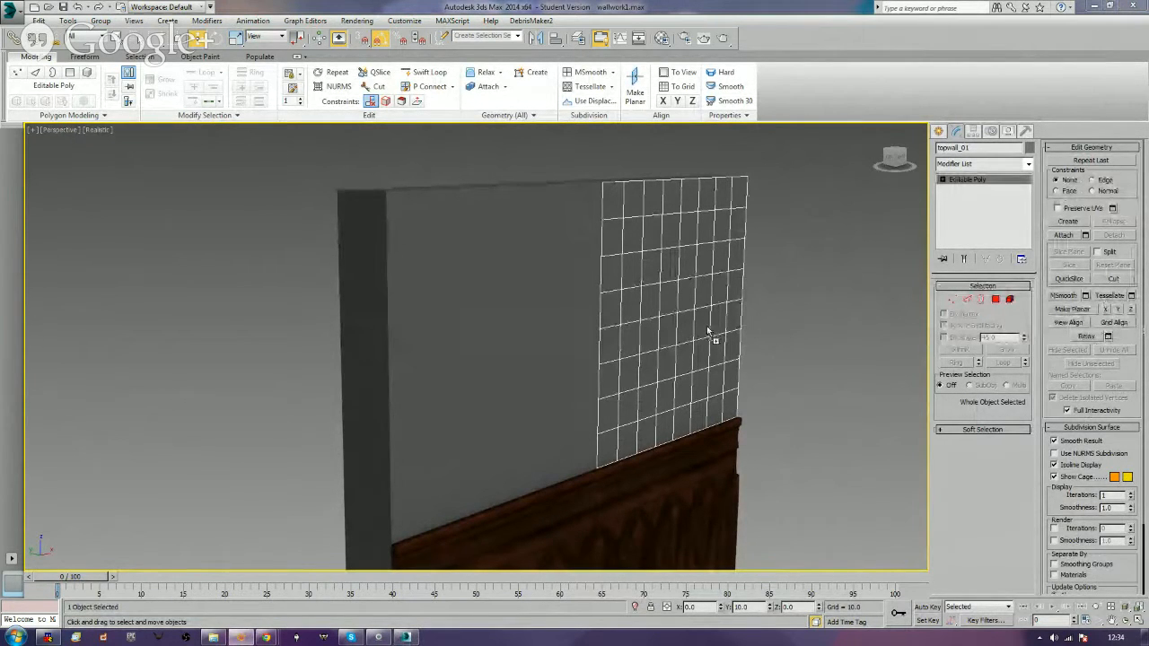
{"action": "left_click_drag", "start_coordinate": [707, 331], "coordinate": [706, 324]}
{"action": "left_click", "coordinate": [805, 314]}
{"action": "mouse_move", "coordinate": [799, 336]}
{"action": "middle_mouse_down", "text": "alt"}
{"action": "mouse_move", "coordinate": [759, 326]}
{"action": "mouse_move", "coordinate": [740, 338]}
{"action": "mouse_move", "coordinate": [781, 337]}
{"action": "middle_mouse_up", "text": "alt"}
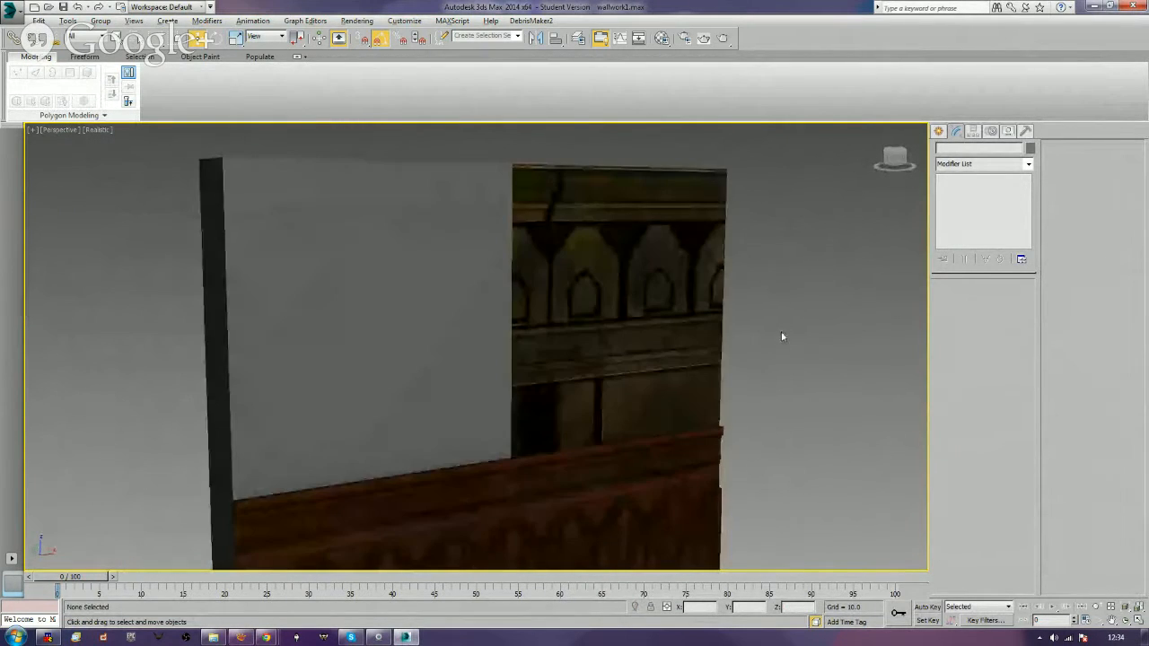
Tessellate the textured topwall_01 section four times to give it a dense mesh, and deselect it.
{"action": "left_click", "coordinate": [655, 386]}
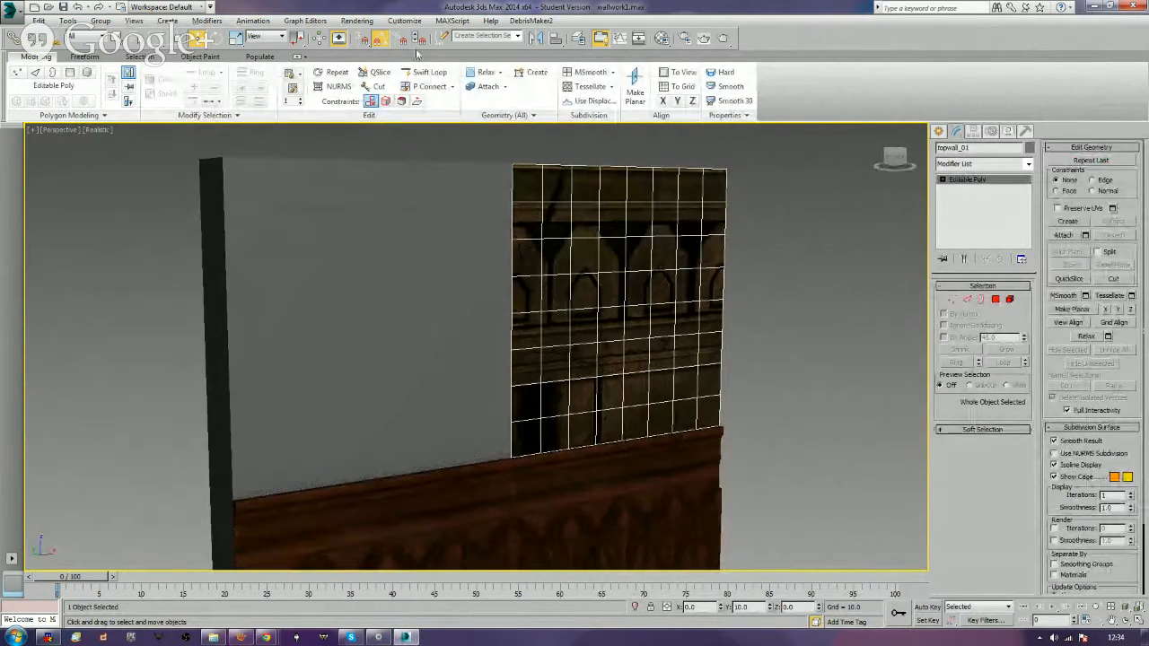
{"action": "left_click", "coordinate": [583, 87]}
{"action": "left_click", "coordinate": [583, 87]}
{"action": "left_click", "coordinate": [583, 87]}
{"action": "left_click", "coordinate": [584, 87]}
{"action": "left_click", "coordinate": [887, 311]}
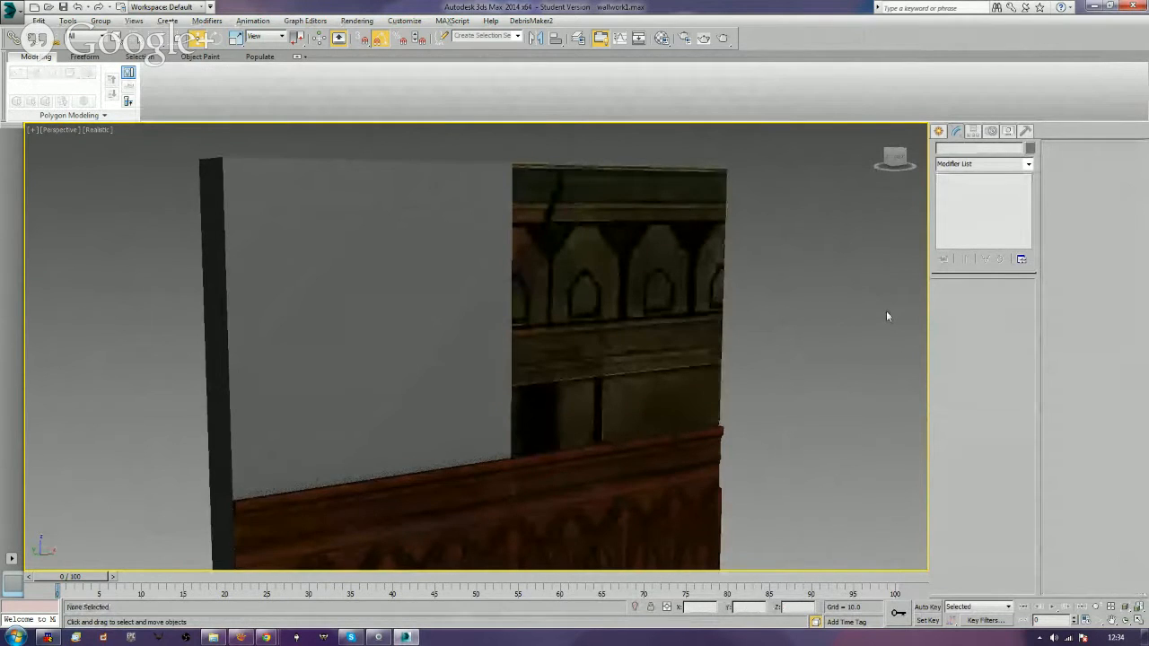
{"action": "middle_click_drag", "start_coordinate": [818, 330], "coordinate": [854, 341]}
Add a UVW Map modifier with planar mapping to the tessellated topwall_01 section.
{"action": "left_click", "coordinate": [700, 355]}
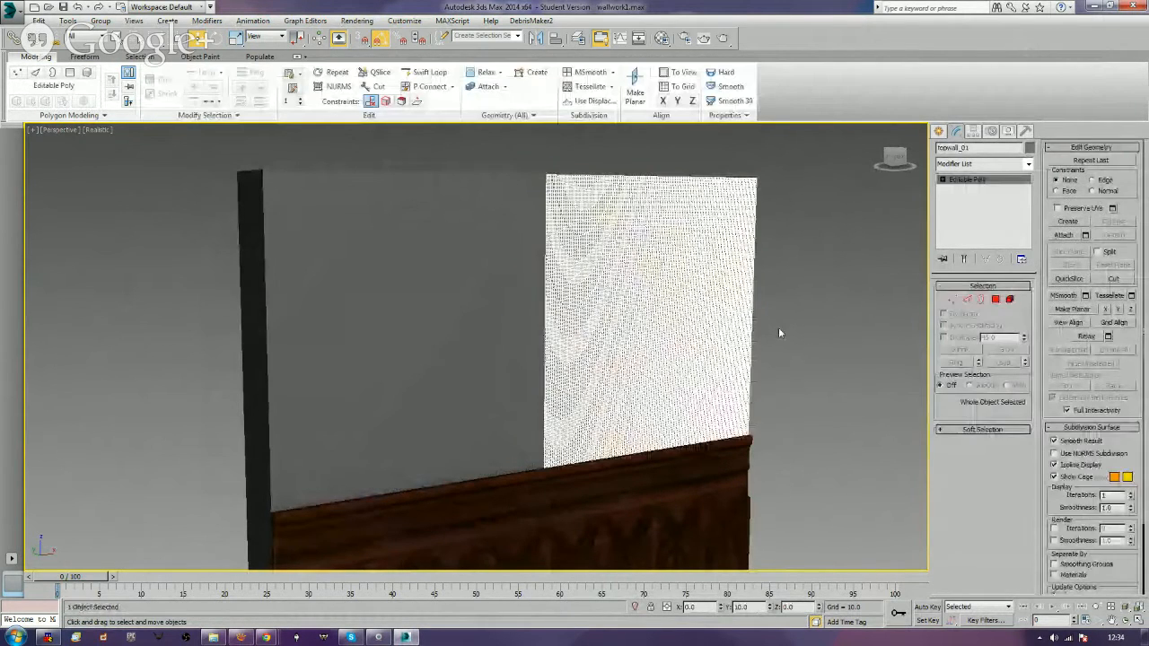
{"action": "left_click", "coordinate": [994, 165]}
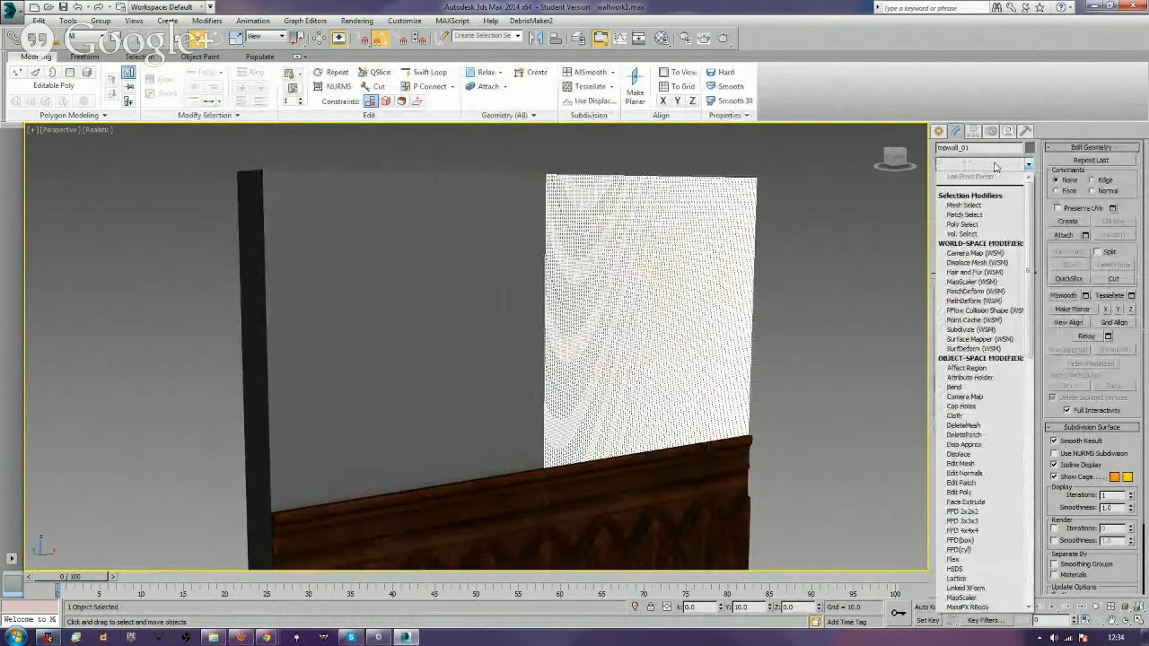
{"action": "key", "text": "u"}
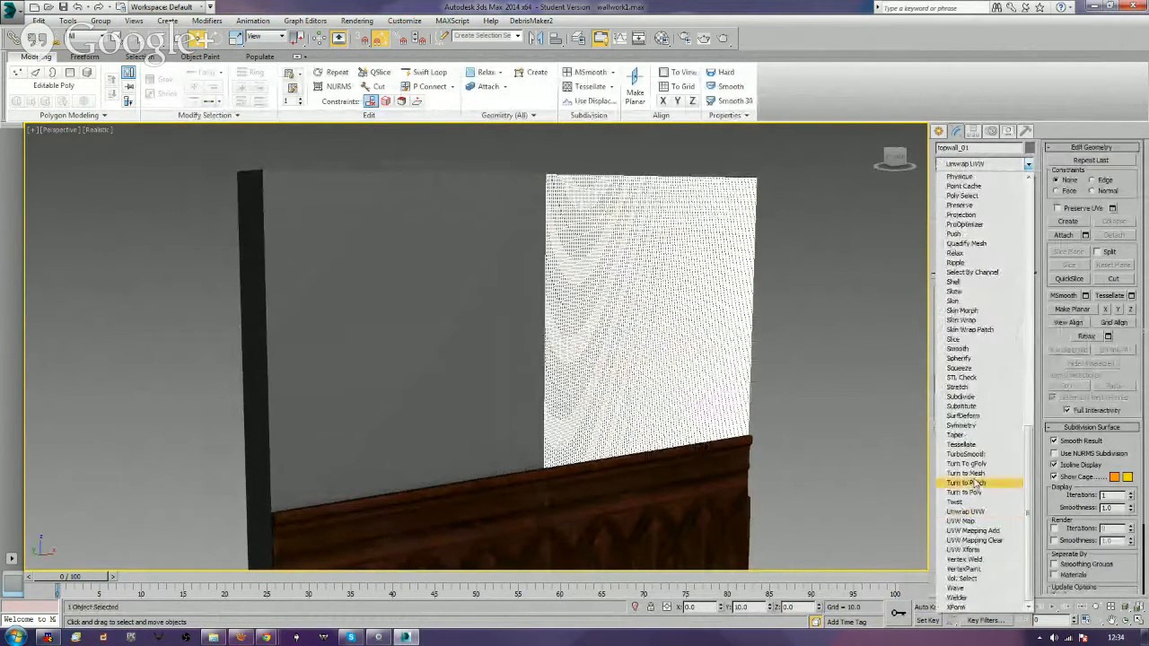
{"action": "left_click", "coordinate": [960, 521]}
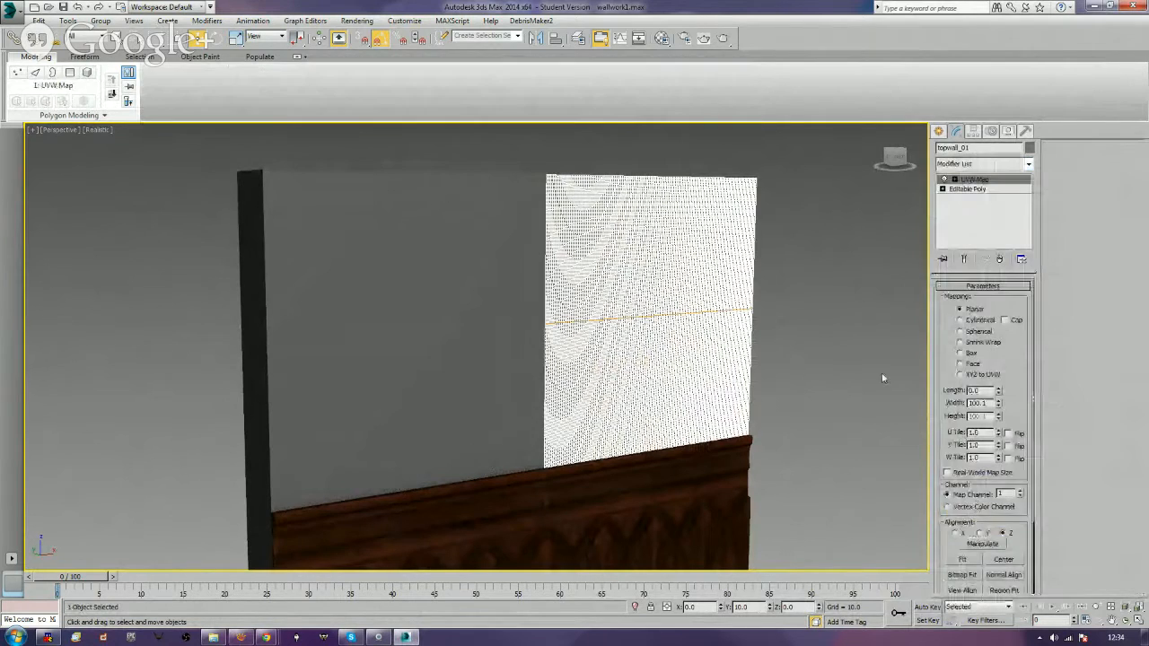
{"action": "left_click", "coordinate": [875, 367]}
{"action": "left_click", "coordinate": [696, 356]}
Fit the planar mapping to the topwall_01 section and set its alignment axis to Y.
{"action": "left_click", "coordinate": [961, 559]}
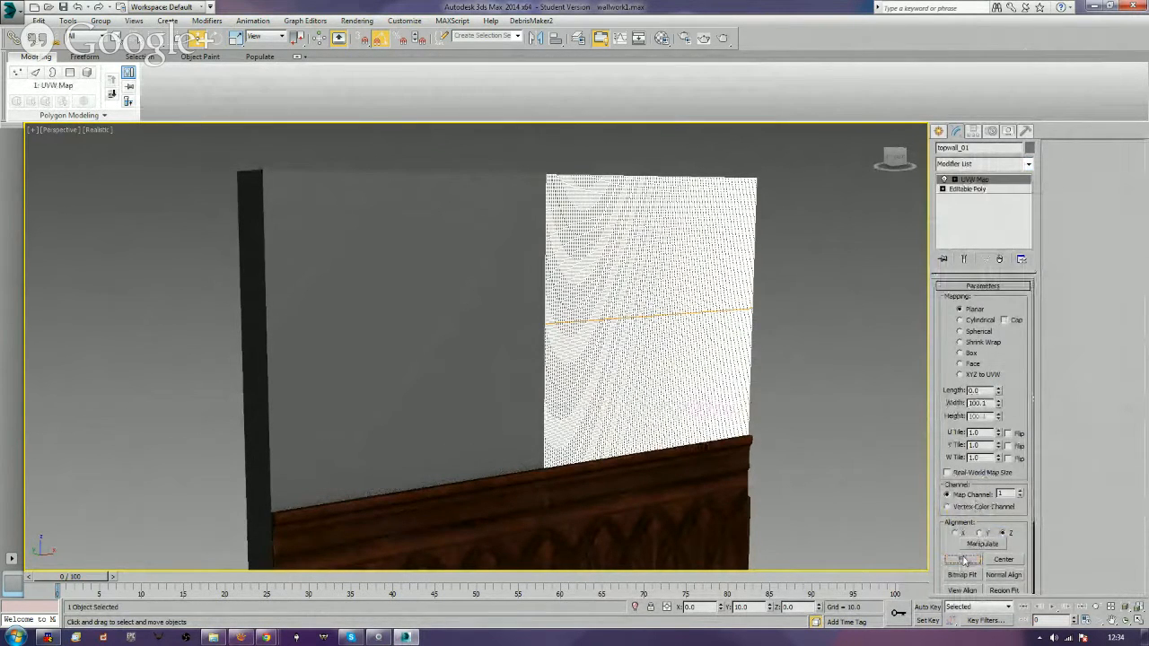
{"action": "left_click", "coordinate": [866, 415]}
{"action": "left_click", "coordinate": [651, 356]}
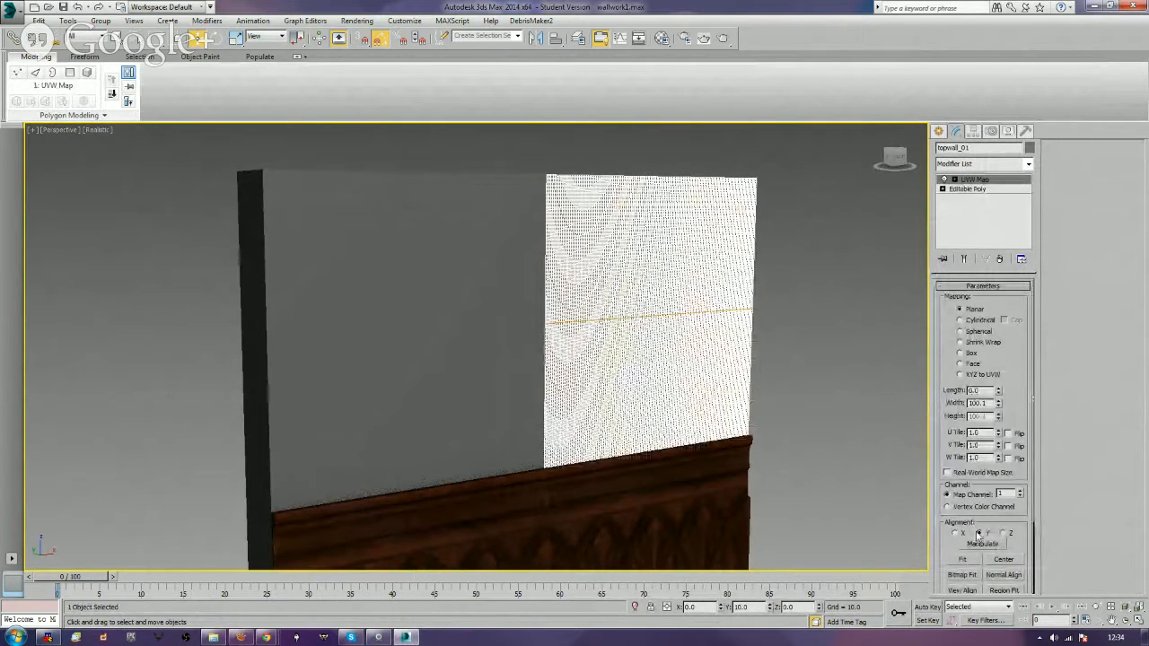
{"action": "left_click", "coordinate": [978, 534]}
{"action": "left_click", "coordinate": [874, 447]}
{"action": "left_click", "coordinate": [665, 337]}
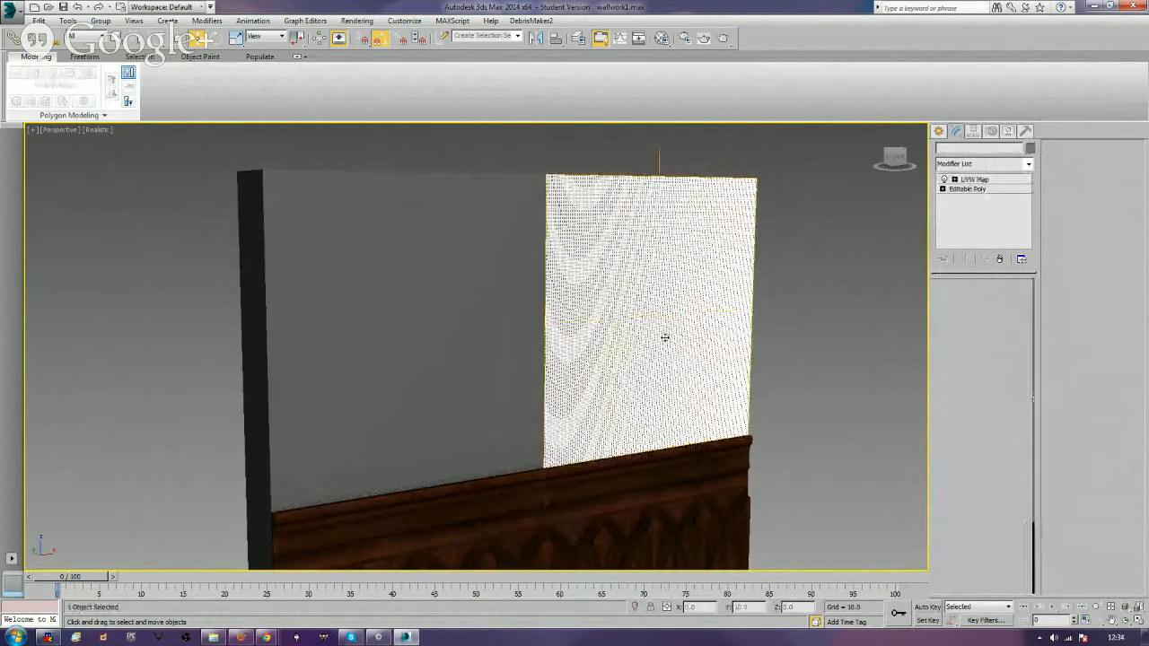
Add a Displace modifier to the topwall_01 section and make it use the existing mapping.
{"action": "left_click", "coordinate": [967, 165]}
{"action": "scroll", "coordinate": [987, 320], "scroll_direction": "down", "scroll_amount": 3}
{"action": "left_click", "coordinate": [991, 370]}
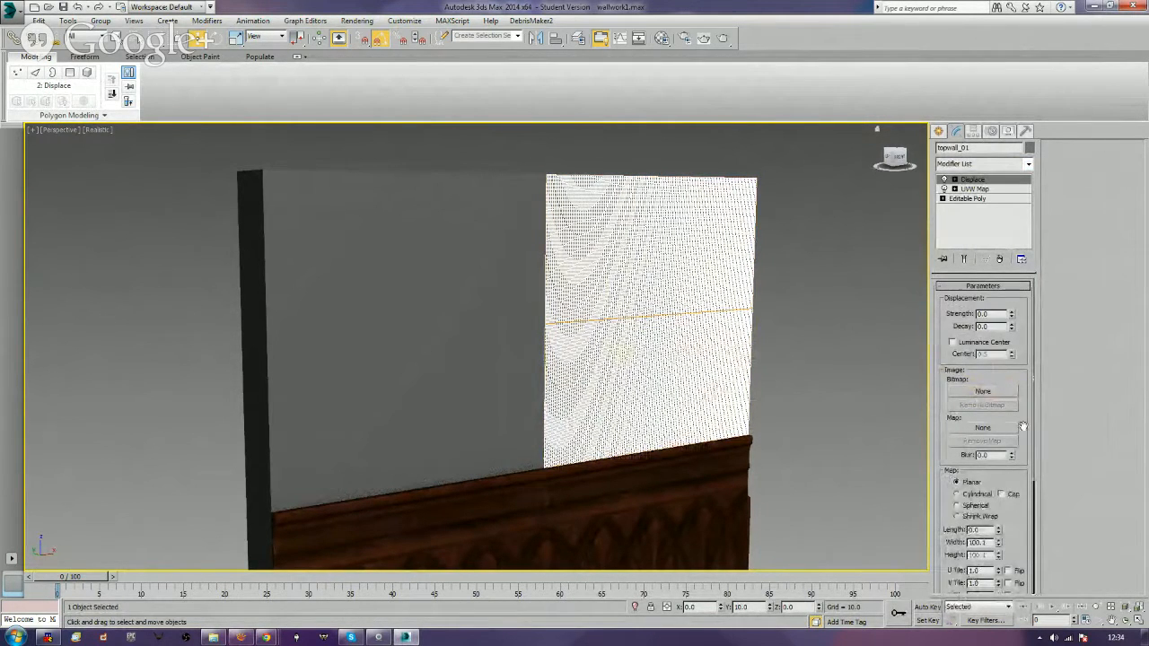
{"action": "scroll", "coordinate": [1022, 427], "scroll_direction": "down", "scroll_amount": 4}
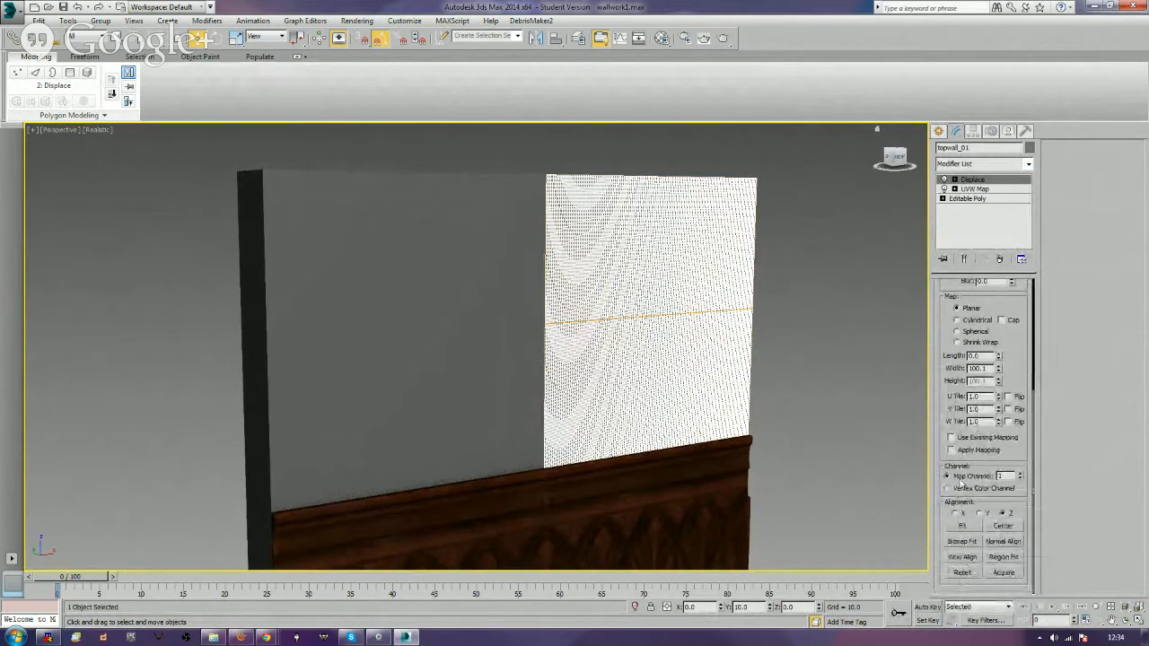
{"action": "left_click", "coordinate": [951, 437]}
Load the carvedRock_1k_h.tga height map as the Displace bitmap for topwall_01 and set the displacement strength to 2.0.
{"action": "left_click_drag", "start_coordinate": [1017, 341], "coordinate": [1023, 518]}
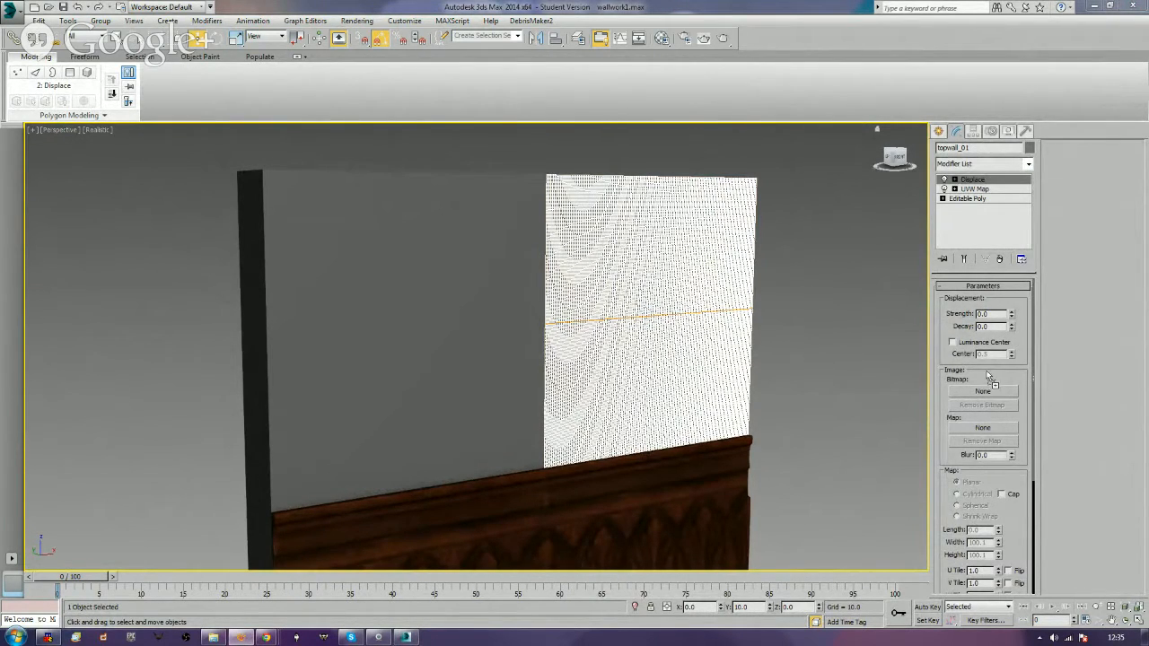
{"action": "left_click_drag", "start_coordinate": [973, 394], "coordinate": [972, 395]}
{"action": "double_click", "coordinate": [984, 313]}
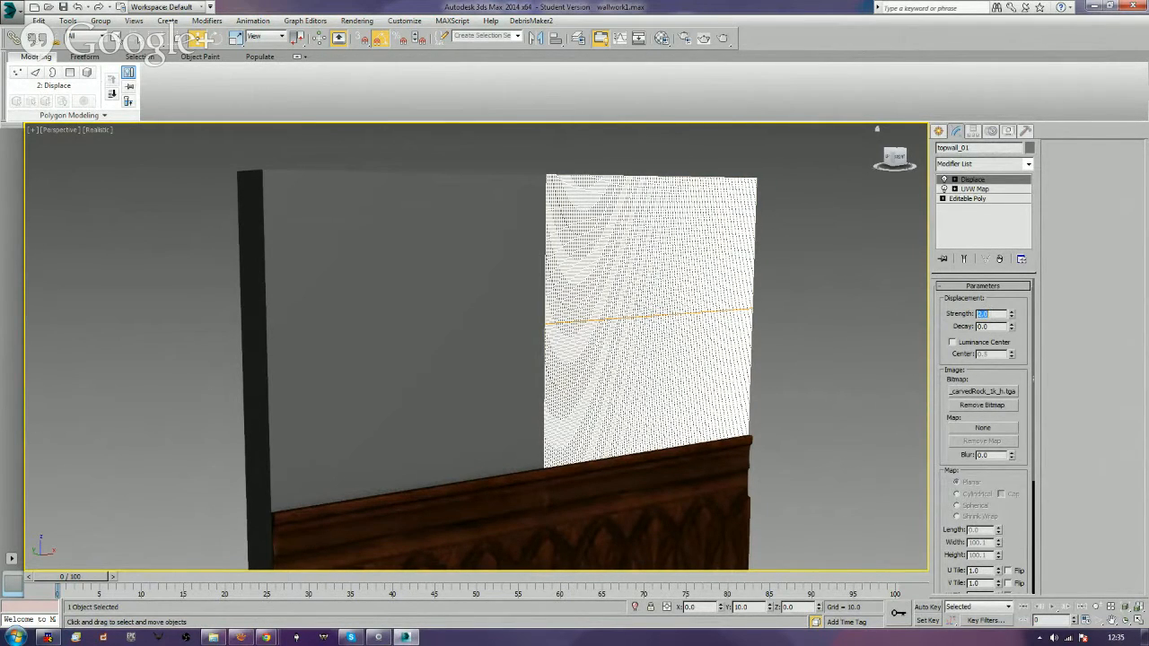
{"action": "left_click", "coordinate": [793, 369]}
{"action": "middle_click_drag", "start_coordinate": [770, 385], "coordinate": [844, 444], "text": "alt"}
{"action": "left_click", "coordinate": [733, 355]}
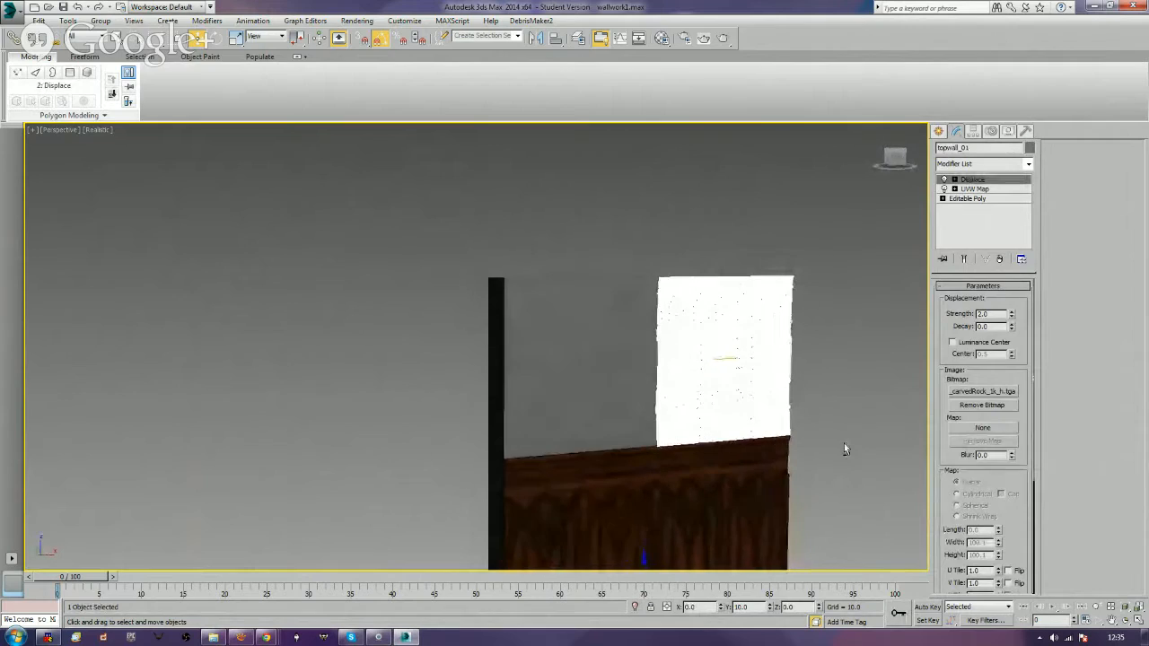
{"action": "scroll", "coordinate": [843, 448], "scroll_direction": "up", "scroll_amount": 5}
{"action": "middle_click_drag", "start_coordinate": [774, 423], "coordinate": [804, 495], "text": "alt"}
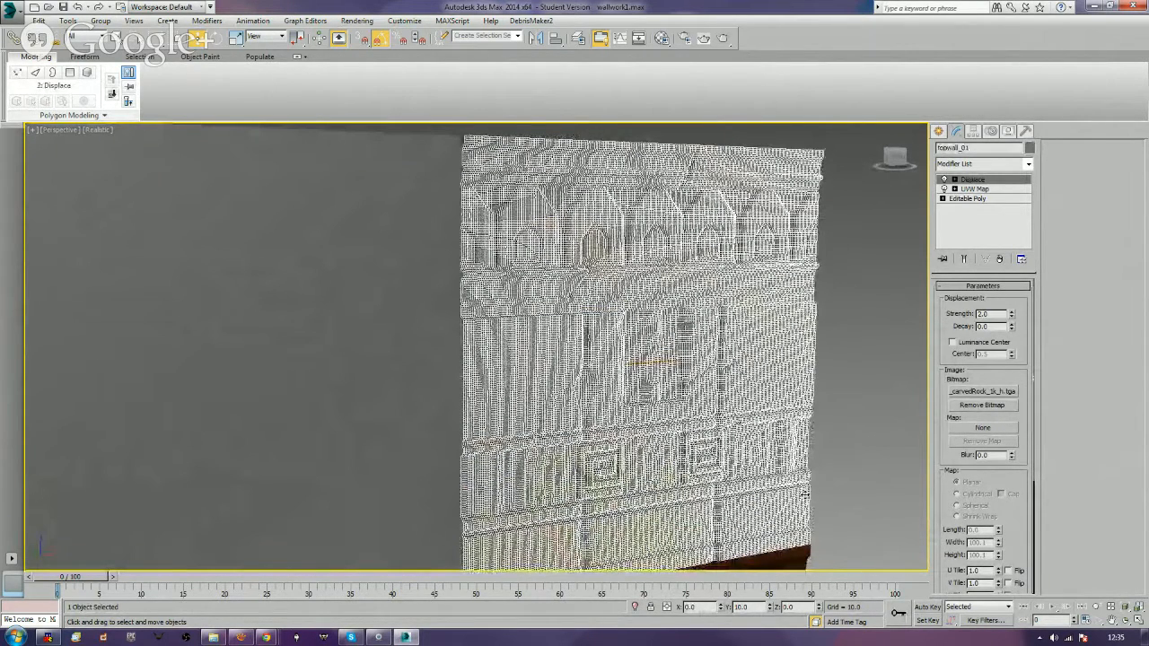
{"action": "scroll", "coordinate": [804, 495], "scroll_direction": "up", "scroll_amount": 3}
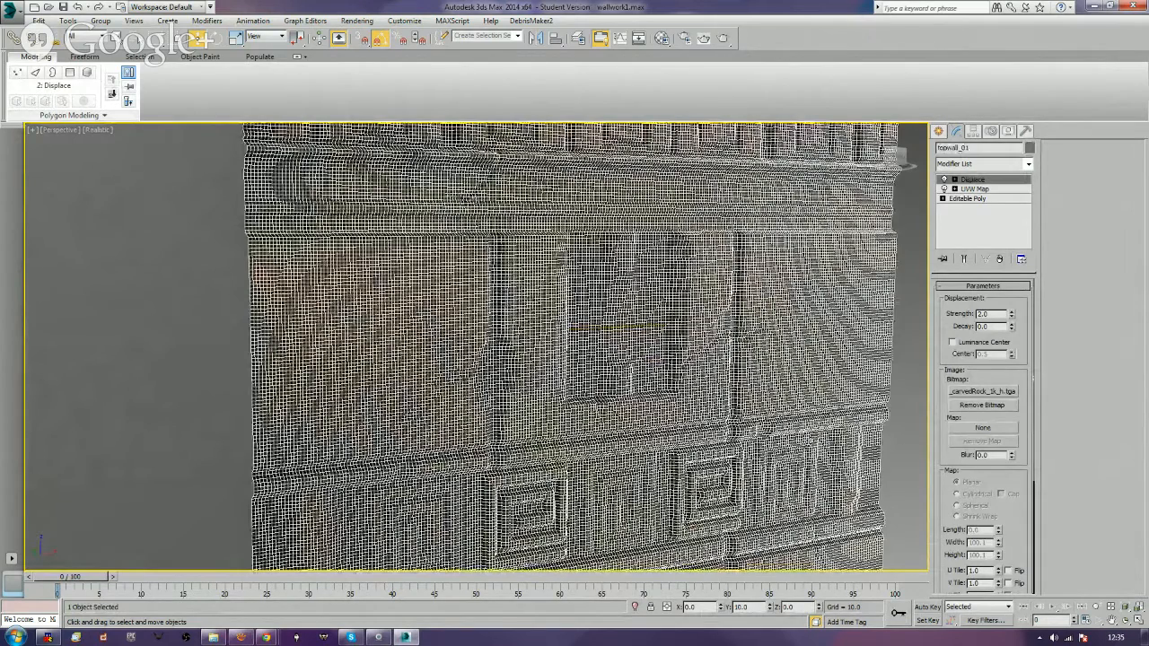
{"action": "middle_click_drag", "start_coordinate": [804, 494], "coordinate": [818, 446], "text": "alt"}
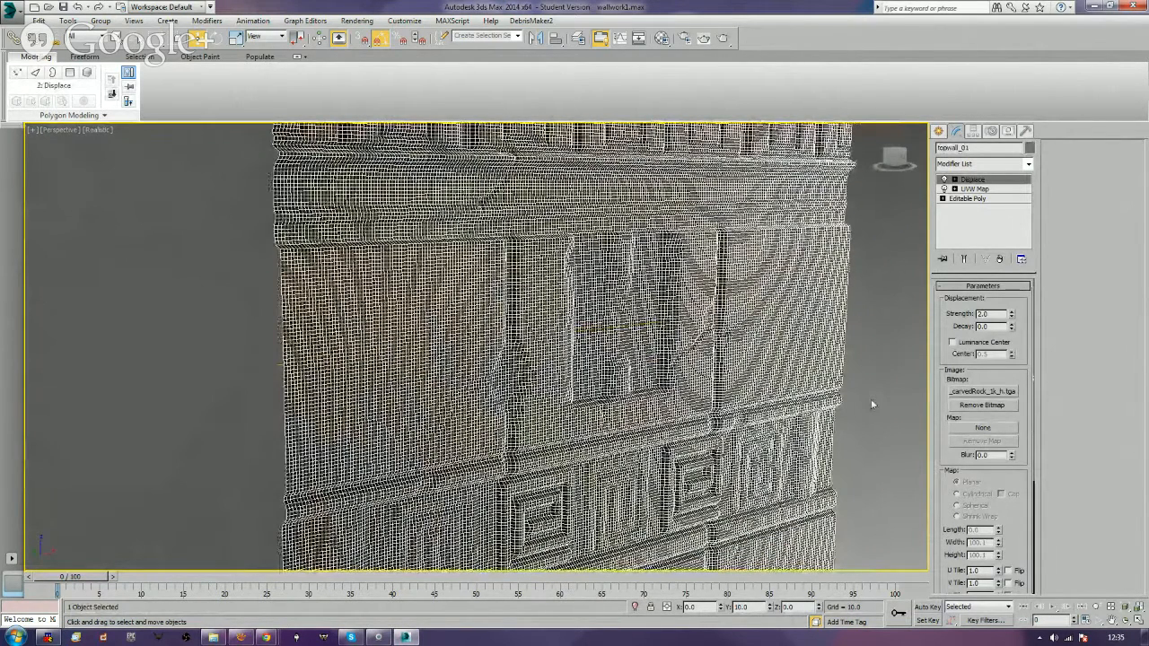
Add a ProOptimizer modifier to the displaced topwall_01 section, calculate it, reduce the vertices to 5%, and deselect the section.
{"action": "right_click", "coordinate": [722, 310]}
{"action": "left_click", "coordinate": [978, 164]}
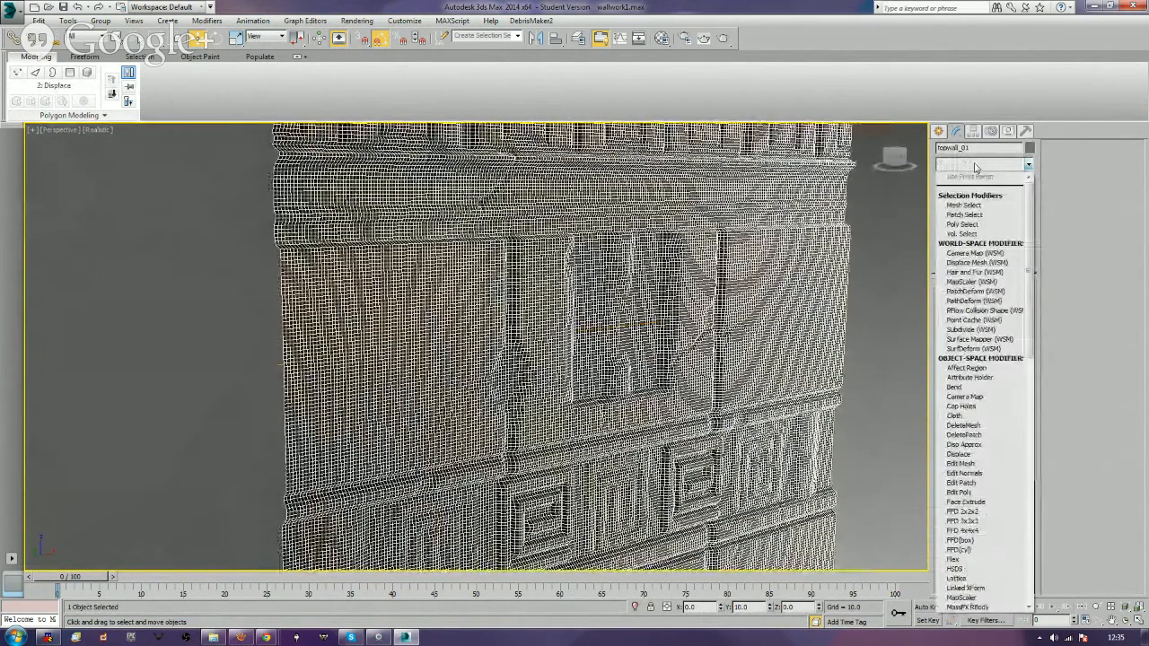
{"action": "key", "text": "p"}
{"action": "scroll", "coordinate": [983, 386], "scroll_direction": "up", "scroll_amount": 2}
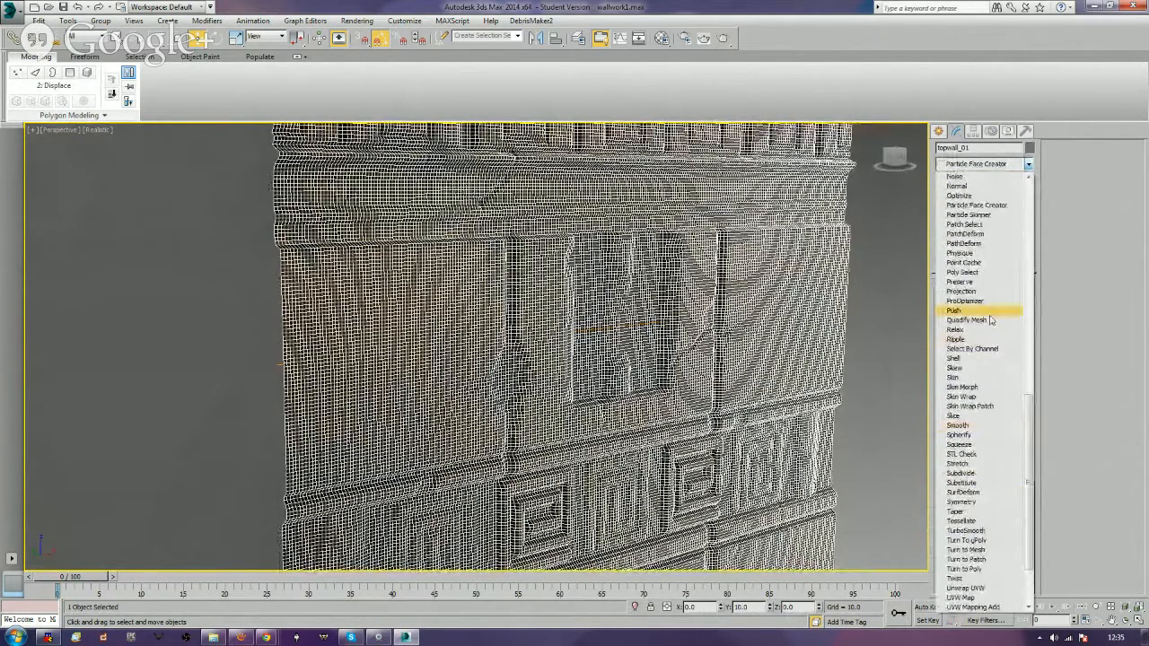
{"action": "left_click", "coordinate": [987, 303]}
{"action": "left_click", "coordinate": [981, 329]}
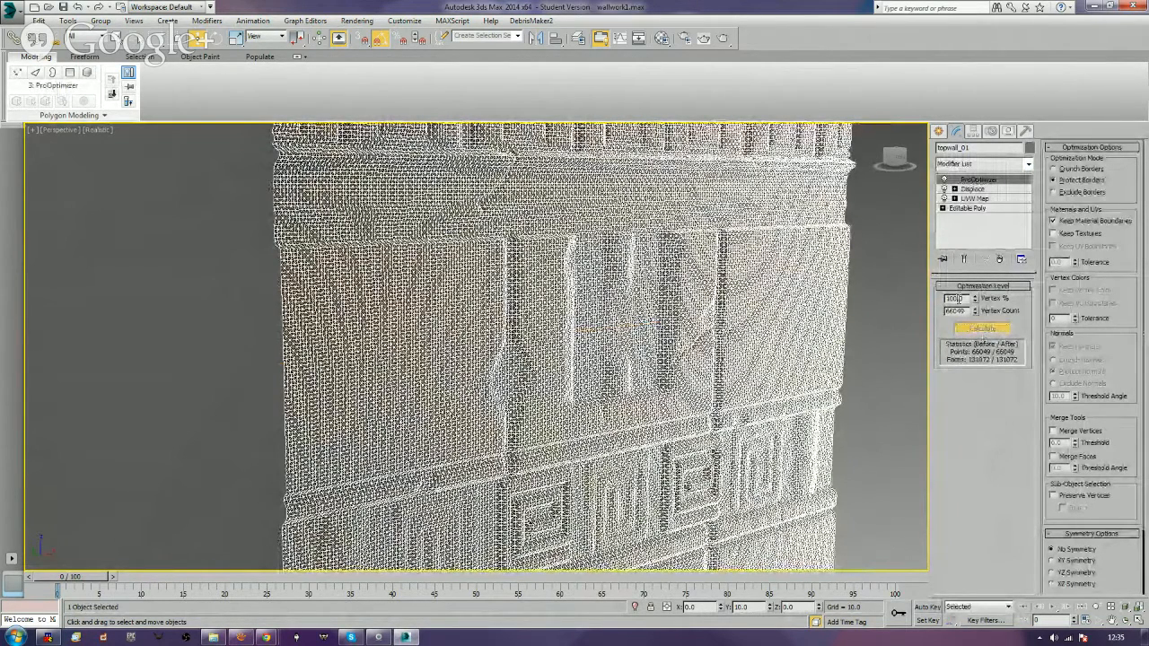
{"action": "type", "text": "10"}
{"action": "key", "text": "Return"}
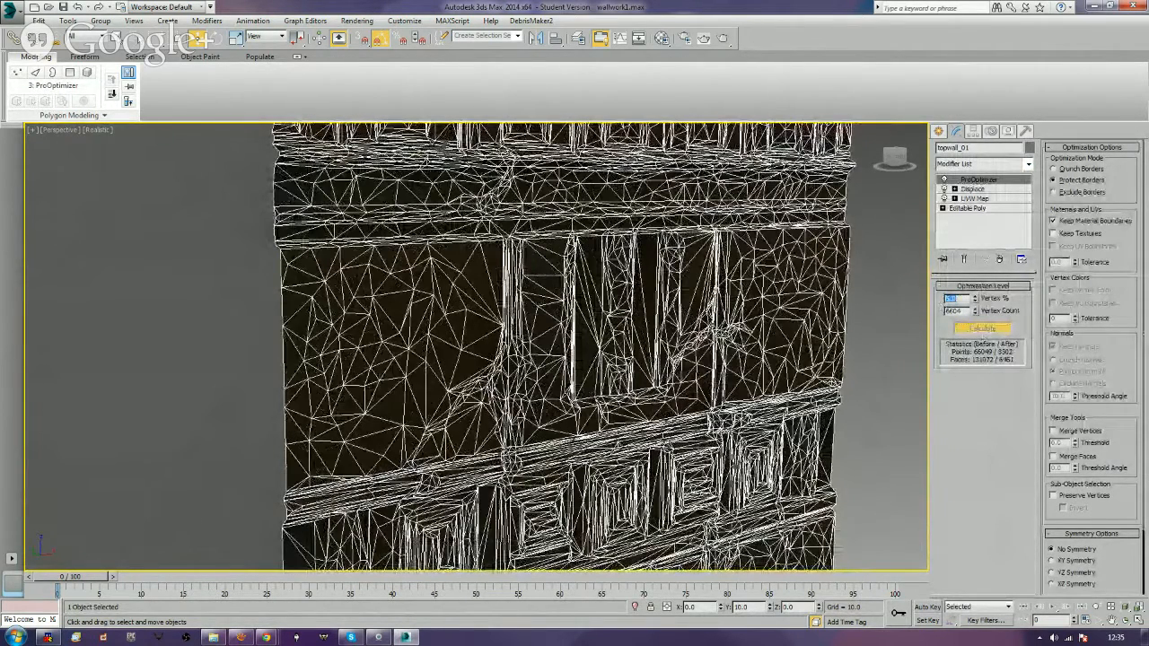
{"action": "left_click", "coordinate": [883, 359]}
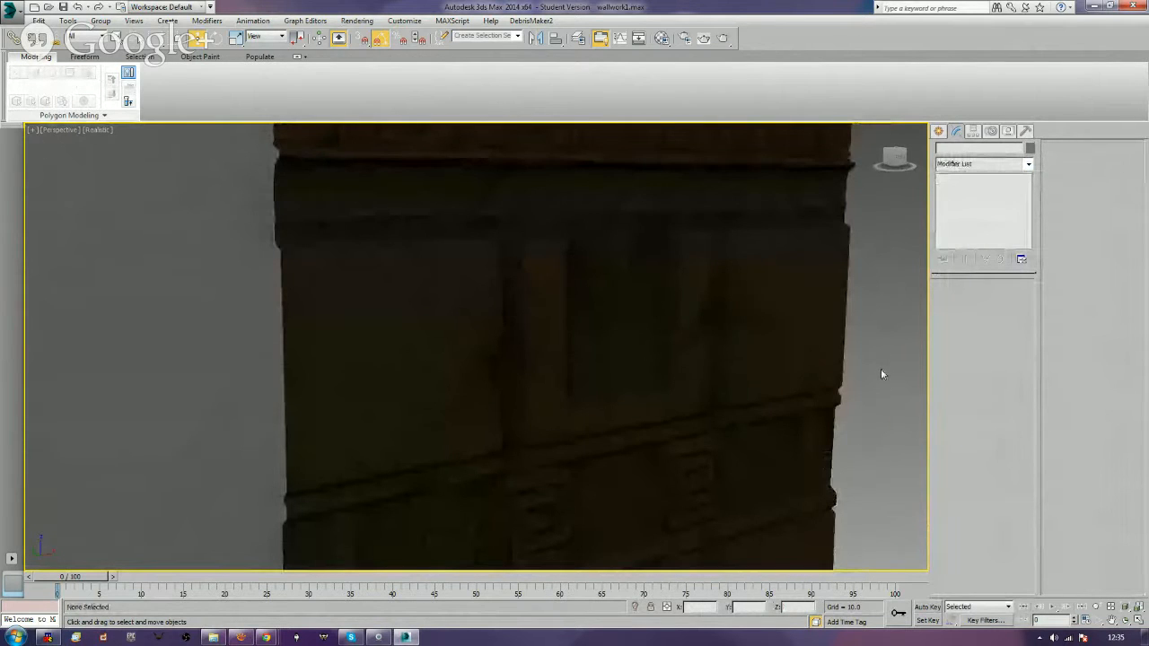
{"action": "scroll", "coordinate": [880, 368], "scroll_direction": "down", "scroll_amount": 3}
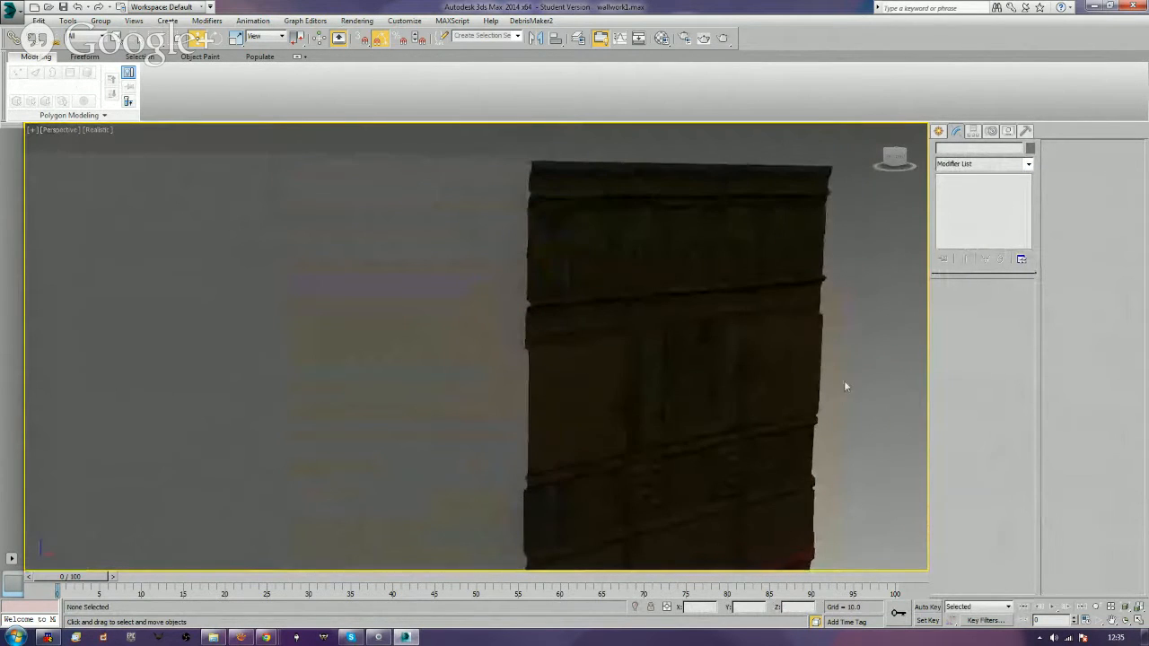
Add a second planar UVW Map modifier above ProOptimizer on topwall_01, aligned to Y and fitted to the section.
{"action": "left_click", "coordinate": [794, 341]}
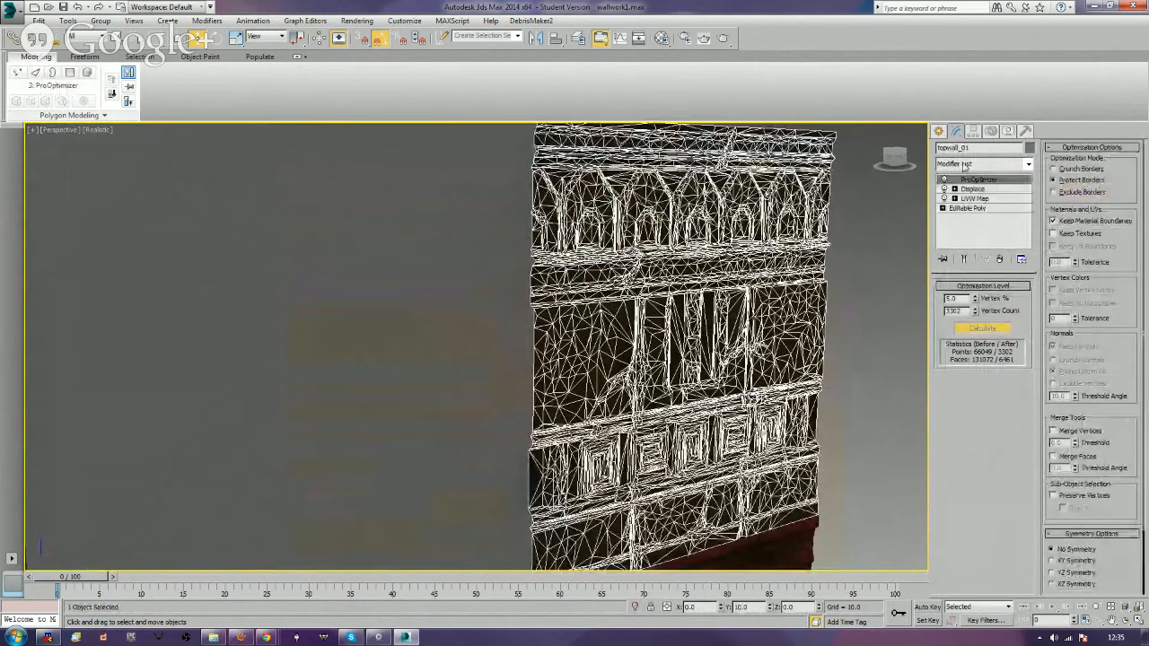
{"action": "left_click", "coordinate": [965, 167]}
{"action": "key", "text": "u"}
{"action": "left_click", "coordinate": [973, 522]}
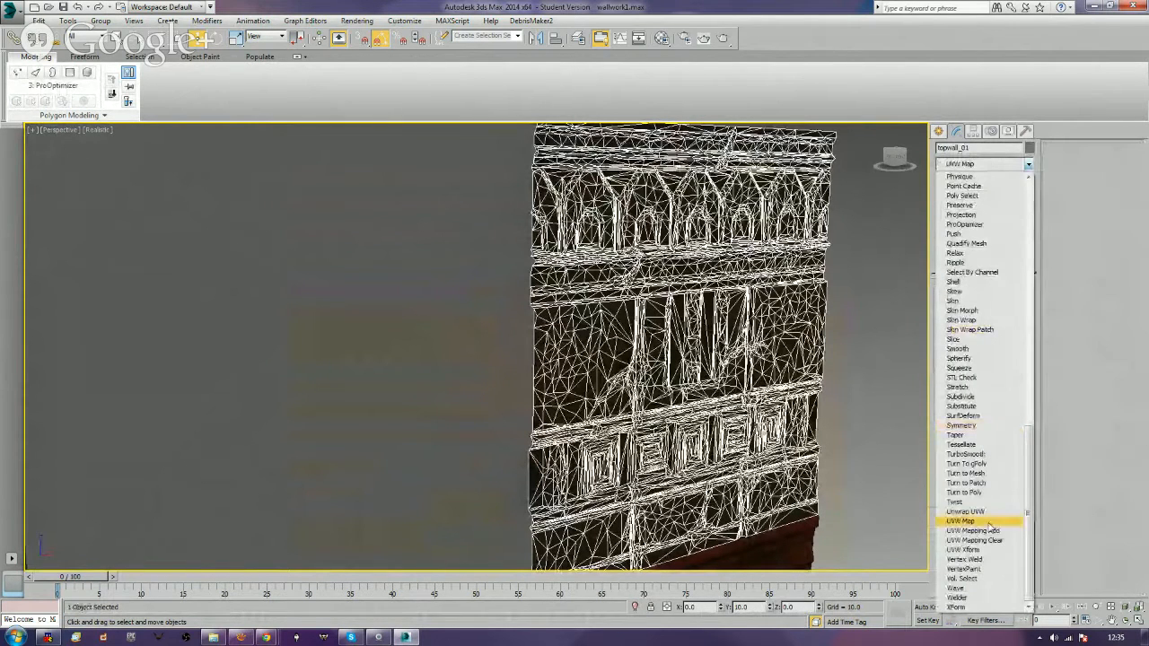
{"action": "left_click", "coordinate": [978, 532]}
{"action": "left_click", "coordinate": [968, 560]}
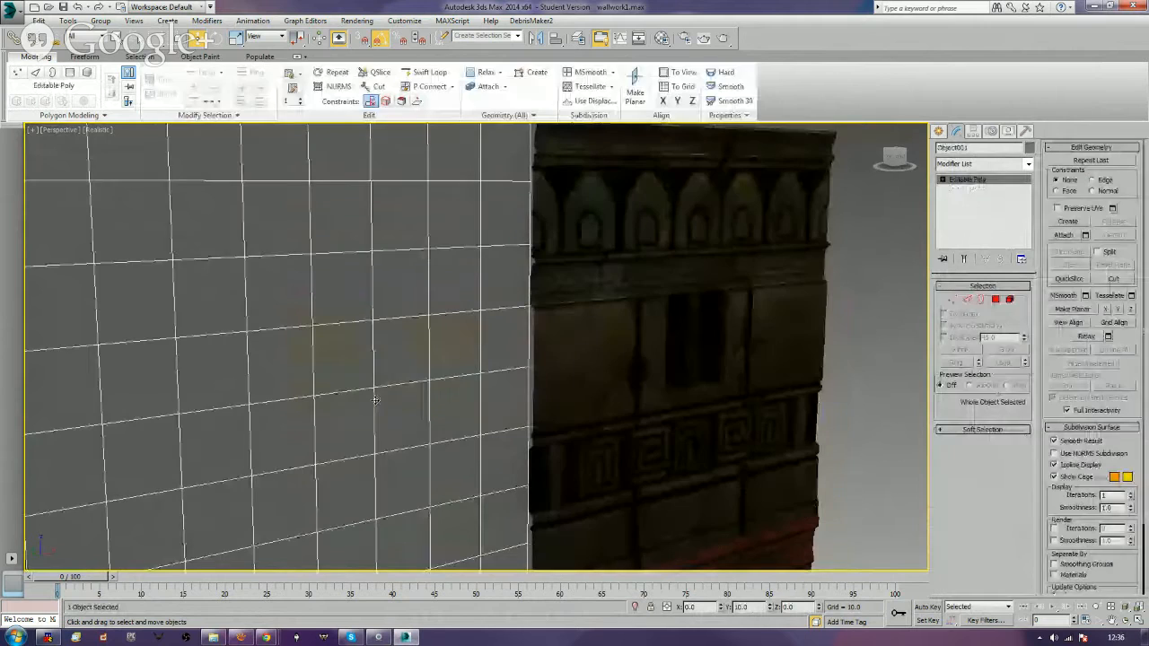
Select rows and columns of grid polygons across the plain upper half of Object001 beside the carved section and delete them.
{"action": "key", "text": "z"}
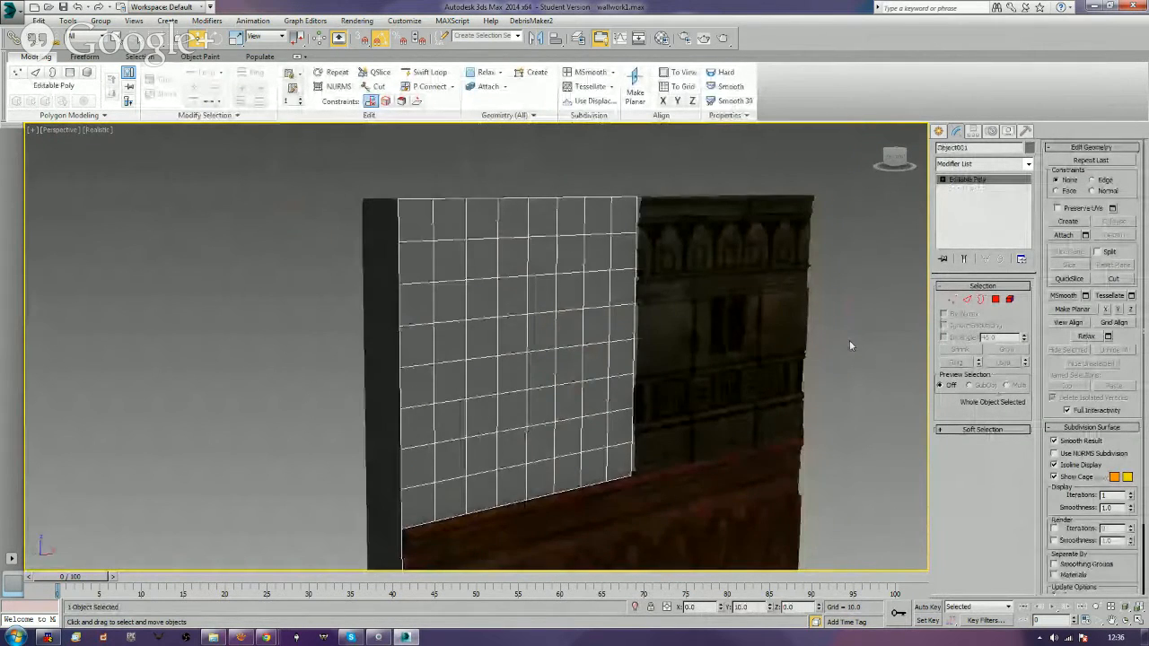
{"action": "middle_click_drag", "start_coordinate": [849, 340], "coordinate": [588, 350], "text": "alt"}
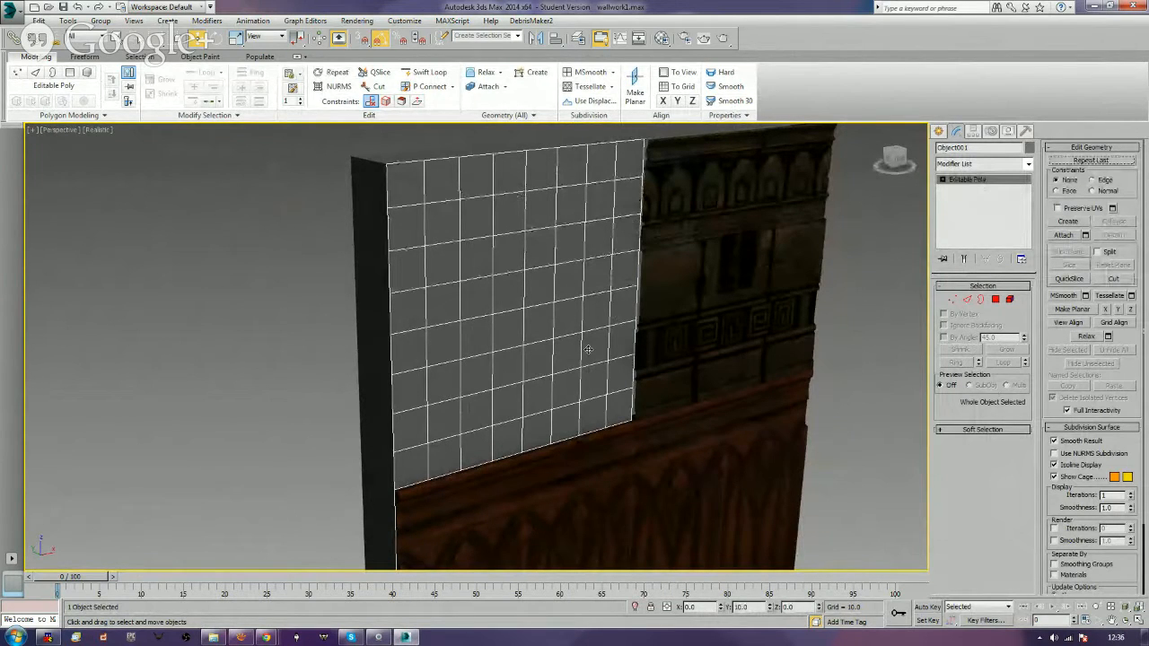
{"action": "left_click", "coordinate": [995, 299]}
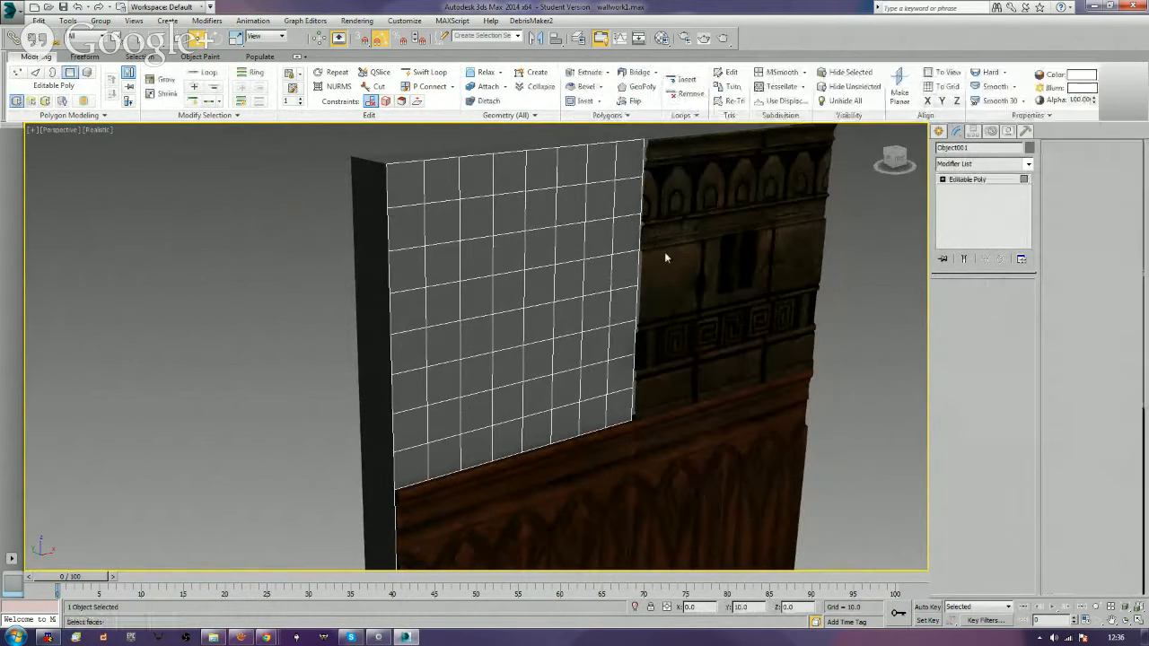
{"action": "left_click", "coordinate": [628, 159]}
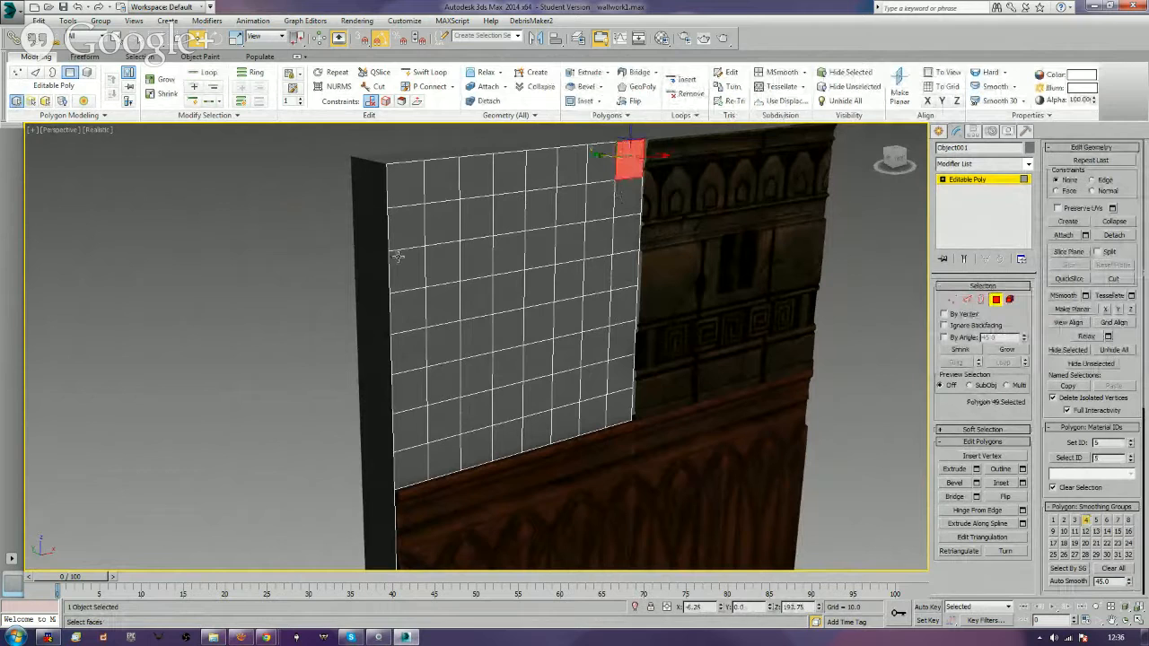
{"action": "left_click", "coordinate": [393, 194], "text": "shift"}
{"action": "left_click", "coordinate": [412, 459], "text": "shift"}
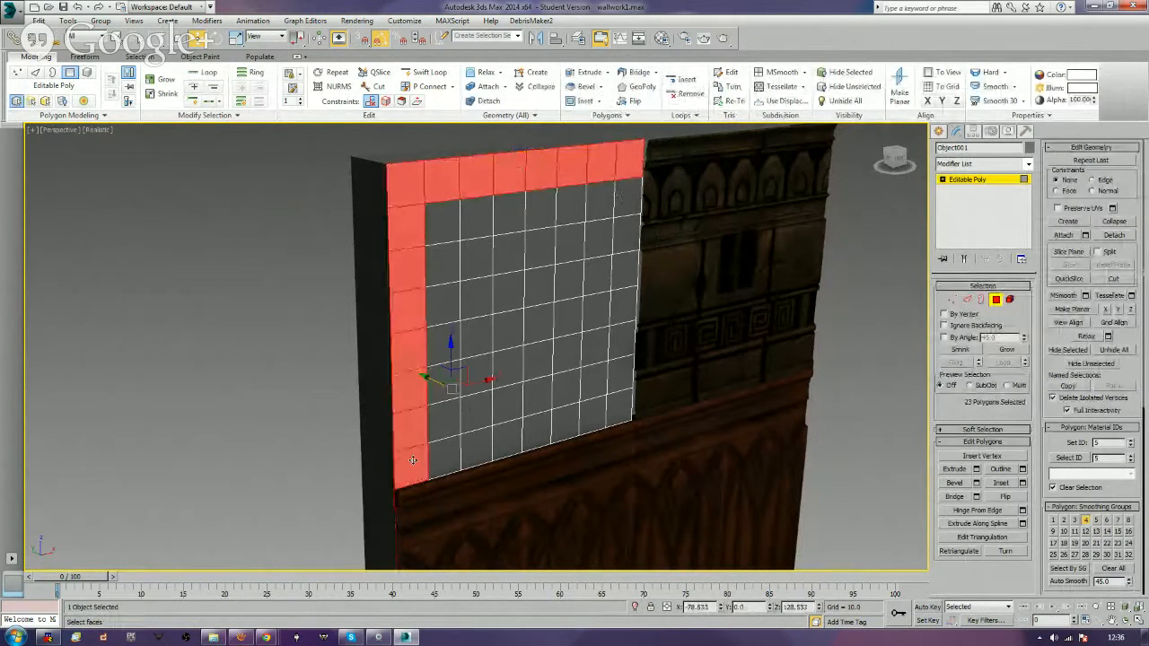
{"action": "left_click", "coordinate": [618, 415], "text": "shift"}
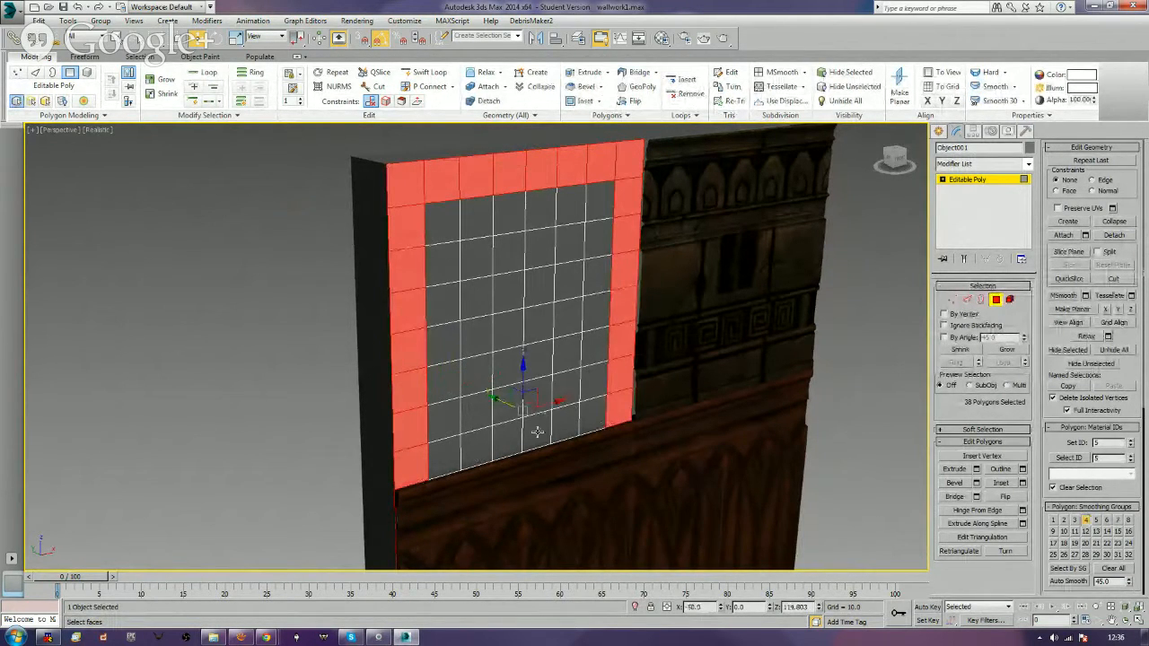
{"action": "left_click", "coordinate": [534, 344], "text": "shift"}
{"action": "left_click", "coordinate": [510, 337], "text": "shift"}
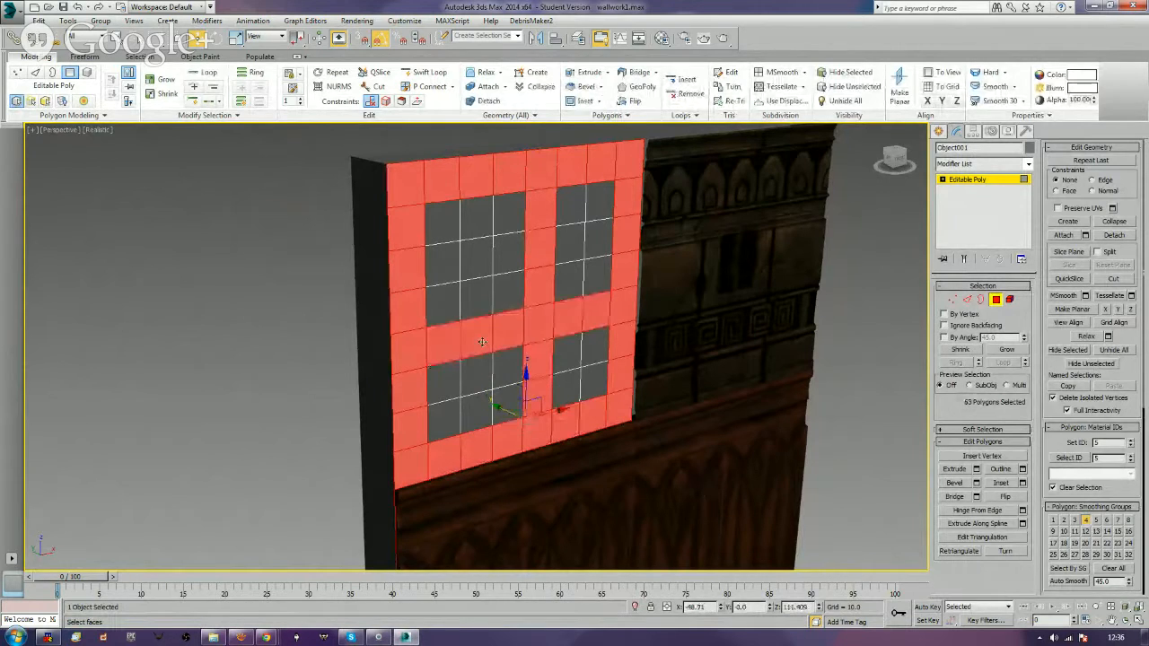
{"action": "left_click", "coordinate": [464, 256], "text": "shift"}
{"action": "left_click", "coordinate": [541, 235], "text": "shift"}
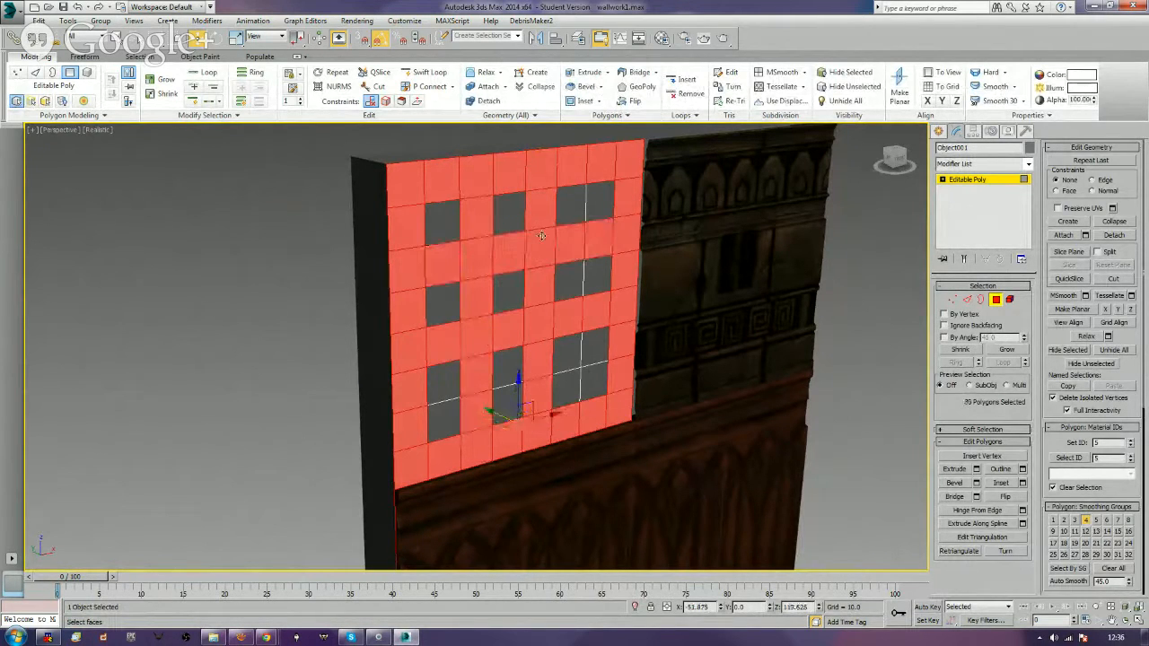
{"action": "left_click", "coordinate": [501, 212], "text": "shift"}
{"action": "left_click", "coordinate": [453, 232], "text": "shift"}
{"action": "left_click", "coordinate": [563, 205], "text": "shift"}
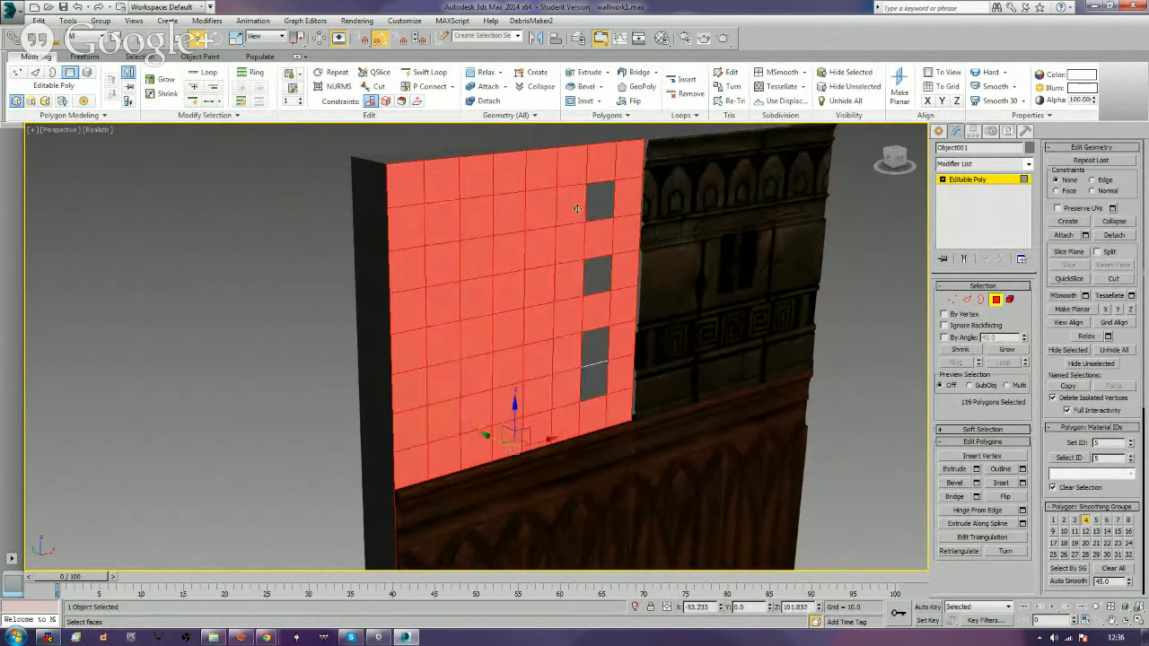
{"action": "left_click", "coordinate": [596, 200], "text": "shift"}
{"action": "key", "text": "Delete"}
Delete the leftover isolated polygons of Object001 beside the carved section and leave polygon editing.
{"action": "left_click", "coordinate": [598, 279]}
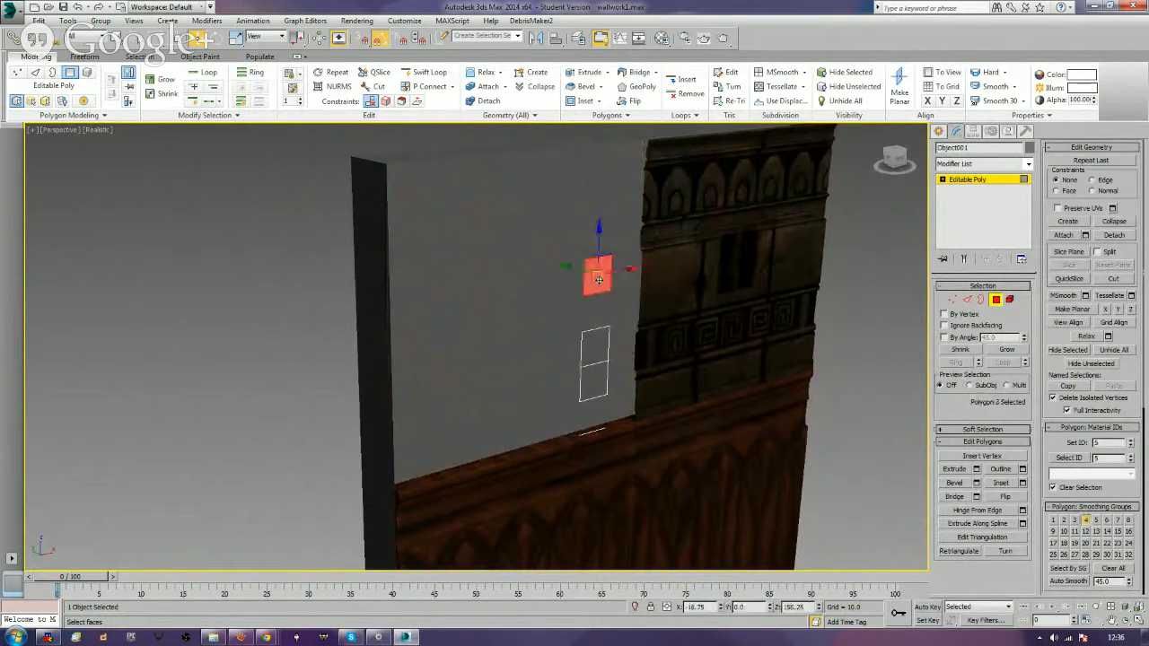
{"action": "key", "text": "Delete"}
{"action": "left_click", "coordinate": [595, 359]}
{"action": "key", "text": "Delete"}
{"action": "middle_click_drag", "start_coordinate": [545, 370], "coordinate": [556, 379], "text": "alt"}
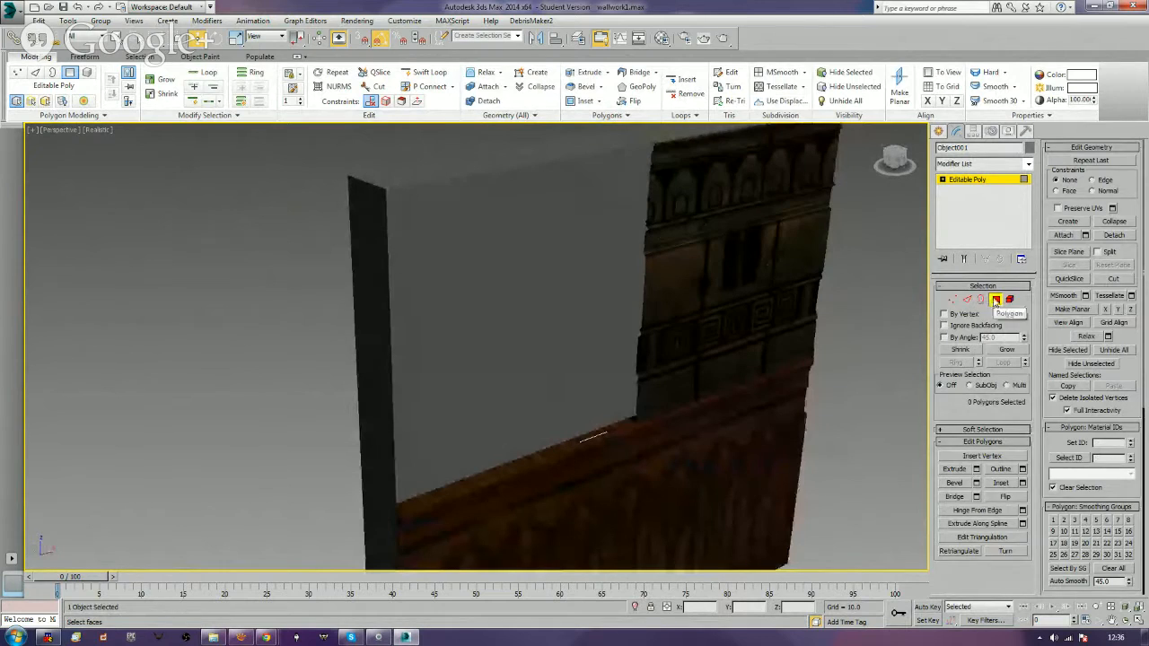
{"action": "left_click", "coordinate": [996, 299]}
Select the carved topwall_01 section and show it with the whole wall in the front view.
{"action": "middle_click_drag", "start_coordinate": [804, 348], "coordinate": [780, 302]}
{"action": "left_click", "coordinate": [777, 304]}
{"action": "key", "text": "f"}
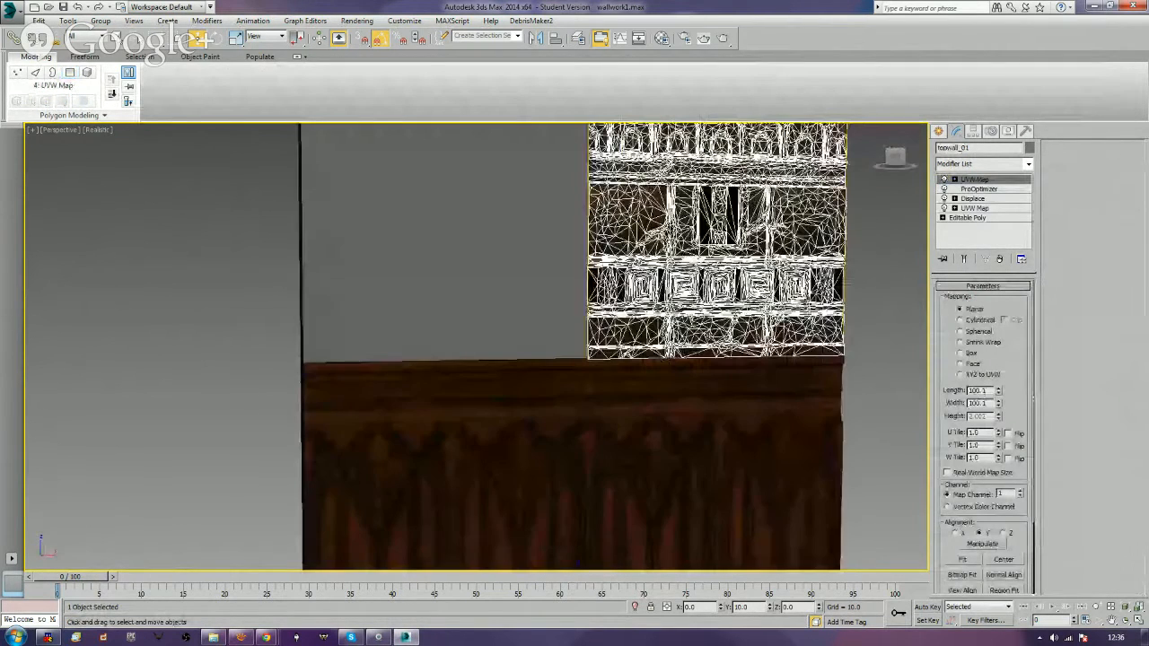
{"action": "key", "text": "z"}
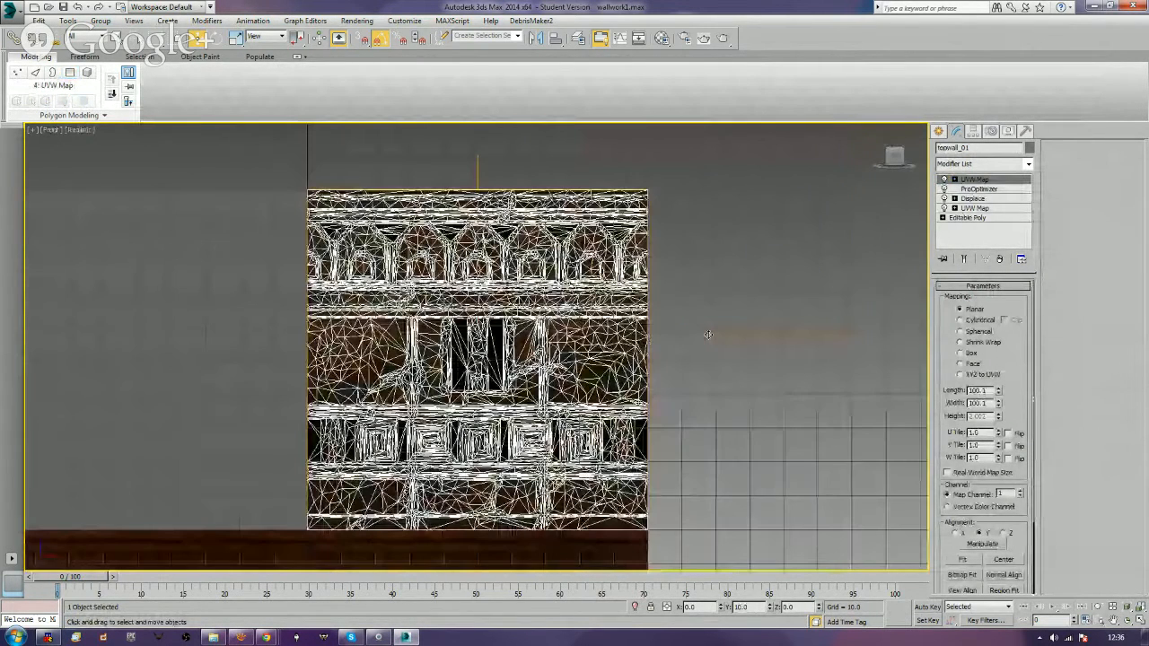
{"action": "middle_click_drag", "start_coordinate": [708, 335], "coordinate": [998, 248]}
{"action": "scroll", "coordinate": [863, 220], "scroll_direction": "down", "scroll_amount": 5}
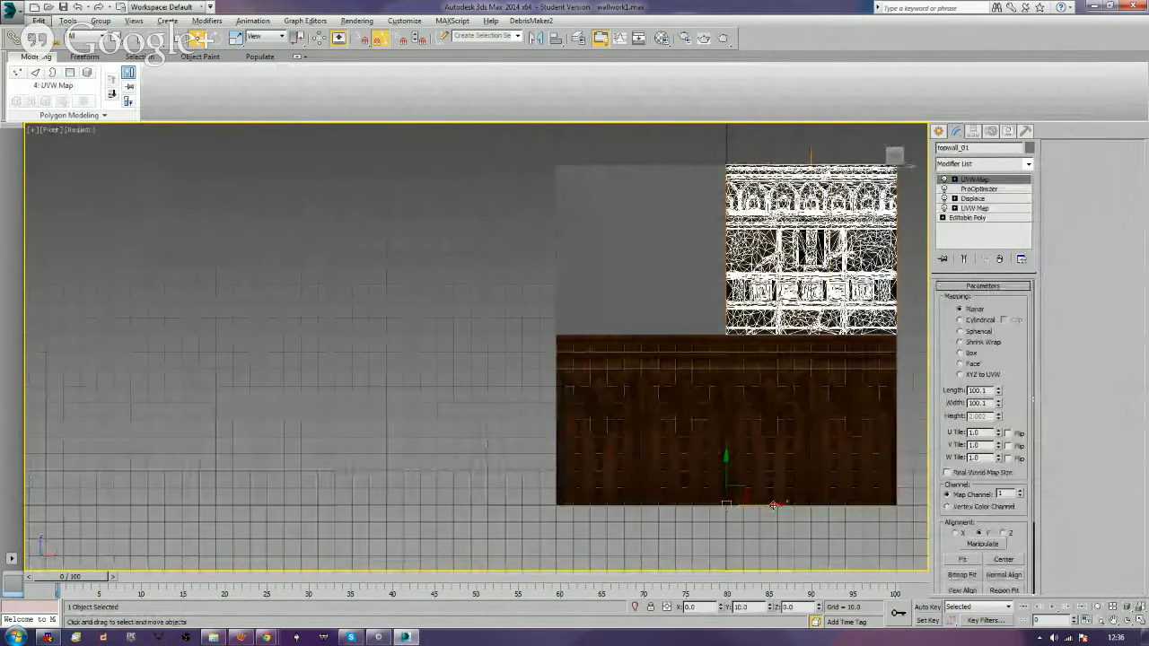
Copy the upper stone wall panel about 100 units along negative X, as an independent copy named topwall_002.
{"action": "left_click_drag", "start_coordinate": [773, 505], "coordinate": [602, 487], "text": "shift"}
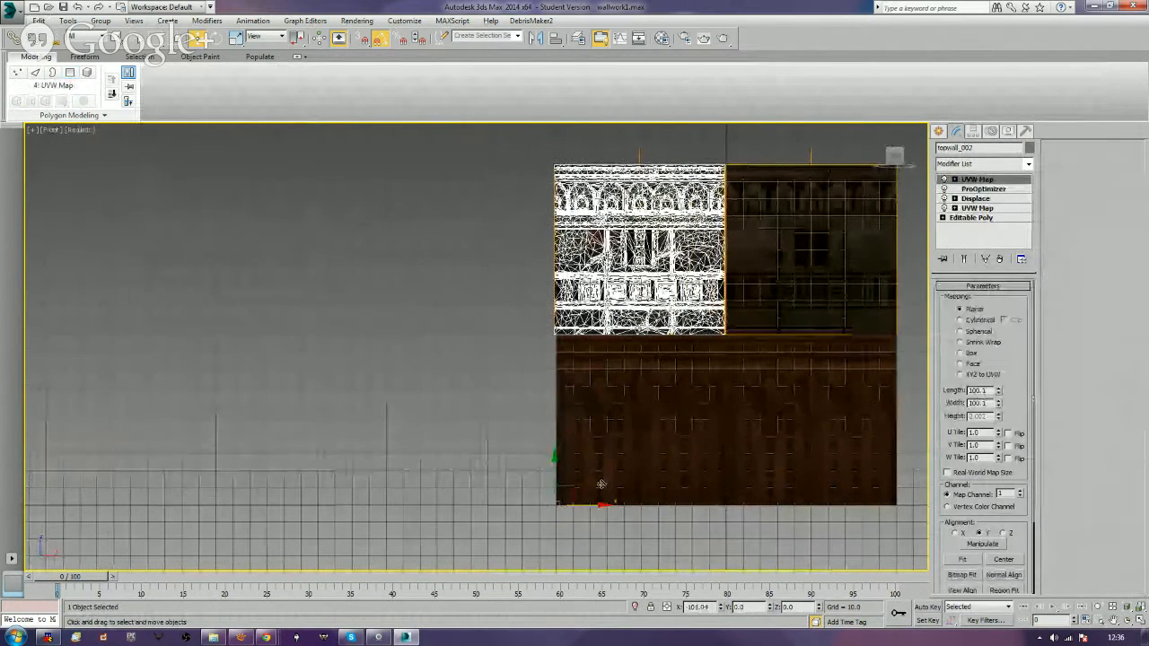
{"action": "left_click_drag", "start_coordinate": [602, 485], "coordinate": [601, 481], "text": "shift"}
{"action": "left_click", "coordinate": [574, 369]}
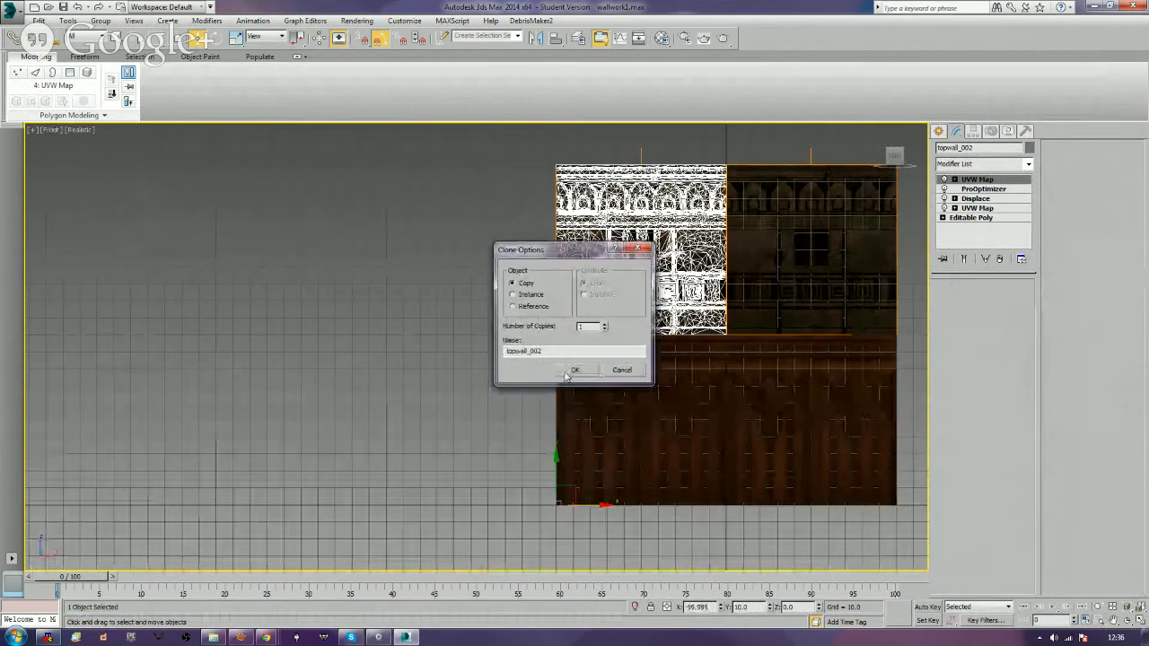
{"action": "left_click", "coordinate": [507, 449]}
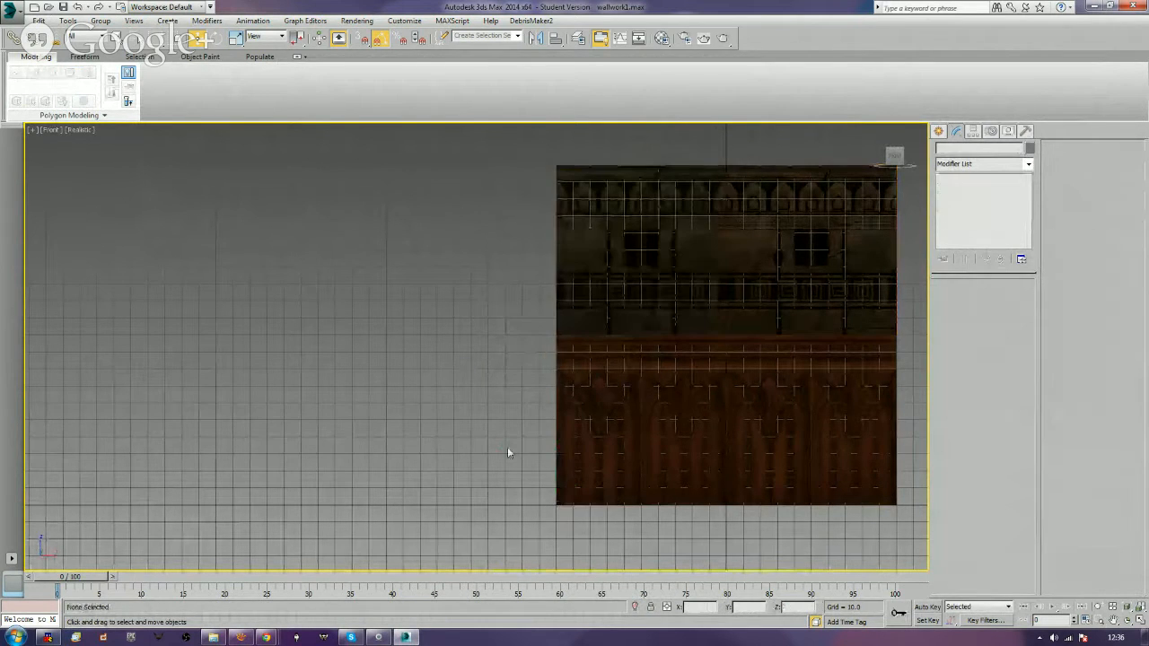
Hide the viewport grid and switch from the front view to a perspective view of the wall.
{"action": "key", "text": "g"}
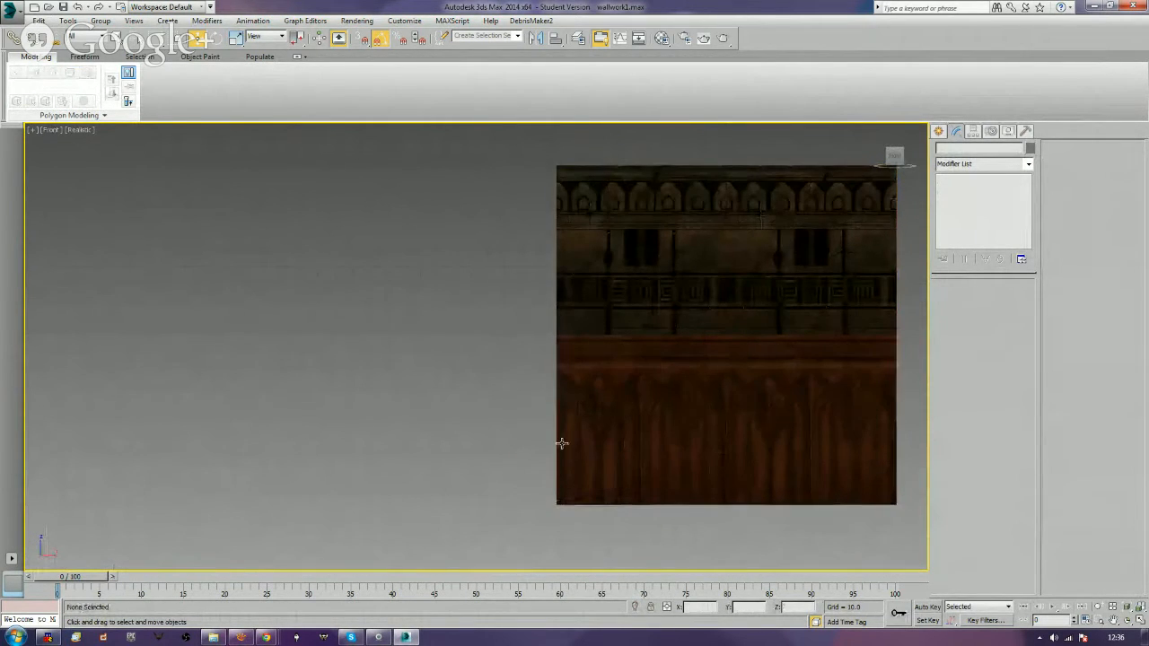
{"action": "middle_click_drag", "start_coordinate": [559, 441], "coordinate": [508, 451]}
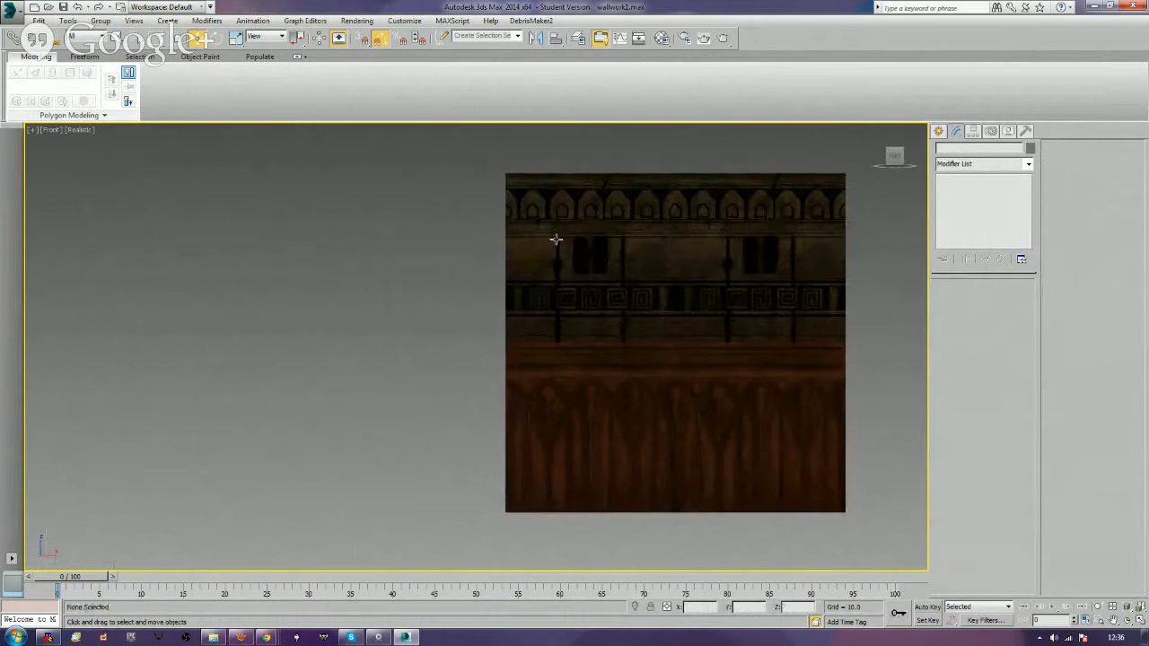
{"action": "key", "text": "p"}
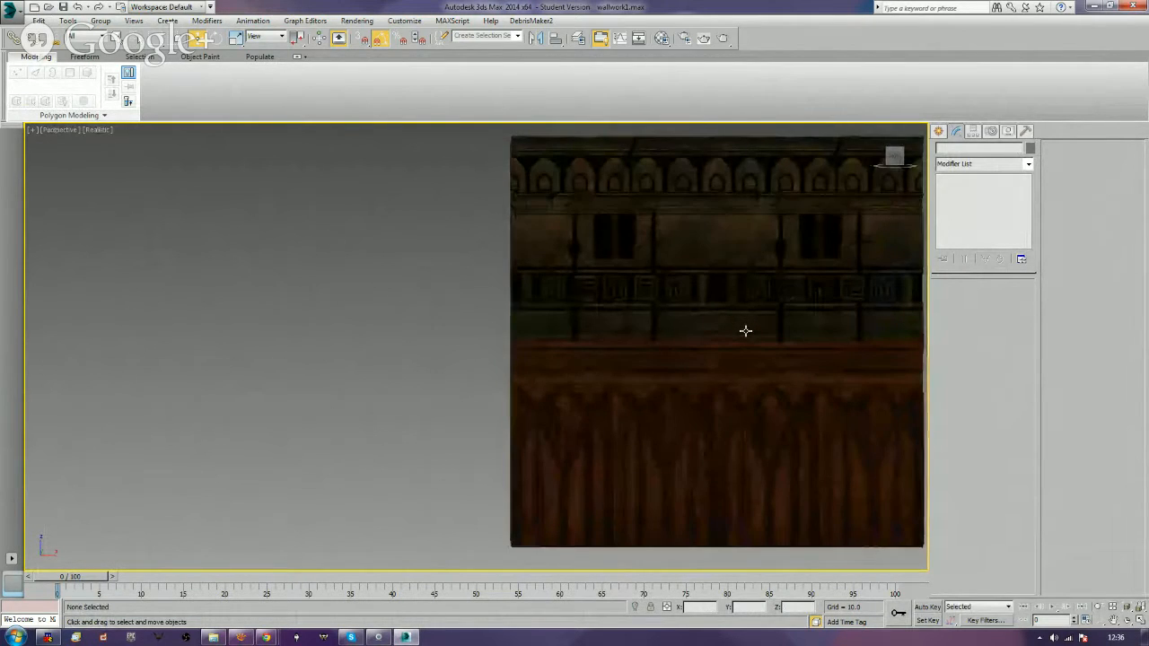
{"action": "key", "text": "z"}
Examine the relief and textures of the assembled stone and wood wall from an angle.
{"action": "scroll", "coordinate": [642, 355], "scroll_direction": "down", "scroll_amount": 3}
{"action": "middle_click_drag", "start_coordinate": [526, 359], "coordinate": [622, 398], "text": "alt"}
{"action": "scroll", "coordinate": [623, 390], "scroll_direction": "up", "scroll_amount": 2}
{"action": "scroll", "coordinate": [619, 384], "scroll_direction": "down", "scroll_amount": 1}
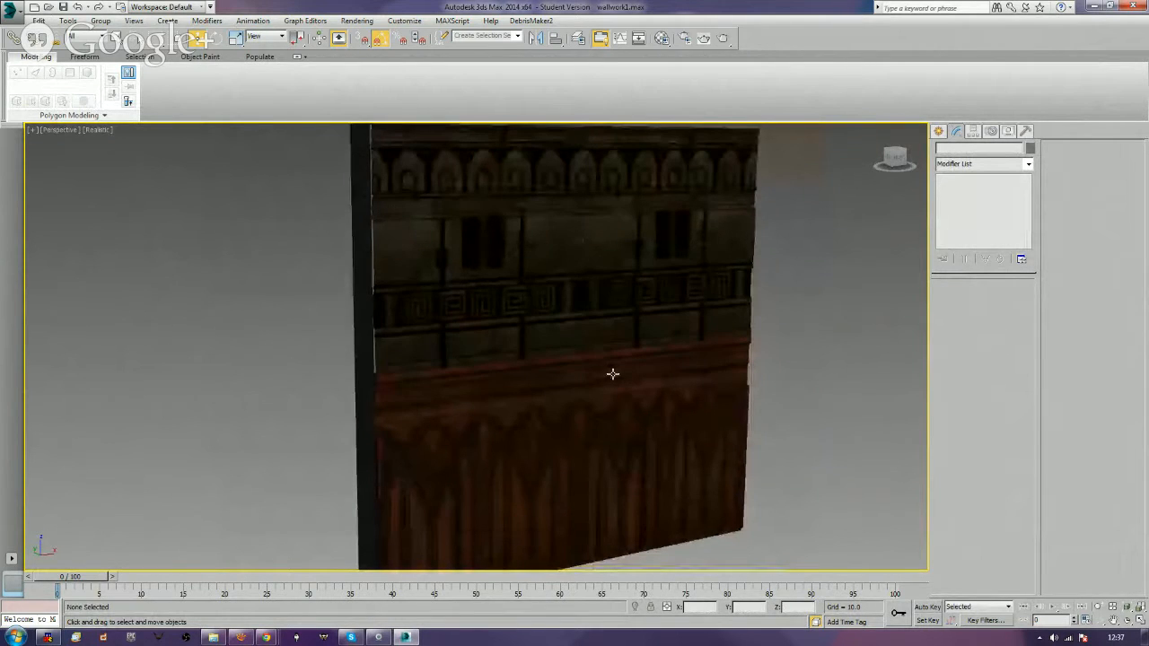
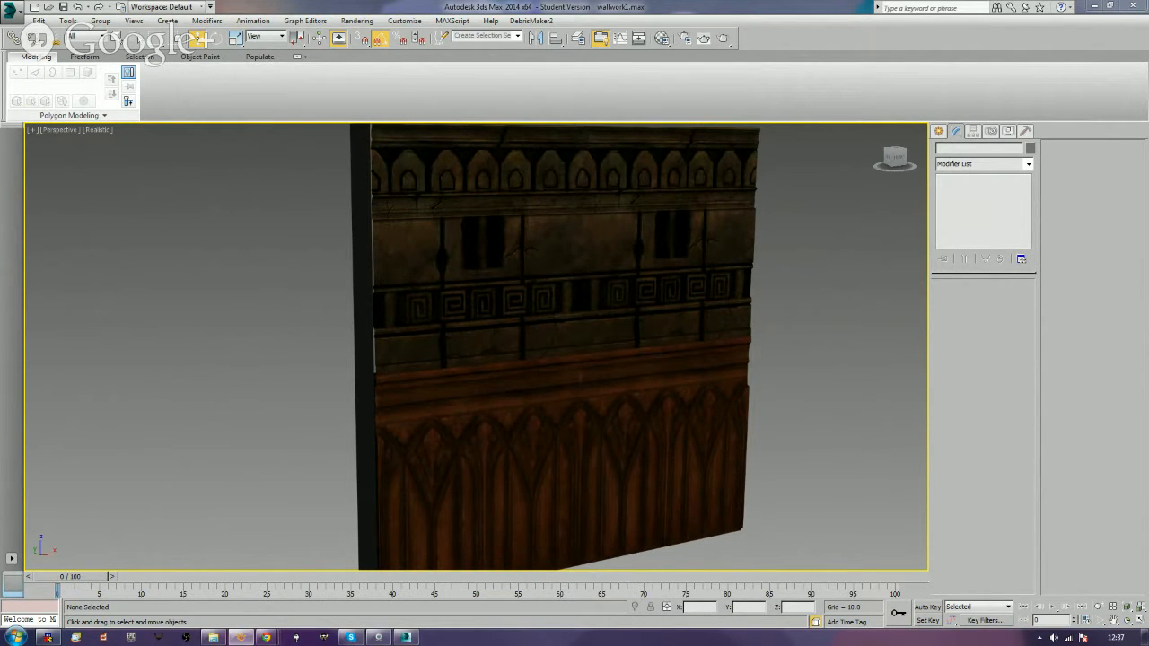
{"action": "scroll", "coordinate": [808, 395], "scroll_direction": "down", "scroll_amount": 5}
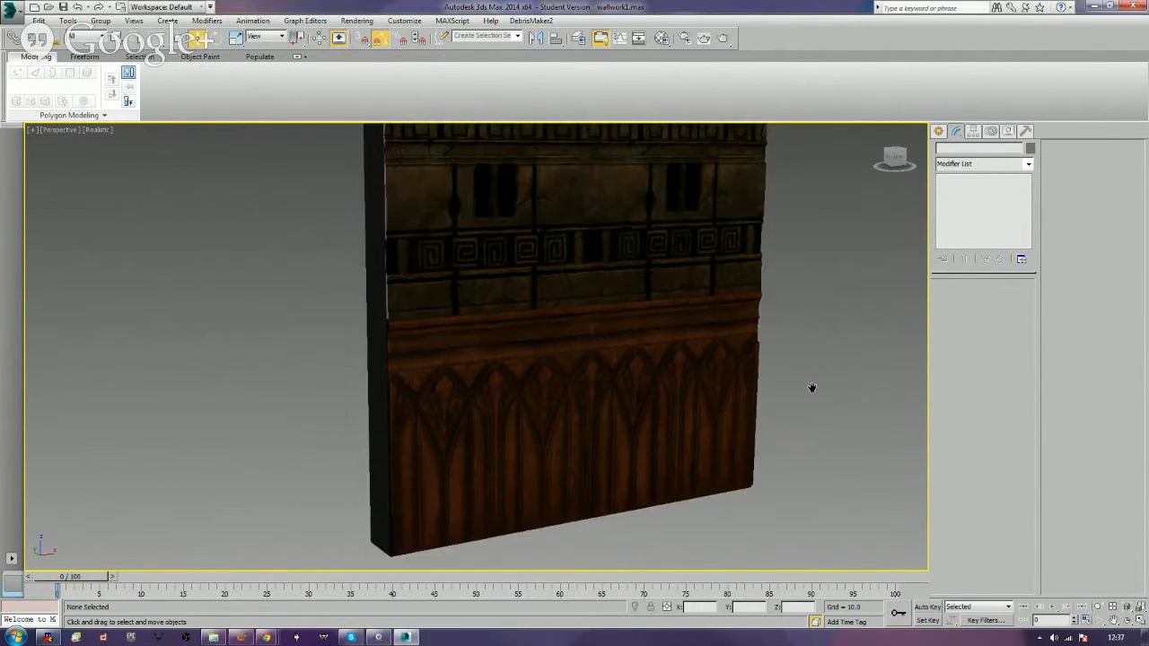
{"action": "scroll", "coordinate": [813, 374], "scroll_direction": "up", "scroll_amount": 4}
{"action": "middle_click_drag", "start_coordinate": [805, 377], "coordinate": [757, 332], "text": "alt"}
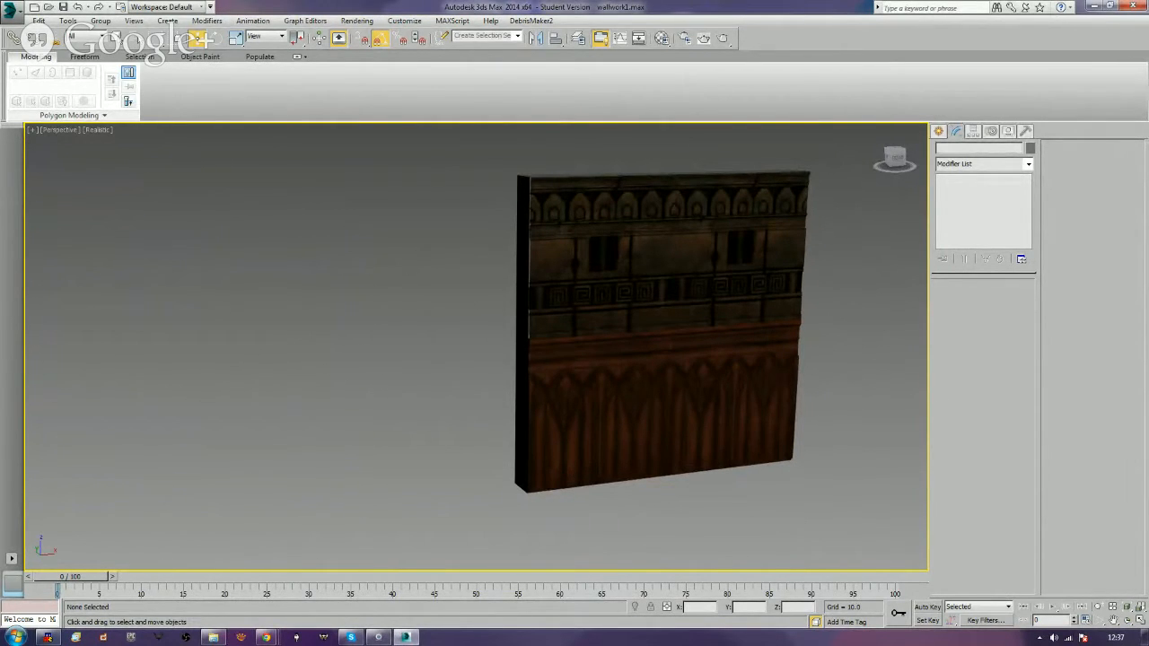
Bring up the Textures folder window, move it out of the way and return to 3ds Max.
{"action": "key", "text": "alt+Tab"}
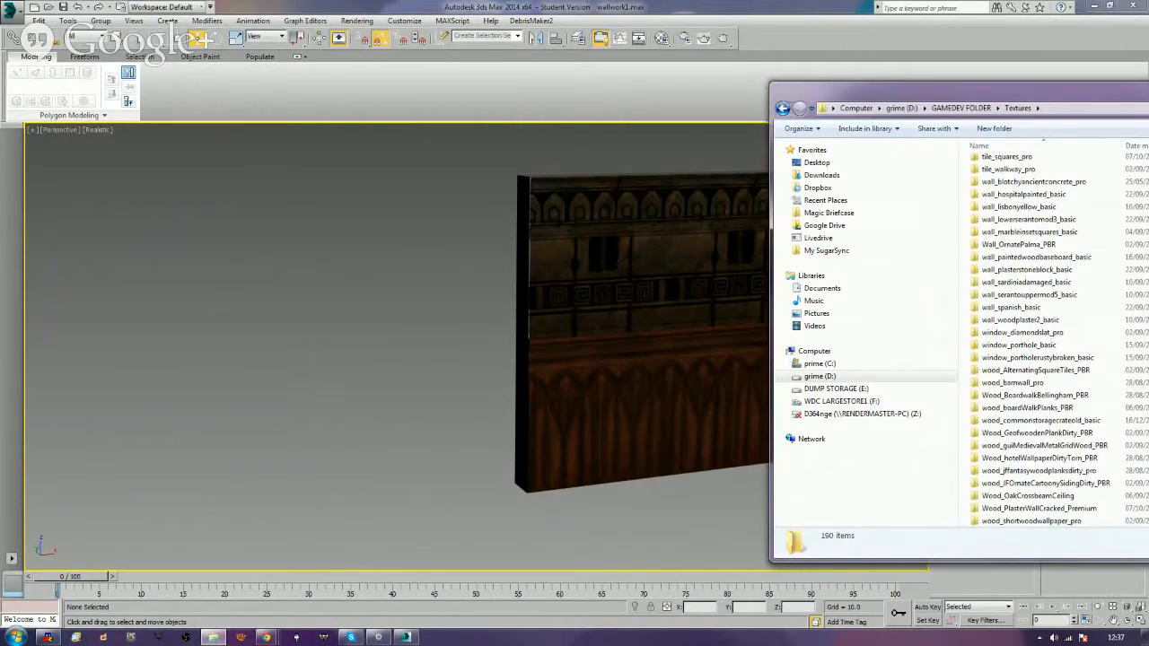
{"action": "left_click_drag", "start_coordinate": [826, 92], "coordinate": [1139, 156]}
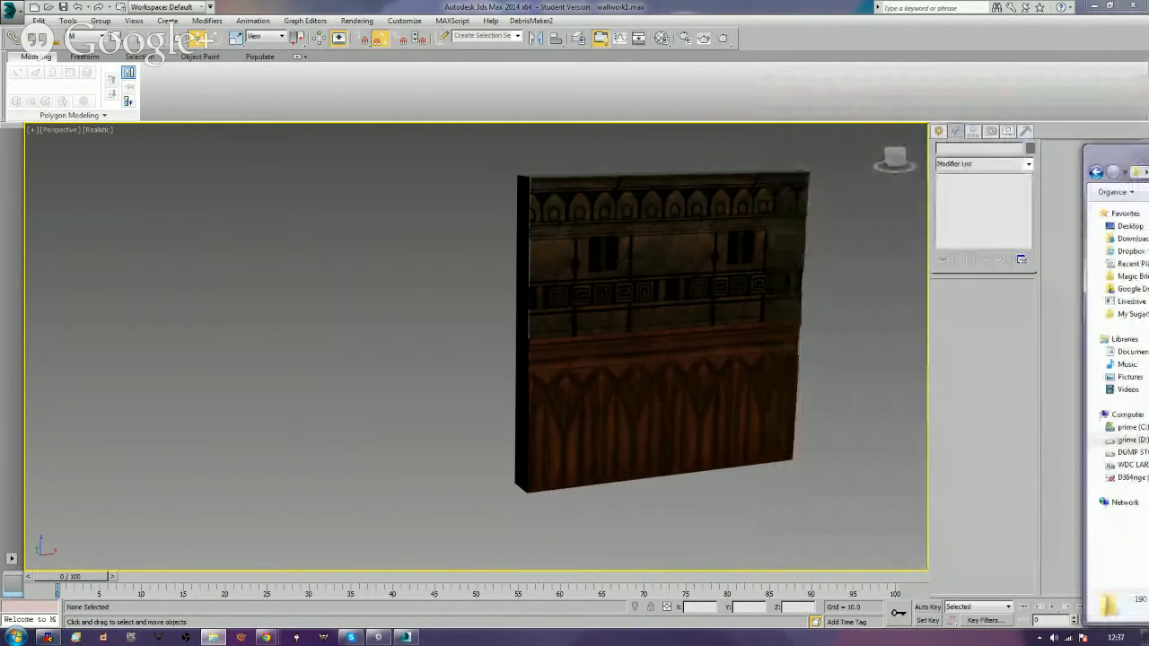
{"action": "key", "text": "alt+Tab"}
{"action": "mouse_move", "coordinate": [728, 395]}
{"action": "middle_mouse_down", "text": "alt"}
{"action": "mouse_move", "coordinate": [810, 379]}
{"action": "mouse_move", "coordinate": [736, 390]}
{"action": "mouse_move", "coordinate": [688, 378]}
{"action": "mouse_move", "coordinate": [730, 395]}
{"action": "middle_mouse_up", "text": "alt"}
Select the stone and wood panels individually and as a set of four, and examine the wall from the side.
{"action": "left_click", "coordinate": [619, 412]}
{"action": "left_click", "coordinate": [705, 368]}
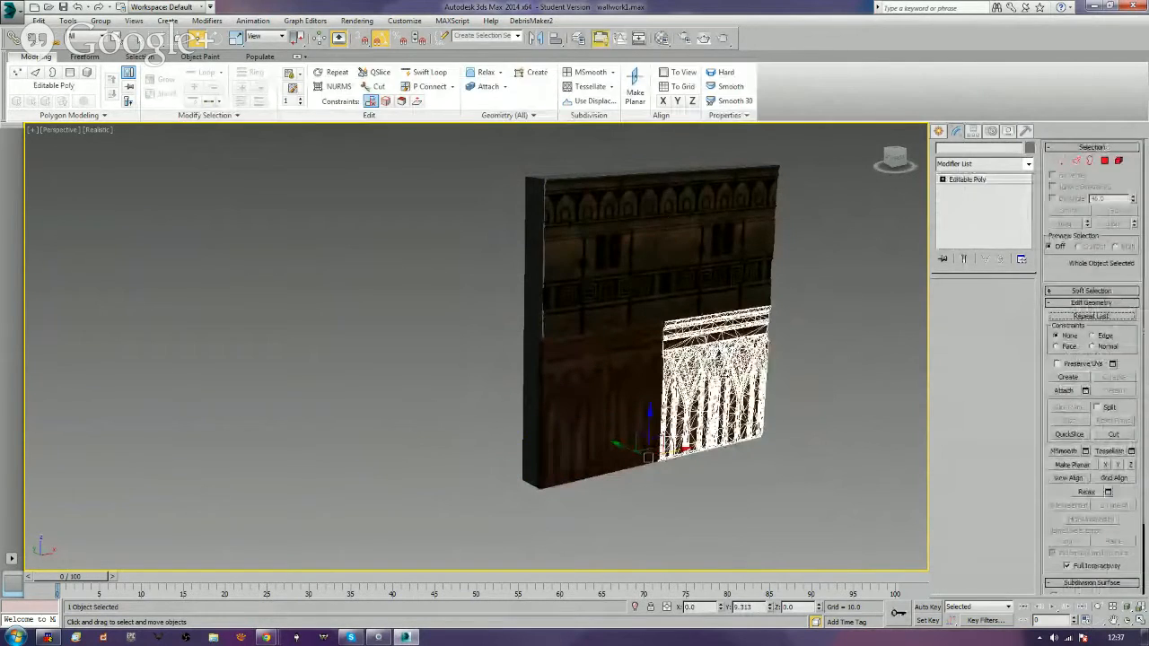
{"action": "left_click", "coordinate": [689, 285]}
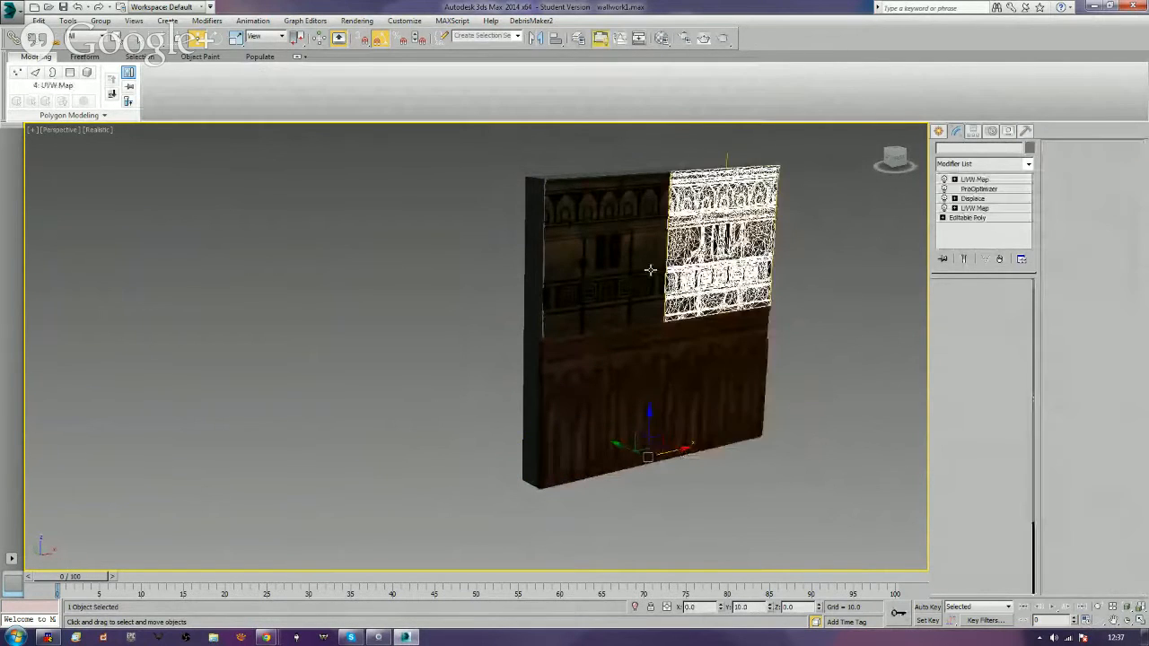
{"action": "left_click", "coordinate": [610, 385]}
{"action": "left_click", "coordinate": [704, 359], "text": "ctrl"}
{"action": "left_click", "coordinate": [712, 269], "text": "ctrl"}
{"action": "left_click", "coordinate": [610, 279], "text": "ctrl"}
{"action": "middle_click_drag", "start_coordinate": [610, 287], "coordinate": [682, 295], "text": "alt"}
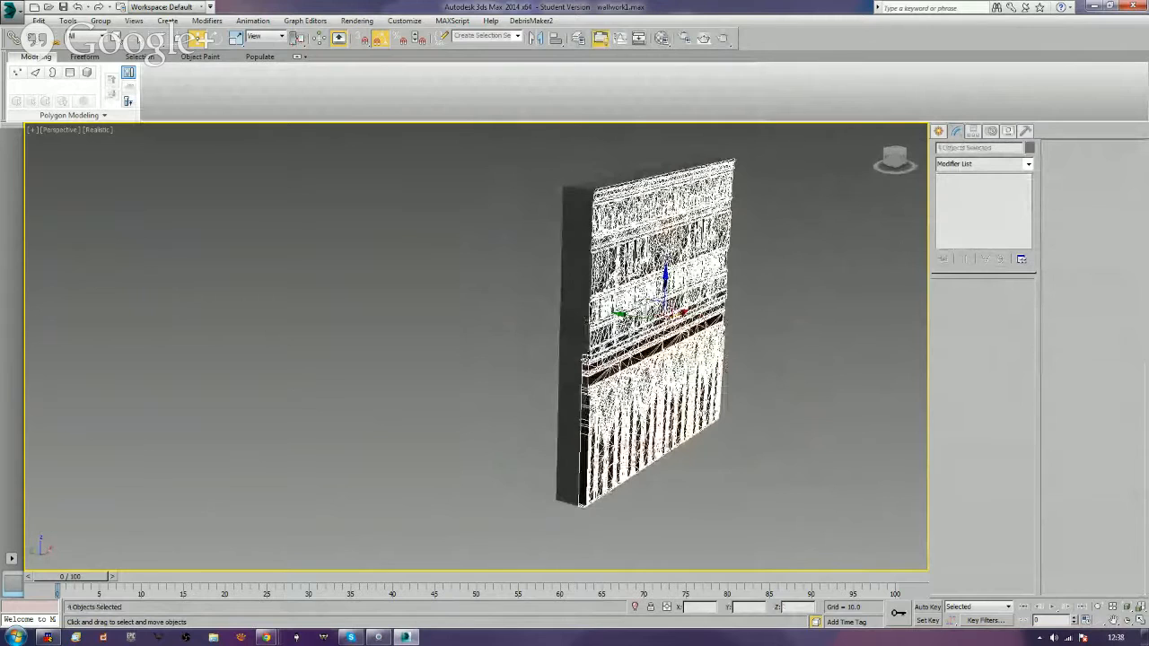
Delete the copied stone panel topwall_002 and the plain wall slab behind the panels.
{"action": "left_click", "coordinate": [738, 339]}
{"action": "left_click", "coordinate": [657, 295]}
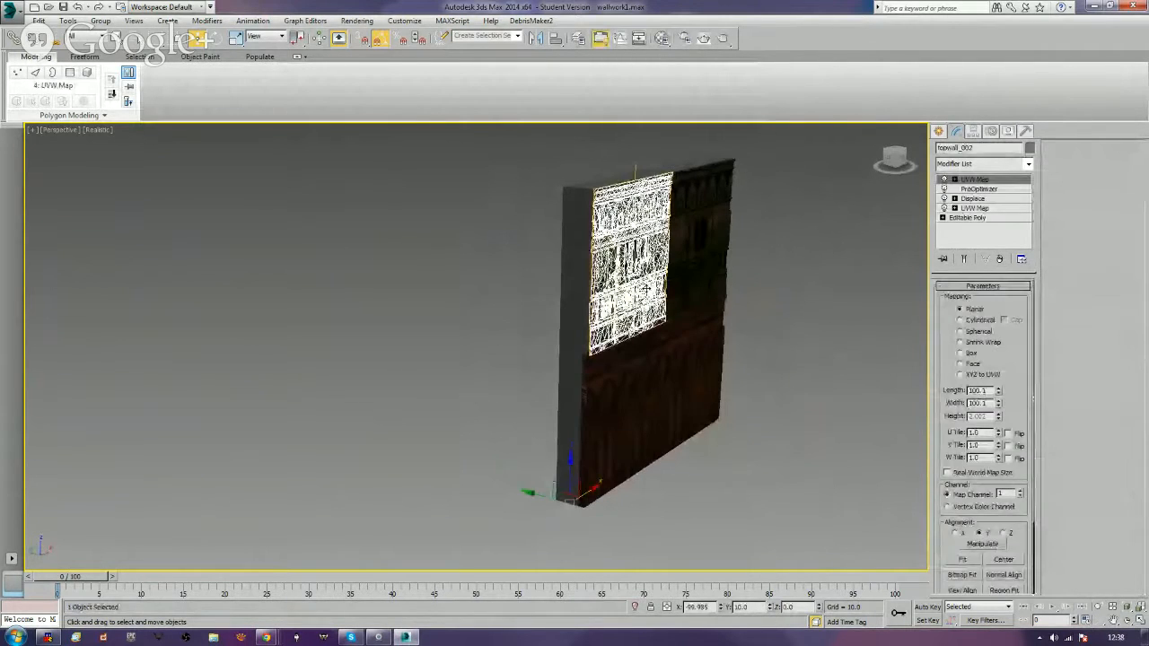
{"action": "key", "text": "Delete"}
{"action": "left_click", "coordinate": [675, 285]}
{"action": "left_click", "coordinate": [578, 305]}
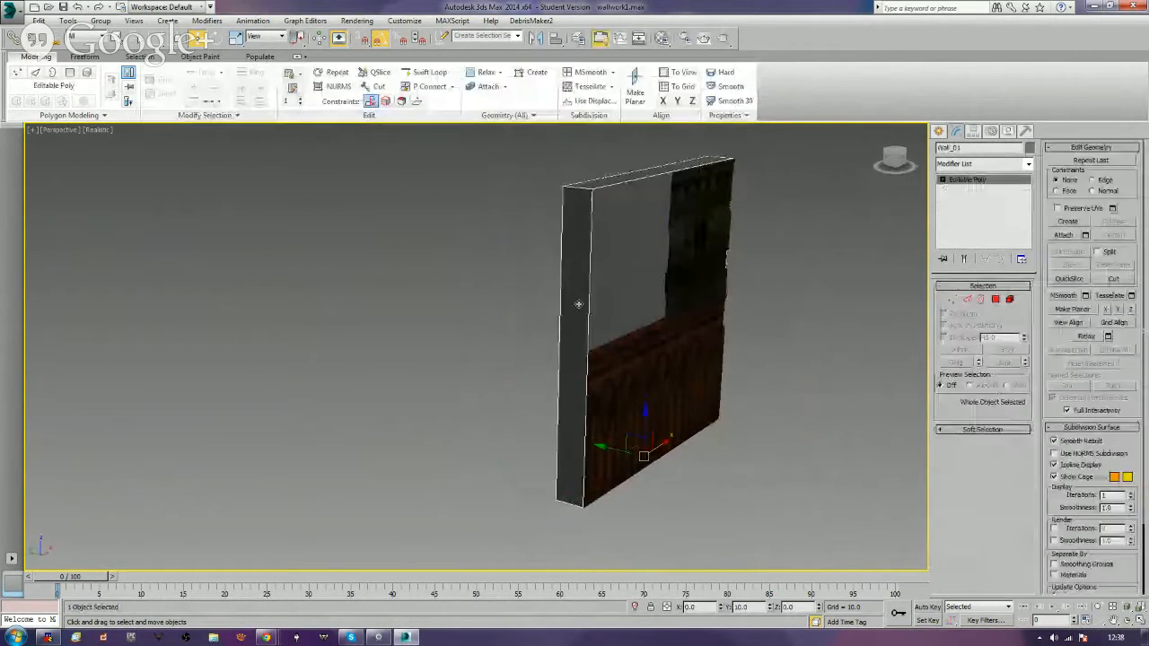
{"action": "key", "text": "Delete"}
Convert the remaining stone panel topwall_01 to an Editable Poly.
{"action": "left_click", "coordinate": [709, 283]}
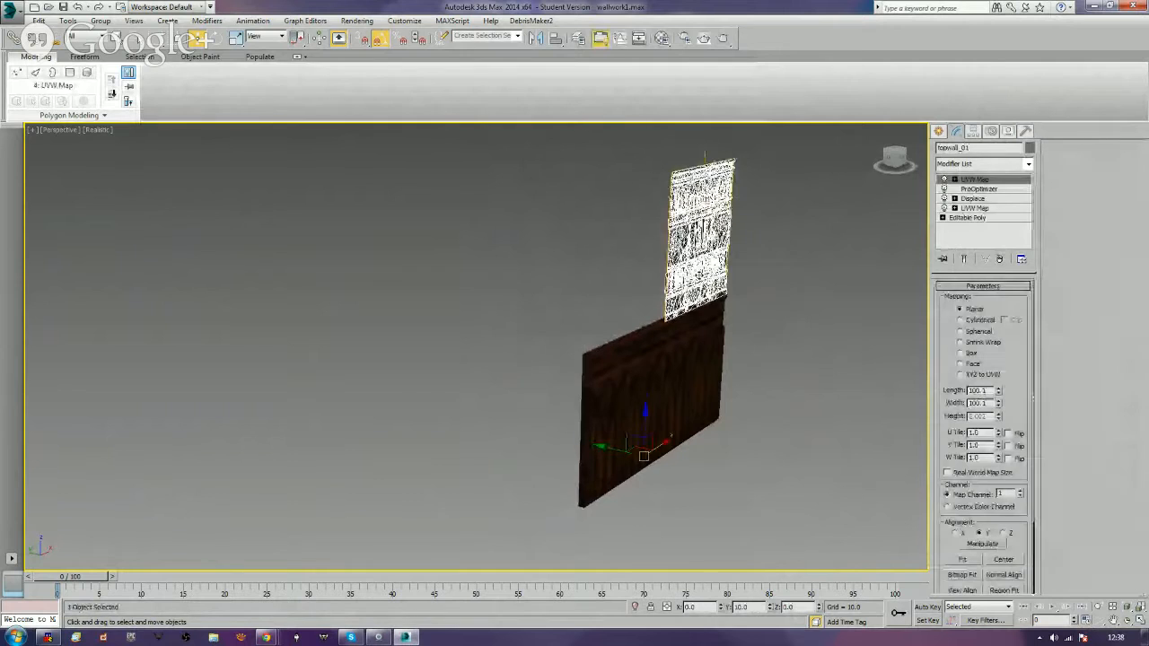
{"action": "key", "text": "z"}
{"action": "middle_click_drag", "start_coordinate": [698, 275], "coordinate": [808, 275], "text": "alt"}
{"action": "middle_click_drag", "start_coordinate": [628, 350], "coordinate": [566, 395], "text": "alt"}
{"action": "middle_click_drag", "start_coordinate": [565, 395], "coordinate": [580, 265]}
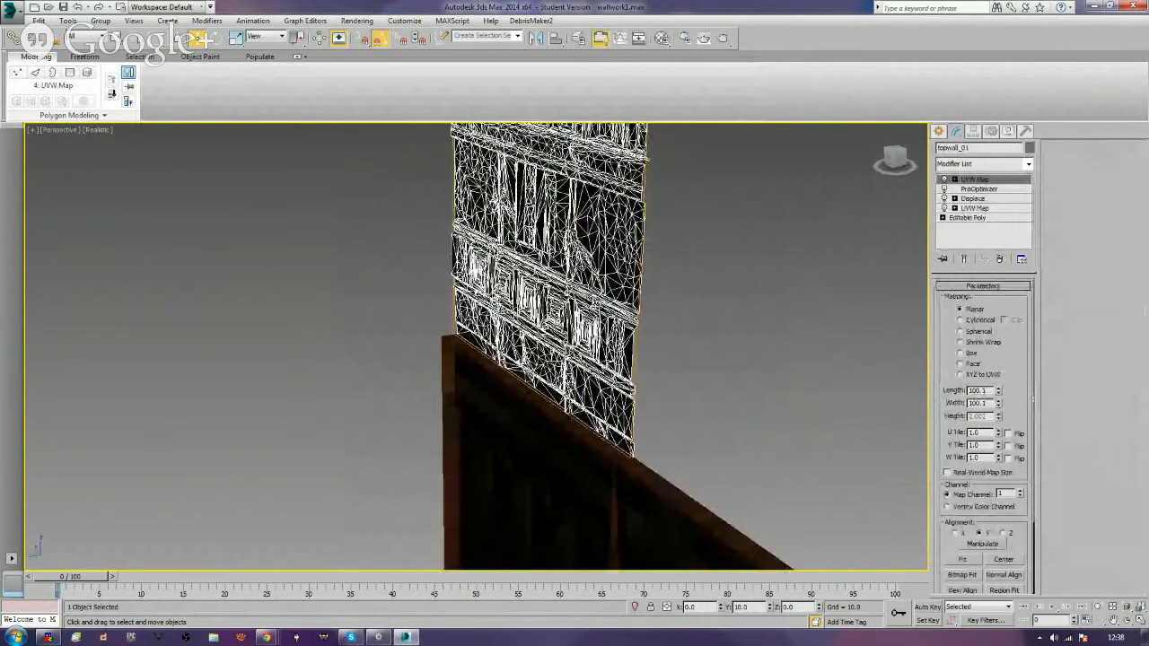
{"action": "right_click", "coordinate": [589, 269]}
{"action": "mouse_move", "coordinate": [628, 385]}
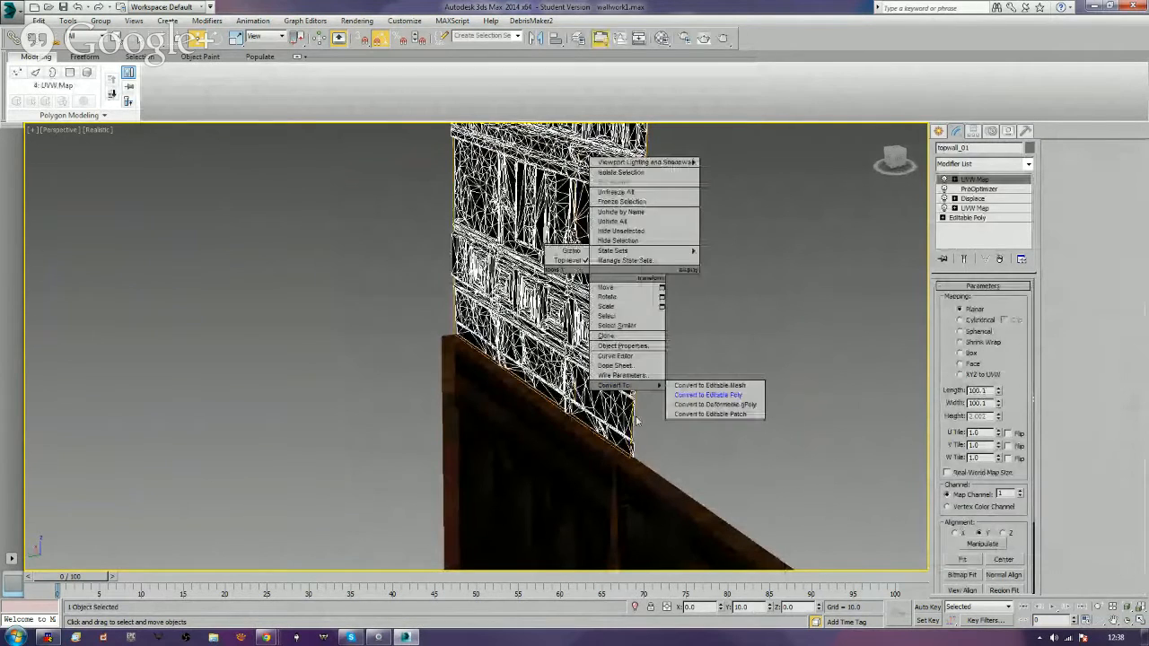
{"action": "left_click", "coordinate": [708, 395]}
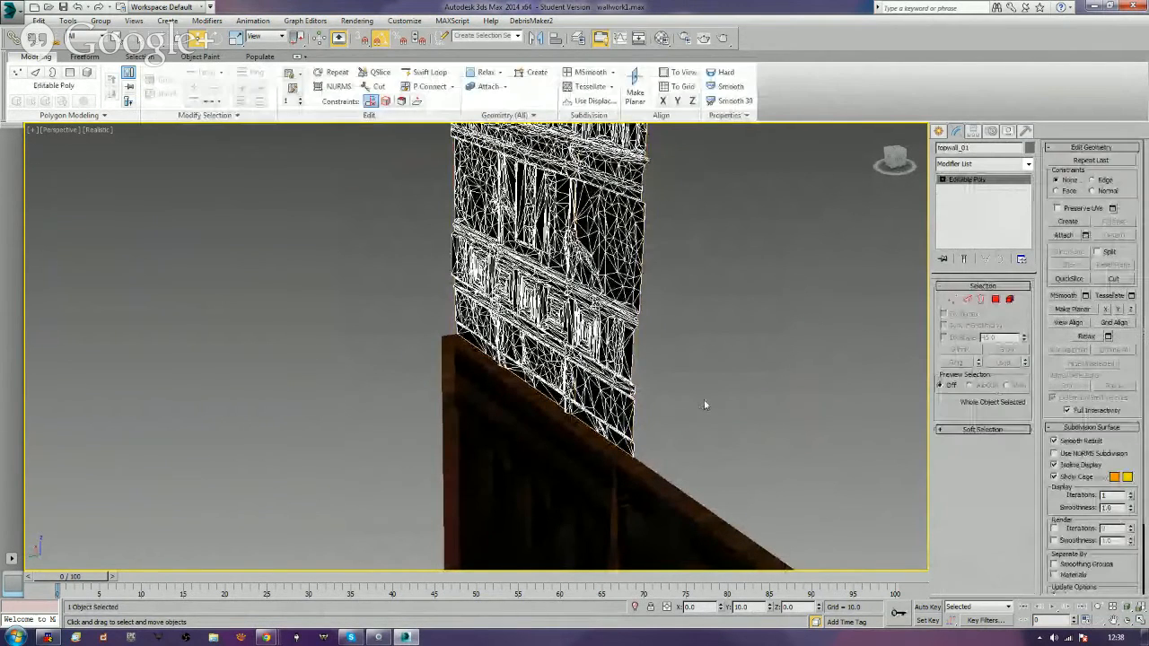
Select the outer border of the stone panel and extend it backward along Y to form side faces.
{"action": "left_click", "coordinate": [981, 299]}
{"action": "left_click", "coordinate": [456, 315]}
{"action": "middle_click_drag", "start_coordinate": [597, 308], "coordinate": [633, 358]}
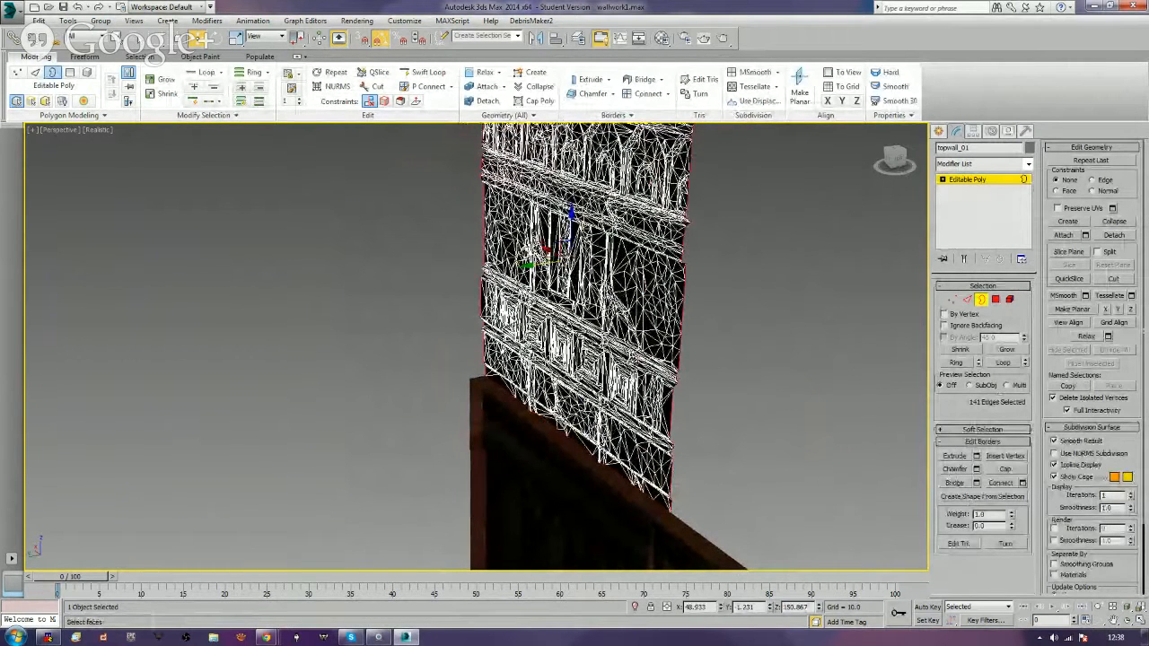
{"action": "left_click_drag", "start_coordinate": [530, 265], "coordinate": [512, 270], "text": "shift"}
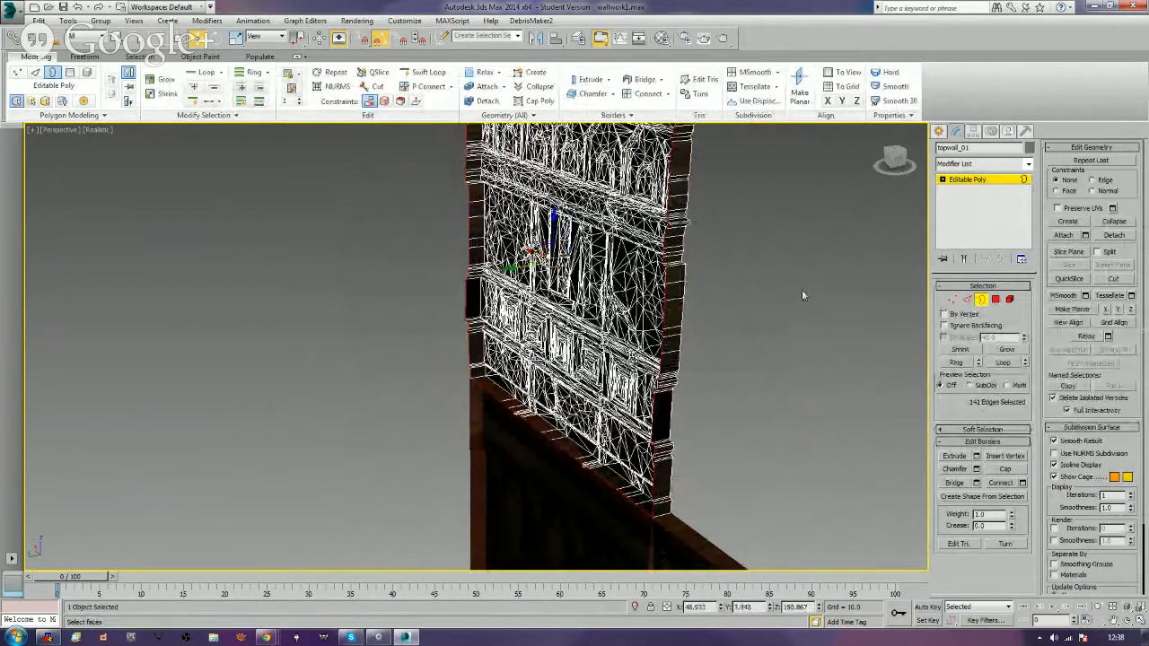
Flatten the extended back border along Y, move it about 0.9 units toward the front and leave border editing.
{"action": "key", "text": "e"}
{"action": "key", "text": "r"}
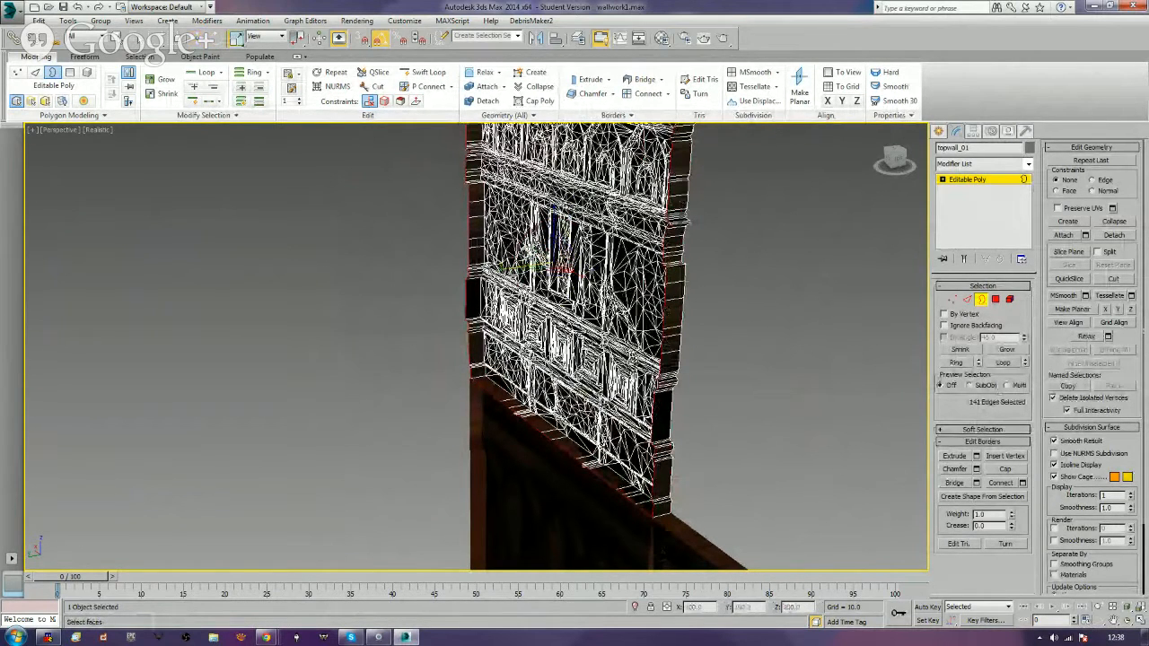
{"action": "left_click_drag", "start_coordinate": [510, 268], "coordinate": [1019, 213]}
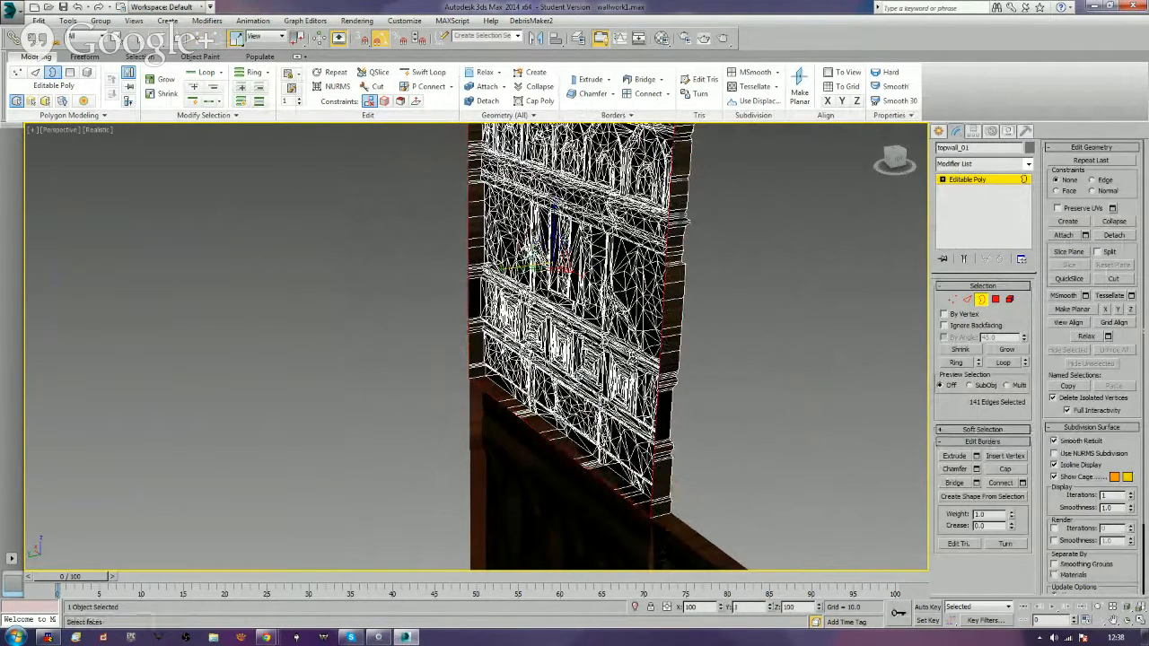
{"action": "key", "text": "w"}
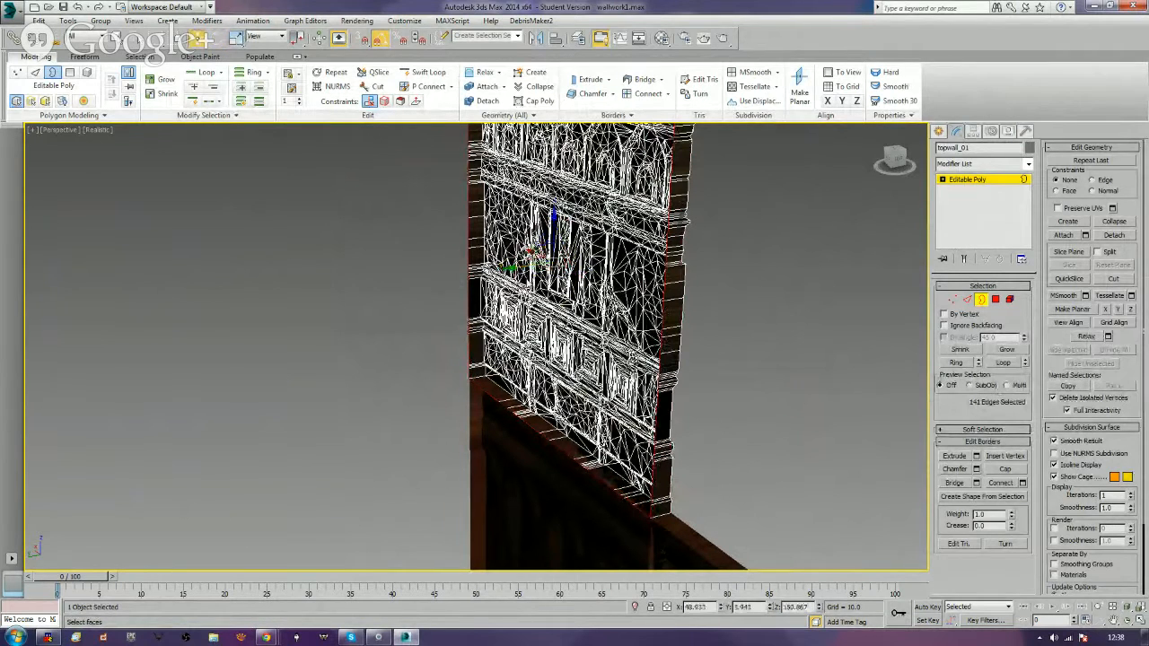
{"action": "left_click_drag", "start_coordinate": [509, 268], "coordinate": [513, 267]}
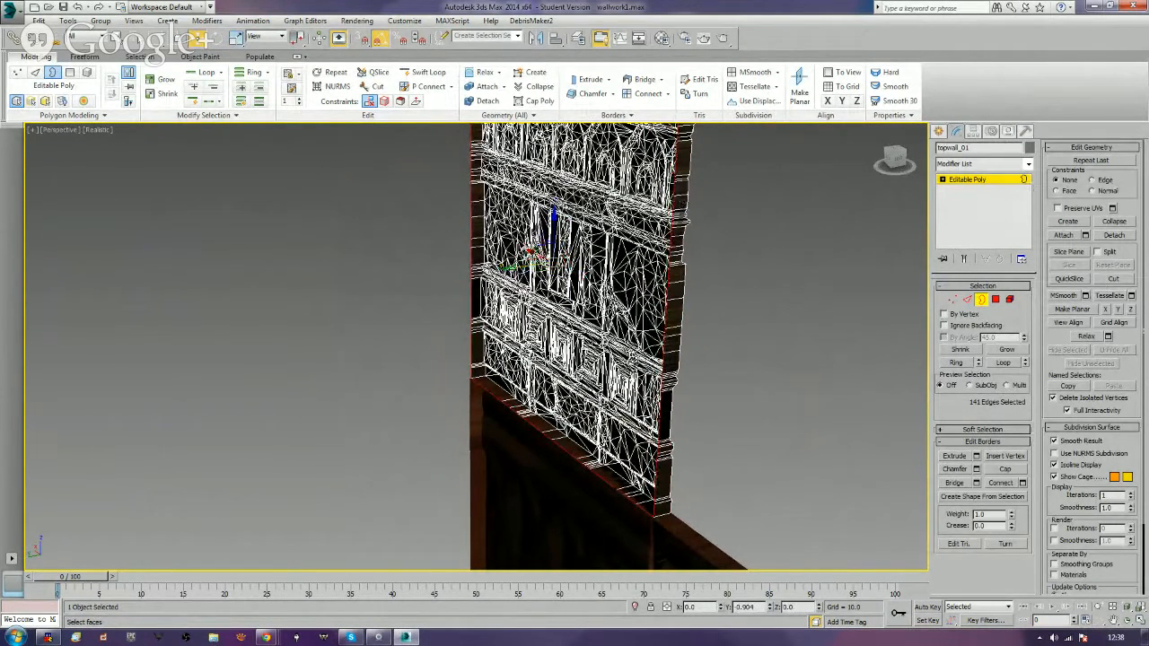
{"action": "left_click", "coordinate": [982, 300]}
Copy the thickened stone panel about 100 units along negative X to fill the space above the other wood panel.
{"action": "middle_click_drag", "start_coordinate": [693, 425], "coordinate": [789, 366]}
{"action": "scroll", "coordinate": [716, 372], "scroll_direction": "down", "scroll_amount": 5}
{"action": "left_click", "coordinate": [742, 397]}
{"action": "middle_click_drag", "start_coordinate": [742, 397], "coordinate": [799, 402], "text": "alt"}
{"action": "key", "text": "Delete"}
{"action": "left_click", "coordinate": [692, 304]}
{"action": "scroll", "coordinate": [713, 316], "scroll_direction": "up", "scroll_amount": 4}
{"action": "middle_click_drag", "start_coordinate": [822, 423], "coordinate": [761, 350]}
{"action": "left_click_drag", "start_coordinate": [639, 437], "coordinate": [797, 460], "text": "shift"}
{"action": "left_click", "coordinate": [574, 371]}
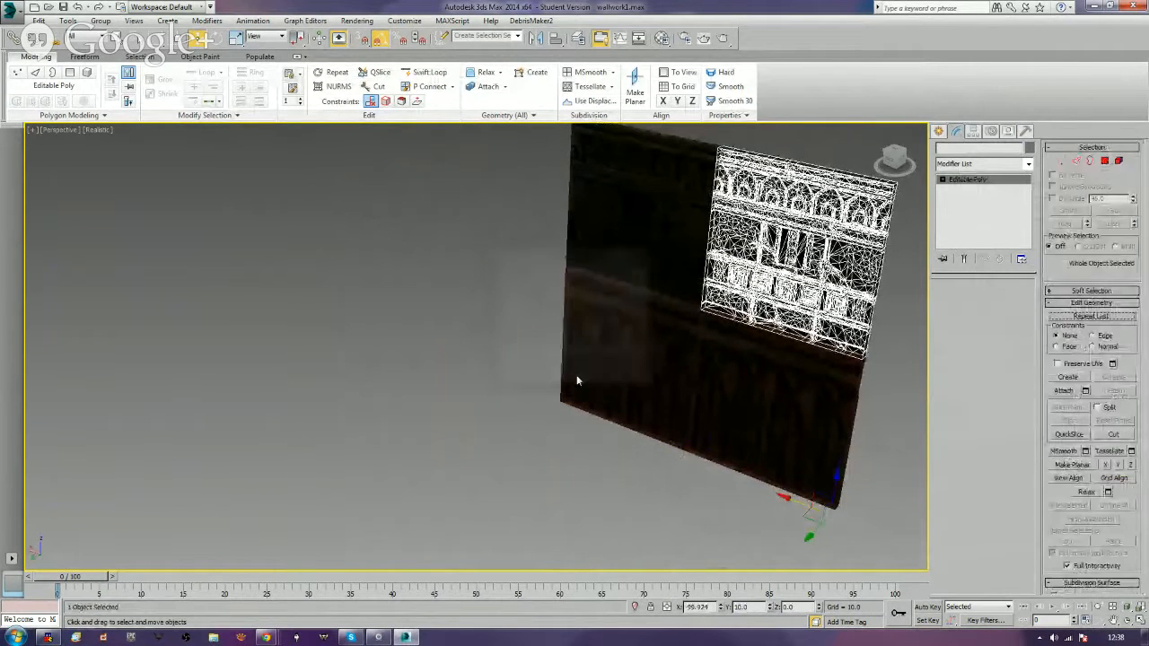
Inspect the mesh density of the four-panel wall with edged faces shown, and restore plain shading.
{"action": "left_click", "coordinate": [692, 505]}
{"action": "middle_click_drag", "start_coordinate": [702, 507], "coordinate": [667, 444], "text": "alt"}
{"action": "key", "text": "F4"}
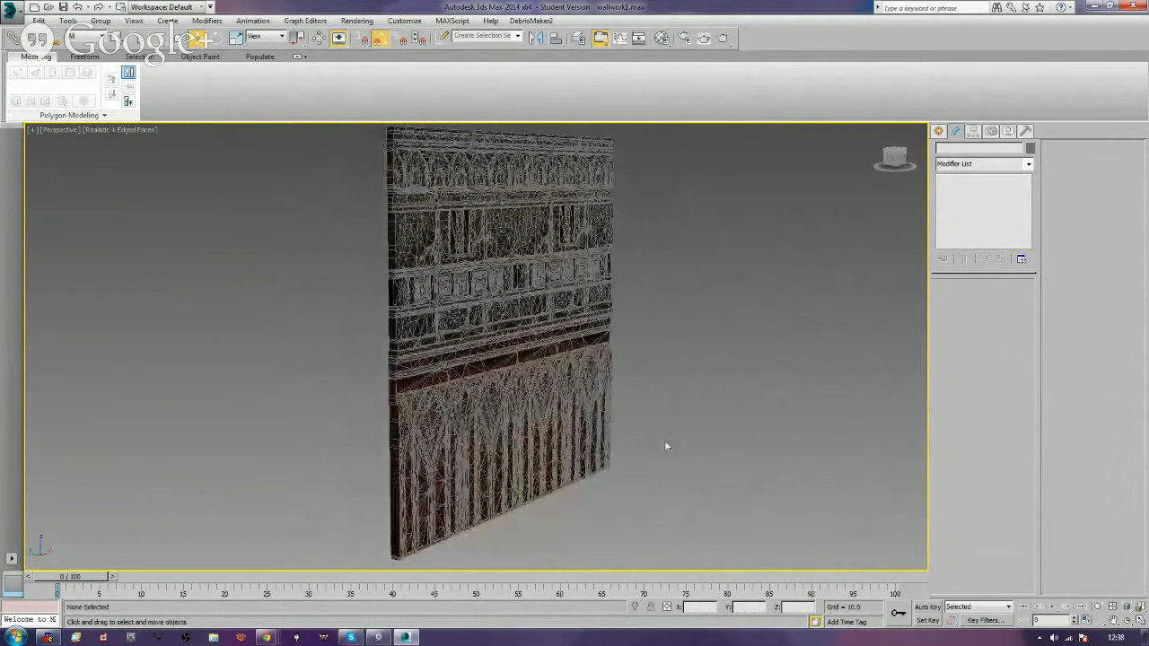
{"action": "key", "text": "F4"}
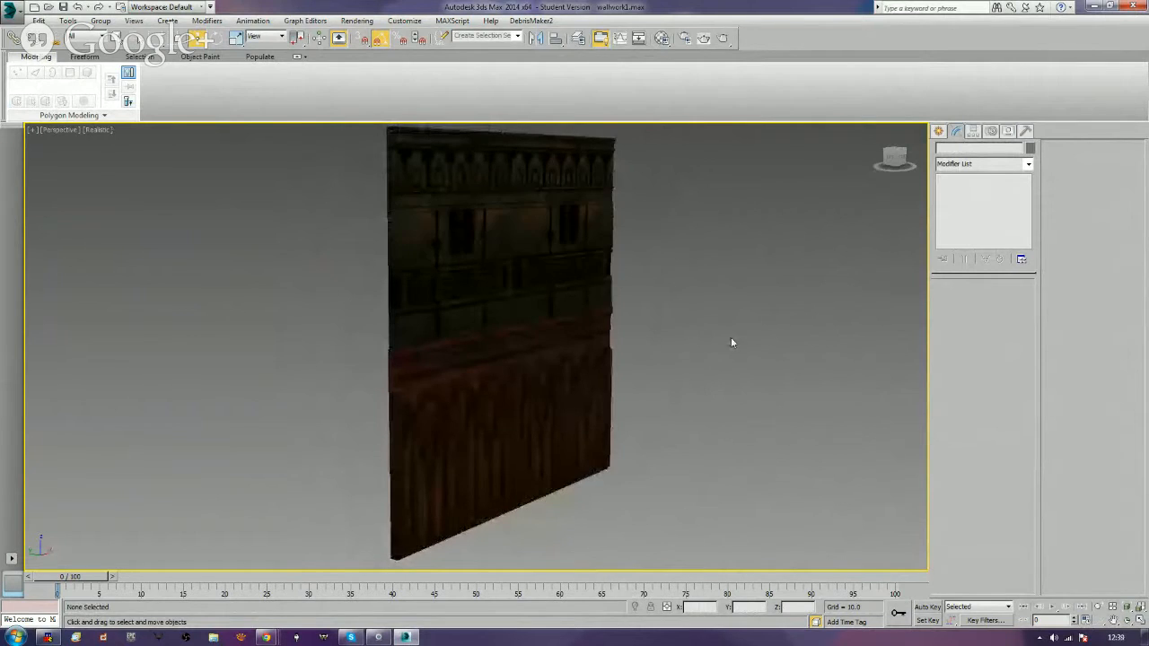
{"action": "middle_click_drag", "start_coordinate": [731, 339], "coordinate": [710, 335], "text": "alt"}
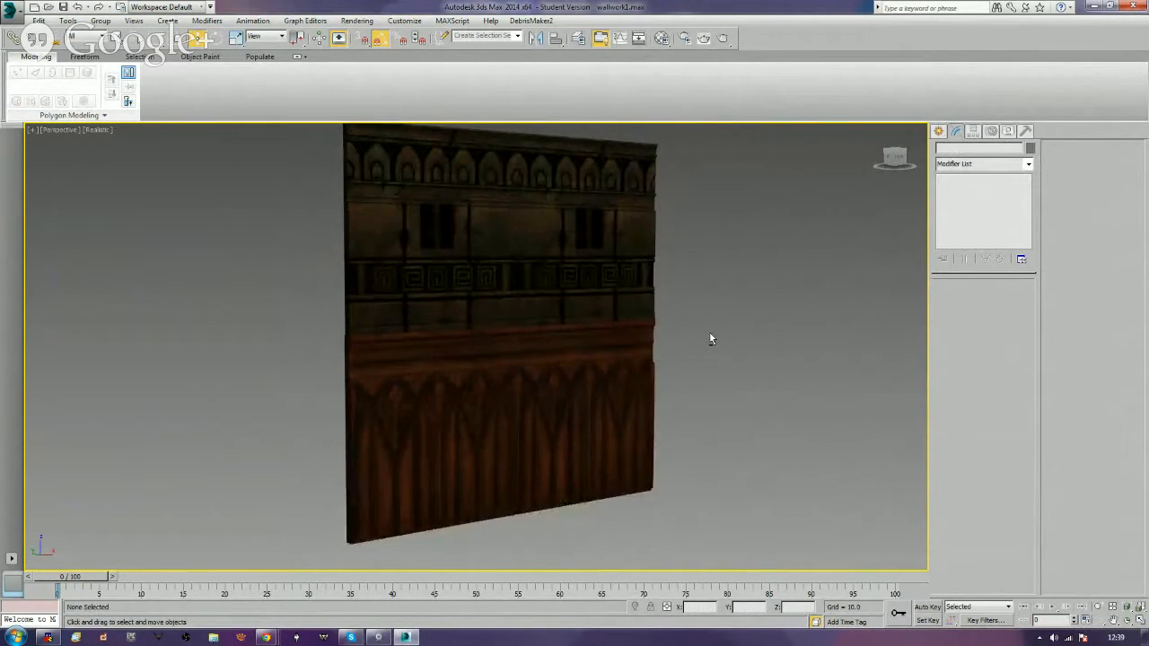
Select the wood and stone panels in turn and examine how the modular pieces fit together from several angles.
{"action": "left_click", "coordinate": [631, 407]}
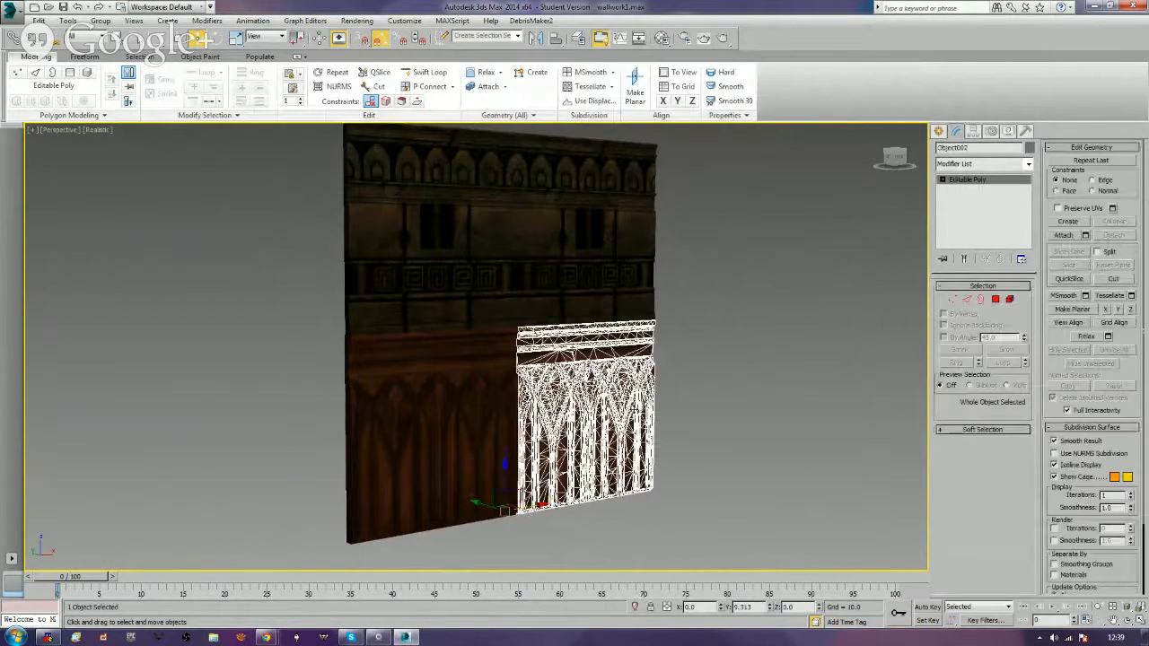
{"action": "left_click", "coordinate": [456, 465]}
{"action": "left_click", "coordinate": [398, 249]}
{"action": "left_click", "coordinate": [551, 248]}
{"action": "left_click", "coordinate": [757, 379]}
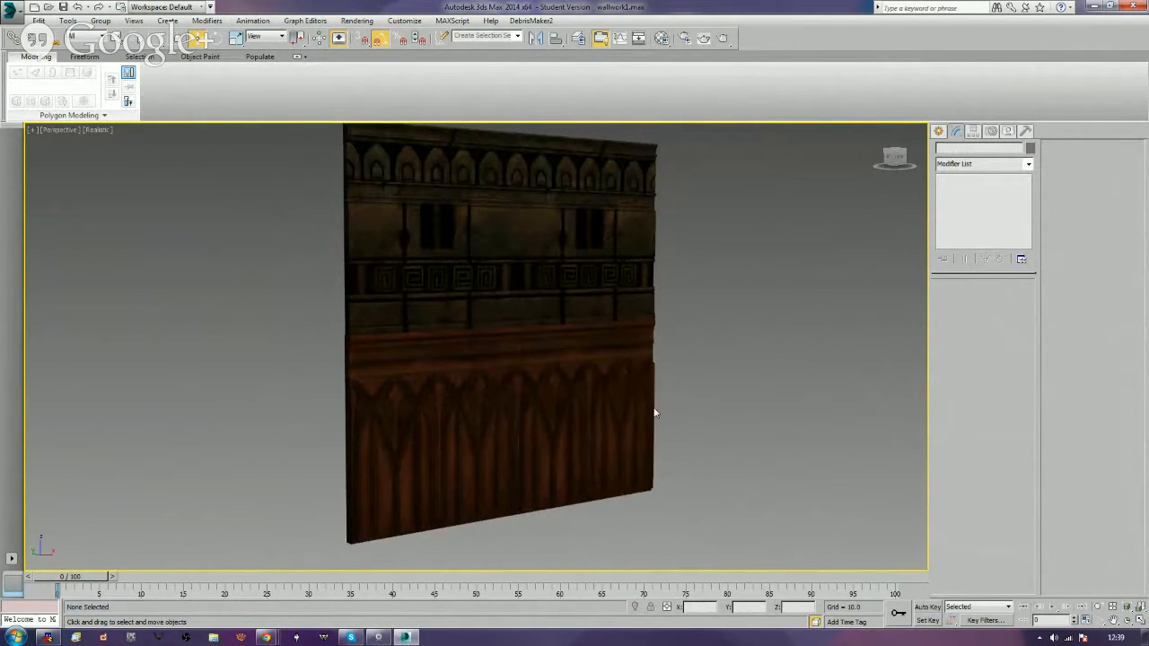
{"action": "left_click", "coordinate": [579, 434]}
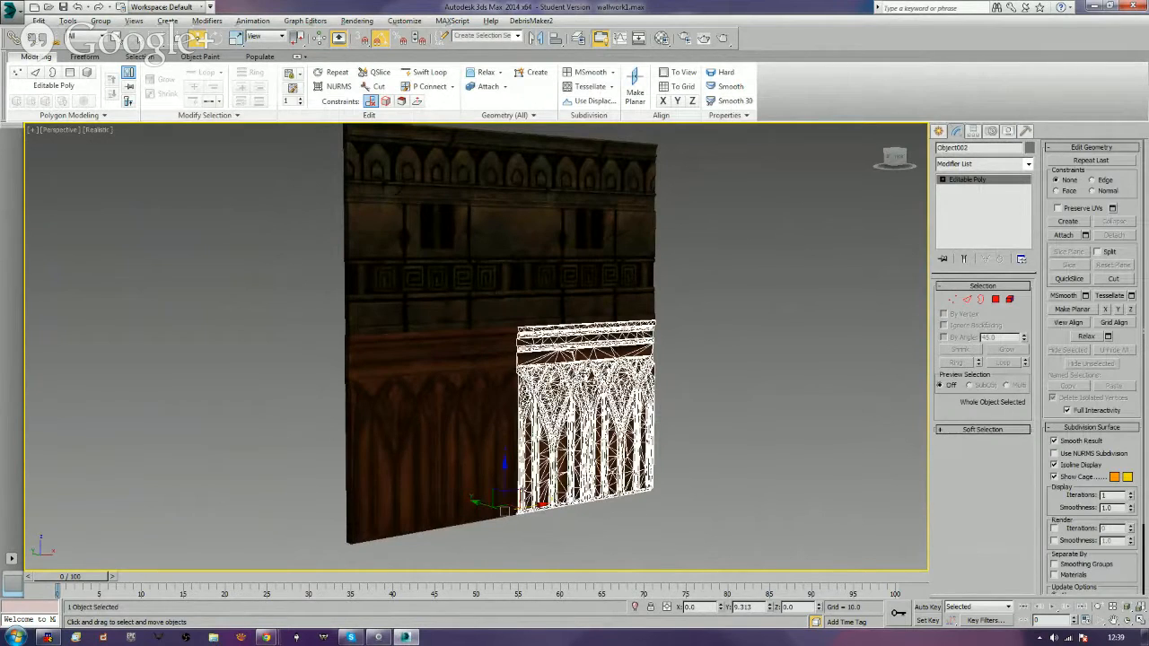
{"action": "left_click", "coordinate": [583, 235]}
{"action": "left_click", "coordinate": [430, 235]}
{"action": "left_click", "coordinate": [579, 422]}
{"action": "middle_click_drag", "start_coordinate": [579, 422], "coordinate": [588, 457], "text": "alt"}
{"action": "middle_click_drag", "start_coordinate": [615, 272], "coordinate": [615, 272], "text": "alt"}
{"action": "middle_click_drag", "start_coordinate": [552, 371], "coordinate": [592, 352]}
{"action": "left_click", "coordinate": [512, 422]}
{"action": "middle_click_drag", "start_coordinate": [513, 299], "coordinate": [638, 404], "text": "alt"}
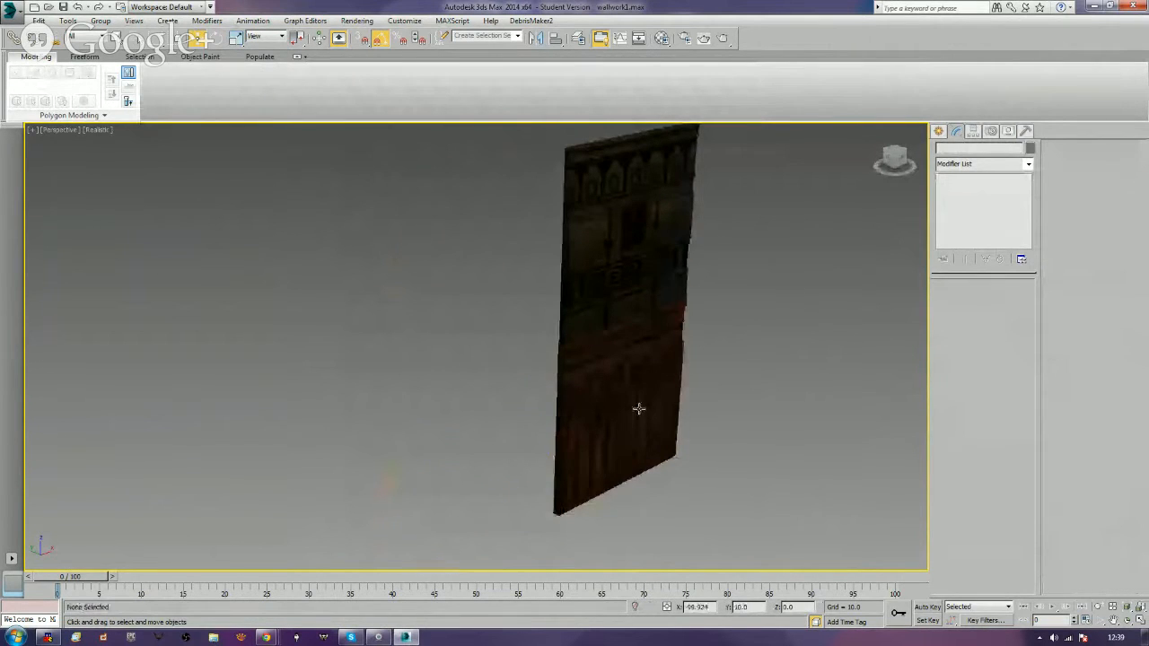
Center the wood panel's pivot to the object.
{"action": "left_click", "coordinate": [587, 272]}
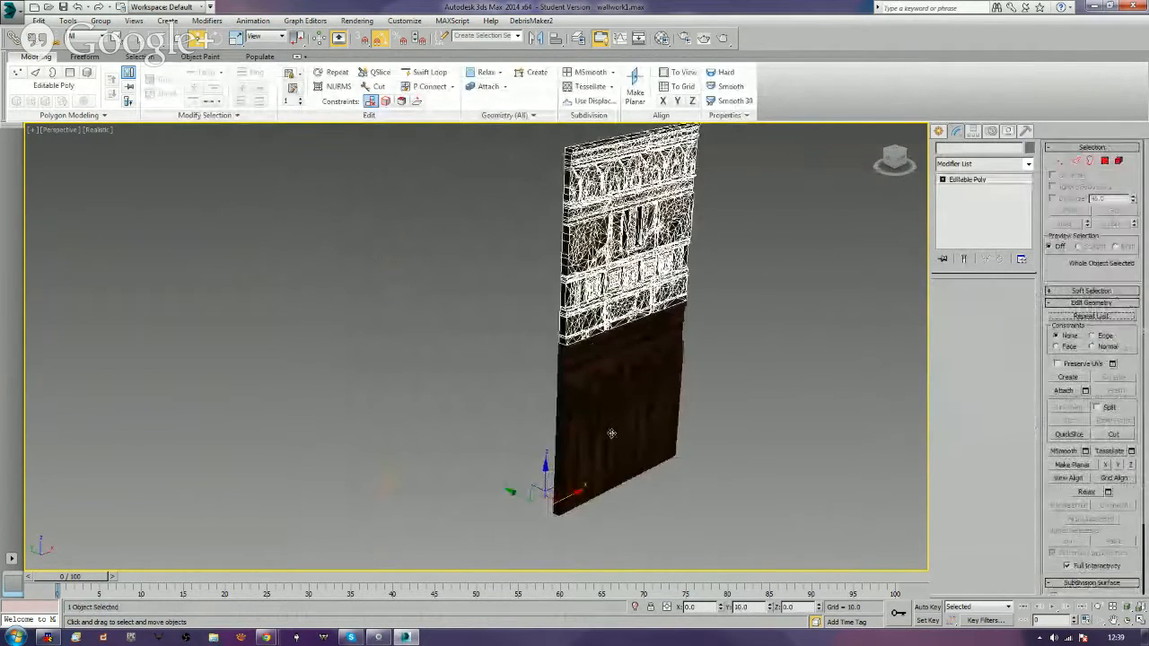
{"action": "left_click", "coordinate": [608, 436]}
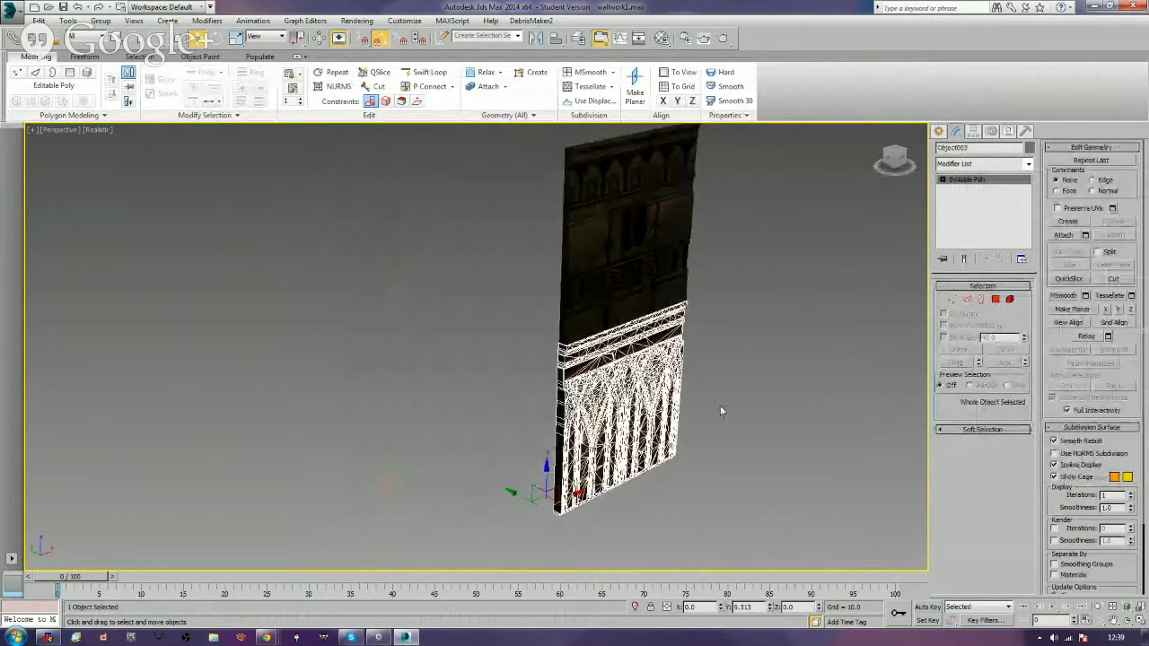
{"action": "scroll", "coordinate": [756, 372], "scroll_direction": "down", "scroll_amount": 3}
{"action": "middle_click_drag", "start_coordinate": [765, 434], "coordinate": [726, 439]}
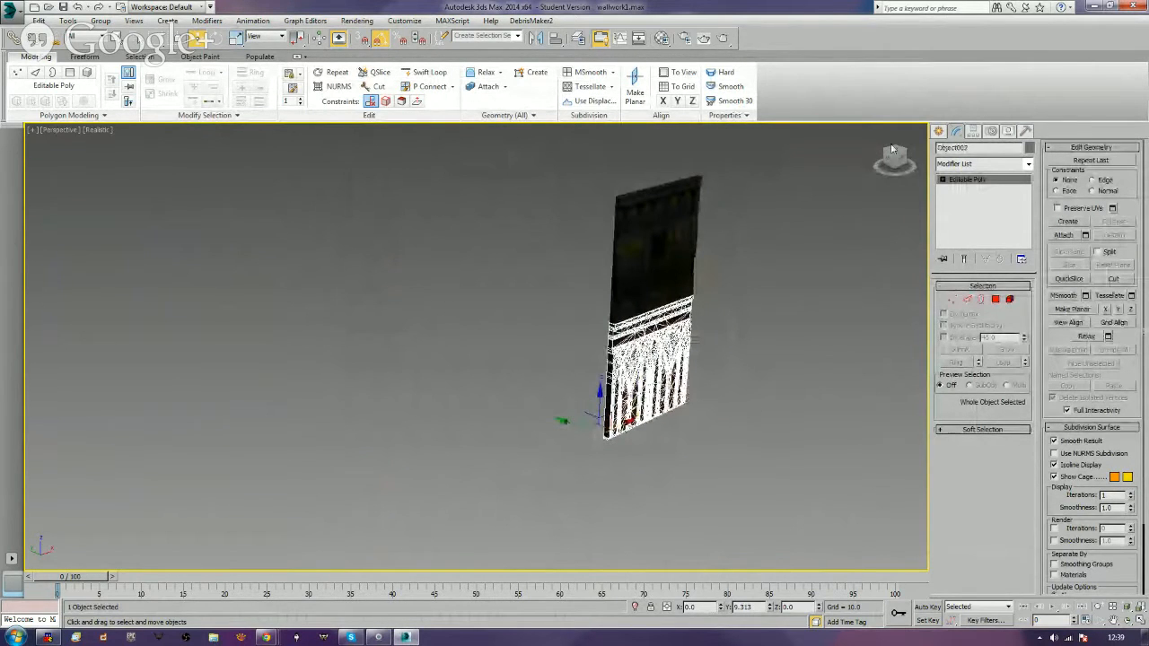
{"action": "left_click", "coordinate": [973, 131]}
{"action": "left_click", "coordinate": [982, 207]}
{"action": "left_click", "coordinate": [983, 269]}
{"action": "left_click", "coordinate": [983, 206]}
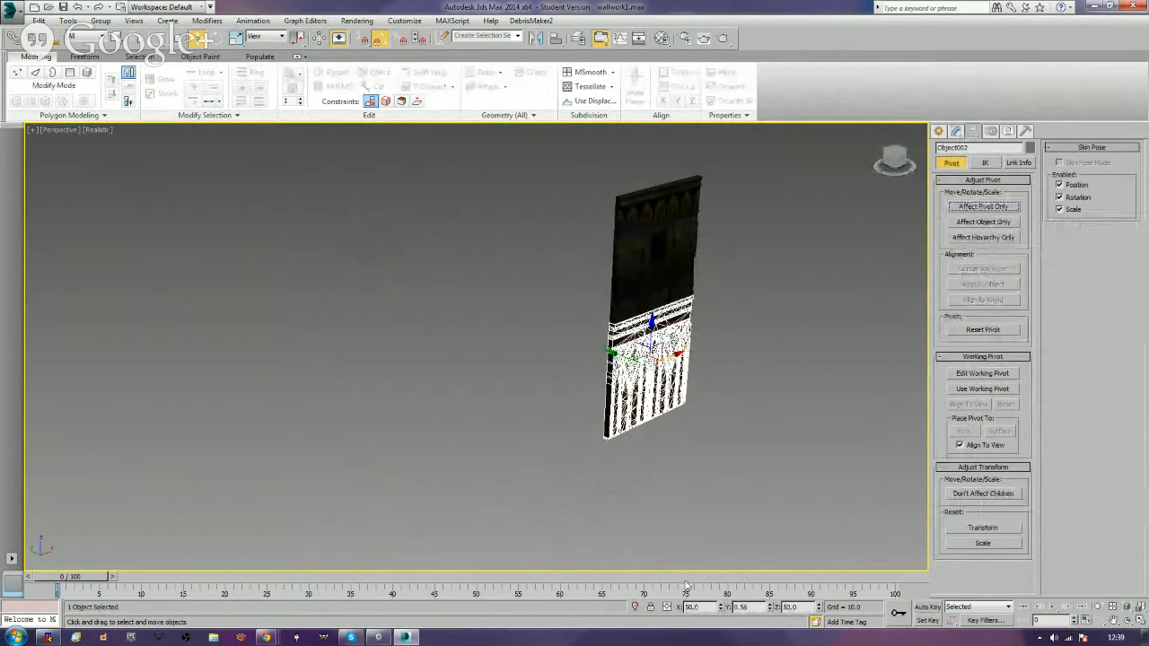
Position the wood panel at X 0 and Y 0.
{"action": "double_click", "coordinate": [703, 607]}
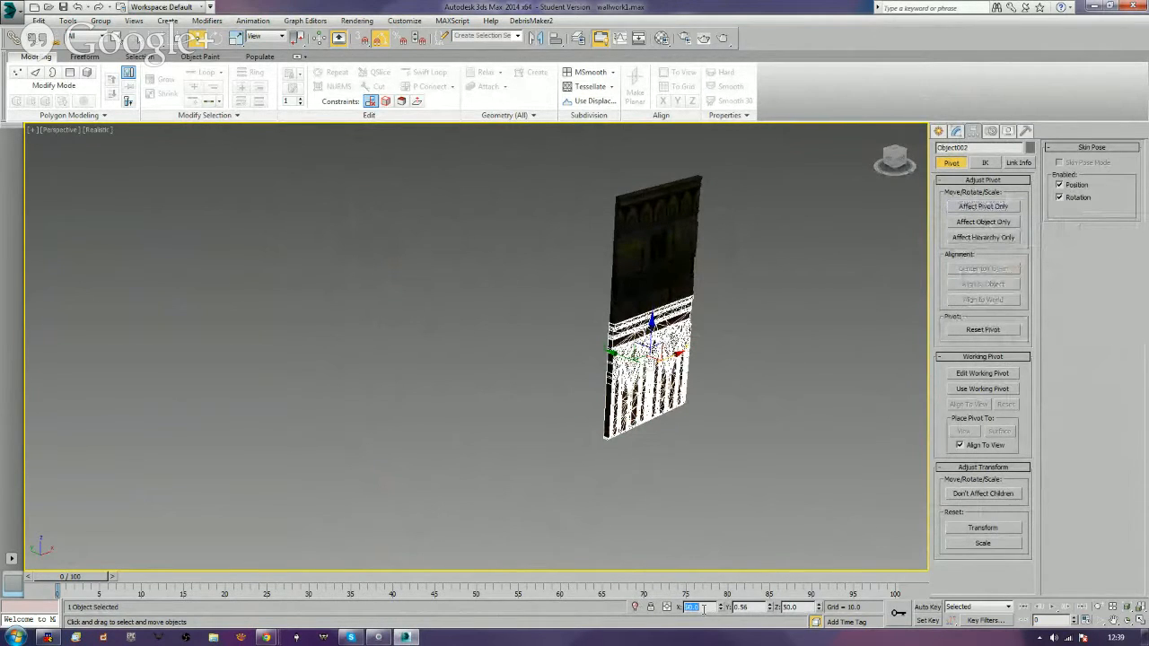
{"action": "type", "text": "0"}
{"action": "key", "text": "Tab"}
{"action": "type", "text": "0"}
{"action": "key", "text": "Tab"}
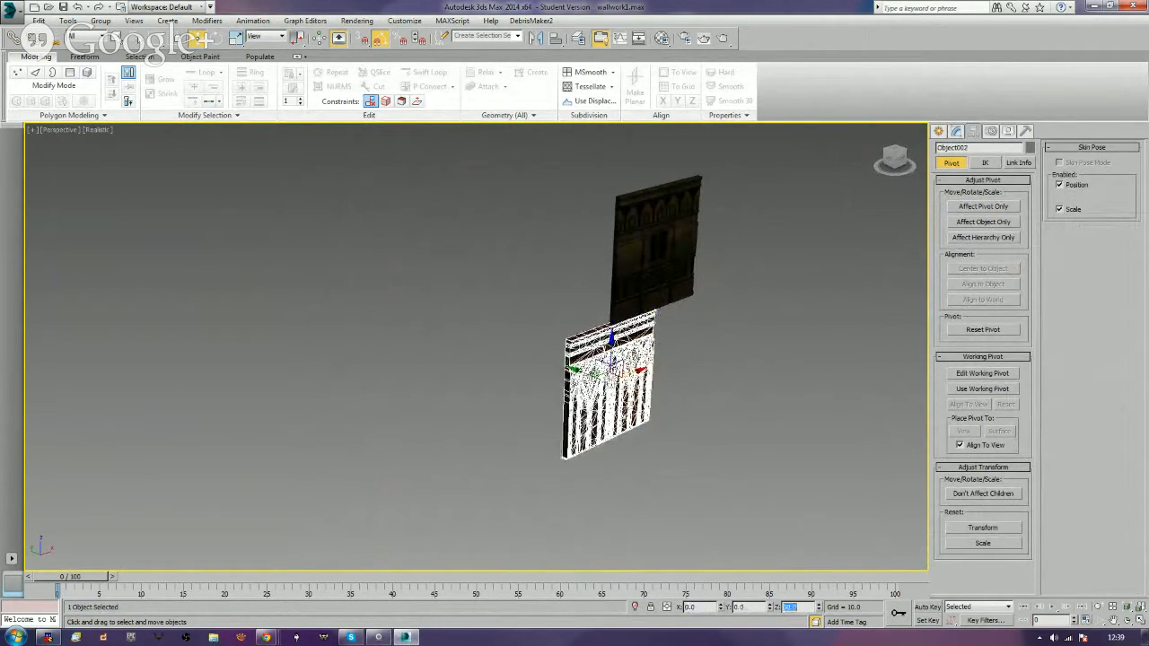
Move only the wood panel's pivot to Z 0 at its base and leave pivot editing.
{"action": "mouse_move", "coordinate": [762, 480]}
{"action": "middle_mouse_down", "text": "alt"}
{"action": "mouse_move", "coordinate": [697, 455]}
{"action": "mouse_move", "coordinate": [749, 473]}
{"action": "middle_mouse_up", "text": "alt"}
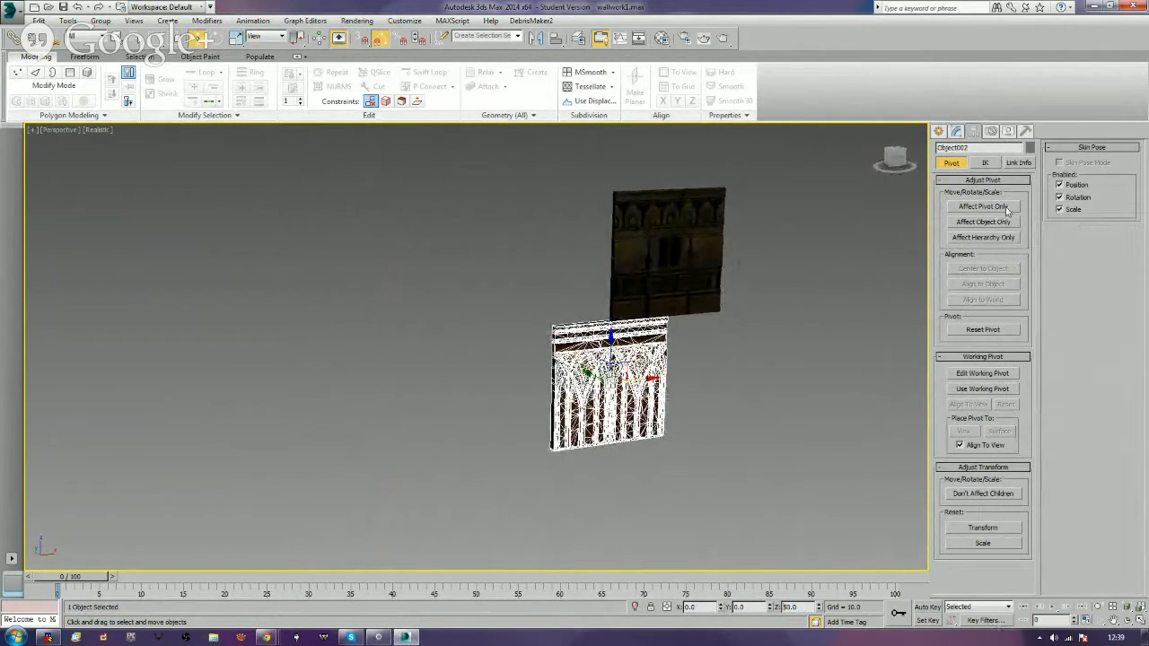
{"action": "left_click", "coordinate": [982, 207]}
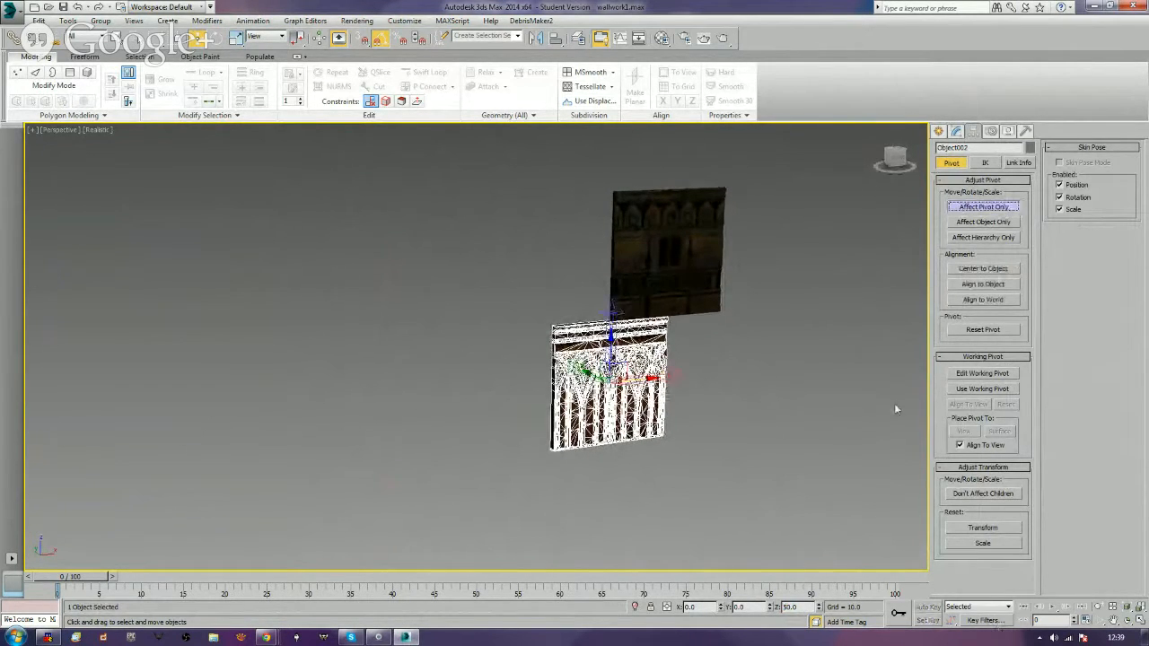
{"action": "type", "text": "0"}
{"action": "key", "text": "Return"}
{"action": "left_click", "coordinate": [984, 210]}
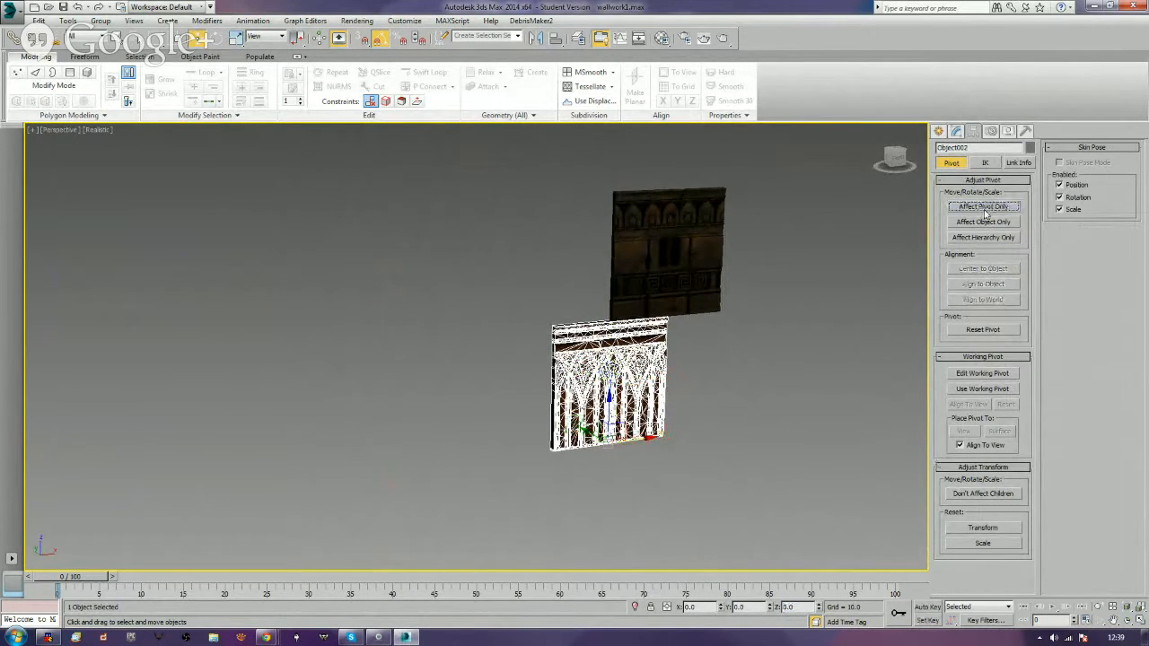
Center the stone panel's pivot to the object.
{"action": "middle_click_drag", "start_coordinate": [749, 382], "coordinate": [756, 384]}
{"action": "left_click", "coordinate": [698, 289]}
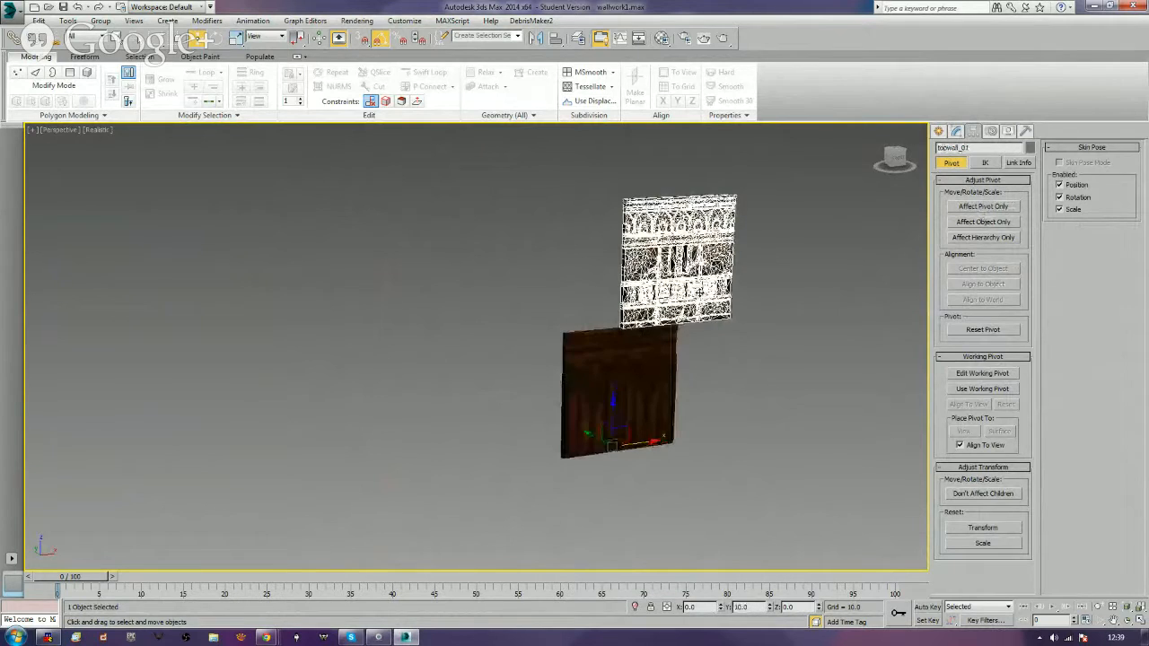
{"action": "key", "text": "ctrl+z"}
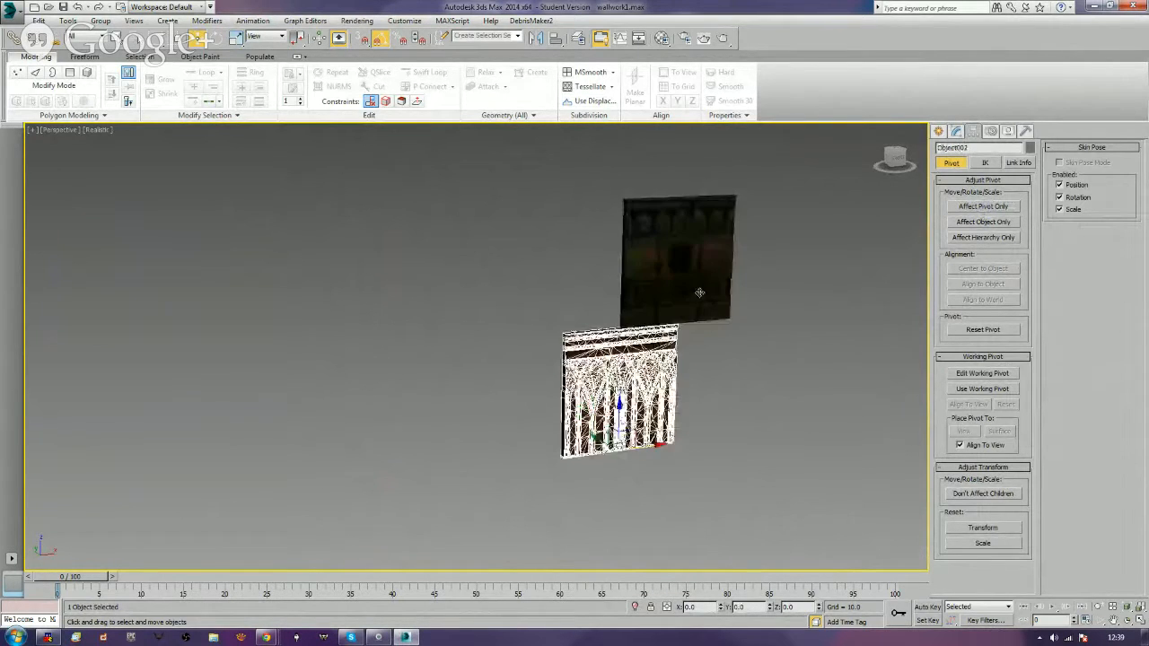
{"action": "left_click", "coordinate": [712, 428]}
{"action": "left_click", "coordinate": [688, 275]}
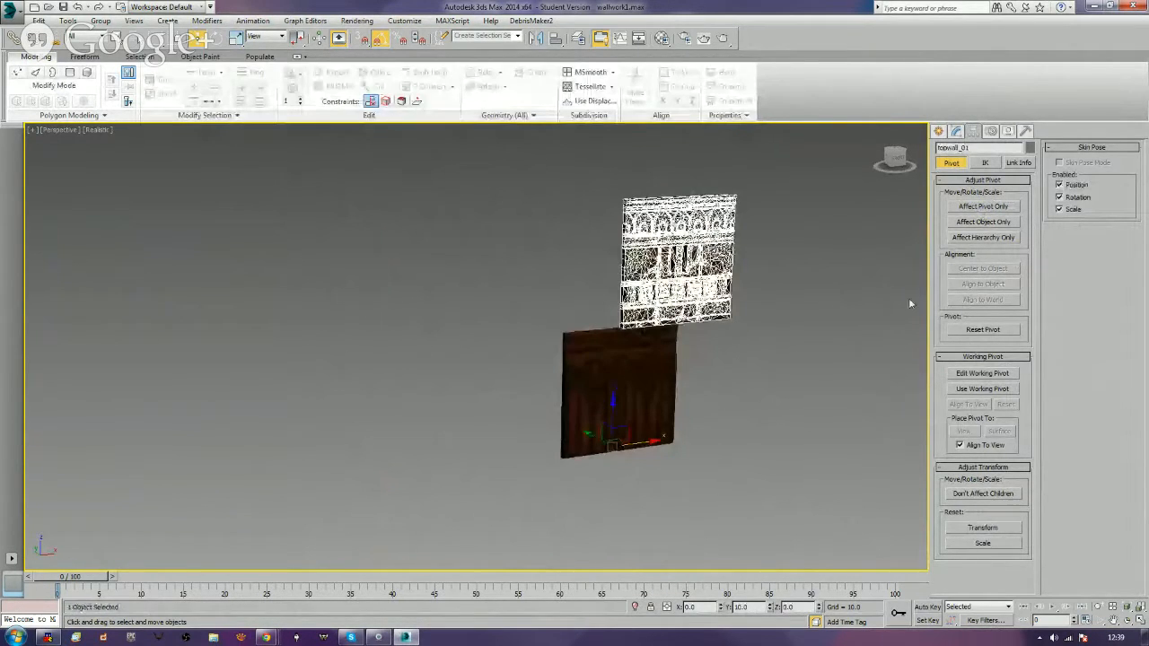
{"action": "left_click", "coordinate": [983, 206]}
{"action": "left_click", "coordinate": [983, 268]}
{"action": "left_click", "coordinate": [982, 206]}
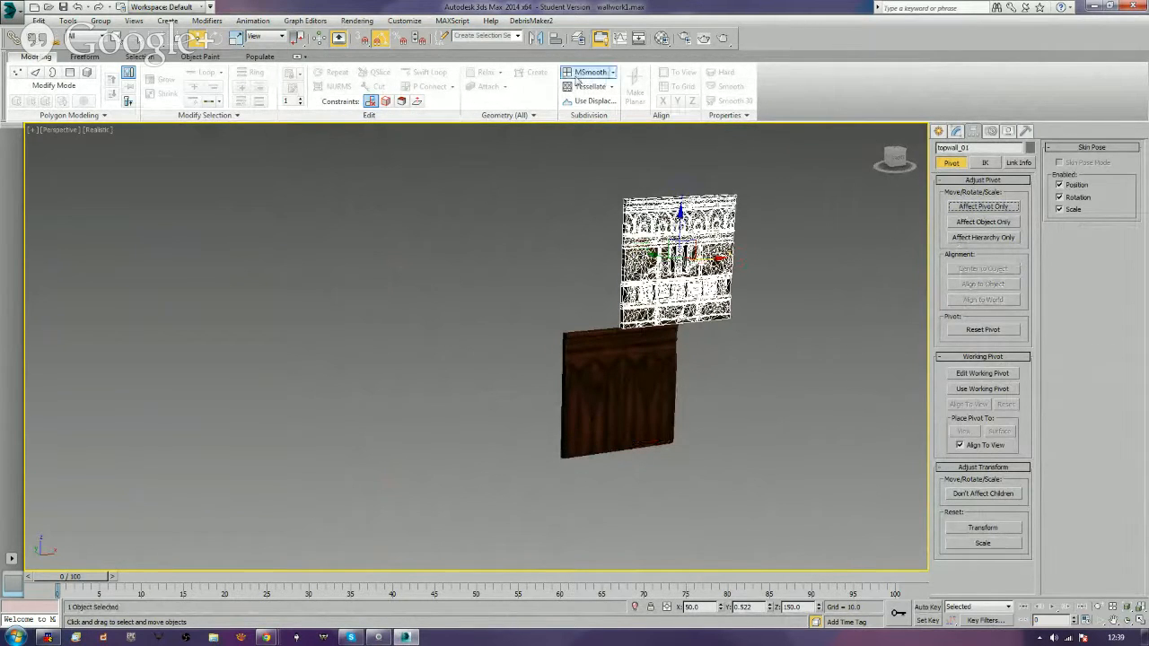
Align the stone panel to the wood panel so that both occupy the same position.
{"action": "left_click", "coordinate": [557, 38]}
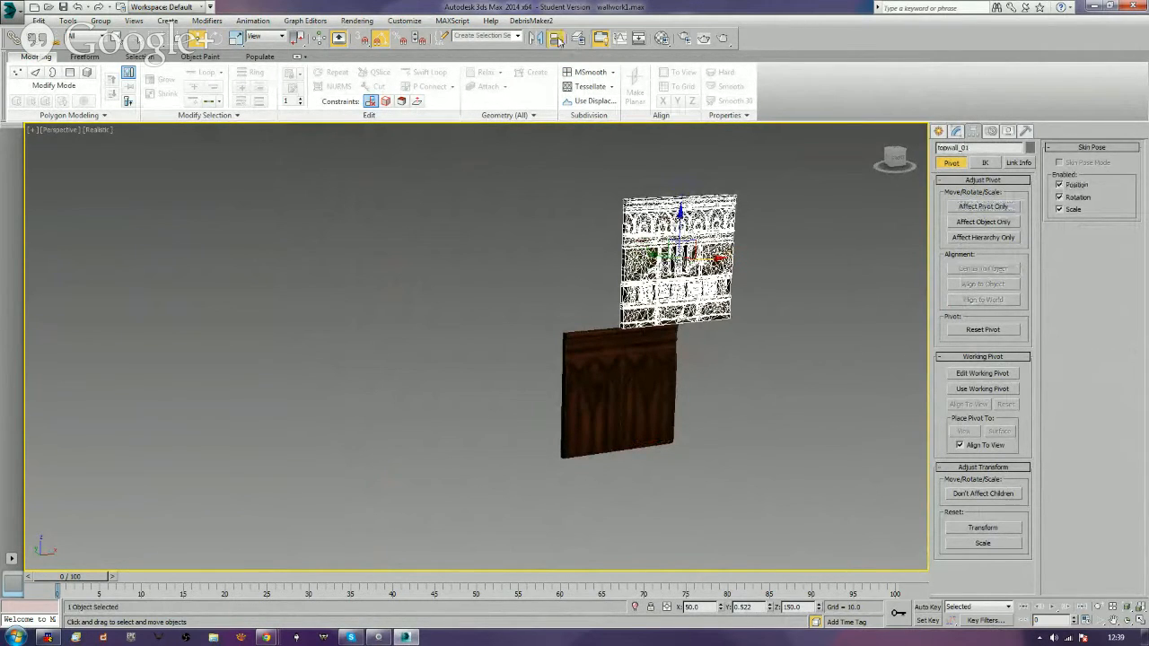
{"action": "left_click", "coordinate": [586, 341]}
{"action": "left_click", "coordinate": [584, 416]}
Move the pivots of both overlapping panels to Z 0 at their base and leave pivot editing.
{"action": "left_click_drag", "start_coordinate": [759, 302], "coordinate": [653, 330]}
{"action": "left_click", "coordinate": [981, 207]}
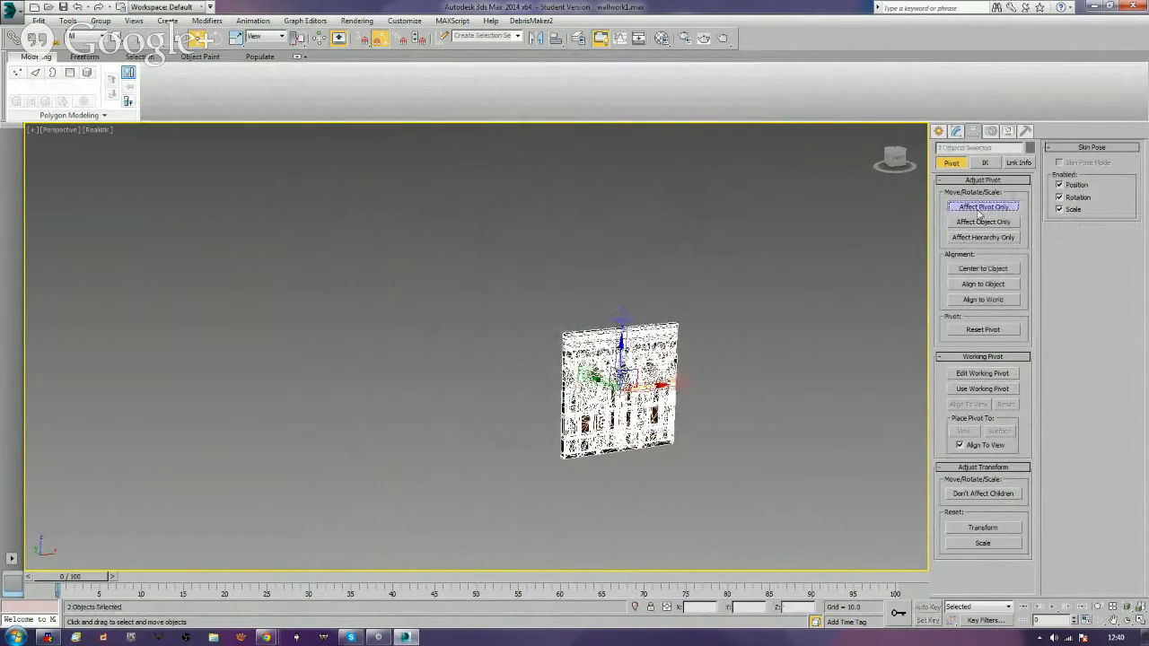
{"action": "left_click", "coordinate": [793, 605]}
{"action": "type", "text": "0"}
{"action": "key", "text": "Return"}
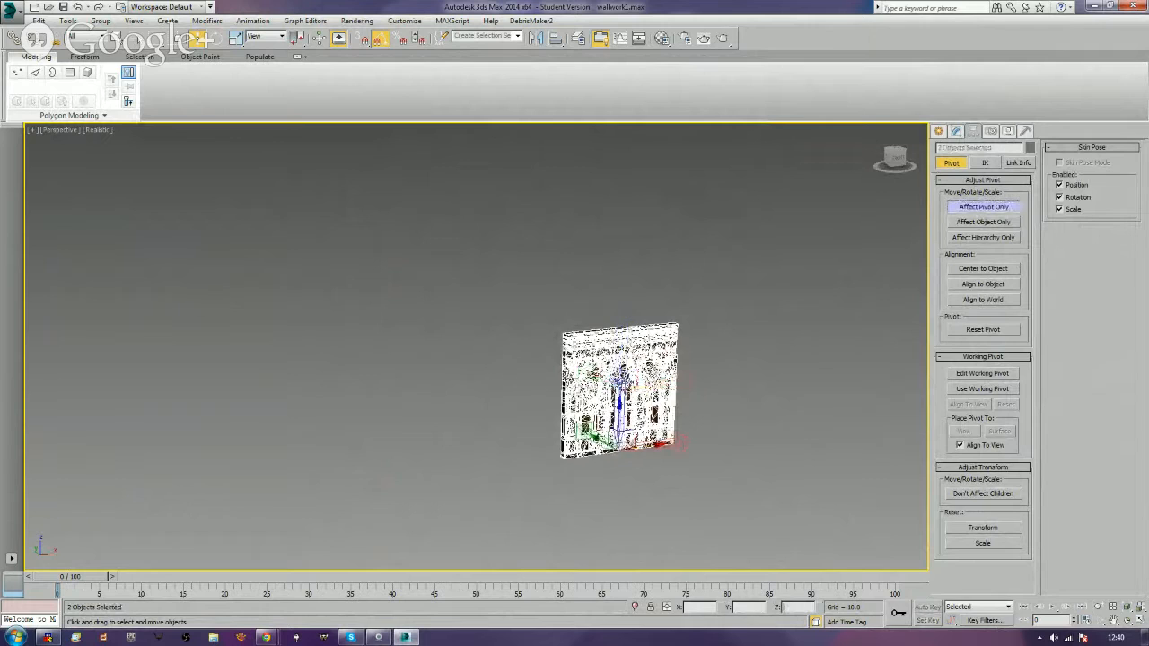
{"action": "left_click", "coordinate": [982, 207]}
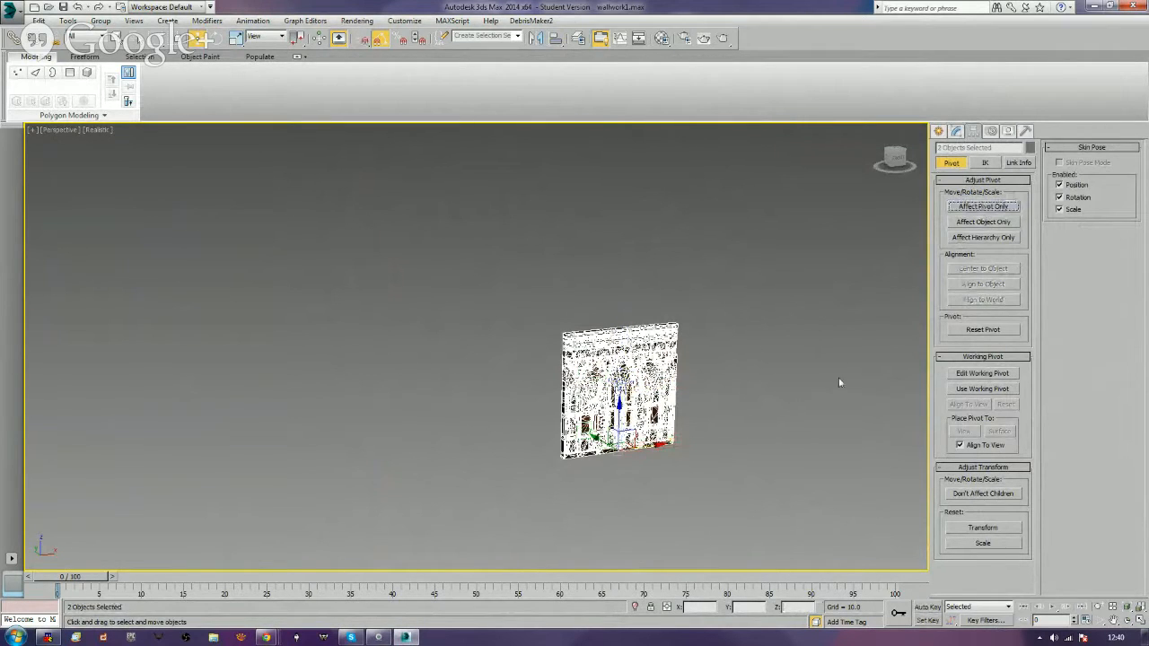
Try moving the stone panel along positive X beside the wood panel to compare them, and undo the move.
{"action": "left_click", "coordinate": [679, 422]}
{"action": "middle_click_drag", "start_coordinate": [679, 422], "coordinate": [706, 428], "text": "alt"}
{"action": "middle_click_drag", "start_coordinate": [706, 428], "coordinate": [651, 456]}
{"action": "scroll", "coordinate": [651, 456], "scroll_direction": "up", "scroll_amount": 1}
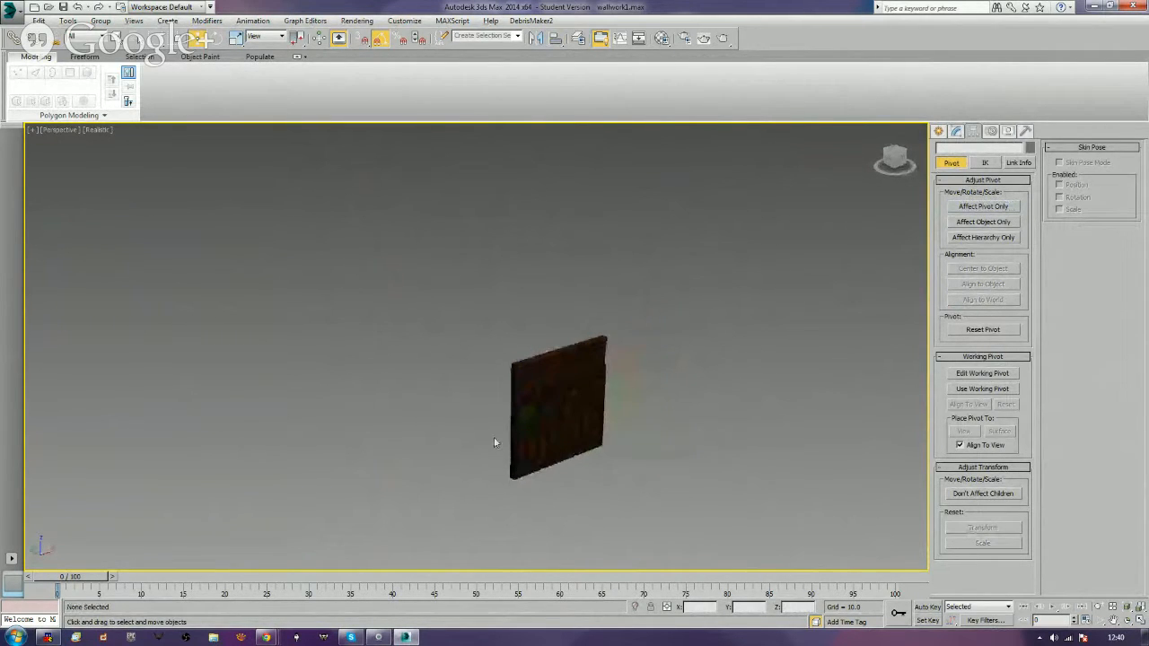
{"action": "left_click", "coordinate": [547, 437]}
{"action": "left_click_drag", "start_coordinate": [583, 444], "coordinate": [673, 411], "text": "shift"}
{"action": "left_click", "coordinate": [700, 461]}
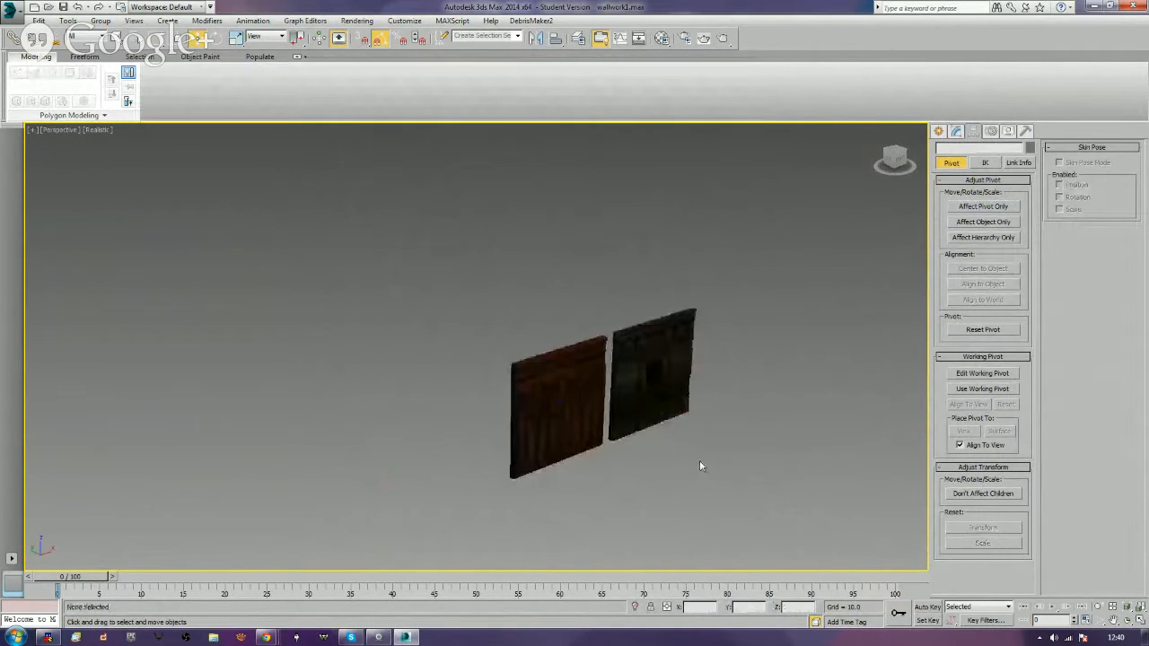
{"action": "left_click", "coordinate": [678, 404]}
{"action": "key", "text": "ctrl+z"}
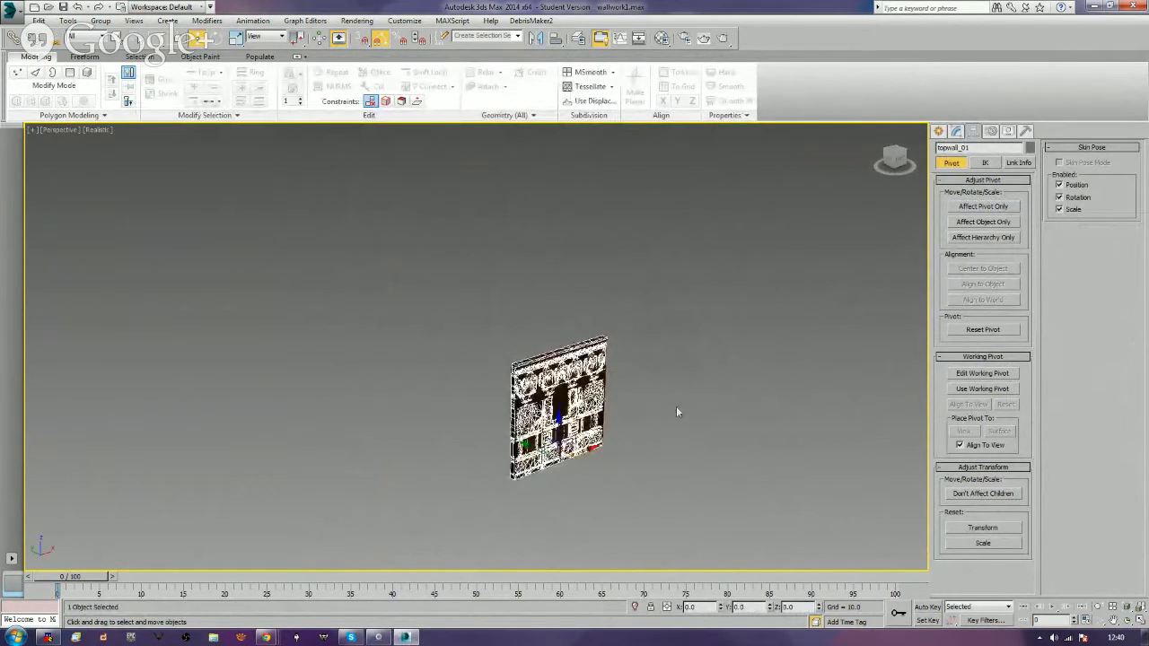
Scale the wood panel uniformly to 200 percent.
{"action": "left_click_drag", "start_coordinate": [441, 297], "coordinate": [675, 459]}
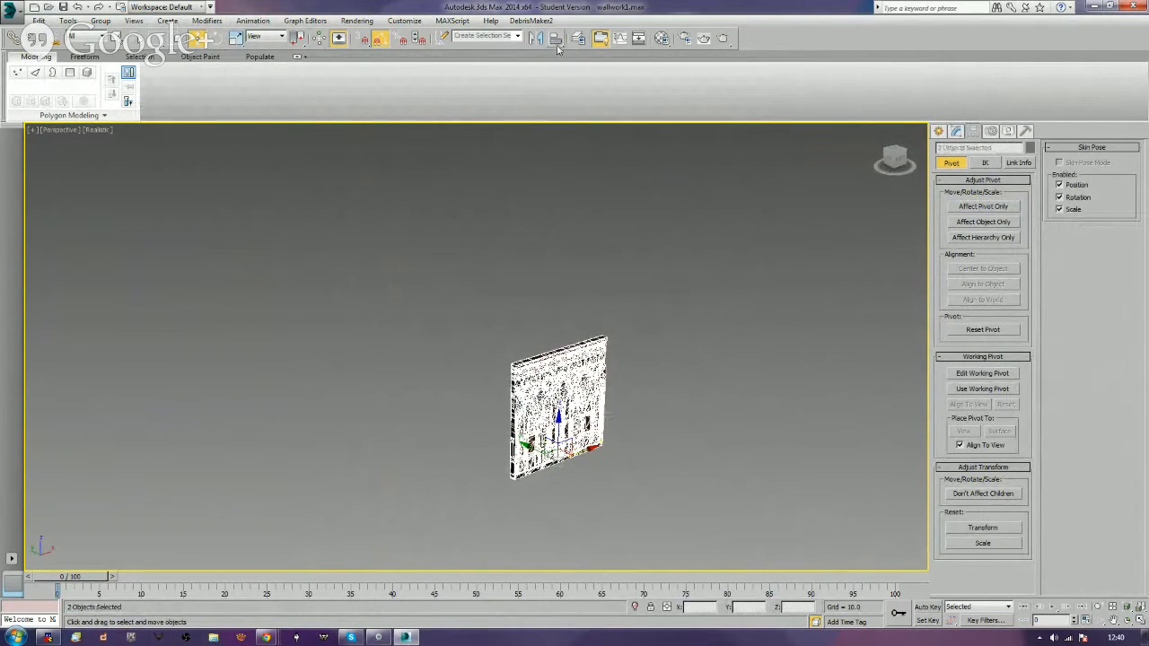
{"action": "left_click", "coordinate": [236, 40]}
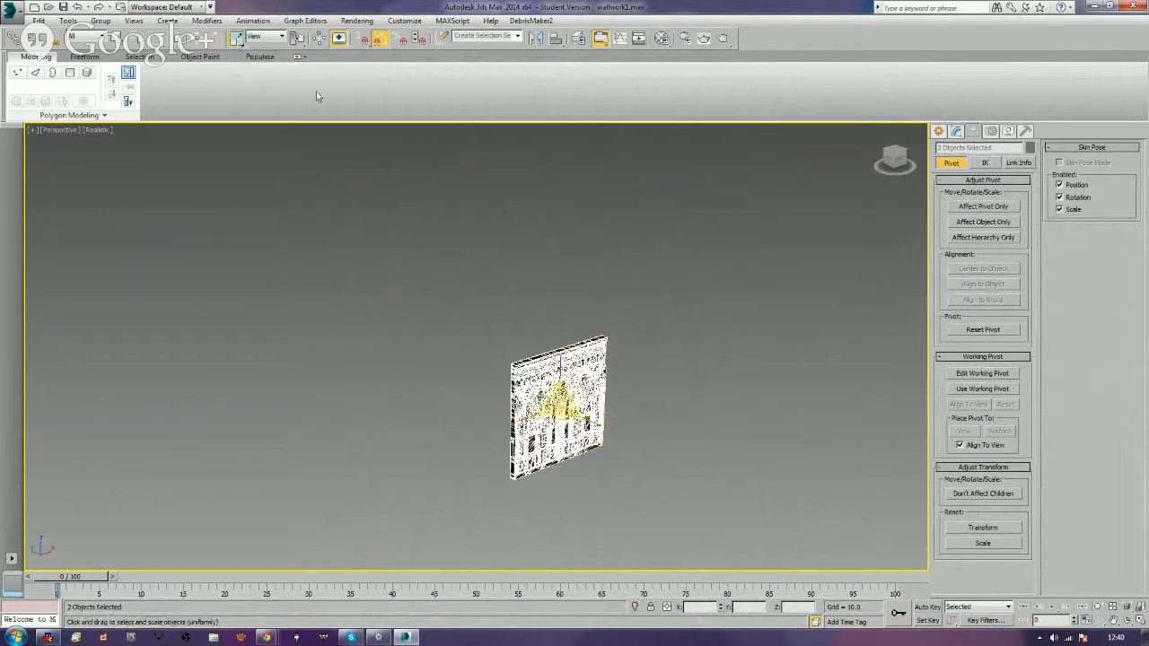
{"action": "left_click", "coordinate": [658, 389]}
{"action": "left_click", "coordinate": [592, 415]}
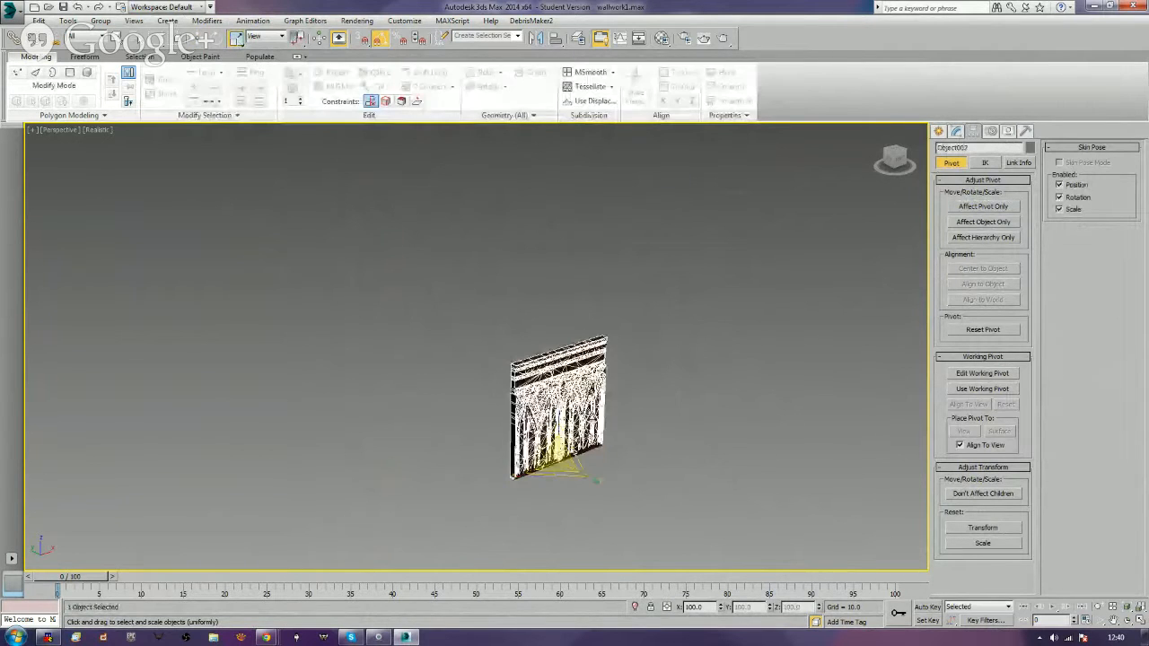
{"action": "double_click", "coordinate": [697, 607]}
{"action": "type", "text": "2"}
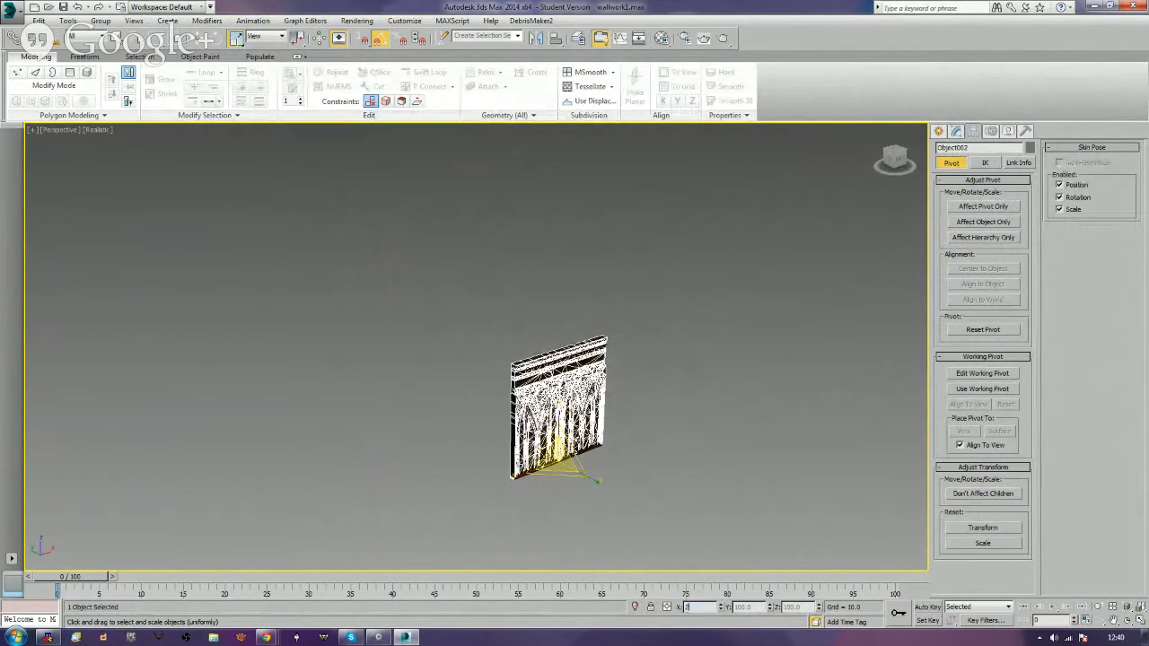
{"action": "type", "text": "00"}
{"action": "key", "text": "Return"}
Scale the stone panel uniformly to 200 percent.
{"action": "left_click", "coordinate": [632, 405]}
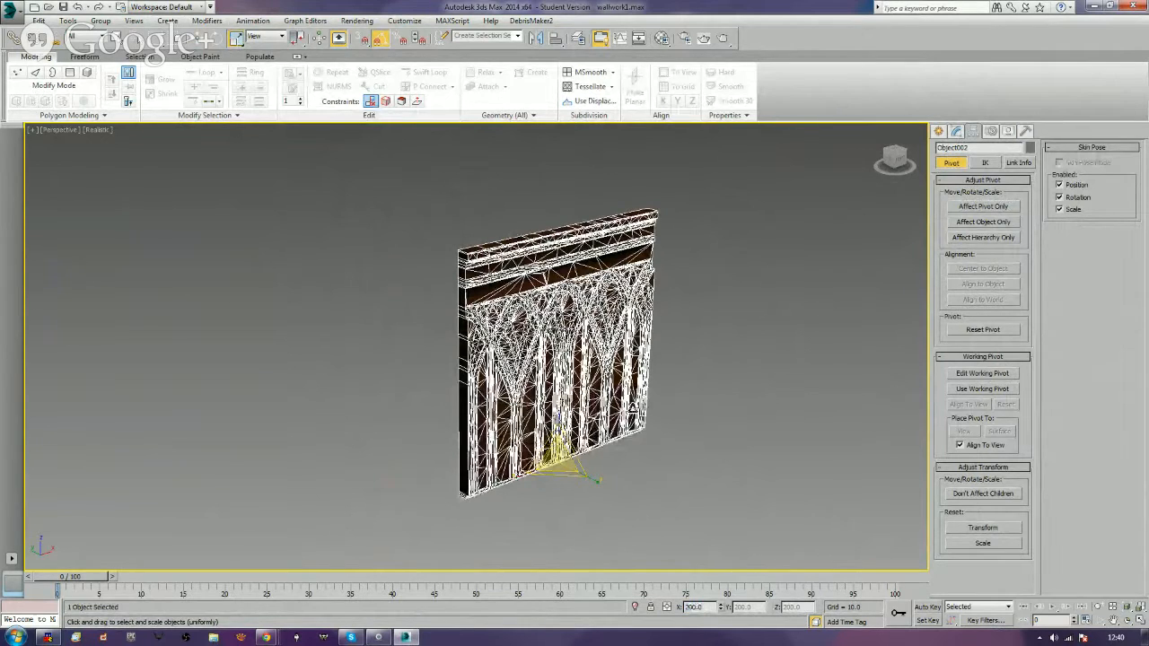
{"action": "middle_click_drag", "start_coordinate": [508, 467], "coordinate": [625, 473], "text": "alt"}
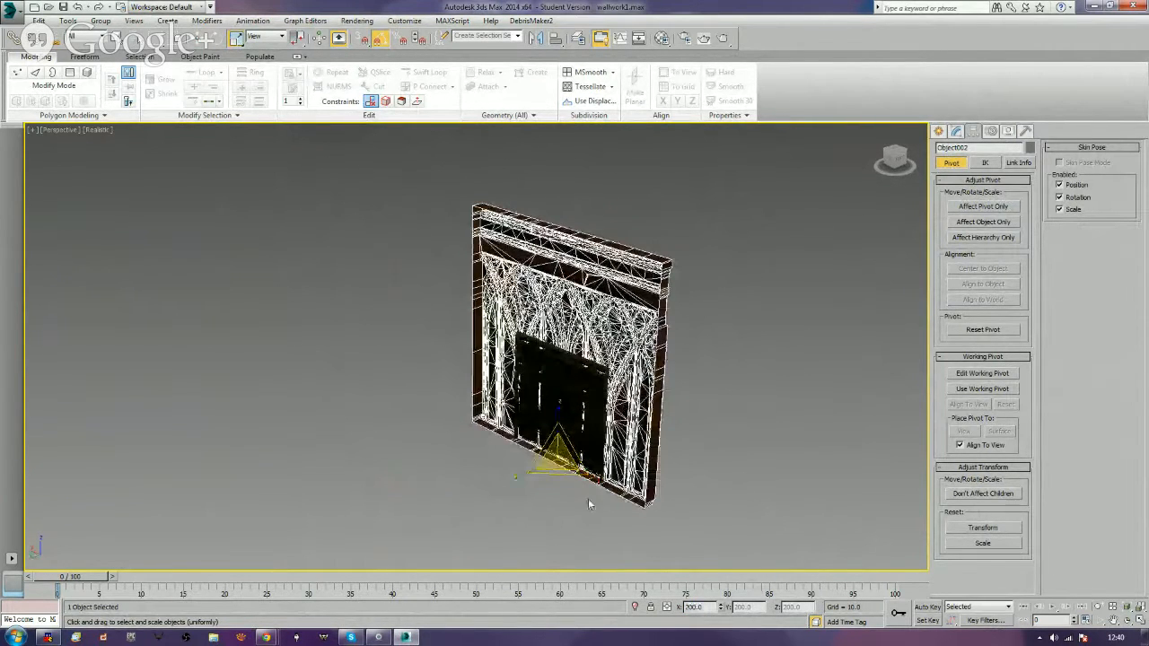
{"action": "left_click", "coordinate": [537, 529]}
{"action": "left_click", "coordinate": [574, 438]}
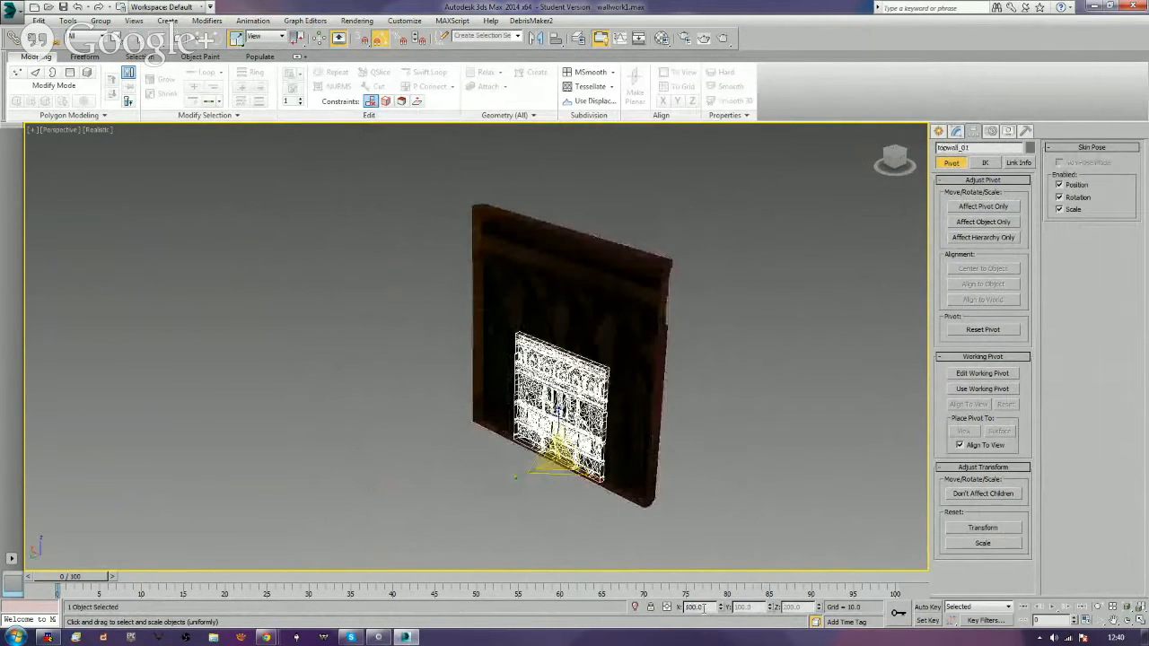
{"action": "type", "text": "300"}
{"action": "key", "text": "Return"}
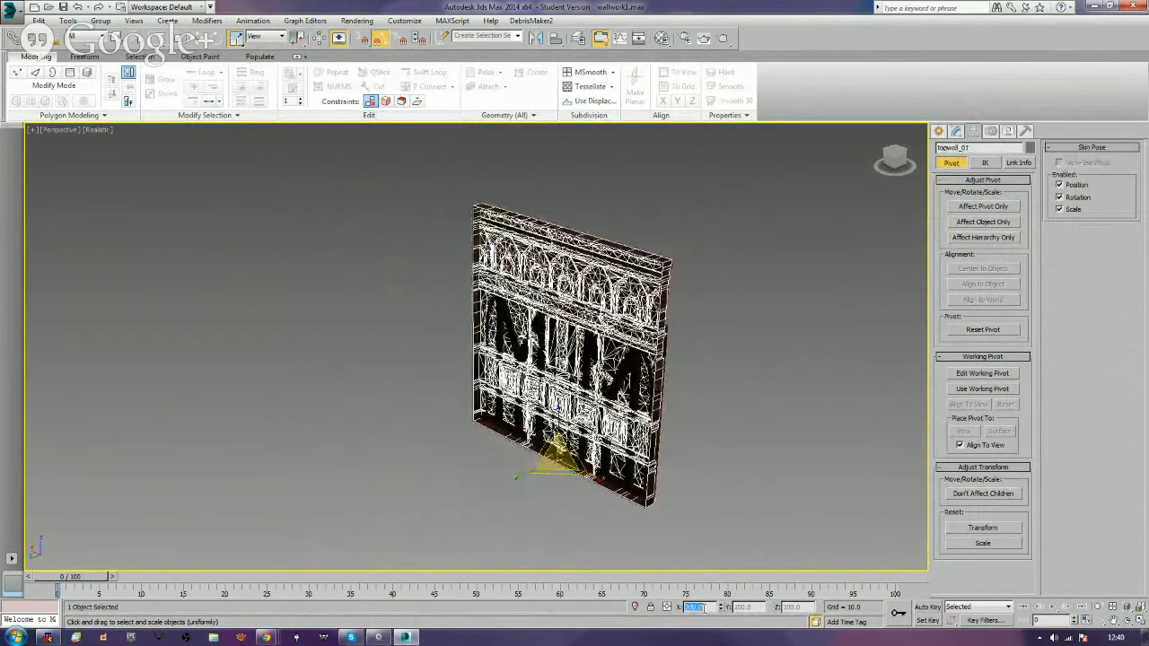
Convert both enlarged panels to Editable Poly and deselect them.
{"action": "middle_click_drag", "start_coordinate": [743, 455], "coordinate": [696, 323], "text": "alt"}
{"action": "left_click", "coordinate": [696, 320]}
{"action": "left_click_drag", "start_coordinate": [694, 314], "coordinate": [463, 477]}
{"action": "right_click", "coordinate": [509, 384]}
{"action": "mouse_move", "coordinate": [565, 488]}
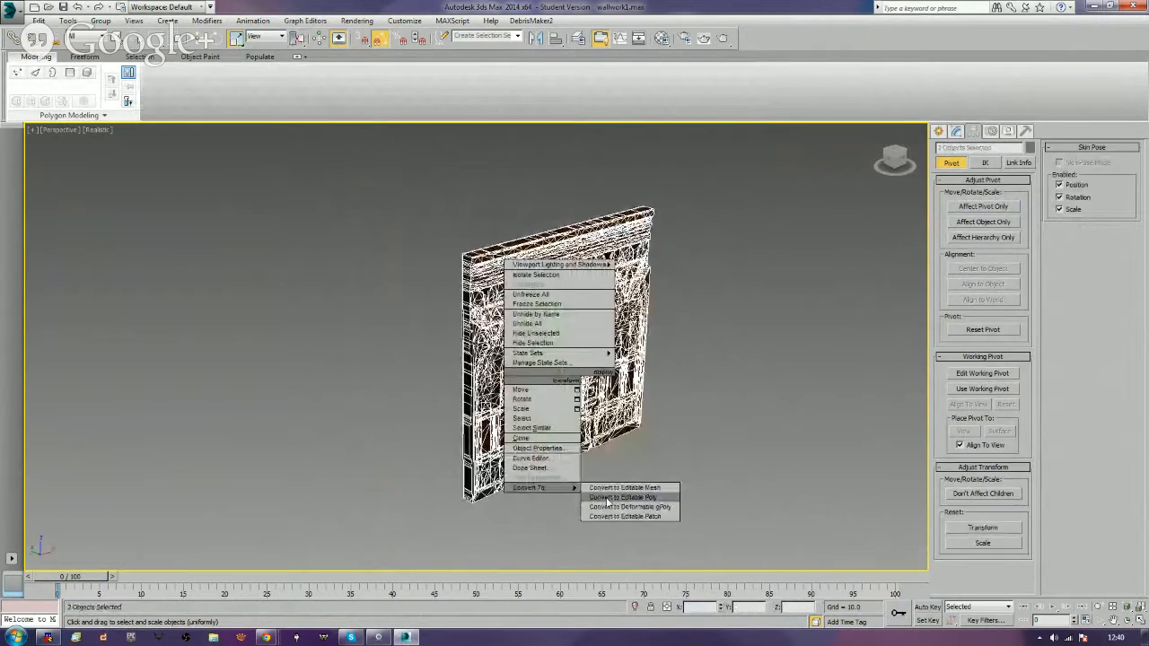
{"action": "left_click", "coordinate": [606, 497]}
{"action": "left_click", "coordinate": [631, 497]}
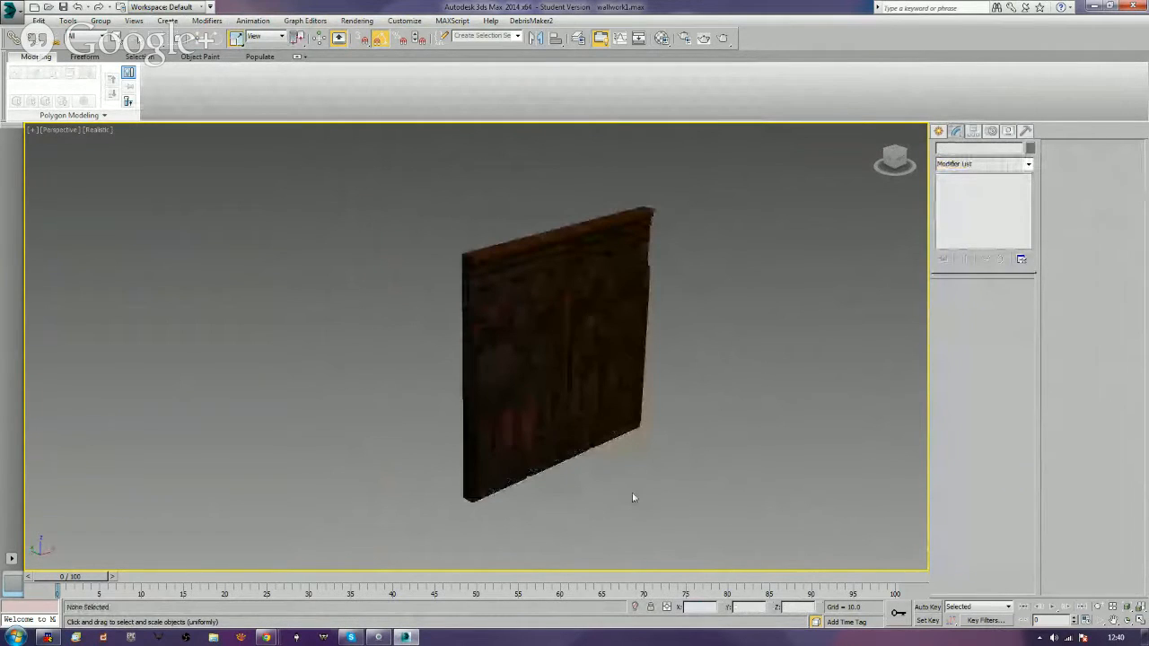
Try moving the enlarged wood panel about 13 units along negative Y, and undo the move.
{"action": "left_click_drag", "start_coordinate": [759, 364], "coordinate": [584, 490]}
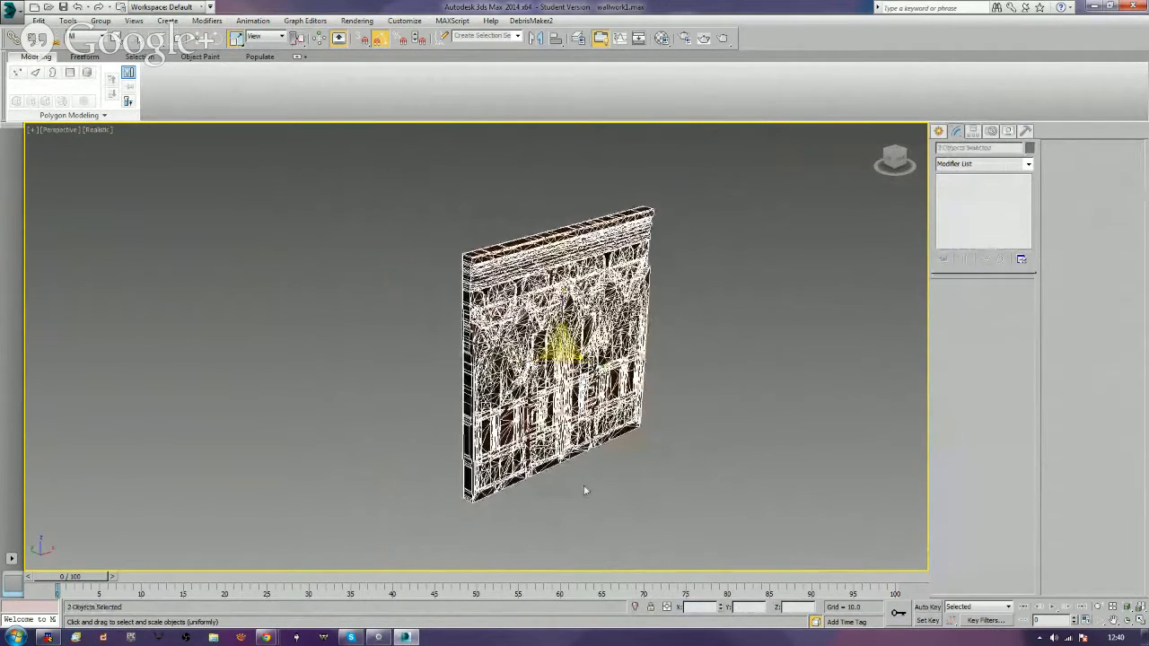
{"action": "left_click", "coordinate": [616, 469]}
{"action": "left_click", "coordinate": [615, 384]}
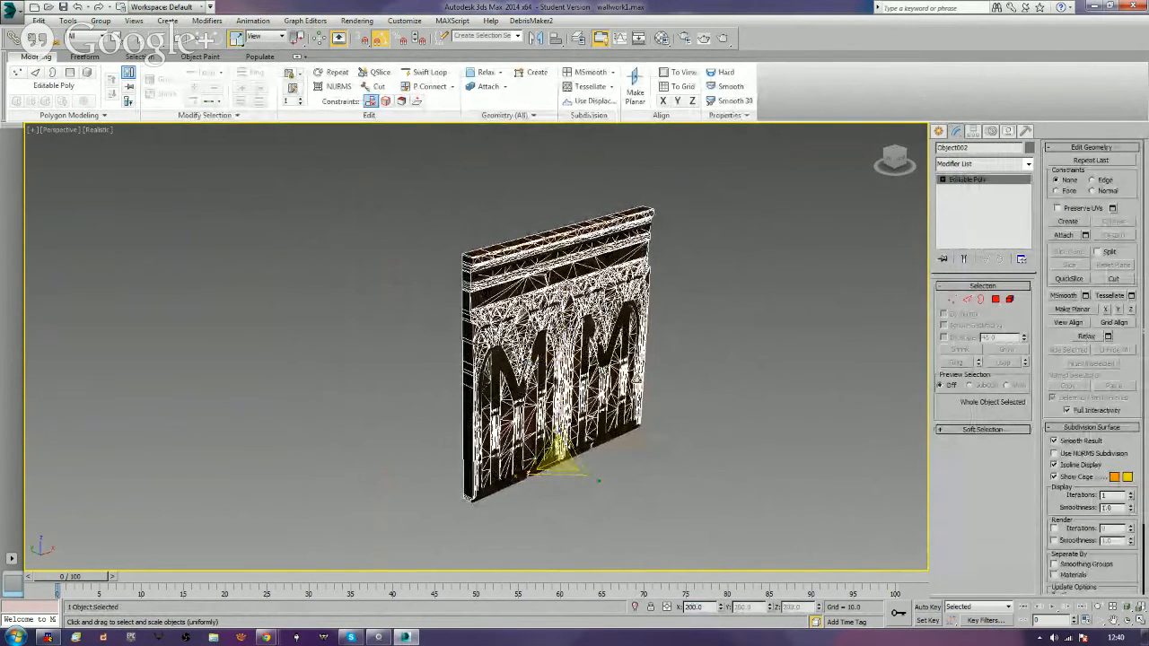
{"action": "key", "text": "w"}
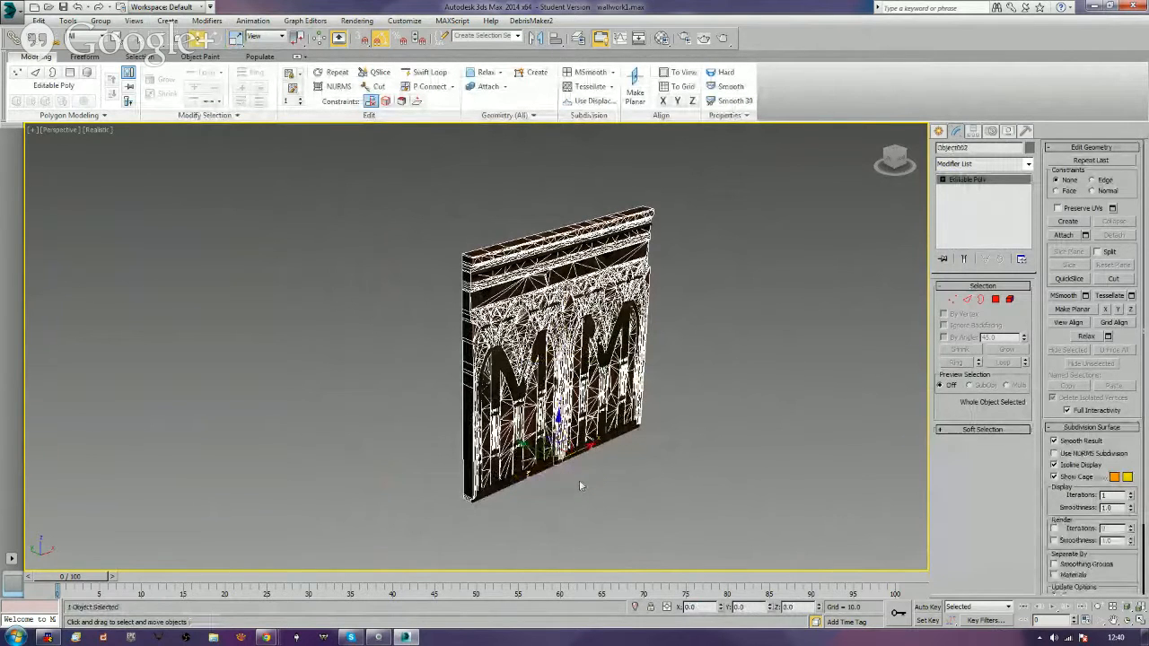
{"action": "left_click_drag", "start_coordinate": [538, 449], "coordinate": [550, 454]}
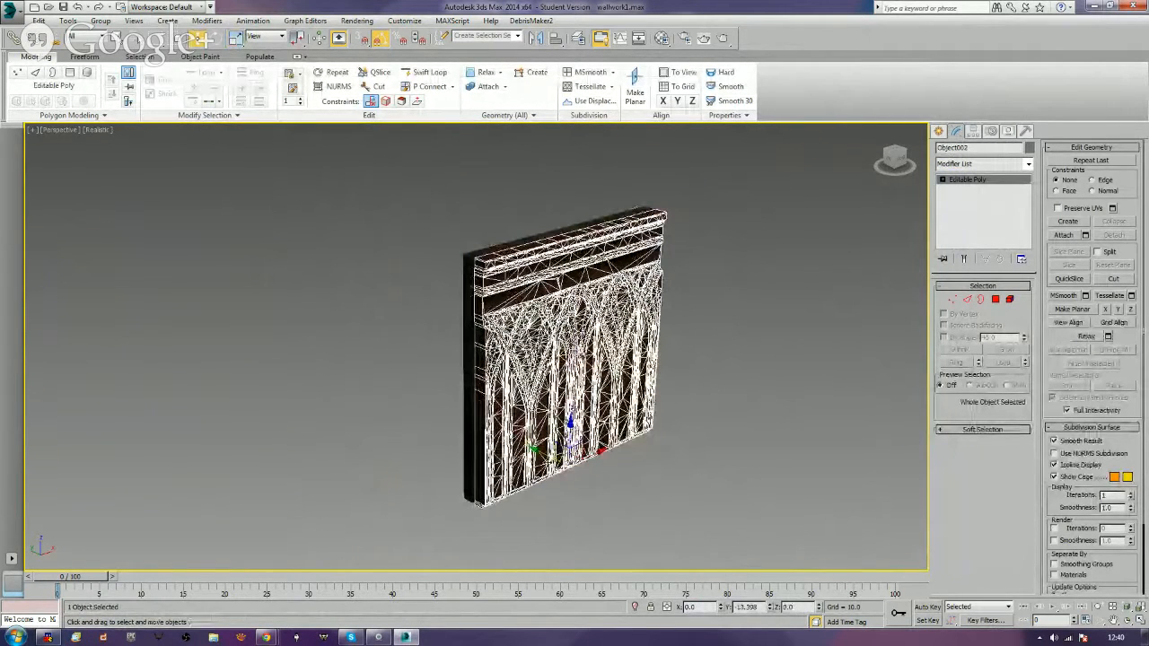
{"action": "key", "text": "ctrl+z"}
Rename the selected wood panel as Ornate_Wooden_Wall.
{"action": "left_click_drag", "start_coordinate": [987, 148], "coordinate": [839, 163]}
{"action": "type", "text": "Ornate"}
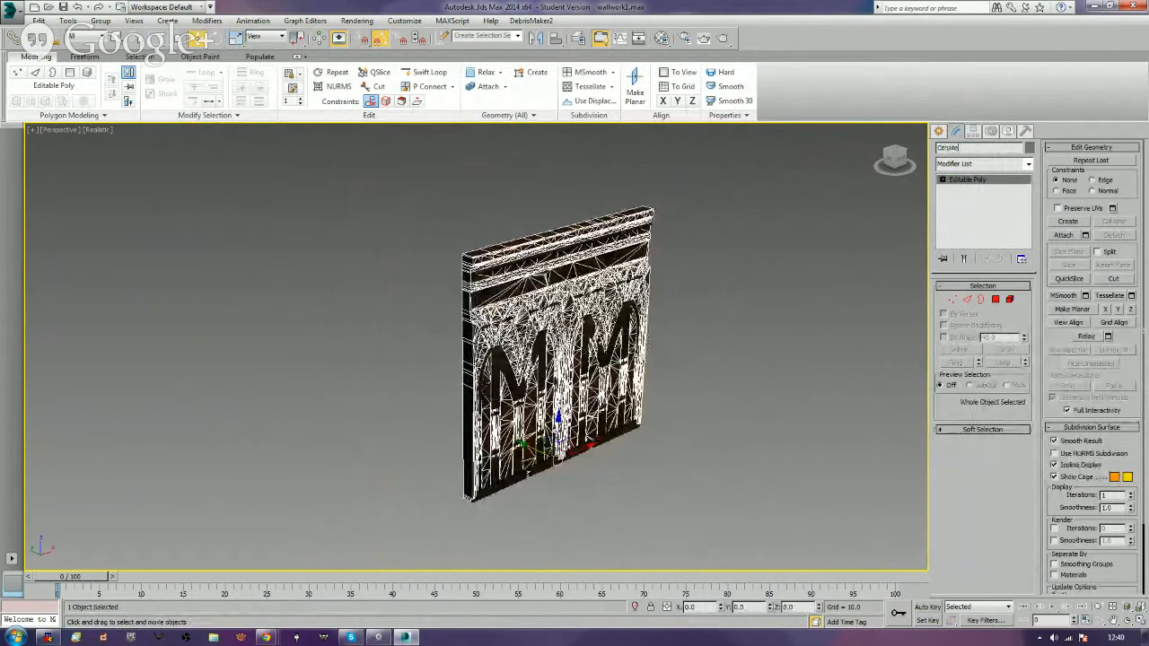
{"action": "type", "text": "_Wooden_Wall"}
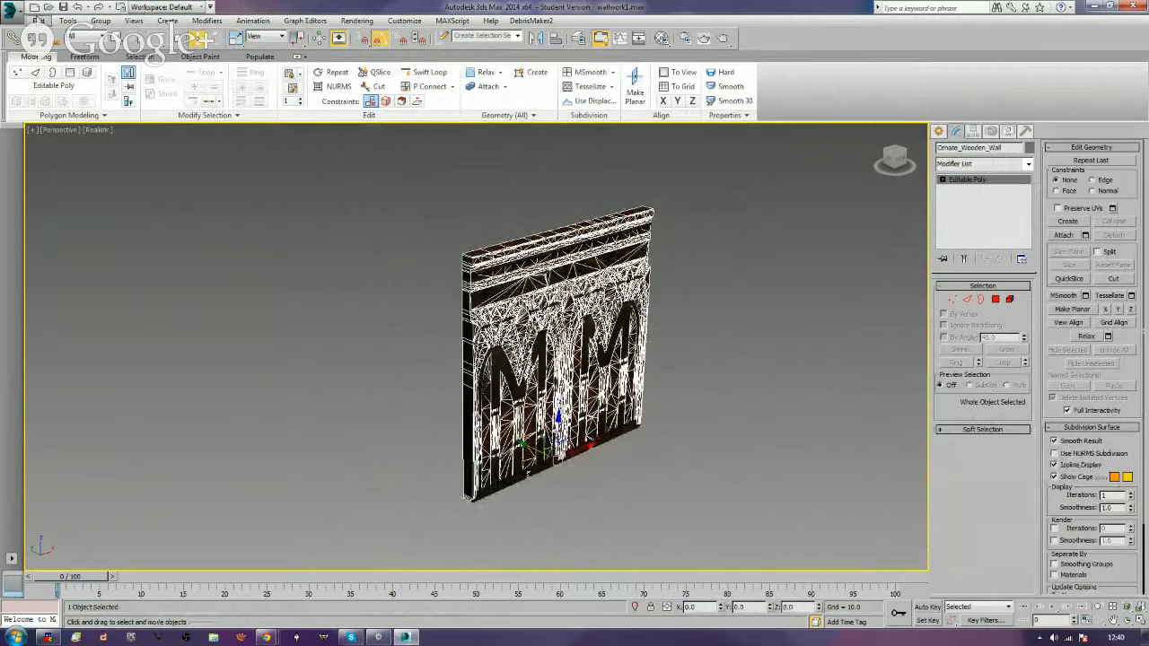
Start exporting only the selected wooden wall as FBX, with D:\GAMEDEV FOLDER\Assets\furniture as the destination folder.
{"action": "left_click", "coordinate": [14, 24]}
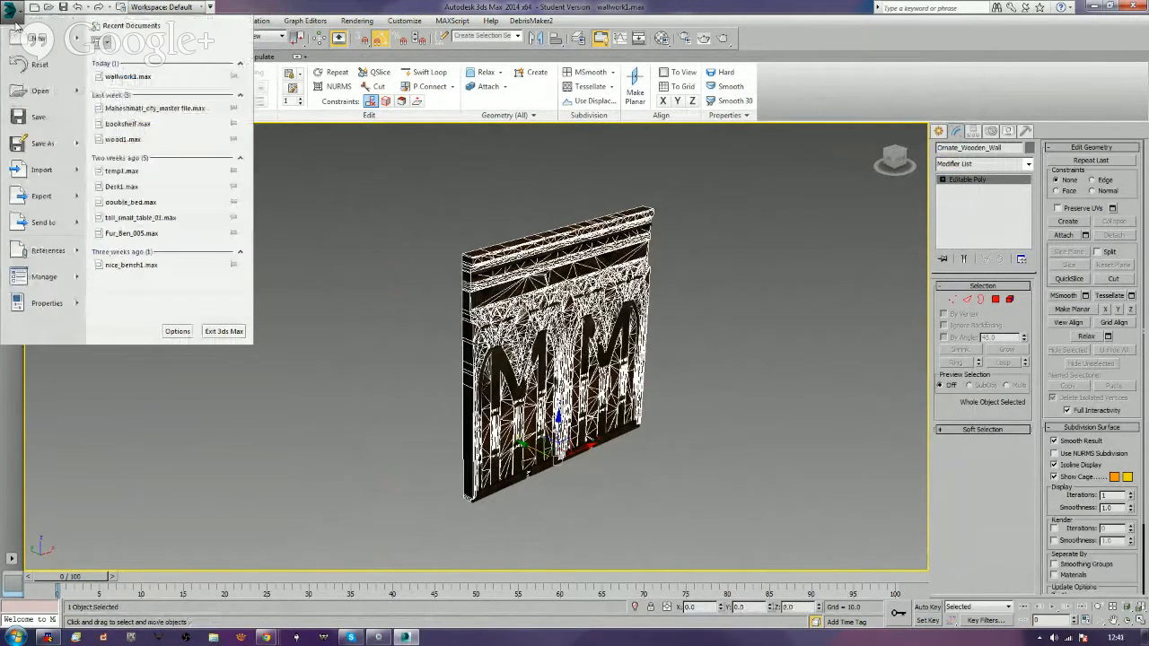
{"action": "mouse_move", "coordinate": [74, 207]}
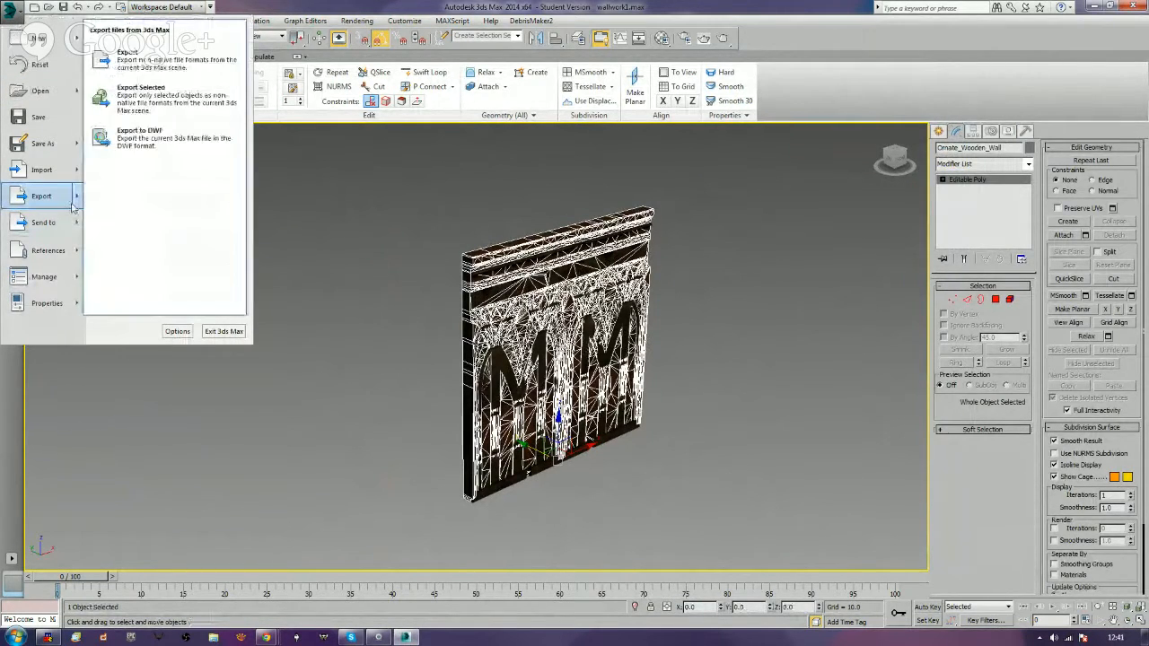
{"action": "left_click", "coordinate": [141, 95]}
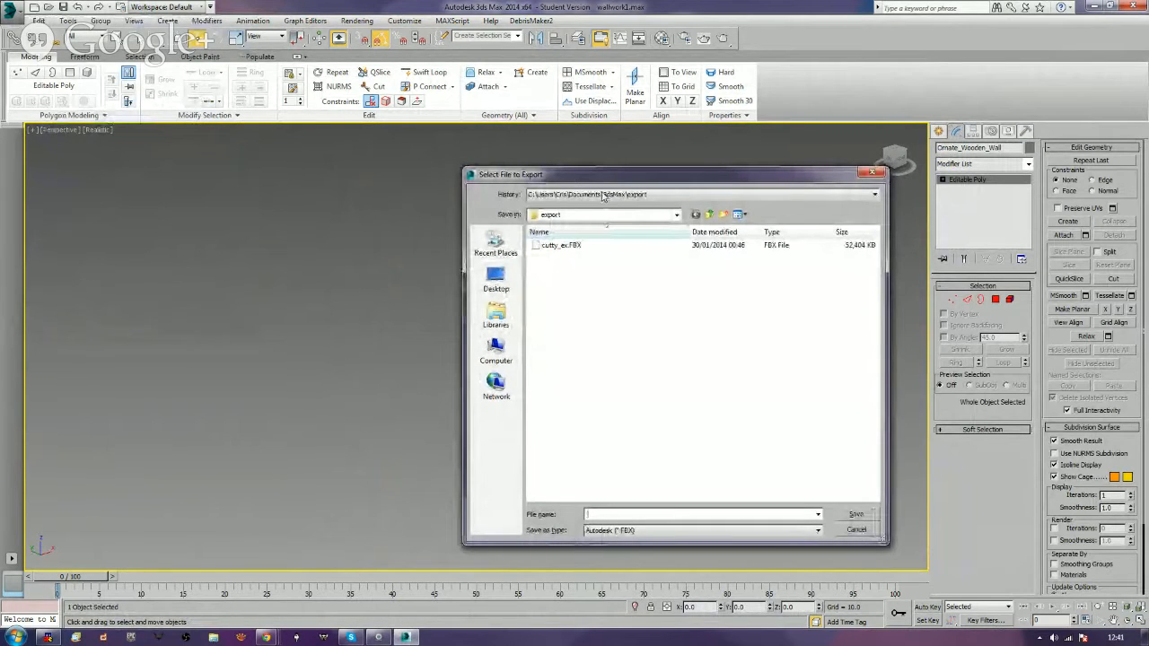
{"action": "left_click", "coordinate": [603, 196]}
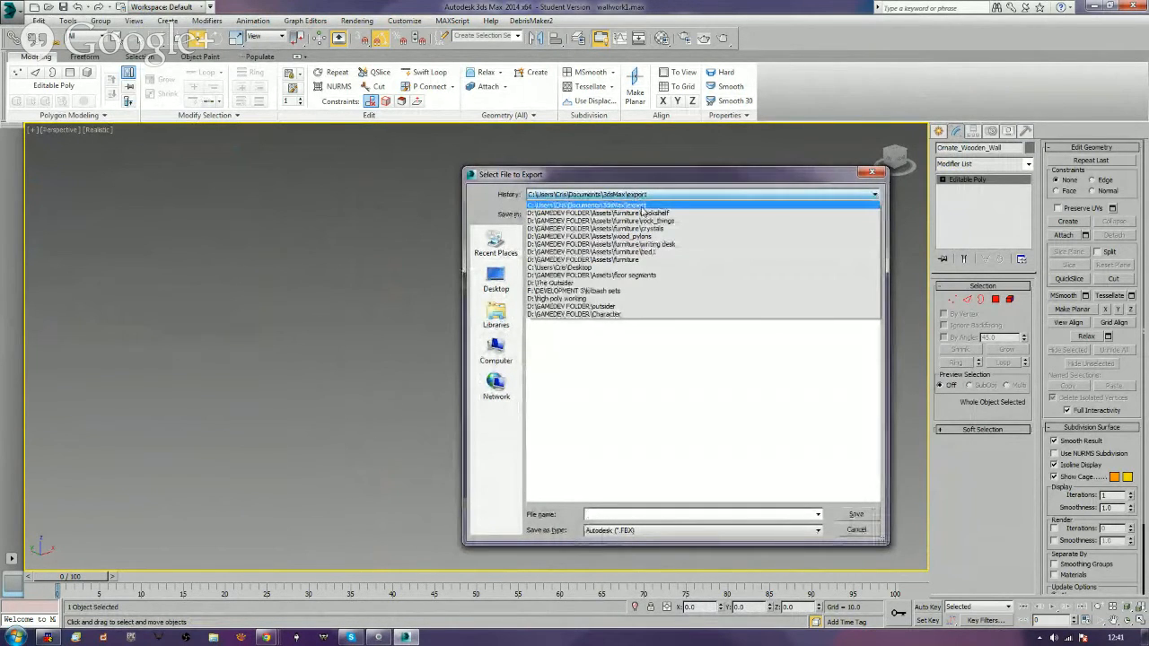
{"action": "left_click", "coordinate": [642, 213]}
{"action": "left_click", "coordinate": [709, 214]}
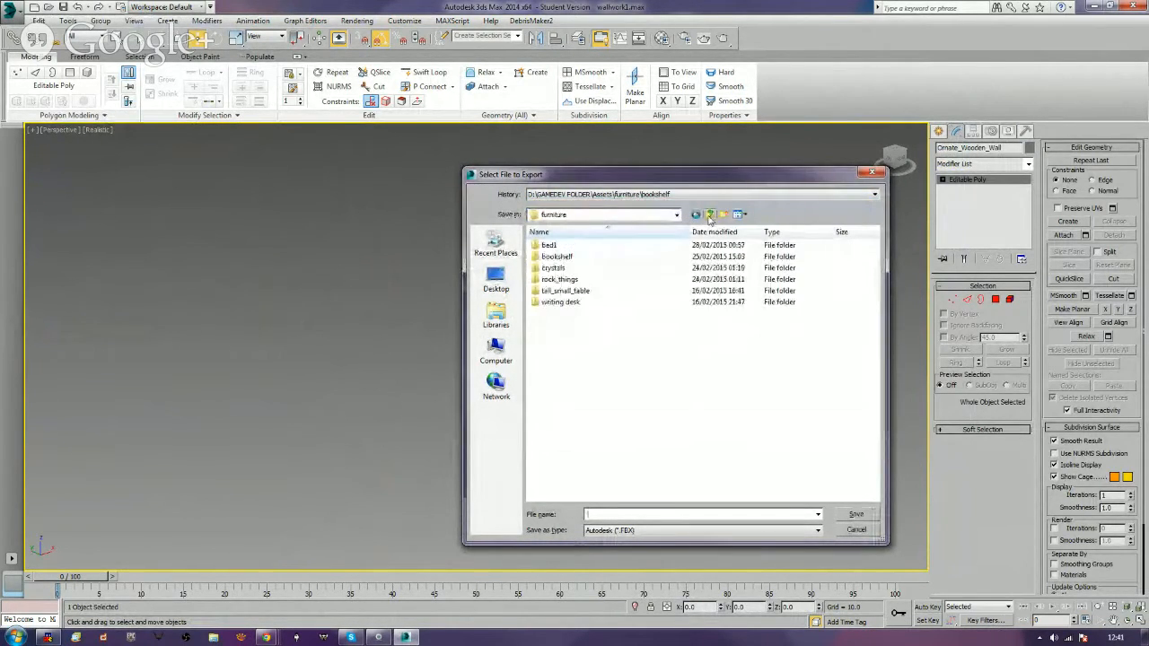
Create a folder named walls inside the furniture folder and open it as the export destination.
{"action": "right_click", "coordinate": [599, 394]}
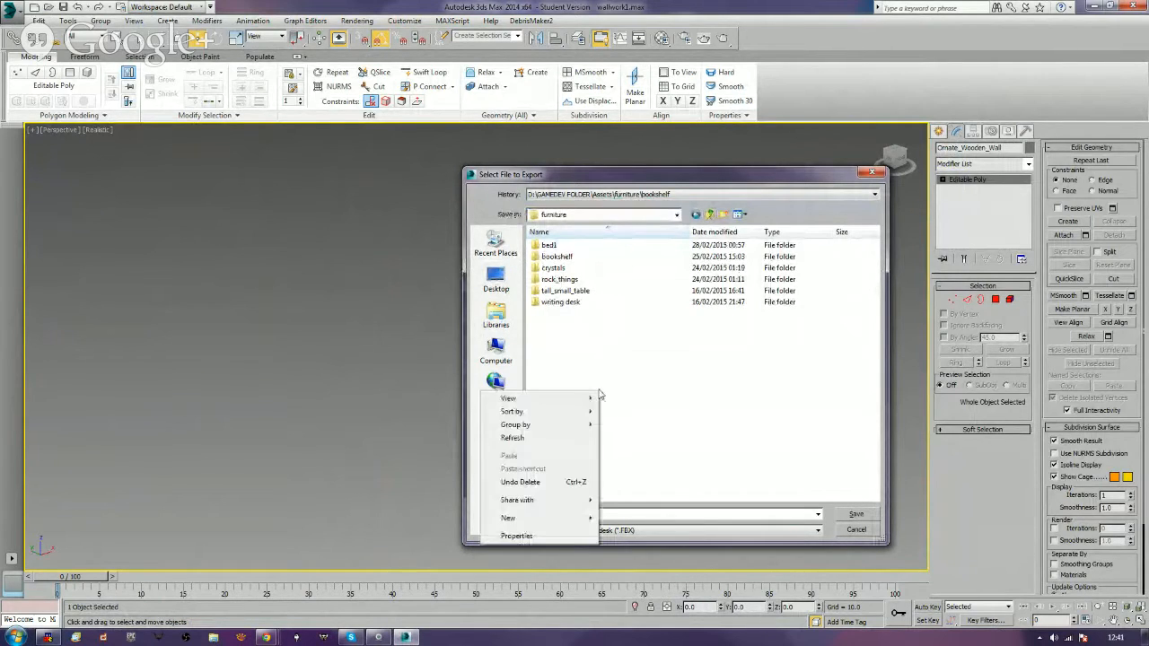
{"action": "mouse_move", "coordinate": [551, 524]}
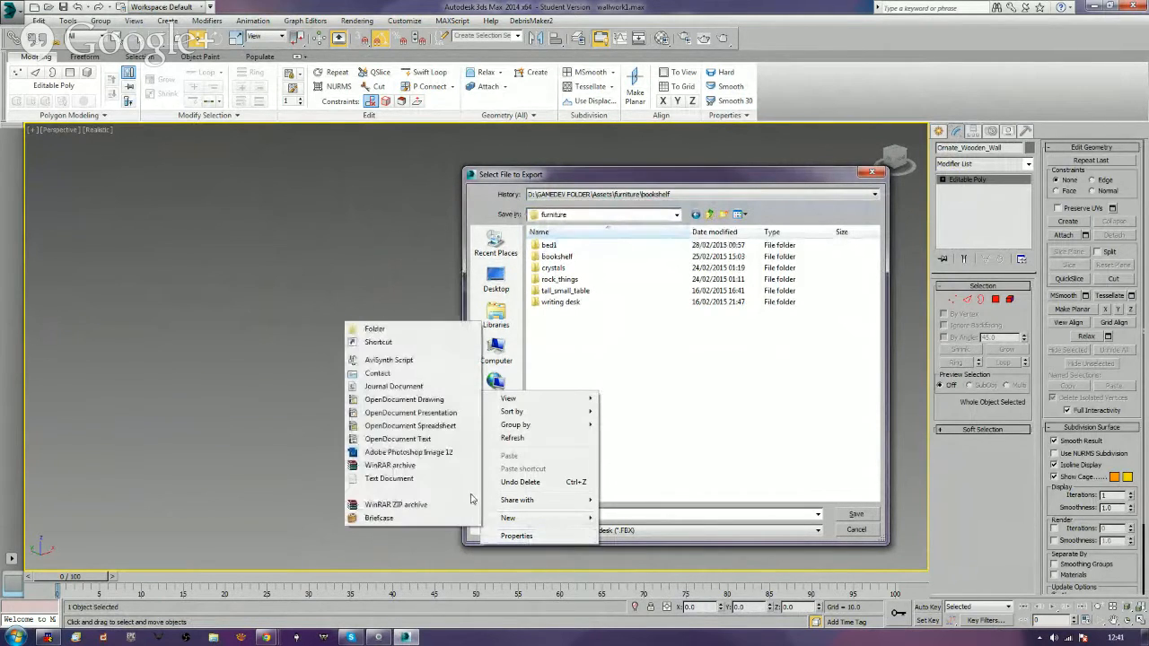
{"action": "left_click", "coordinate": [388, 330]}
{"action": "type", "text": "walls"}
{"action": "key", "text": "Return"}
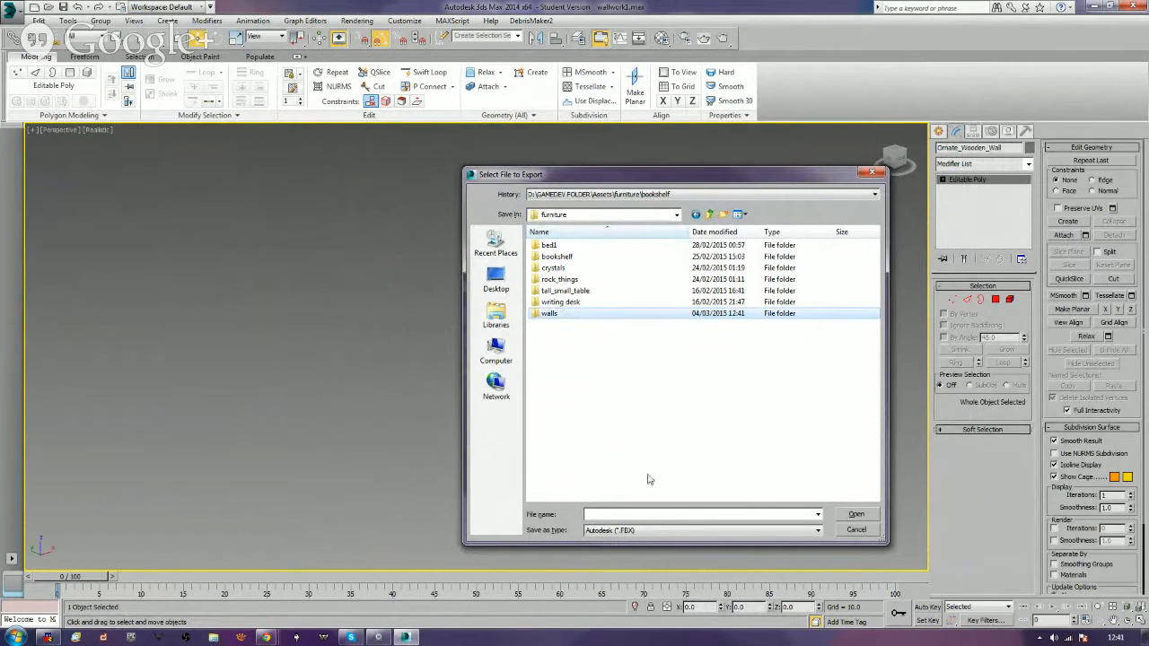
{"action": "double_click", "coordinate": [555, 317]}
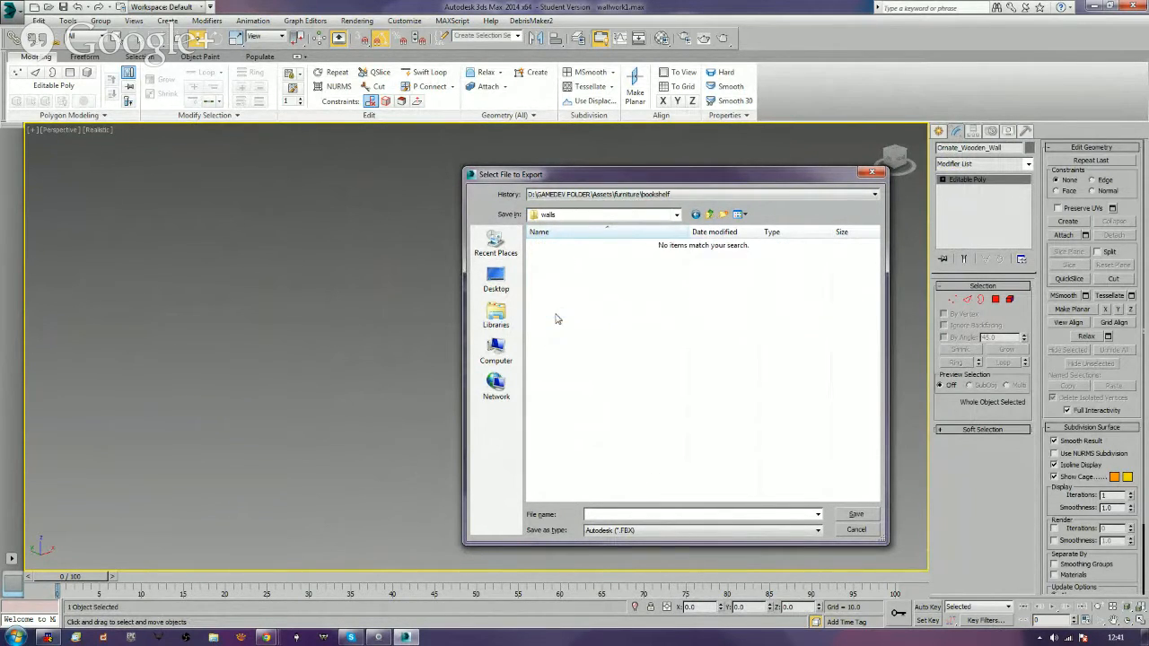
Name the export file ornate_wooden_wall and export it with the current FBX settings.
{"action": "left_click", "coordinate": [627, 512]}
{"action": "type", "text": "ornate_wooden_wall"}
{"action": "key", "text": "Return"}
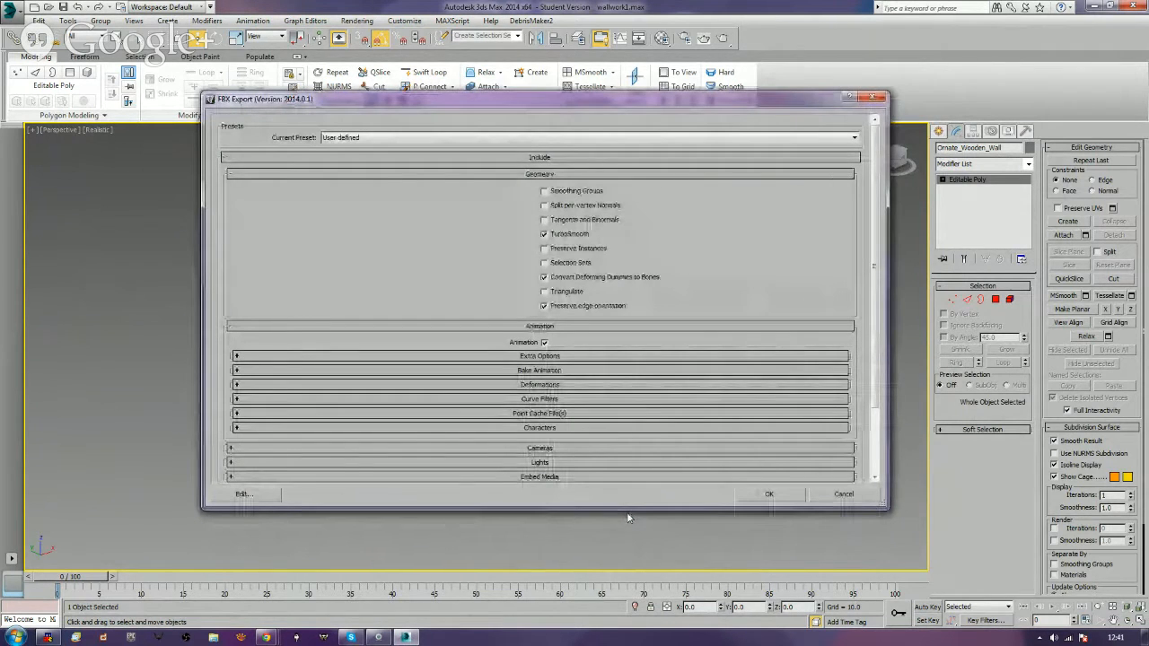
{"action": "left_click", "coordinate": [768, 493]}
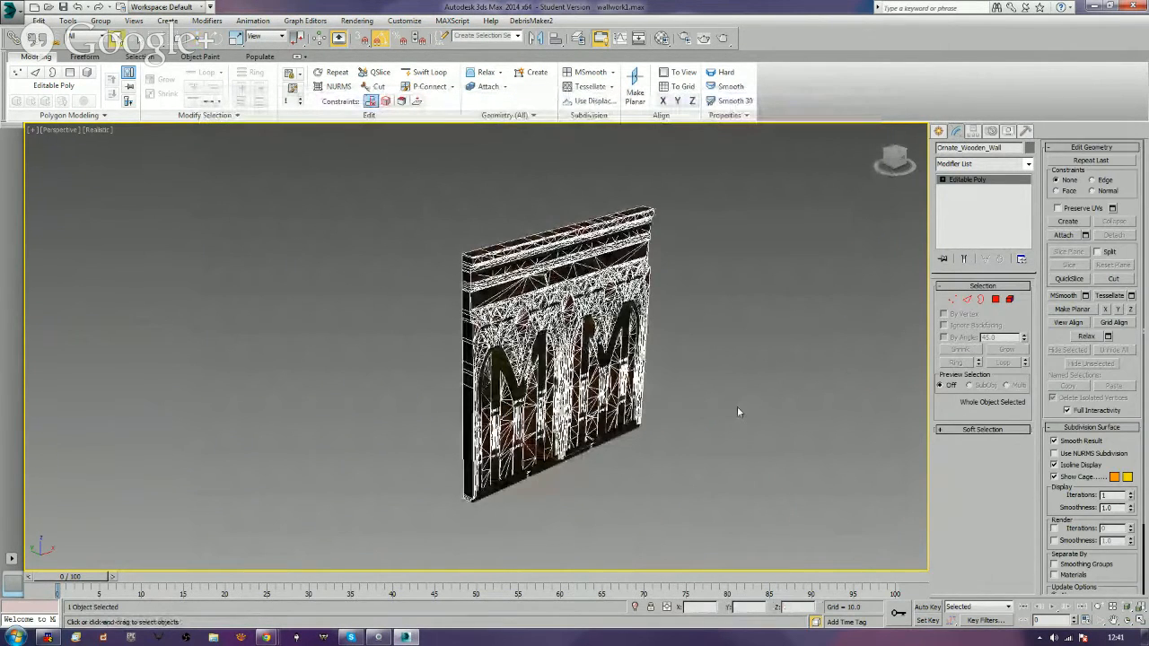
Delete the wooden wall, then rename the stone panel behind it as Ornate_Stone_wall.
{"action": "key", "text": "Delete"}
{"action": "left_click", "coordinate": [608, 359]}
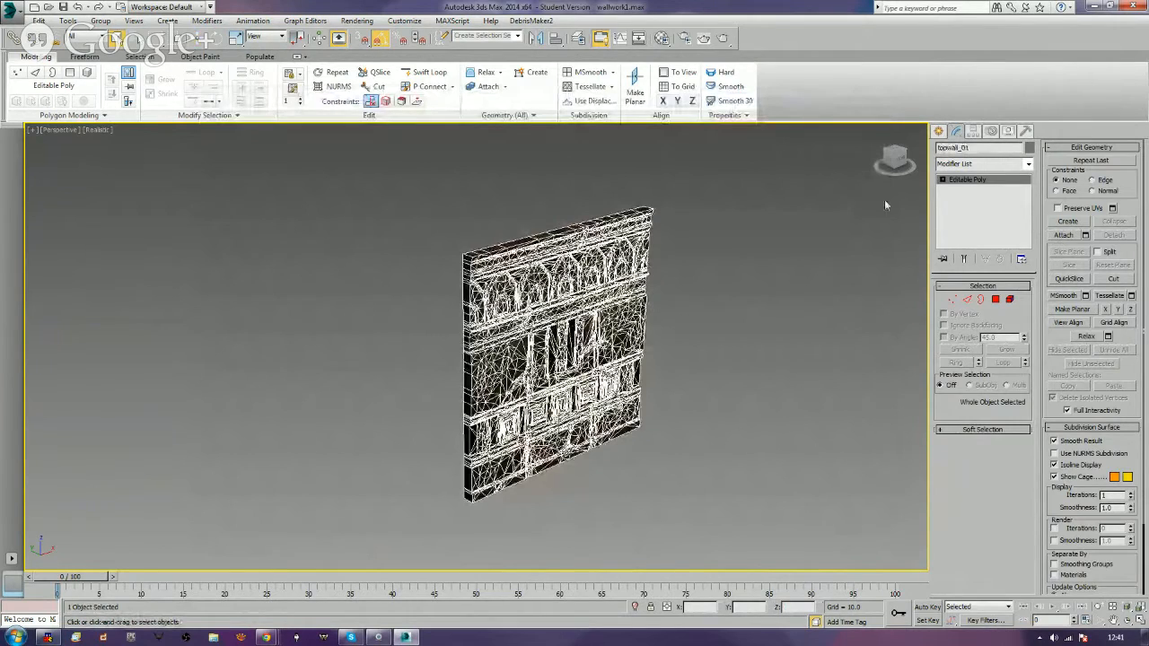
{"action": "left_click", "coordinate": [969, 148]}
{"action": "type", "text": "Or"}
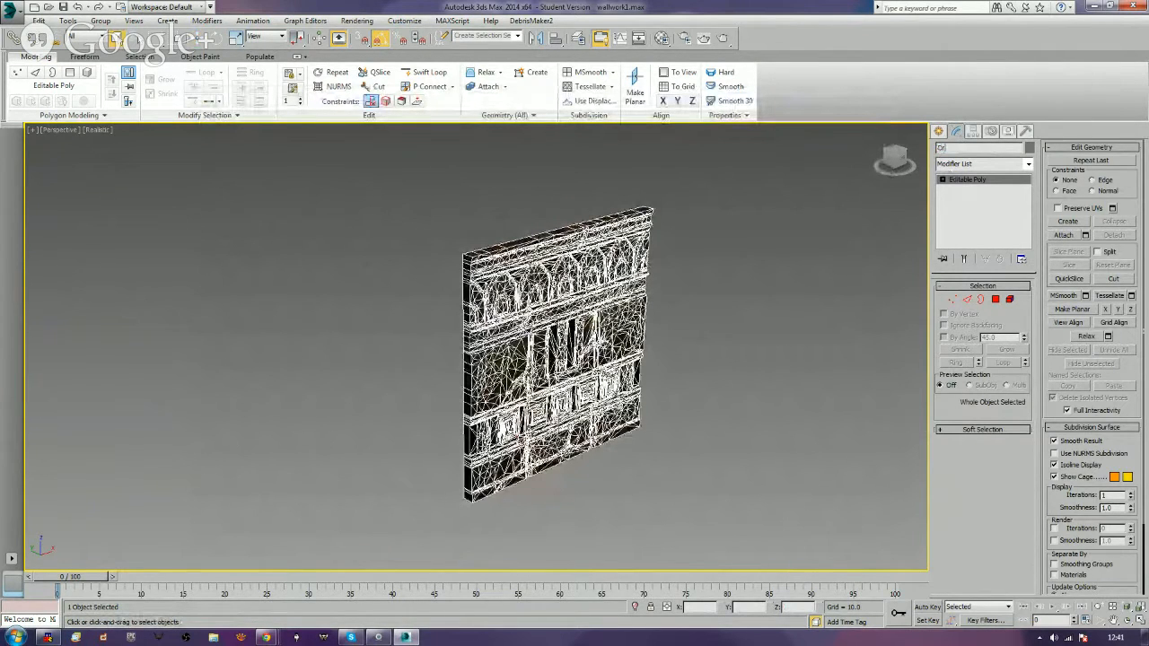
{"action": "type", "text": "nate_Stone_wall"}
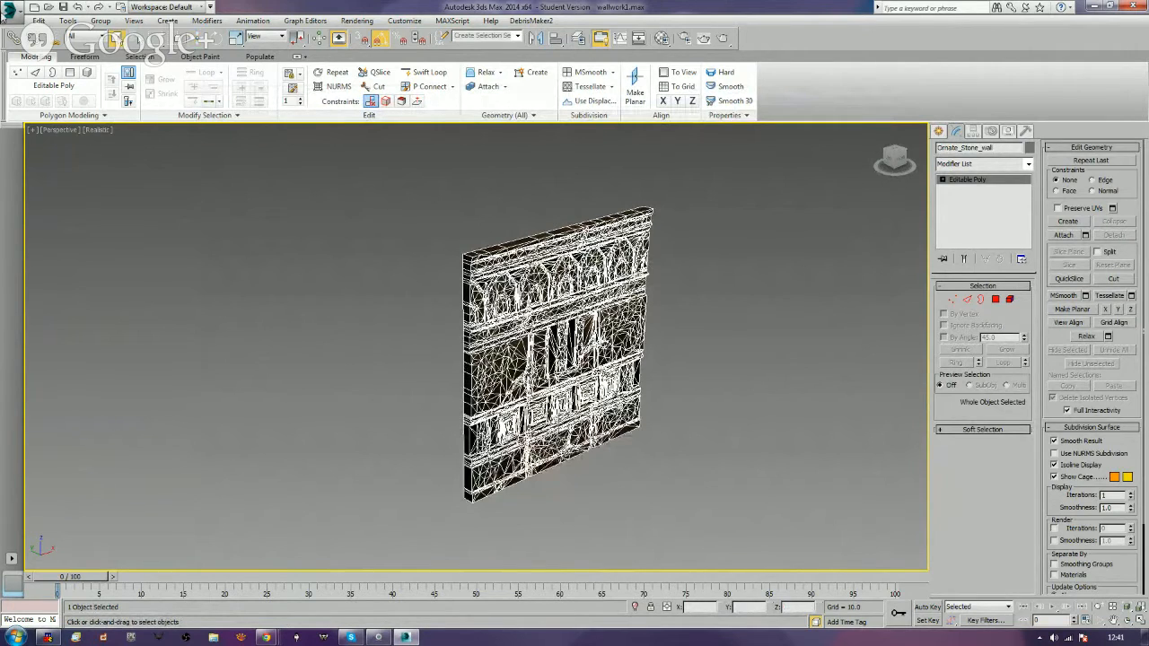
Export only the selected stone wall to the walls folder as the FBX file ornate_stone_wall, using the current settings, and deselect it.
{"action": "left_click", "coordinate": [13, 12]}
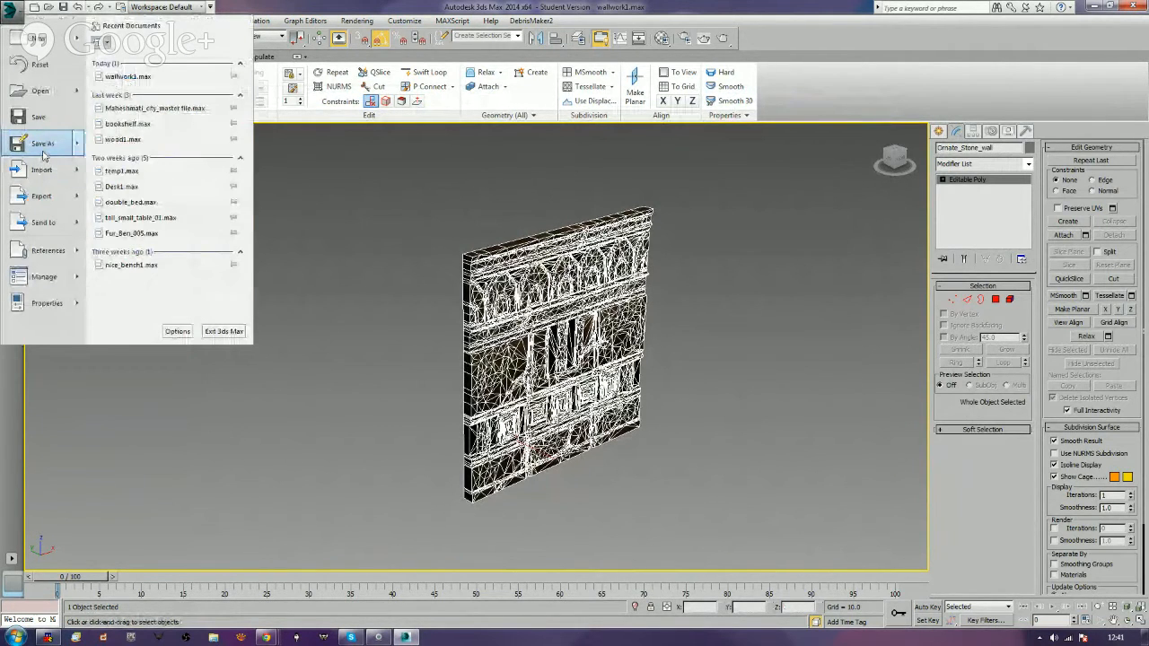
{"action": "mouse_move", "coordinate": [54, 196]}
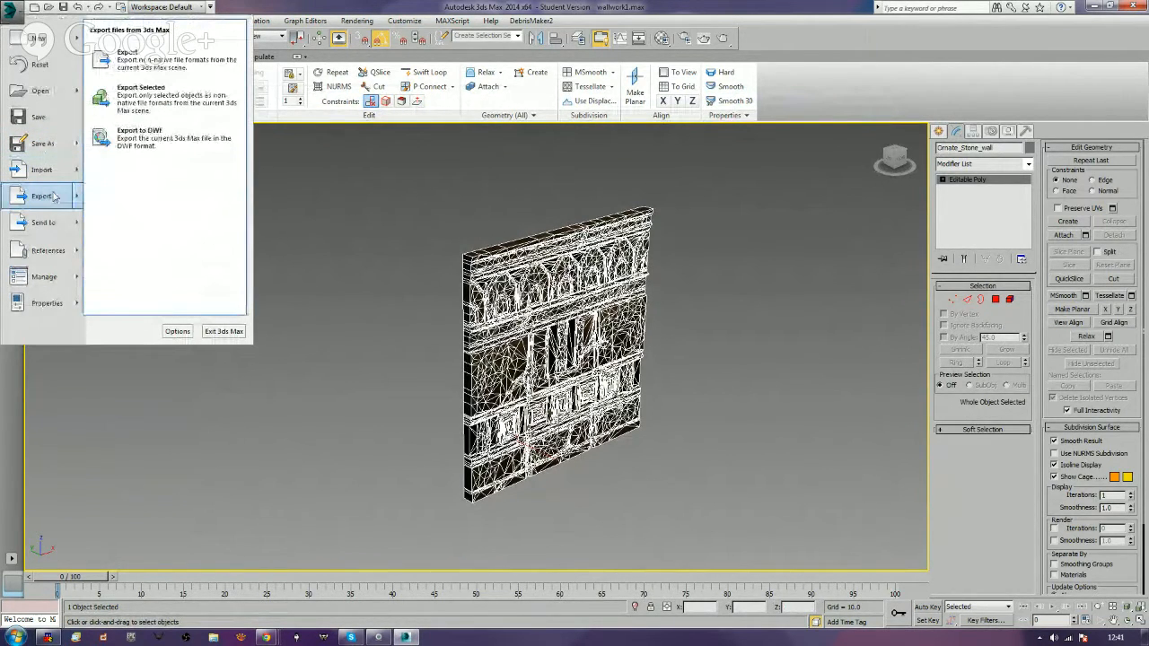
{"action": "left_click", "coordinate": [129, 98]}
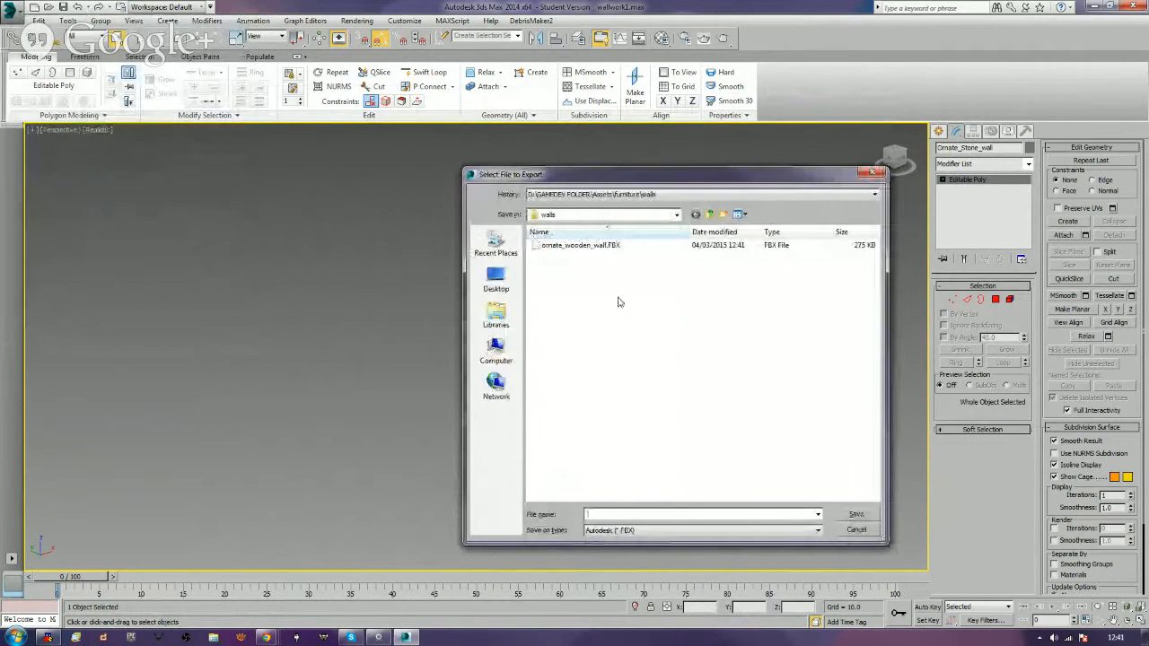
{"action": "type", "text": "ornate_"}
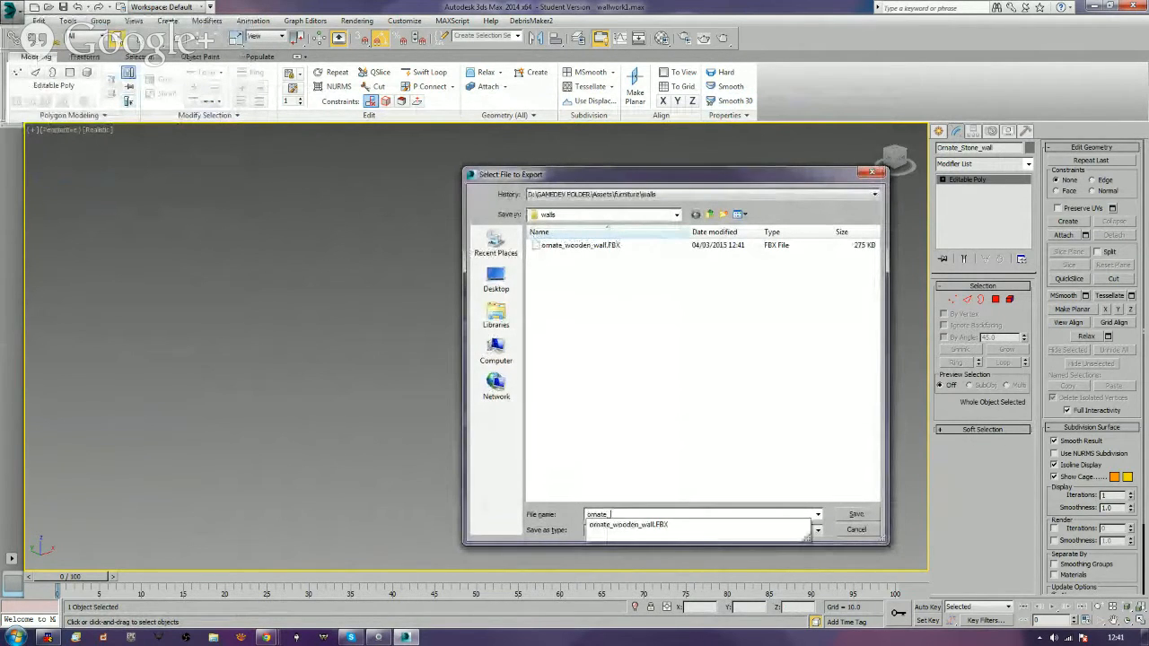
{"action": "type", "text": "stone_wall"}
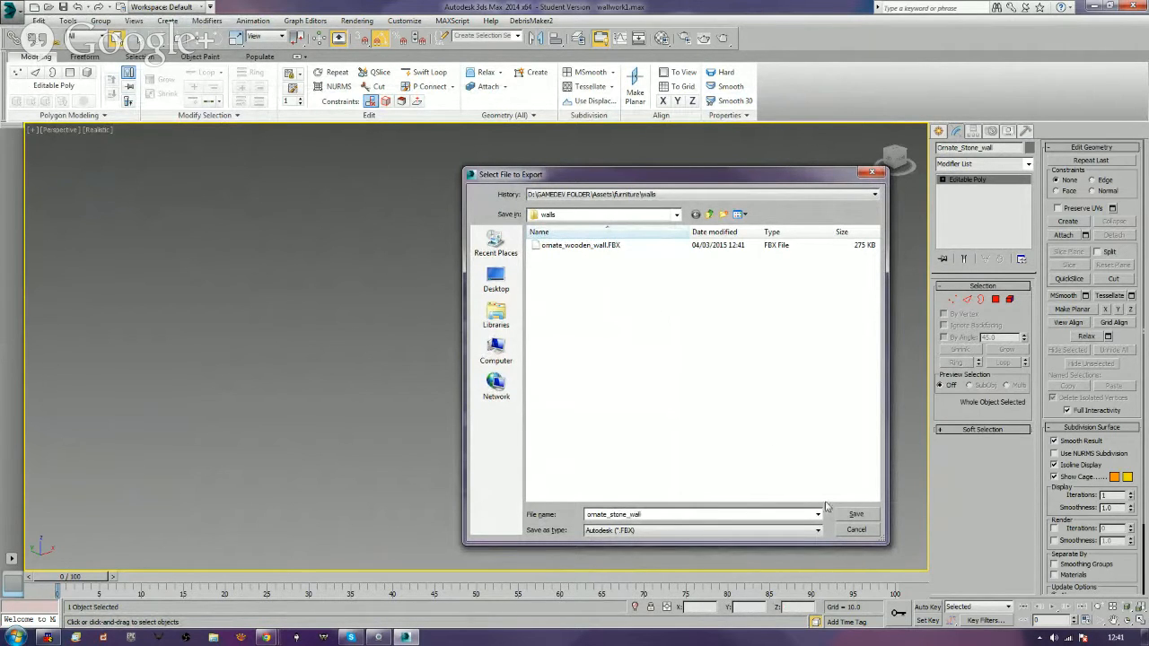
{"action": "left_click", "coordinate": [853, 515]}
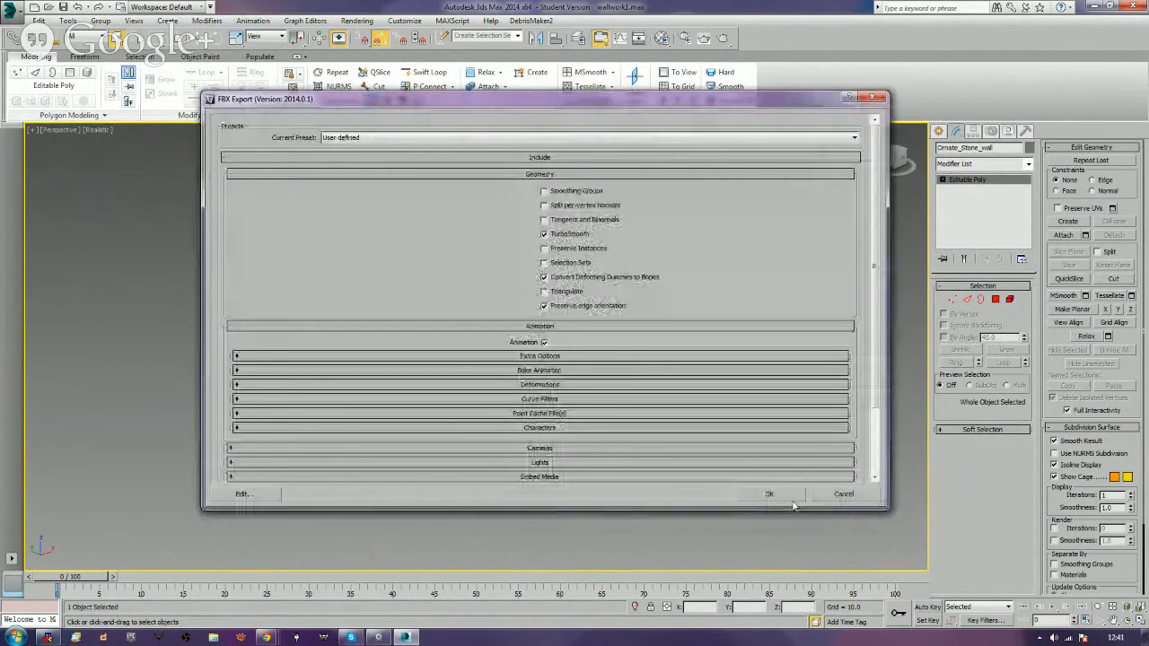
{"action": "left_click", "coordinate": [777, 496]}
{"action": "left_click", "coordinate": [776, 505]}
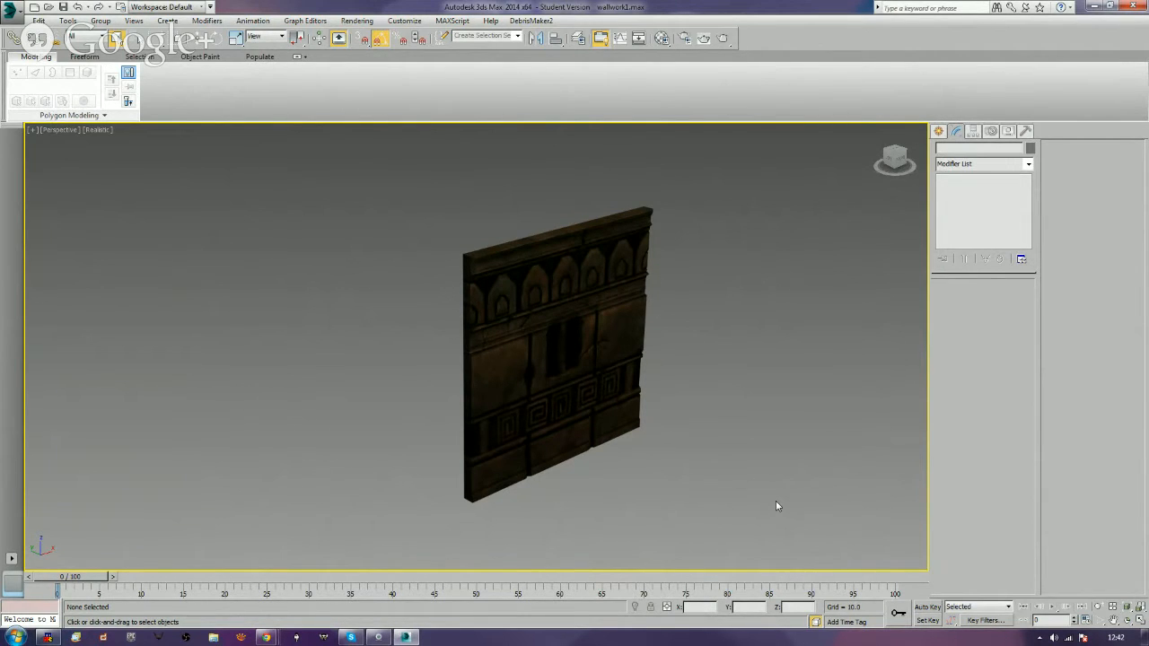
Undo the recent changes back through the deletion of the wooden wall.
{"action": "left_click", "coordinate": [613, 421]}
{"action": "key", "text": "ctrl+z"}
{"action": "key", "text": "ctrl+z"}
{"action": "key", "text": "ctrl+z"}
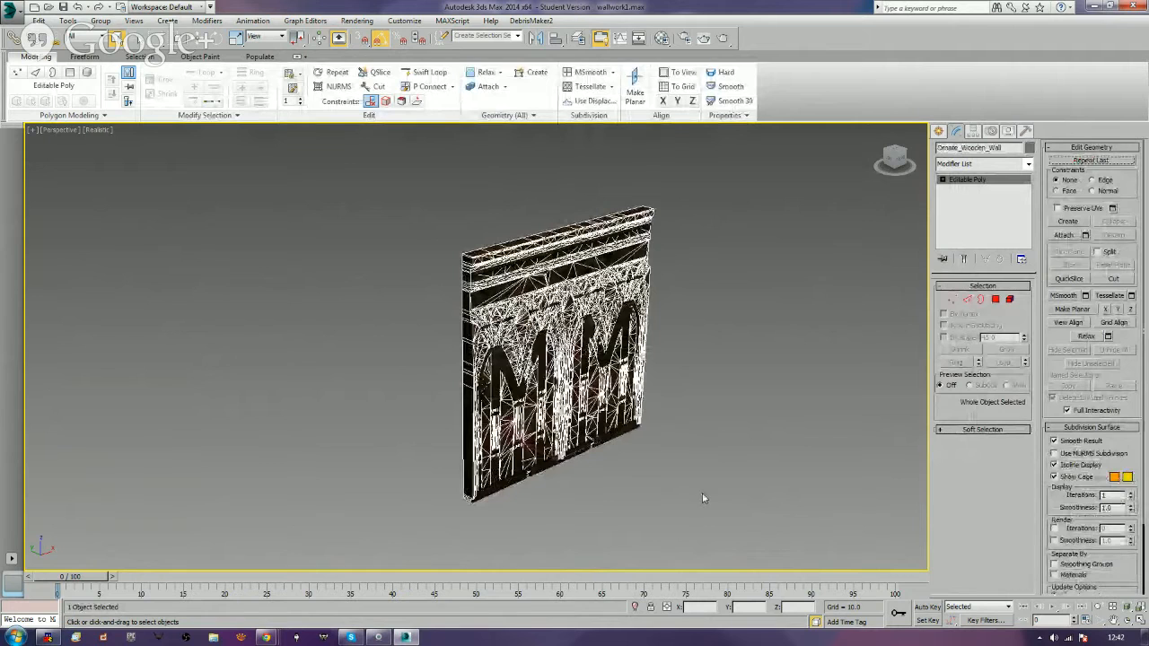
Sample the wooden wall's material into the first Material Editor slot and open its diffuse bitmap settings.
{"action": "key", "text": "m"}
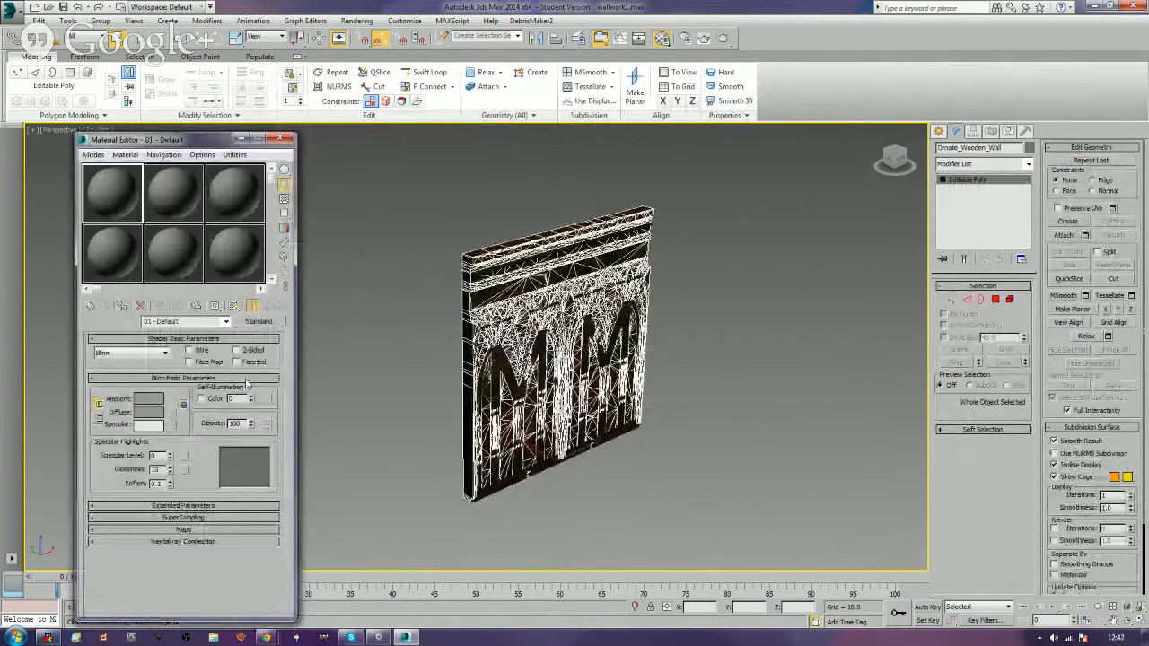
{"action": "left_click", "coordinate": [673, 367]}
{"action": "left_click", "coordinate": [633, 367]}
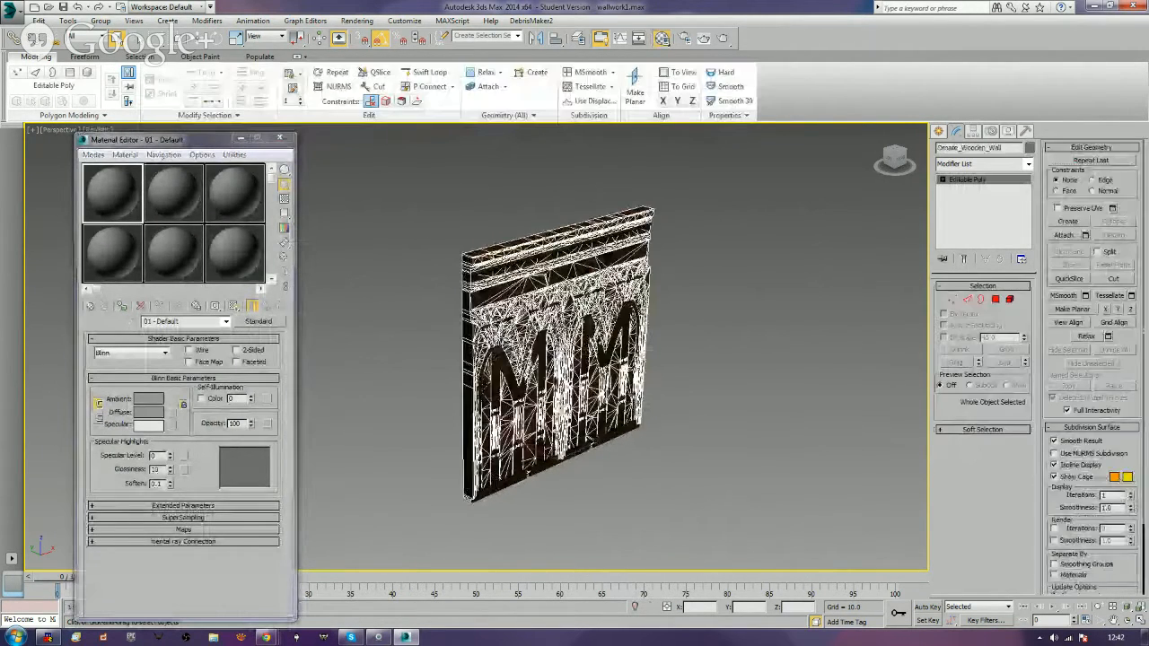
{"action": "left_click", "coordinate": [133, 321]}
{"action": "left_click", "coordinate": [518, 345]}
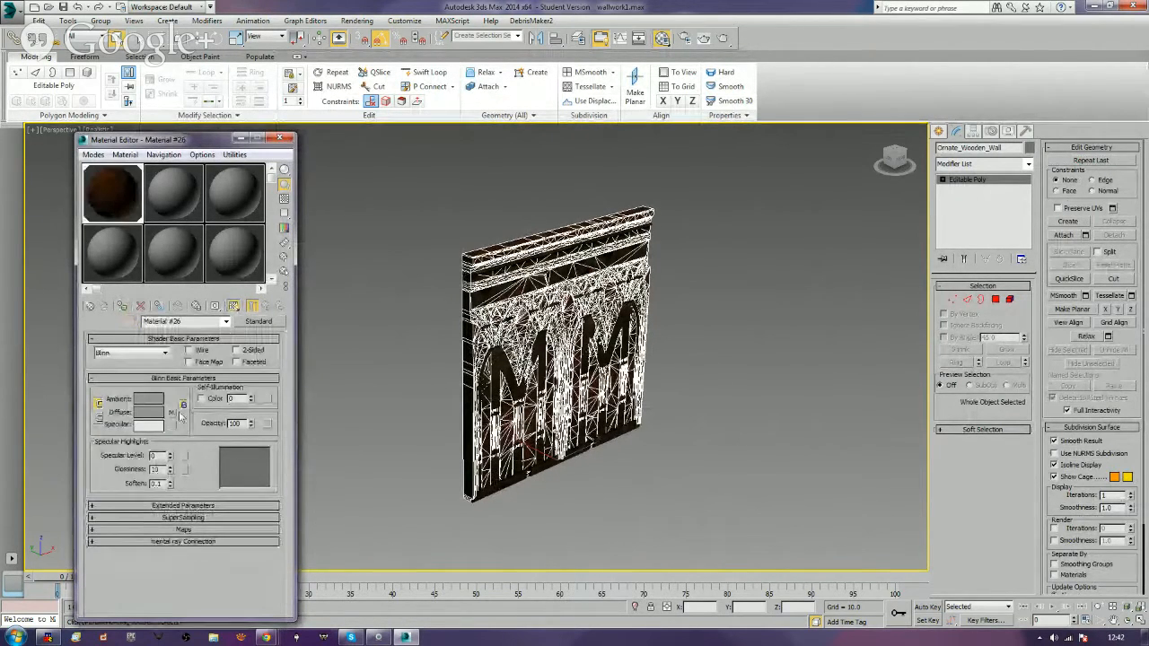
{"action": "left_click", "coordinate": [174, 411]}
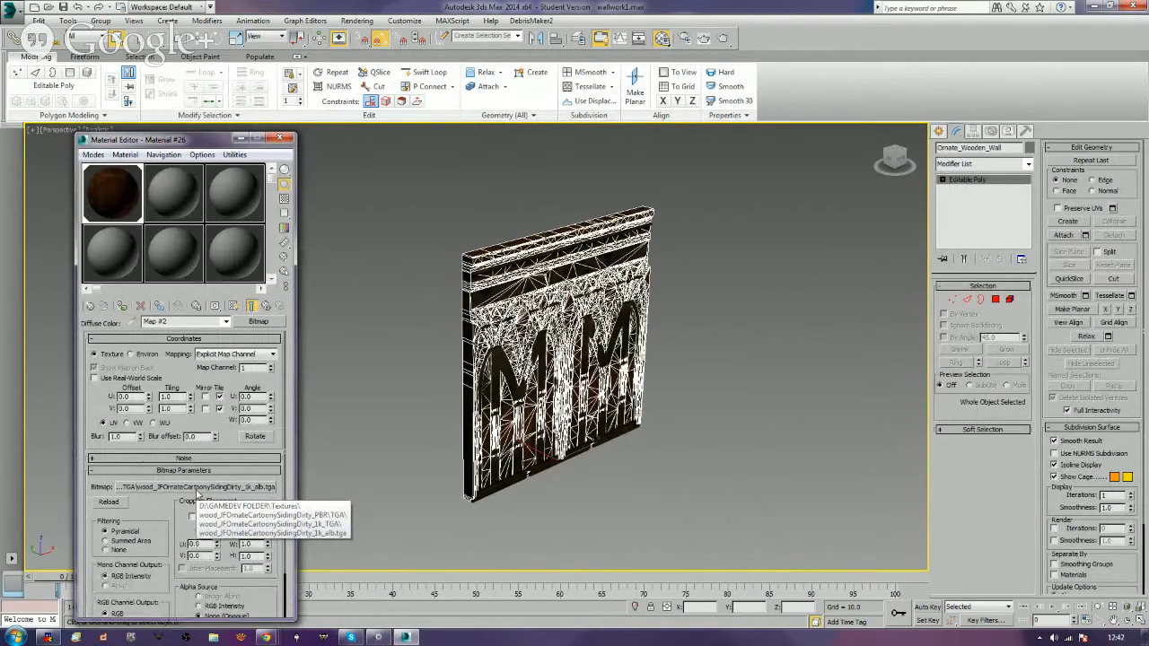
Open Notepad and note the wooden wall's texture as "woodcartoonysidingdirty".
{"action": "key", "text": "super"}
{"action": "type", "text": "note"}
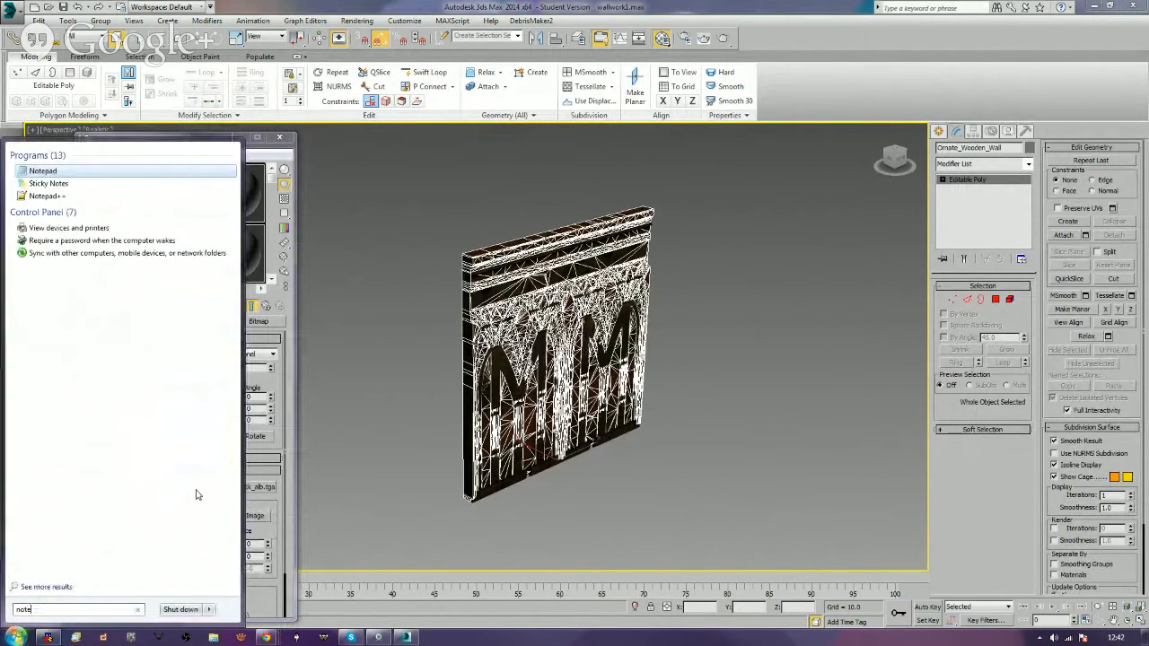
{"action": "key", "text": "Return"}
{"action": "type", "text": "woodcar"}
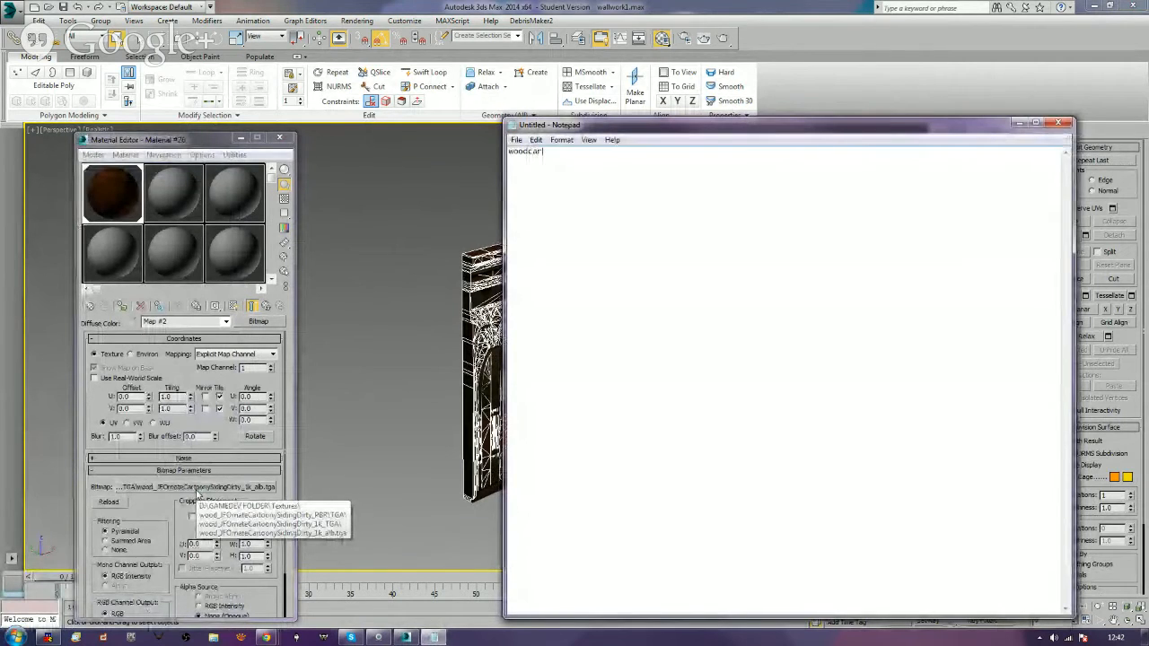
{"action": "type", "text": "toonysidi"}
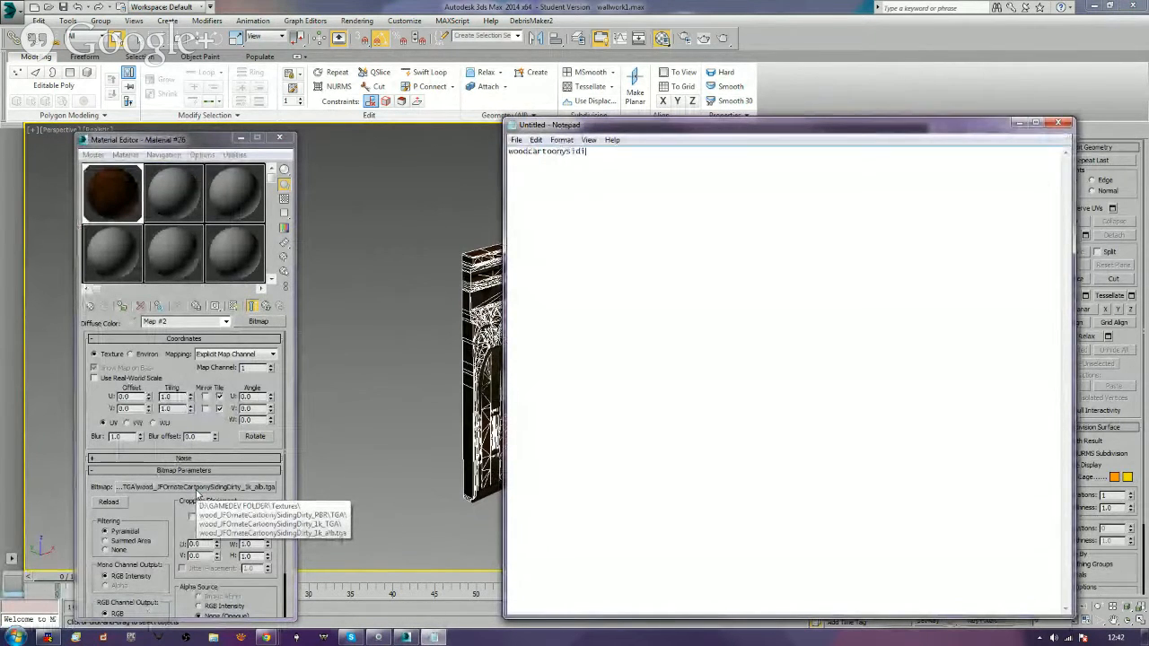
{"action": "type", "text": "ngdirty"}
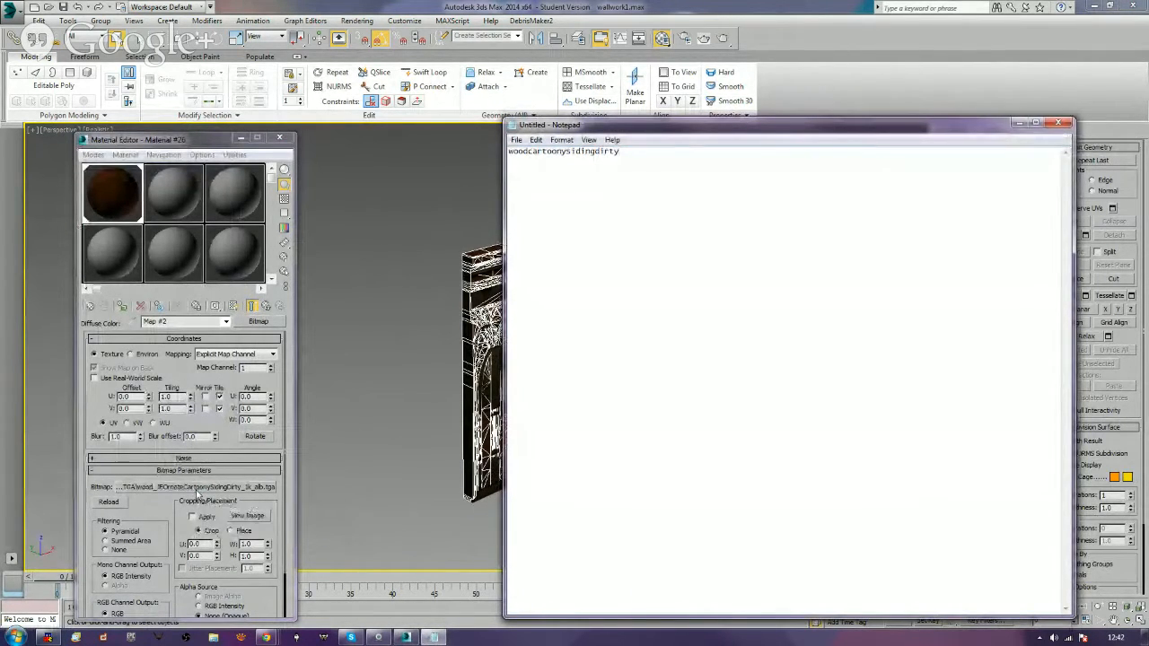
Delete the wooden wall and sample the remaining stone wall's material into the second Material Editor slot.
{"action": "left_click", "coordinate": [287, 137]}
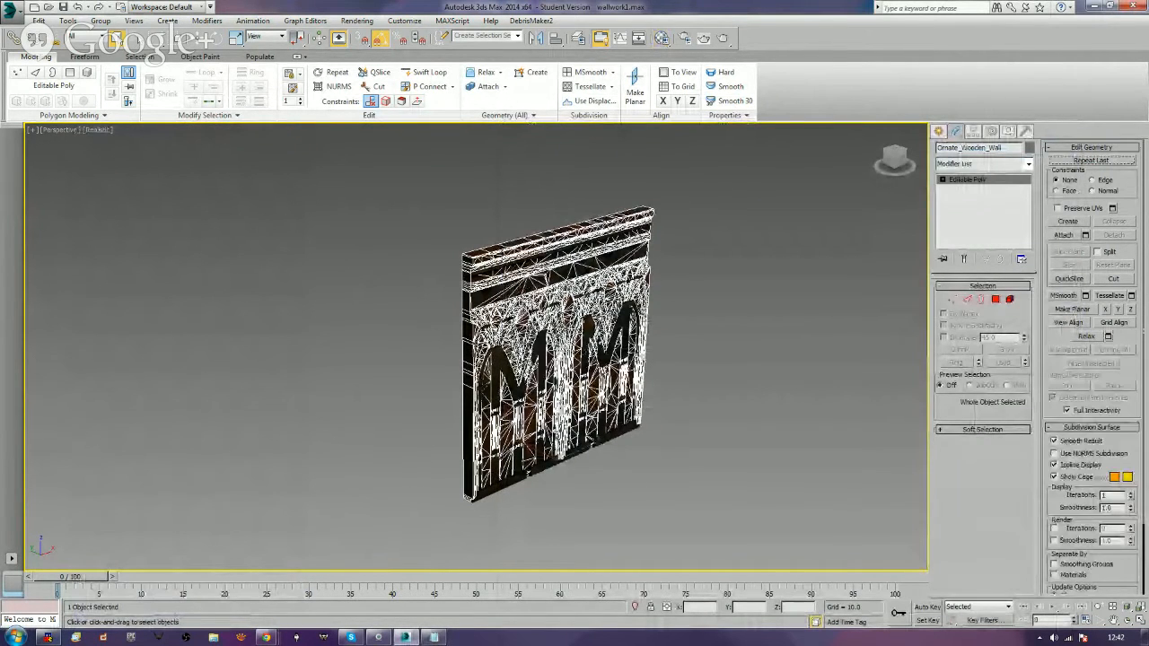
{"action": "key", "text": "Delete"}
{"action": "key", "text": "m"}
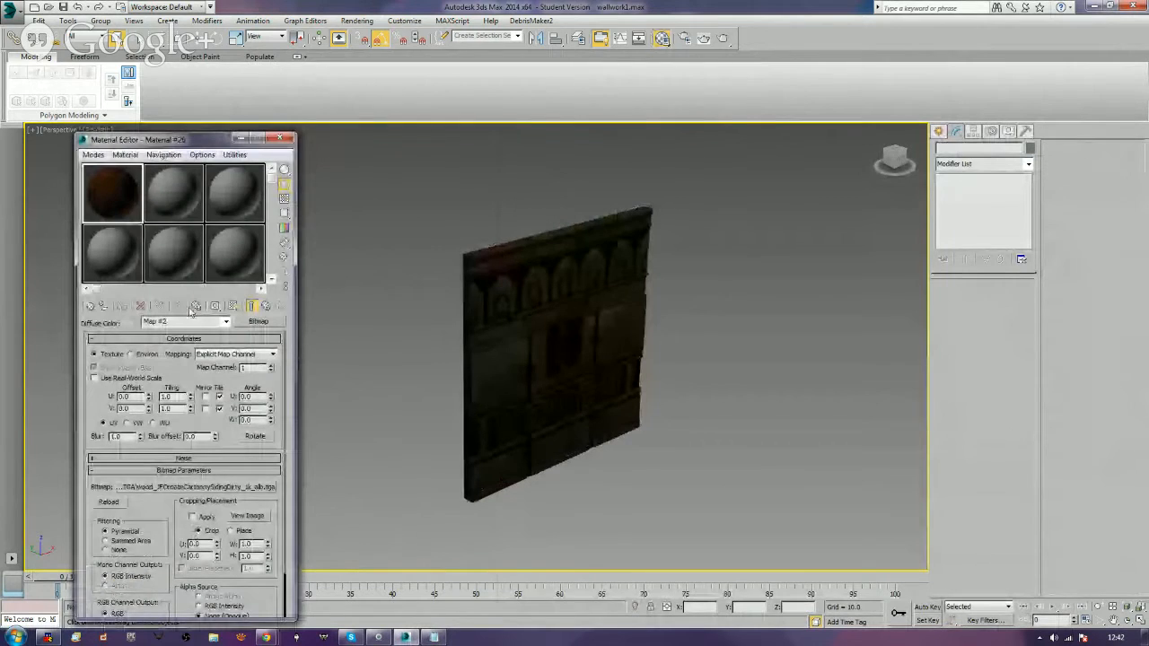
{"action": "left_click", "coordinate": [166, 190]}
{"action": "left_click", "coordinate": [141, 320]}
{"action": "left_click", "coordinate": [531, 336]}
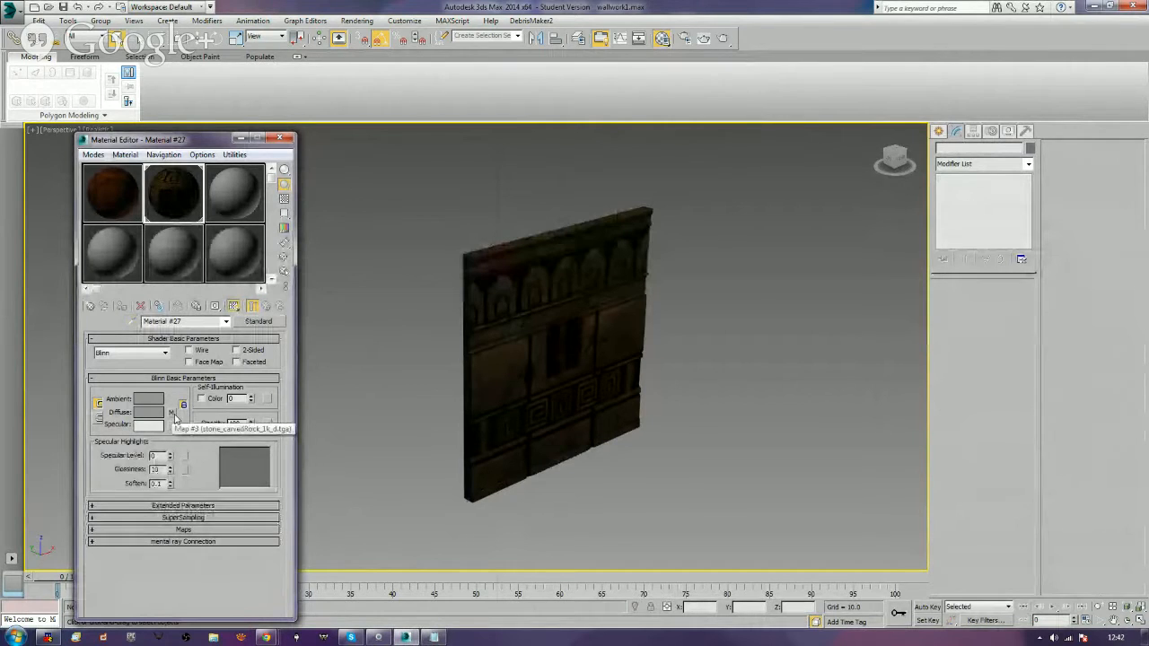
Close the Material Editor and note the stone wall's texture as "stone_carvedrock" on a new line in Notepad.
{"action": "left_click", "coordinate": [281, 139]}
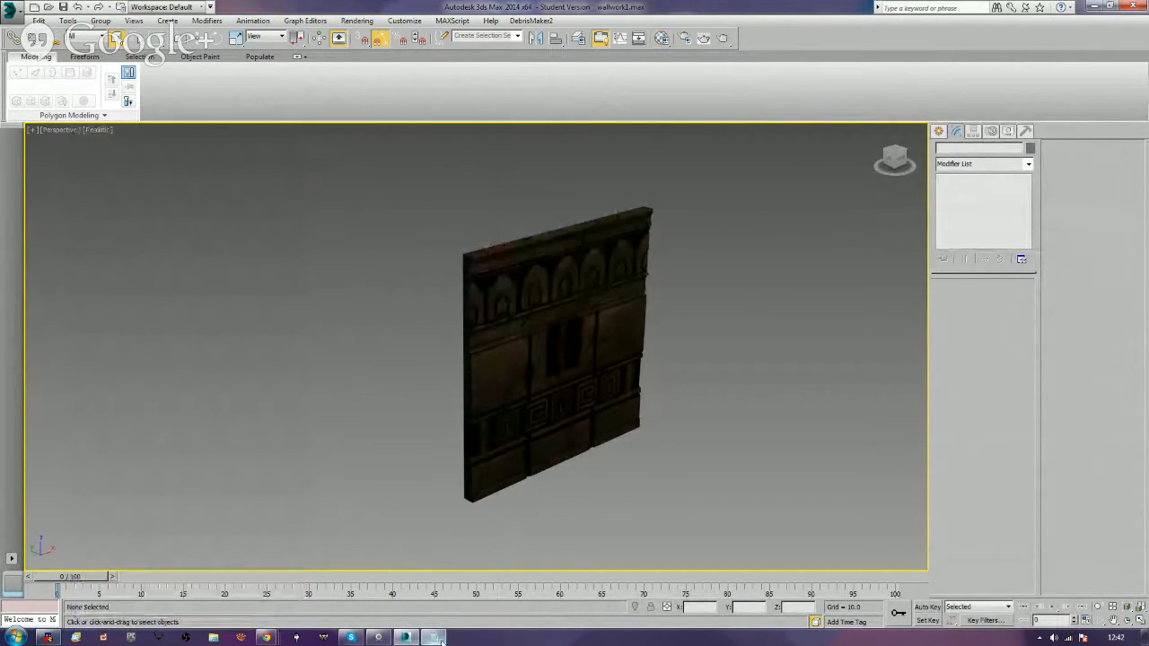
{"action": "left_click", "coordinate": [433, 637]}
{"action": "key", "text": "Return"}
{"action": "type", "text": "stone_carvedrock"}
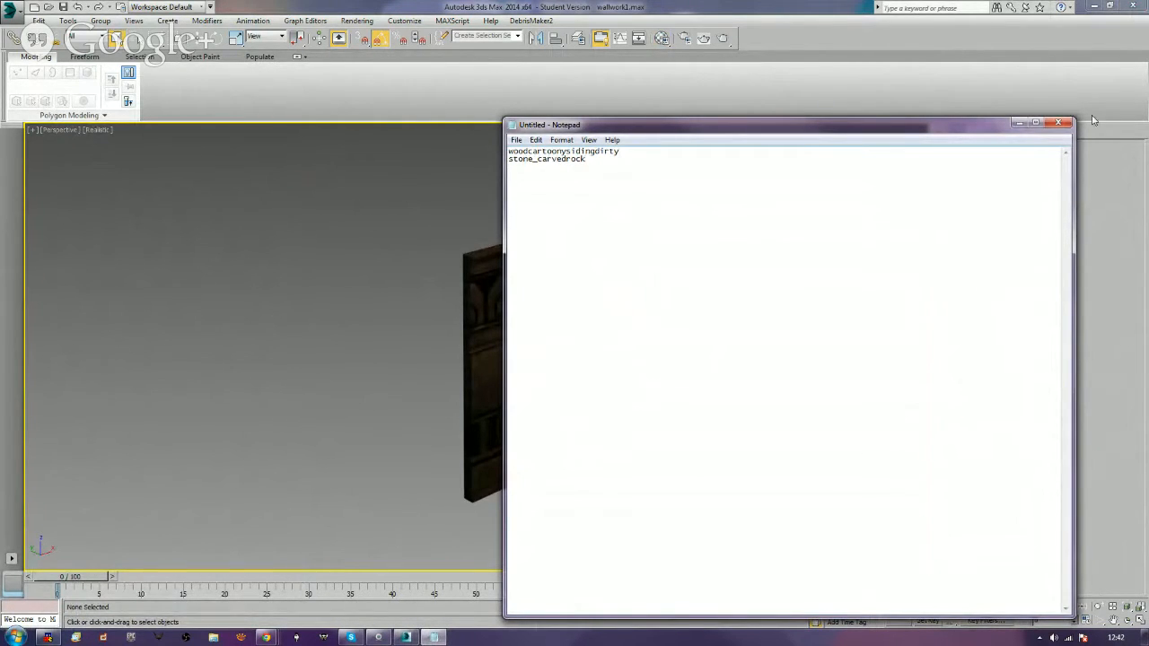
{"action": "left_click_drag", "start_coordinate": [895, 131], "coordinate": [1148, 156]}
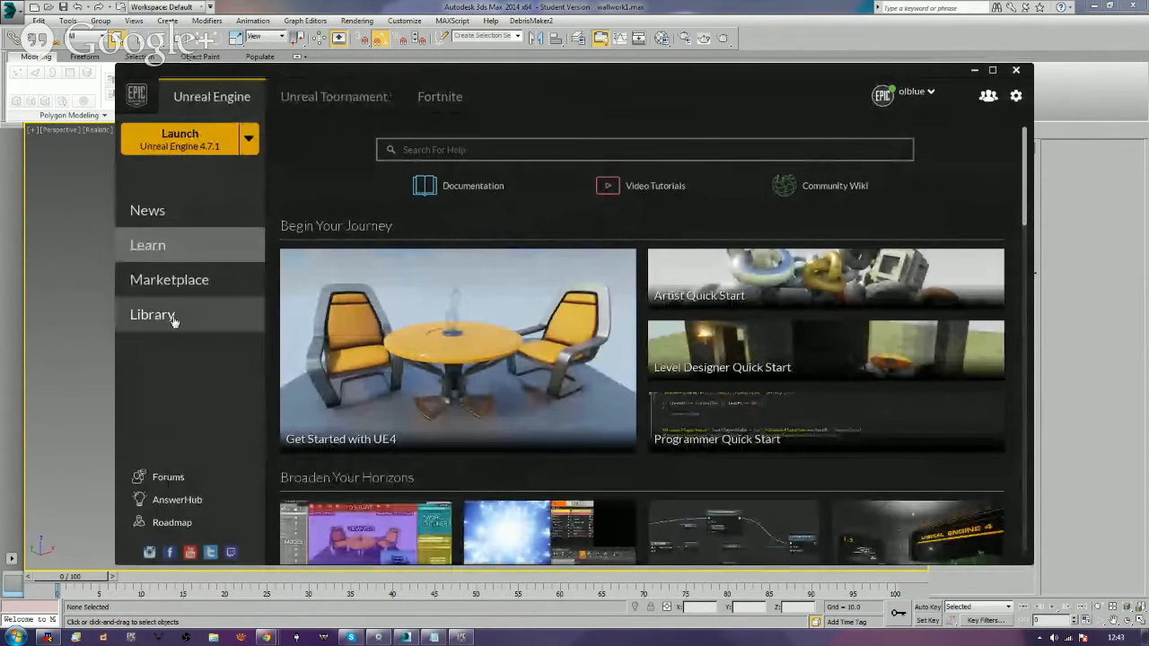
Open the OutsiderV2 project from the Unreal Engine library and close 3ds Max without saving the scene.
{"action": "left_click", "coordinate": [201, 325]}
{"action": "double_click", "coordinate": [879, 388]}
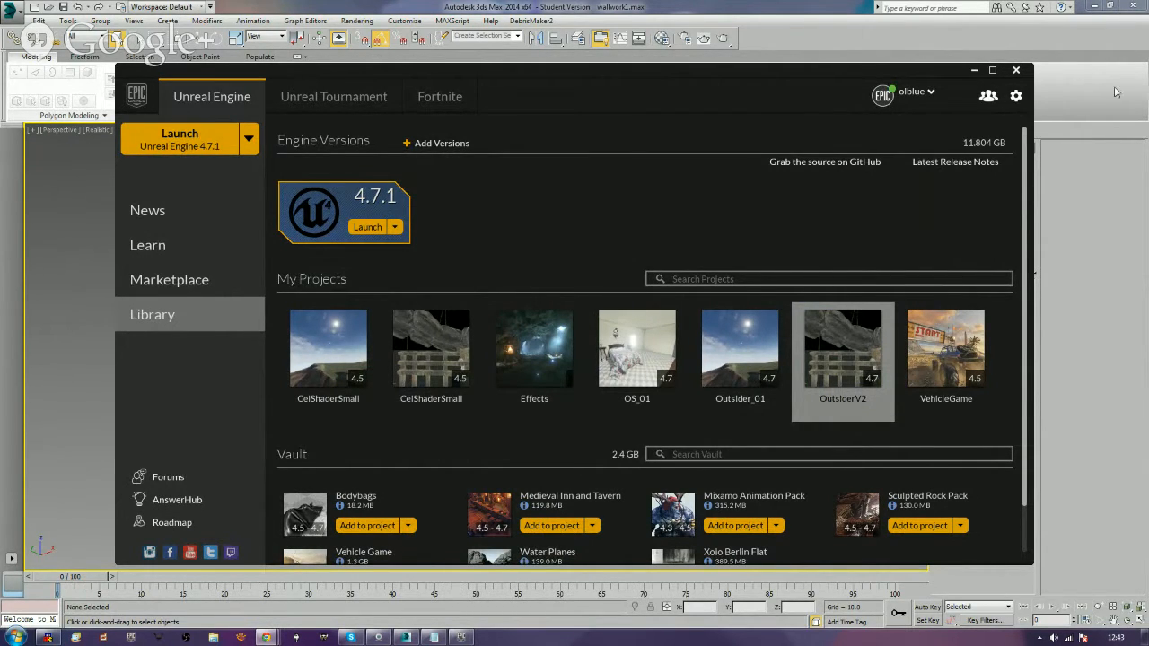
{"action": "left_click", "coordinate": [1131, 7]}
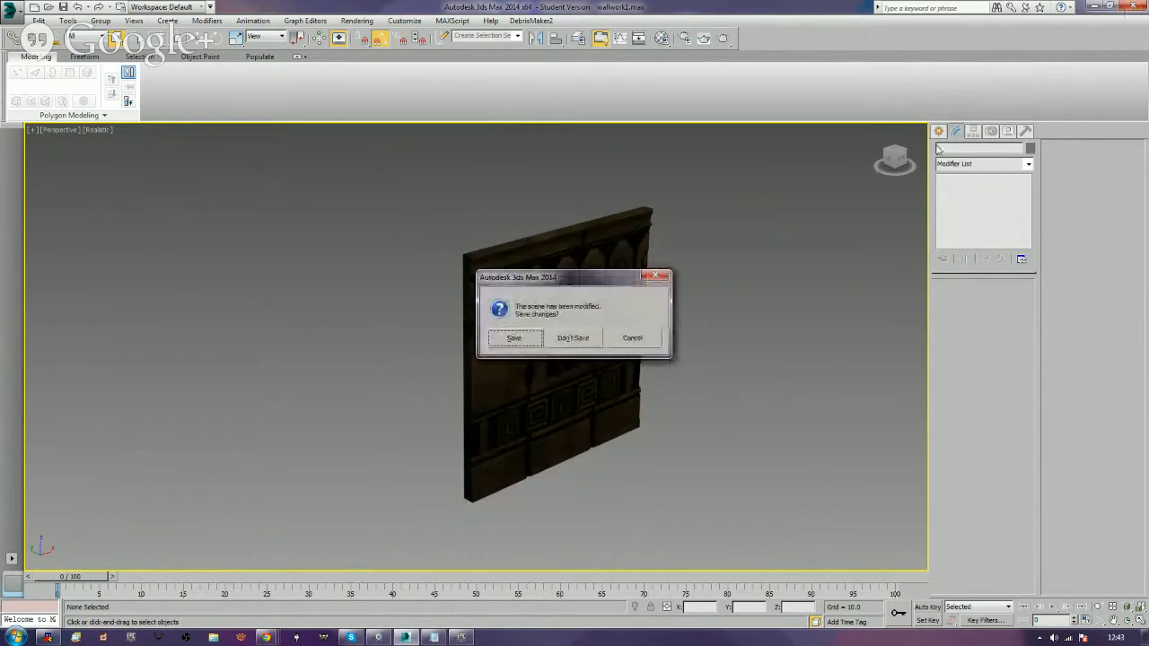
{"action": "left_click", "coordinate": [562, 343]}
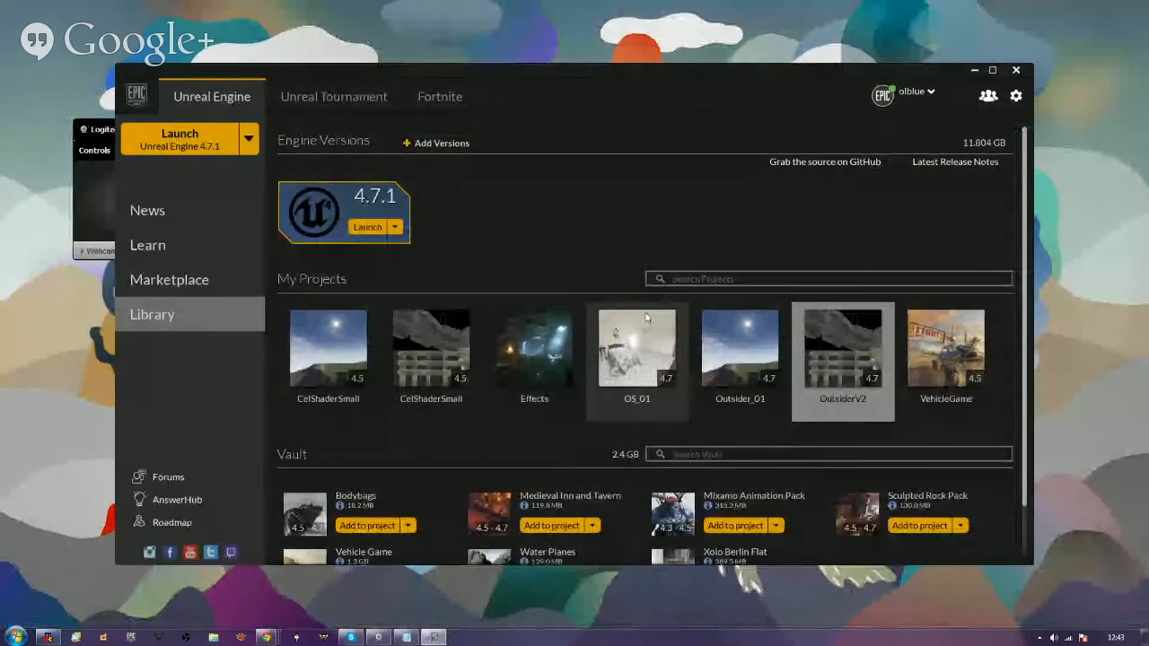
Switch to the loaded OutsiderV2 editor, dismiss its message log and maximize the editor window.
{"action": "mouse_move", "coordinate": [609, 75]}
{"action": "left_mouse_down"}
{"action": "mouse_move", "coordinate": [617, 192]}
{"action": "mouse_move", "coordinate": [596, 458]}
{"action": "mouse_move", "coordinate": [573, 100]}
{"action": "mouse_move", "coordinate": [603, 67]}
{"action": "left_mouse_up"}
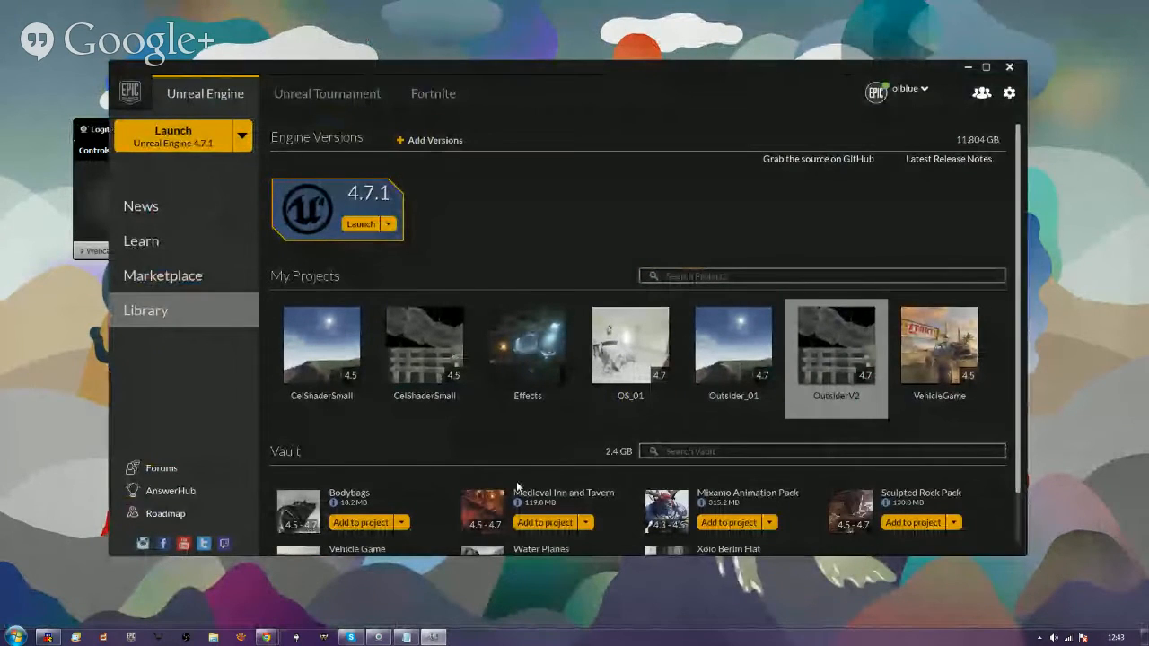
{"action": "left_click", "coordinate": [985, 66]}
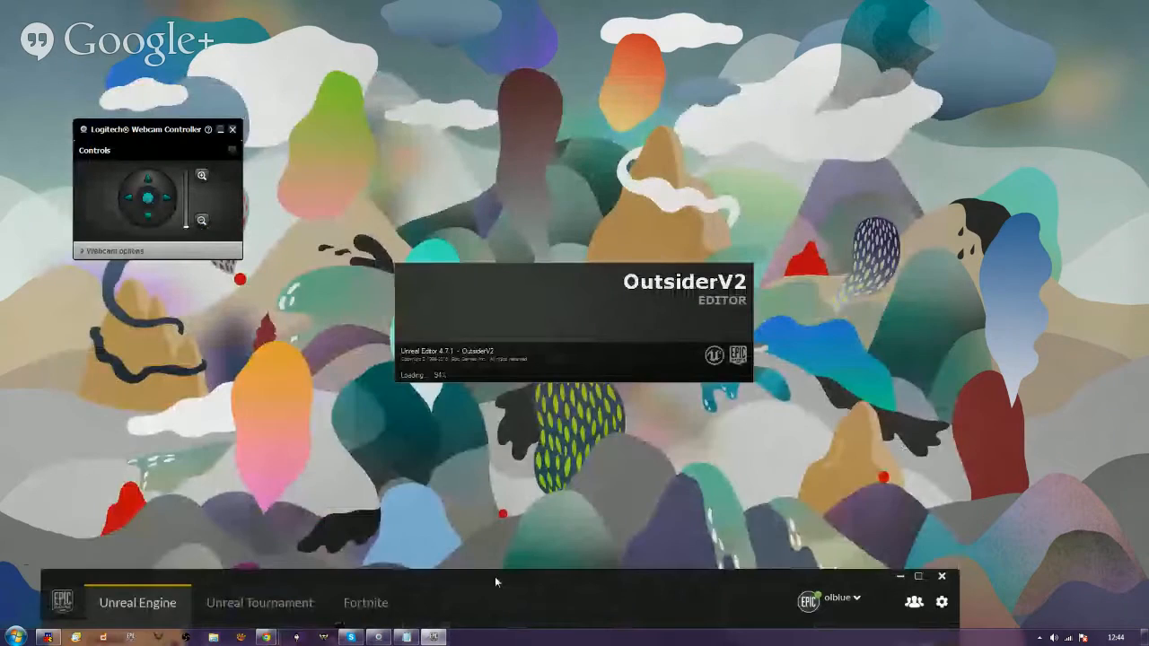
{"action": "left_click_drag", "start_coordinate": [497, 575], "coordinate": [593, 70]}
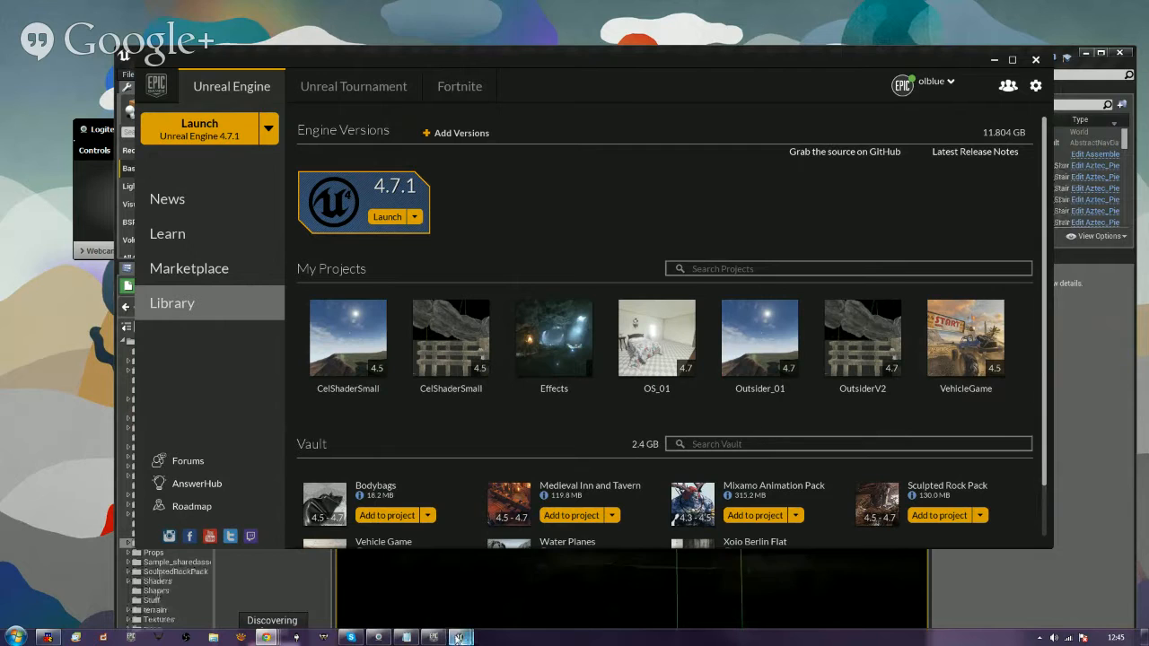
{"action": "mouse_move", "coordinate": [458, 637]}
{"action": "left_click", "coordinate": [532, 578]}
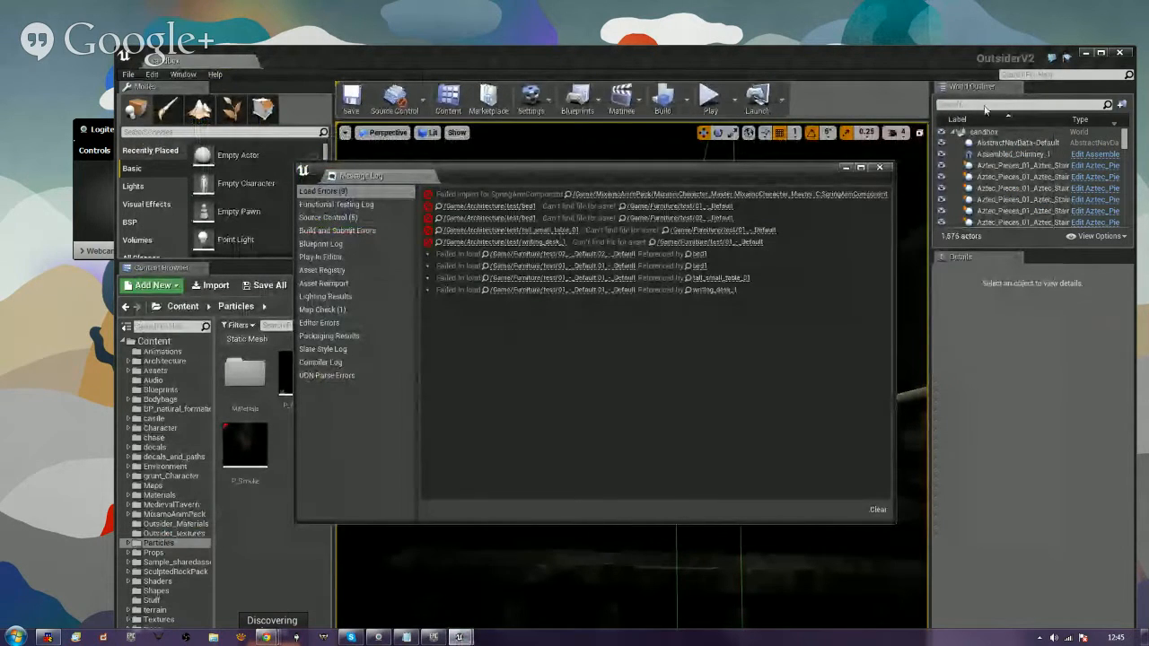
{"action": "left_click", "coordinate": [879, 168]}
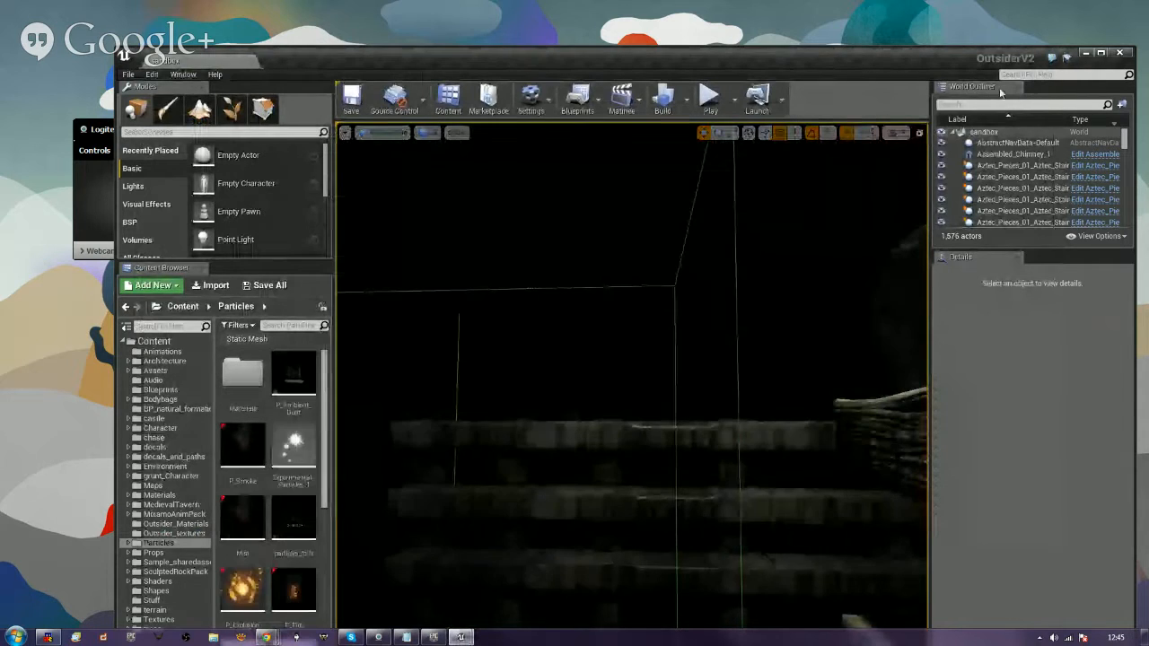
{"action": "left_click", "coordinate": [1100, 52]}
Open the TEMP1 level from the project's Maps folder in place of the sandbox level.
{"action": "right_click_drag", "start_coordinate": [581, 348], "coordinate": [804, 323]}
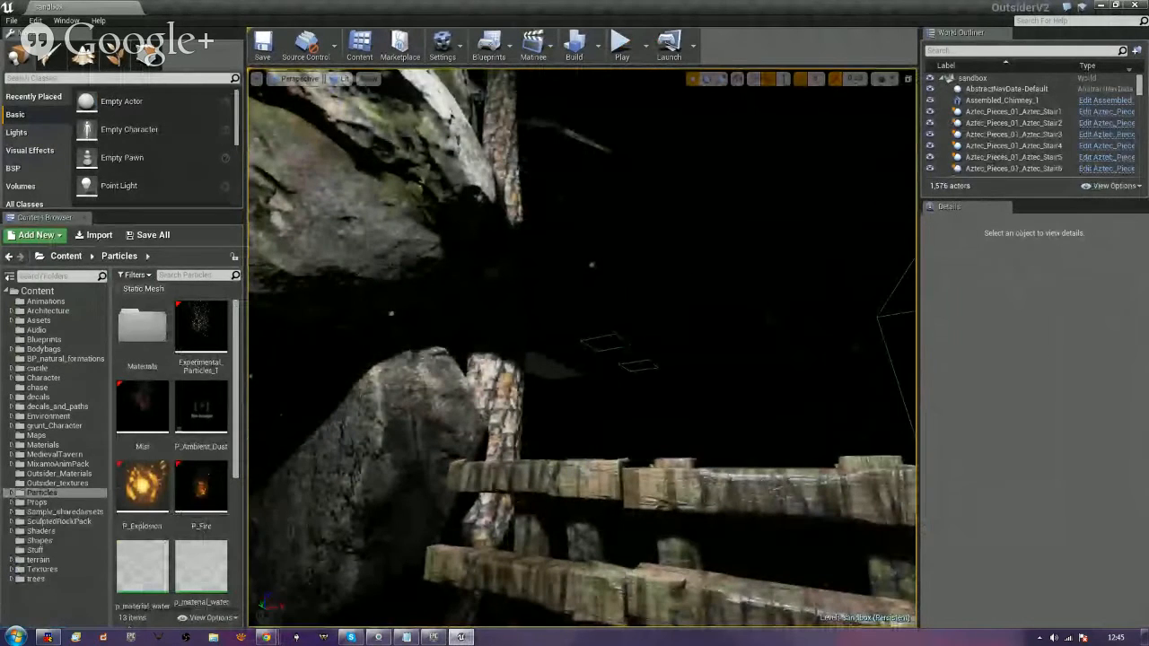
{"action": "left_click", "coordinate": [697, 301]}
{"action": "left_click", "coordinate": [598, 427]}
{"action": "right_click_drag", "start_coordinate": [597, 427], "coordinate": [753, 399]}
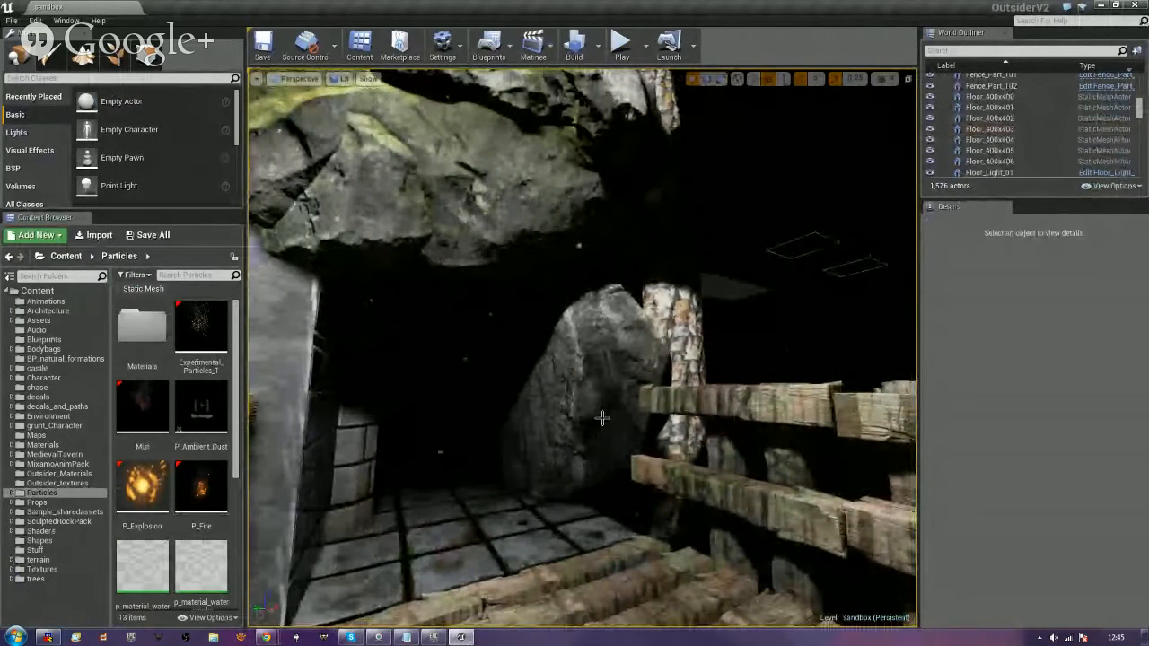
{"action": "left_click", "coordinate": [10, 20]}
{"action": "left_click", "coordinate": [36, 59]}
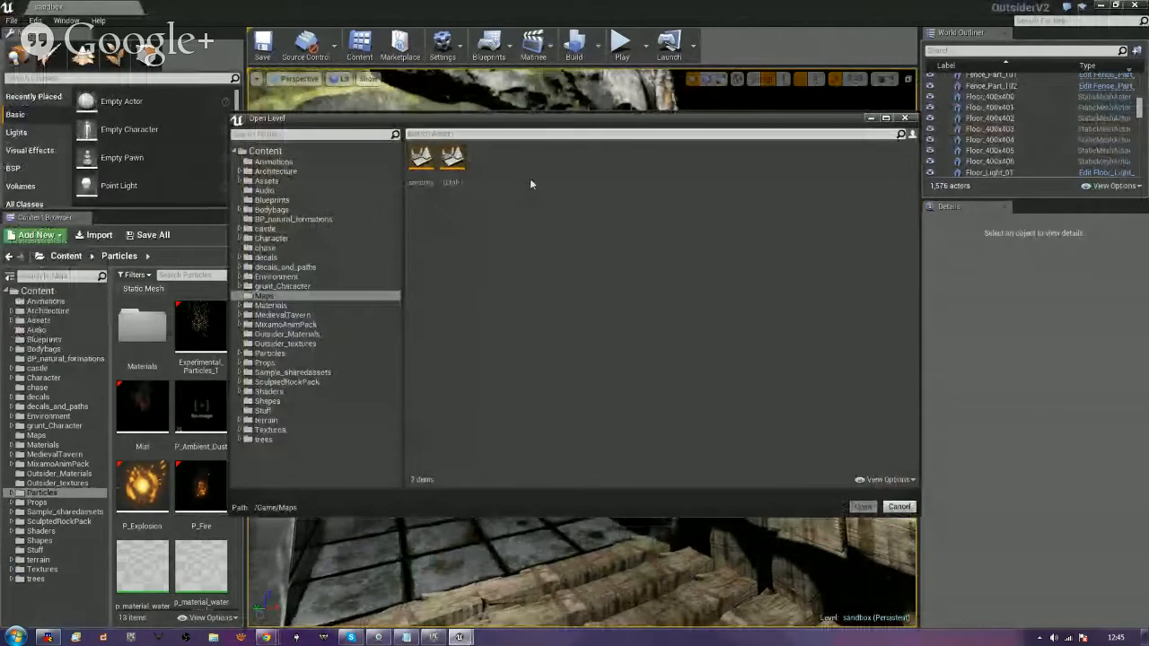
{"action": "double_click", "coordinate": [453, 161]}
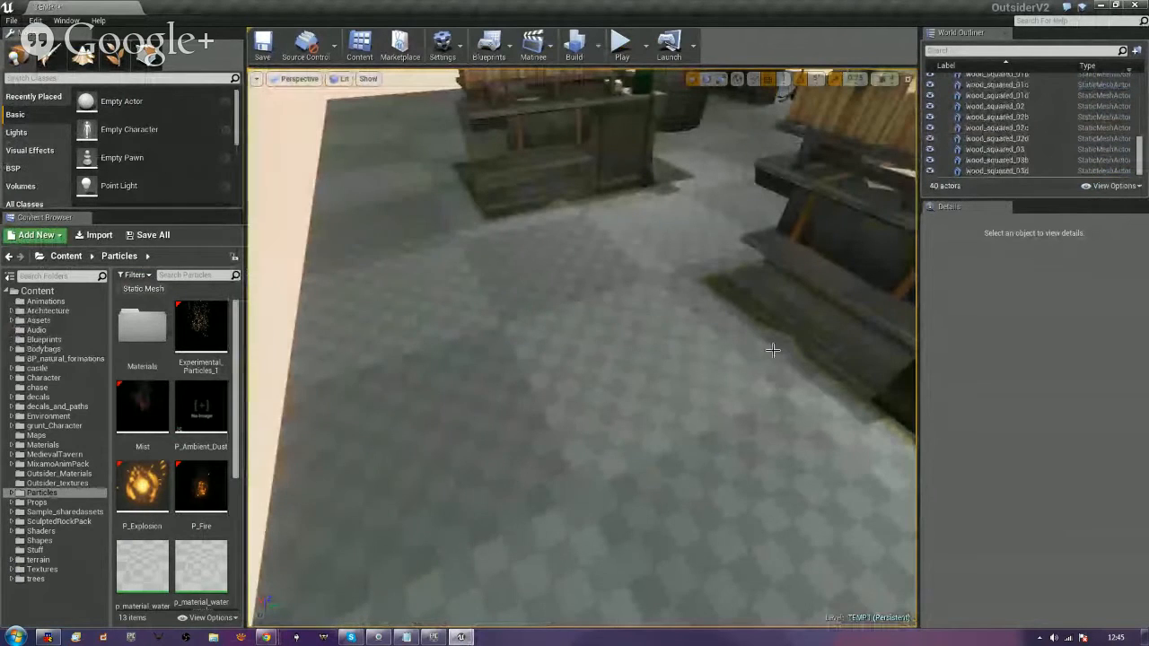
Delete the furniture props standing on the open floor area of the level, leaving the barrel, bookshelves and posts.
{"action": "right_click_drag", "start_coordinate": [772, 350], "coordinate": [405, 408]}
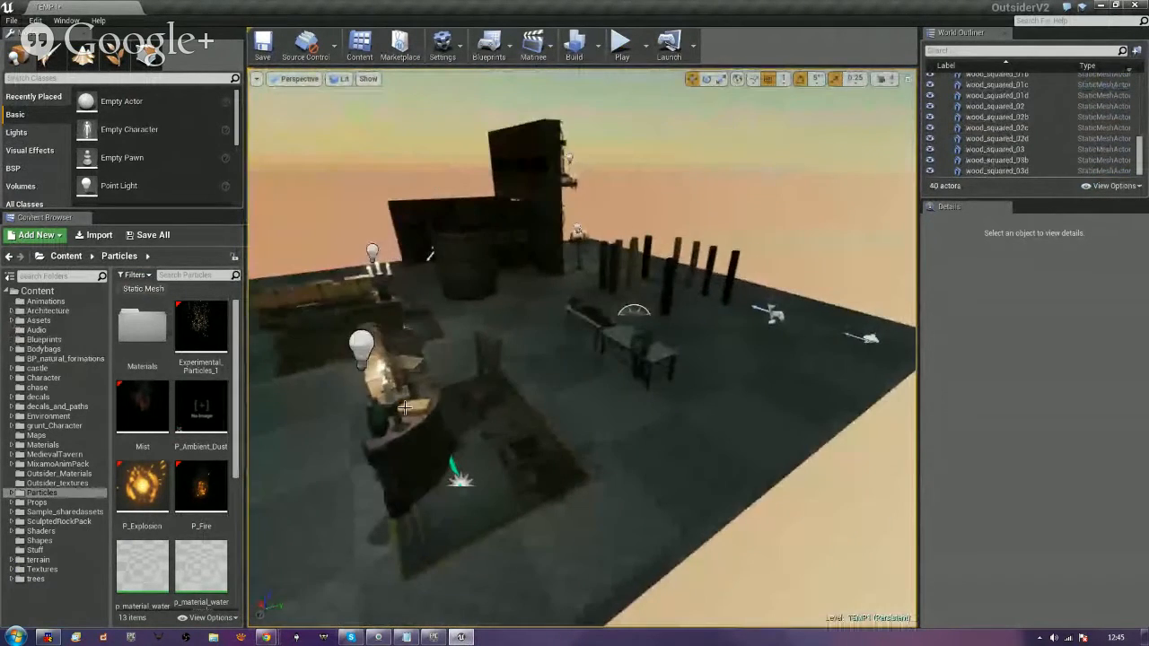
{"action": "left_click", "coordinate": [404, 407]}
{"action": "key", "text": "Delete"}
{"action": "left_click", "coordinate": [304, 285]}
{"action": "key", "text": "Delete"}
{"action": "left_click", "coordinate": [633, 336]}
{"action": "key", "text": "Delete"}
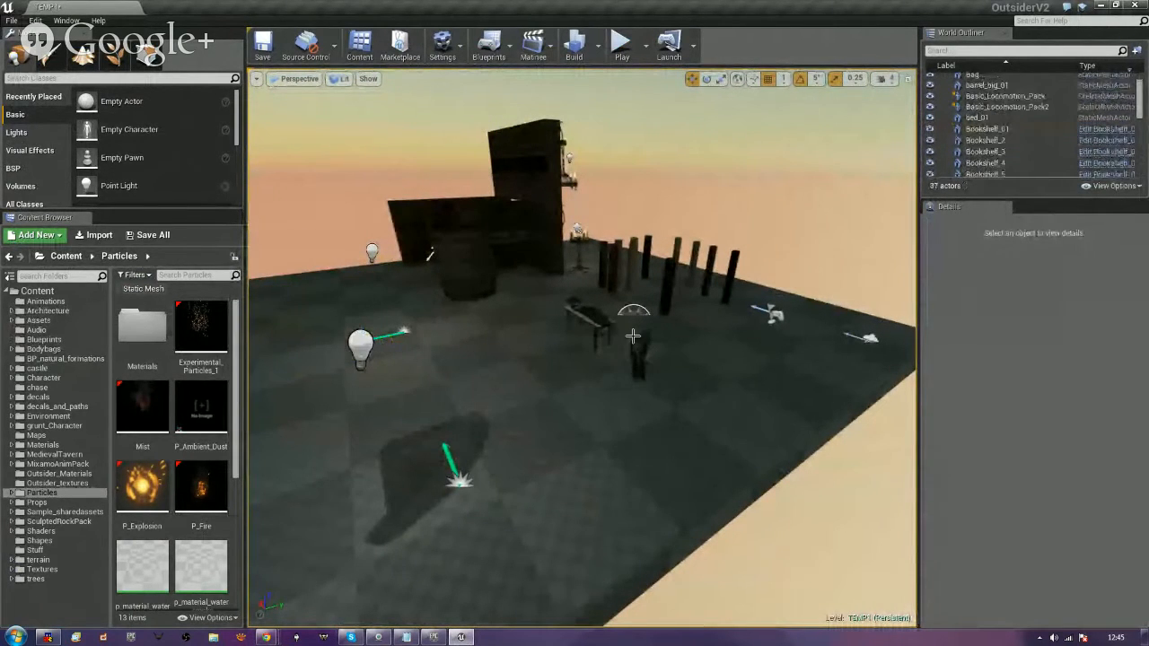
{"action": "left_click", "coordinate": [633, 336]}
{"action": "key", "text": "Delete"}
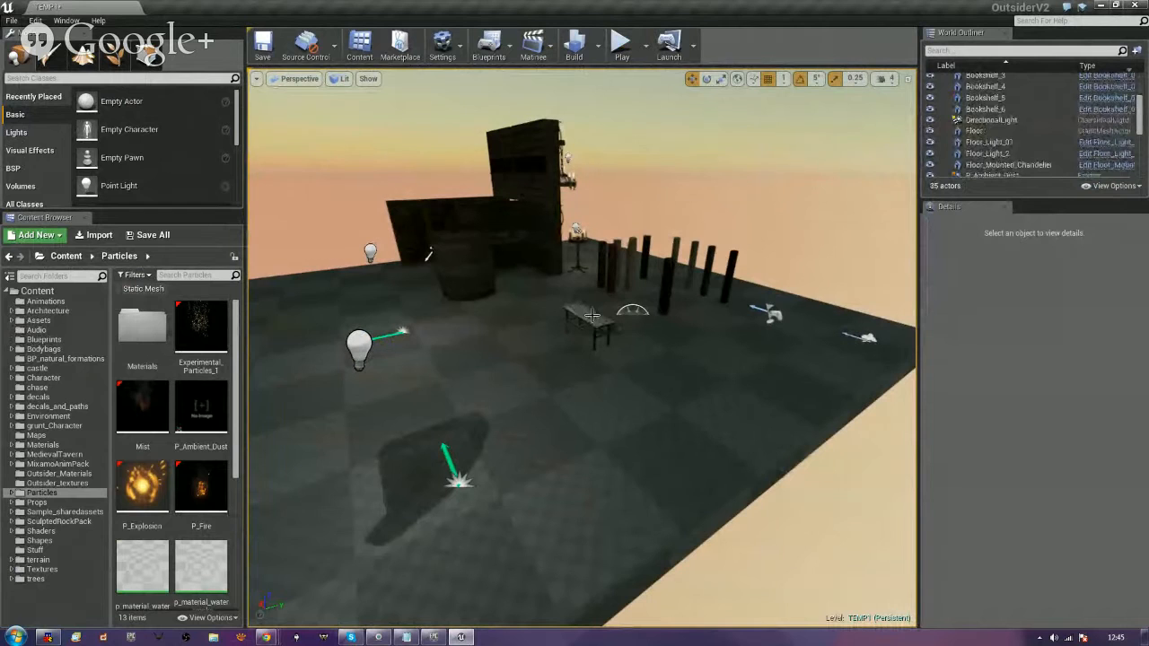
{"action": "left_click", "coordinate": [592, 314]}
{"action": "key", "text": "Delete"}
Create a folder named "walls" inside the castle content folder.
{"action": "right_click_drag", "start_coordinate": [633, 359], "coordinate": [551, 354]}
{"action": "key", "text": "w"}
{"action": "key", "text": "d"}
{"action": "key", "text": "a"}
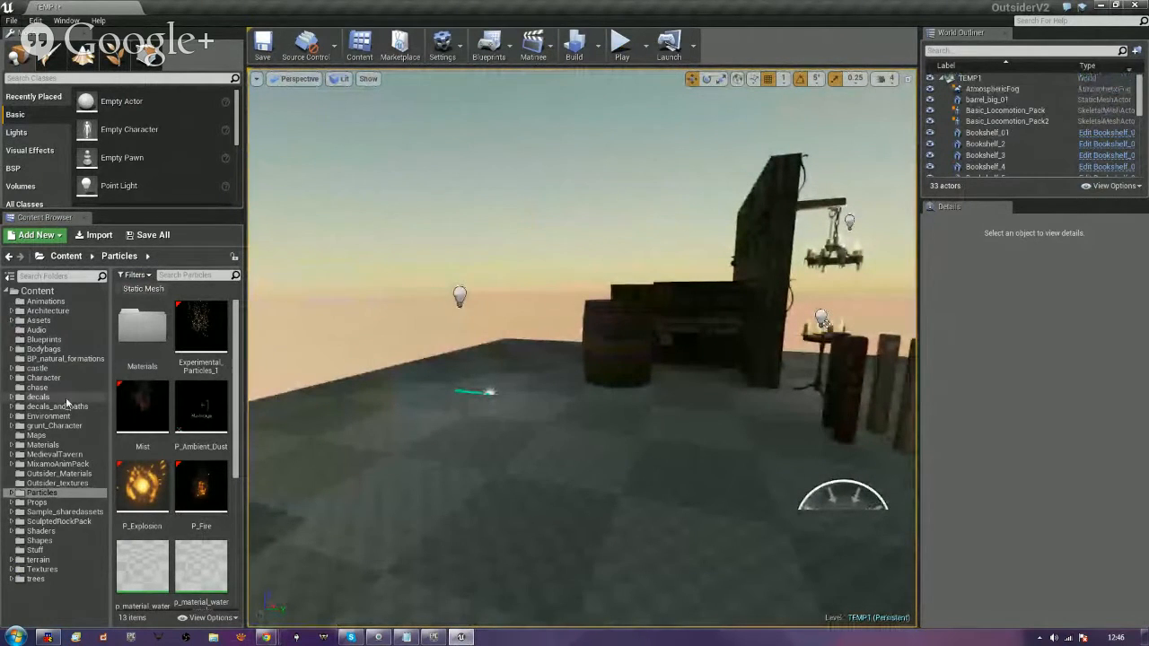
{"action": "double_click", "coordinate": [41, 368]}
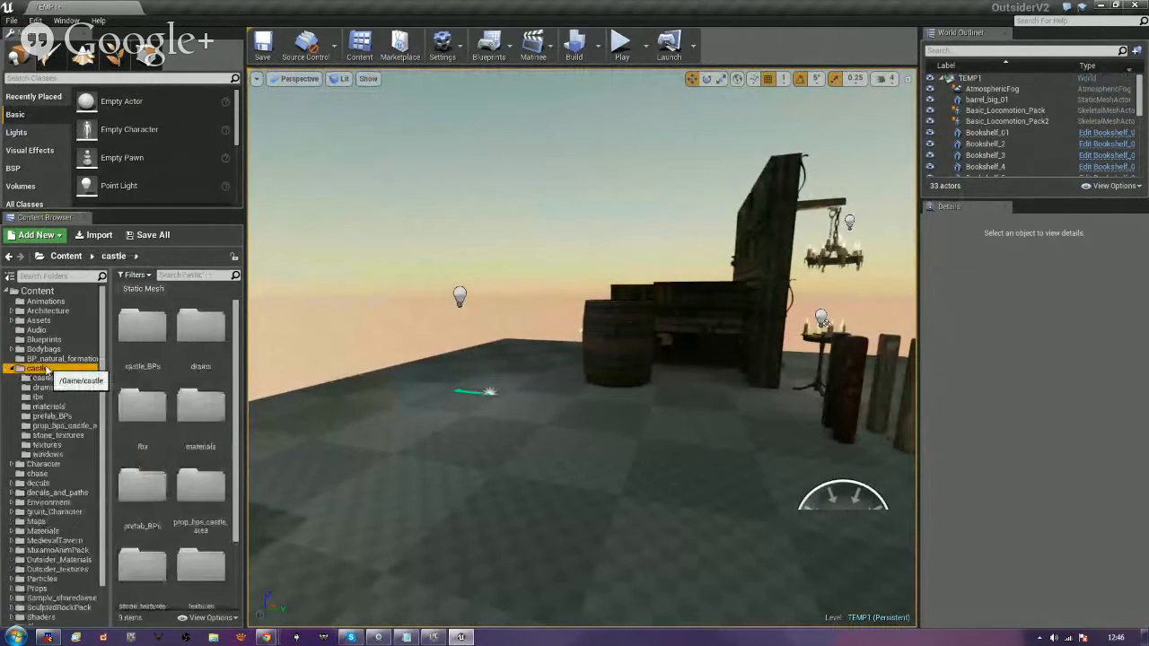
{"action": "right_click", "coordinate": [46, 370]}
{"action": "left_click", "coordinate": [74, 375]}
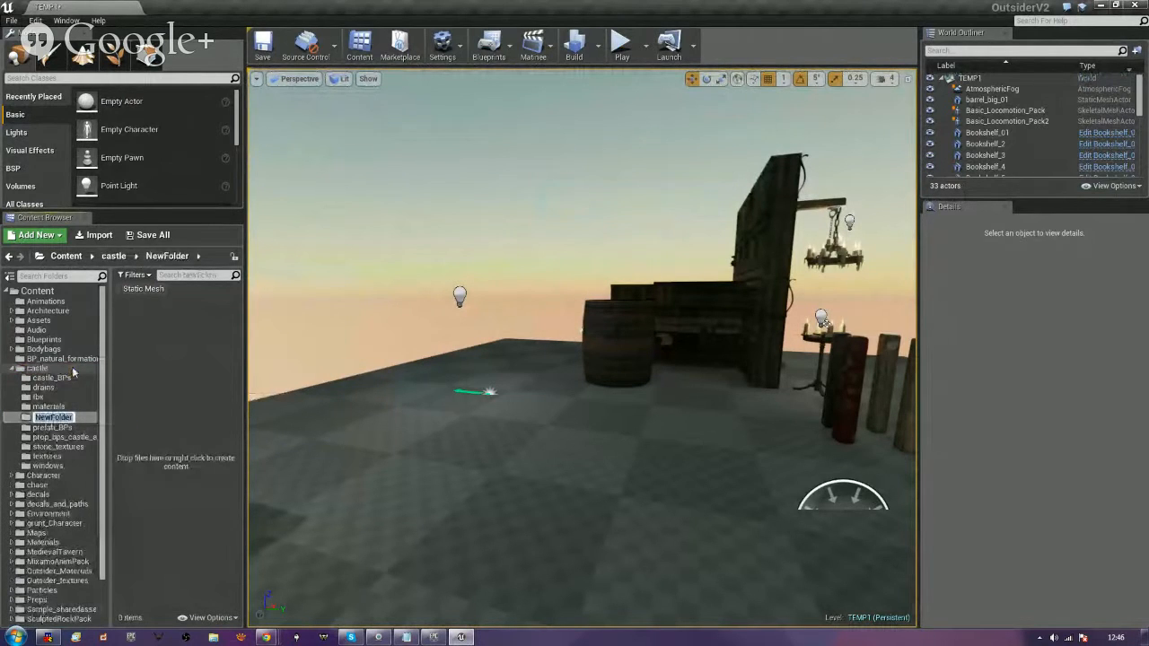
{"action": "type", "text": "walls"}
{"action": "key", "text": "Return"}
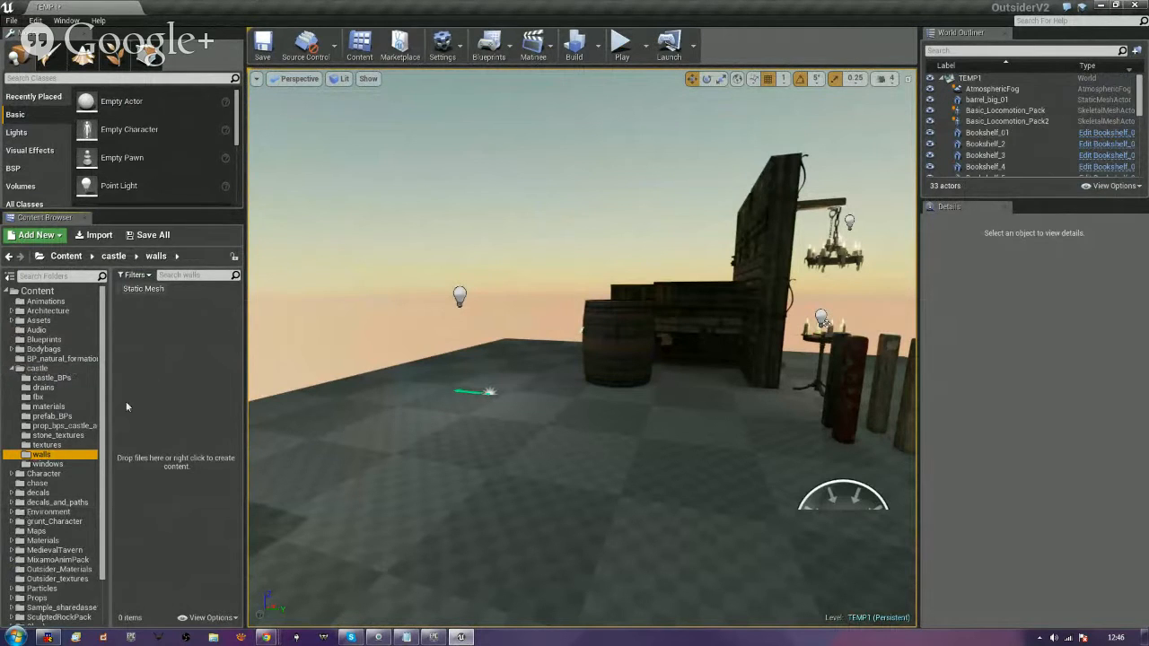
Import ornate_stone_wall.FBX and ornate_wooden_wall.FBX from Assets/furniture/walls into the walls folder without materials or textures.
{"action": "left_click", "coordinate": [95, 234]}
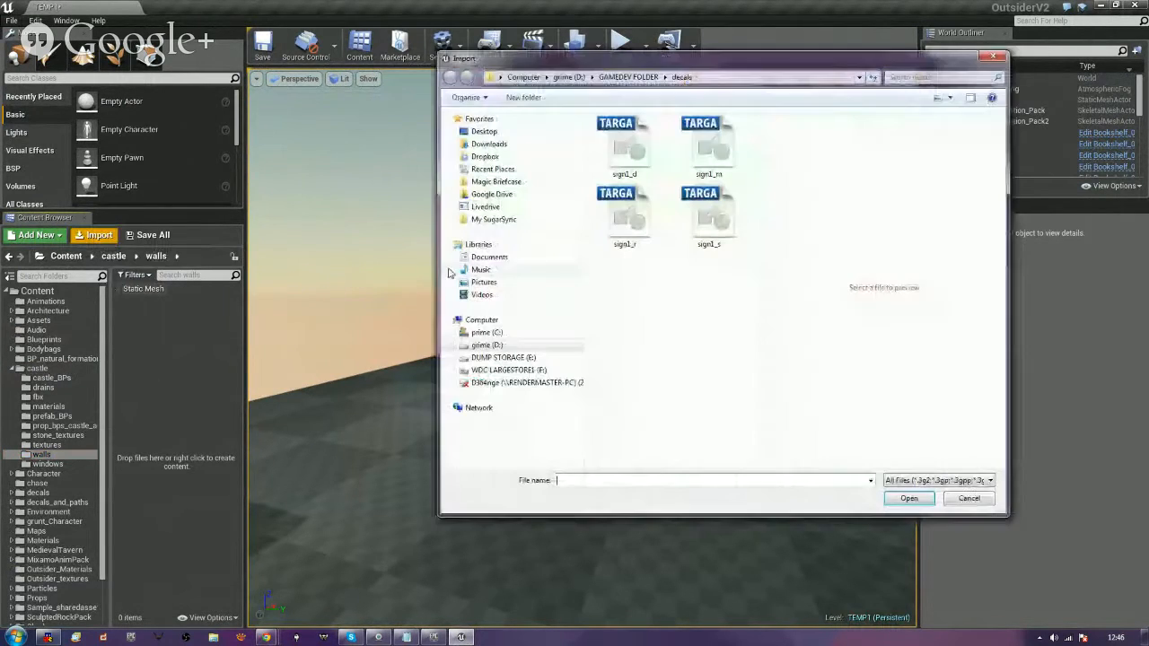
{"action": "left_click", "coordinate": [610, 79]}
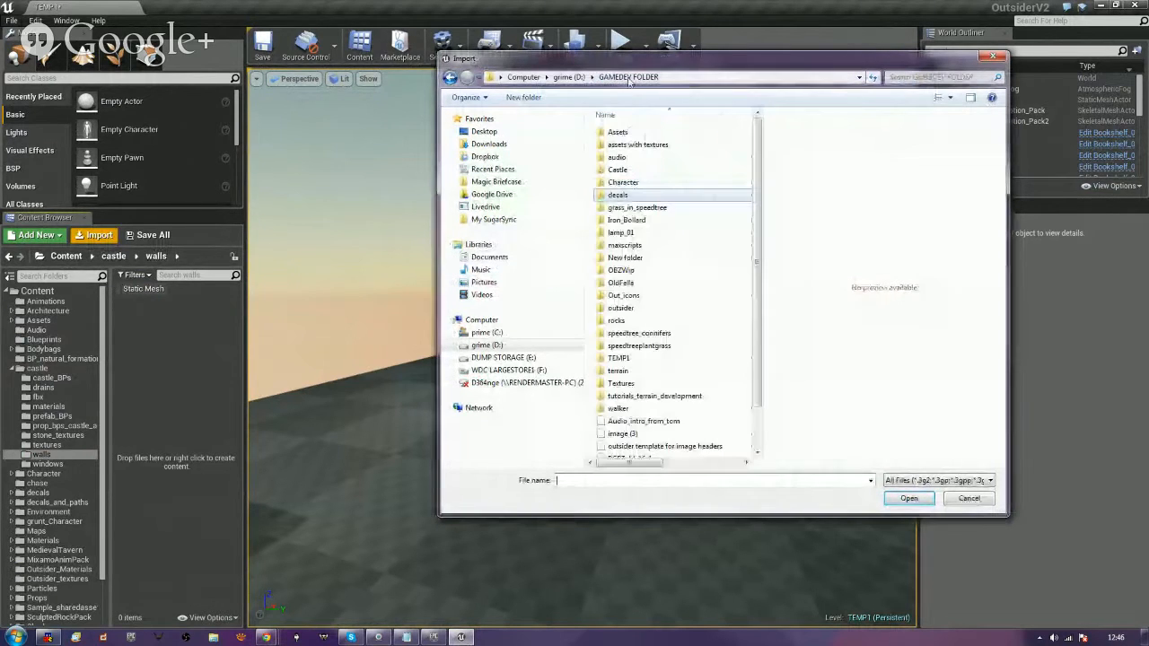
{"action": "double_click", "coordinate": [620, 133]}
{"action": "double_click", "coordinate": [626, 158]}
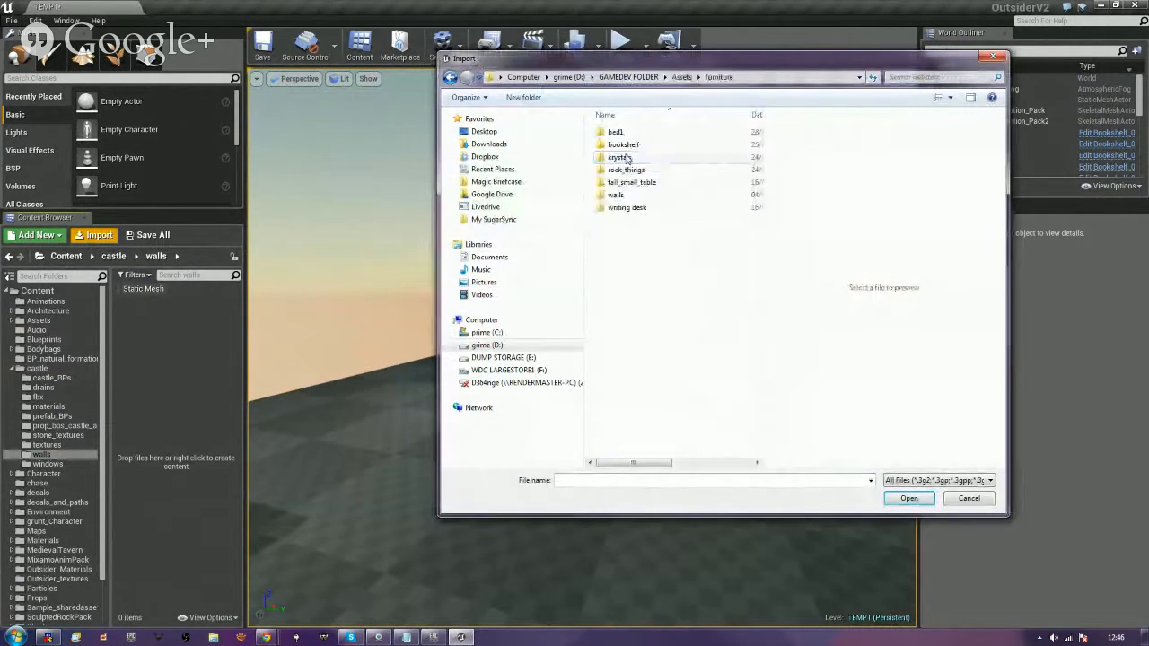
{"action": "double_click", "coordinate": [621, 195]}
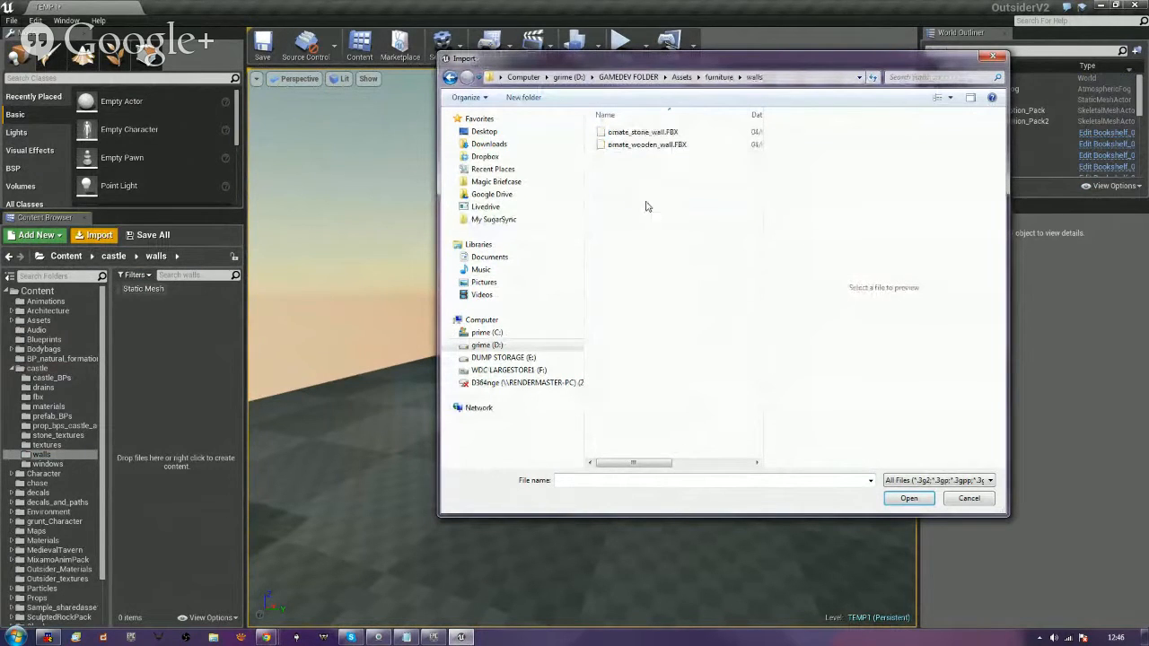
{"action": "left_click_drag", "start_coordinate": [648, 204], "coordinate": [626, 130]}
{"action": "key", "text": "Return"}
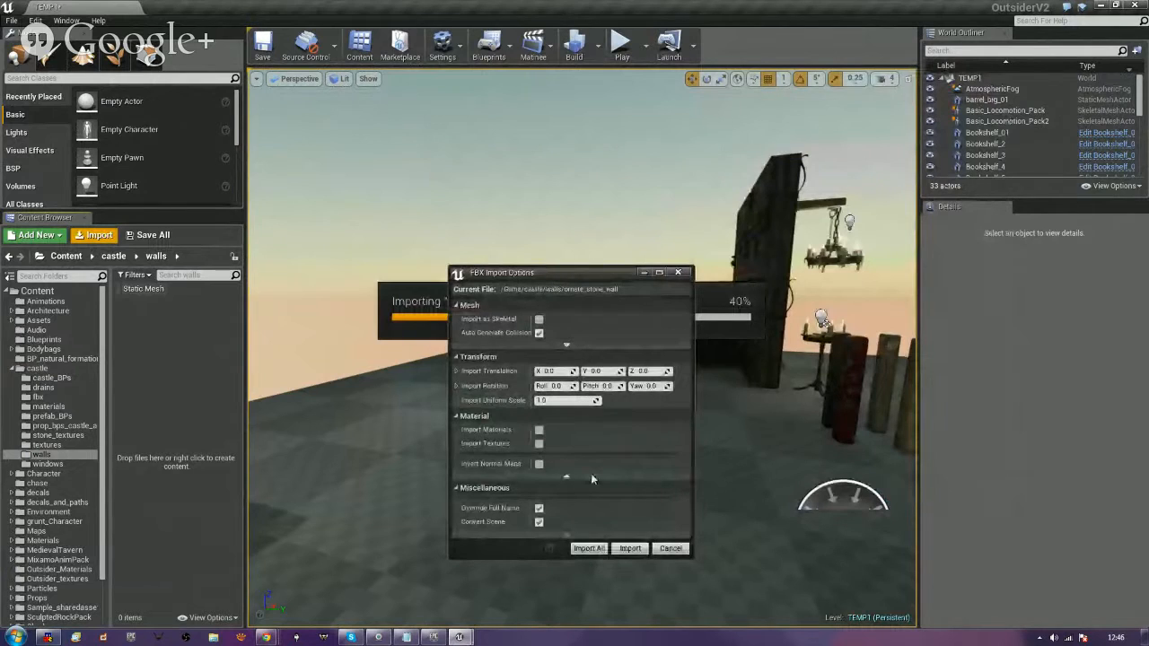
{"action": "left_click", "coordinate": [589, 548]}
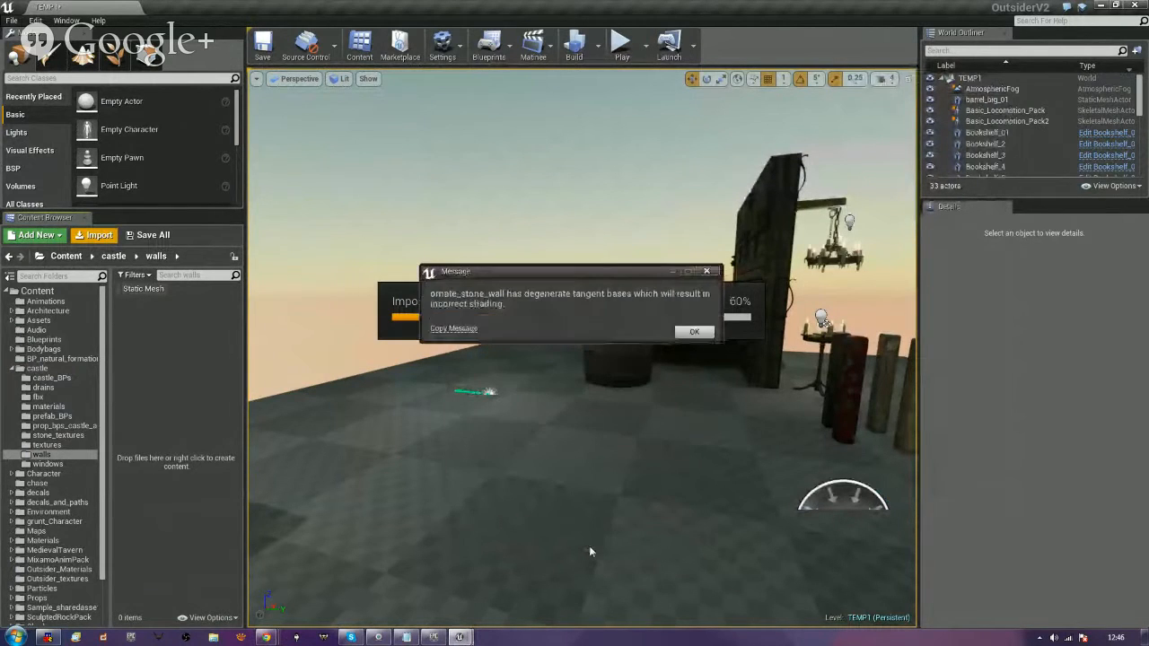
{"action": "left_click", "coordinate": [691, 333]}
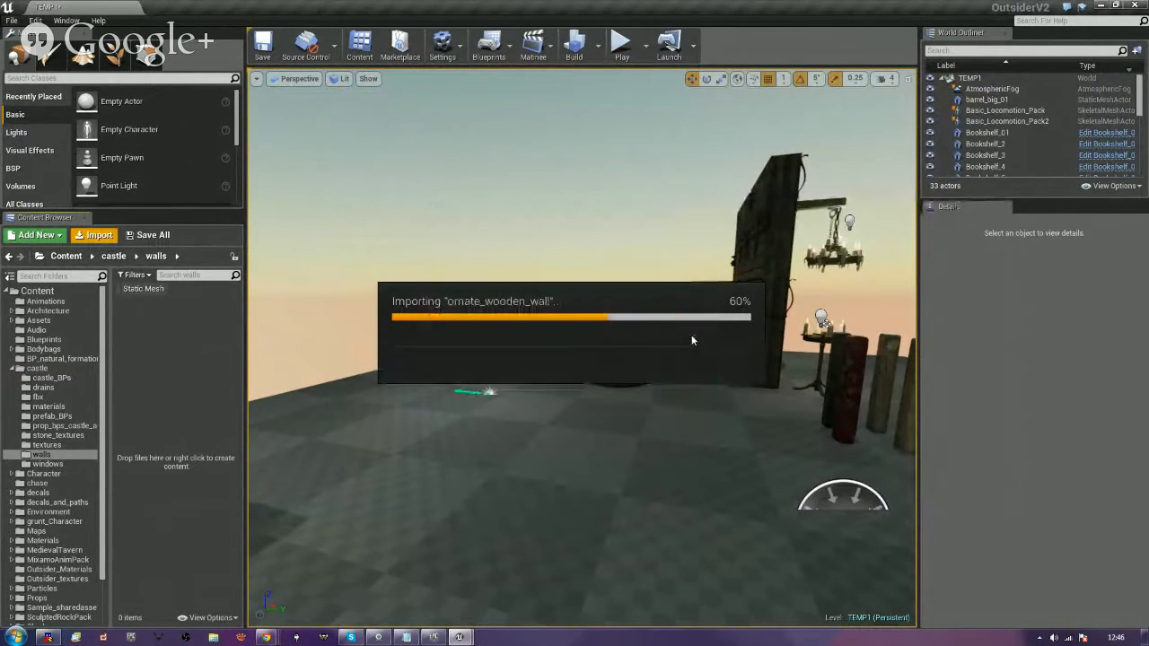
{"action": "left_click", "coordinate": [698, 331]}
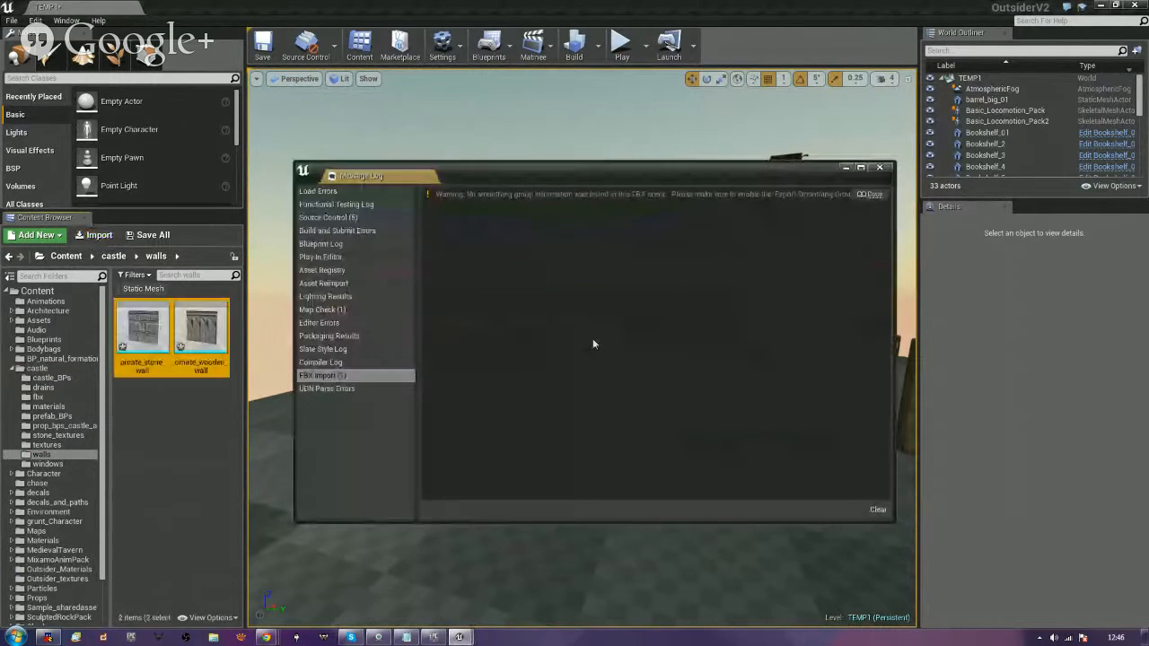
{"action": "left_click", "coordinate": [879, 169]}
Place the ornate stone wall on the cleared floor at about X -363, Y -527, Z 20 and inspect its surface.
{"action": "left_click", "coordinate": [142, 332]}
{"action": "left_click_drag", "start_coordinate": [633, 485], "coordinate": [597, 480]}
{"action": "mouse_move", "coordinate": [628, 487]}
{"action": "right_mouse_down"}
{"action": "mouse_move", "coordinate": [574, 488]}
{"action": "mouse_move", "coordinate": [645, 487]}
{"action": "mouse_move", "coordinate": [625, 487]}
{"action": "right_mouse_up"}
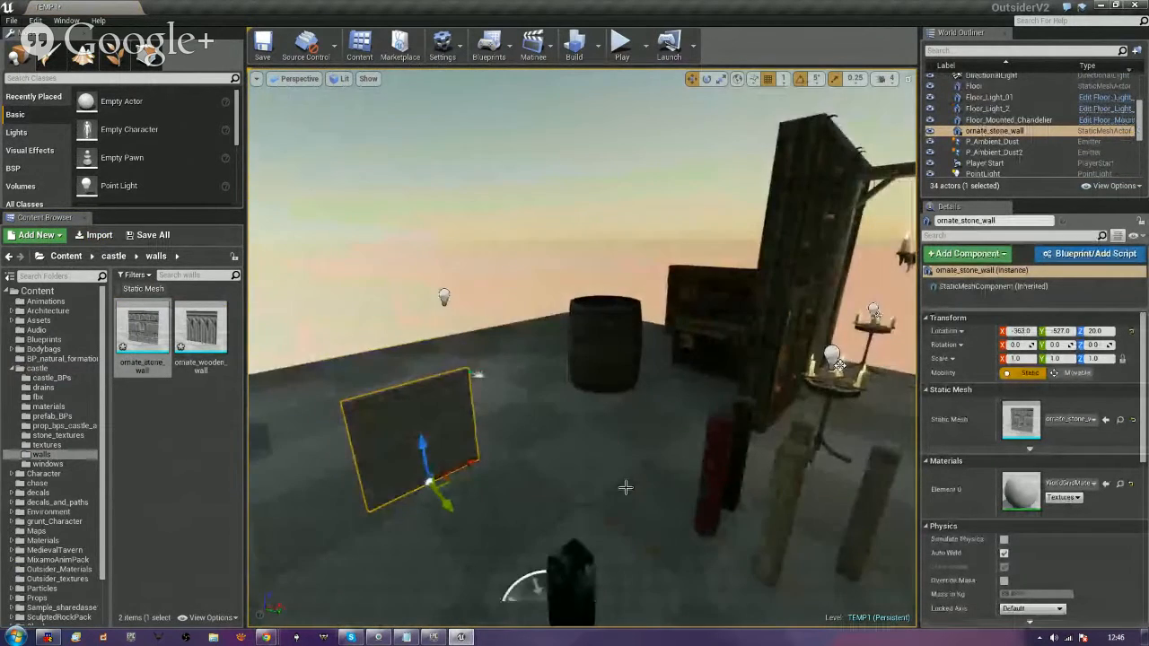
{"action": "key", "text": "f"}
{"action": "left_click_drag", "start_coordinate": [589, 508], "coordinate": [366, 487], "text": "alt"}
{"action": "key", "text": "Delete"}
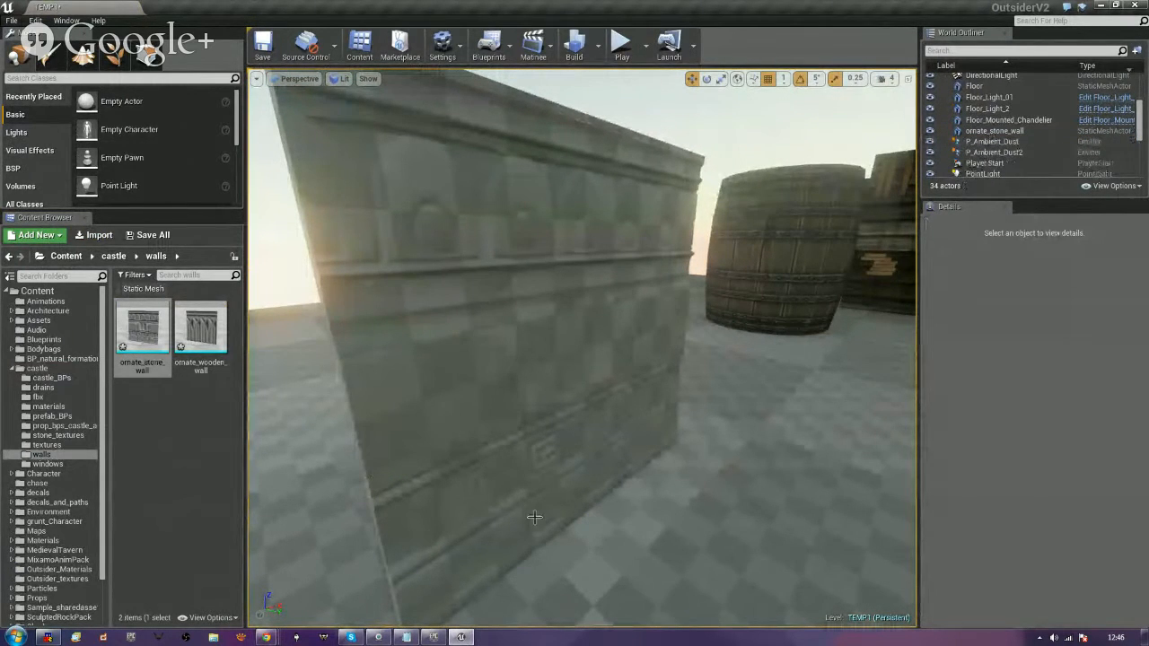
{"action": "left_click_drag", "start_coordinate": [643, 526], "coordinate": [843, 525], "text": "alt"}
{"action": "right_click_drag", "start_coordinate": [843, 525], "coordinate": [664, 566]}
{"action": "right_click_drag", "start_coordinate": [357, 459], "coordinate": [421, 476]}
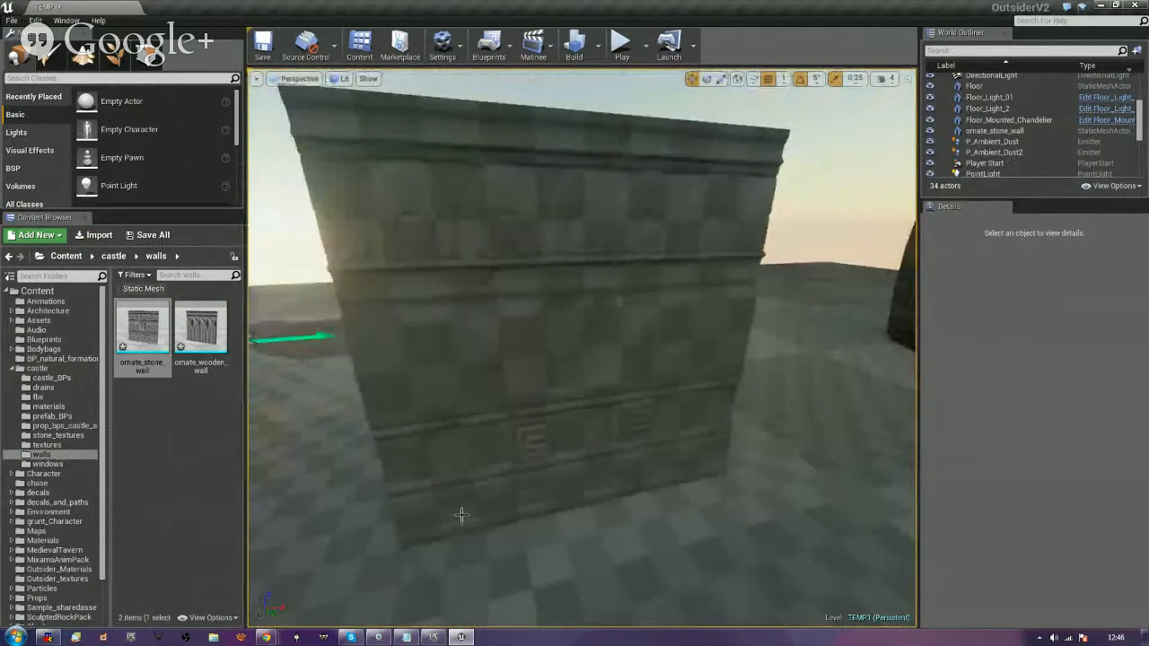
Place the ornate wooden wall beside the stone wall at about X -575, Y -522, Z 20 and compare the two.
{"action": "scroll", "coordinate": [462, 514], "scroll_direction": "down", "scroll_amount": 5}
{"action": "left_click_drag", "start_coordinate": [200, 363], "coordinate": [380, 464]}
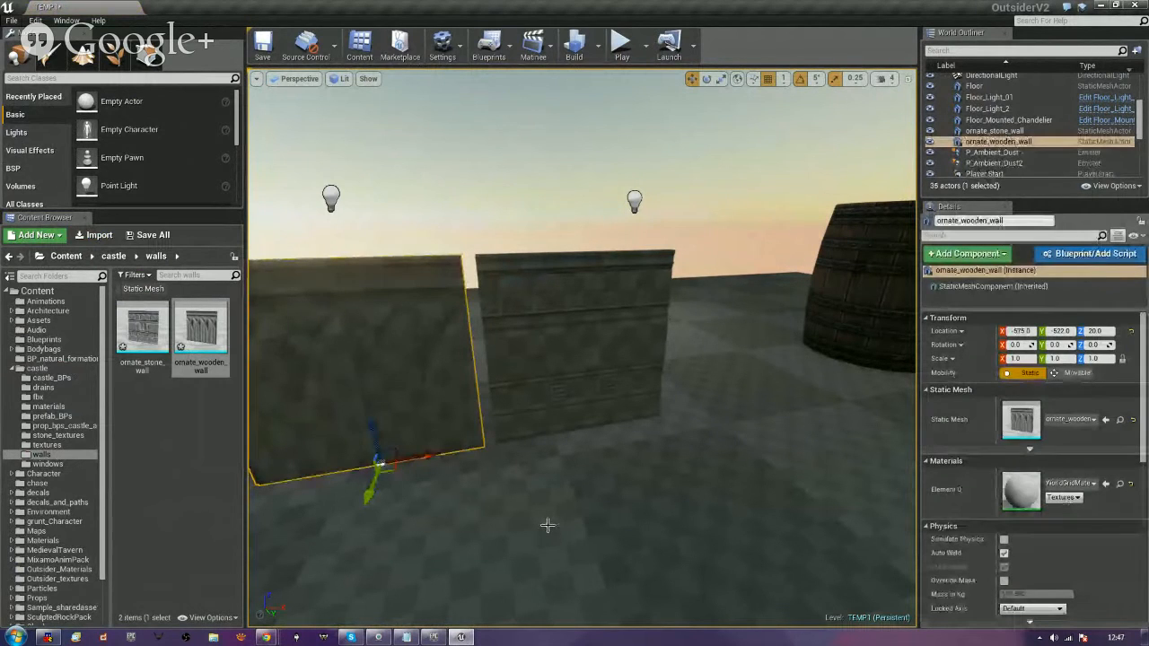
{"action": "right_click_drag", "start_coordinate": [546, 526], "coordinate": [484, 530]}
{"action": "left_click_drag", "start_coordinate": [484, 530], "coordinate": [592, 502], "text": "alt"}
{"action": "right_click_drag", "start_coordinate": [592, 503], "coordinate": [521, 502], "text": "alt"}
{"action": "left_click_drag", "start_coordinate": [520, 502], "coordinate": [547, 485], "text": "alt"}
{"action": "right_click_drag", "start_coordinate": [547, 485], "coordinate": [597, 449]}
{"action": "right_click_drag", "start_coordinate": [562, 520], "coordinate": [537, 526]}
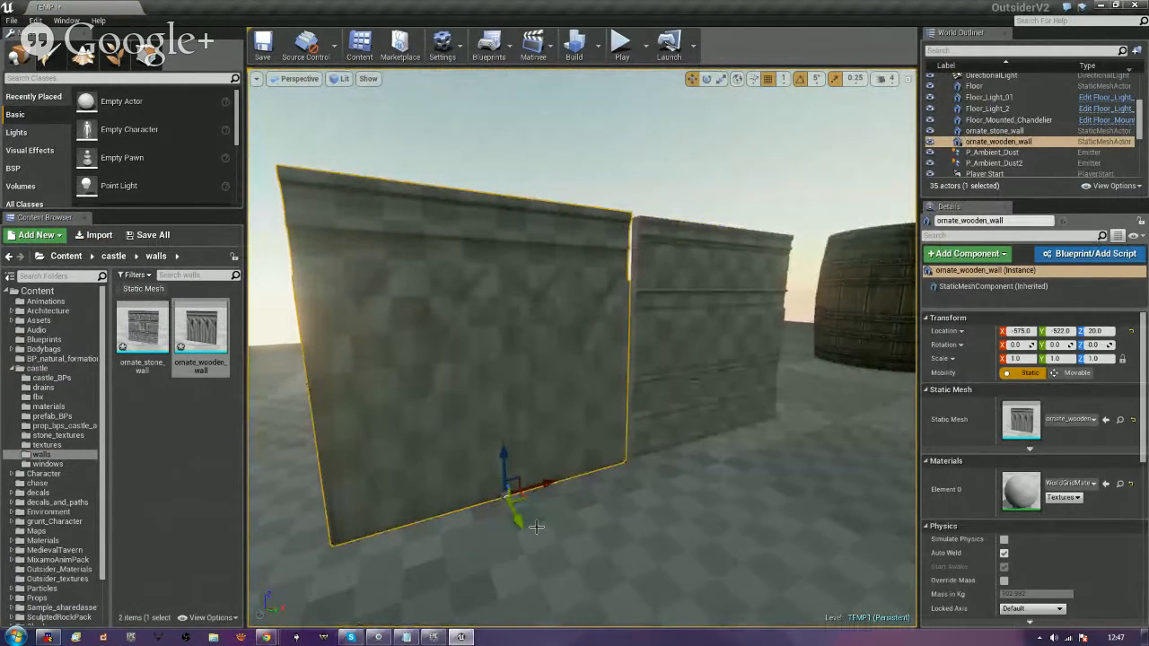
Save the map and imported meshes, then create and open a folder named "textures" inside the castle walls folder.
{"action": "left_click", "coordinate": [192, 394]}
{"action": "key", "text": "ctrl+shift+s"}
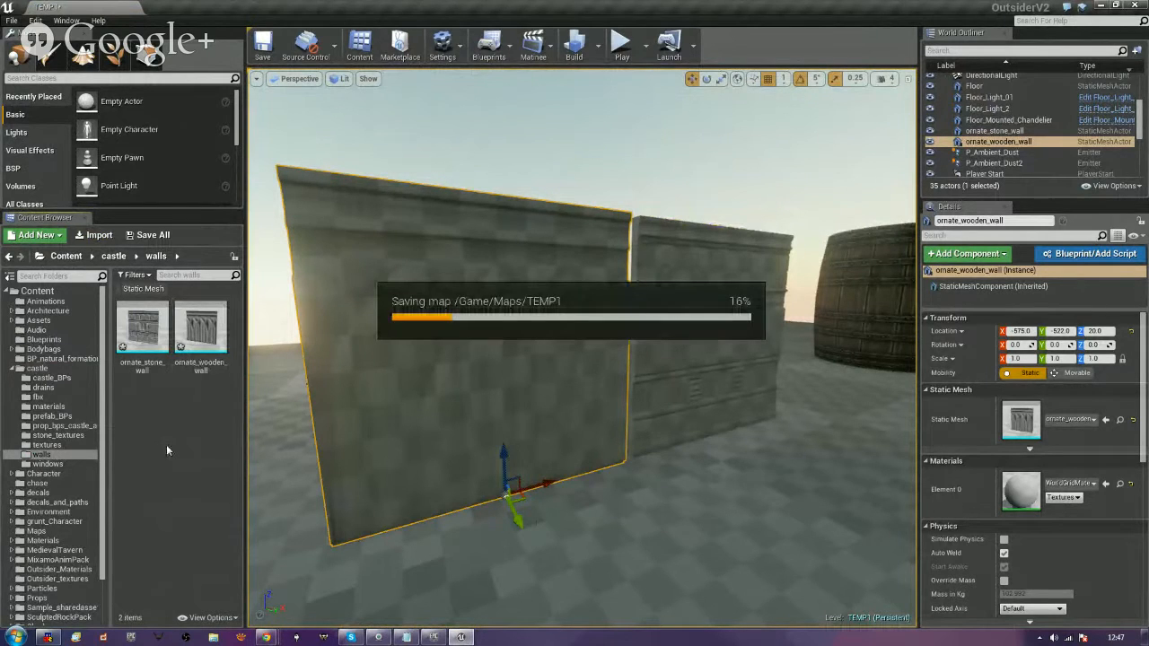
{"action": "right_click", "coordinate": [166, 444]}
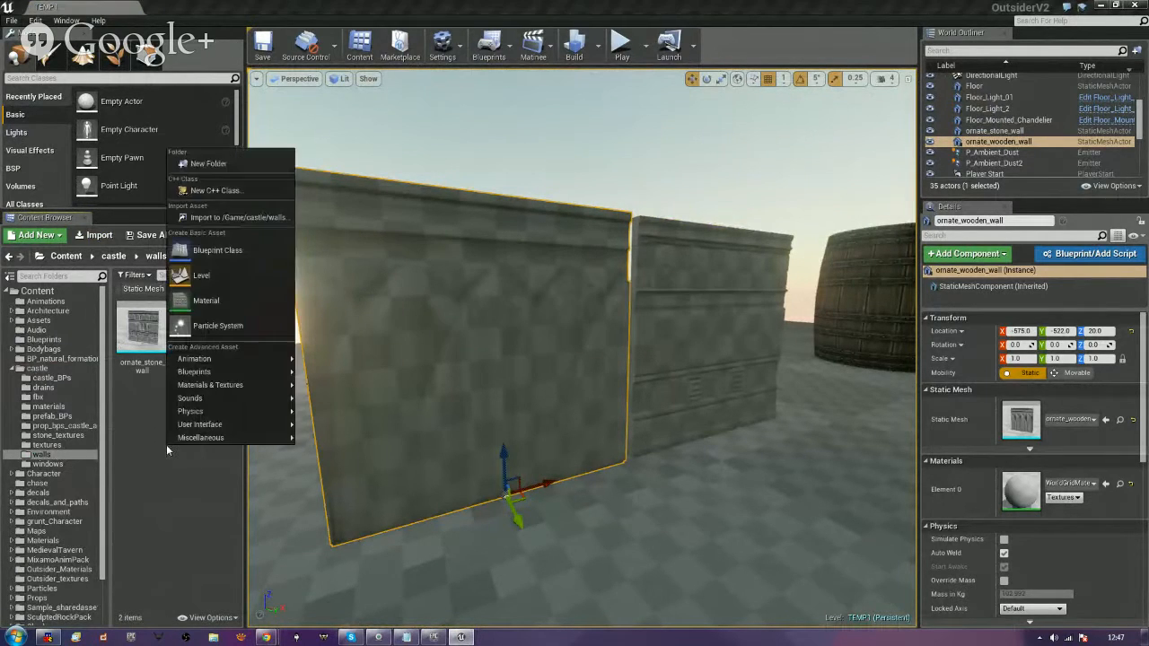
{"action": "left_click", "coordinate": [214, 168]}
{"action": "type", "text": "textures"}
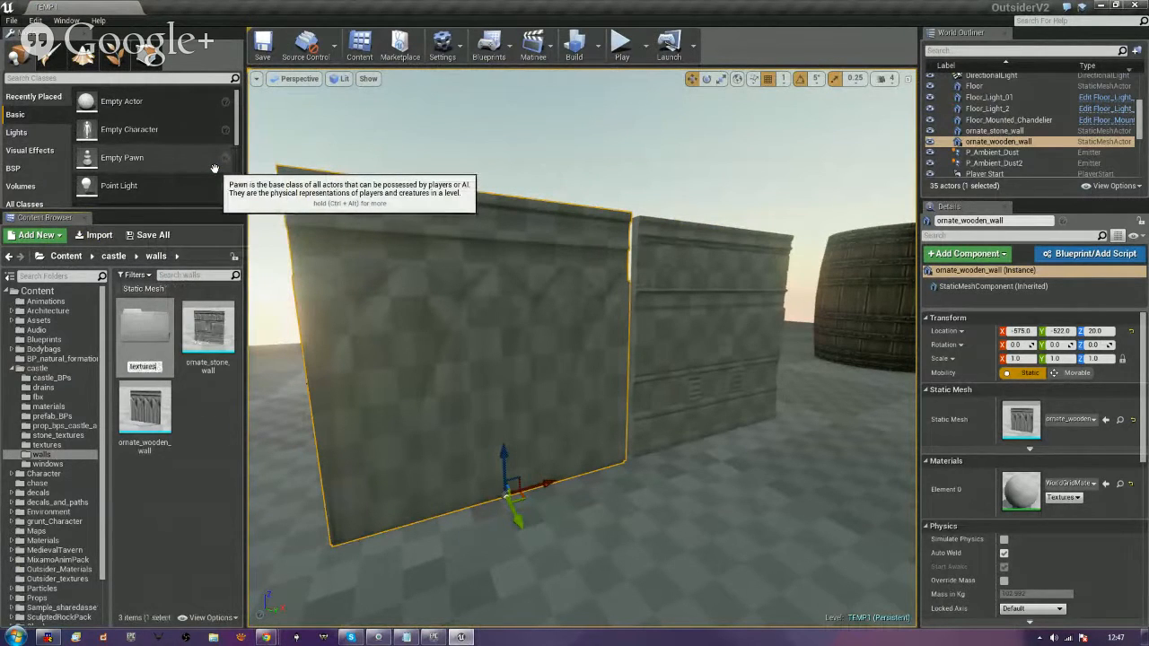
{"action": "key", "text": "Return"}
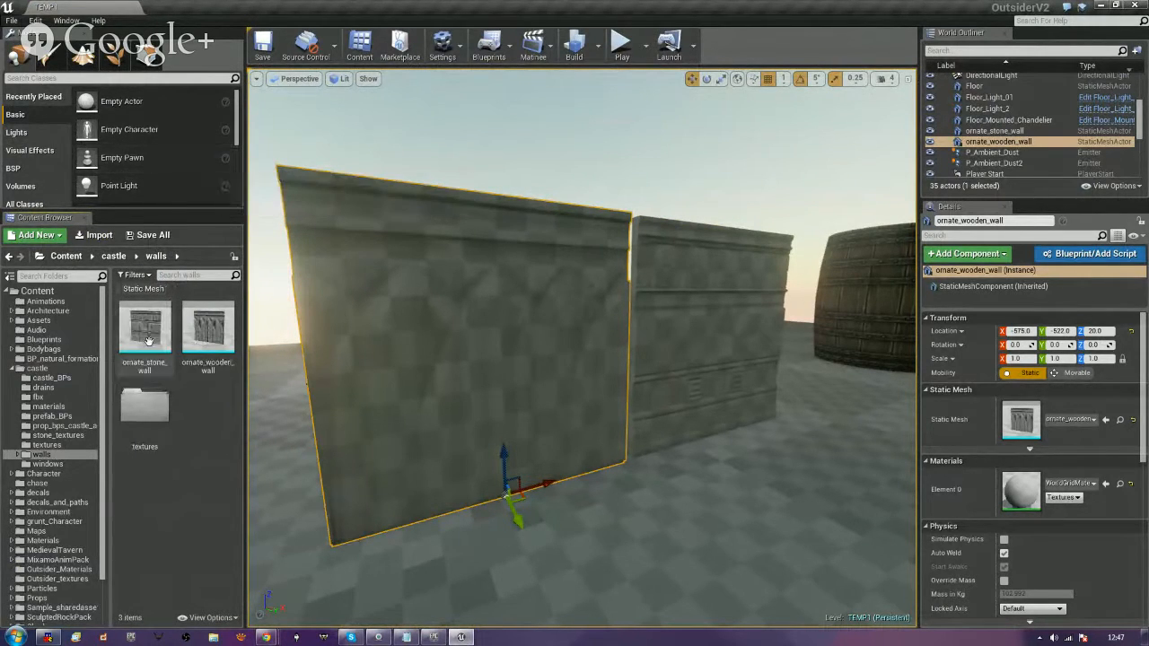
{"action": "double_click", "coordinate": [144, 405]}
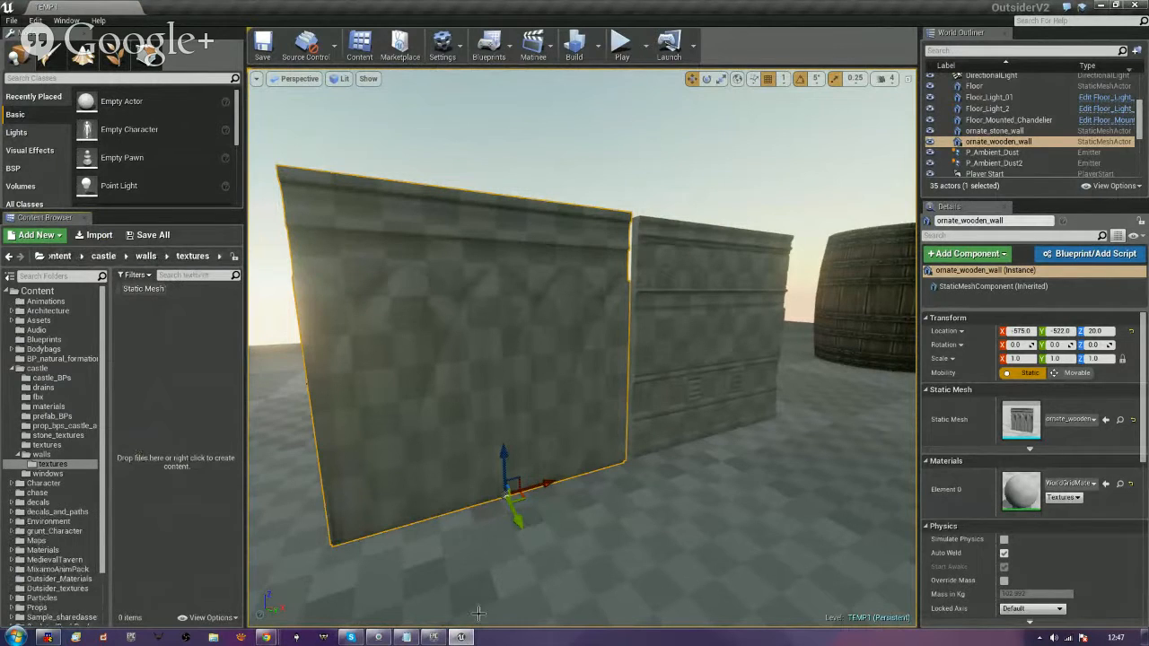
Bring the GAMEDEV FOLDER Textures window and the XnView image browser into view beside the Unreal content folder.
{"action": "left_click", "coordinate": [214, 638]}
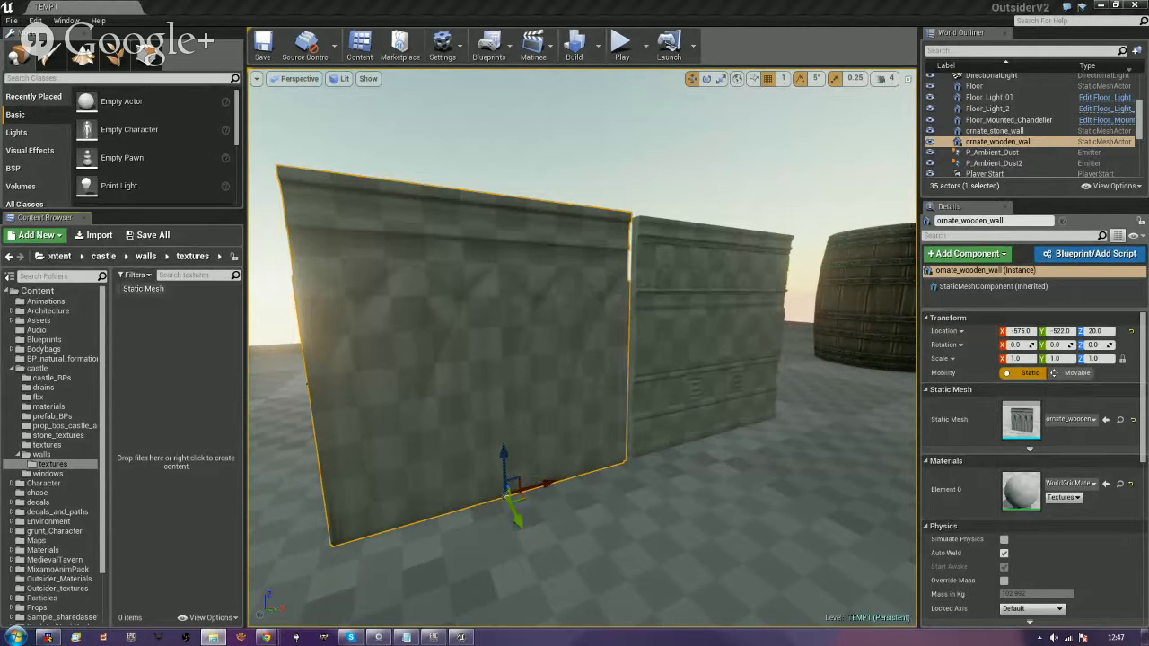
{"action": "left_click_drag", "start_coordinate": [1147, 117], "coordinate": [785, 131]}
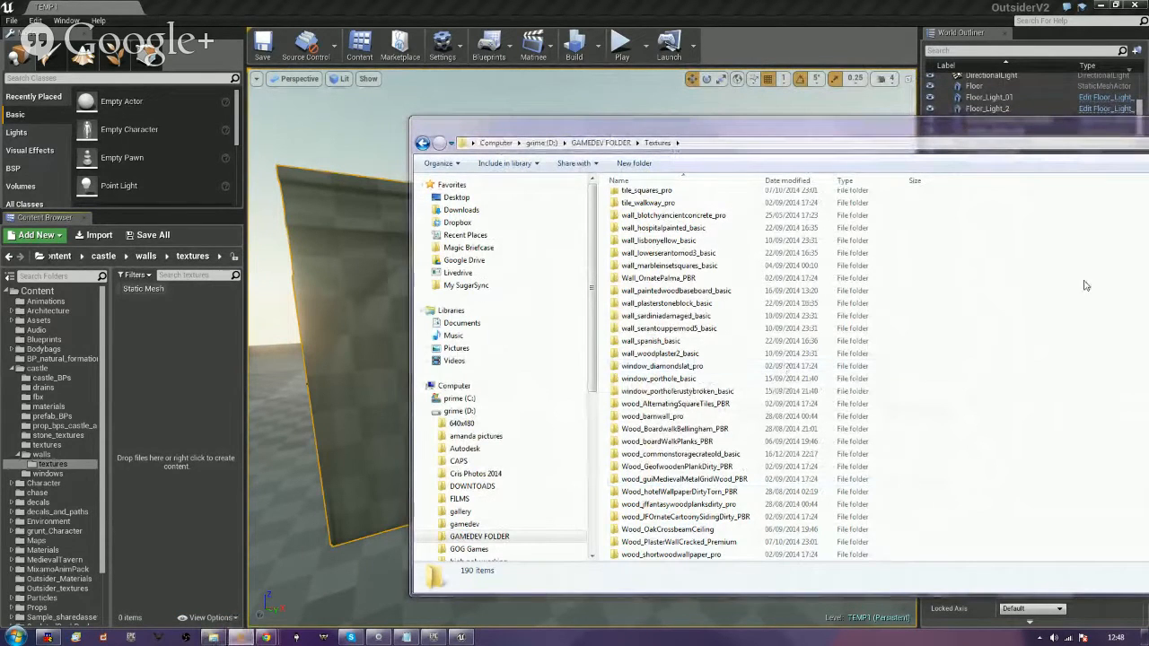
{"action": "left_click_drag", "start_coordinate": [1148, 99], "coordinate": [823, 63]}
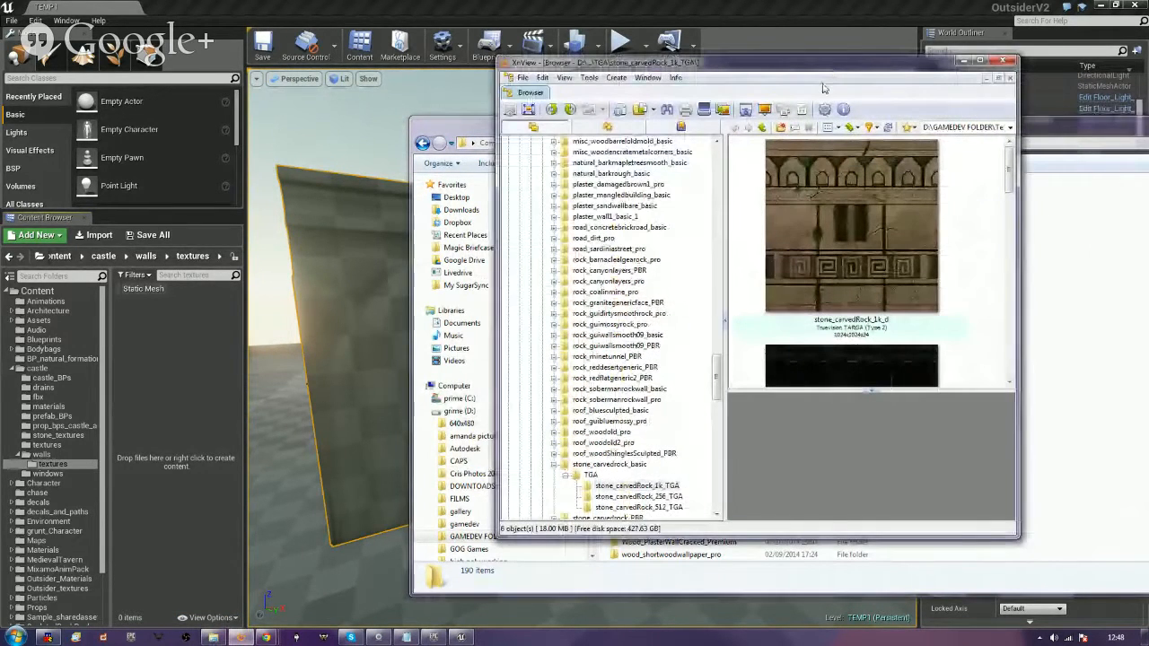
Look through the texture folders in XnView for wall textures, examining the TGA previews of wood_jffantasywoodplanksdirty_pro.
{"action": "left_click_drag", "start_coordinate": [718, 395], "coordinate": [720, 423]}
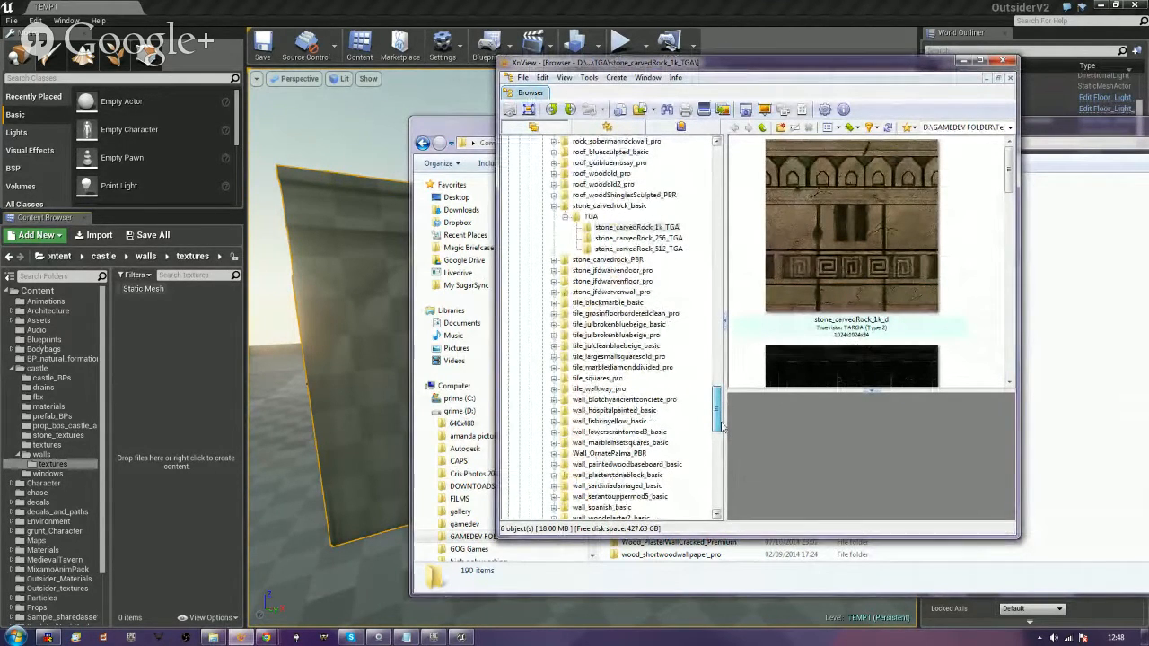
{"action": "left_click_drag", "start_coordinate": [722, 426], "coordinate": [728, 433]}
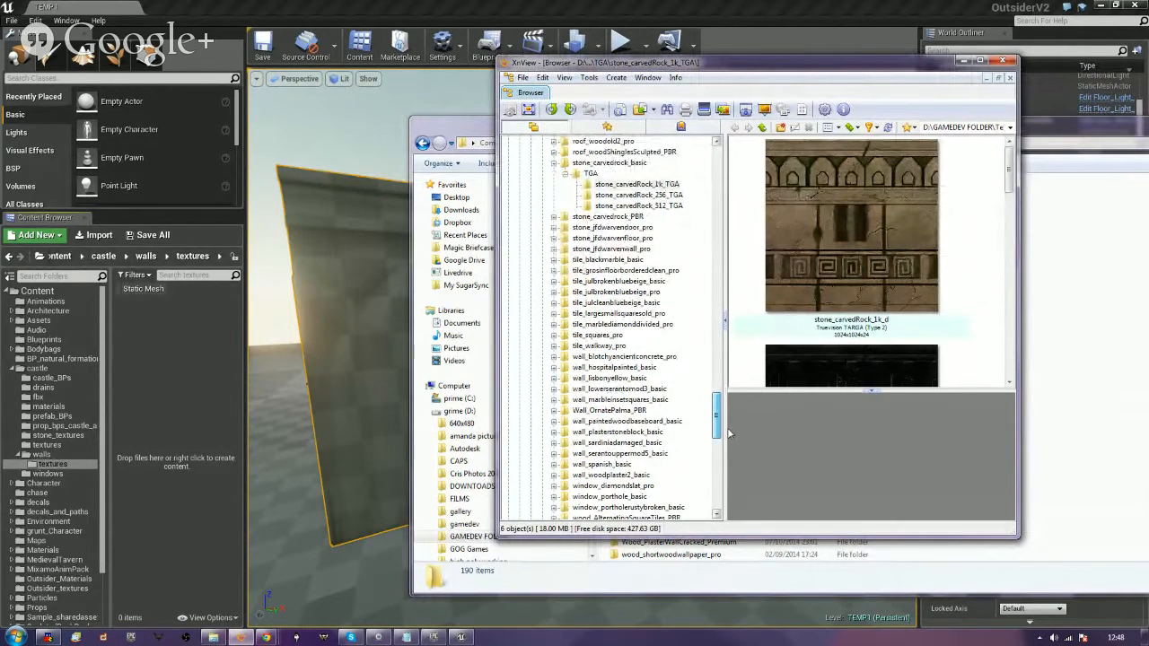
{"action": "left_click_drag", "start_coordinate": [729, 433], "coordinate": [732, 442]}
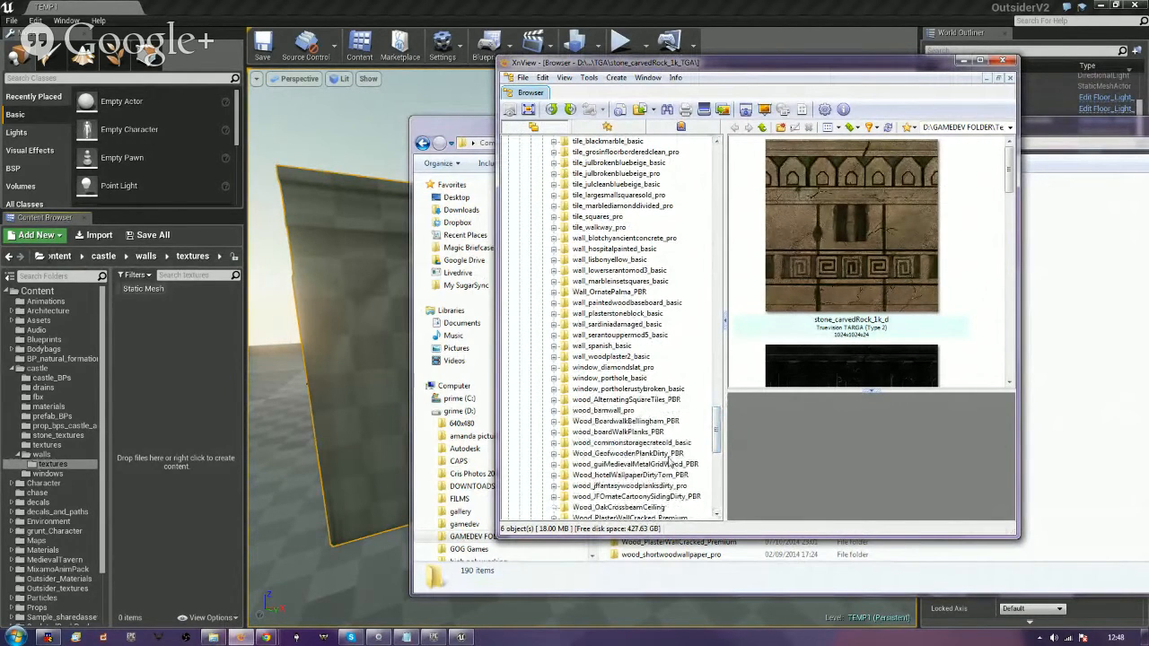
{"action": "left_click", "coordinate": [660, 486]}
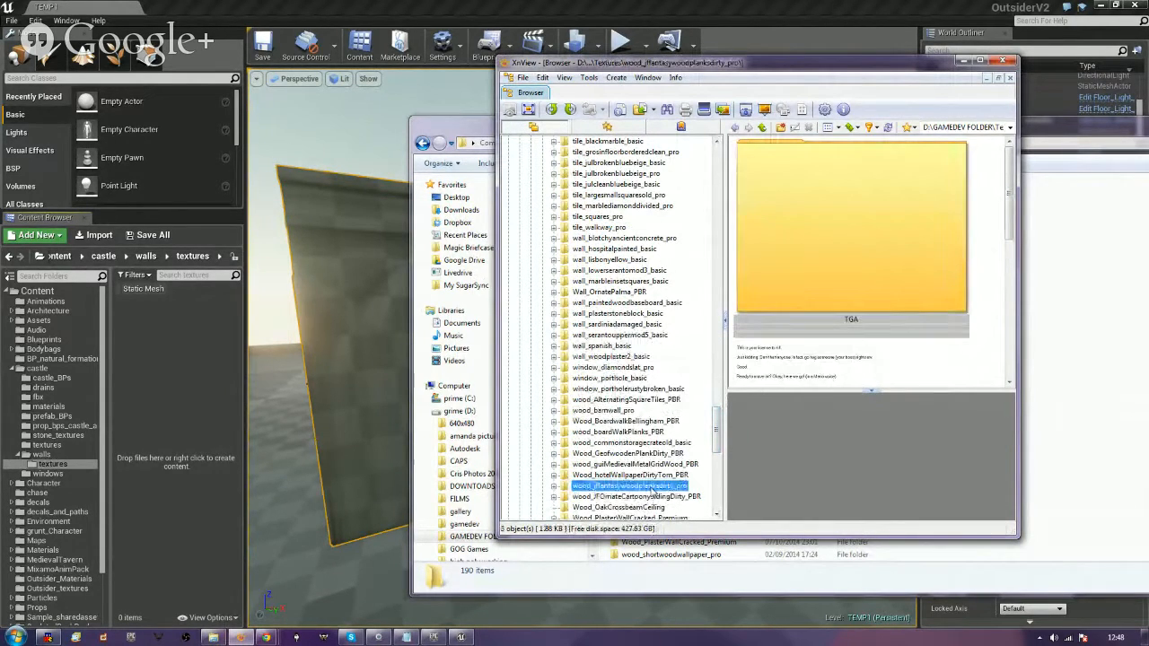
{"action": "double_click", "coordinate": [655, 487]}
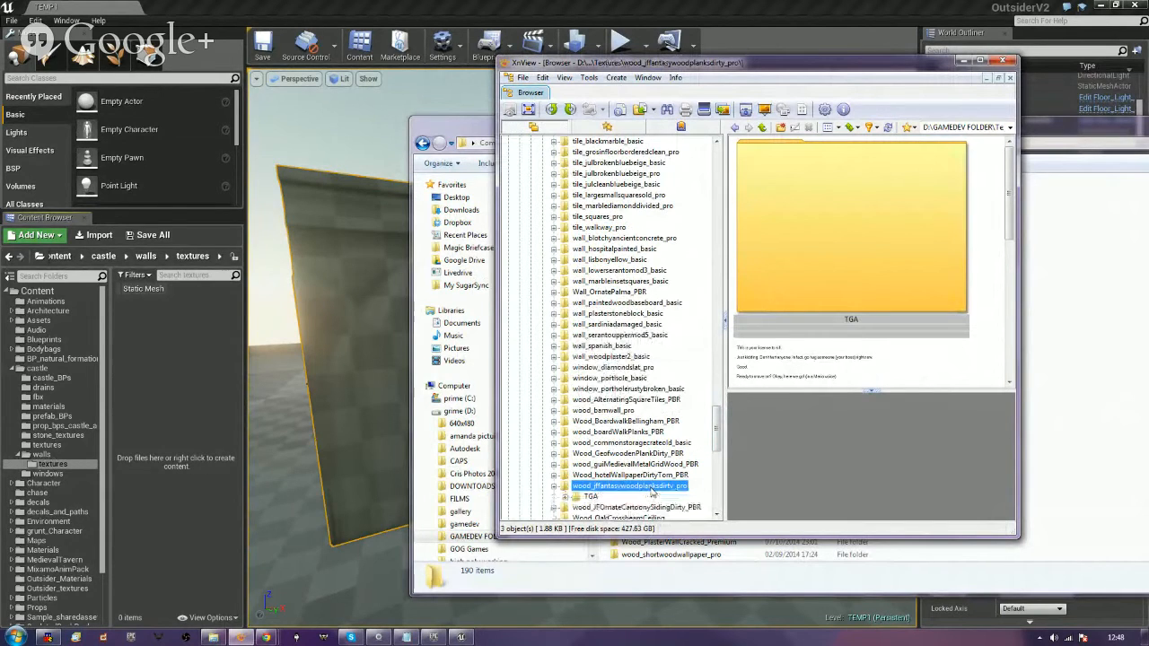
{"action": "left_click", "coordinate": [590, 497]}
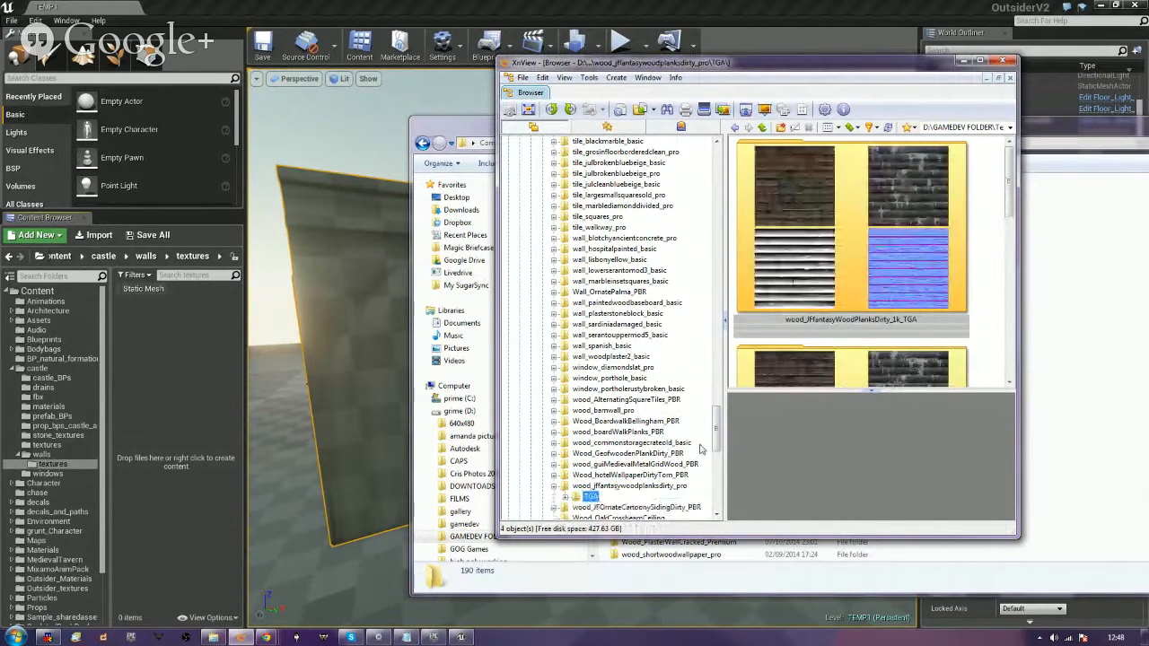
{"action": "scroll", "coordinate": [703, 451], "scroll_direction": "down", "scroll_amount": 3}
{"action": "scroll", "coordinate": [682, 452], "scroll_direction": "up", "scroll_amount": 2}
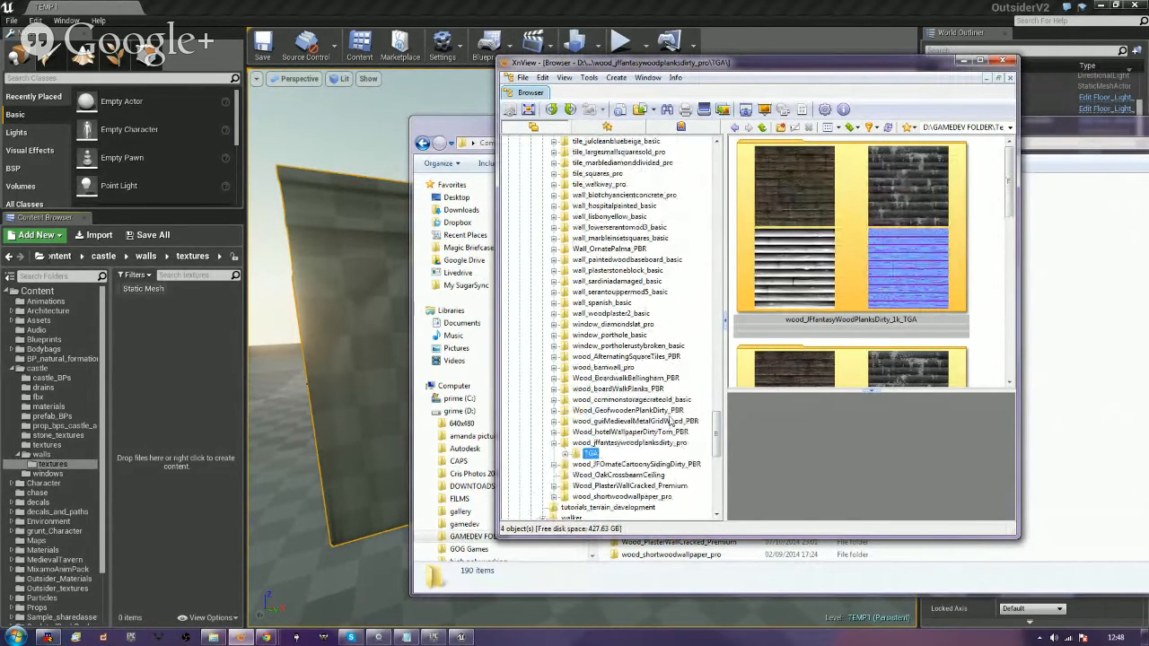
{"action": "scroll", "coordinate": [664, 372], "scroll_direction": "up", "scroll_amount": 3}
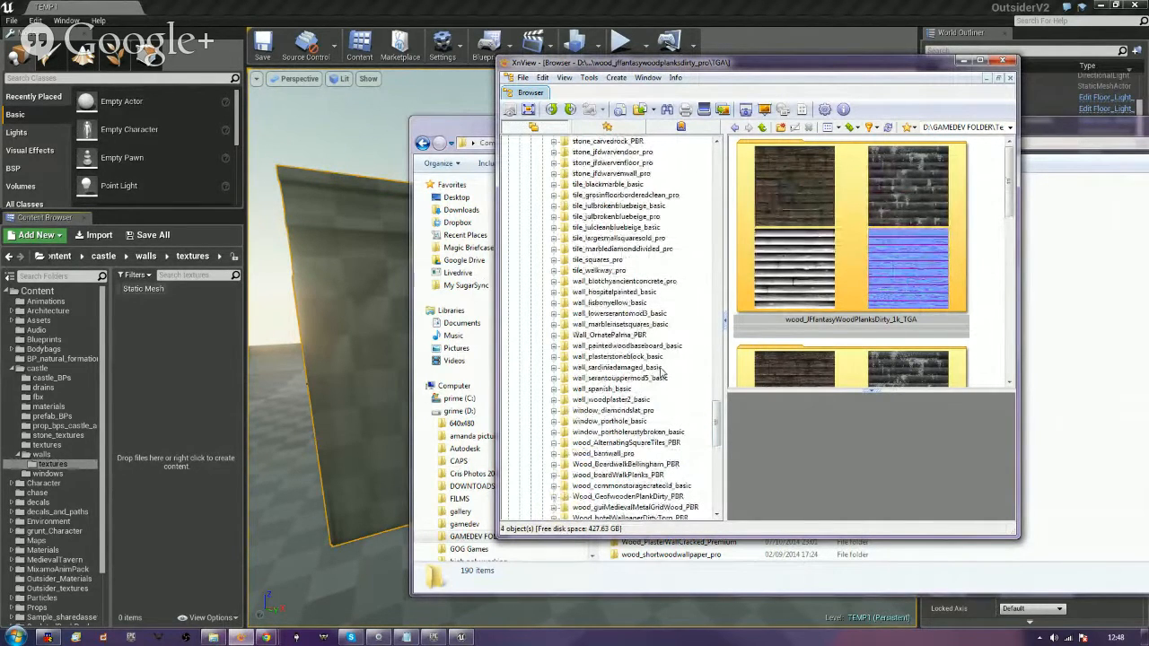
{"action": "scroll", "coordinate": [662, 371], "scroll_direction": "up", "scroll_amount": 4}
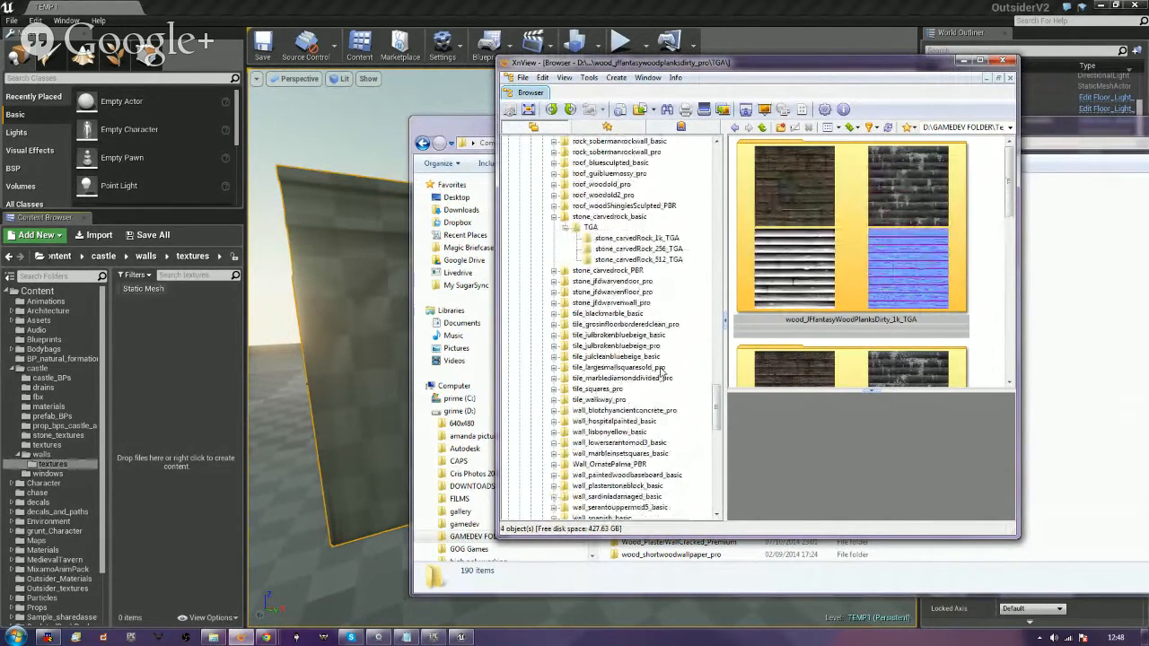
Import the _d, _g, _h, _n and _s maps from stone_carvedRock_1k_TGA into the walls textures folder, leaving out the _nY+ map.
{"action": "left_click", "coordinate": [637, 238]}
{"action": "scroll", "coordinate": [857, 230], "scroll_direction": "down", "scroll_amount": 3}
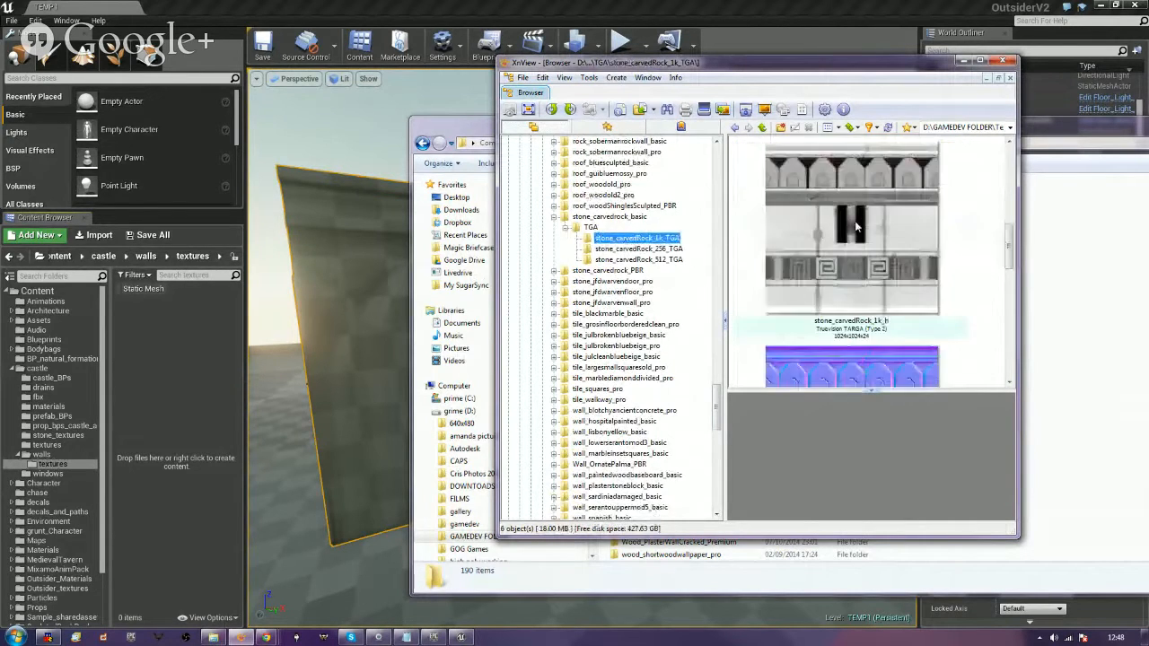
{"action": "scroll", "coordinate": [857, 229], "scroll_direction": "down", "scroll_amount": 2}
{"action": "left_click", "coordinate": [859, 283]}
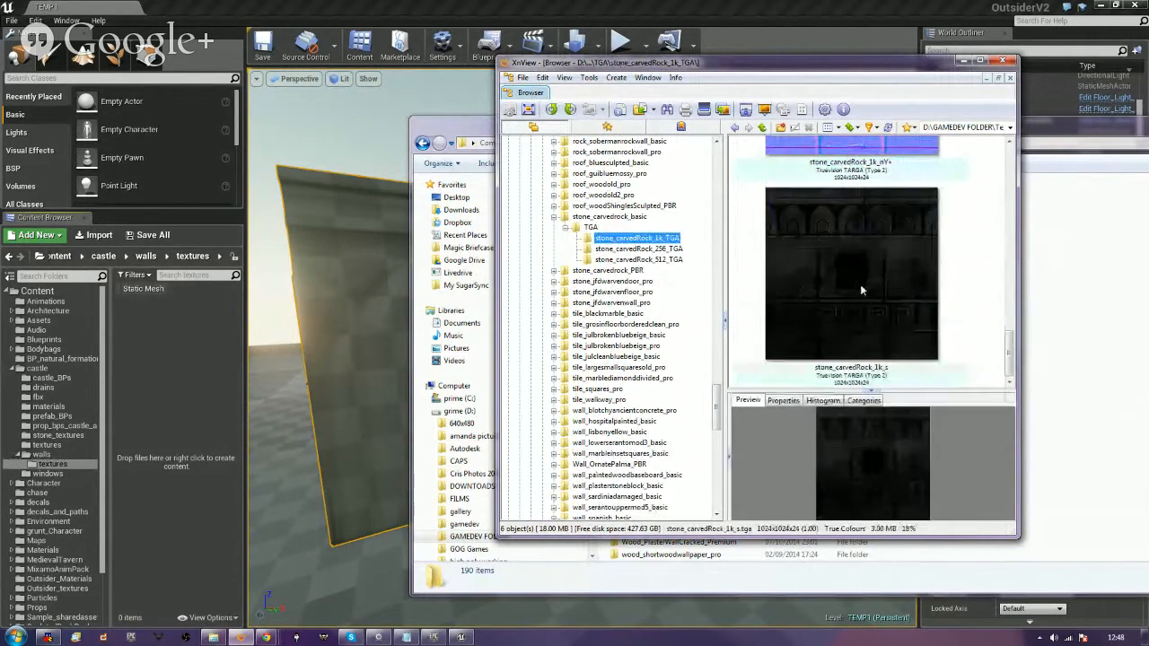
{"action": "scroll", "coordinate": [861, 281], "scroll_direction": "up", "scroll_amount": 3}
{"action": "scroll", "coordinate": [866, 277], "scroll_direction": "down", "scroll_amount": 2}
{"action": "scroll", "coordinate": [867, 276], "scroll_direction": "up", "scroll_amount": 3}
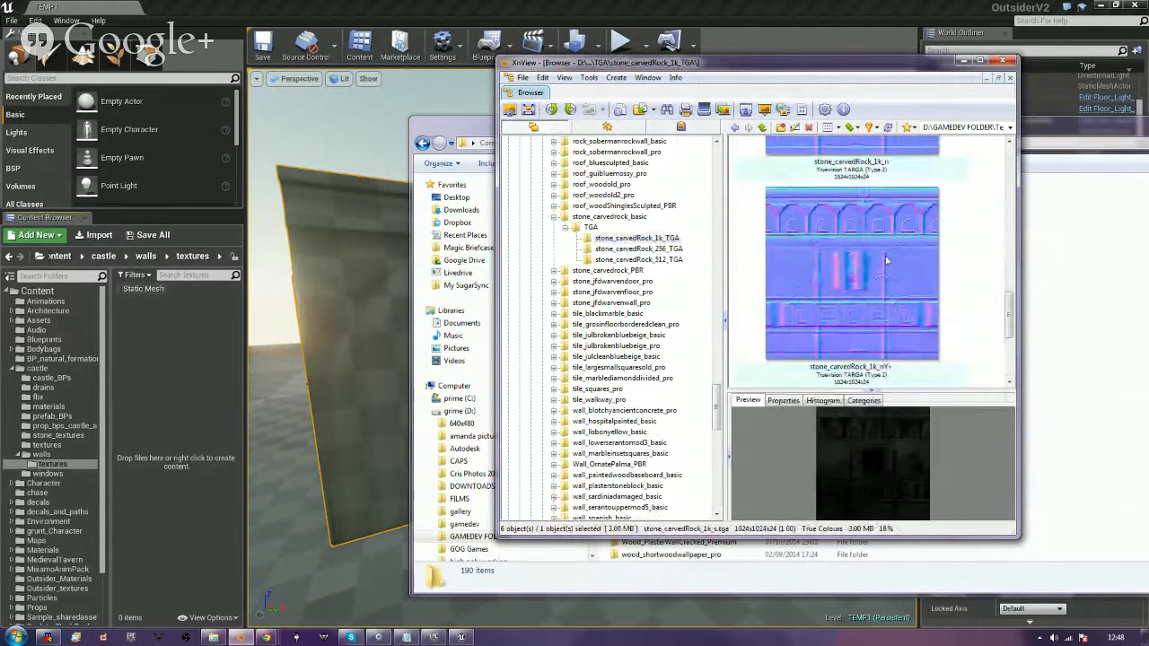
{"action": "left_click", "coordinate": [885, 201], "text": "ctrl"}
{"action": "scroll", "coordinate": [888, 206], "scroll_direction": "up", "scroll_amount": 2}
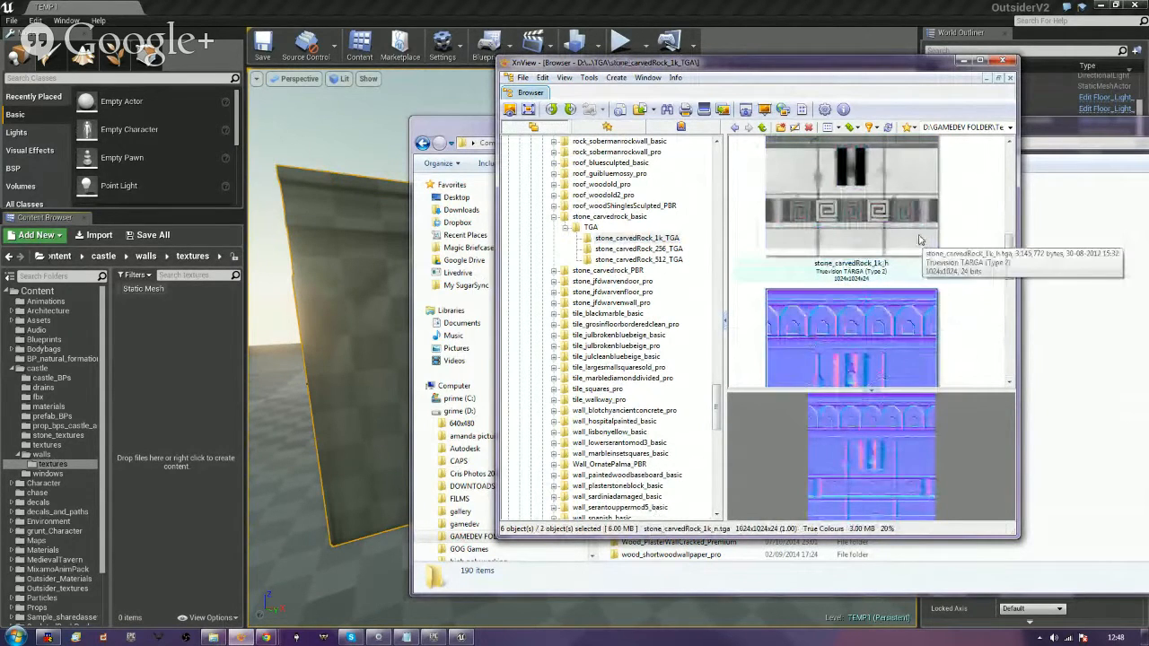
{"action": "left_click", "coordinate": [918, 235], "text": "ctrl"}
{"action": "scroll", "coordinate": [918, 233], "scroll_direction": "up", "scroll_amount": 1}
{"action": "left_click", "coordinate": [915, 231], "text": "ctrl"}
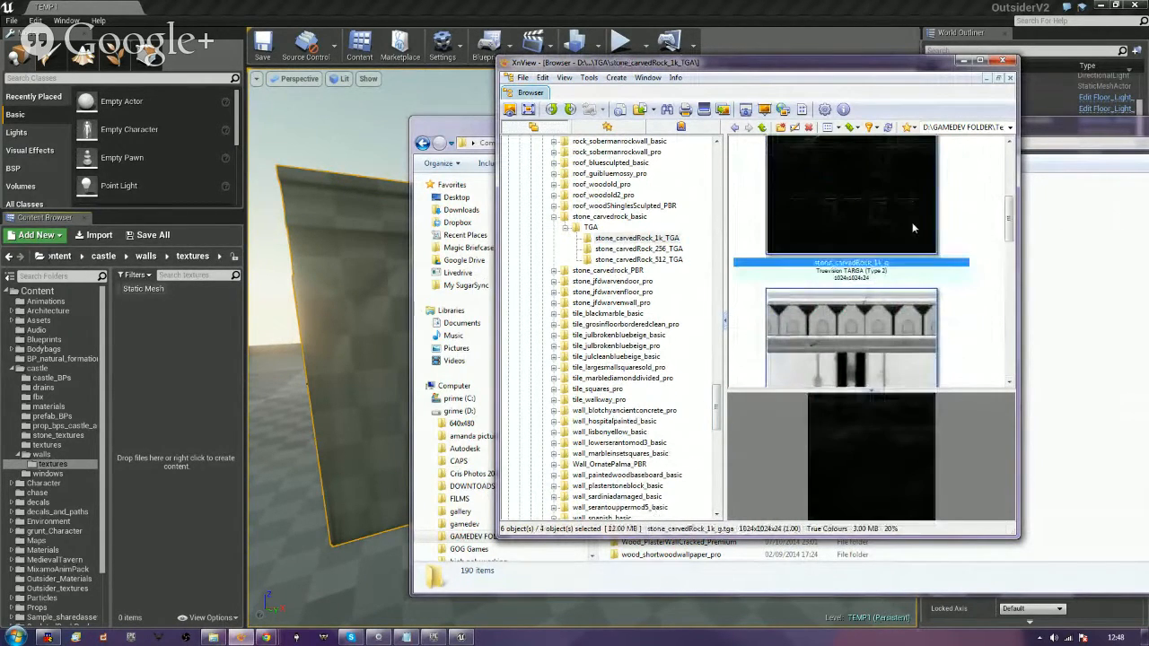
{"action": "scroll", "coordinate": [913, 226], "scroll_direction": "up", "scroll_amount": 1}
{"action": "left_click", "coordinate": [912, 224], "text": "ctrl"}
{"action": "scroll", "coordinate": [914, 225], "scroll_direction": "up", "scroll_amount": 1}
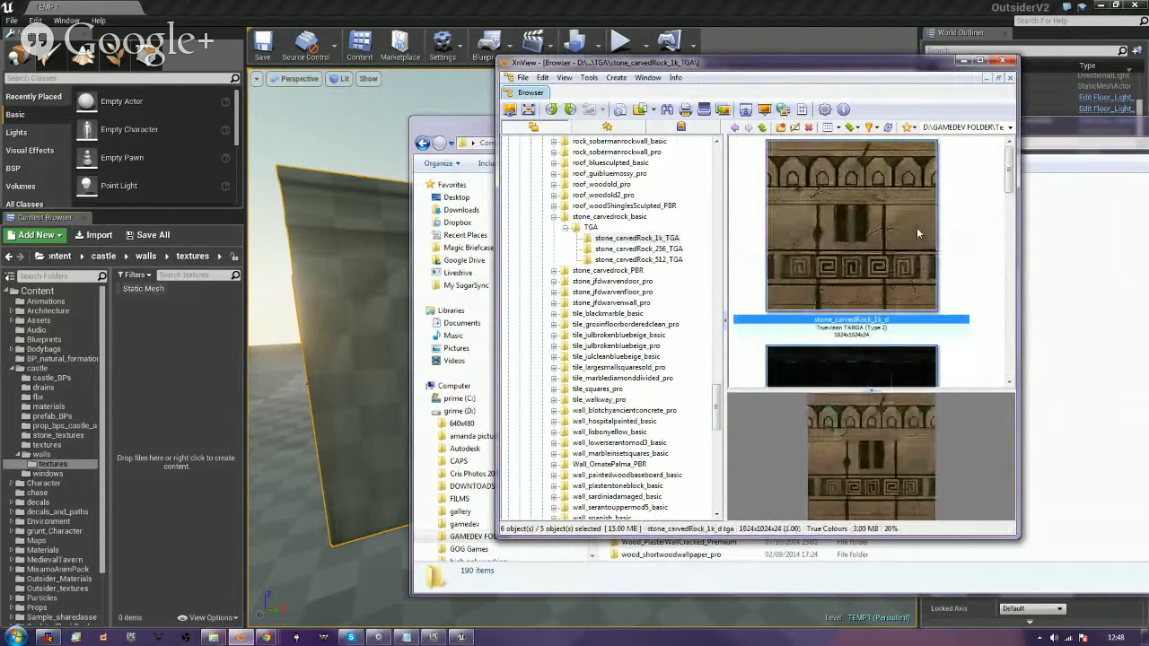
{"action": "scroll", "coordinate": [916, 227], "scroll_direction": "down", "scroll_amount": 3}
{"action": "scroll", "coordinate": [918, 235], "scroll_direction": "down", "scroll_amount": 3}
{"action": "scroll", "coordinate": [918, 235], "scroll_direction": "up", "scroll_amount": 6}
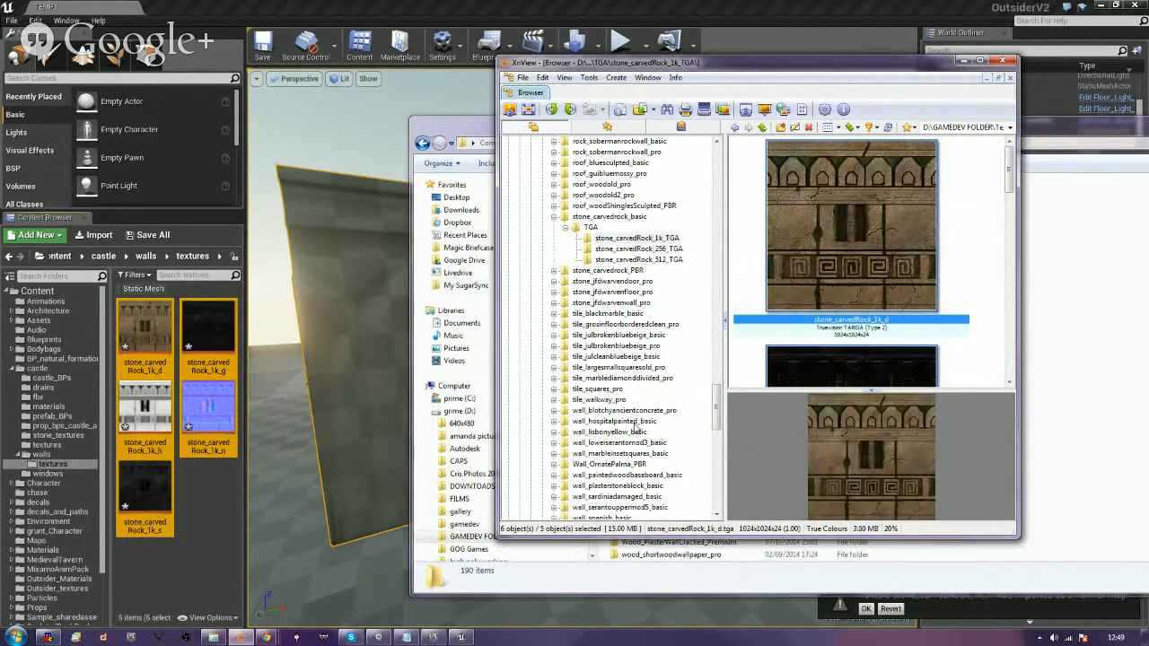
Examine the wall_paintedwoodbaseboard_basic and wood_AlternatingSquareTiles_PBR folders for a texture to suit the wooden wall.
{"action": "left_click", "coordinate": [628, 475]}
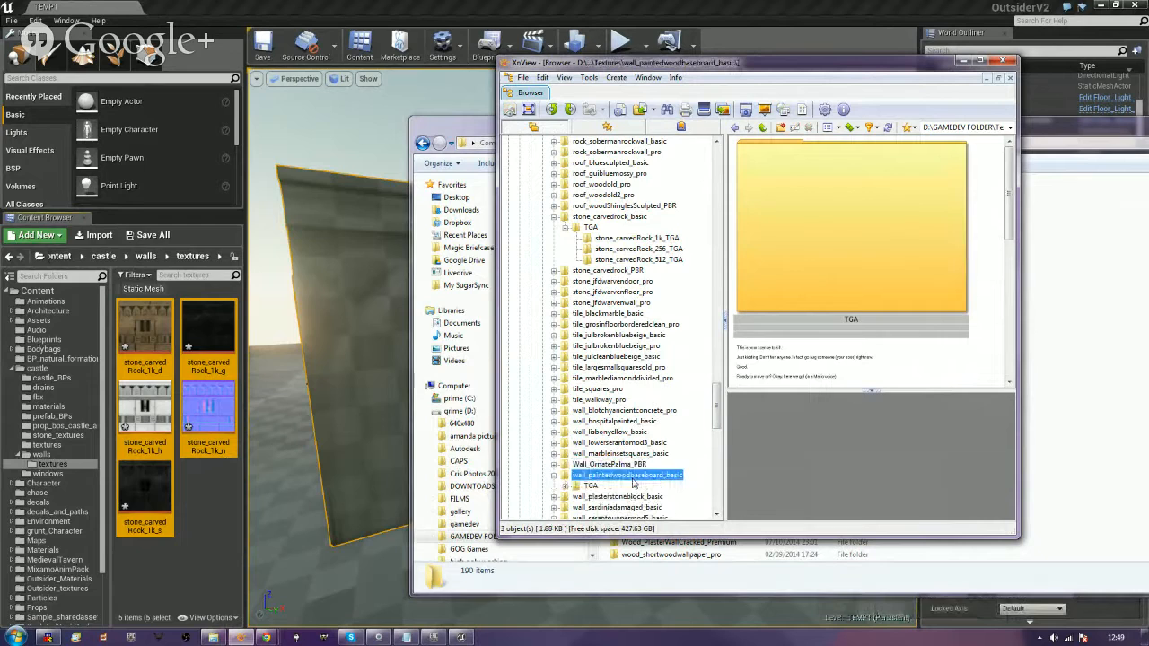
{"action": "left_click", "coordinate": [592, 485]}
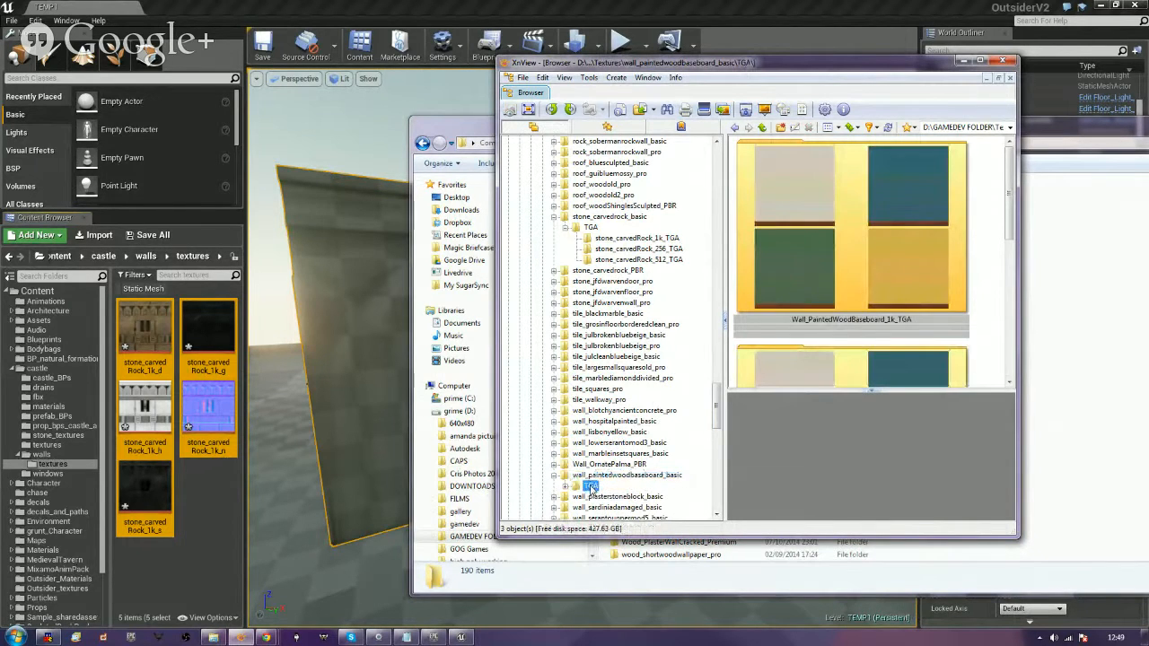
{"action": "scroll", "coordinate": [591, 485], "scroll_direction": "down", "scroll_amount": 2}
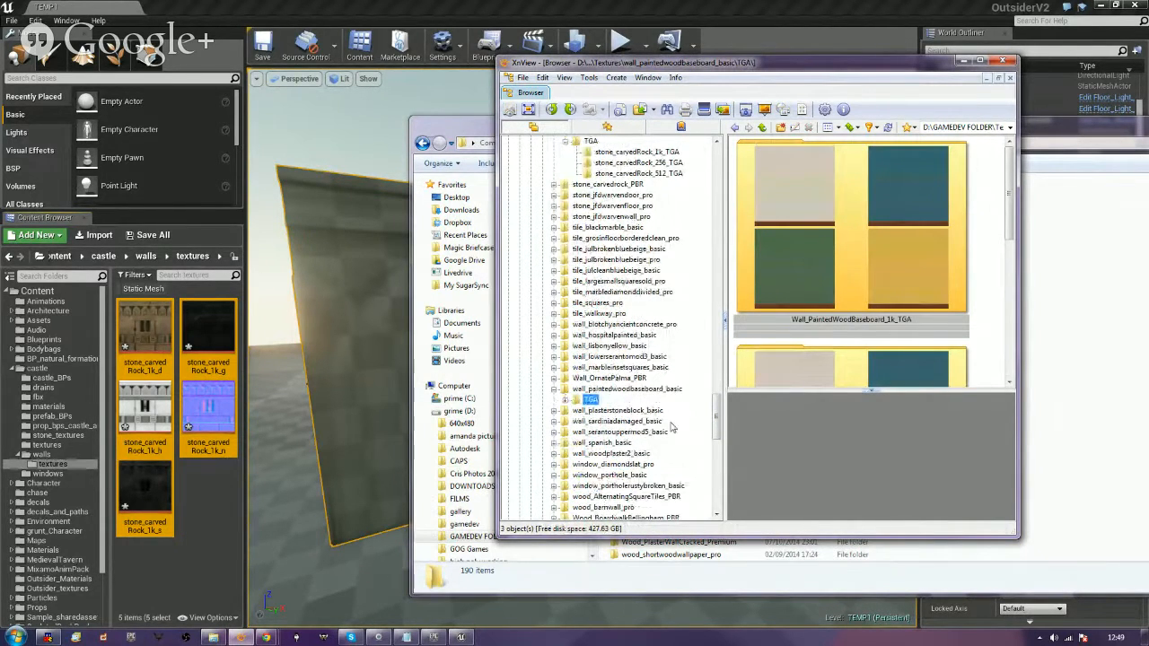
{"action": "left_click", "coordinate": [625, 496]}
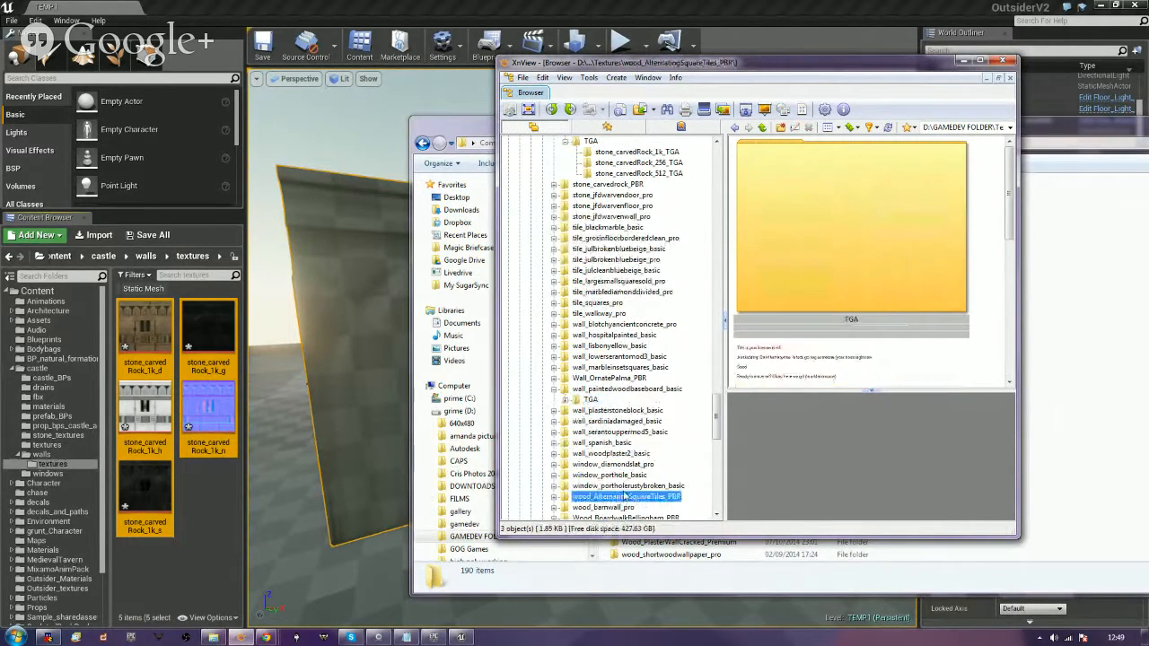
{"action": "scroll", "coordinate": [628, 491], "scroll_direction": "down", "scroll_amount": 1}
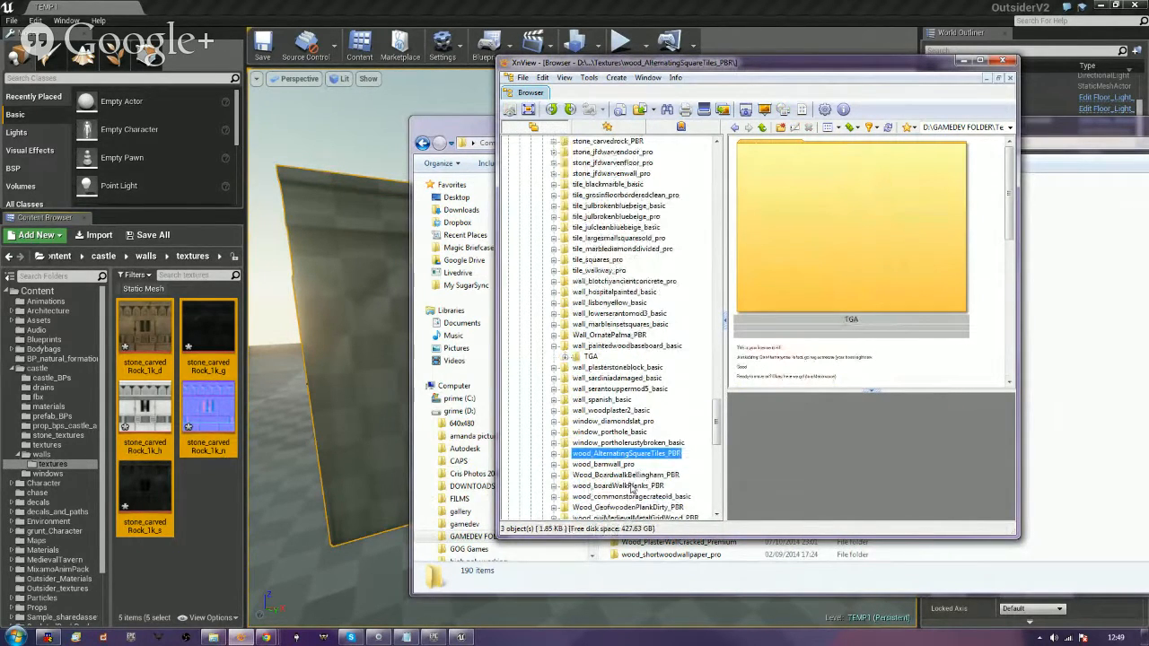
{"action": "scroll", "coordinate": [631, 487], "scroll_direction": "down", "scroll_amount": 1}
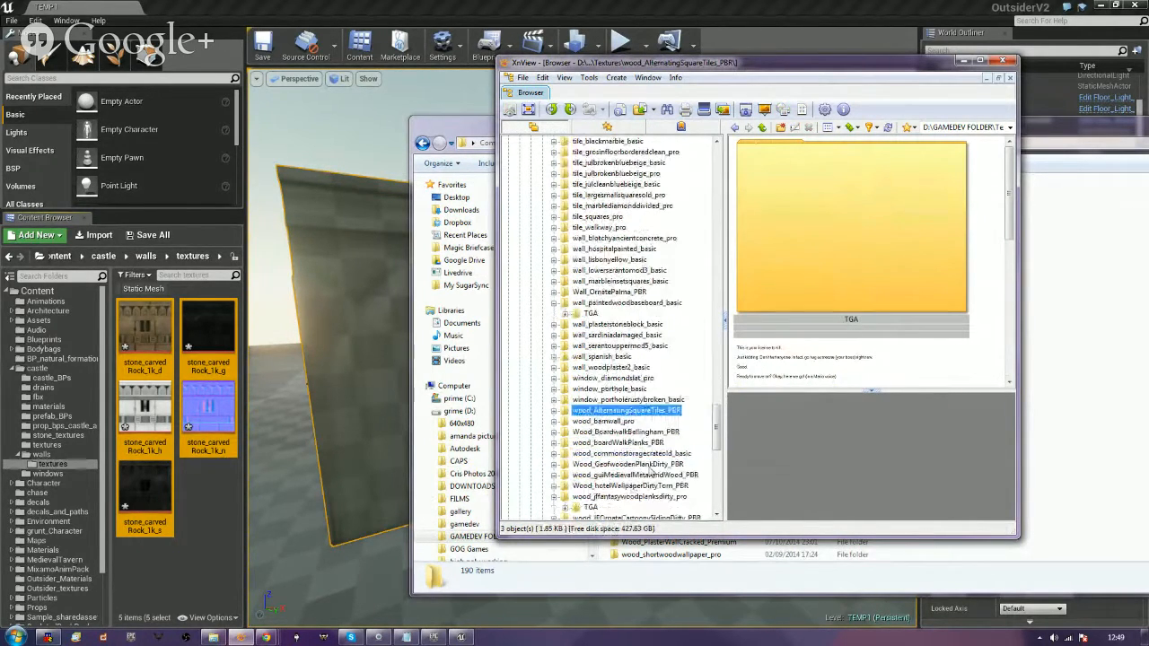
Examine the TGA folders of wood_barnwall_pro, Wood_BoardwalkBellingham_PBR, wood_boardWalkPlanks_PBR and wood_commonstoragecrateold_basic for the wooden wall's texture.
{"action": "double_click", "coordinate": [601, 421]}
{"action": "left_click", "coordinate": [593, 433]}
{"action": "double_click", "coordinate": [596, 443]}
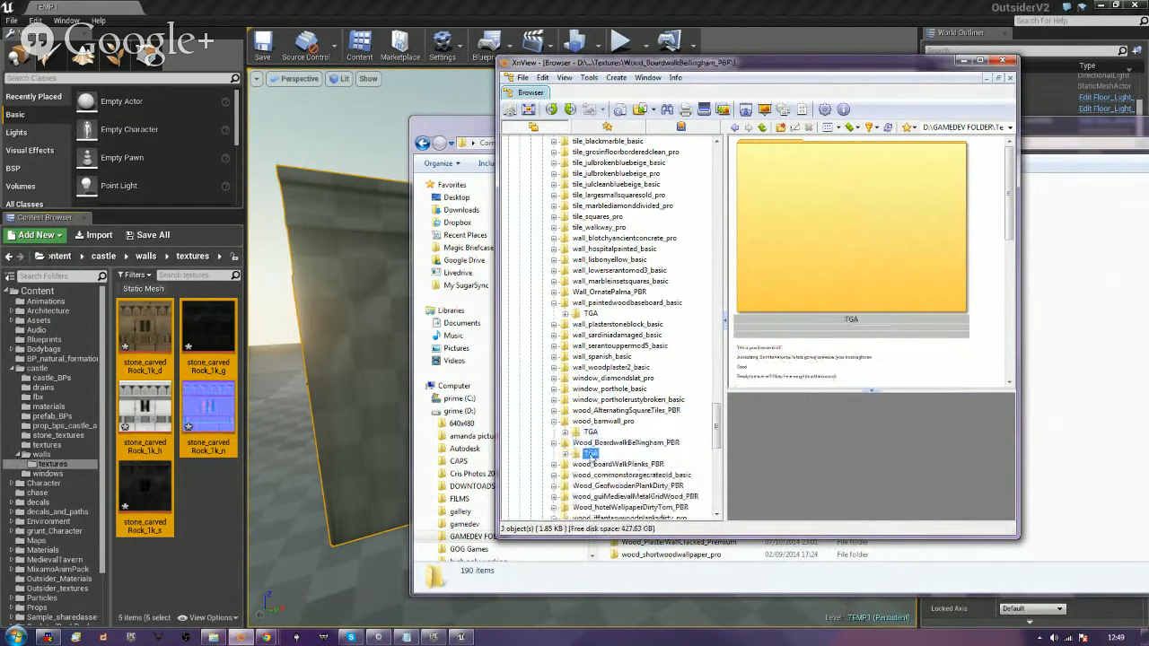
{"action": "left_click", "coordinate": [590, 453]}
{"action": "double_click", "coordinate": [597, 464]}
{"action": "left_click", "coordinate": [590, 474]}
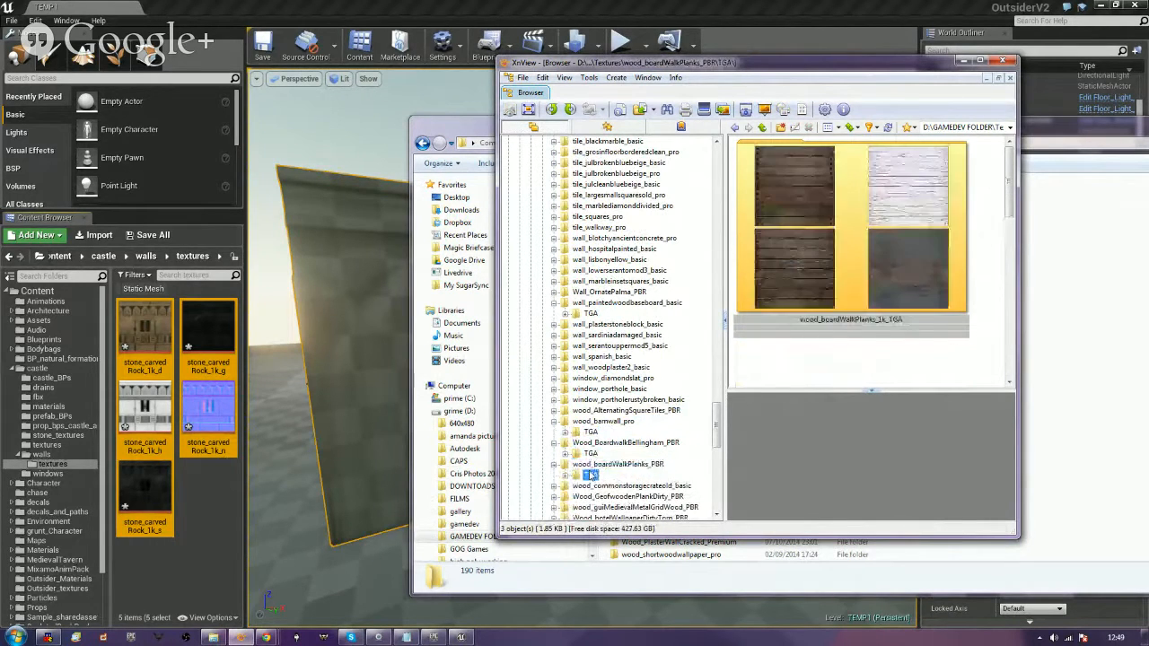
{"action": "double_click", "coordinate": [596, 486]}
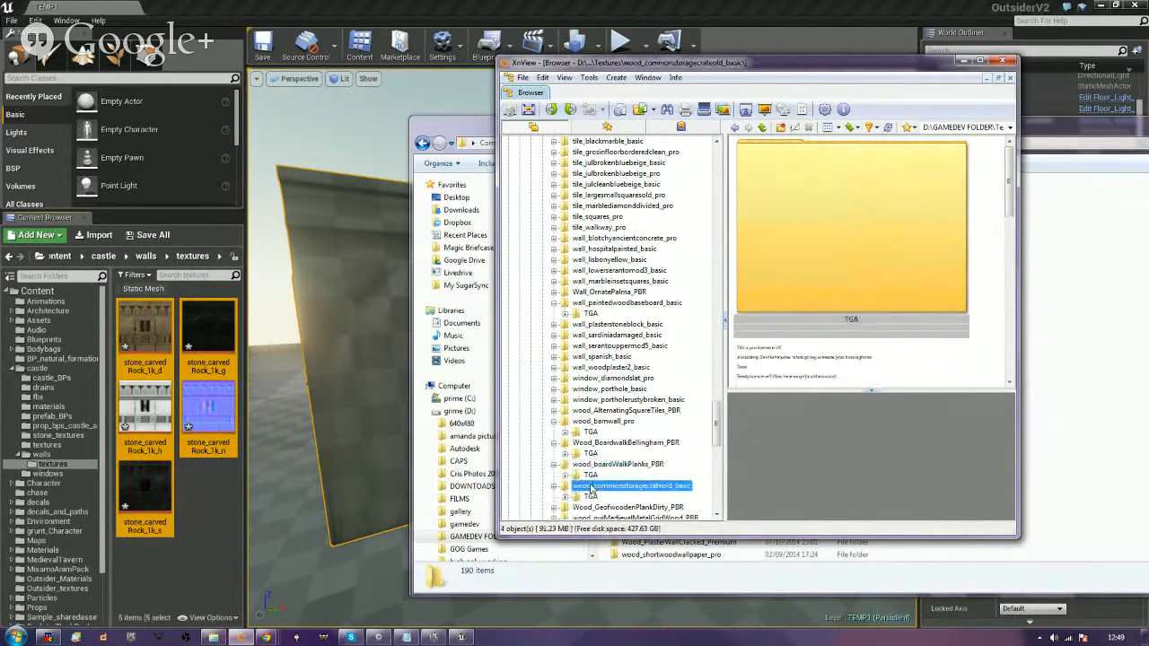
{"action": "left_click", "coordinate": [590, 496]}
Open the TGA folder of wood_JFOrnateCartoonySidingDirty_PBR to preview its texture sets.
{"action": "scroll", "coordinate": [588, 485], "scroll_direction": "down", "scroll_amount": 3}
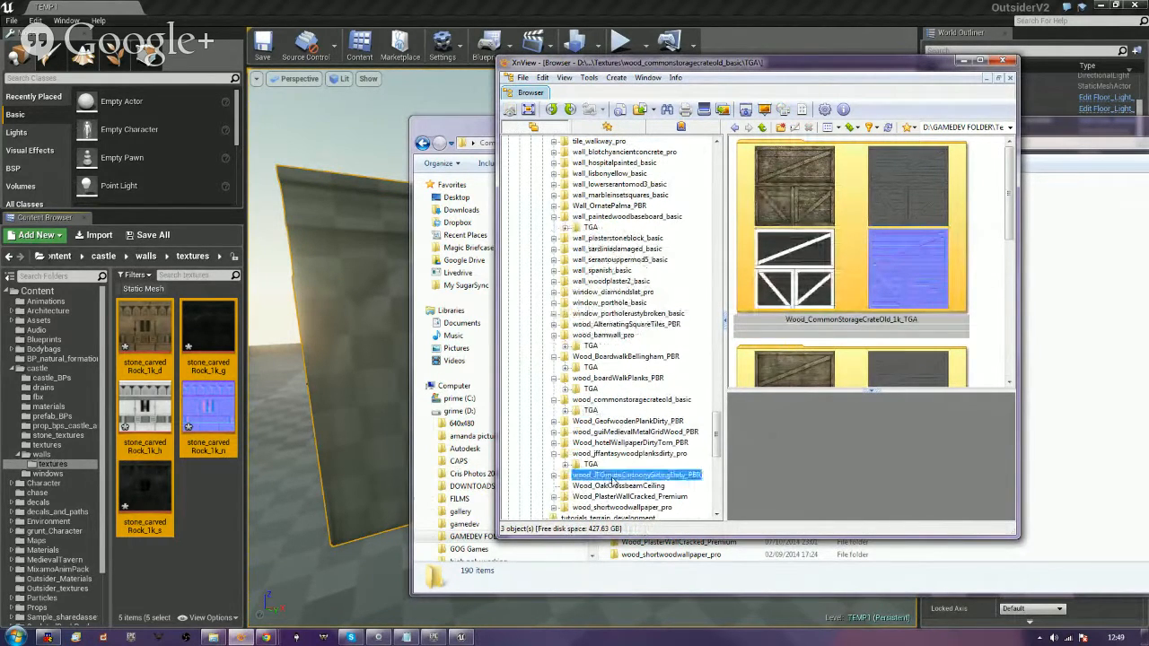
{"action": "left_click", "coordinate": [612, 474]}
{"action": "left_click", "coordinate": [590, 486]}
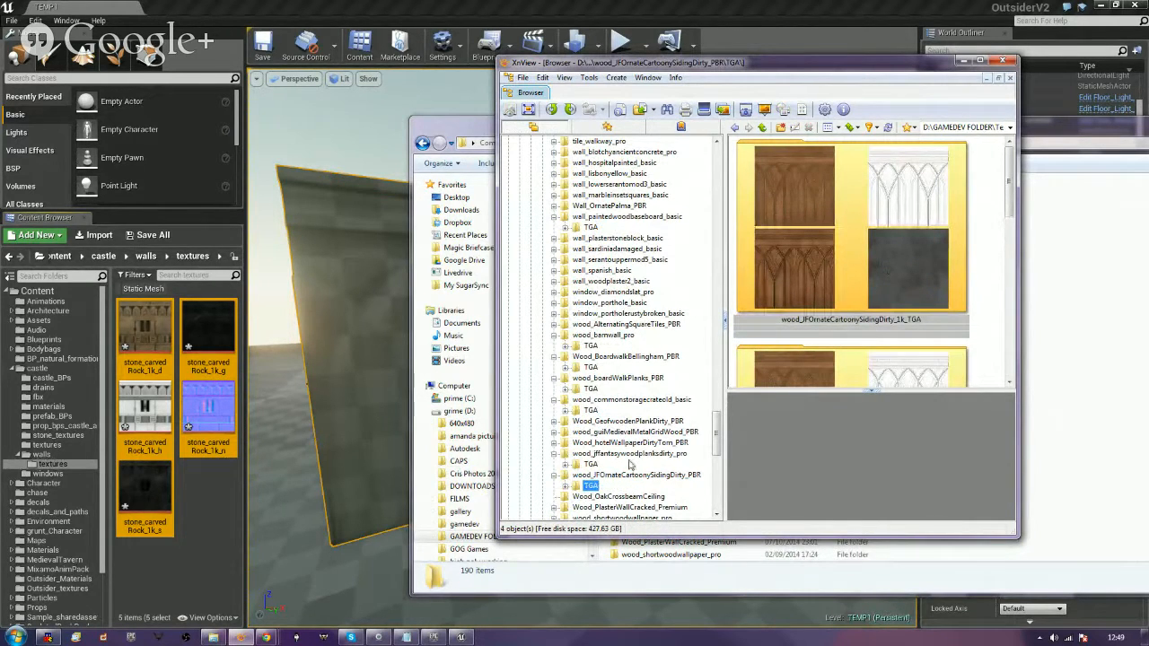
Import the _alb, _ao, _d, _g, _h, _n and _s maps from wood_JFOrnateCartoonySidingDirty_1k_TGA into the walls textures folder and save all assets.
{"action": "double_click", "coordinate": [802, 248]}
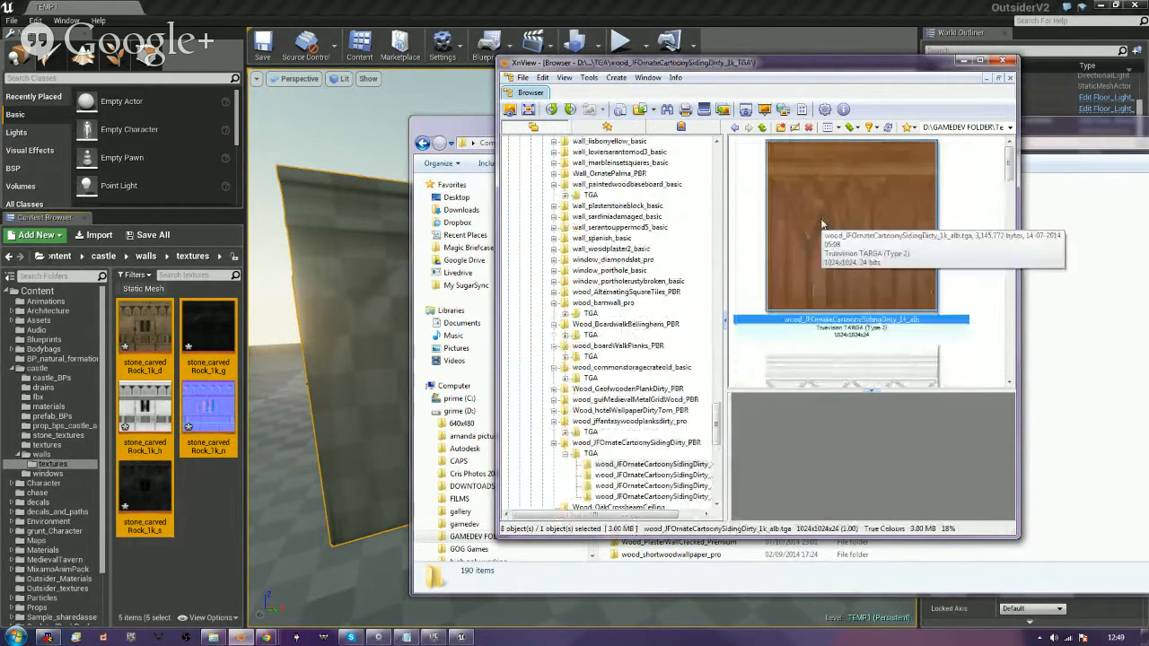
{"action": "scroll", "coordinate": [839, 238], "scroll_direction": "down", "scroll_amount": 1}
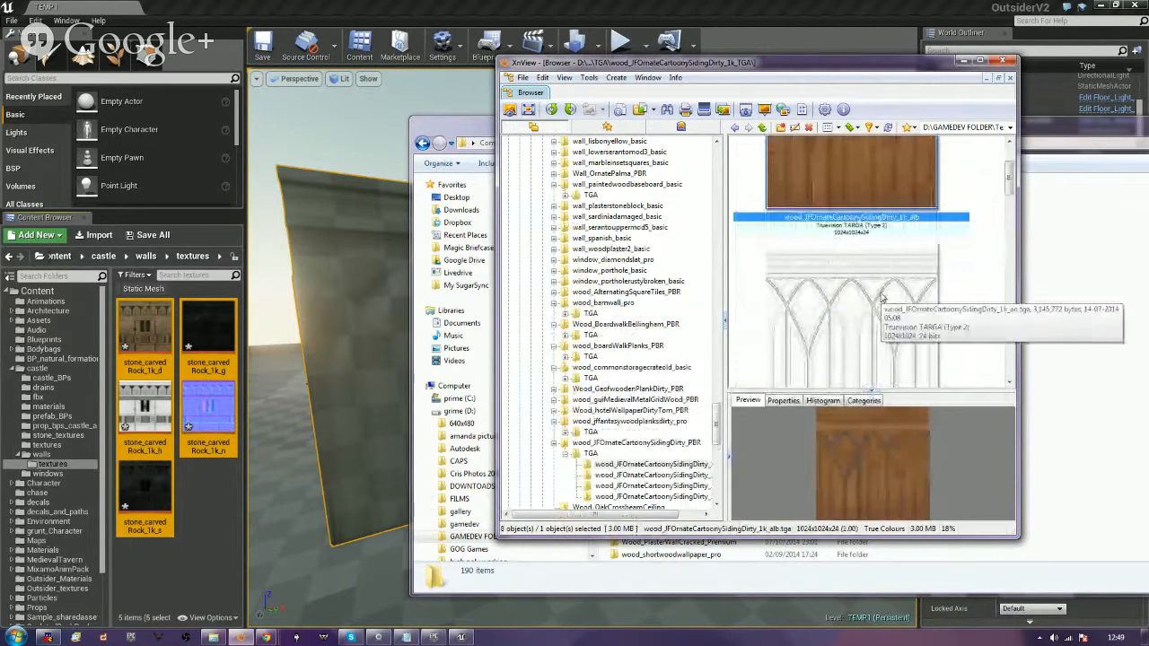
{"action": "left_click", "coordinate": [881, 298], "text": "ctrl"}
{"action": "scroll", "coordinate": [881, 298], "scroll_direction": "down", "scroll_amount": 1}
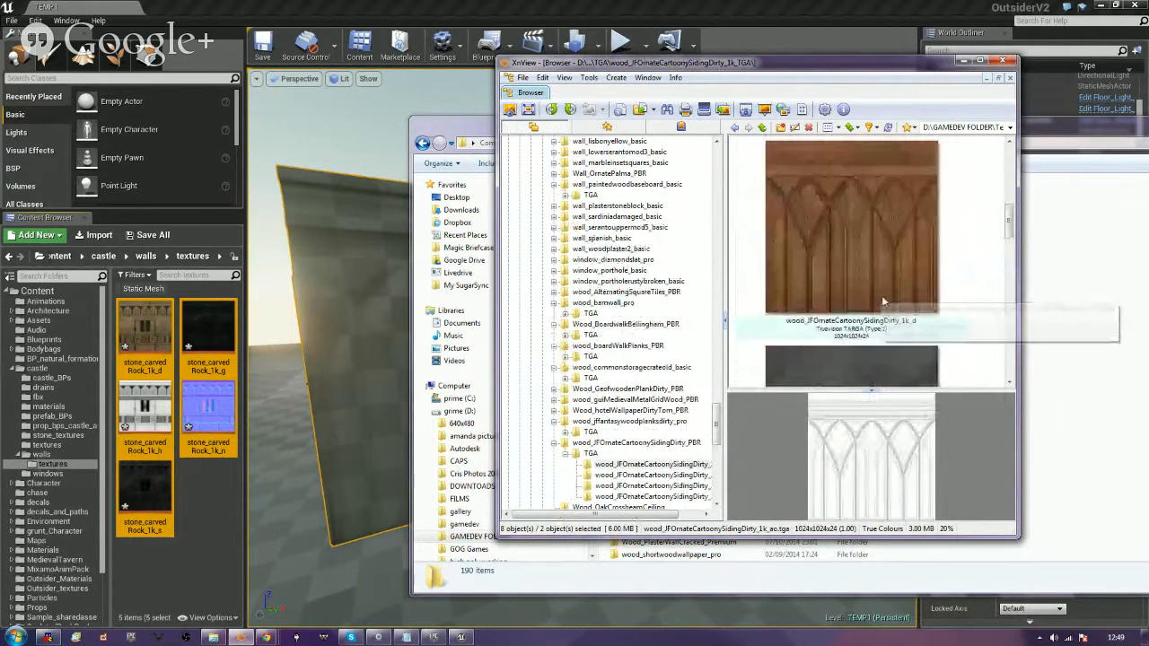
{"action": "left_click", "coordinate": [883, 264], "text": "ctrl"}
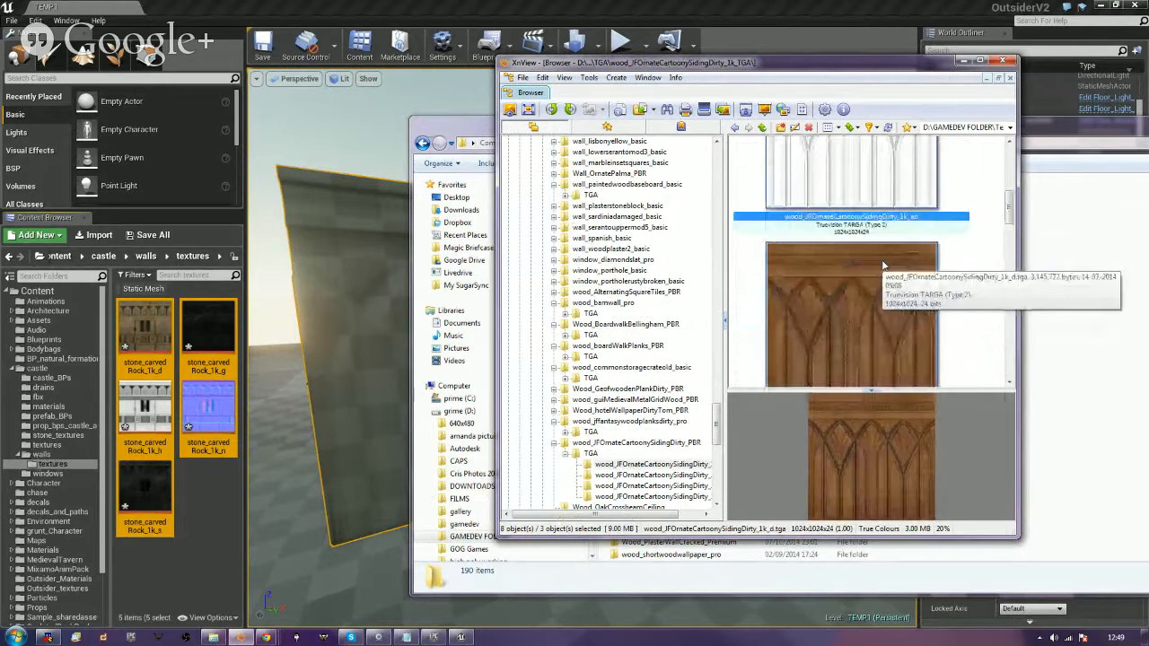
{"action": "scroll", "coordinate": [882, 265], "scroll_direction": "down", "scroll_amount": 2}
{"action": "left_click", "coordinate": [883, 261], "text": "ctrl"}
{"action": "scroll", "coordinate": [882, 261], "scroll_direction": "down", "scroll_amount": 1}
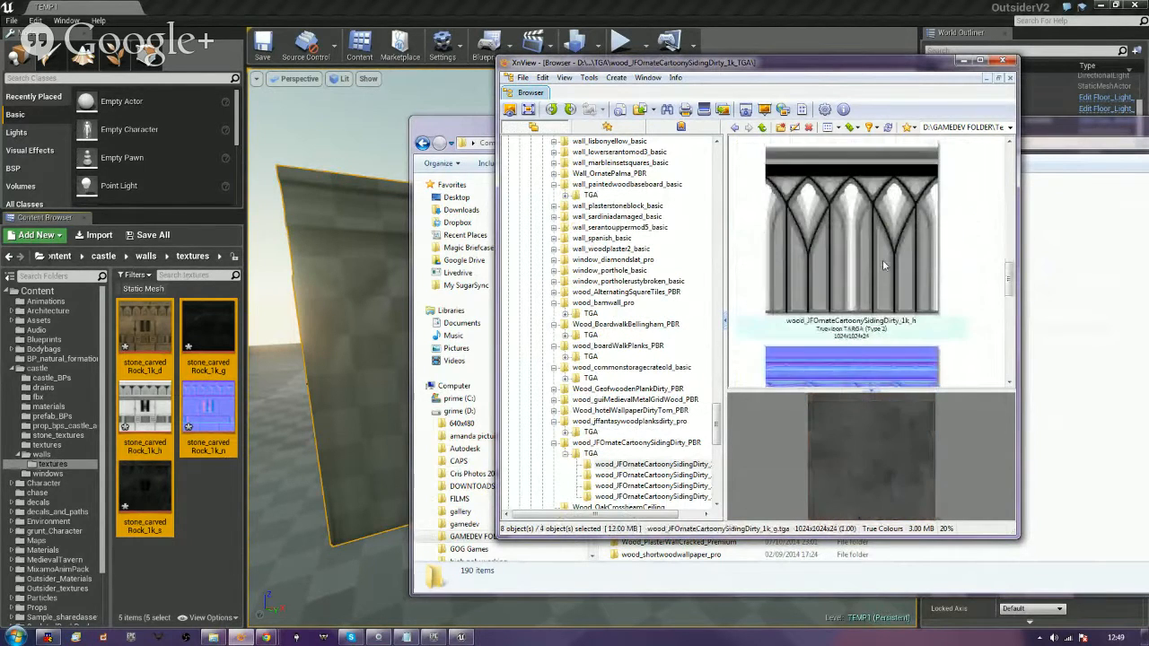
{"action": "left_click", "coordinate": [883, 261], "text": "ctrl"}
{"action": "scroll", "coordinate": [883, 261], "scroll_direction": "down", "scroll_amount": 1}
{"action": "scroll", "coordinate": [883, 261], "scroll_direction": "up", "scroll_amount": 1}
{"action": "scroll", "coordinate": [883, 263], "scroll_direction": "down", "scroll_amount": 1}
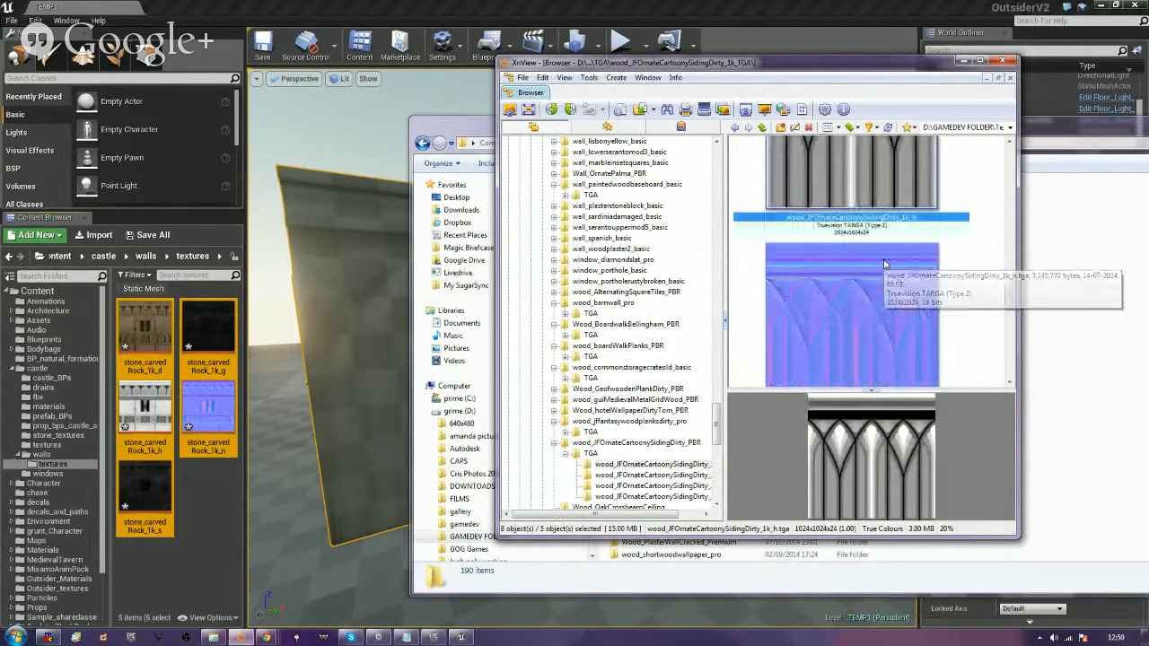
{"action": "left_click", "coordinate": [883, 263], "text": "ctrl"}
{"action": "scroll", "coordinate": [883, 261], "scroll_direction": "down", "scroll_amount": 1}
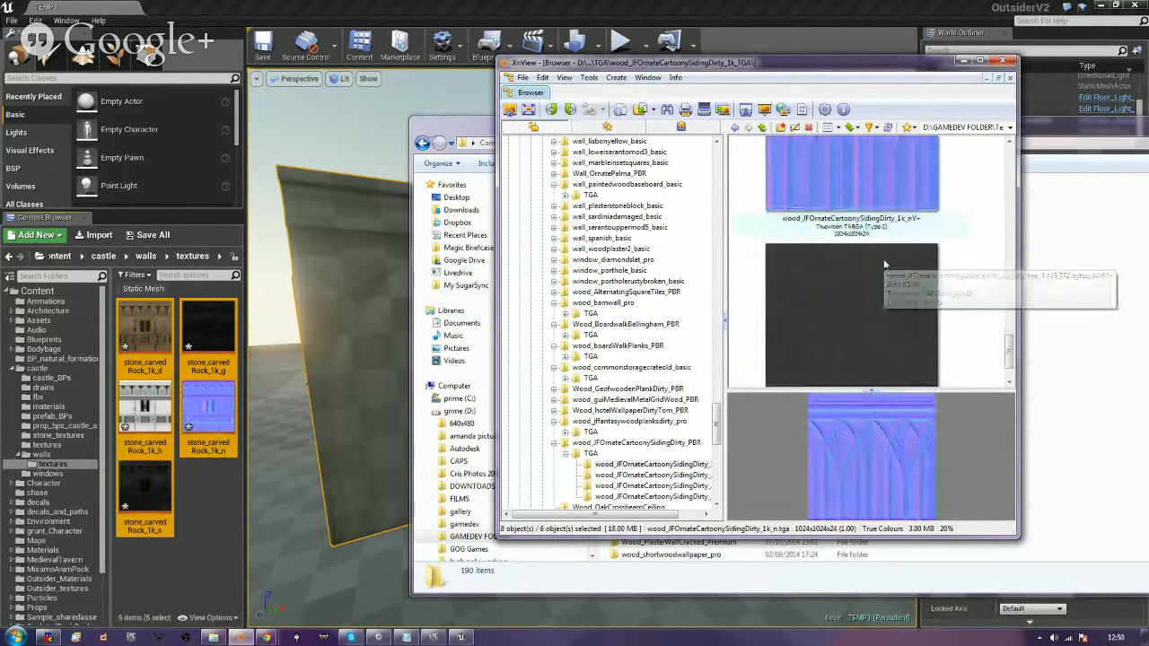
{"action": "left_click", "coordinate": [873, 315], "text": "ctrl"}
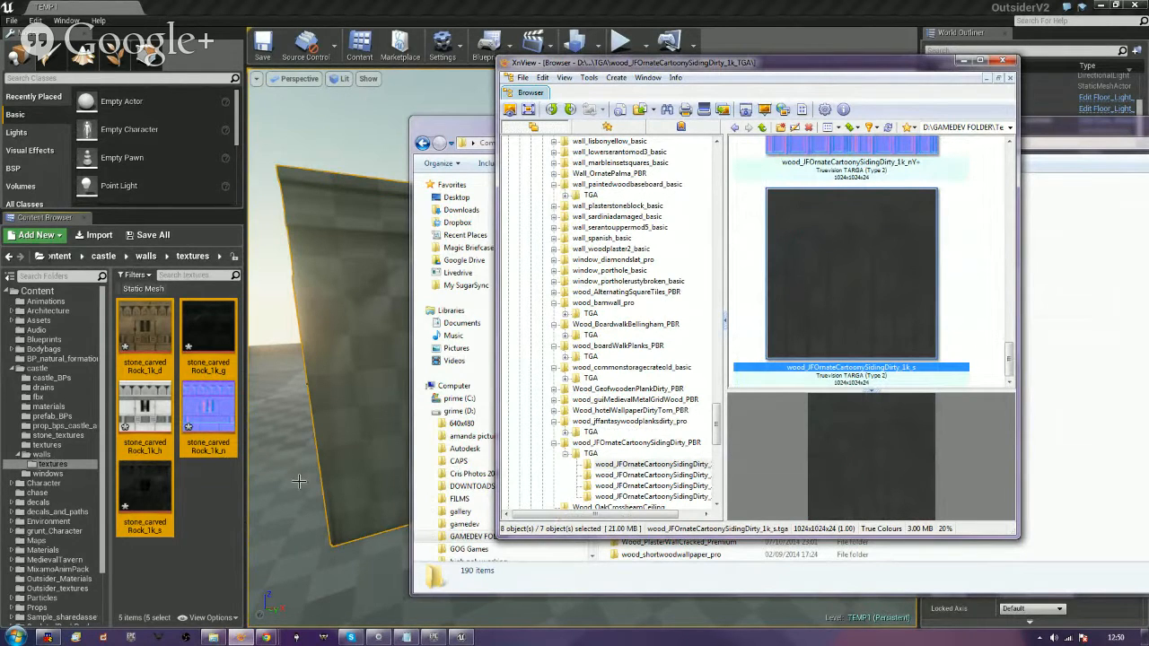
{"action": "left_click_drag", "start_coordinate": [616, 67], "coordinate": [1148, 130]}
{"action": "left_click_drag", "start_coordinate": [1037, 137], "coordinate": [327, 132]}
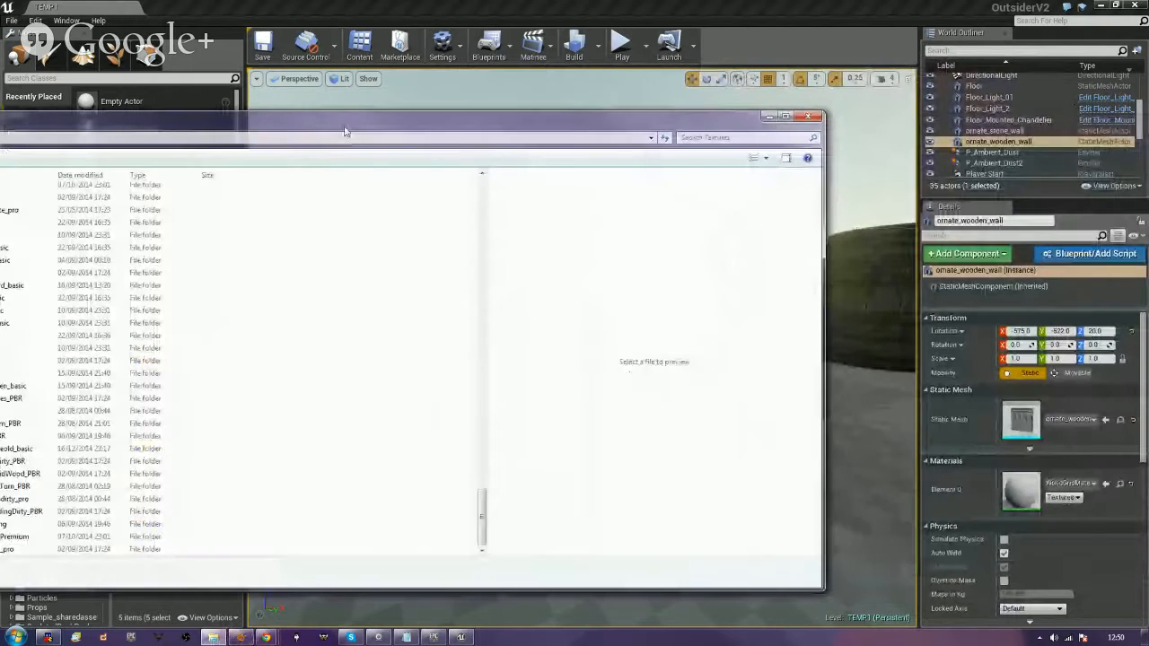
{"action": "left_click", "coordinate": [811, 116]}
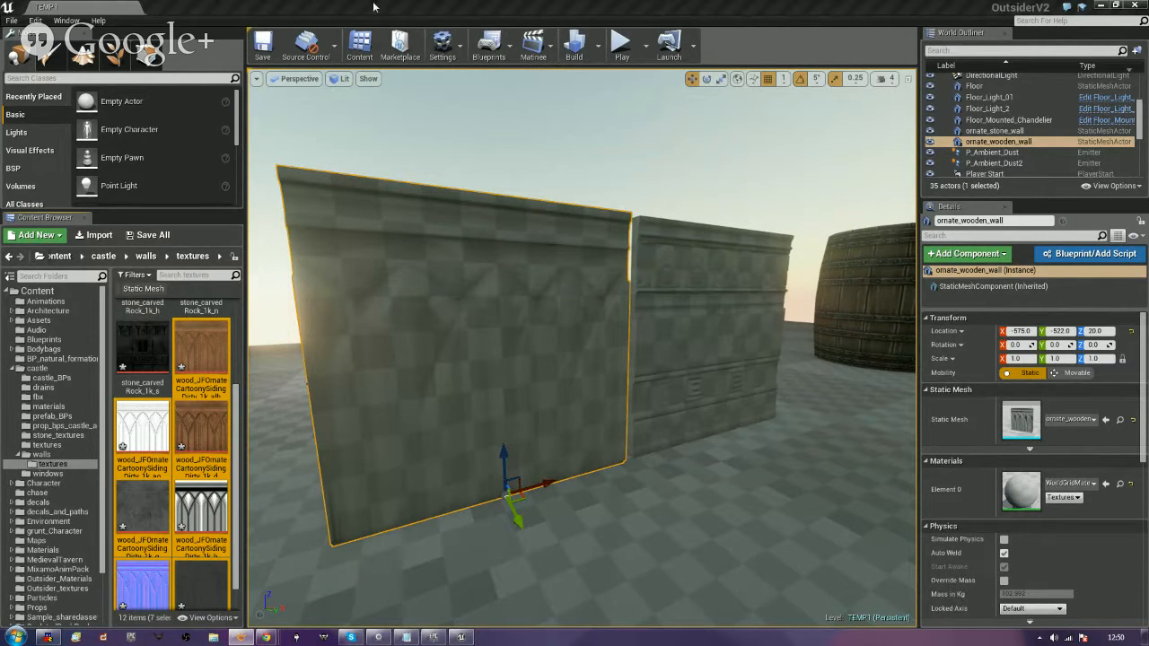
{"action": "key", "text": "ctrl+shift+s"}
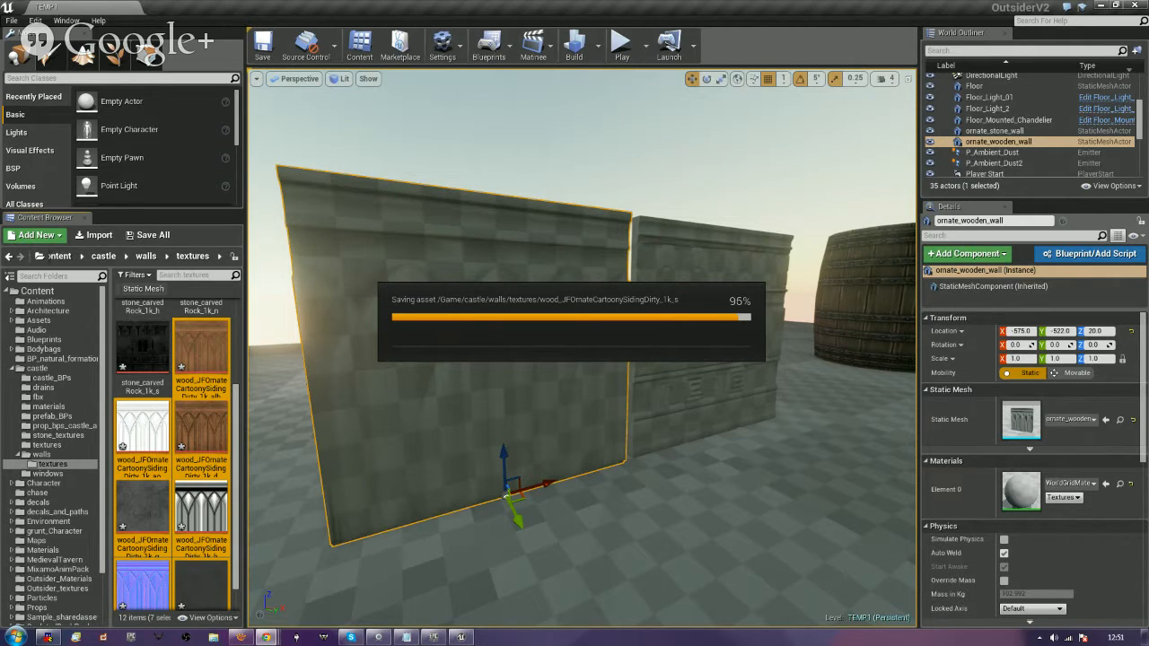
Create a new material named lower_Wooden_Wall in the walls textures folder.
{"action": "right_click_drag", "start_coordinate": [795, 349], "coordinate": [779, 369]}
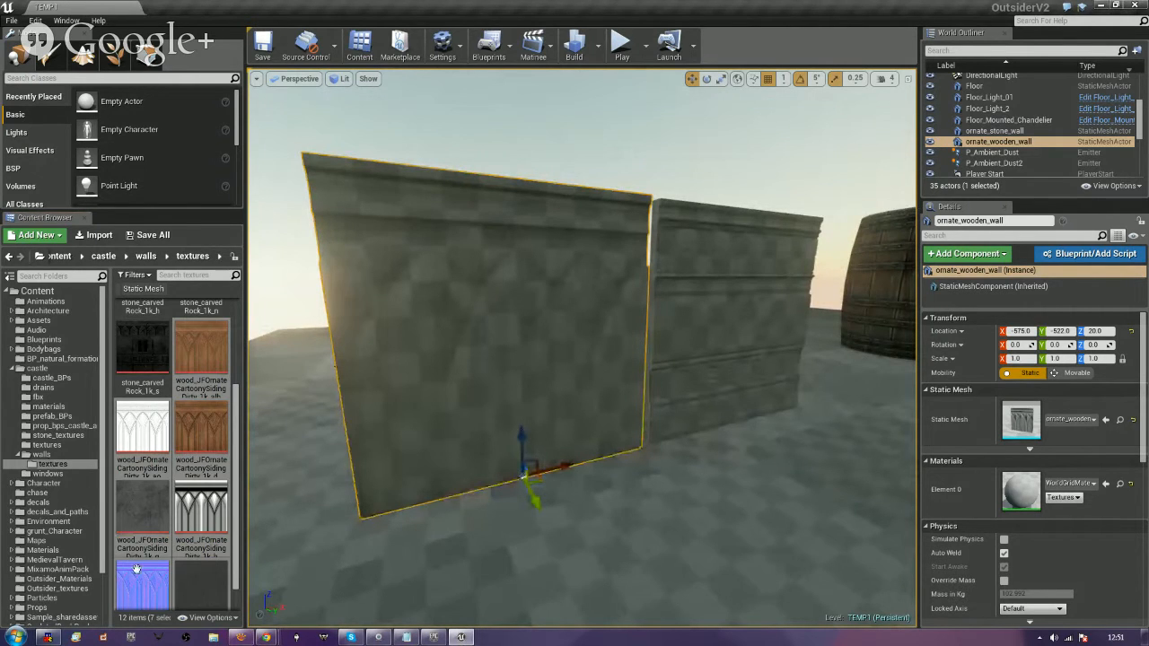
{"action": "scroll", "coordinate": [136, 570], "scroll_direction": "down", "scroll_amount": 1}
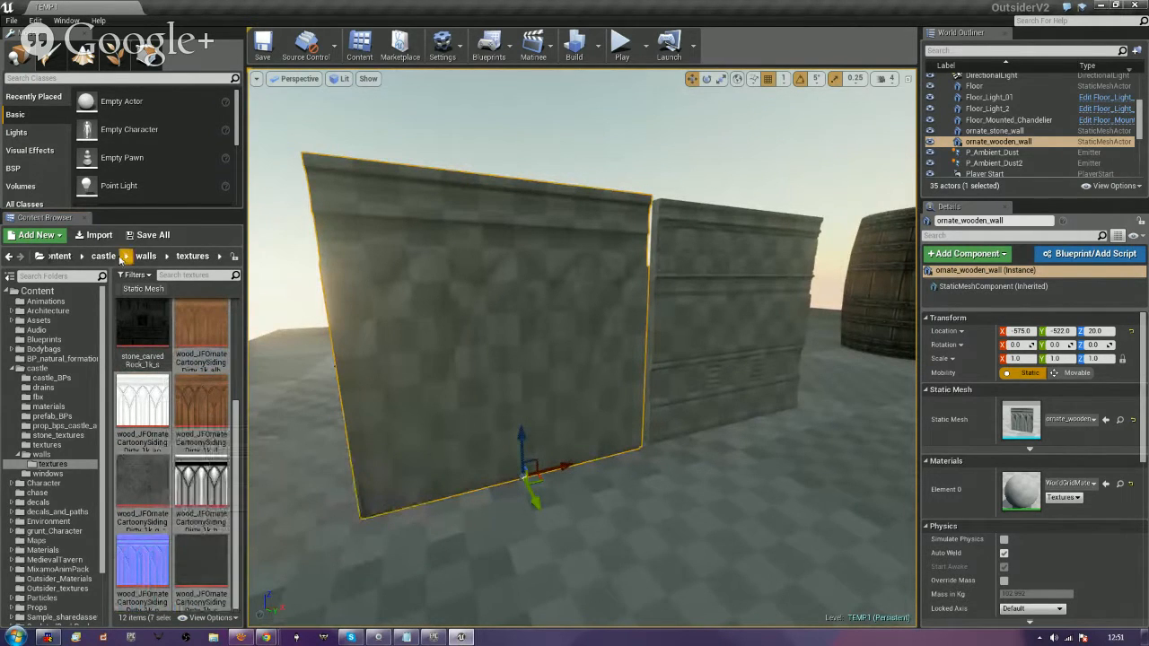
{"action": "left_click", "coordinate": [59, 235]}
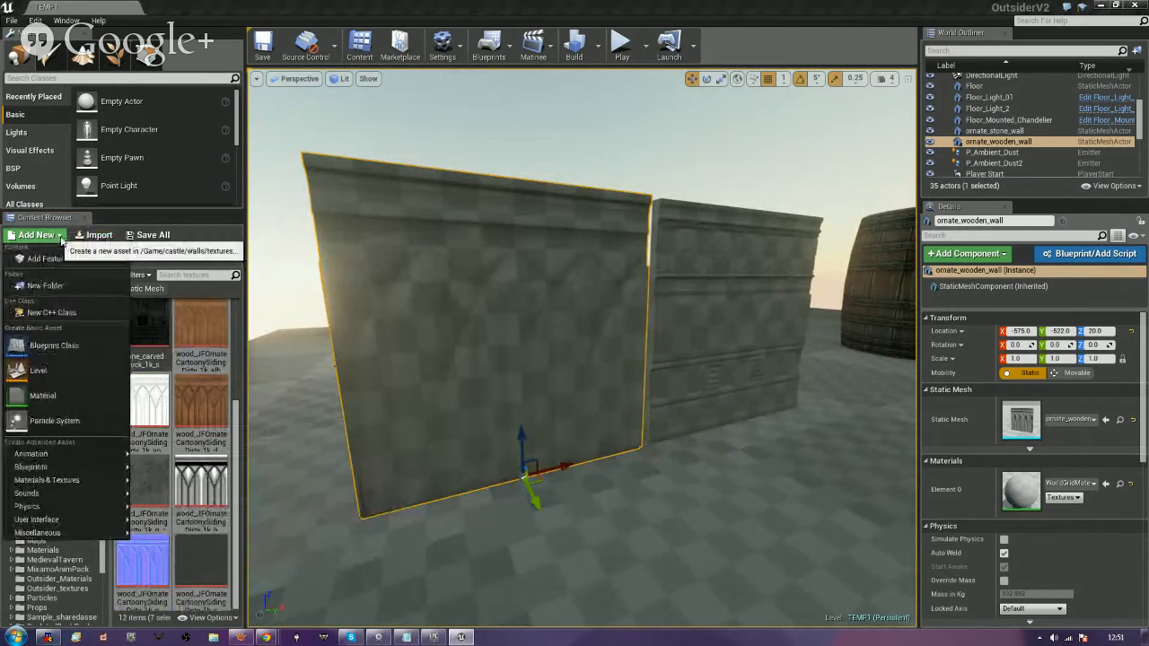
{"action": "left_click", "coordinate": [43, 395]}
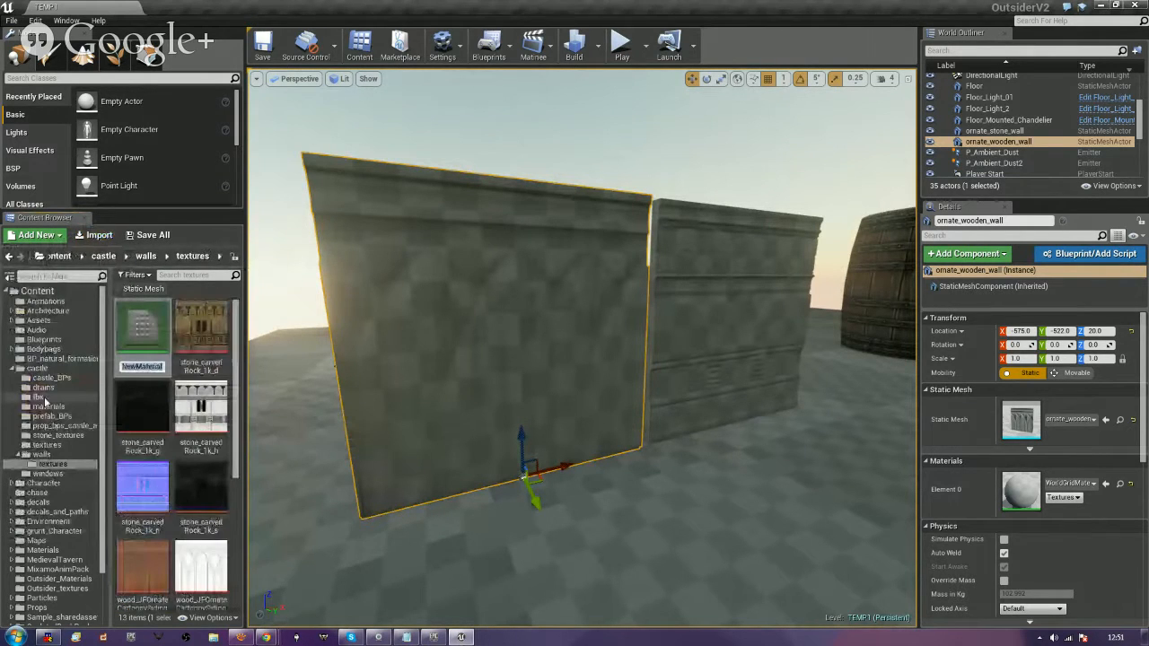
{"action": "type", "text": "lower_Wooden_"}
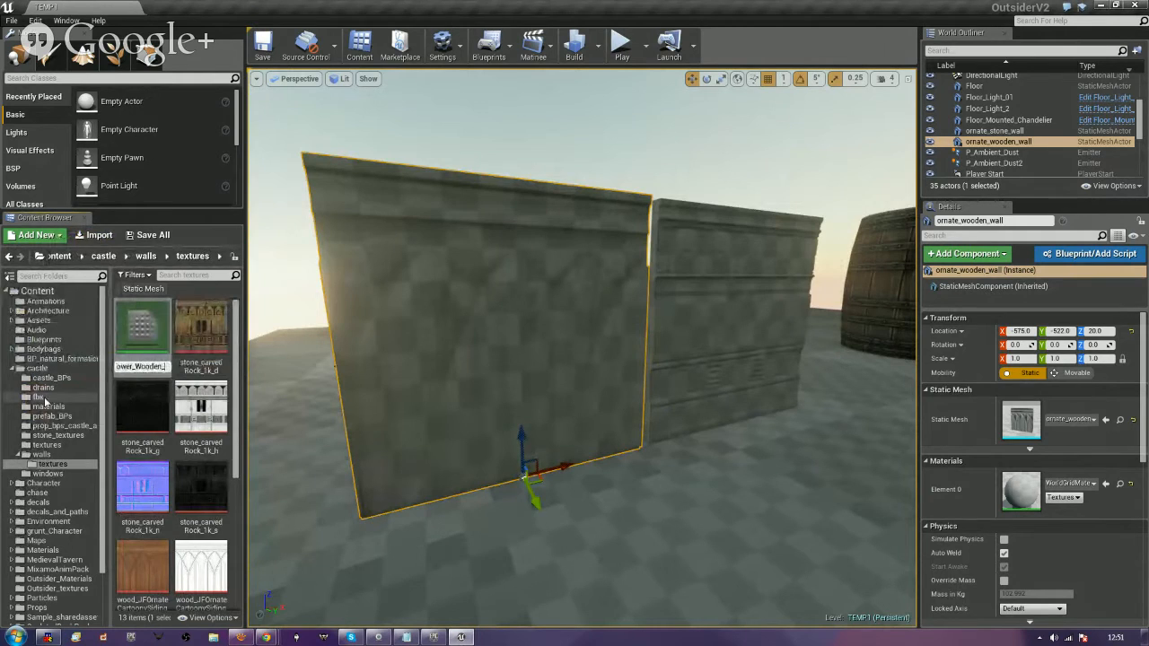
{"action": "type", "text": "Wall"}
{"action": "key", "text": "Return"}
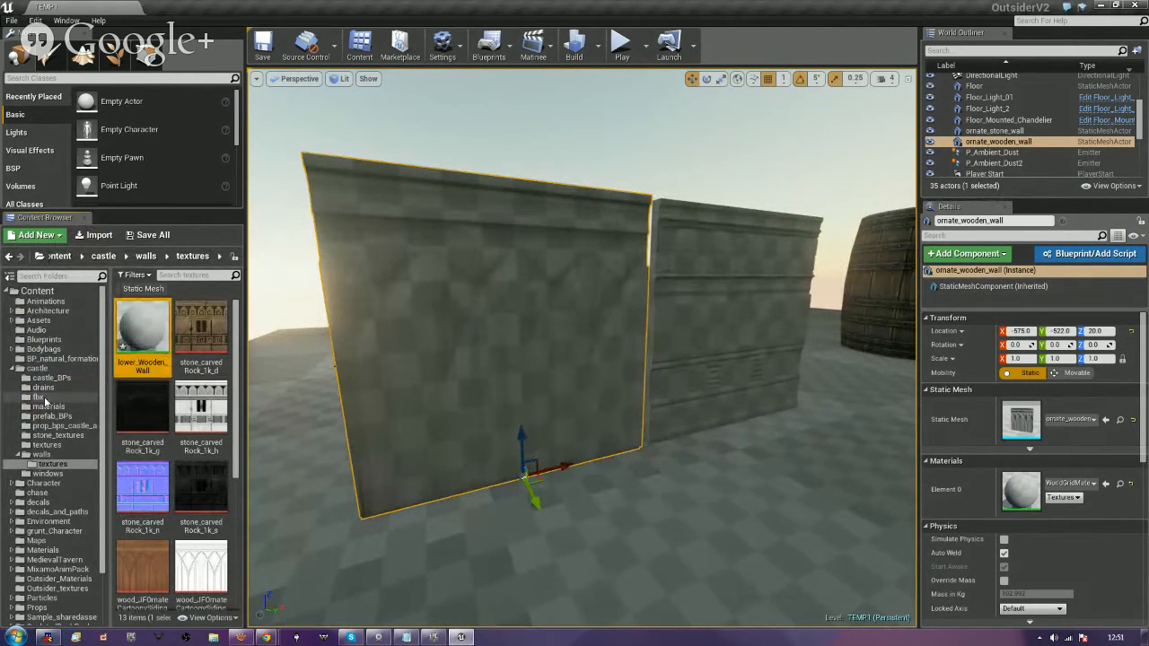
Open the lower_Wooden_Wall material in its own enlarged window, keeping the texture assets visible beside it.
{"action": "left_click_drag", "start_coordinate": [141, 345], "coordinate": [341, 317]}
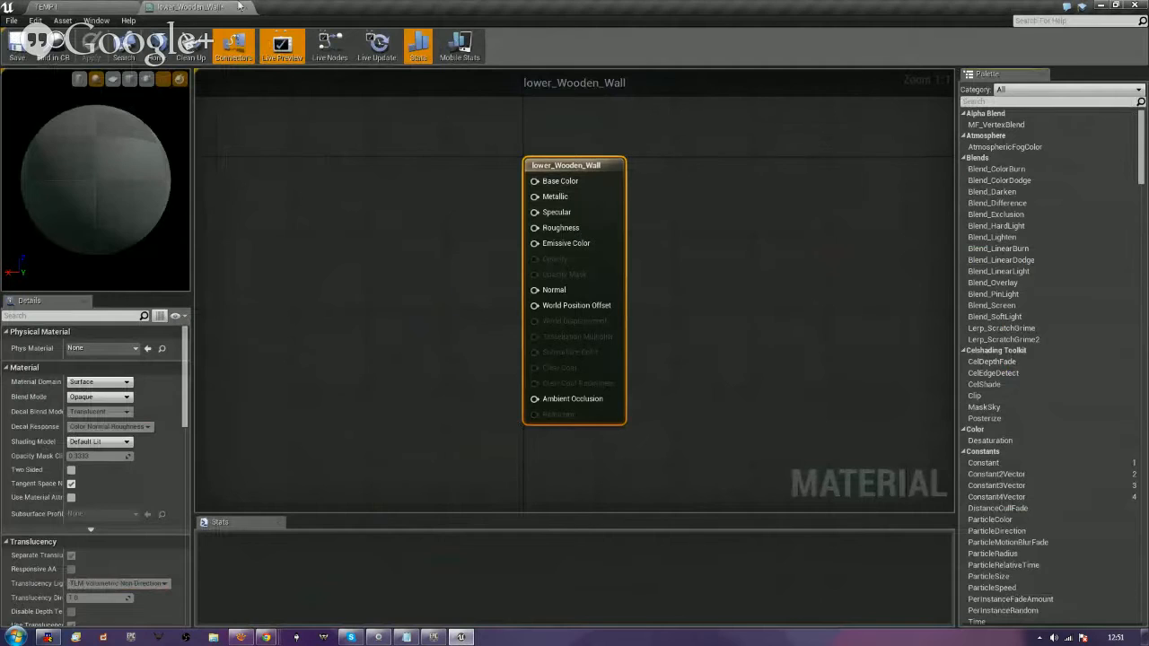
{"action": "left_click_drag", "start_coordinate": [239, 6], "coordinate": [447, 61]}
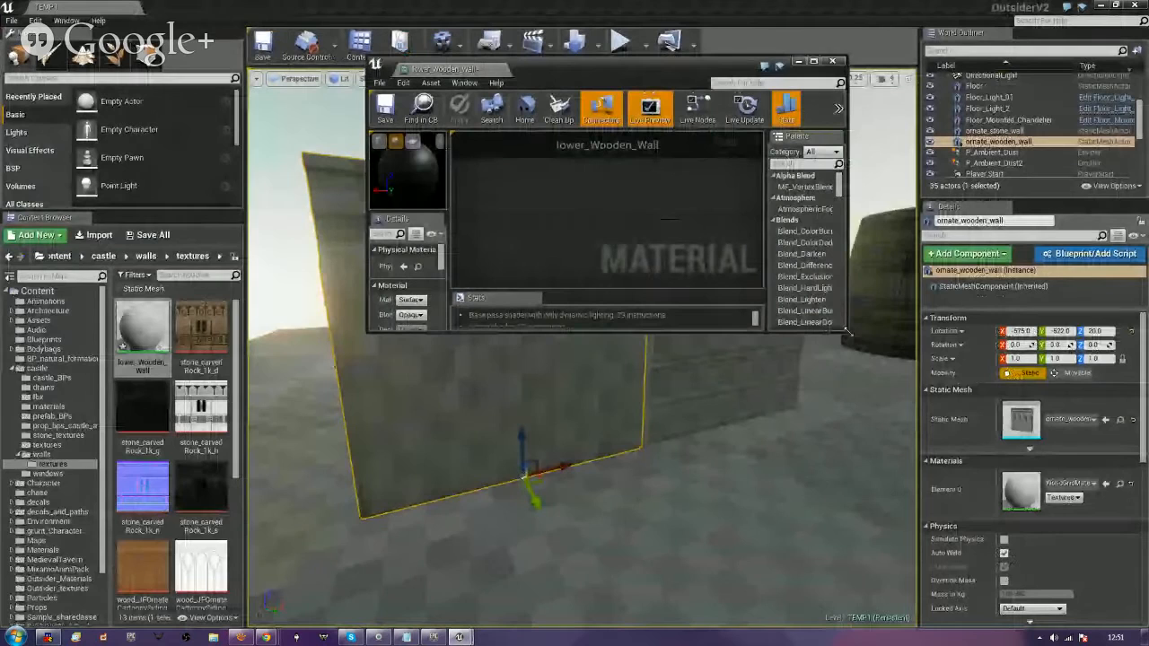
{"action": "left_click_drag", "start_coordinate": [846, 332], "coordinate": [1142, 613]}
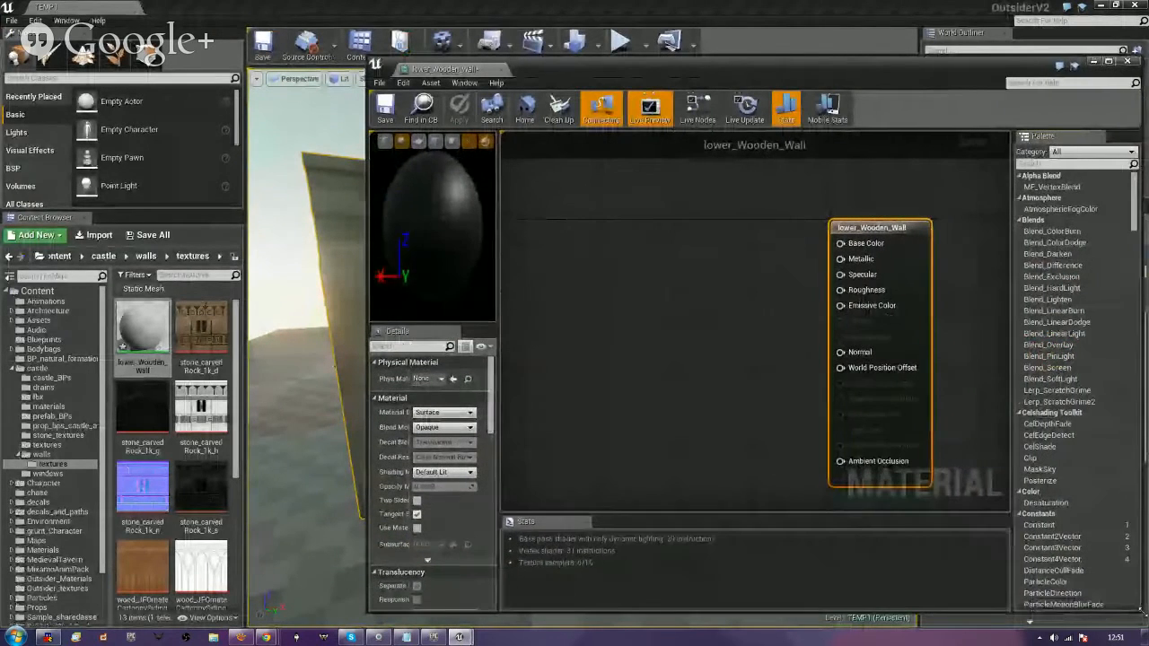
Add the wood siding _alb map to the material graph as a texture sample and connect it to Base Color.
{"action": "scroll", "coordinate": [669, 283], "scroll_direction": "down", "scroll_amount": 2}
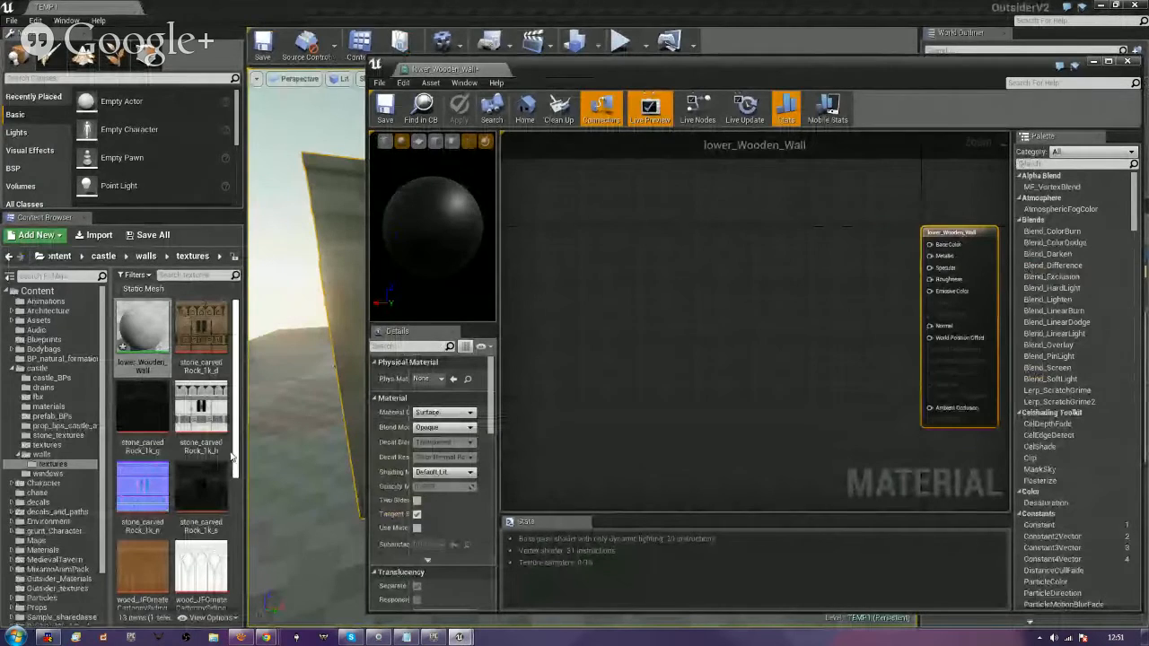
{"action": "left_click", "coordinate": [143, 574]}
{"action": "scroll", "coordinate": [144, 574], "scroll_direction": "down", "scroll_amount": 1}
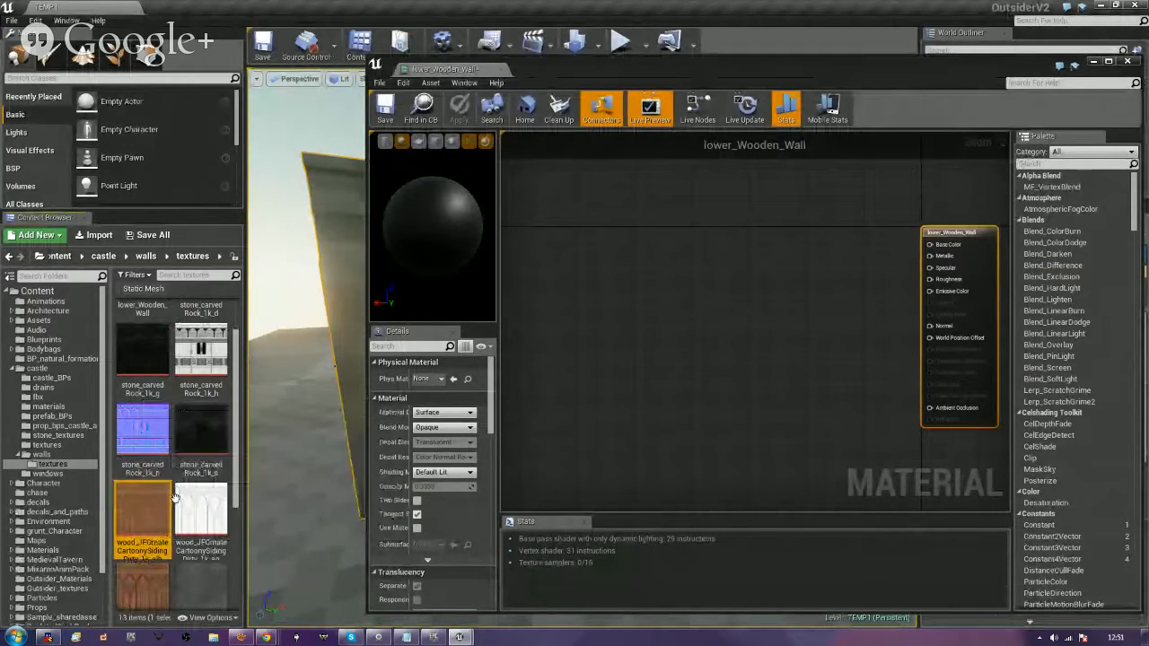
{"action": "left_click_drag", "start_coordinate": [176, 498], "coordinate": [894, 246]}
{"action": "left_click_drag", "start_coordinate": [561, 207], "coordinate": [578, 178]}
Add the wood siding _ao map below the albedo sample and connect it to Ambient Occlusion.
{"action": "scroll", "coordinate": [160, 524], "scroll_direction": "down", "scroll_amount": 1}
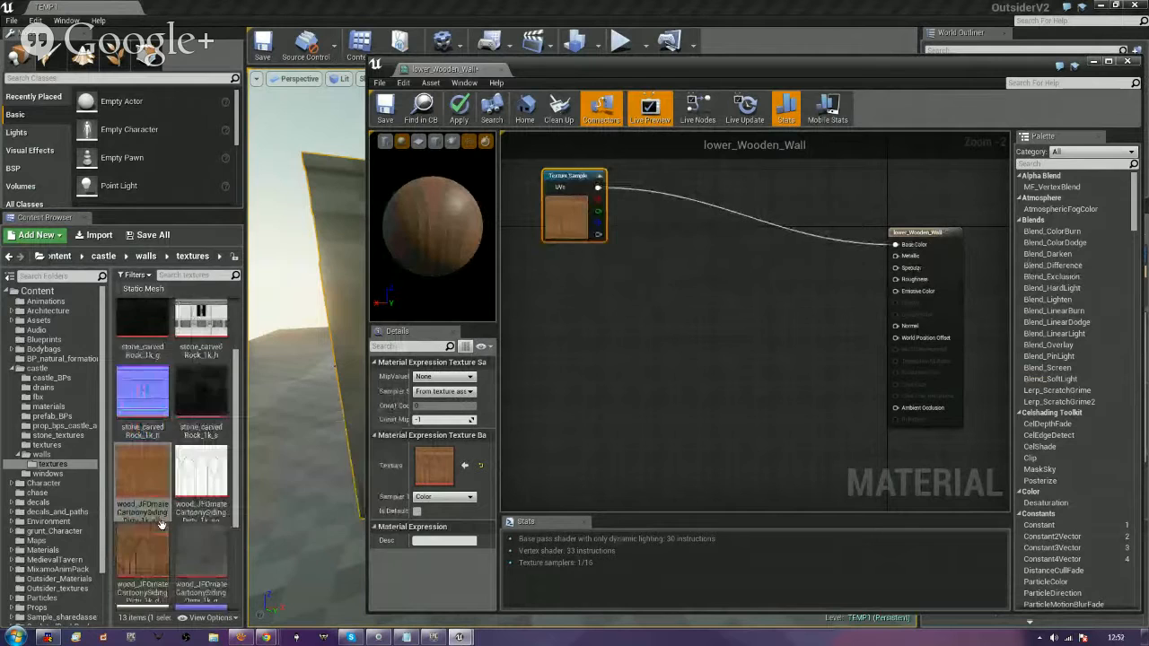
{"action": "scroll", "coordinate": [160, 524], "scroll_direction": "down", "scroll_amount": 1}
{"action": "left_click_drag", "start_coordinate": [201, 433], "coordinate": [552, 256]}
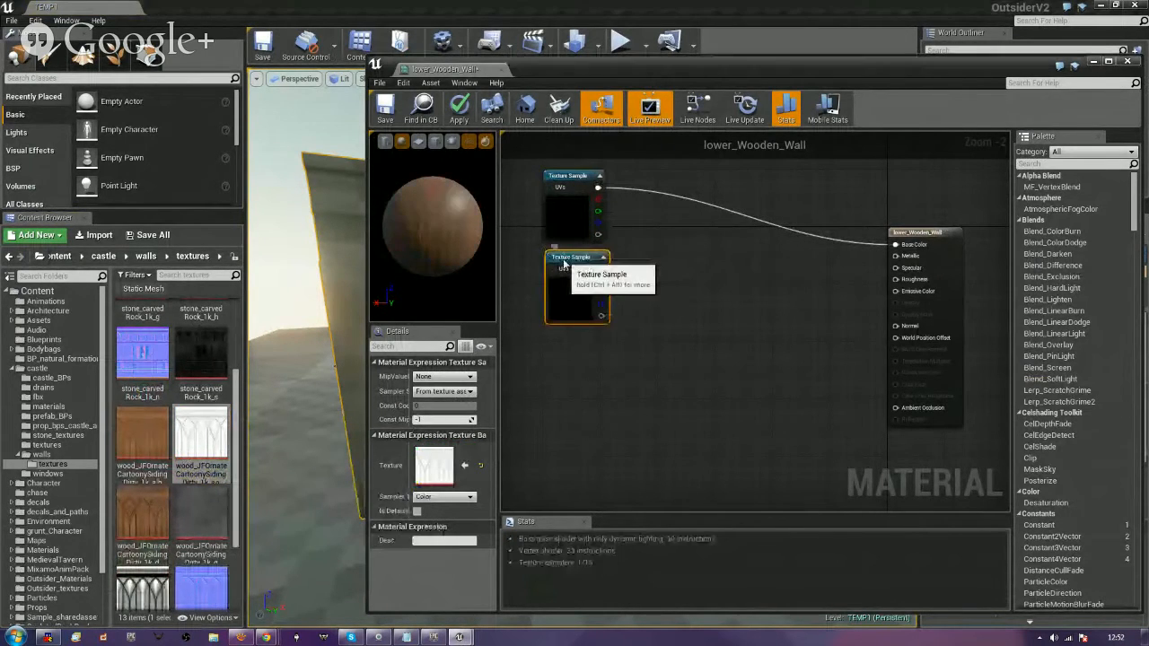
{"action": "left_click_drag", "start_coordinate": [598, 267], "coordinate": [913, 411]}
{"action": "right_click_drag", "start_coordinate": [612, 439], "coordinate": [651, 421]}
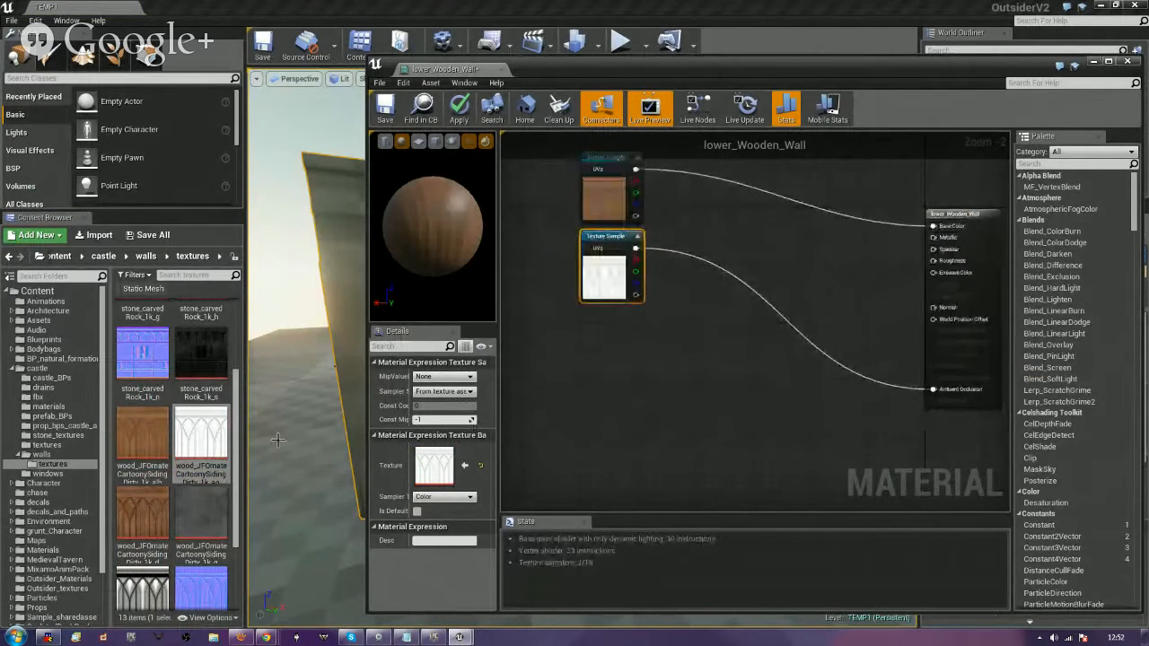
Add the wood siding _g map below the ambient occlusion sample and connect it to both Specular and Roughness.
{"action": "left_click", "coordinate": [142, 516]}
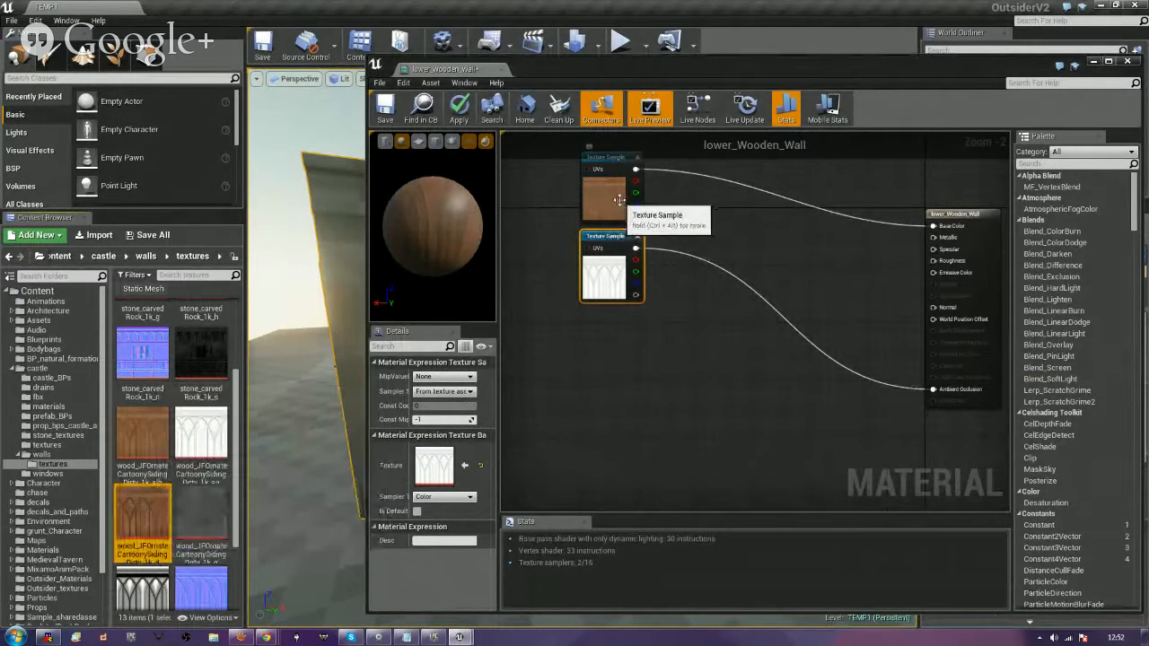
{"action": "left_click", "coordinate": [203, 525]}
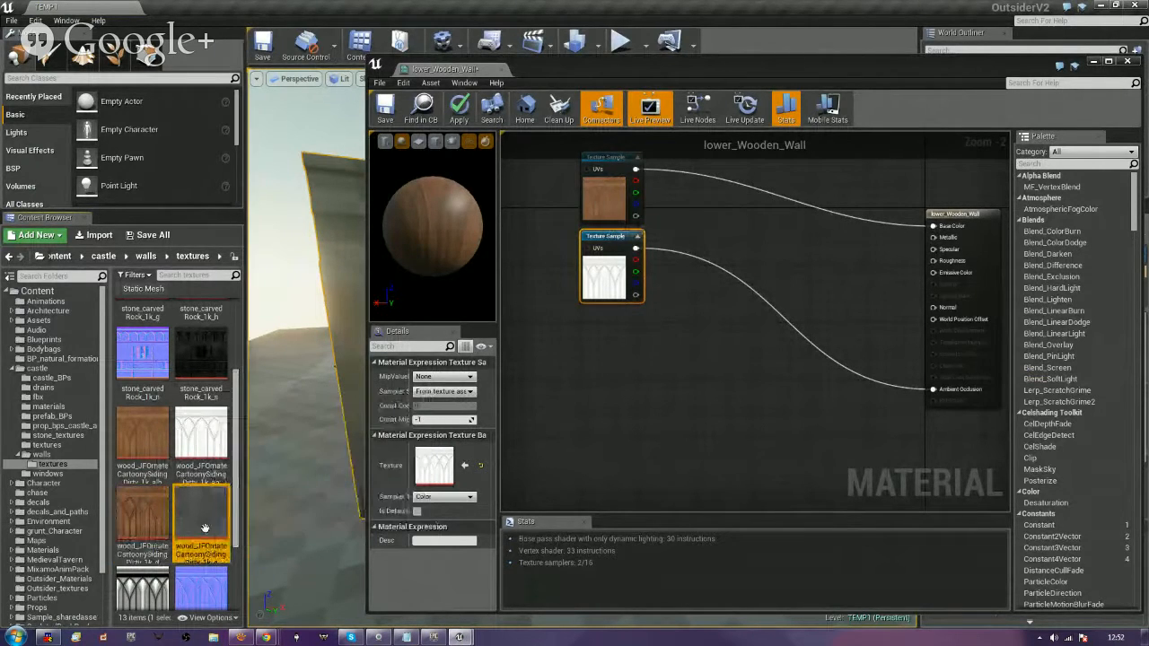
{"action": "left_click_drag", "start_coordinate": [204, 528], "coordinate": [585, 321]}
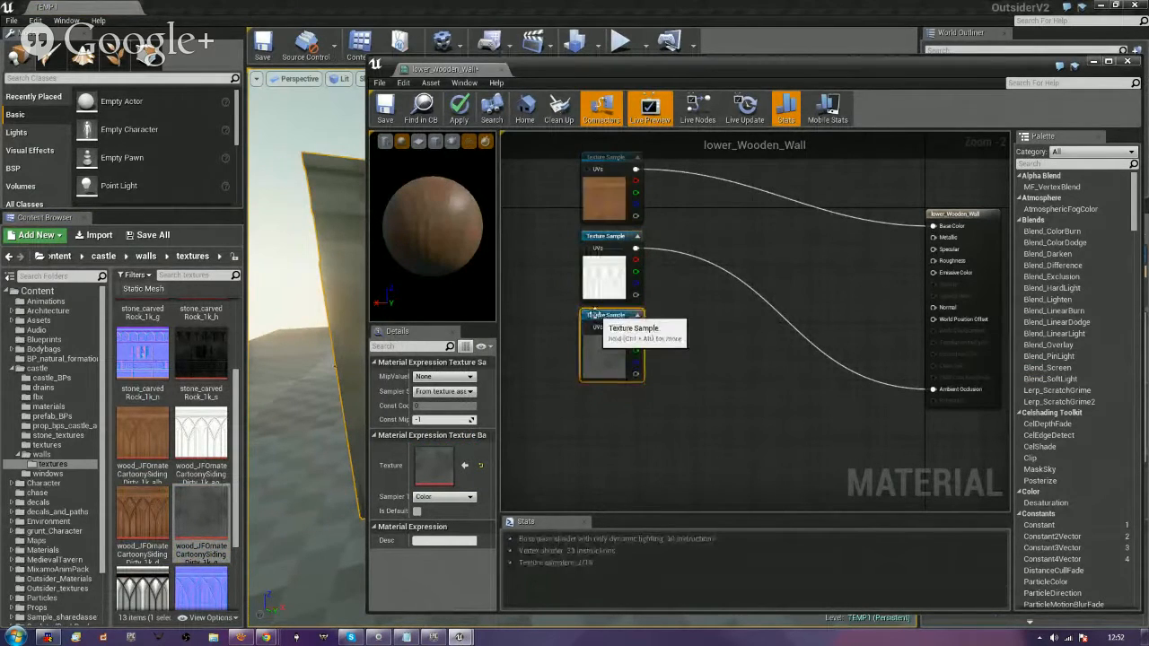
{"action": "left_click_drag", "start_coordinate": [635, 327], "coordinate": [935, 250]}
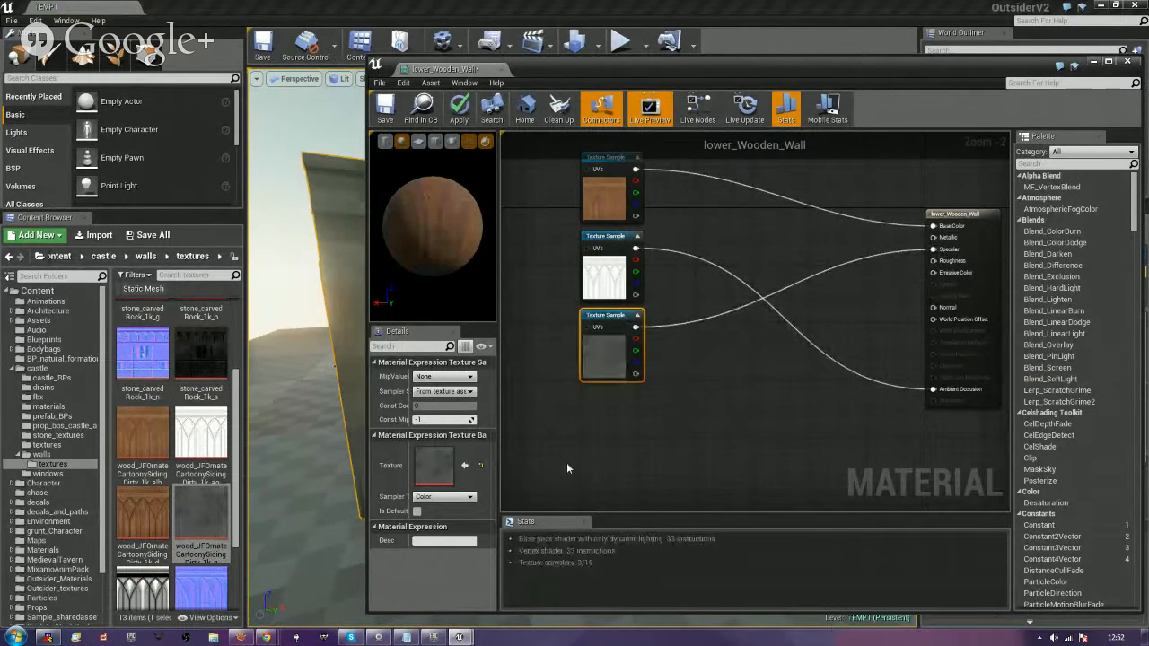
{"action": "right_click_drag", "start_coordinate": [567, 467], "coordinate": [556, 437]}
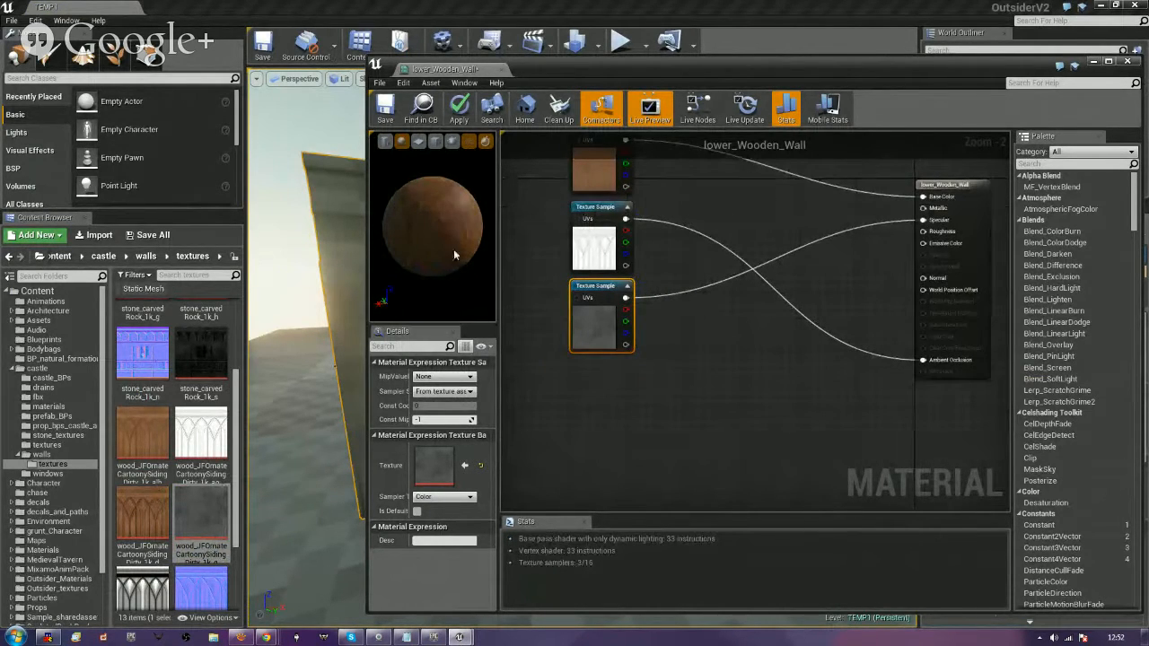
{"action": "scroll", "coordinate": [202, 540], "scroll_direction": "down", "scroll_amount": 1}
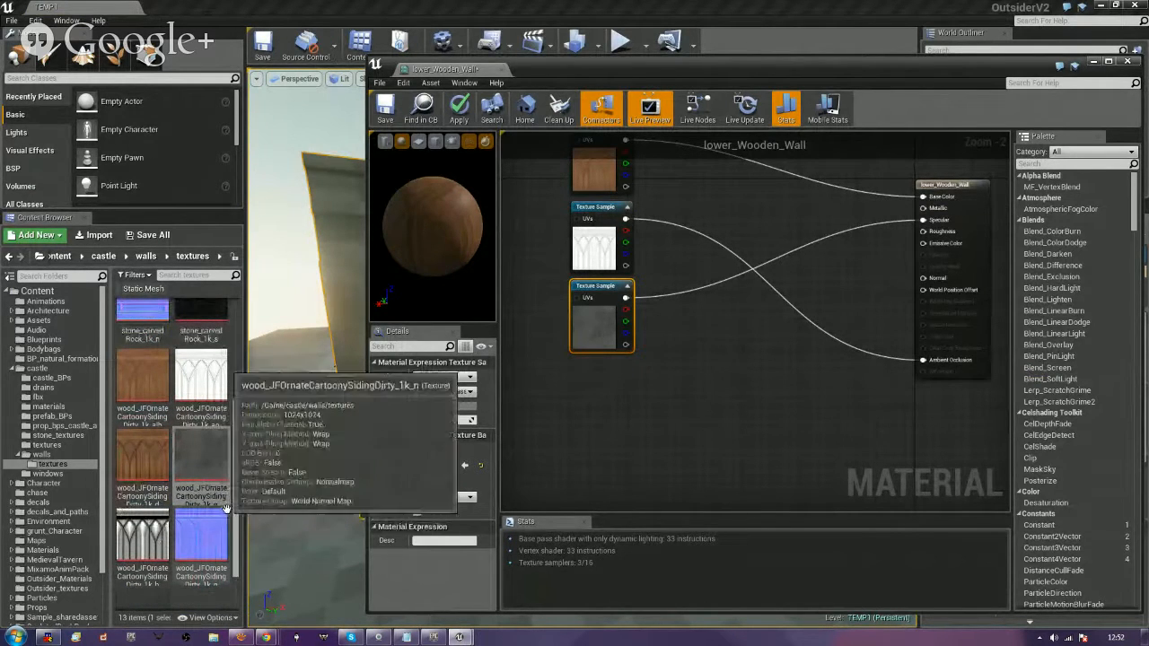
{"action": "scroll", "coordinate": [223, 543], "scroll_direction": "down", "scroll_amount": 1}
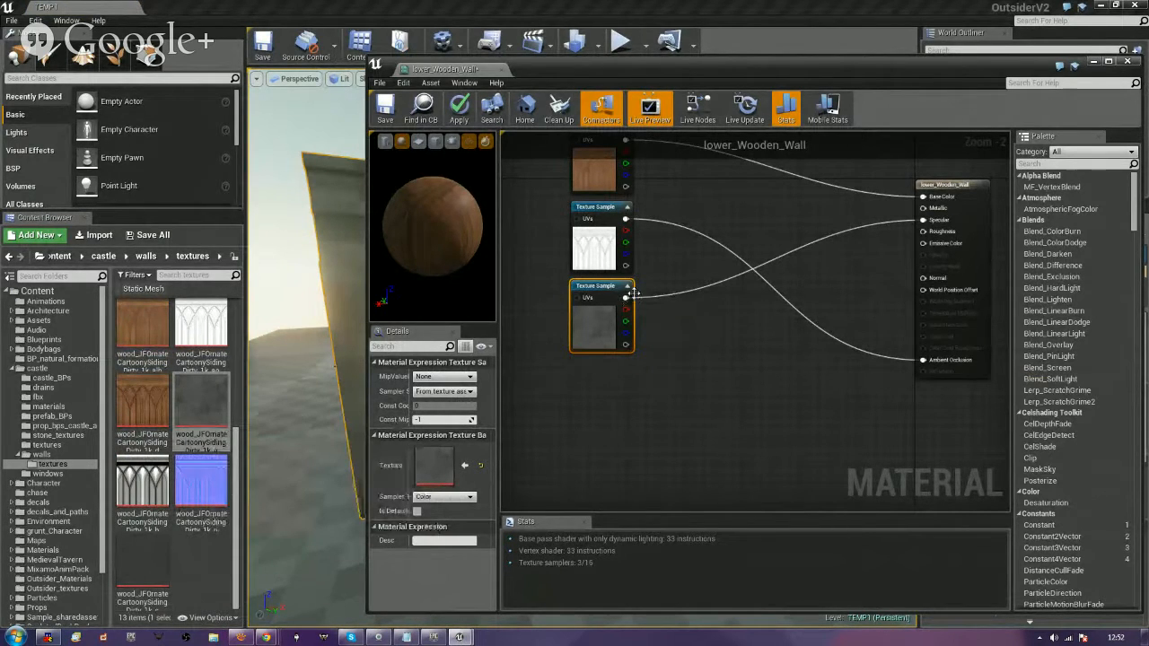
{"action": "left_click_drag", "start_coordinate": [632, 294], "coordinate": [922, 232]}
Add the wood siding _s map below the gloss sample and connect it to Specular.
{"action": "left_click_drag", "start_coordinate": [143, 563], "coordinate": [444, 464]}
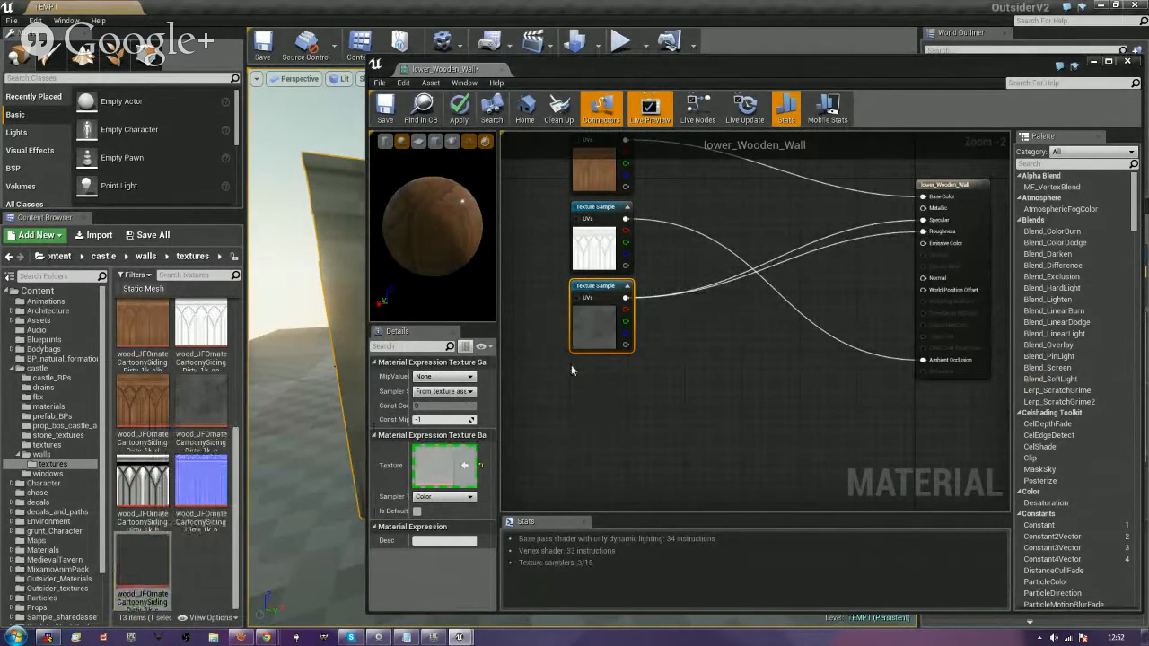
{"action": "left_click", "coordinate": [570, 364]}
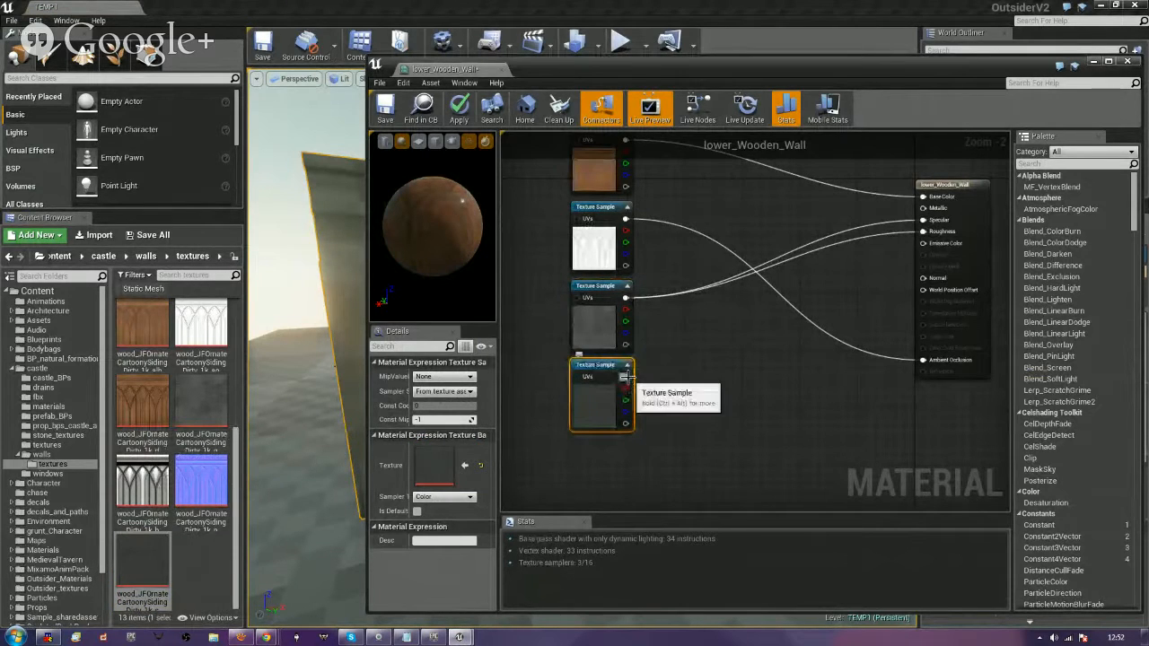
{"action": "left_click_drag", "start_coordinate": [625, 377], "coordinate": [922, 219]}
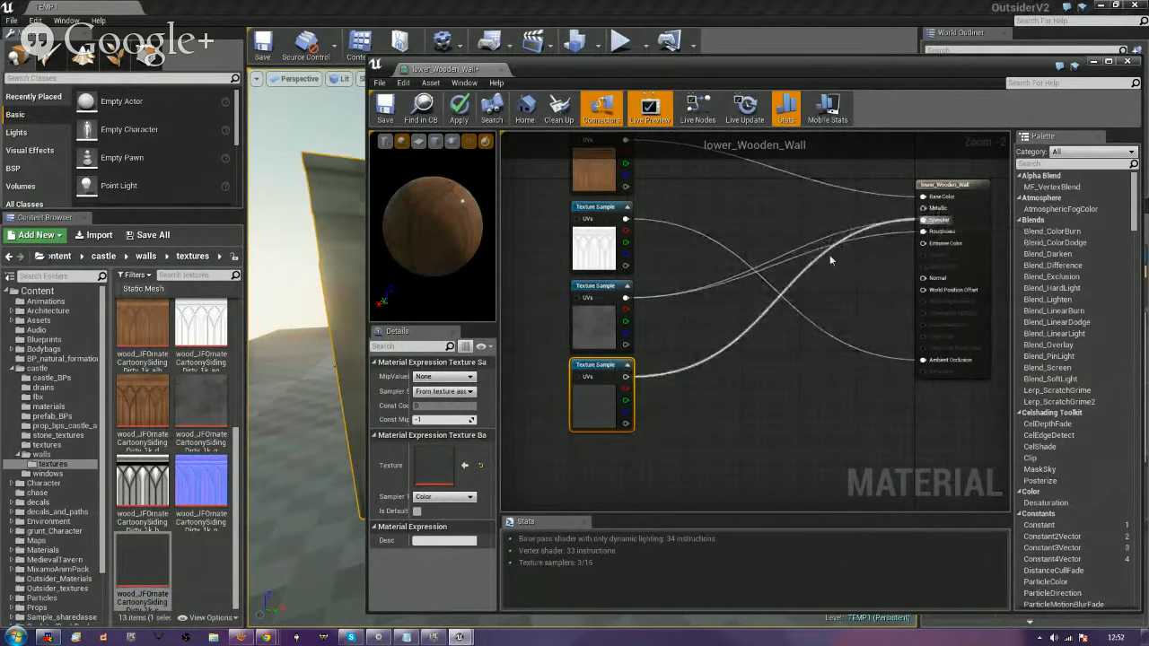
Try connecting the wood gloss sample to Metallic, check it on the preview sphere, and break the Metallic link.
{"action": "left_click_drag", "start_coordinate": [433, 226], "coordinate": [404, 228]}
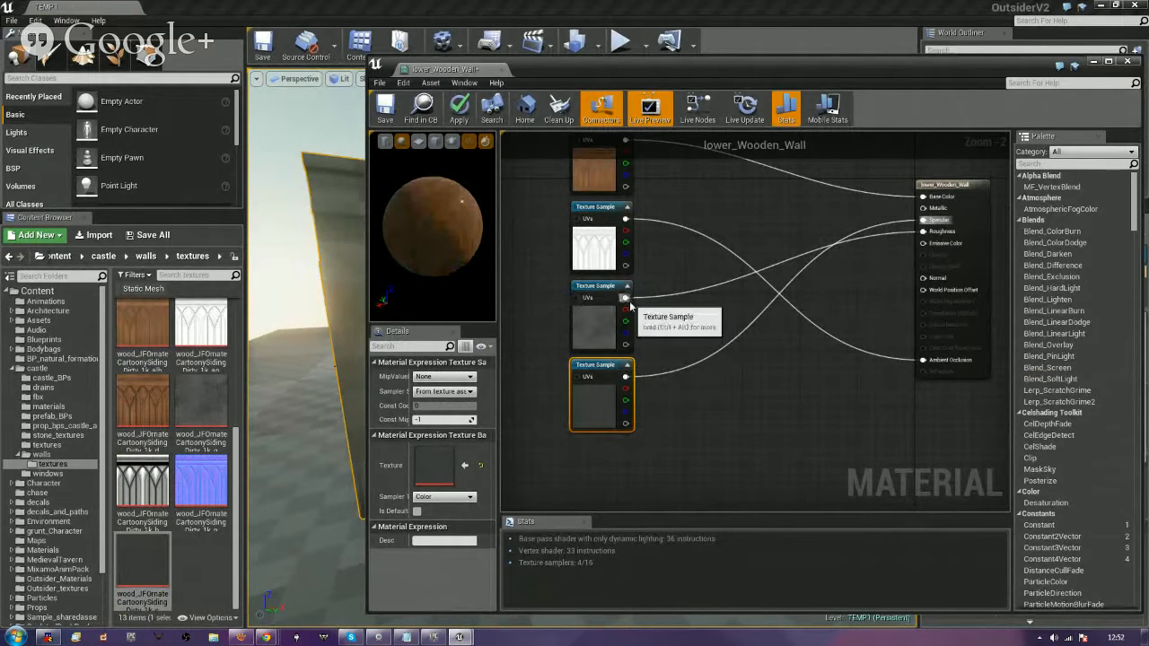
{"action": "left_click_drag", "start_coordinate": [625, 297], "coordinate": [921, 208]}
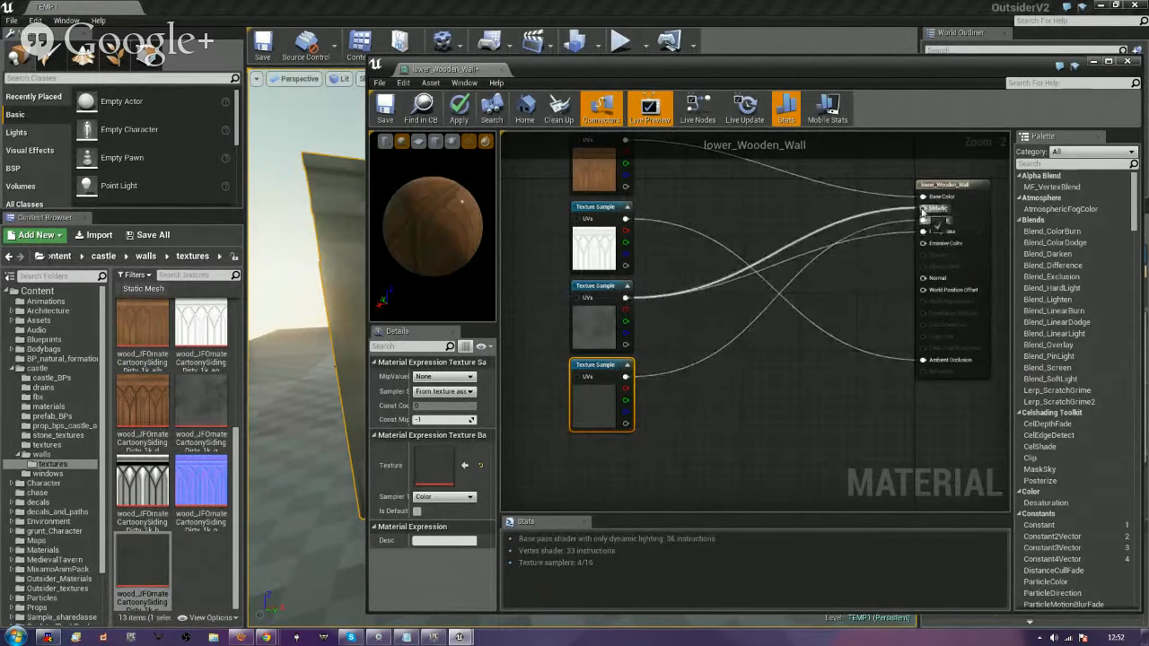
{"action": "left_click_drag", "start_coordinate": [421, 222], "coordinate": [382, 232]}
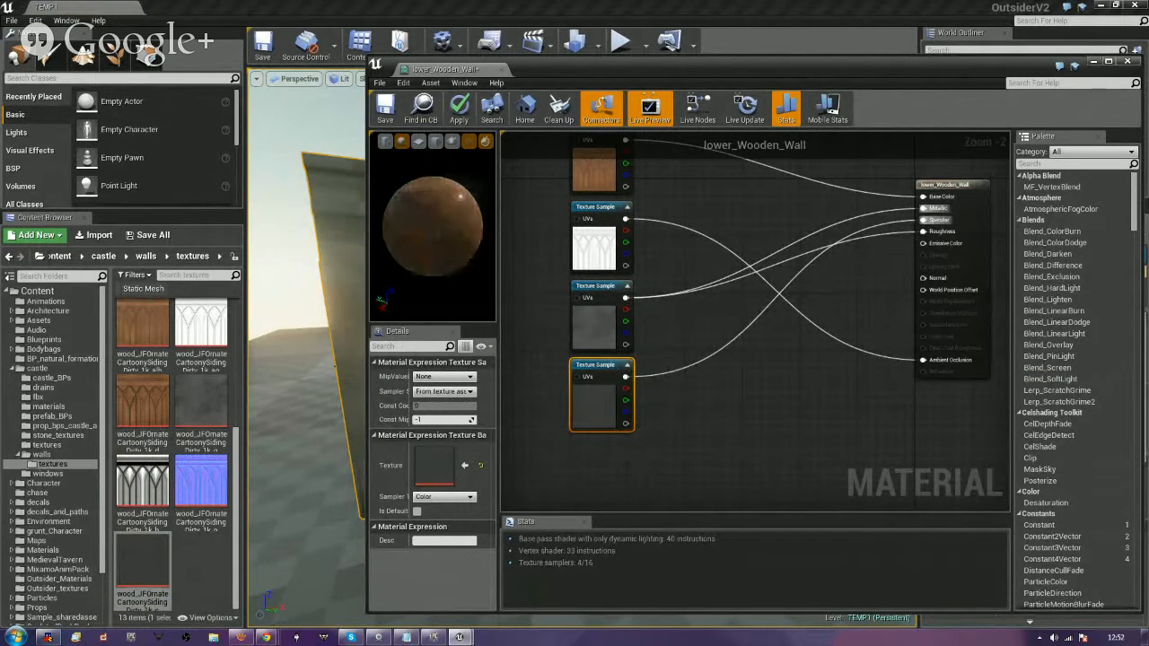
{"action": "right_click", "coordinate": [925, 211]}
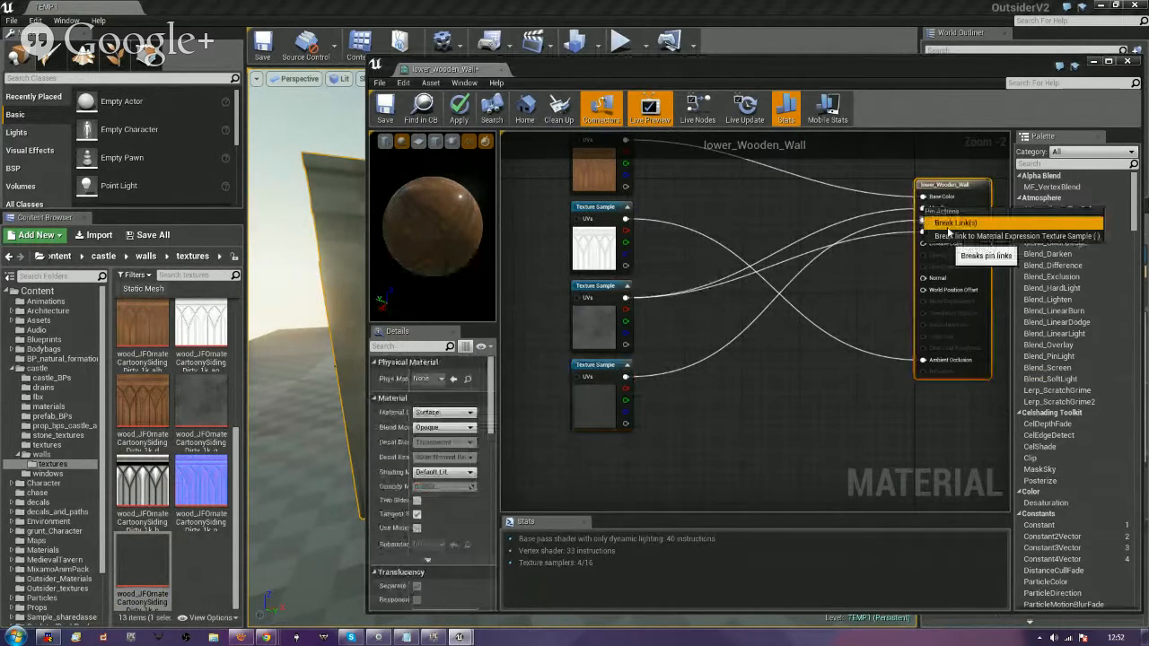
{"action": "left_click", "coordinate": [949, 226]}
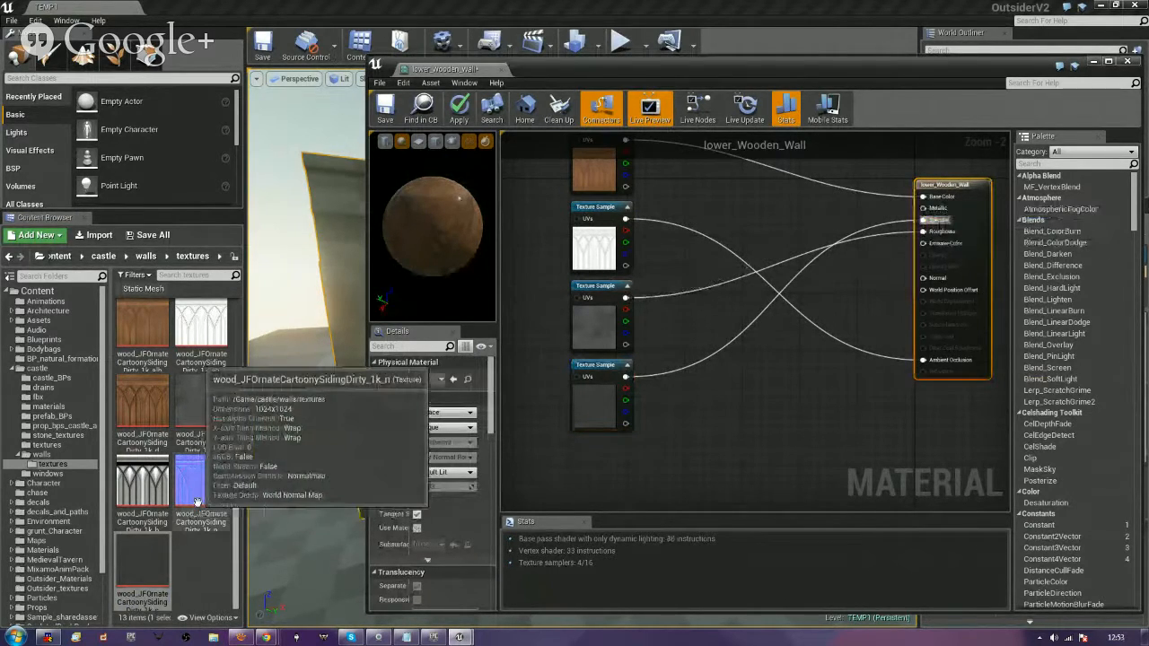
Add the wood siding _n map below the specular sample, connect it to Normal, and save and close the material.
{"action": "left_click_drag", "start_coordinate": [198, 501], "coordinate": [582, 443]}
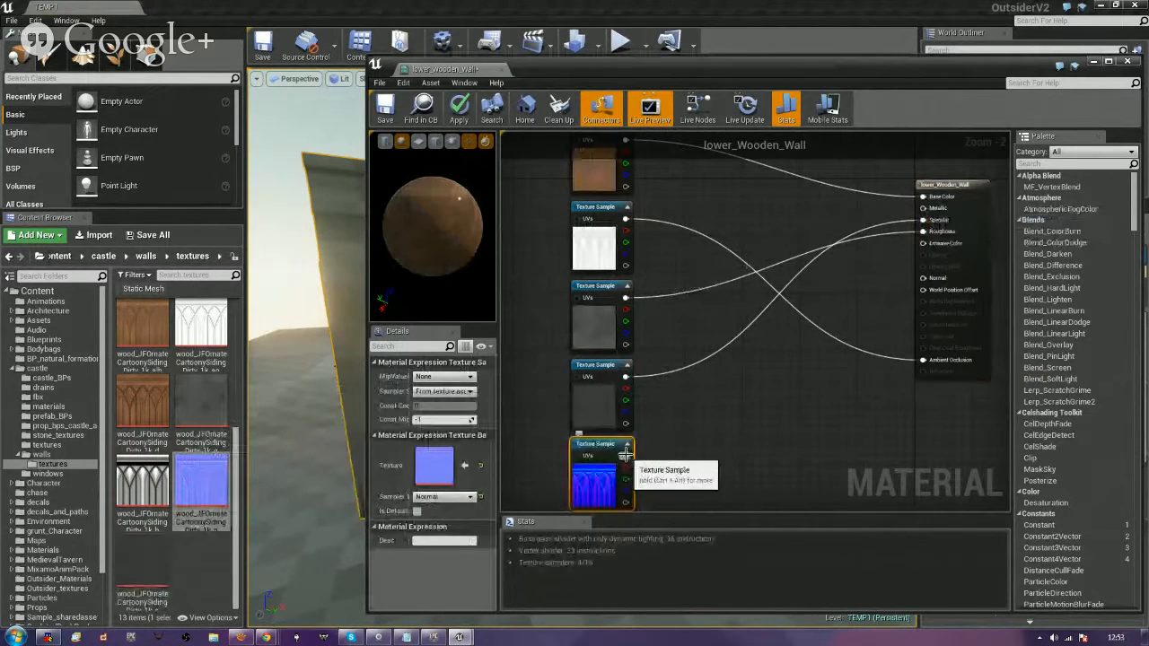
{"action": "left_click_drag", "start_coordinate": [625, 455], "coordinate": [929, 285]}
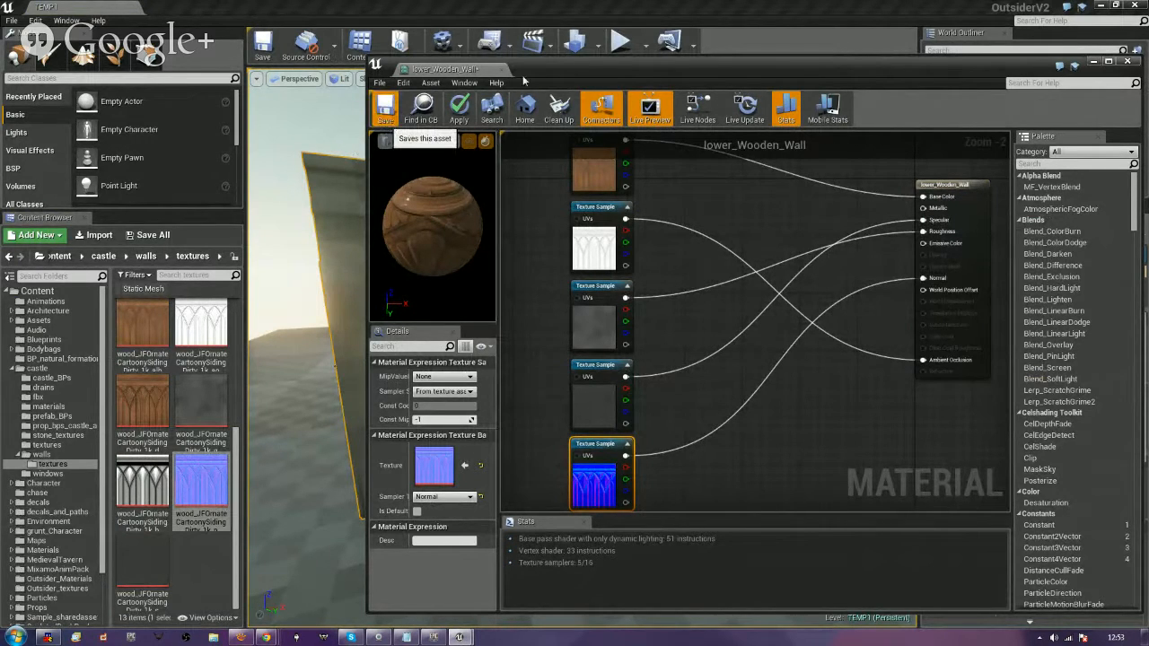
{"action": "key", "text": "ctrl+s"}
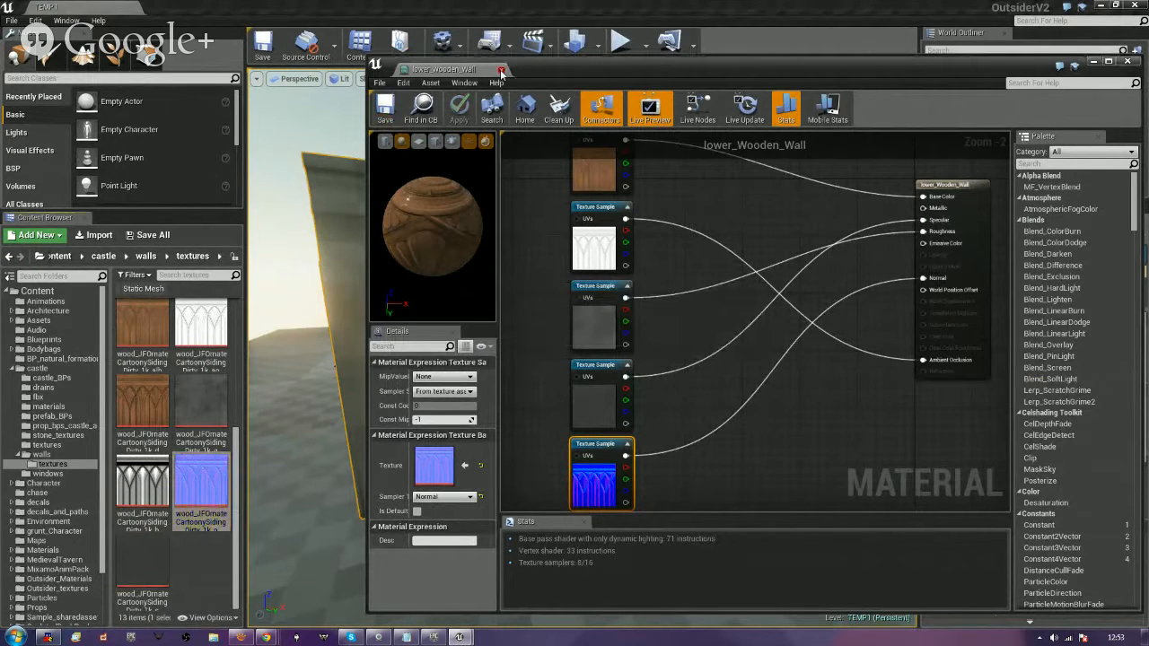
{"action": "left_click", "coordinate": [502, 70]}
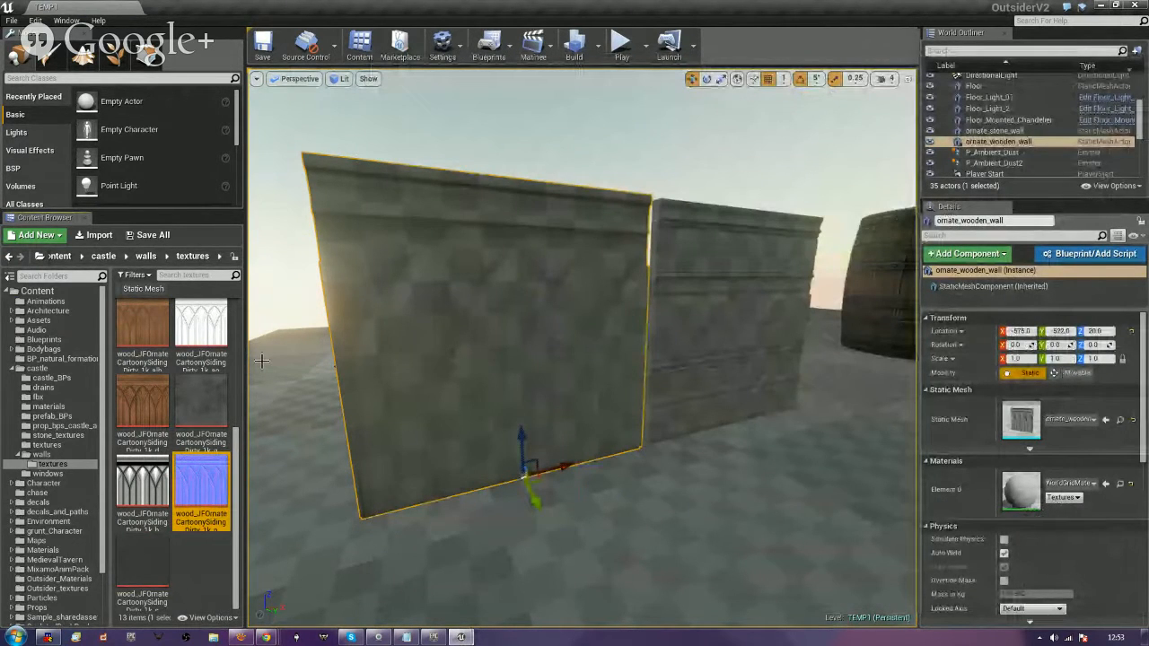
Assign the lower_Wooden_Wall material to Element 0 of the selected ornate_wooden_wall and deselect the wall.
{"action": "scroll", "coordinate": [240, 396], "scroll_direction": "up", "scroll_amount": 3}
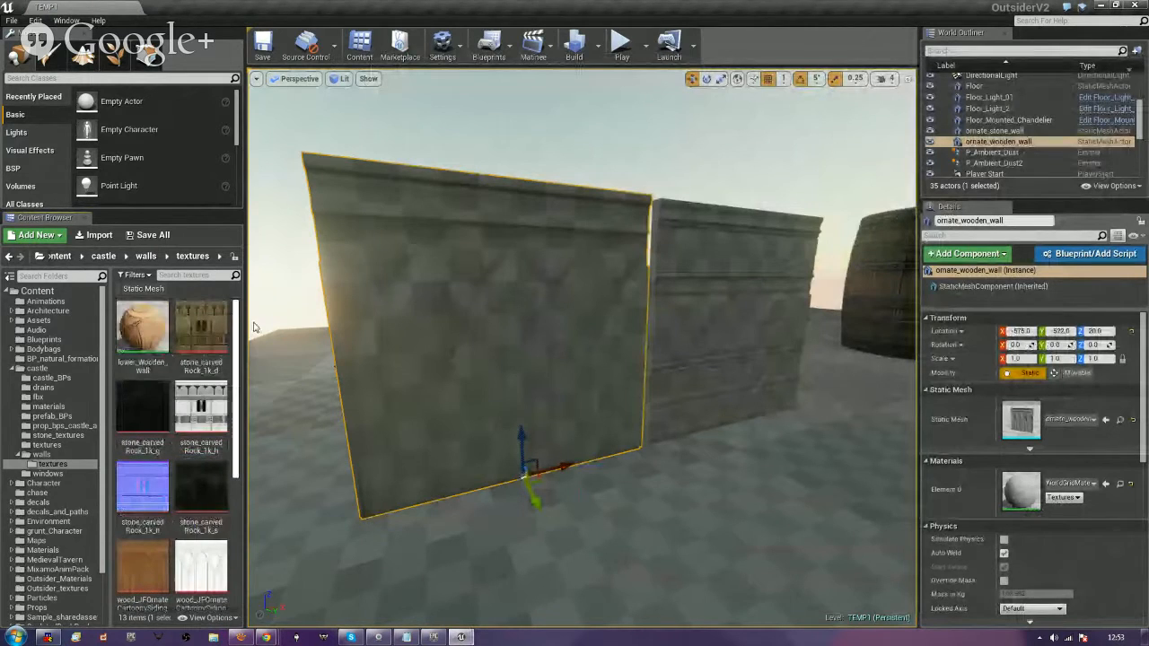
{"action": "left_click", "coordinate": [138, 320]}
{"action": "left_click_drag", "start_coordinate": [137, 319], "coordinate": [1023, 492]}
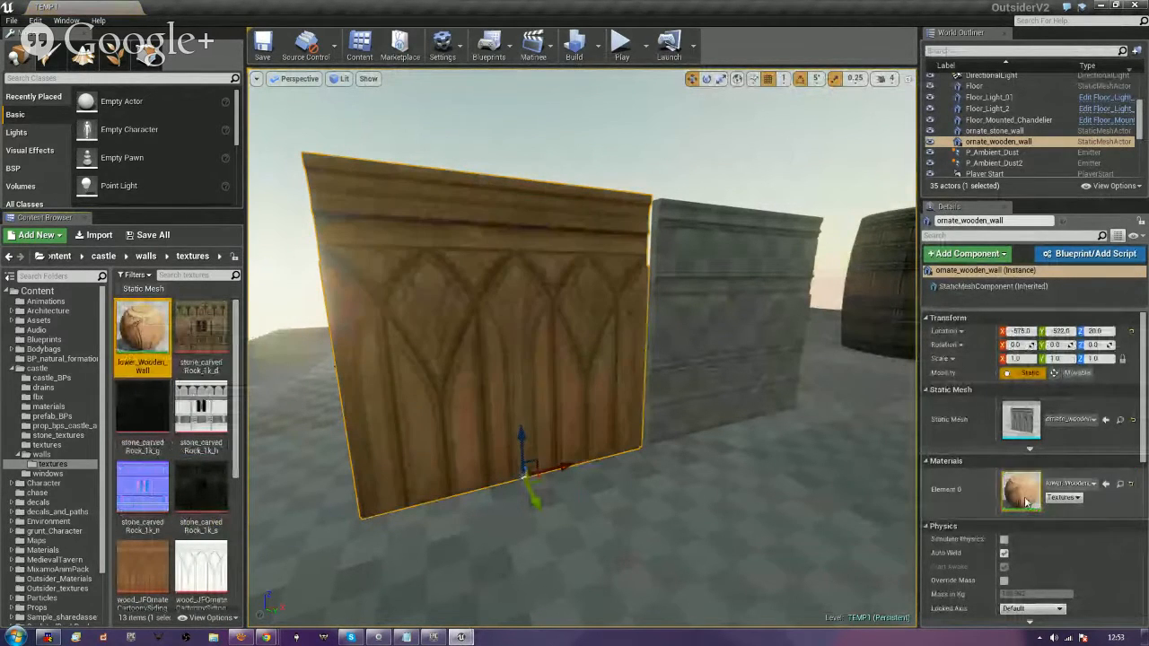
{"action": "left_click", "coordinate": [801, 522]}
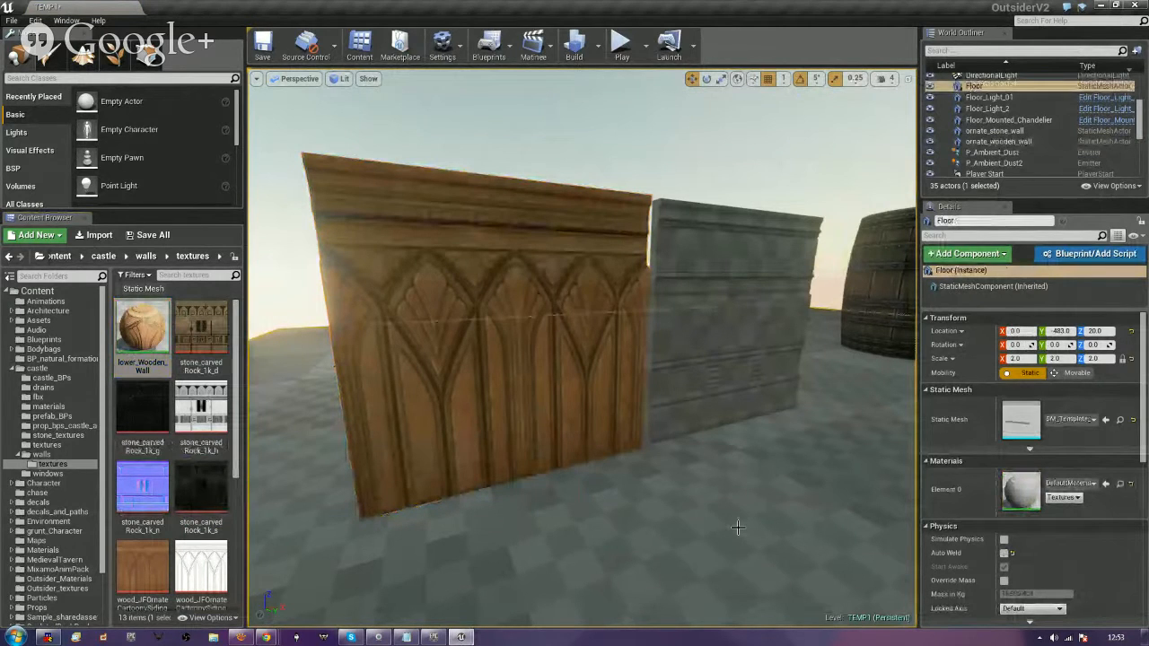
Examine the textured wooden wall and the neighbouring stone wall up close in the viewport.
{"action": "key", "text": "a"}
{"action": "right_click_drag", "start_coordinate": [648, 509], "coordinate": [709, 504]}
{"action": "key", "text": "d"}
{"action": "key", "text": "a"}
{"action": "key", "text": "w"}
{"action": "key", "text": "a"}
{"action": "key", "text": "d"}
{"action": "key", "text": "d"}
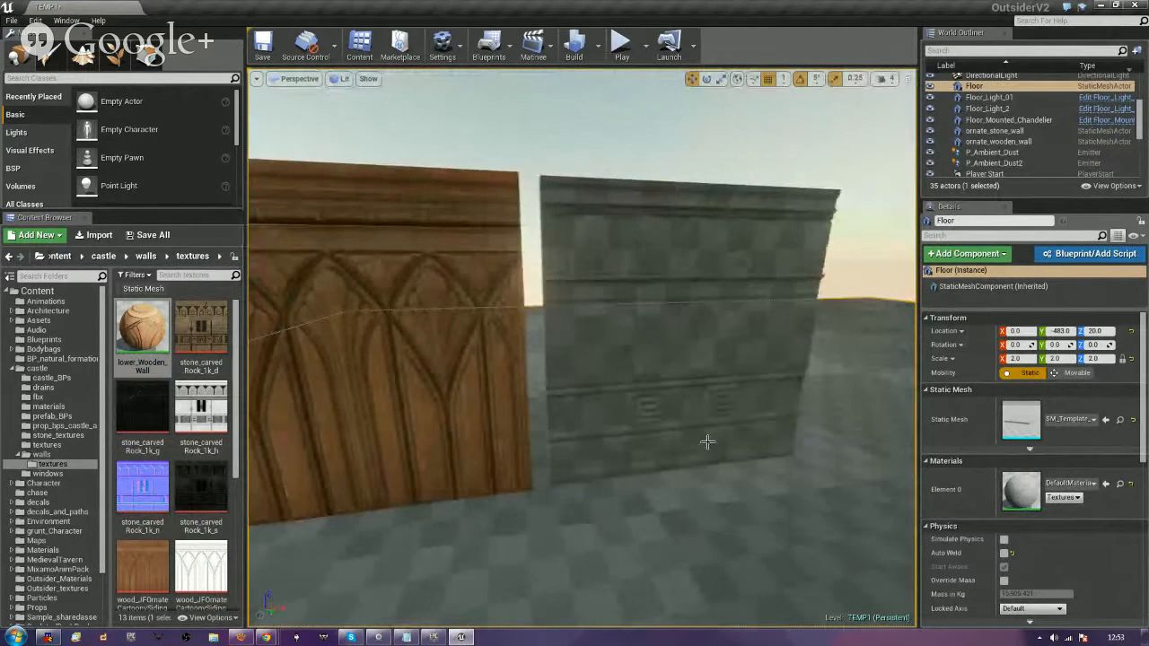
Select the ornate stone wall and create a new material named upper_stone_wall in the walls textures folder.
{"action": "left_click", "coordinate": [722, 411]}
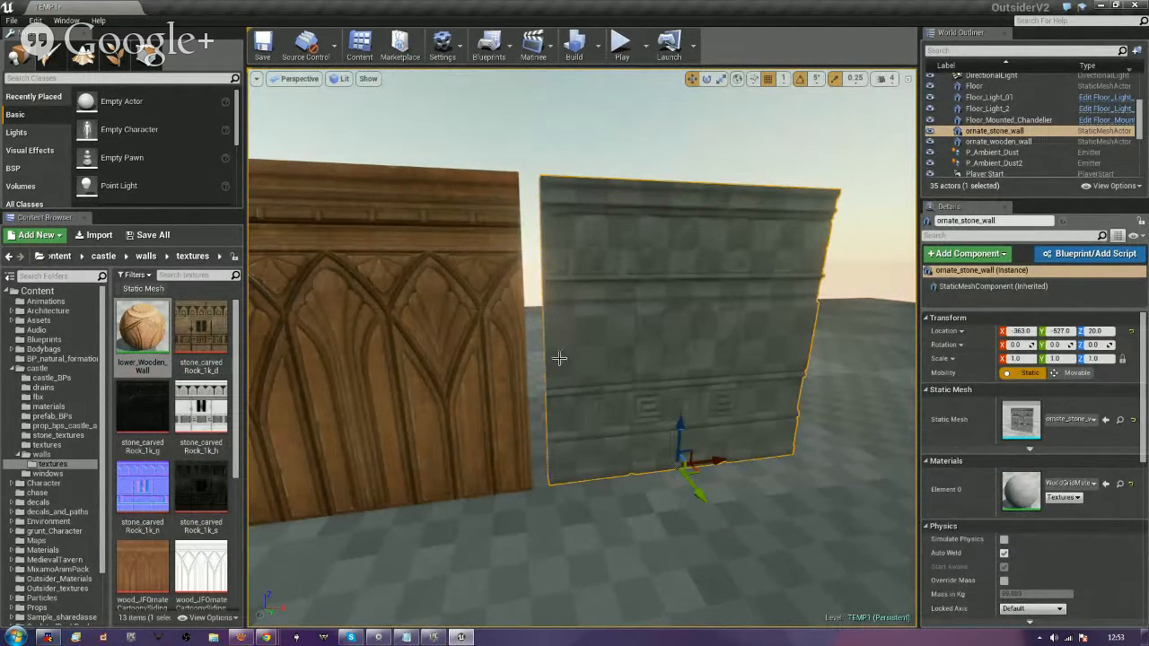
{"action": "left_click", "coordinate": [96, 234]}
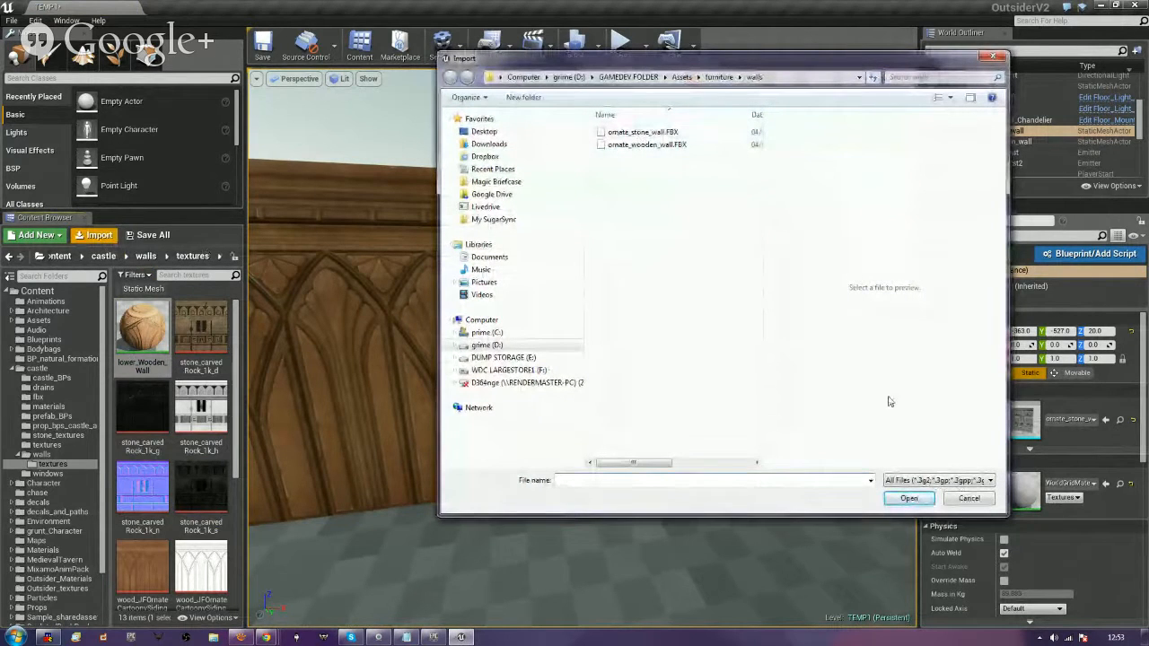
{"action": "left_click", "coordinate": [969, 499]}
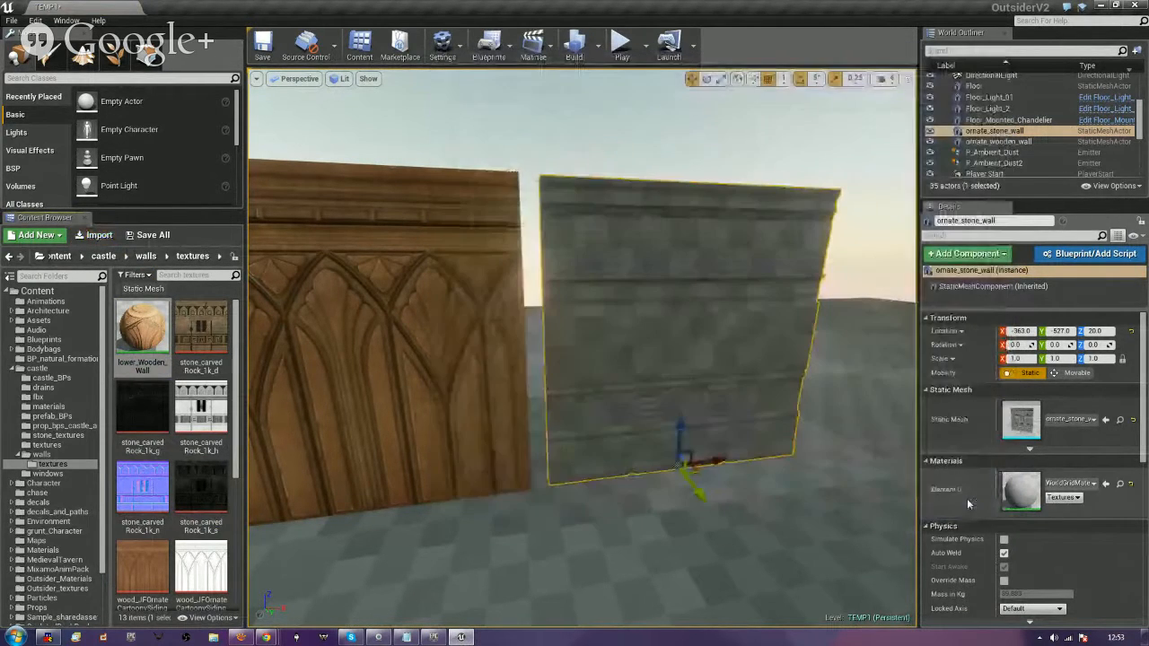
{"action": "left_click", "coordinate": [43, 236]}
{"action": "left_click", "coordinate": [43, 236]}
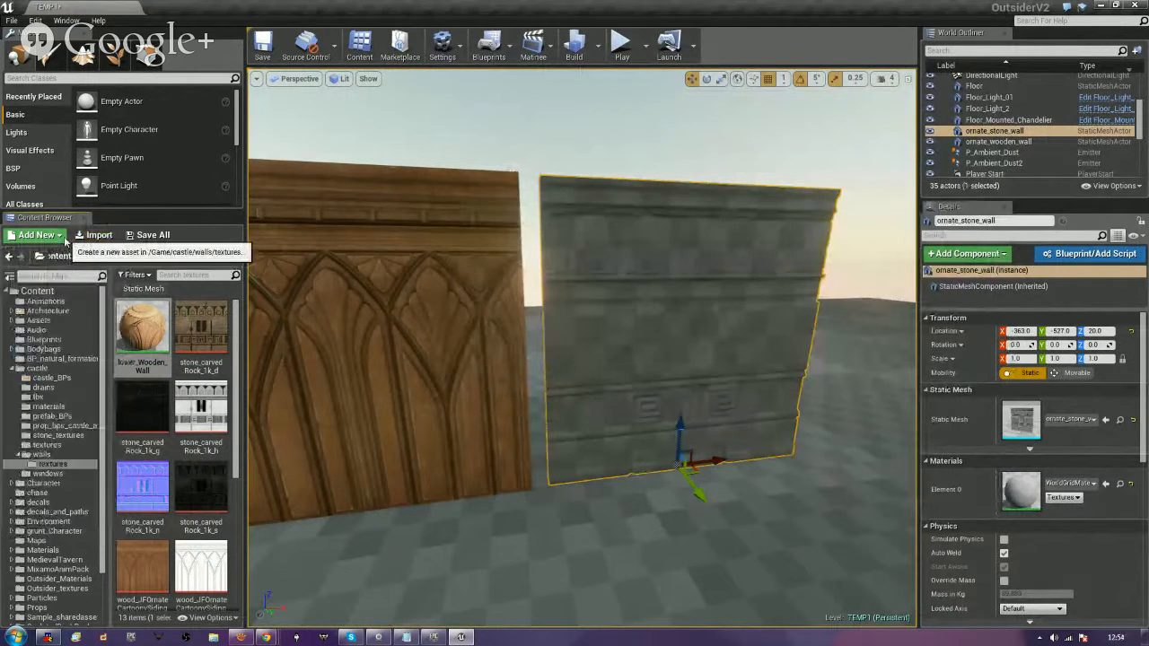
{"action": "left_click", "coordinate": [37, 235]}
{"action": "left_click", "coordinate": [37, 235]}
{"action": "left_click", "coordinate": [38, 235]}
{"action": "left_click", "coordinate": [55, 394]}
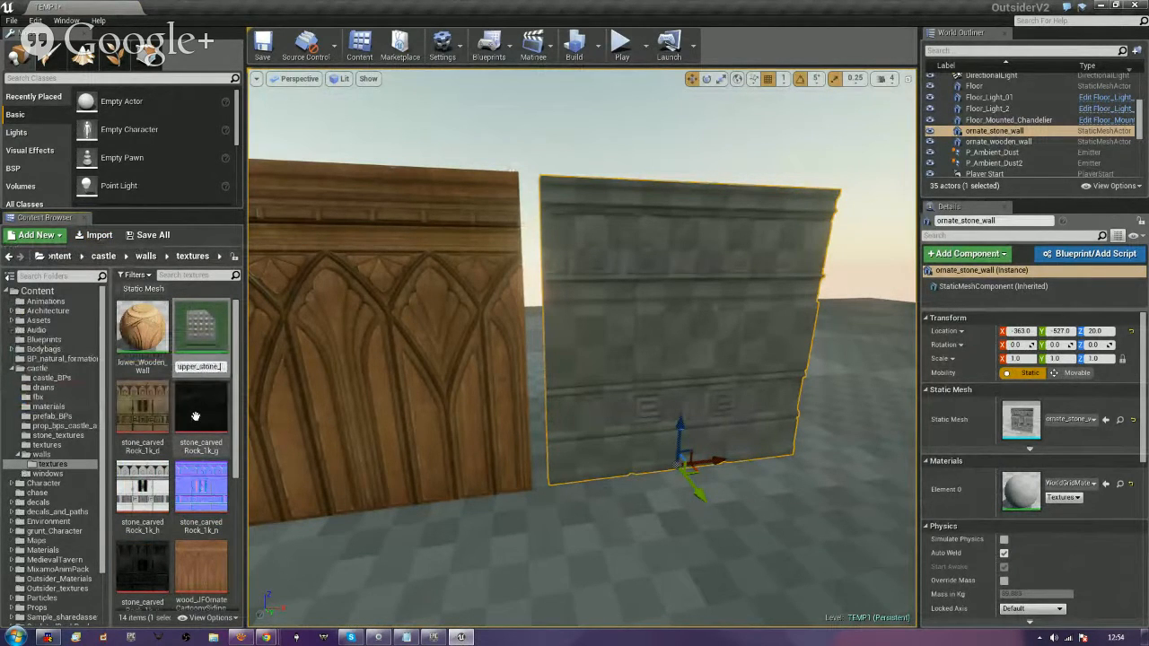
{"action": "key", "text": "Return"}
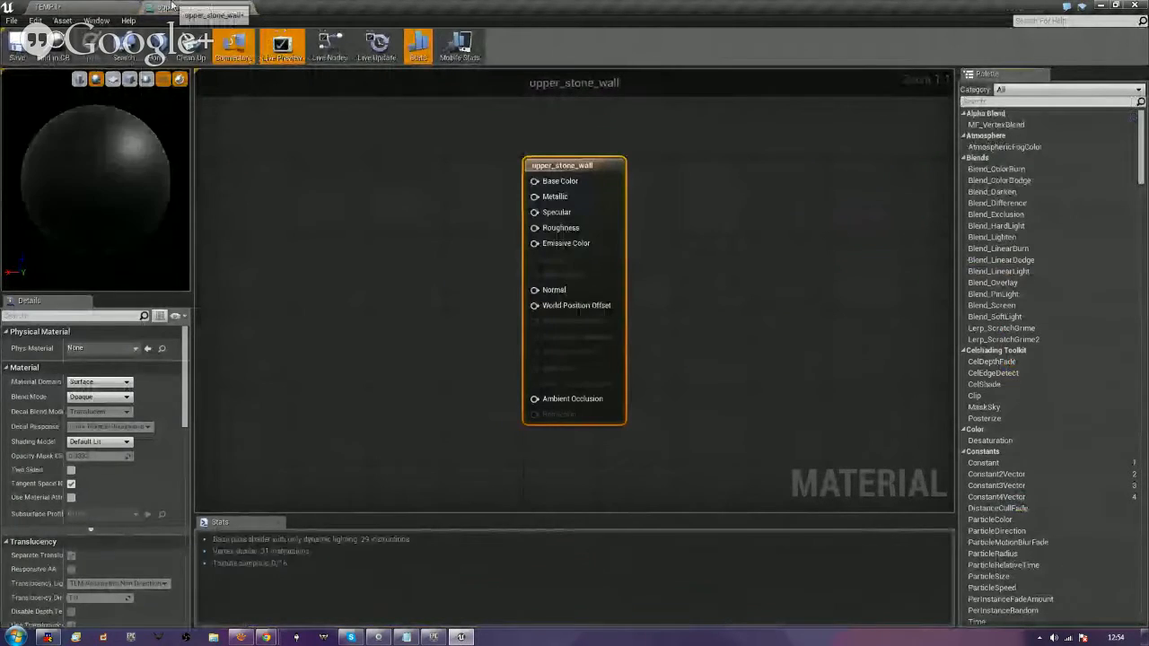
Float the upper_stone_wall material editor in an enlarged window beside the content browser, with graph space before the material's inputs.
{"action": "left_click_drag", "start_coordinate": [190, 8], "coordinate": [312, 58]}
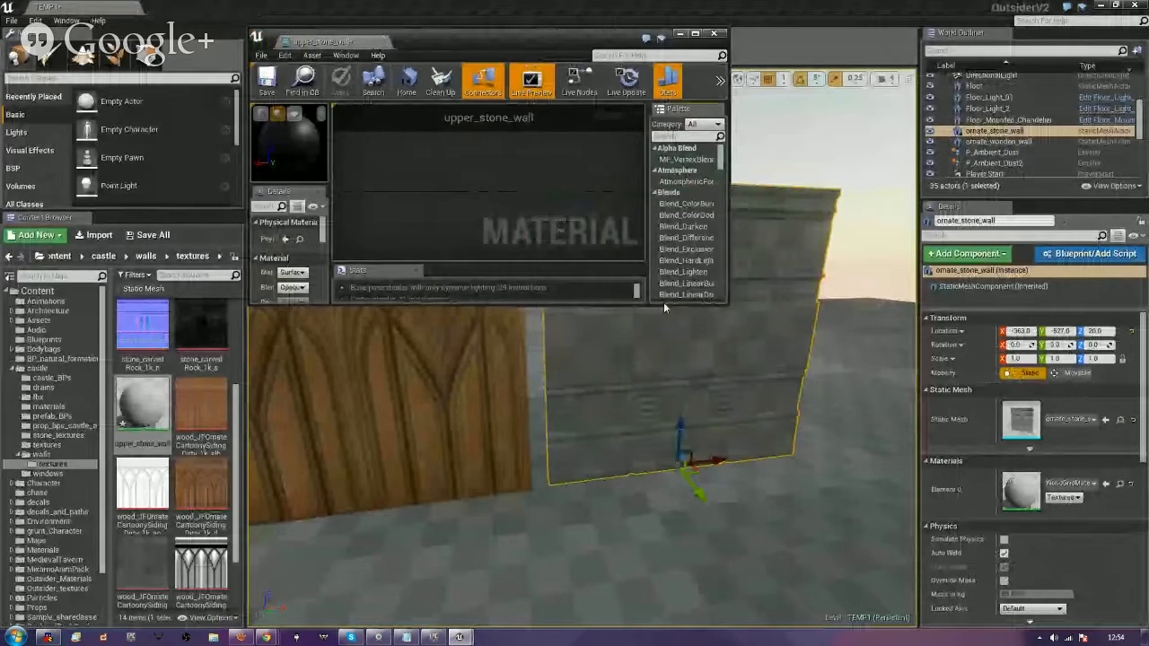
{"action": "left_click_drag", "start_coordinate": [728, 310], "coordinate": [1122, 625]}
{"action": "right_click_drag", "start_coordinate": [550, 341], "coordinate": [693, 363]}
{"action": "scroll", "coordinate": [689, 360], "scroll_direction": "down", "scroll_amount": 1}
Add the stone_carvedRock_1k_d map to the material graph as a texture sample and connect it to Base Color.
{"action": "left_click", "coordinate": [202, 408]}
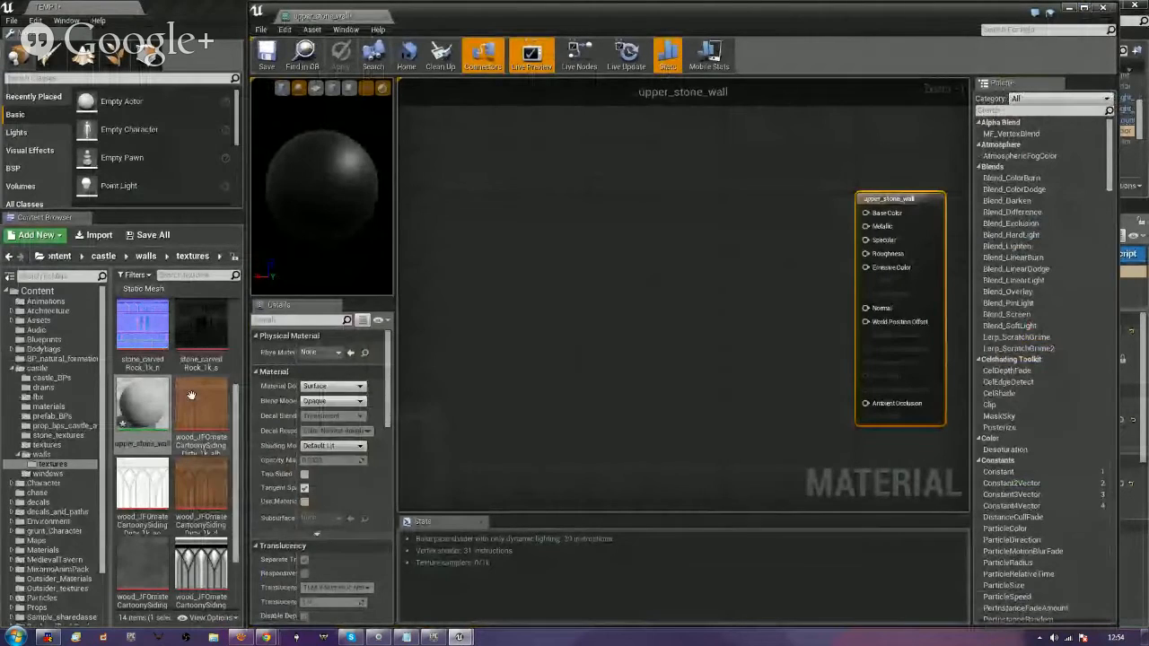
{"action": "scroll", "coordinate": [191, 395], "scroll_direction": "up", "scroll_amount": 1}
{"action": "scroll", "coordinate": [191, 394], "scroll_direction": "up", "scroll_amount": 2}
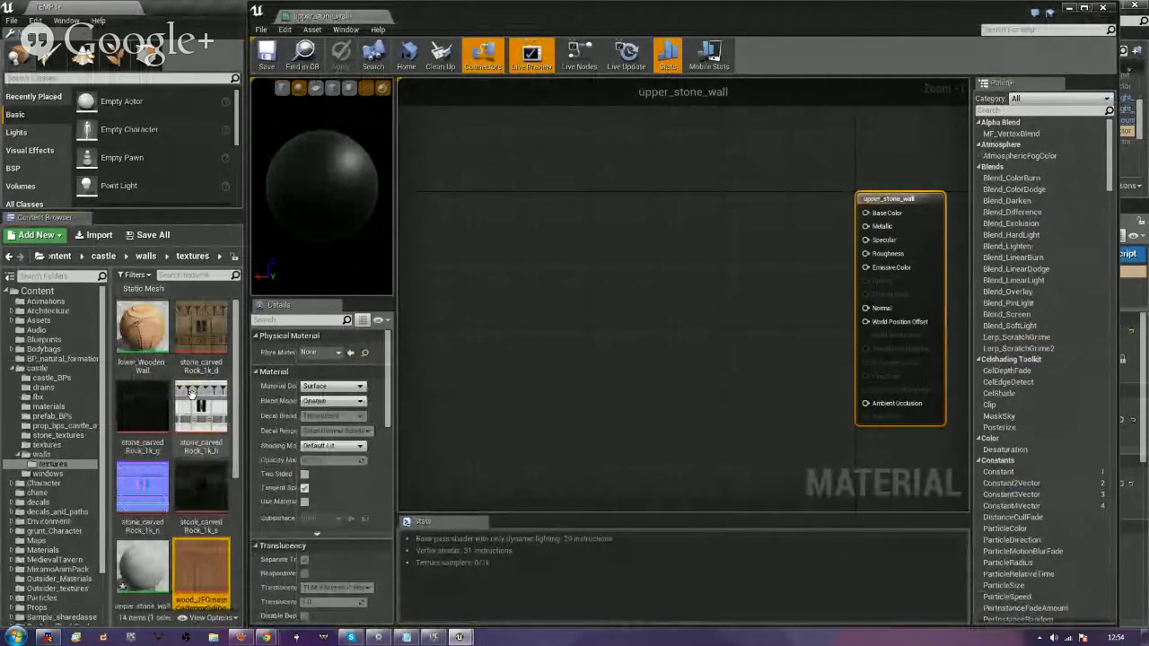
{"action": "left_click_drag", "start_coordinate": [201, 337], "coordinate": [456, 129]}
{"action": "left_click_drag", "start_coordinate": [518, 148], "coordinate": [865, 212]}
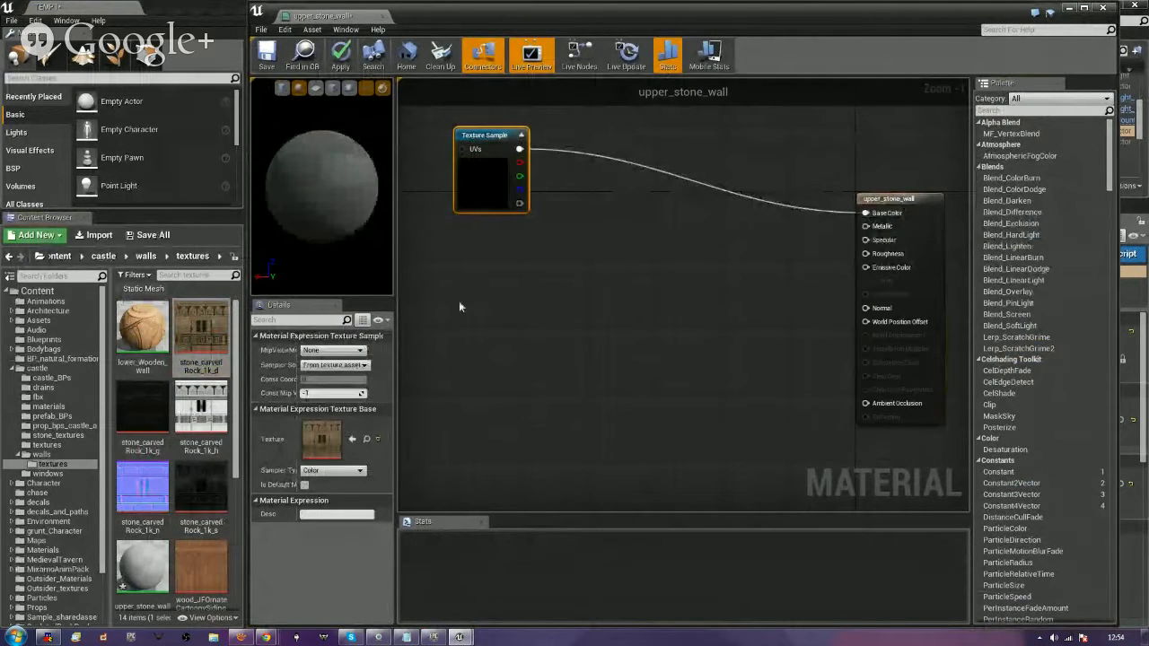
Add the carved rock _g and _n maps below the diffuse sample and connect them to Roughness and Normal respectively.
{"action": "left_click_drag", "start_coordinate": [148, 413], "coordinate": [456, 223]}
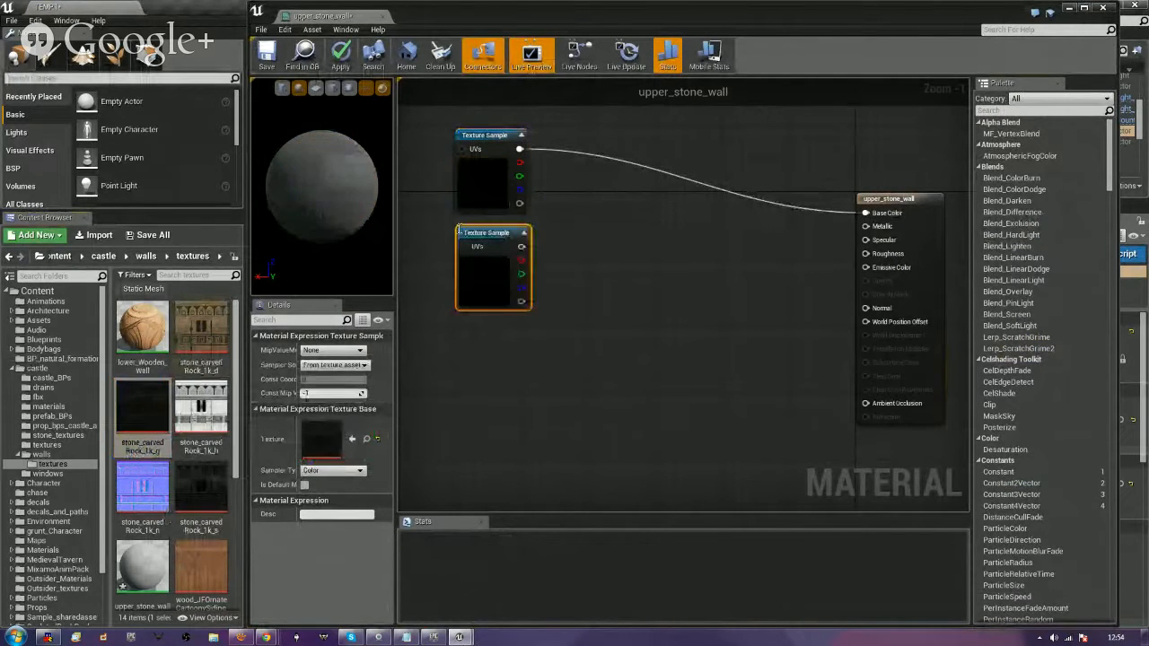
{"action": "left_click_drag", "start_coordinate": [518, 238], "coordinate": [865, 259]}
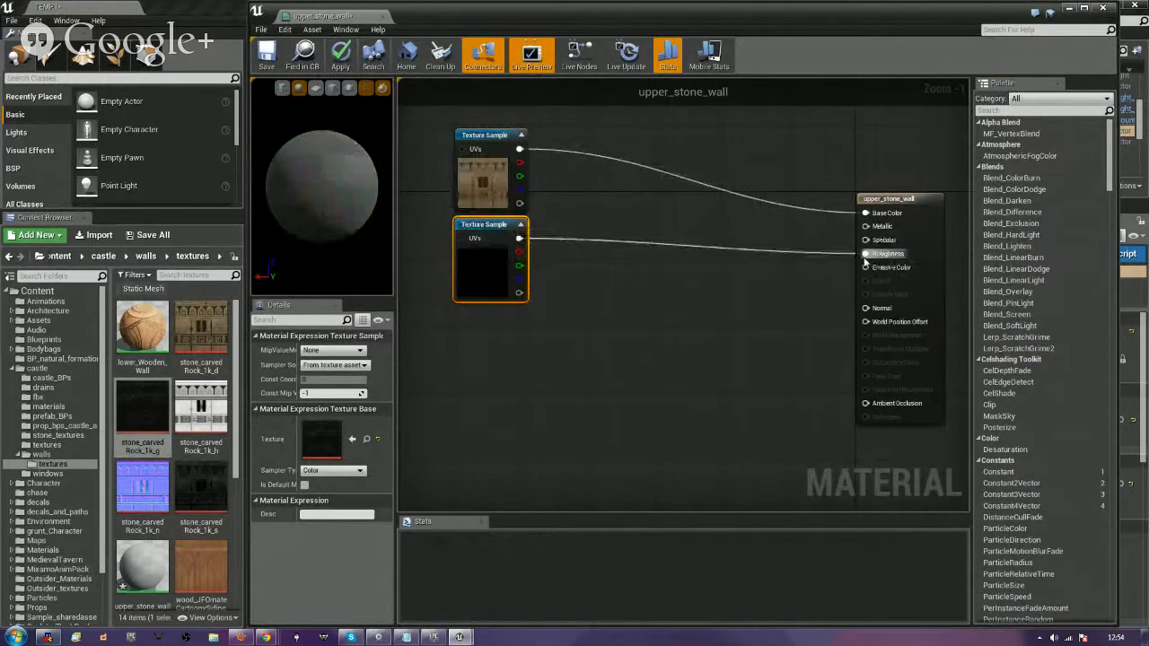
{"action": "left_click_drag", "start_coordinate": [144, 489], "coordinate": [456, 313]}
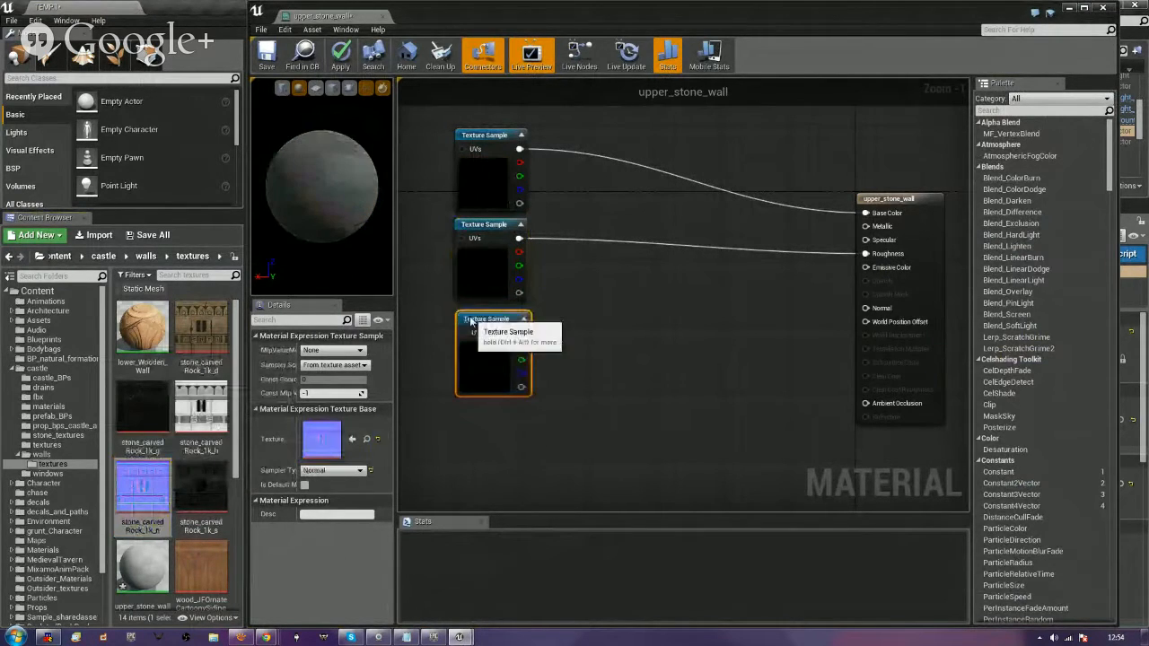
{"action": "left_click_drag", "start_coordinate": [521, 331], "coordinate": [865, 308]}
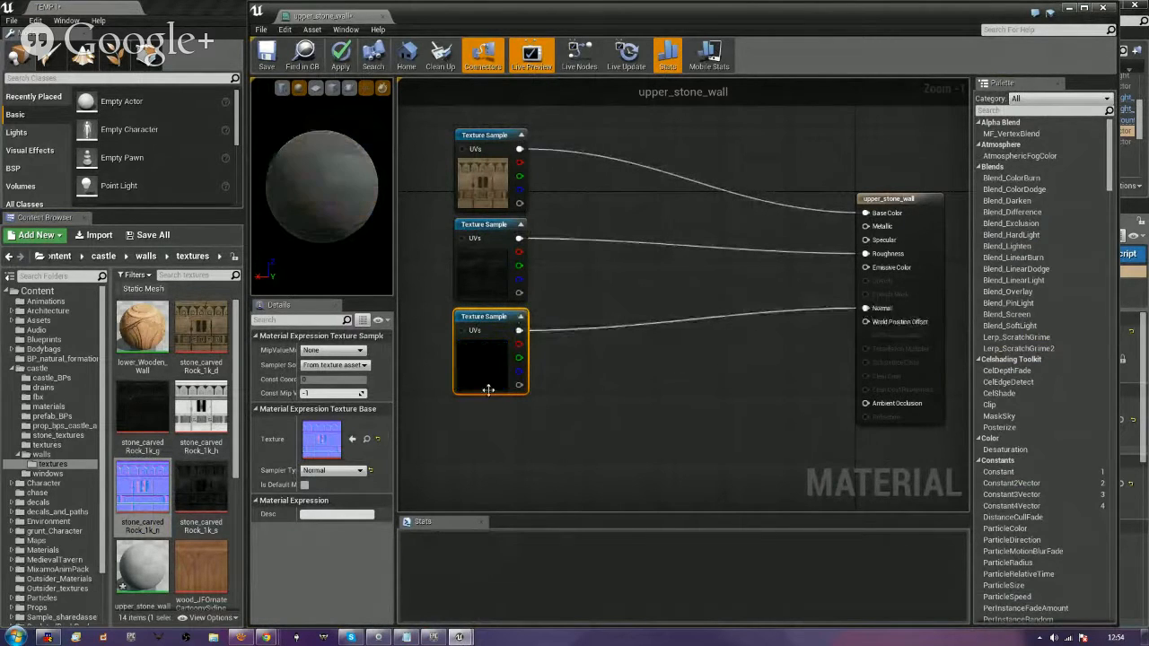
Add the carved rock _s map below the normal sample, connect it to Specular, and save and close the material.
{"action": "left_click_drag", "start_coordinate": [201, 489], "coordinate": [879, 253]}
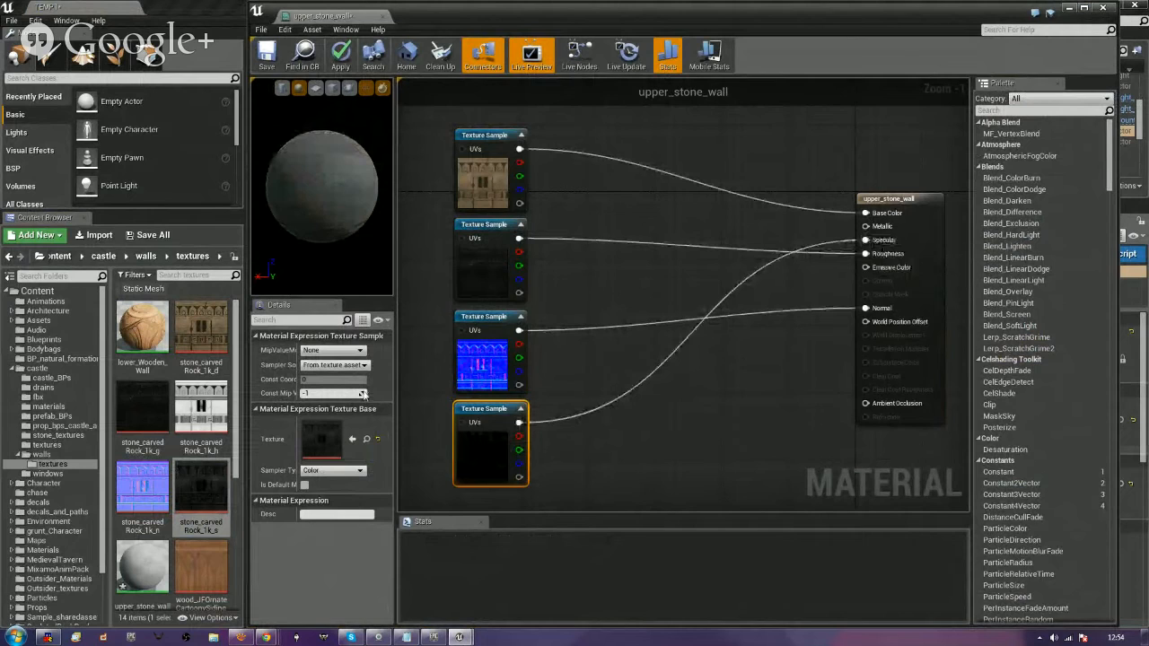
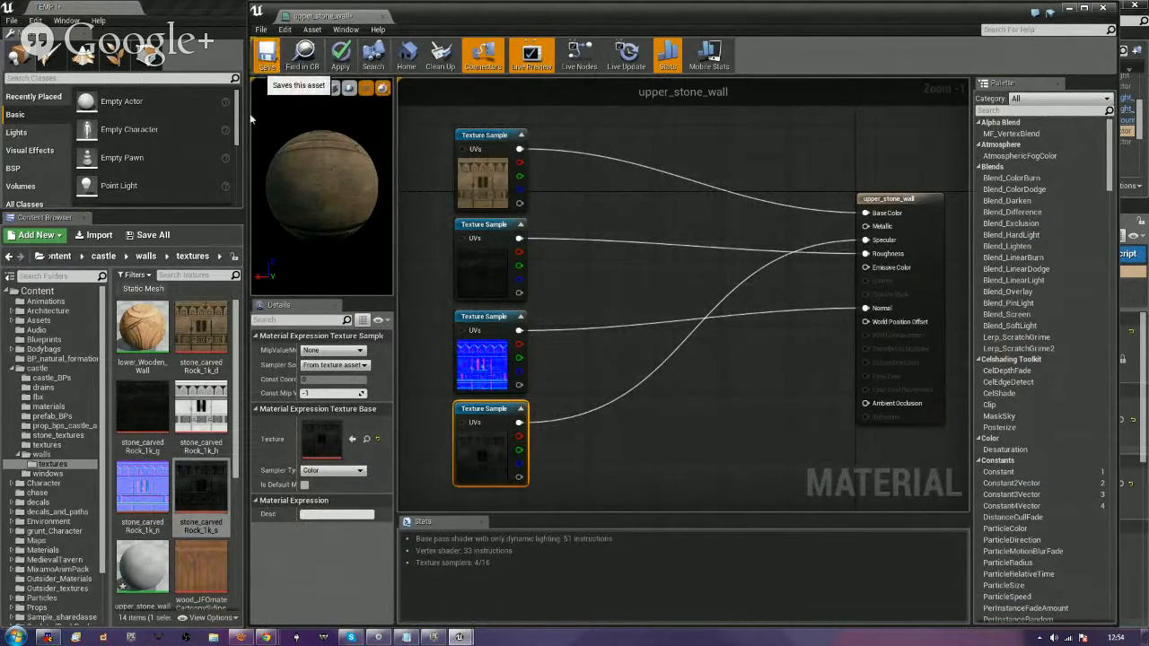
{"action": "left_click", "coordinate": [383, 18]}
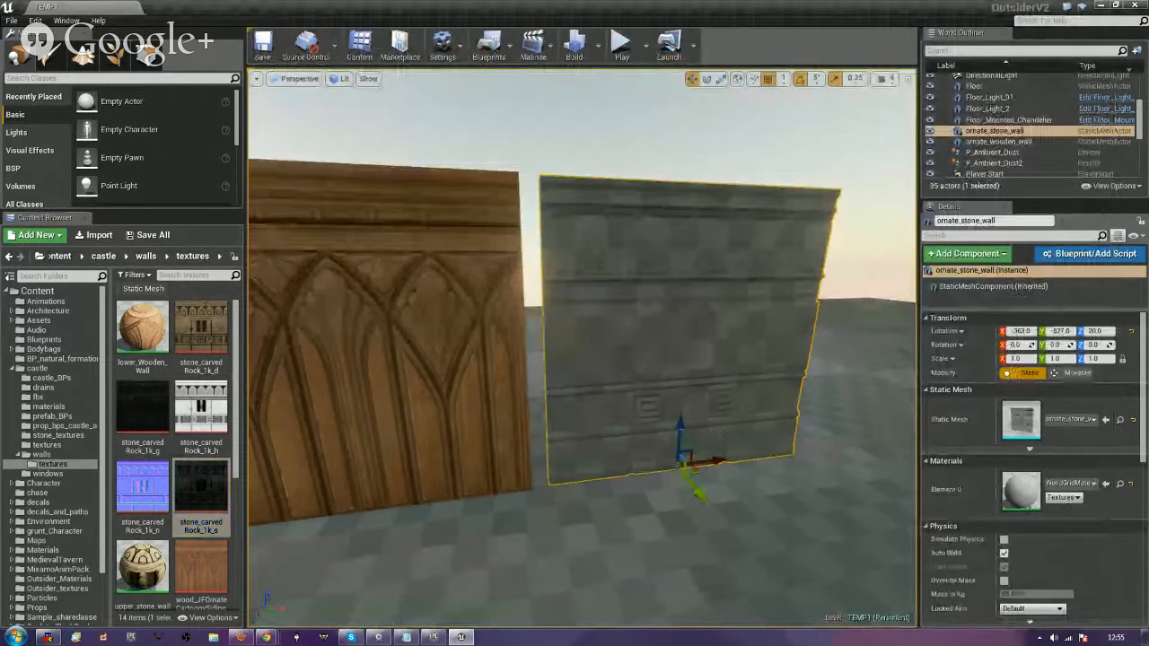
Assign the upper_stone_wall material to Element 0 of the selected ornate_stone_wall and deselect the wall.
{"action": "left_click_drag", "start_coordinate": [131, 597], "coordinate": [1035, 503]}
{"action": "left_click", "coordinate": [787, 519]}
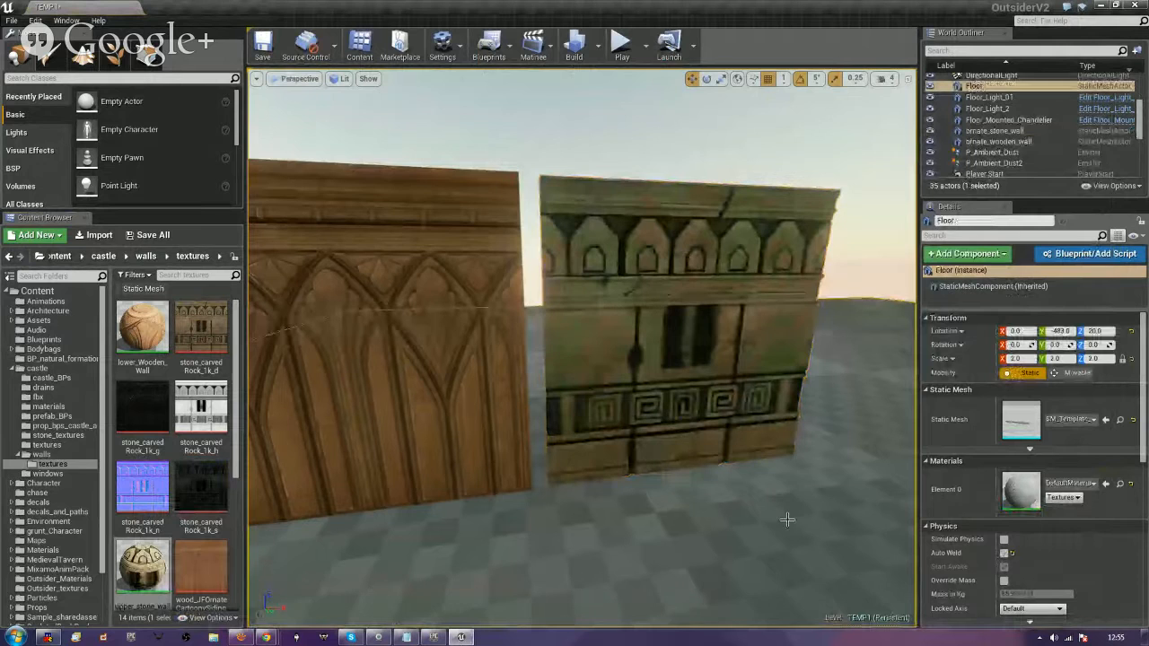
Inspect both textured walls from several angles and start a play session from the floor in front of them.
{"action": "mouse_move", "coordinate": [632, 517]}
{"action": "right_mouse_down"}
{"action": "mouse_move", "coordinate": [668, 516]}
{"action": "mouse_move", "coordinate": [503, 517]}
{"action": "mouse_move", "coordinate": [633, 517]}
{"action": "right_mouse_up"}
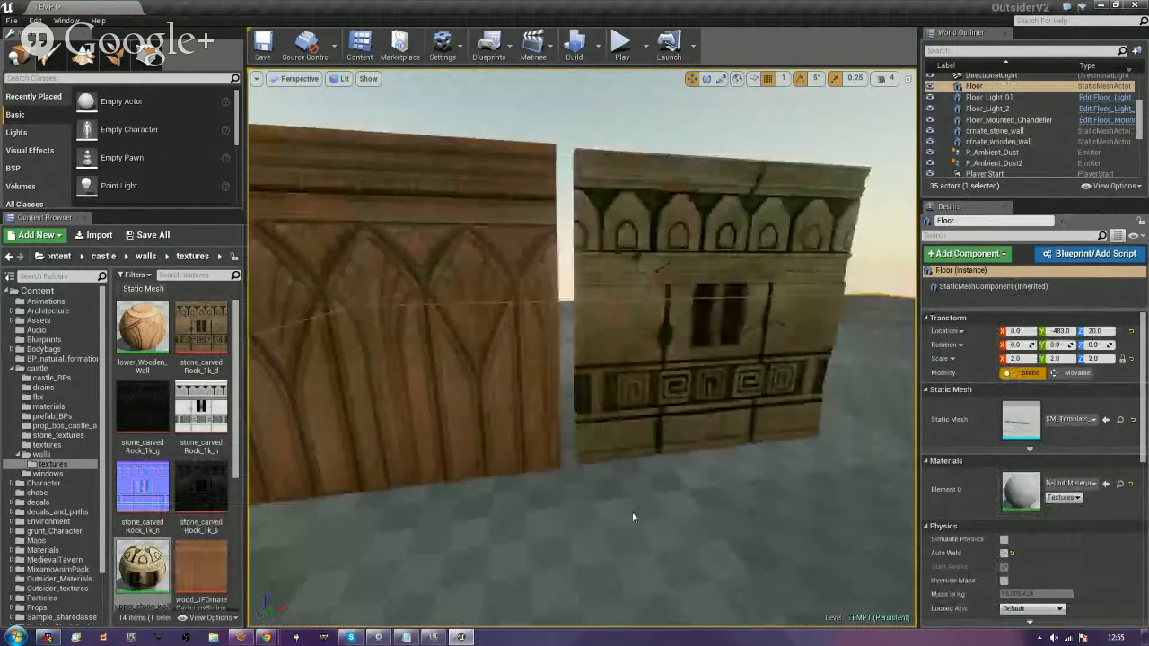
{"action": "mouse_move", "coordinate": [600, 535]}
{"action": "left_mouse_down", "text": "alt"}
{"action": "mouse_move", "coordinate": [785, 536]}
{"action": "mouse_move", "coordinate": [341, 535]}
{"action": "mouse_move", "coordinate": [589, 526]}
{"action": "left_mouse_up", "text": "alt"}
{"action": "mouse_move", "coordinate": [589, 525]}
{"action": "right_mouse_down", "text": "alt"}
{"action": "mouse_move", "coordinate": [590, 602]}
{"action": "mouse_move", "coordinate": [600, 514]}
{"action": "right_mouse_up", "text": "alt"}
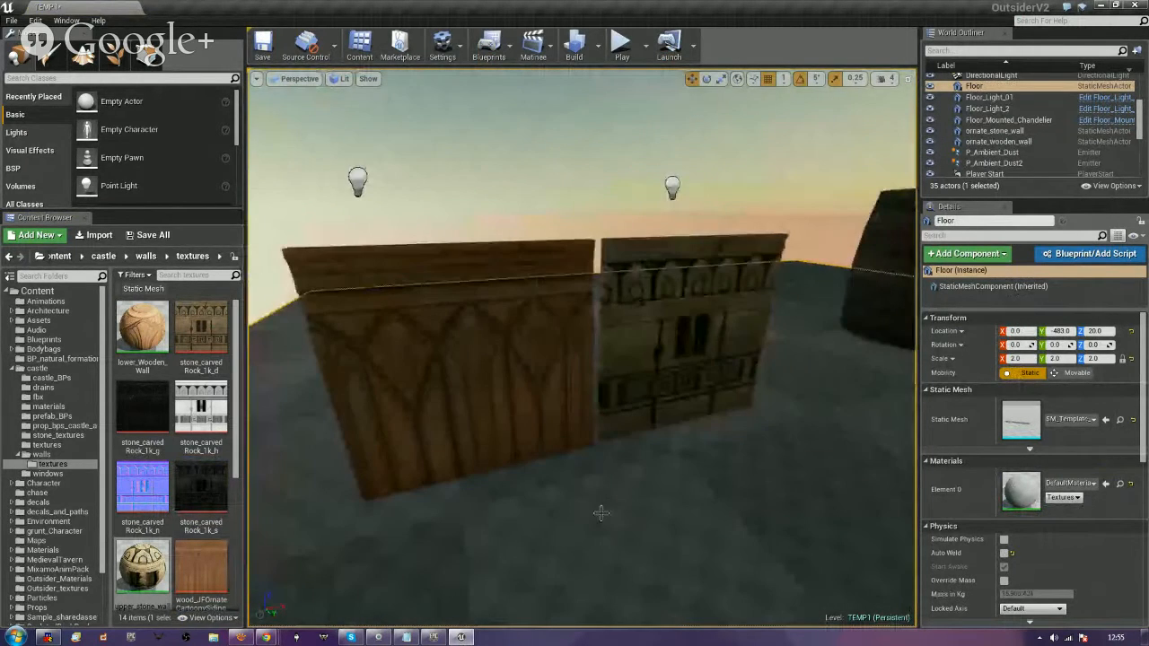
{"action": "mouse_move", "coordinate": [507, 525]}
{"action": "left_mouse_down", "text": "alt"}
{"action": "mouse_move", "coordinate": [718, 525]}
{"action": "mouse_move", "coordinate": [305, 525]}
{"action": "mouse_move", "coordinate": [497, 526]}
{"action": "mouse_move", "coordinate": [499, 543]}
{"action": "mouse_move", "coordinate": [538, 538]}
{"action": "mouse_move", "coordinate": [498, 525]}
{"action": "left_mouse_up", "text": "alt"}
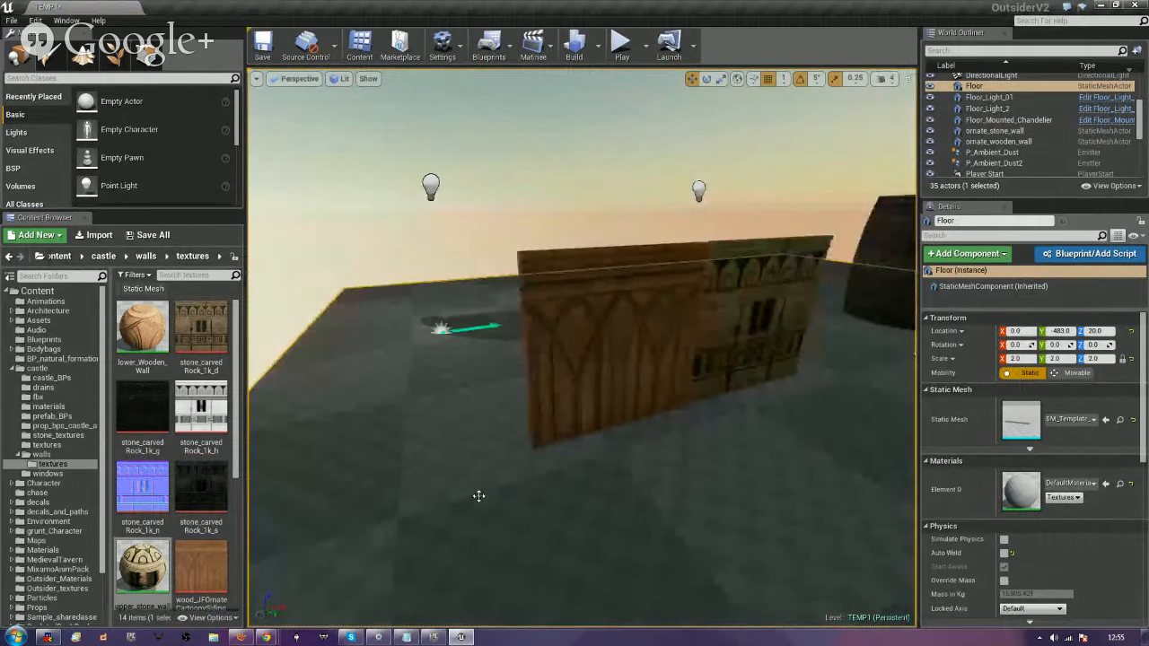
{"action": "right_click", "coordinate": [755, 546]}
{"action": "left_click", "coordinate": [791, 512]}
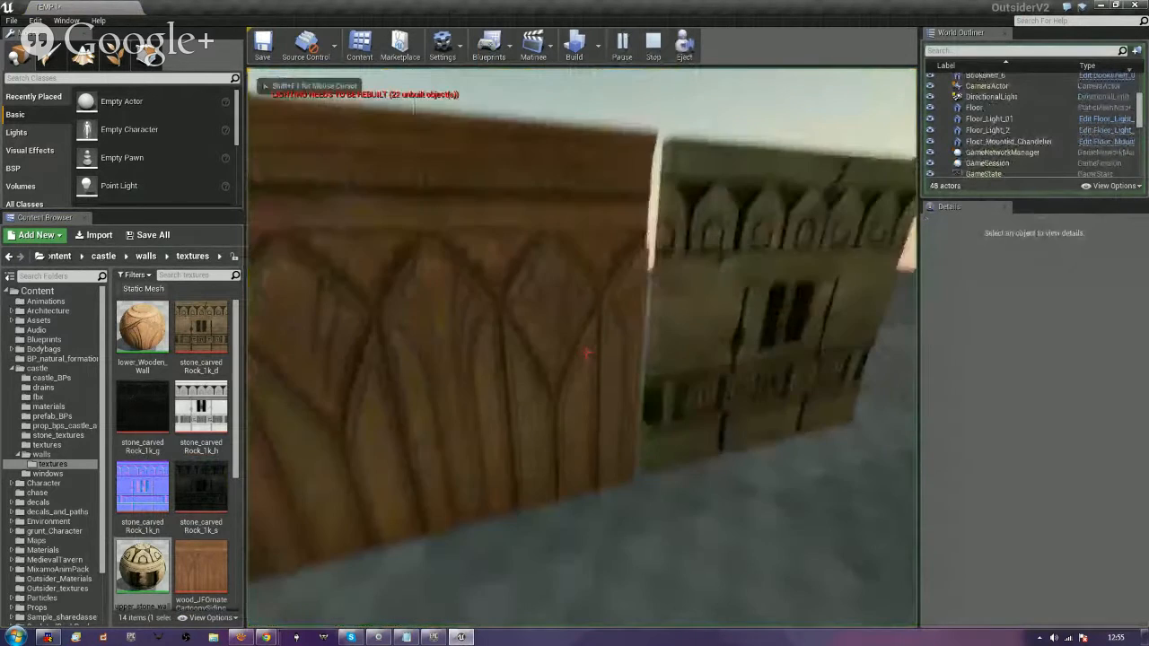
Examine the wooden and stone walls in the play session under the flashlight and end the session.
{"action": "key", "text": "s"}
{"action": "key", "text": "w"}
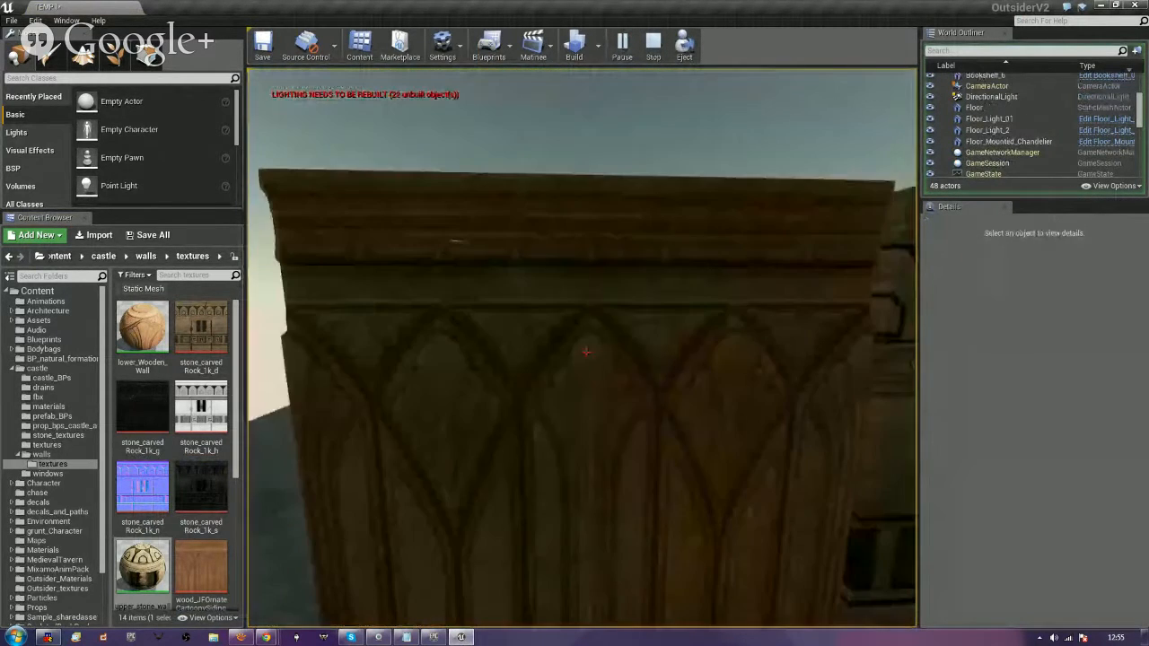
{"action": "key", "text": "f"}
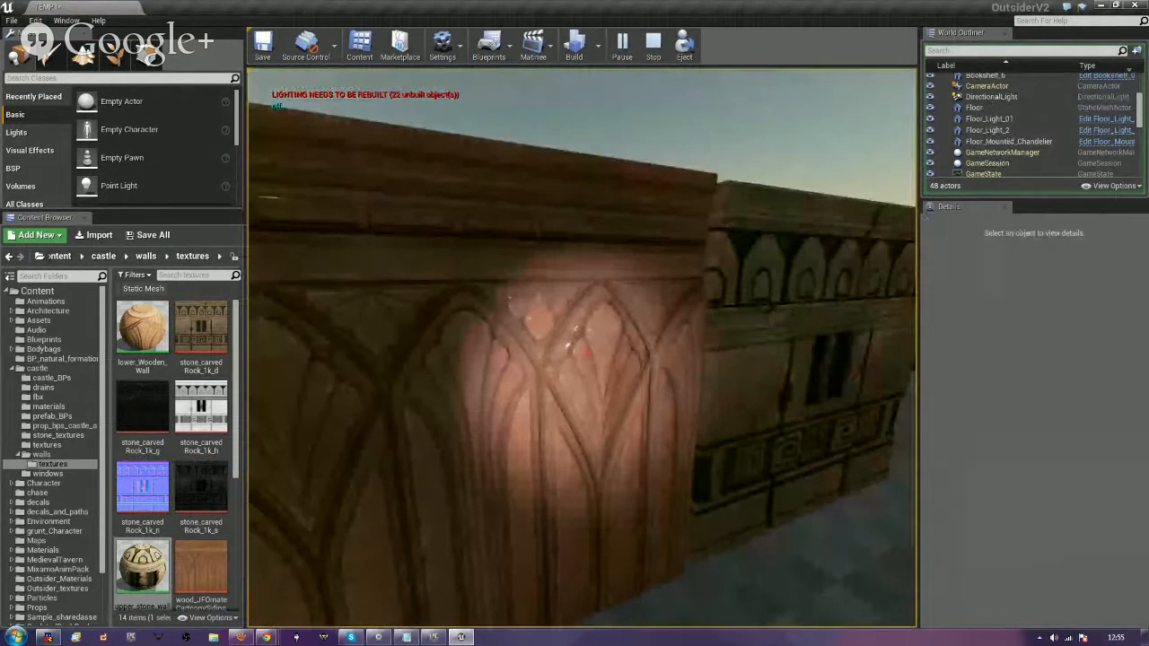
{"action": "key", "text": "w"}
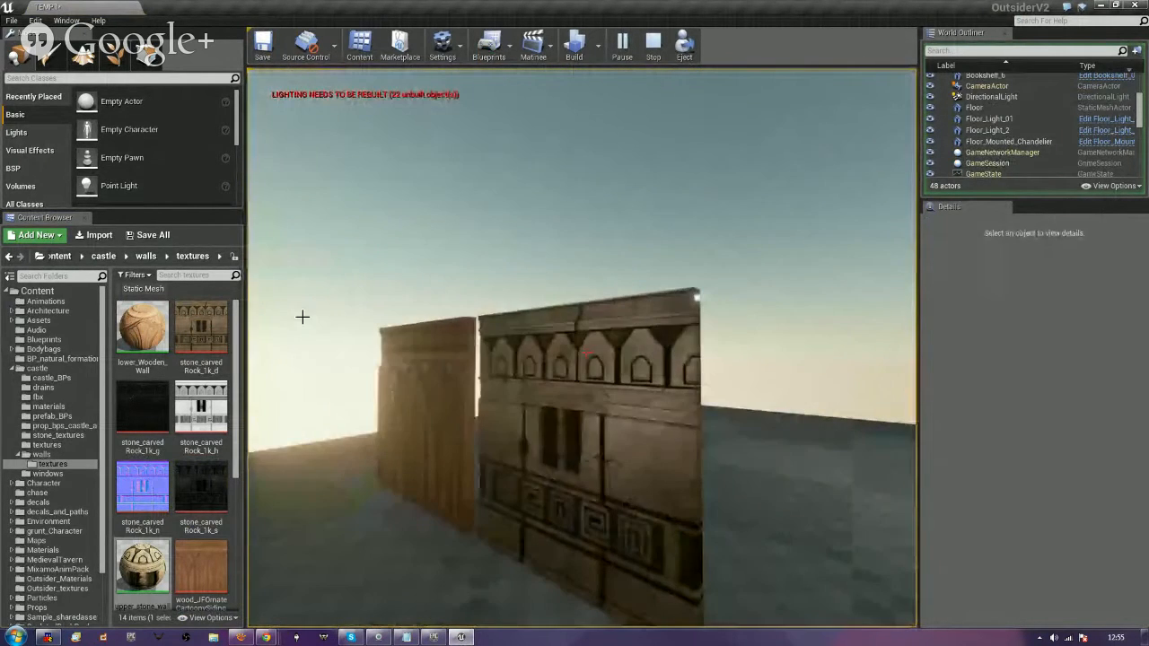
{"action": "key", "text": "Escape"}
Set the position grid snap to 100 and duplicate the ornate wooden wall alongside itself at X -775.
{"action": "mouse_move", "coordinate": [420, 478]}
{"action": "right_mouse_down"}
{"action": "mouse_move", "coordinate": [358, 479]}
{"action": "mouse_move", "coordinate": [448, 503]}
{"action": "mouse_move", "coordinate": [420, 478]}
{"action": "right_mouse_up"}
{"action": "left_click", "coordinate": [508, 428]}
{"action": "right_click_drag", "start_coordinate": [533, 464], "coordinate": [575, 502]}
{"action": "right_click_drag", "start_coordinate": [628, 422], "coordinate": [548, 395]}
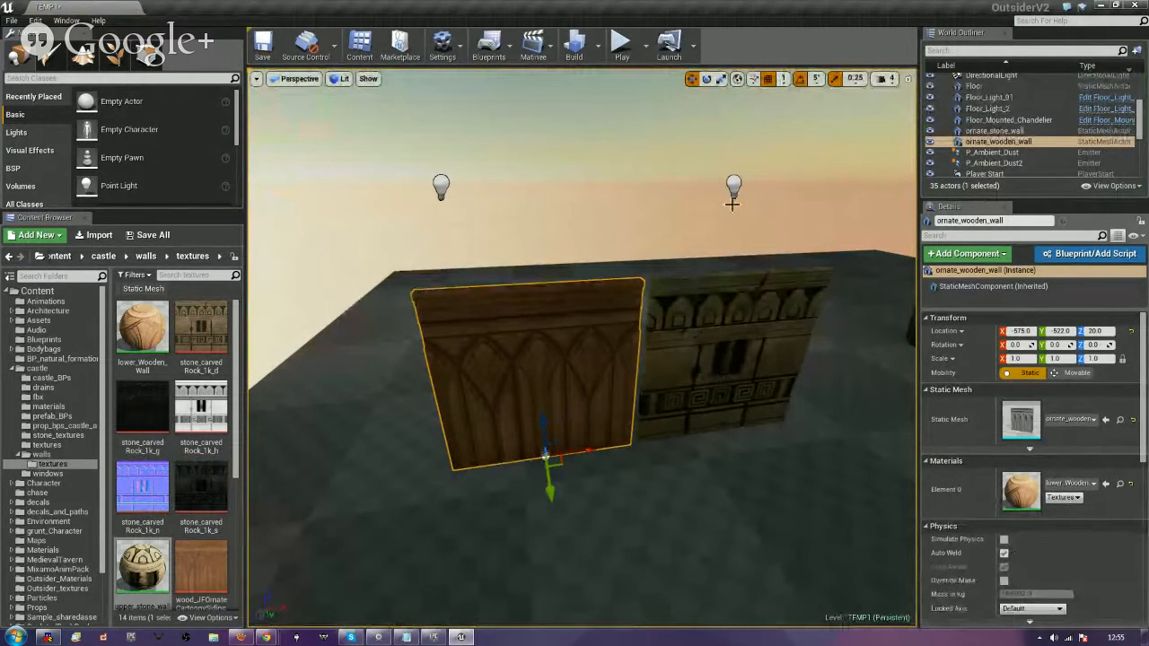
{"action": "left_click", "coordinate": [784, 79]}
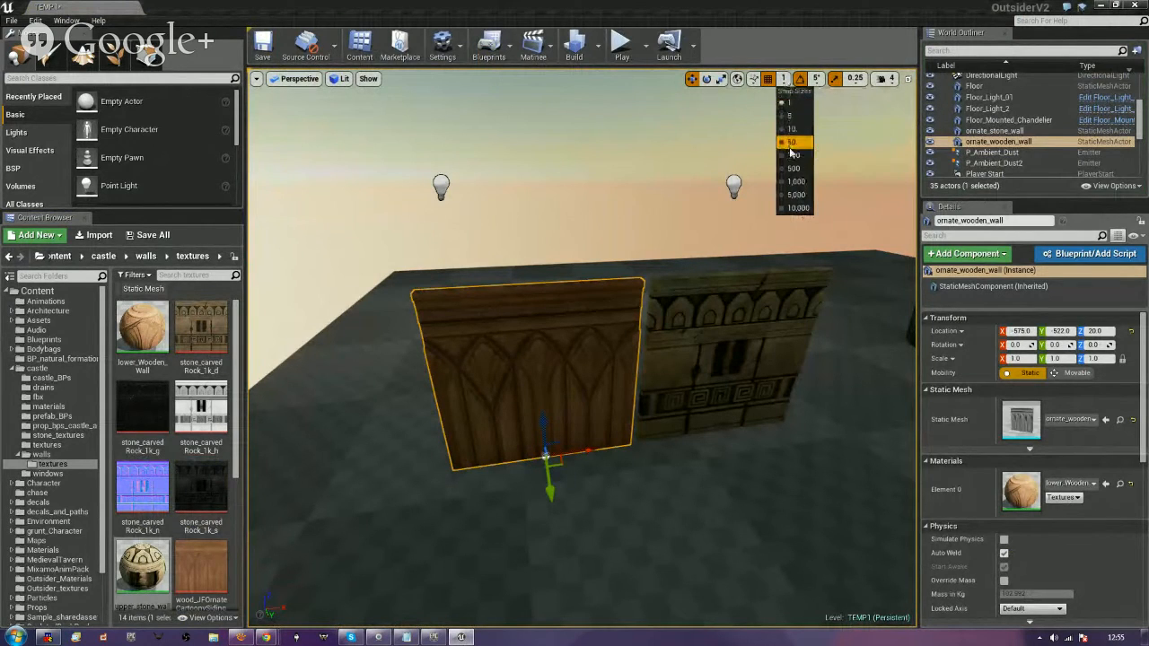
{"action": "left_click", "coordinate": [790, 149]}
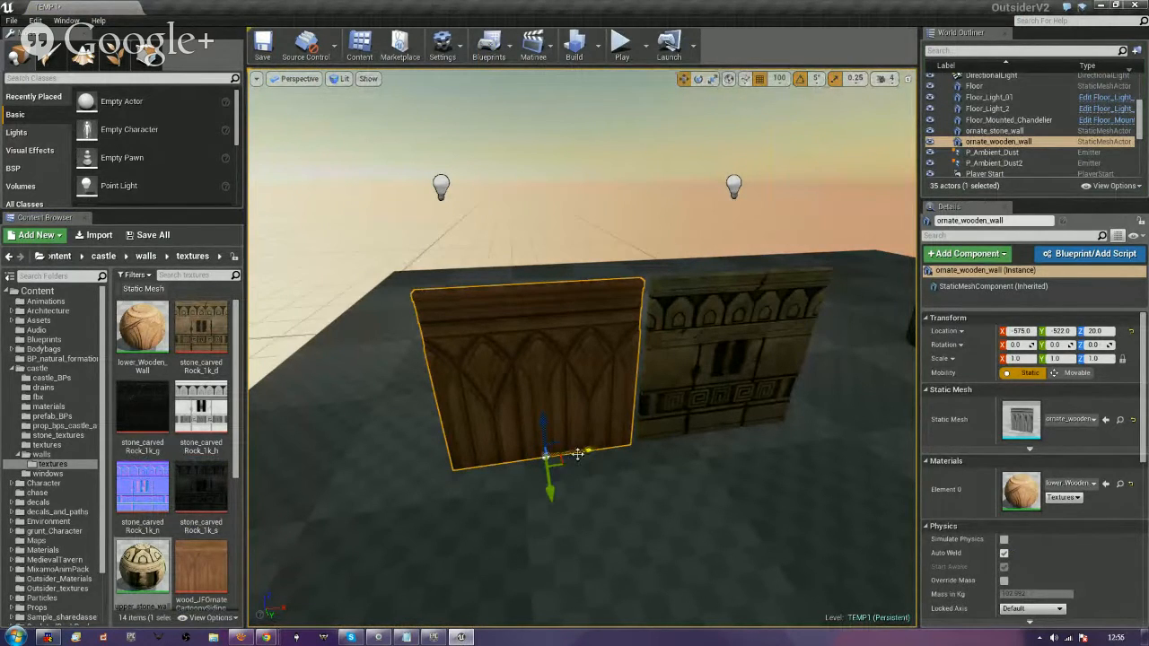
{"action": "left_click_drag", "start_coordinate": [571, 457], "coordinate": [404, 477], "text": "alt"}
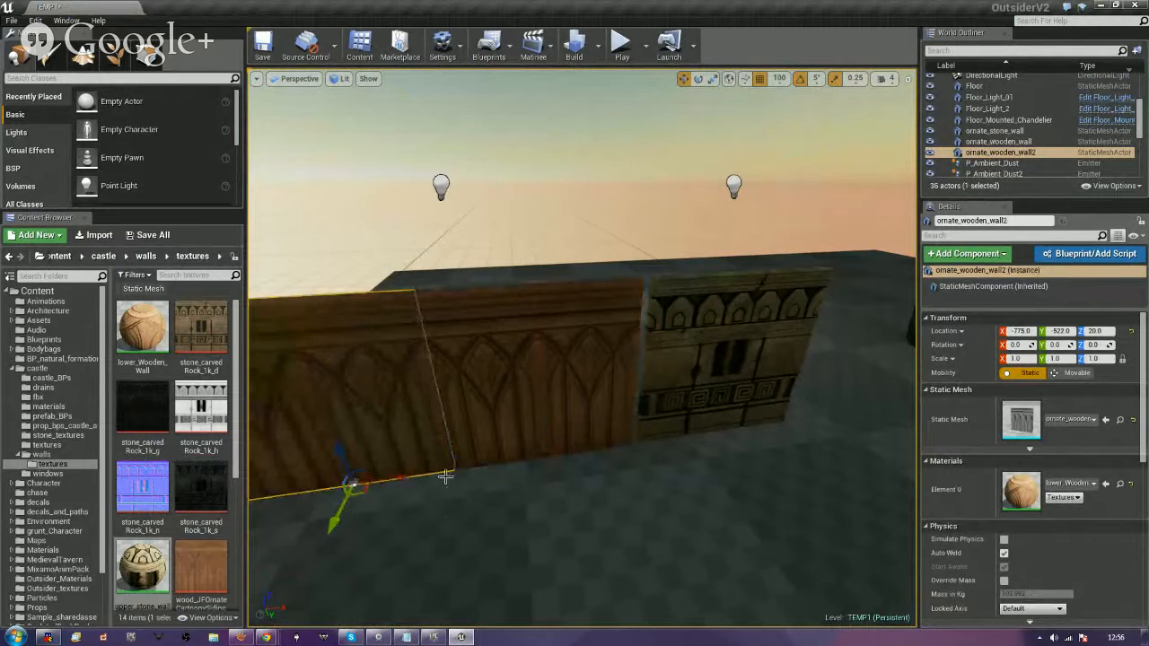
Duplicate the original ornate wooden wall straight up to Z 220 so the copy stands on top of it.
{"action": "right_click_drag", "start_coordinate": [445, 476], "coordinate": [359, 477]}
{"action": "left_click", "coordinate": [553, 515]}
{"action": "right_click_drag", "start_coordinate": [611, 336], "coordinate": [686, 306]}
{"action": "left_click", "coordinate": [608, 386]}
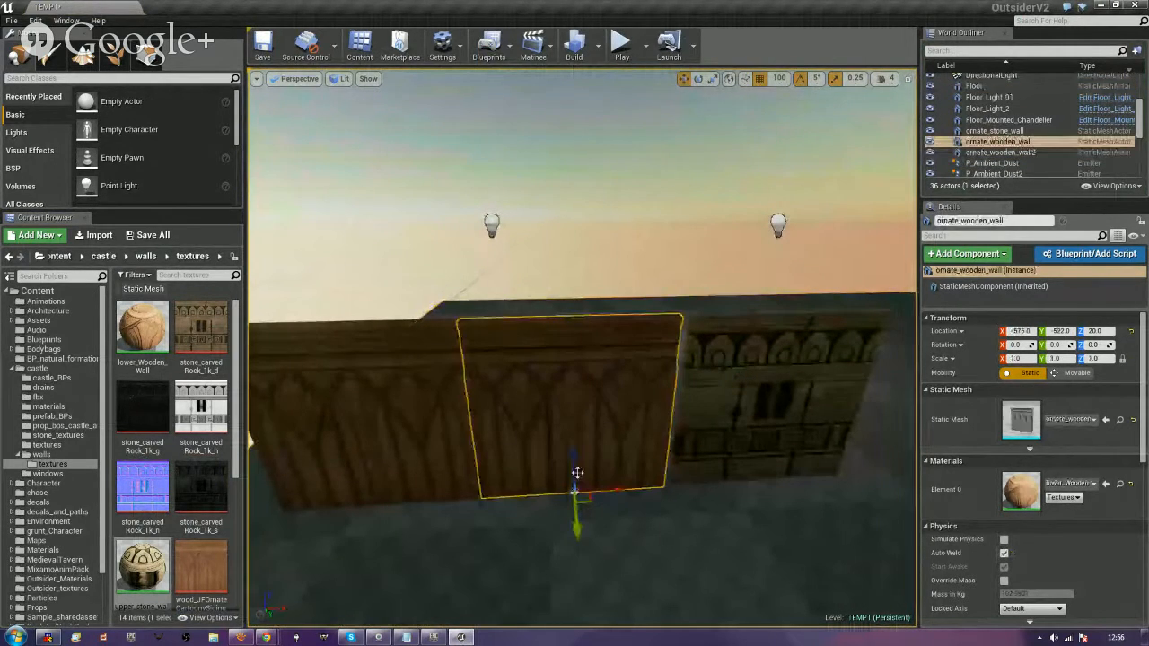
{"action": "left_click_drag", "start_coordinate": [573, 467], "coordinate": [591, 312], "text": "alt"}
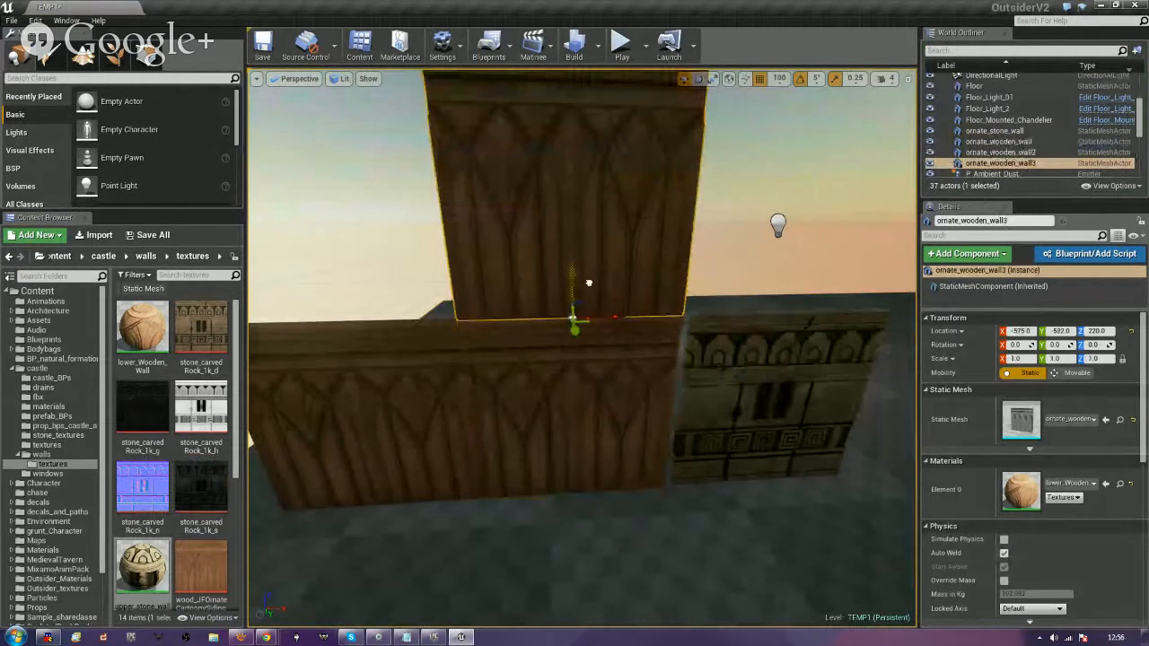
Rotate the upper wooden copy 180 degrees so it is upside down and raise it to Z 420.
{"action": "key", "text": "e"}
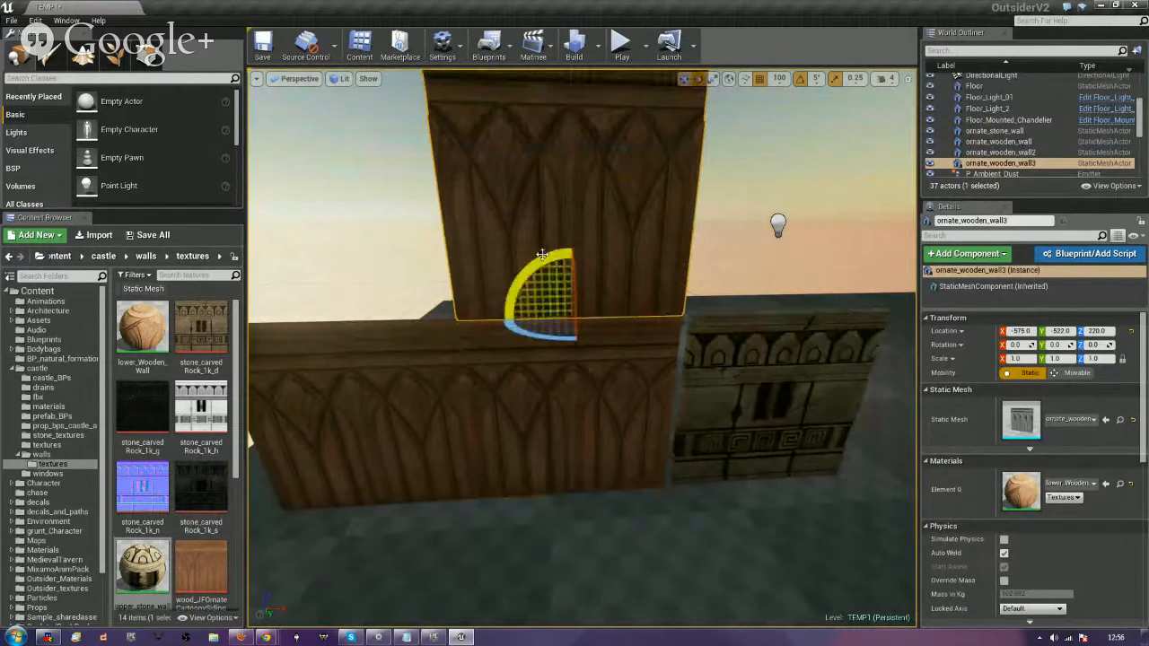
{"action": "left_click_drag", "start_coordinate": [546, 257], "coordinate": [571, 399]}
{"action": "key", "text": "w"}
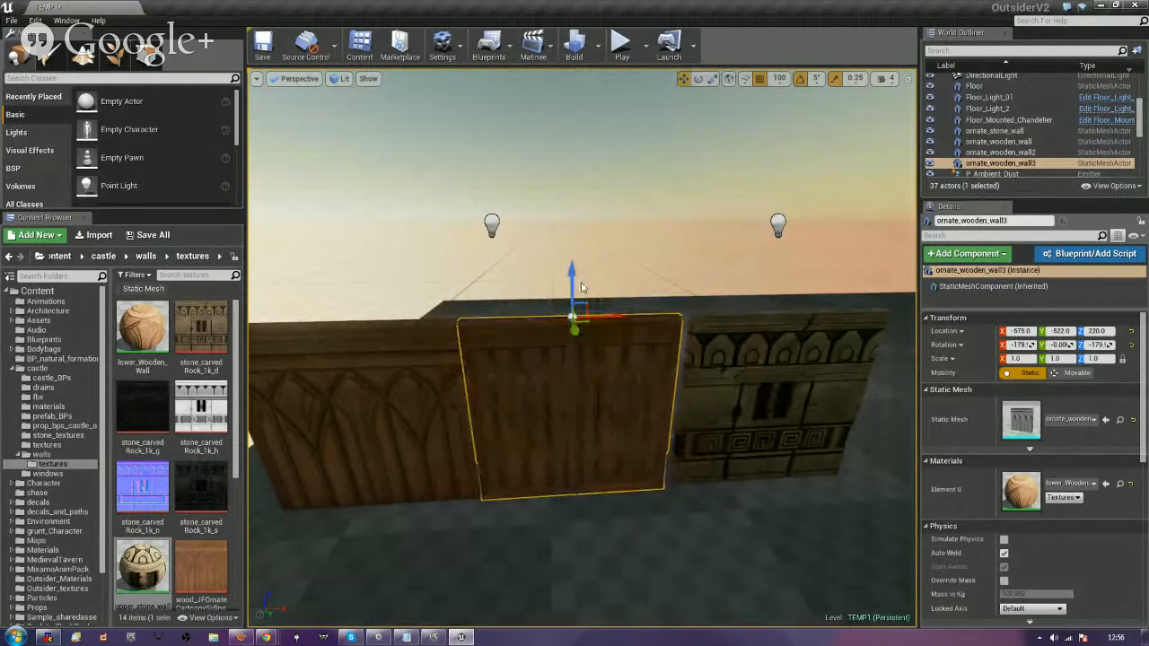
{"action": "left_click_drag", "start_coordinate": [571, 285], "coordinate": [572, 174]}
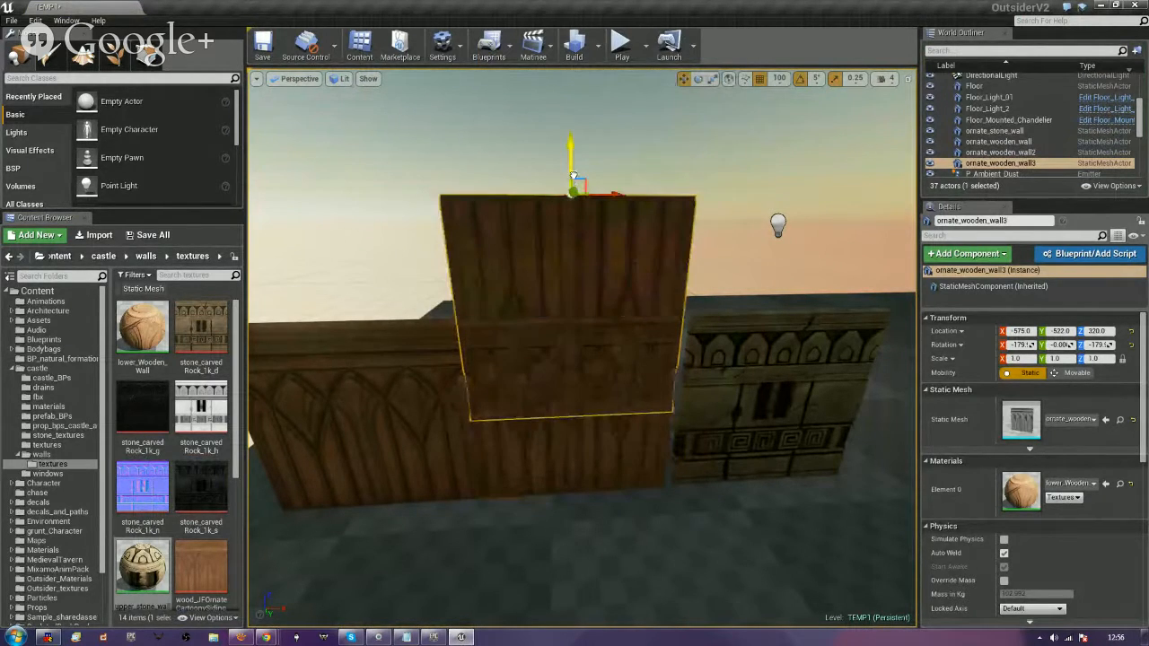
{"action": "left_click_drag", "start_coordinate": [589, 92], "coordinate": [592, 70]}
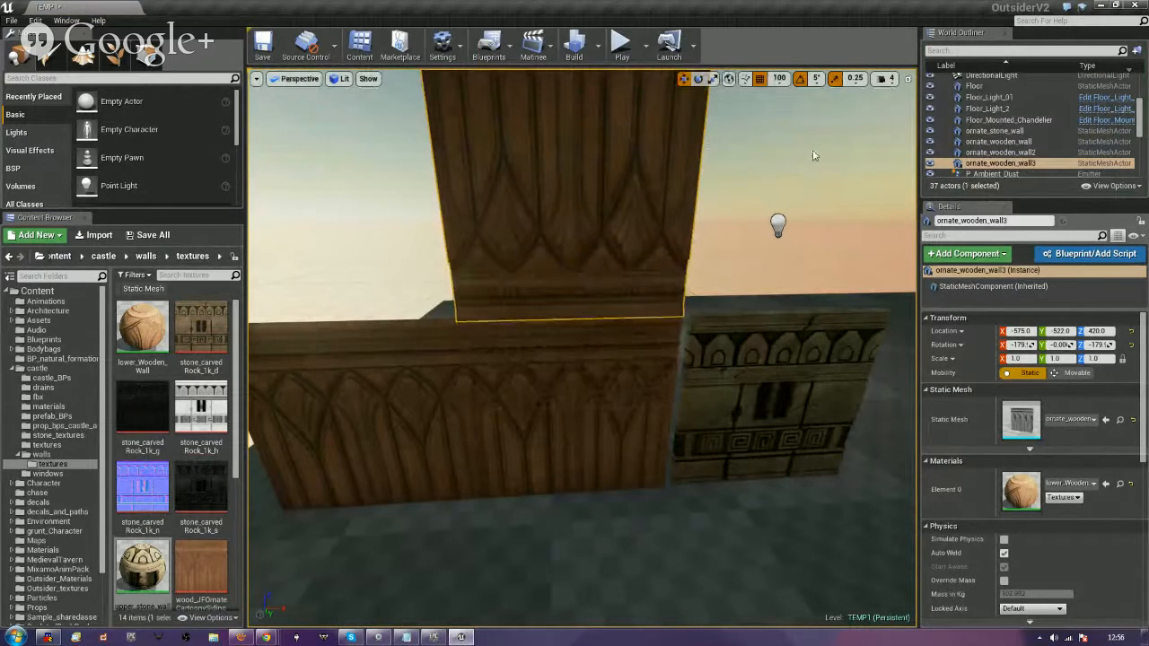
Scale the upside-down wooden panel uniformly to 0.5.
{"action": "right_click_drag", "start_coordinate": [566, 151], "coordinate": [619, 45]}
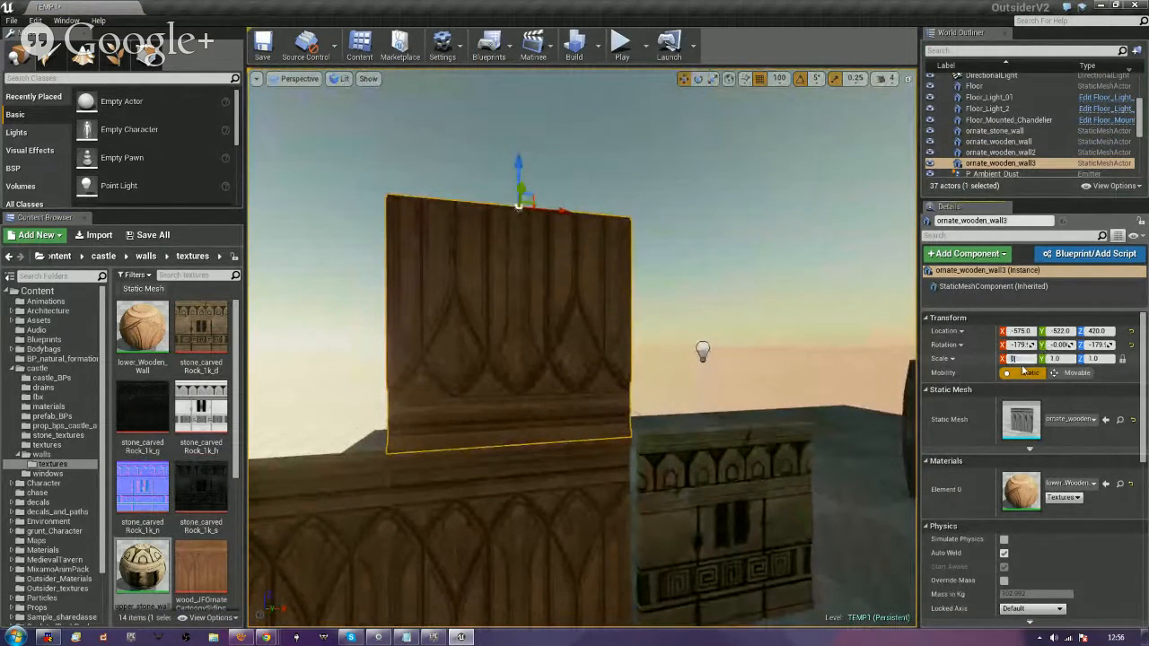
{"action": "key", "text": "Return"}
{"action": "right_click_drag", "start_coordinate": [754, 359], "coordinate": [699, 395]}
Set the position grid snap to 50, shift the half-size wooden panel to X -525, and duplicate it into a row of four ending at X -825.
{"action": "left_click", "coordinate": [787, 83]}
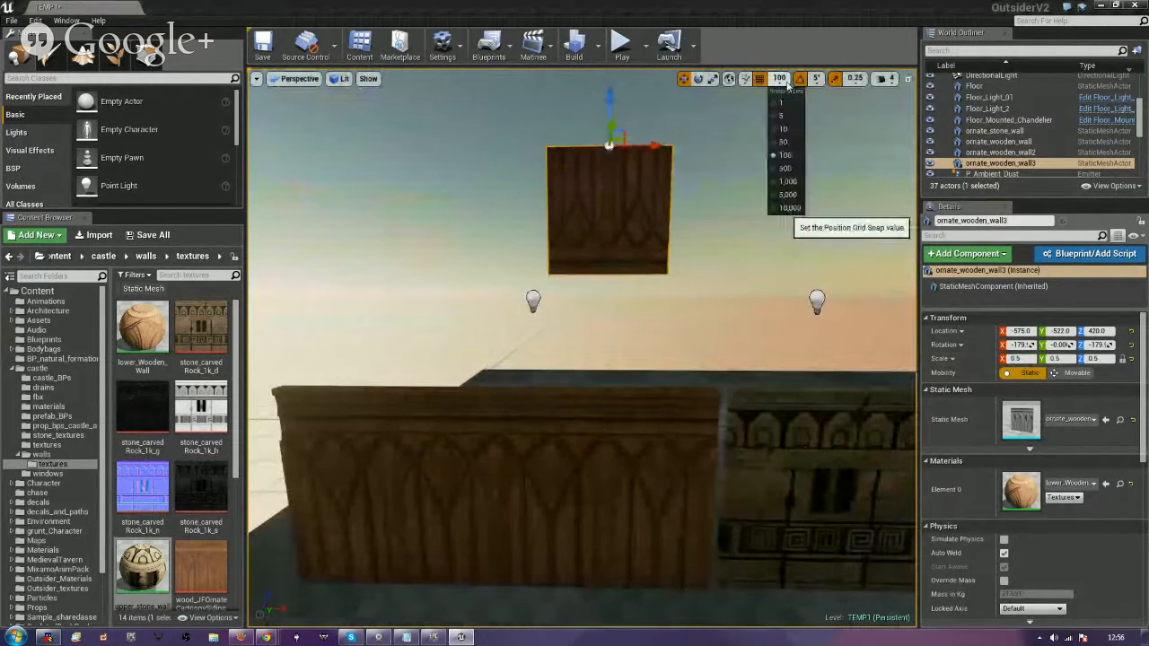
{"action": "left_click", "coordinate": [786, 142]}
{"action": "left_click_drag", "start_coordinate": [673, 150], "coordinate": [508, 142]}
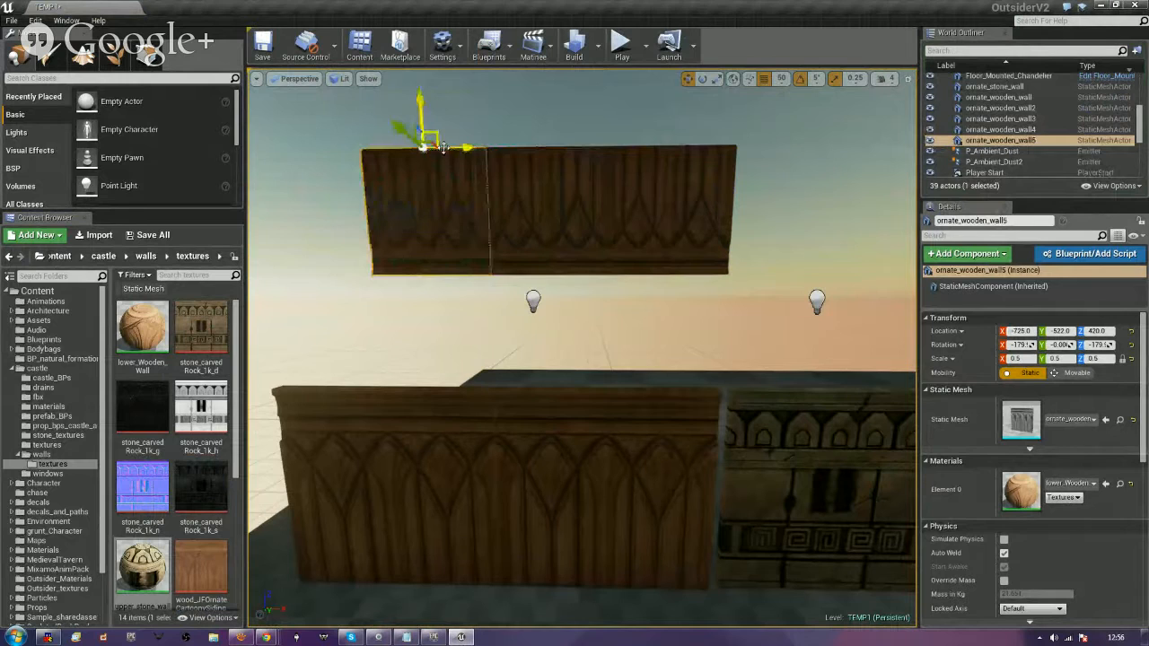
{"action": "left_click_drag", "start_coordinate": [440, 149], "coordinate": [346, 146], "text": "alt"}
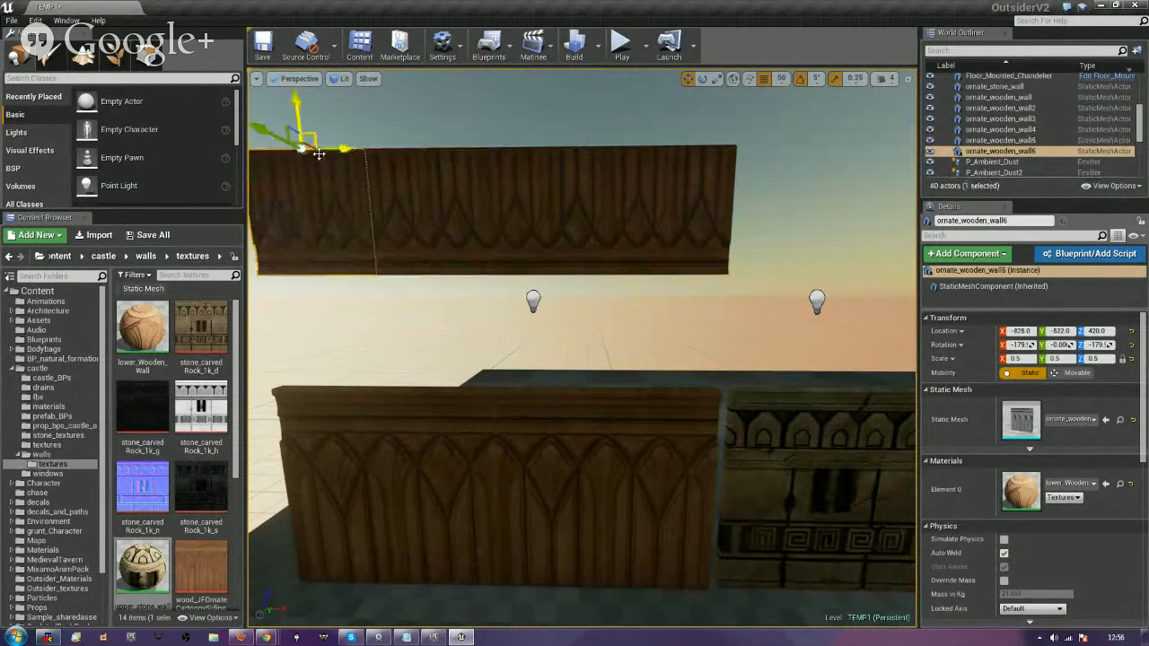
Duplicate the ornate stone wall up to Z 220 and scale the copy uniformly to 0.5.
{"action": "right_click_drag", "start_coordinate": [585, 328], "coordinate": [638, 395]}
{"action": "left_click", "coordinate": [640, 371]}
{"action": "right_click_drag", "start_coordinate": [691, 428], "coordinate": [657, 427]}
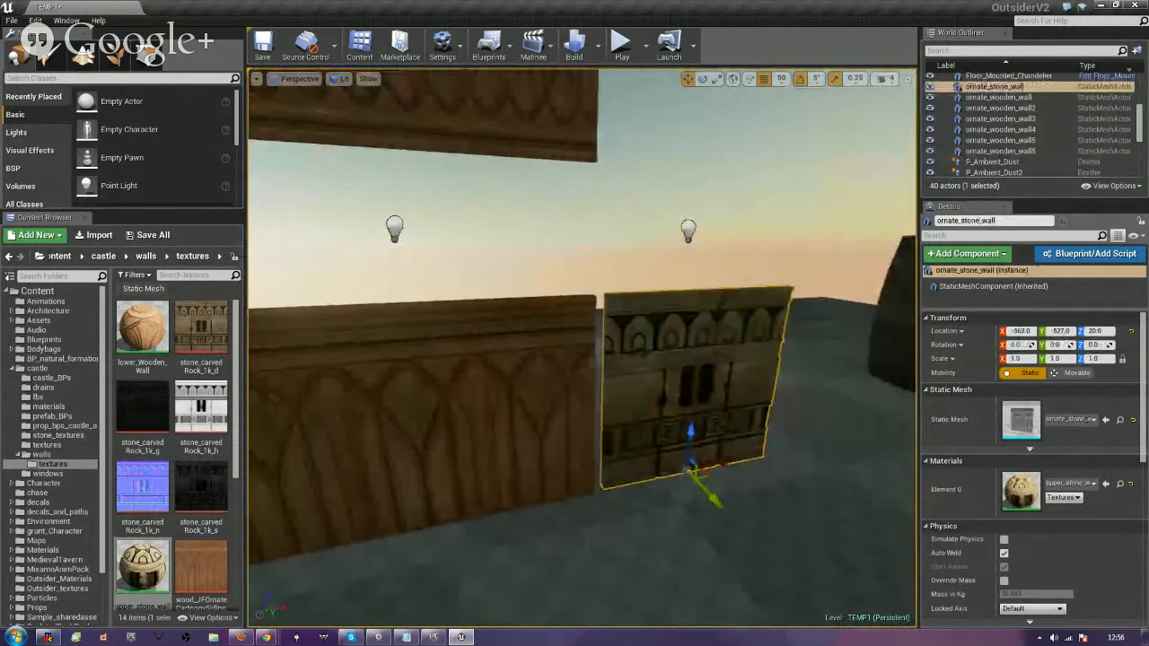
{"action": "left_click_drag", "start_coordinate": [689, 437], "coordinate": [710, 242], "text": "alt"}
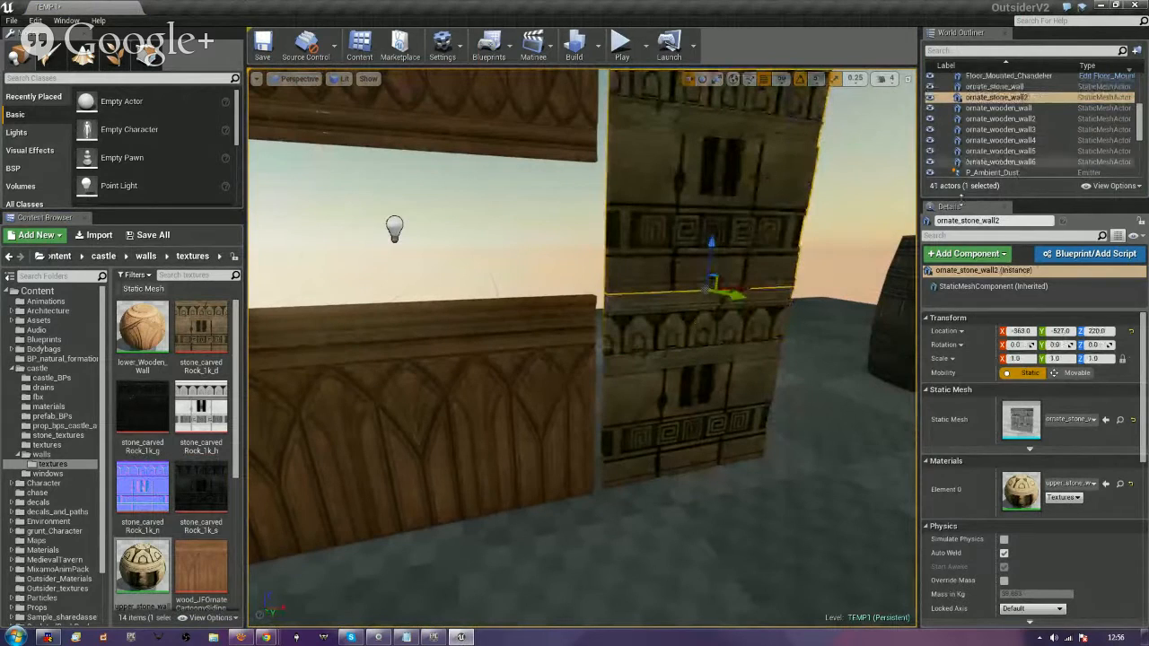
{"action": "left_click", "coordinate": [1028, 358]}
{"action": "type", "text": "0.5"}
{"action": "key", "text": "Return"}
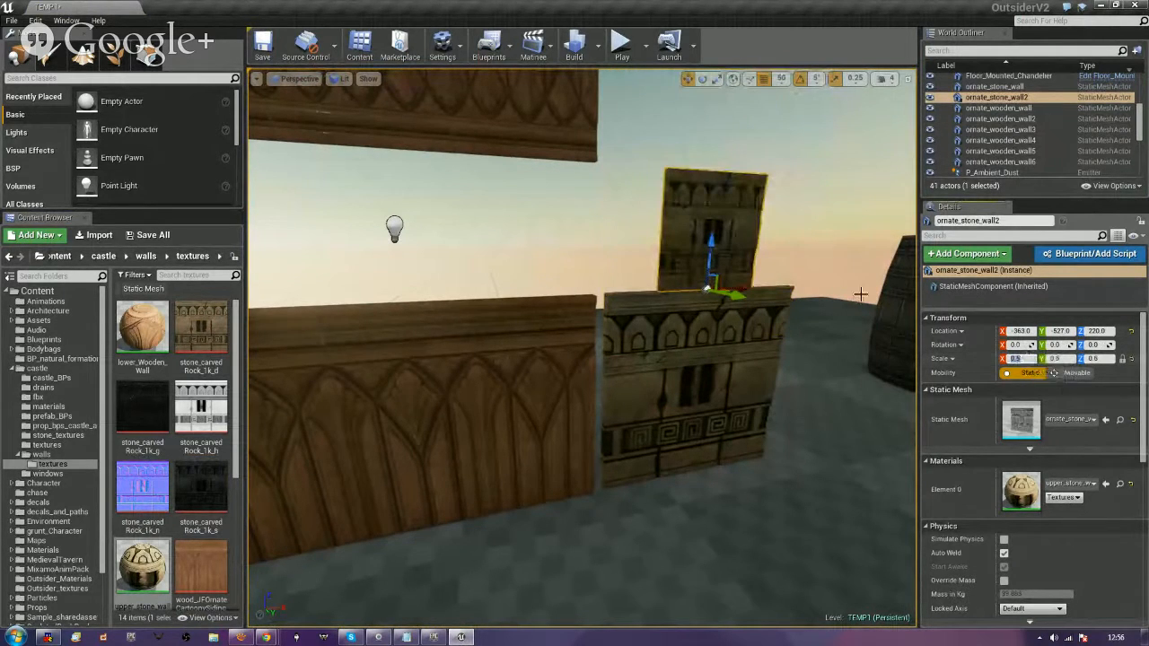
Turn off position grid snapping and fit the small stone panel onto the end of the wooden wall, at about X -525.3, Y -519.
{"action": "mouse_move", "coordinate": [808, 295]}
{"action": "right_mouse_down"}
{"action": "mouse_move", "coordinate": [736, 341]}
{"action": "mouse_move", "coordinate": [800, 290]}
{"action": "right_mouse_up"}
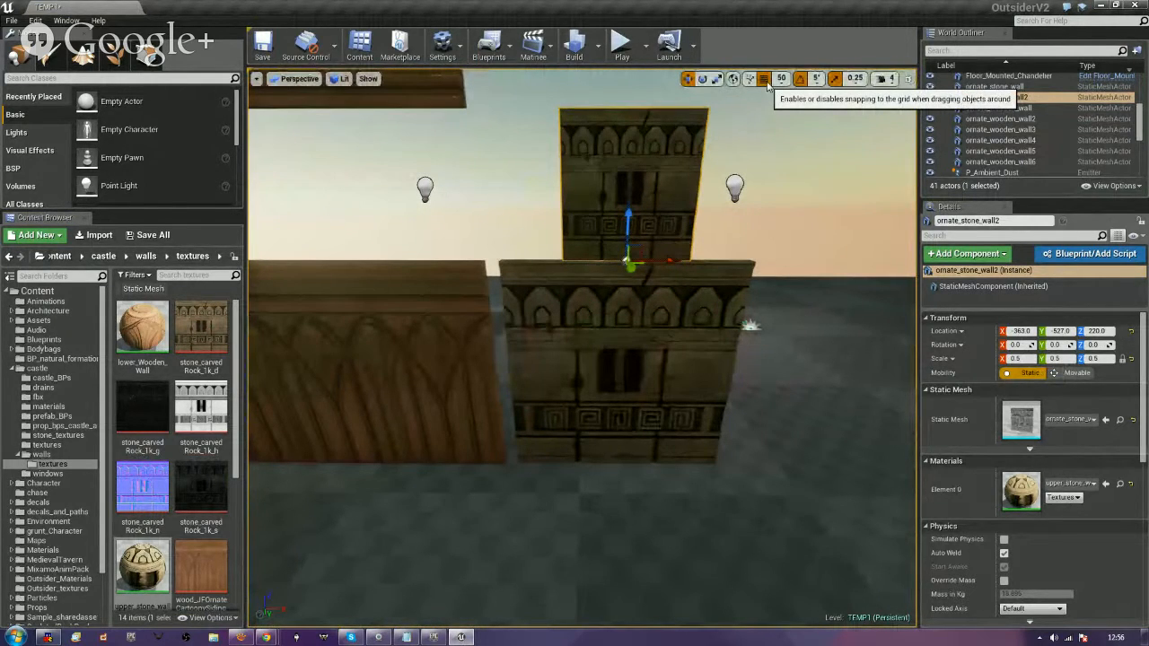
{"action": "left_click_drag", "start_coordinate": [669, 261], "coordinate": [464, 266]}
{"action": "key", "text": "f"}
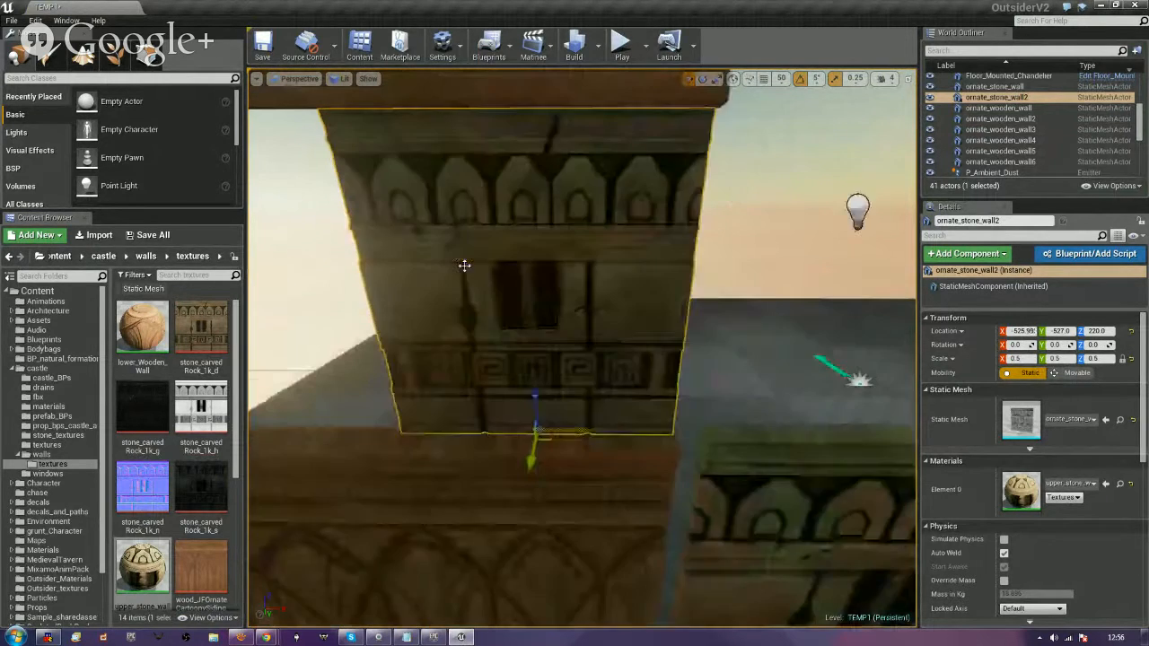
{"action": "right_click_drag", "start_coordinate": [590, 361], "coordinate": [421, 377]}
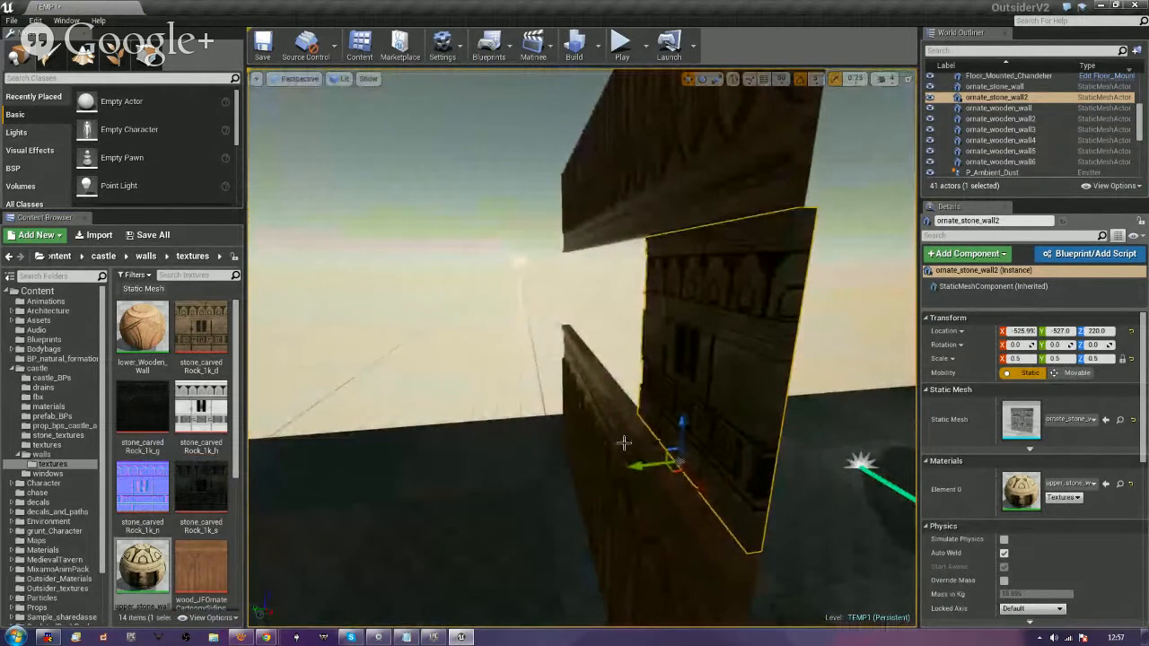
{"action": "left_click_drag", "start_coordinate": [637, 464], "coordinate": [622, 470]}
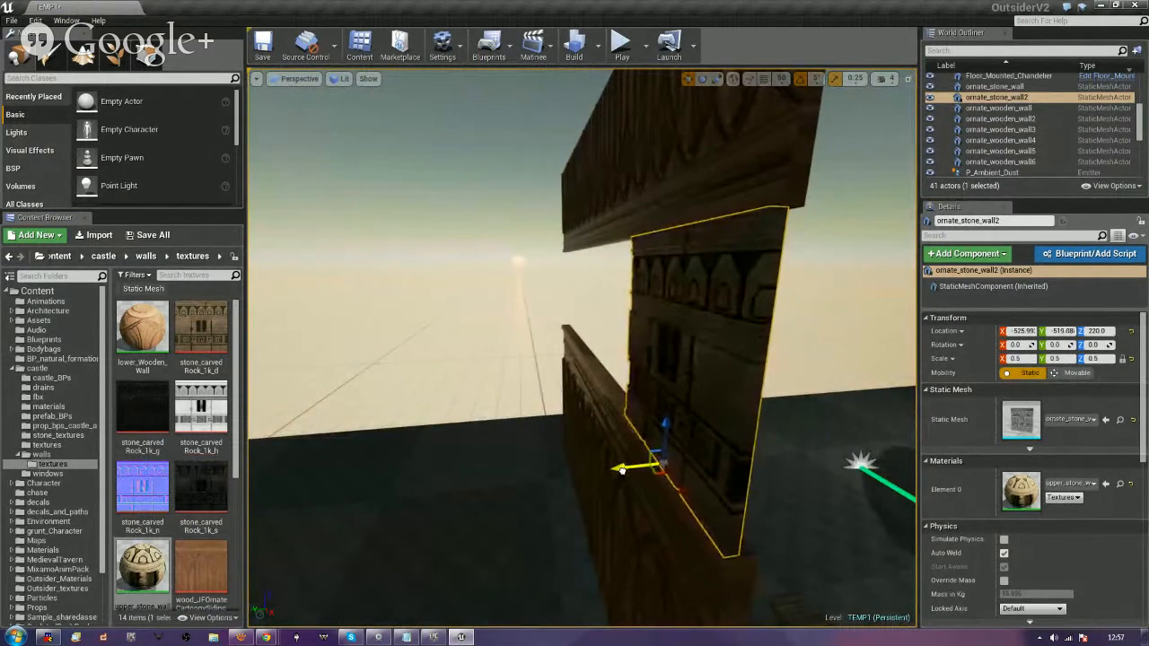
{"action": "right_click_drag", "start_coordinate": [567, 455], "coordinate": [587, 613]}
{"action": "key", "text": "w"}
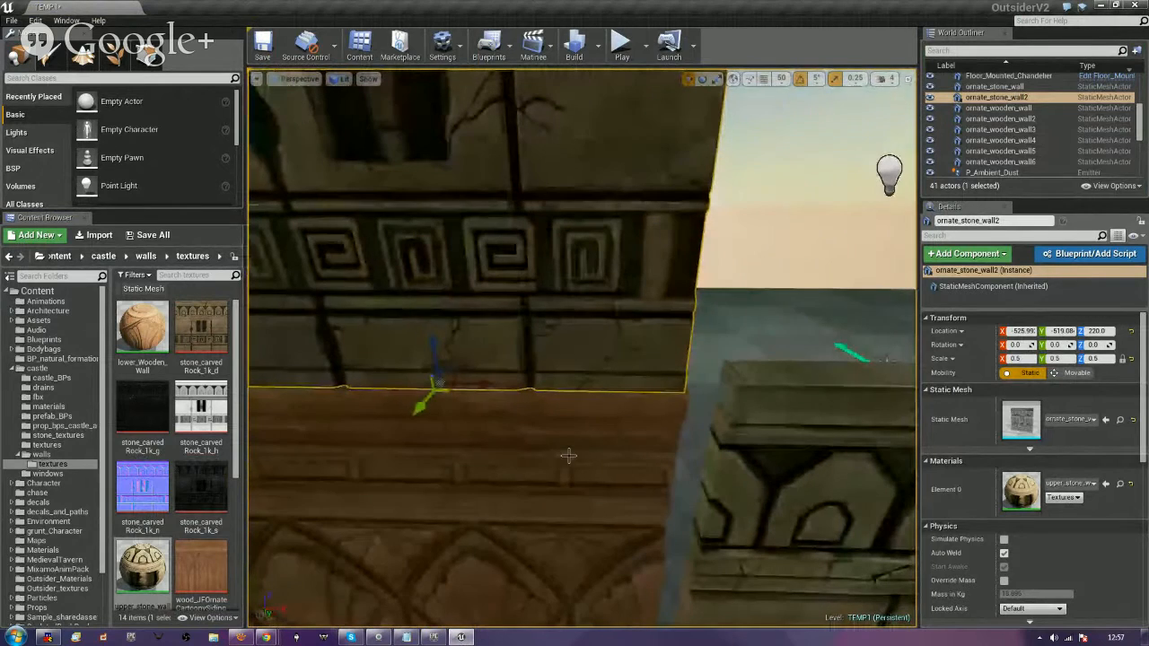
{"action": "left_click_drag", "start_coordinate": [482, 385], "coordinate": [488, 385]}
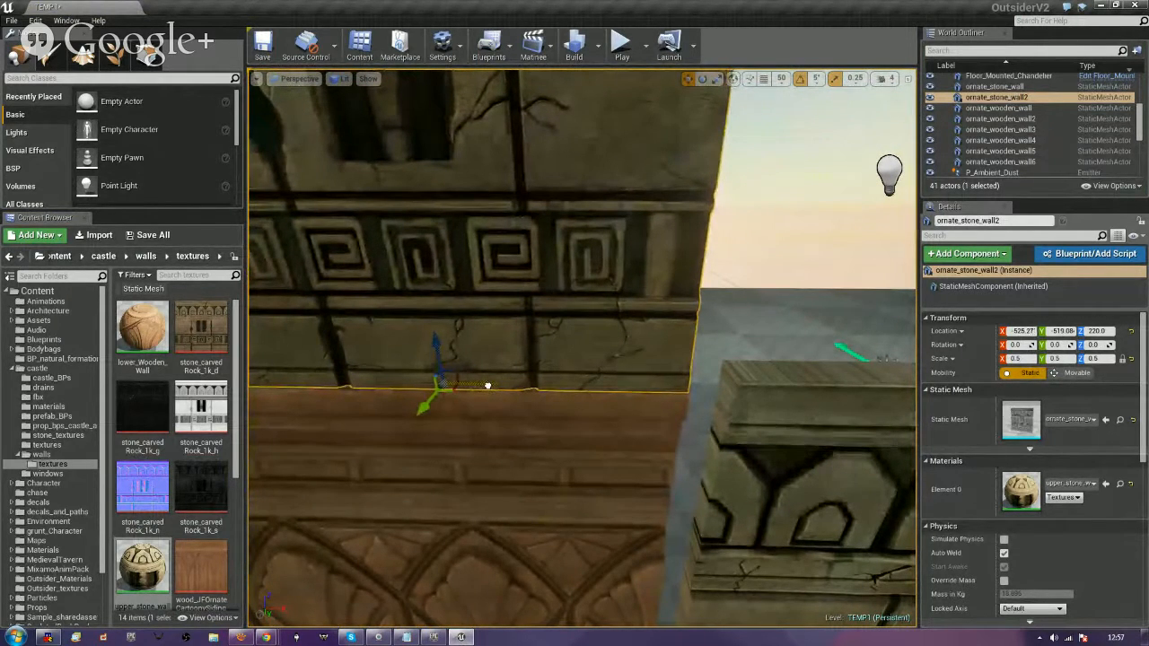
Turn position grid snapping back on with the small stone panel still selected.
{"action": "key", "text": "s"}
{"action": "right_click_drag", "start_coordinate": [487, 385], "coordinate": [438, 387]}
{"action": "left_click", "coordinate": [781, 79]}
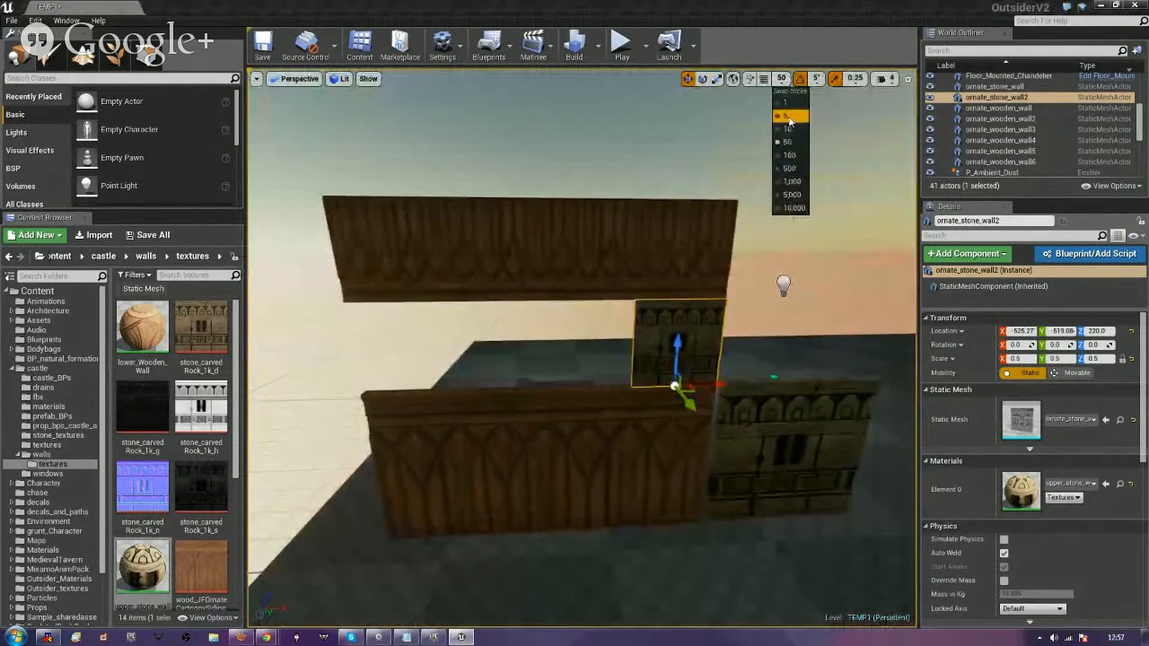
{"action": "left_click", "coordinate": [762, 79]}
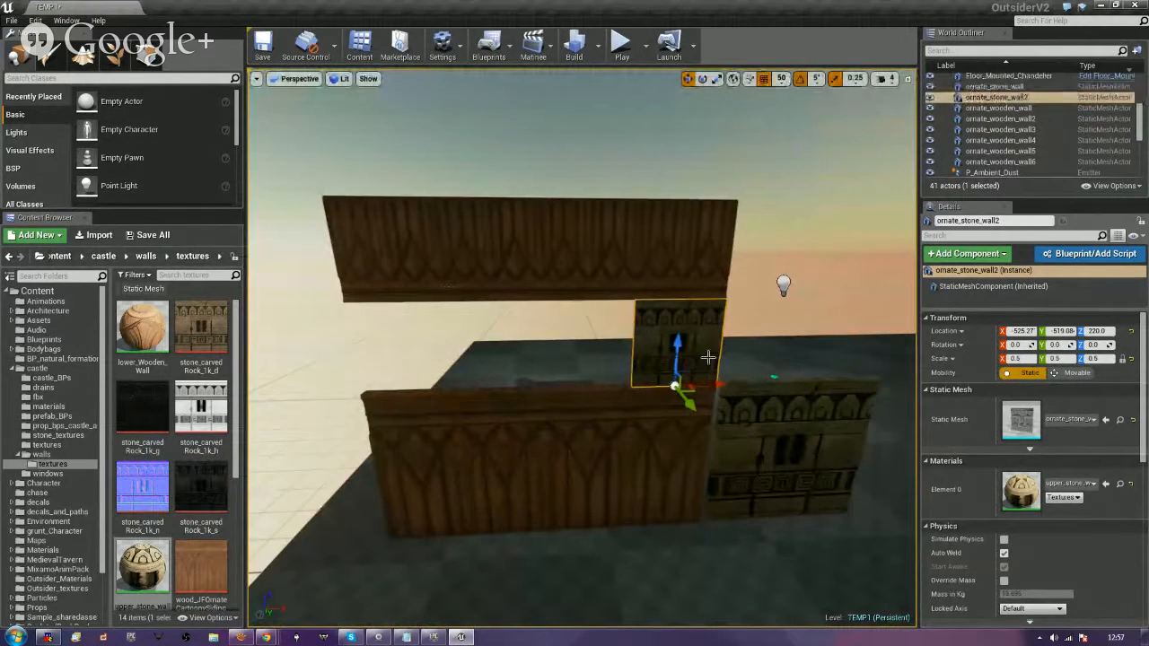
Duplicate the small stone wall panel three times along the row to fill the gap between the upper and lower wooden walls.
{"action": "left_click_drag", "start_coordinate": [713, 385], "coordinate": [434, 393], "text": "alt"}
{"action": "left_click", "coordinate": [300, 366]}
{"action": "right_click_drag", "start_coordinate": [300, 366], "coordinate": [502, 324]}
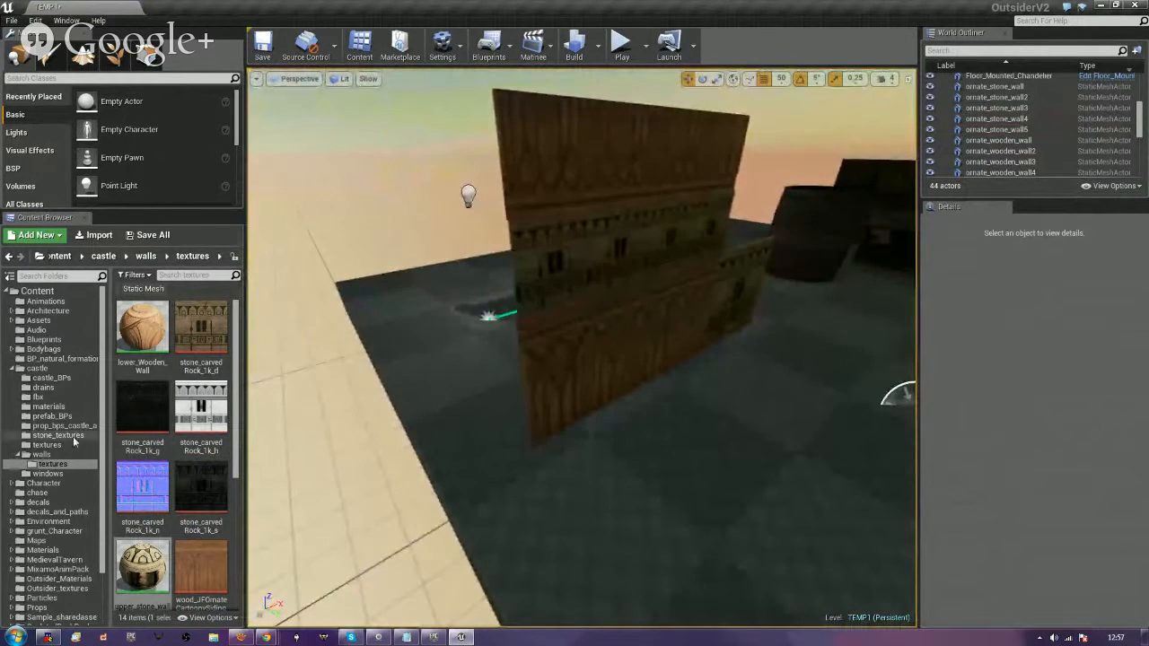
Open the Props/wood_struts content folder and browse to its squared wood strut meshes.
{"action": "scroll", "coordinate": [56, 585], "scroll_direction": "down", "scroll_amount": 2}
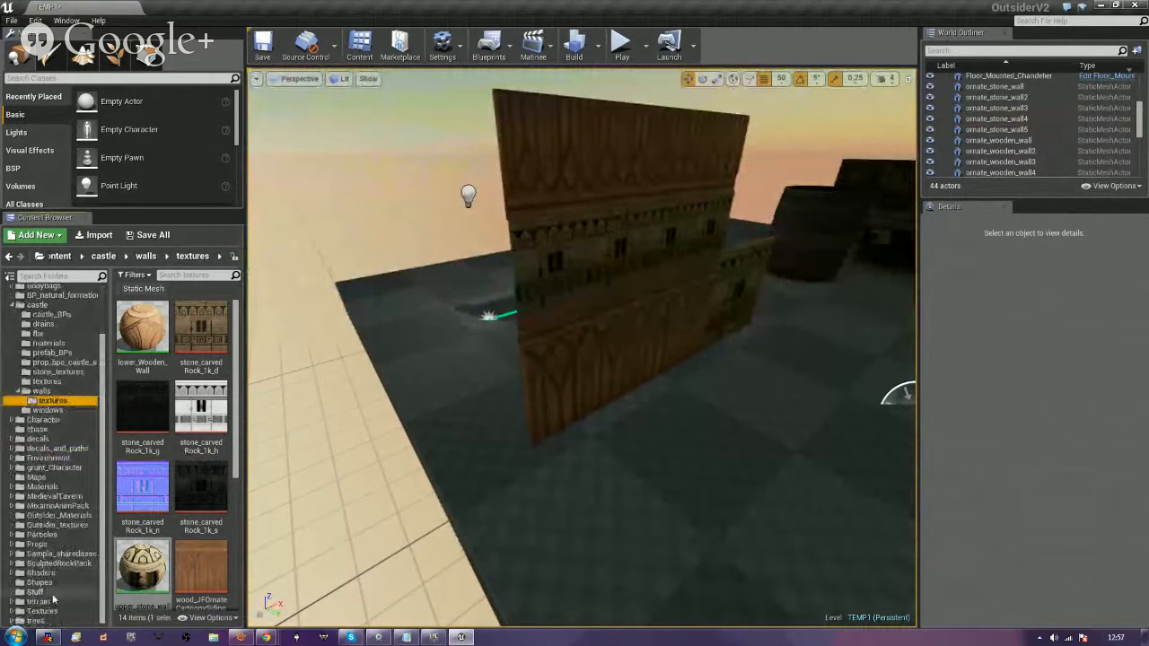
{"action": "left_click", "coordinate": [38, 544]}
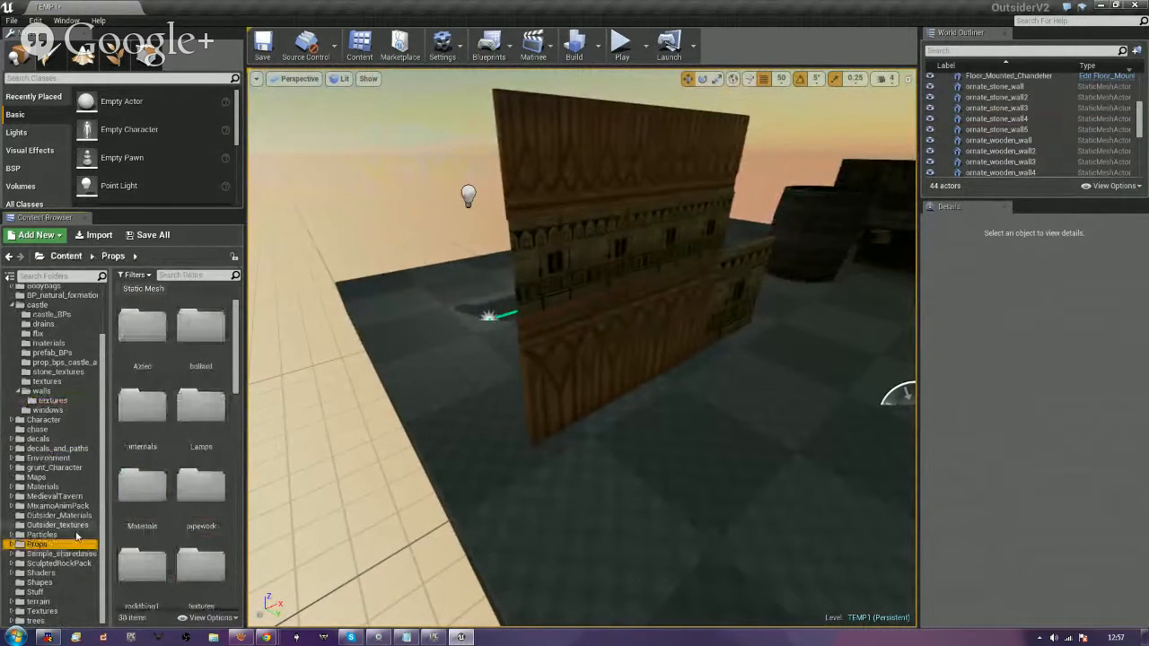
{"action": "double_click", "coordinate": [38, 544]}
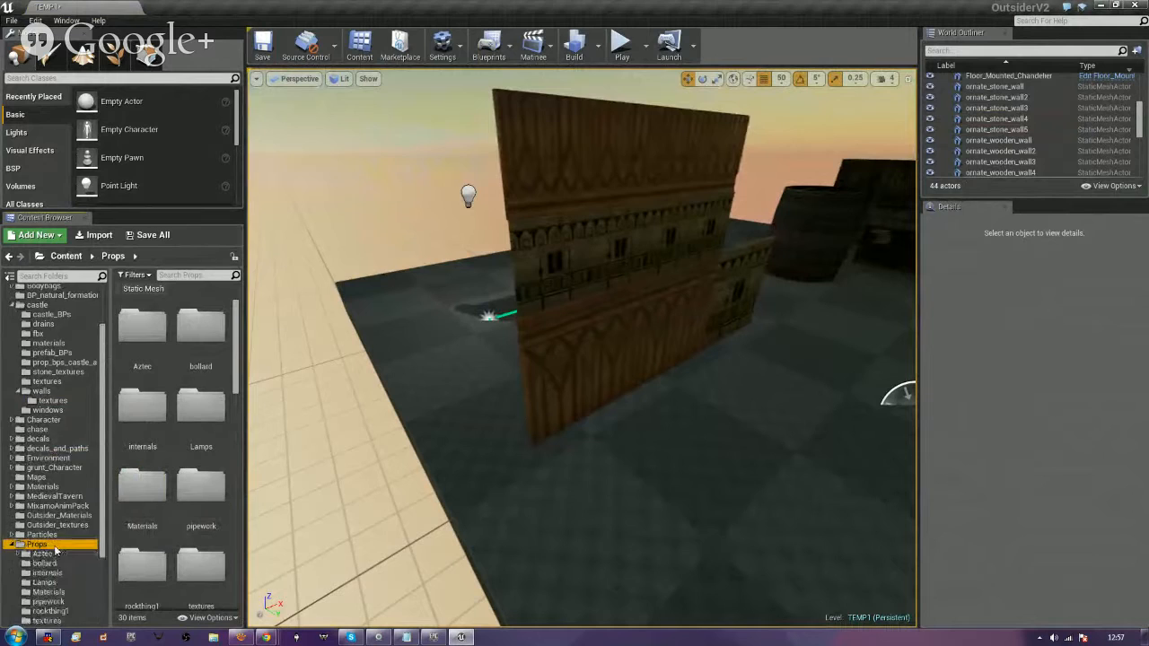
{"action": "scroll", "coordinate": [56, 550], "scroll_direction": "down", "scroll_amount": 3}
{"action": "left_click", "coordinate": [55, 545]}
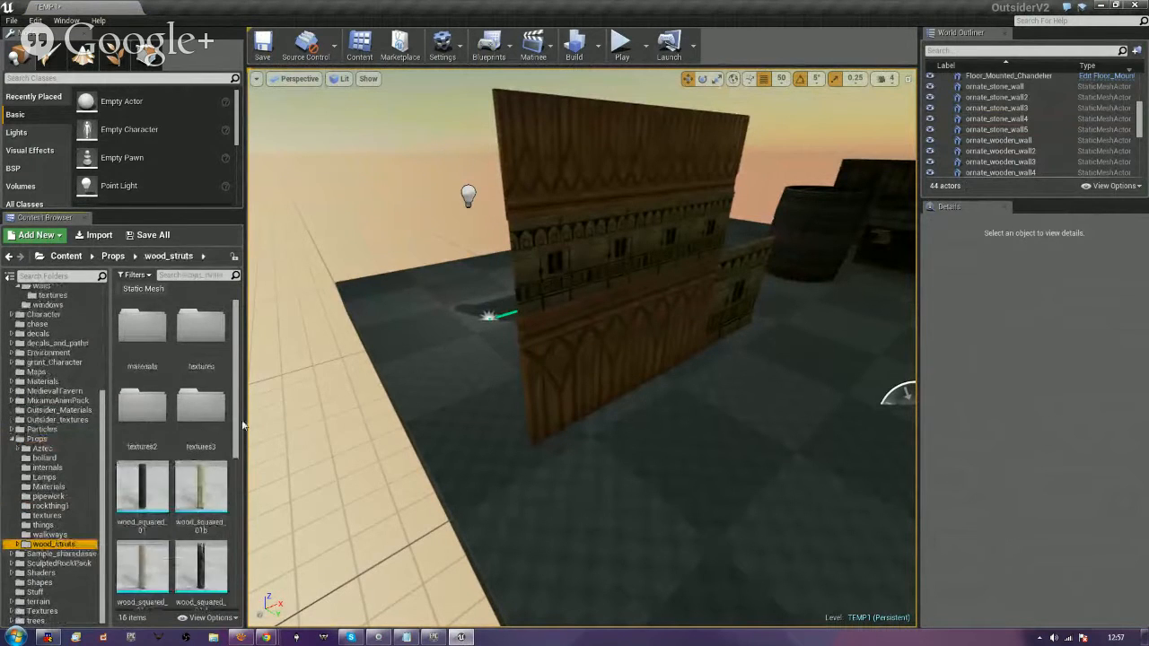
{"action": "left_click_drag", "start_coordinate": [238, 422], "coordinate": [266, 497]}
Inspect the wood_squared_02 mesh up close with its collision and pivot displays off, and close the mesh editor.
{"action": "left_click_drag", "start_coordinate": [143, 484], "coordinate": [581, 391]}
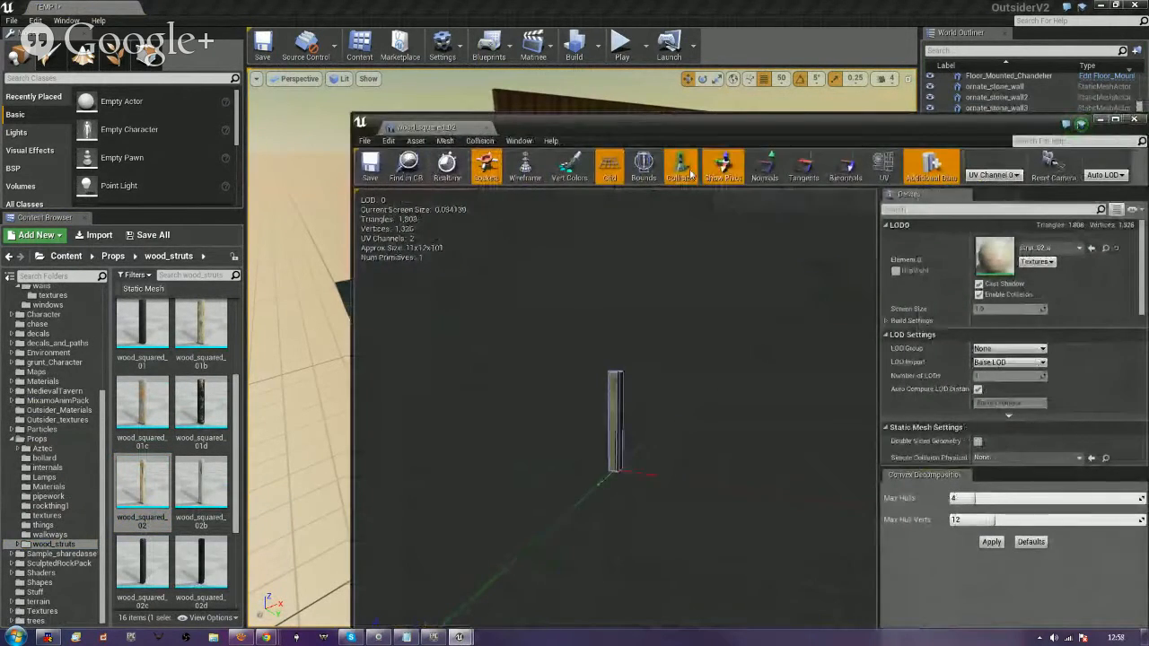
{"action": "left_click", "coordinate": [721, 169]}
{"action": "left_click", "coordinate": [680, 167]}
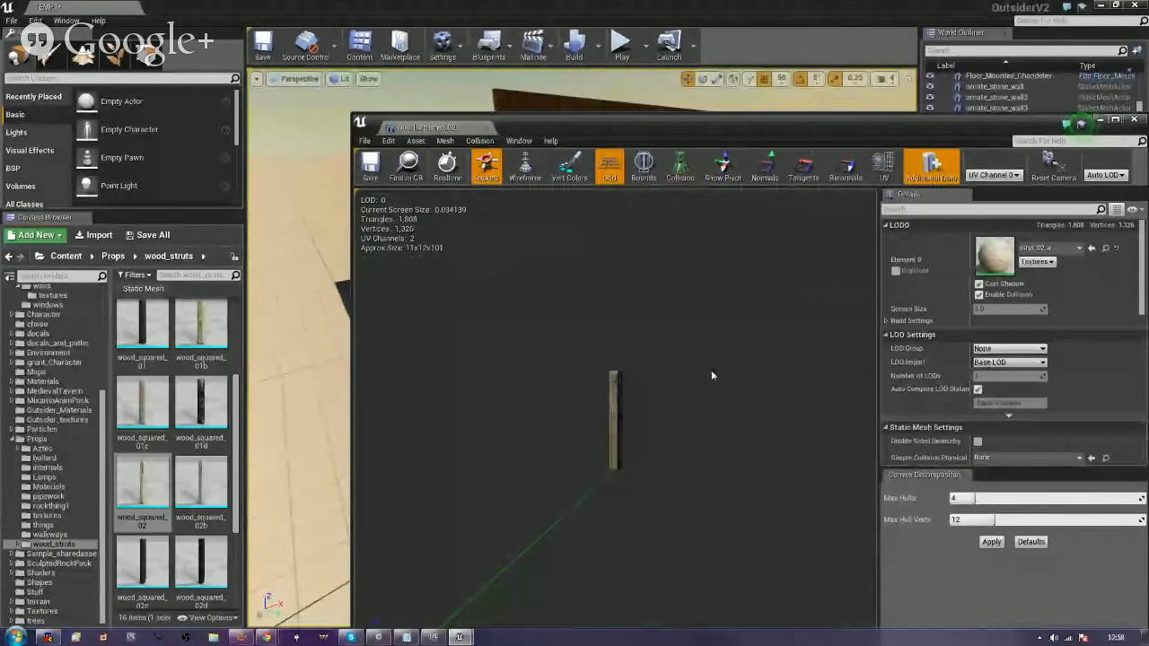
{"action": "key", "text": "f"}
{"action": "left_click", "coordinate": [1133, 120]}
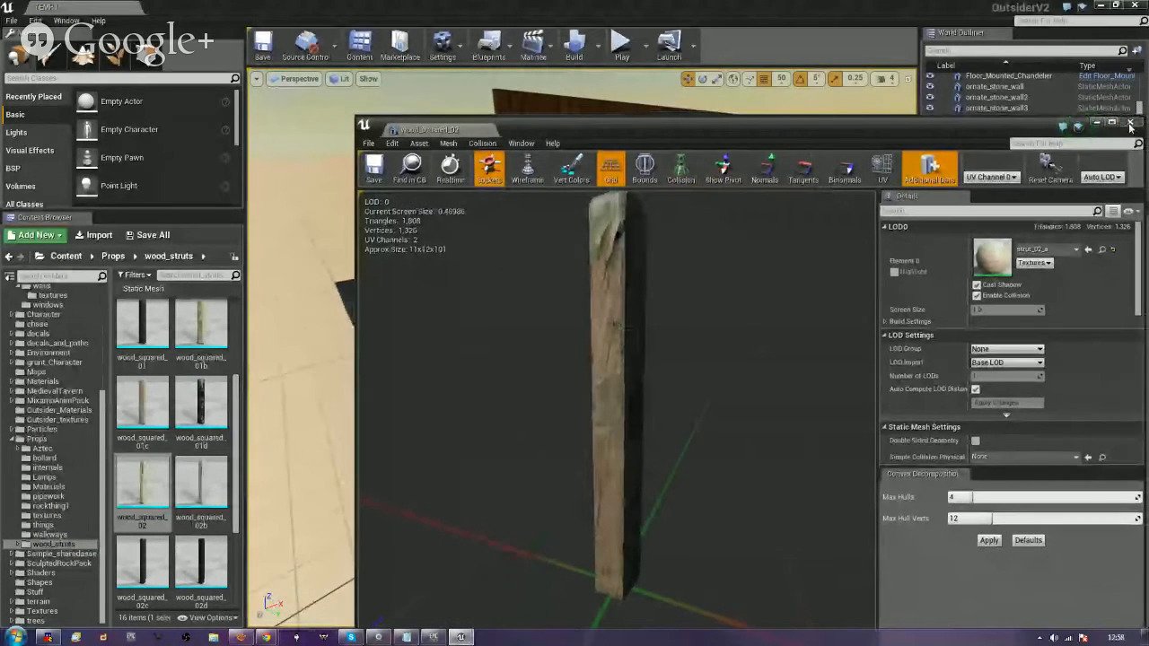
Place a wood_squared_02 strut by the open end of the layered wall and scale it uniformly to 4.
{"action": "right_click_drag", "start_coordinate": [731, 402], "coordinate": [781, 431]}
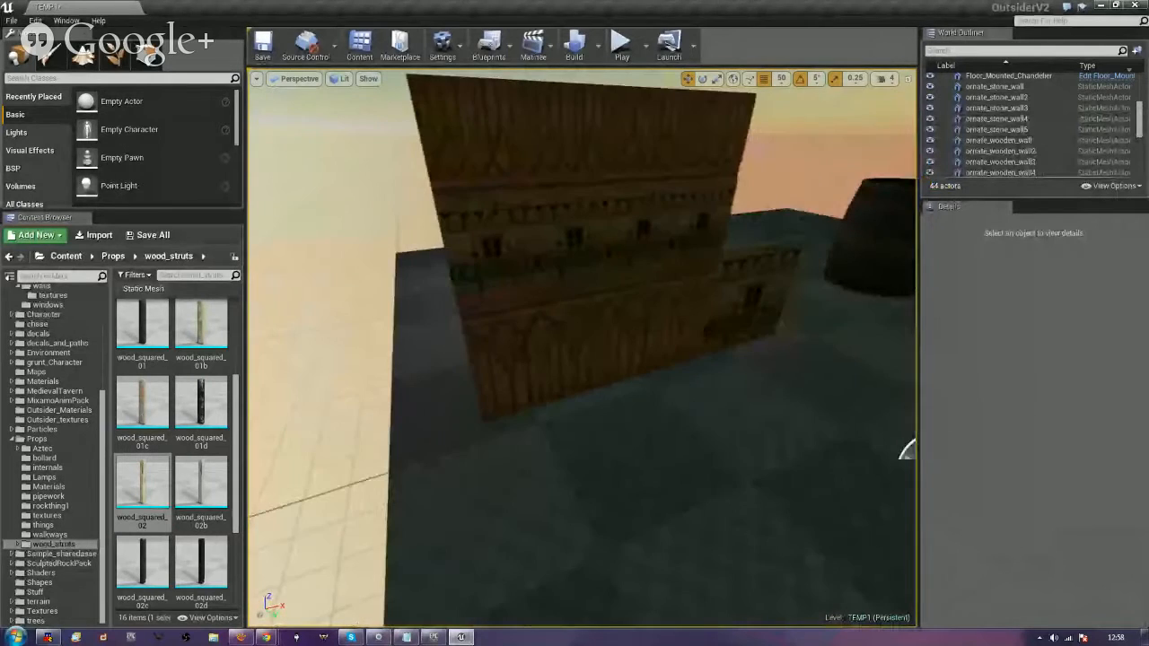
{"action": "left_click_drag", "start_coordinate": [134, 498], "coordinate": [481, 435]}
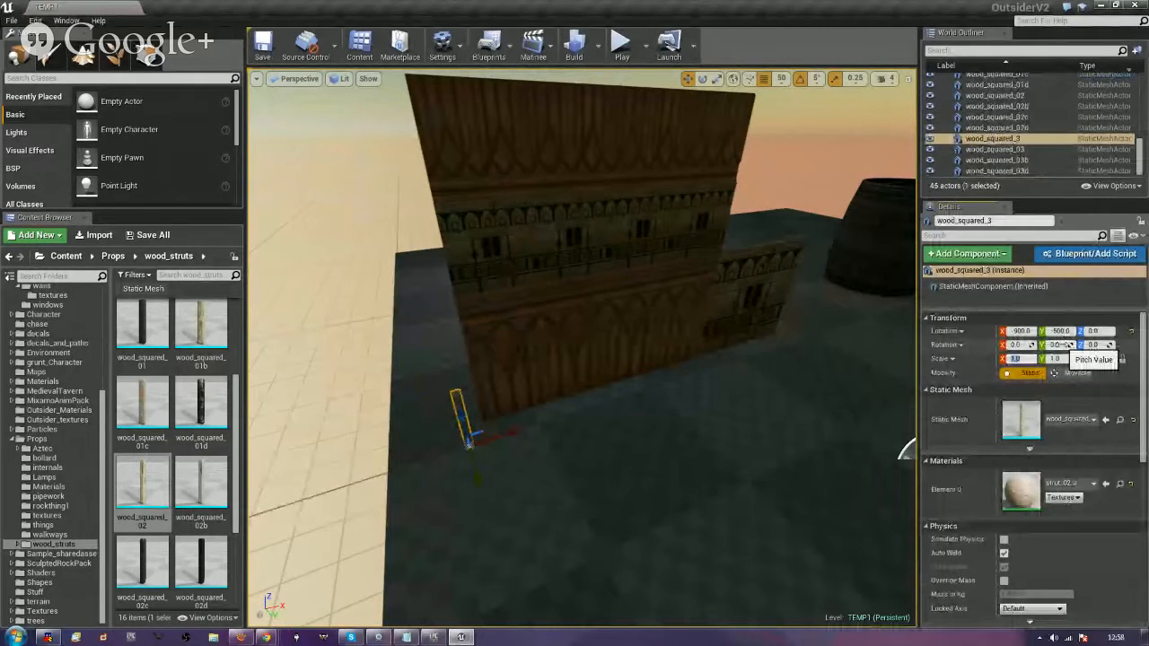
{"action": "type", "text": "4"}
{"action": "key", "text": "Return"}
{"action": "key", "text": "f"}
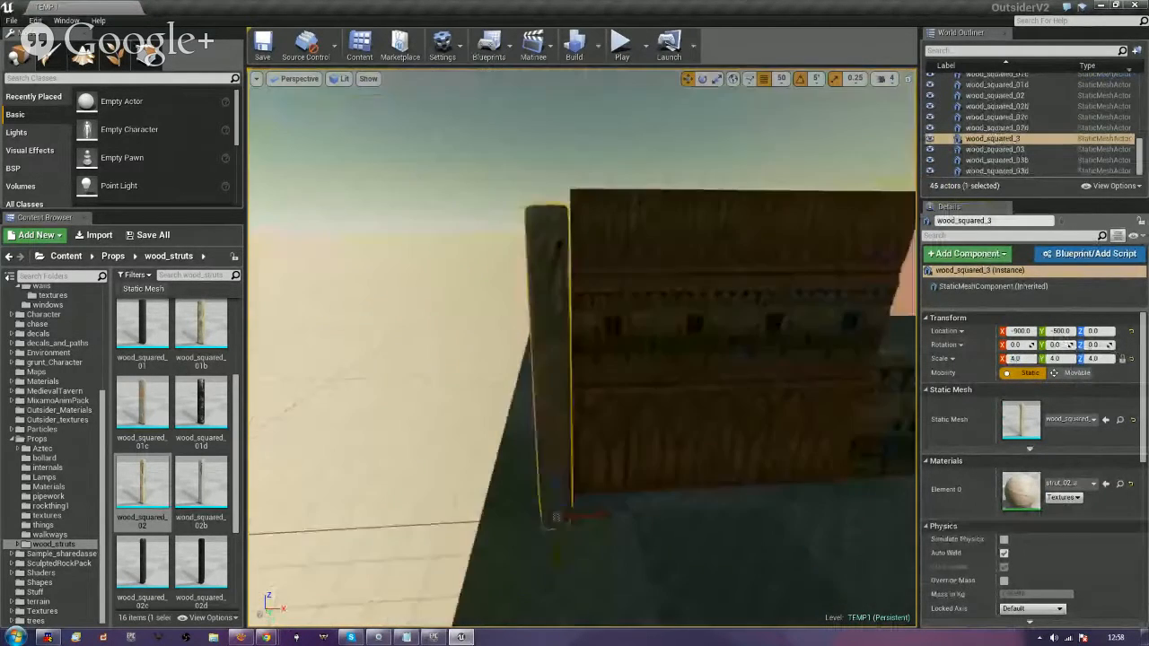
With position snapping set to 1, fit the strut against the wall's end at X -886, Y -539 and scale it to 4.2.
{"action": "mouse_move", "coordinate": [581, 349]}
{"action": "right_mouse_down"}
{"action": "mouse_move", "coordinate": [581, 198]}
{"action": "mouse_move", "coordinate": [570, 341]}
{"action": "right_mouse_up"}
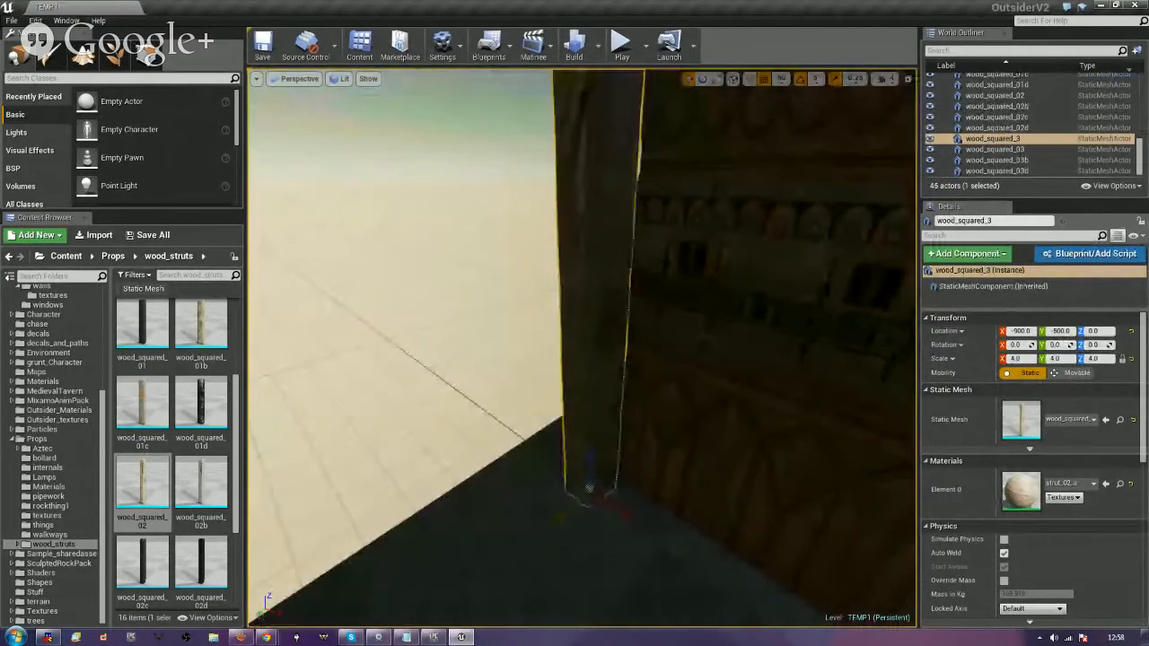
{"action": "left_click_drag", "start_coordinate": [589, 508], "coordinate": [596, 482]}
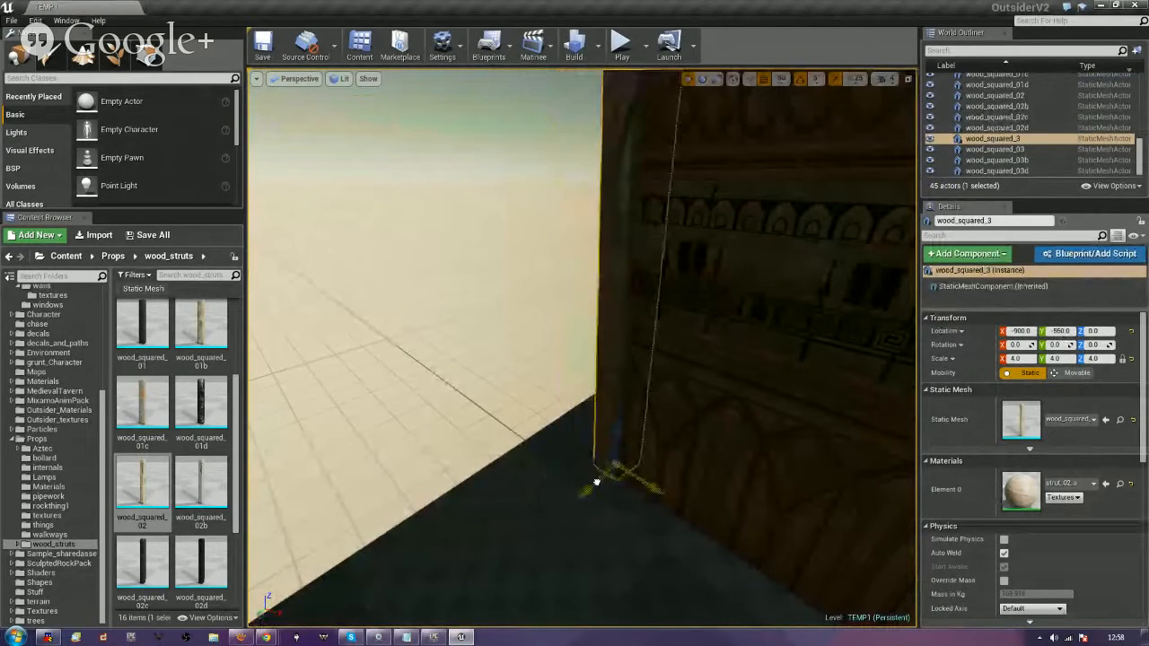
{"action": "left_click", "coordinate": [781, 79]}
{"action": "left_click", "coordinate": [789, 115]}
{"action": "right_click_drag", "start_coordinate": [757, 154], "coordinate": [532, 474]}
{"action": "mouse_move", "coordinate": [550, 459]}
{"action": "left_mouse_down"}
{"action": "mouse_move", "coordinate": [548, 469]}
{"action": "mouse_move", "coordinate": [561, 463]}
{"action": "left_mouse_up"}
{"action": "mouse_move", "coordinate": [562, 462]}
{"action": "right_mouse_down"}
{"action": "mouse_move", "coordinate": [562, 377]}
{"action": "mouse_move", "coordinate": [557, 448]}
{"action": "right_mouse_up"}
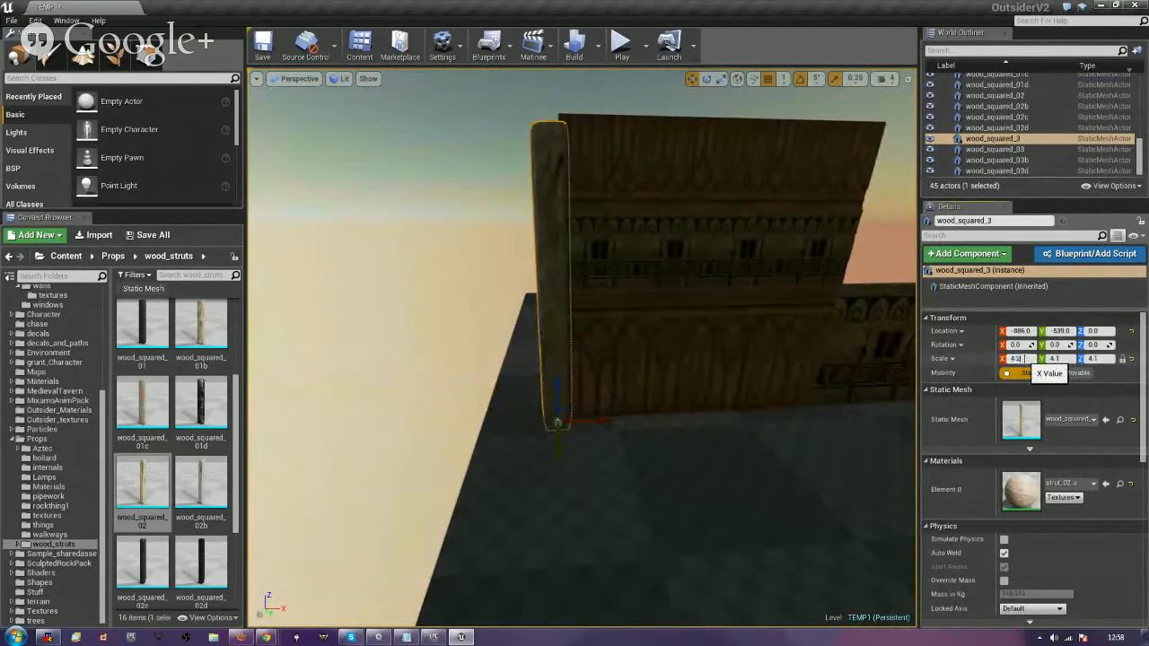
Duplicate the strut to the wall's opposite end at X -464 and shift both struts to Y -543.
{"action": "right_click_drag", "start_coordinate": [713, 462], "coordinate": [798, 463]}
{"action": "left_click_drag", "start_coordinate": [507, 422], "coordinate": [768, 422], "text": "alt"}
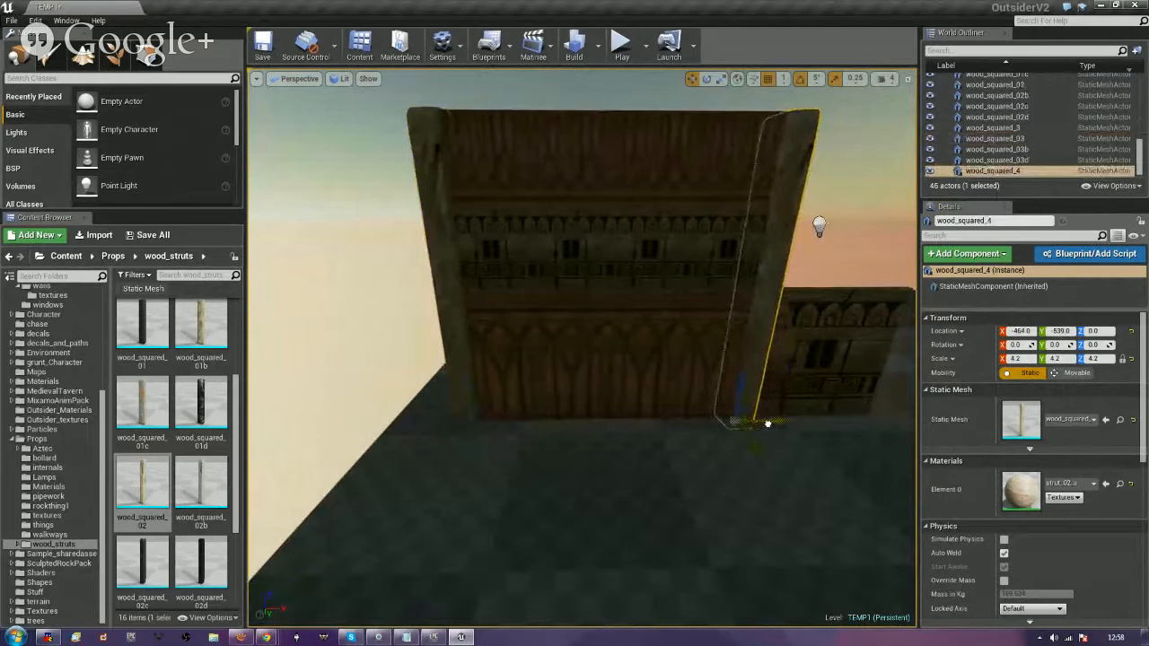
{"action": "left_click", "coordinate": [469, 412], "text": "ctrl"}
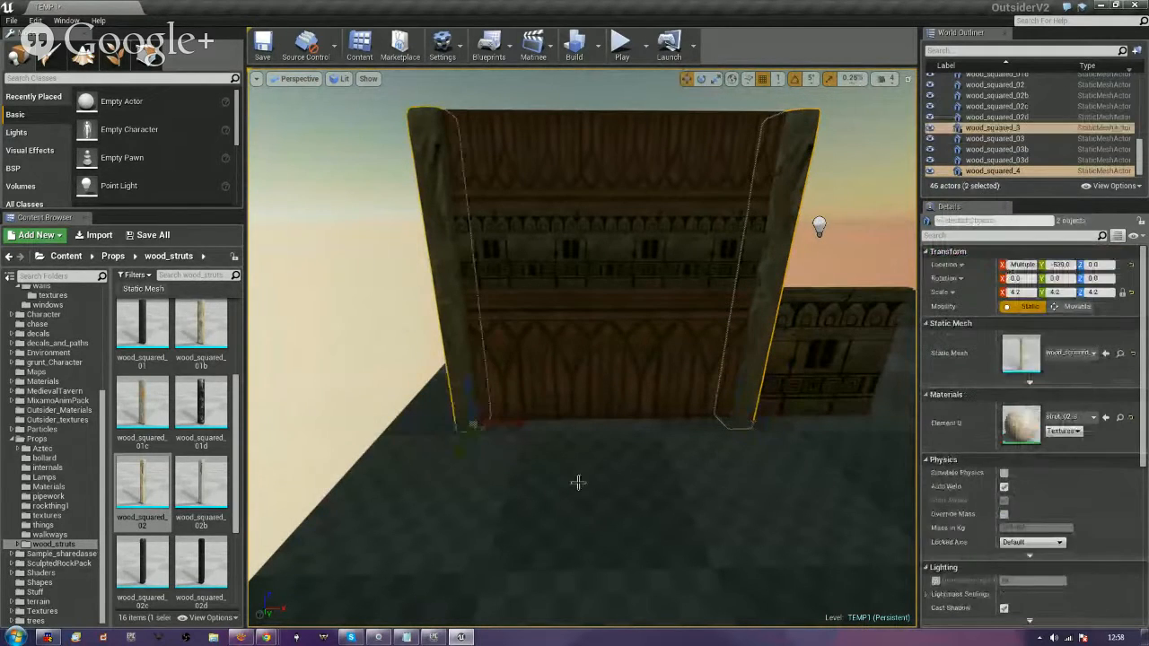
{"action": "left_click_drag", "start_coordinate": [459, 453], "coordinate": [464, 452]}
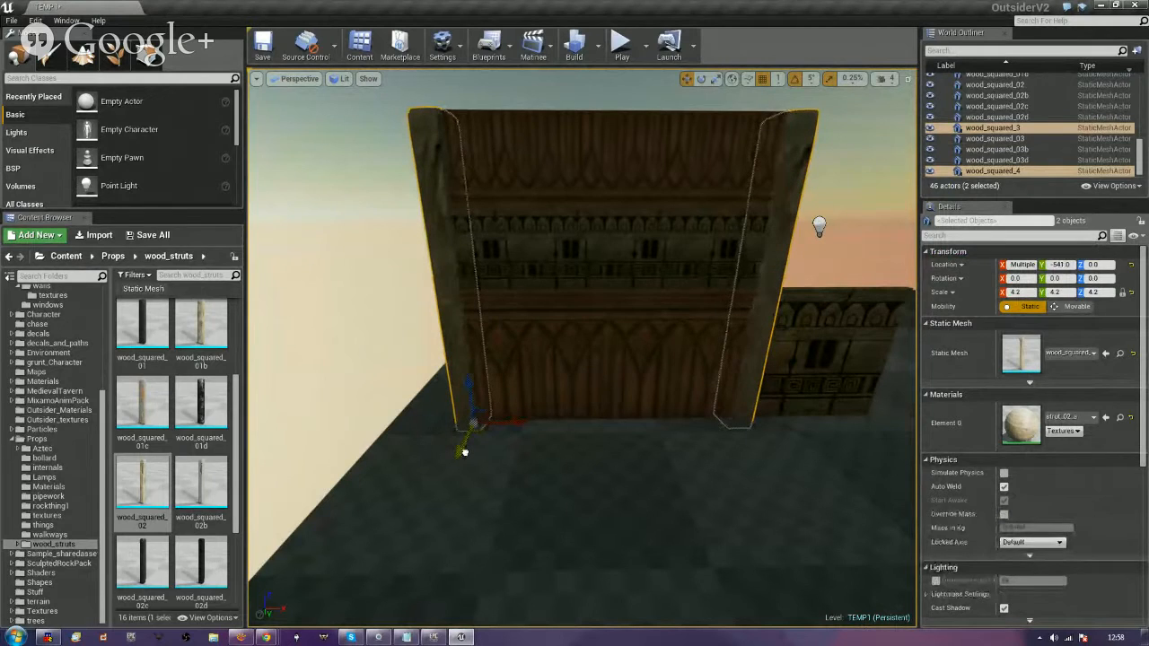
{"action": "key", "text": "Escape"}
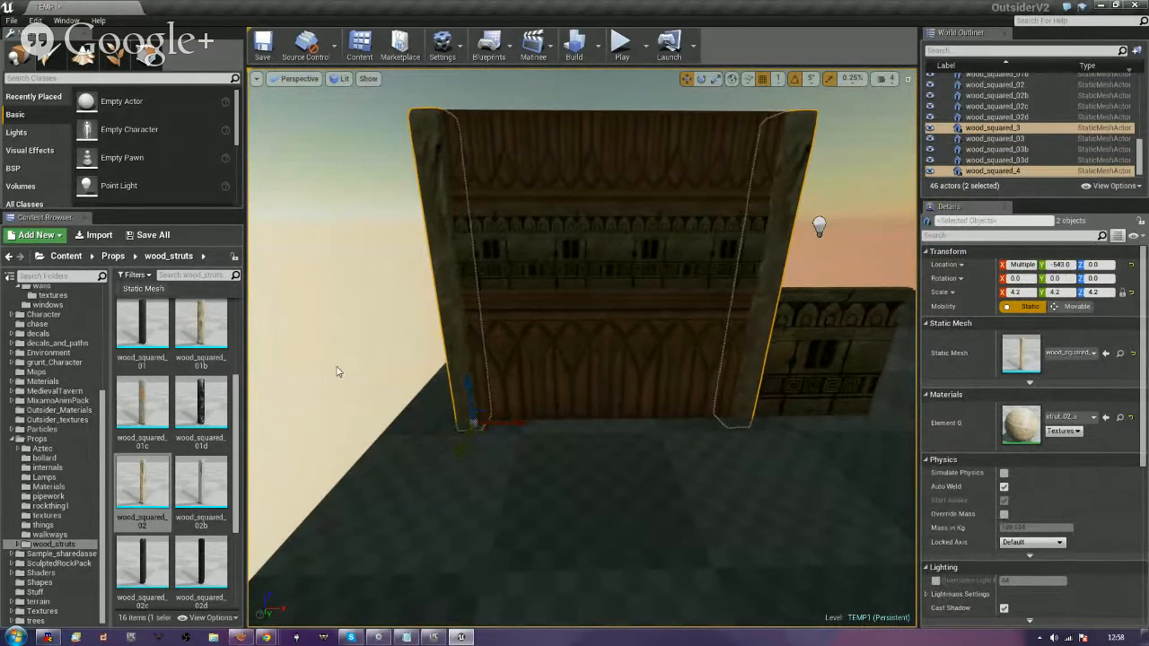
Move the Floor_Light_2 candle stand beside the wall's far strut, to X -428, Y -453.
{"action": "right_click_drag", "start_coordinate": [339, 373], "coordinate": [439, 368]}
{"action": "right_click_drag", "start_coordinate": [887, 445], "coordinate": [698, 308]}
{"action": "left_click", "coordinate": [700, 300]}
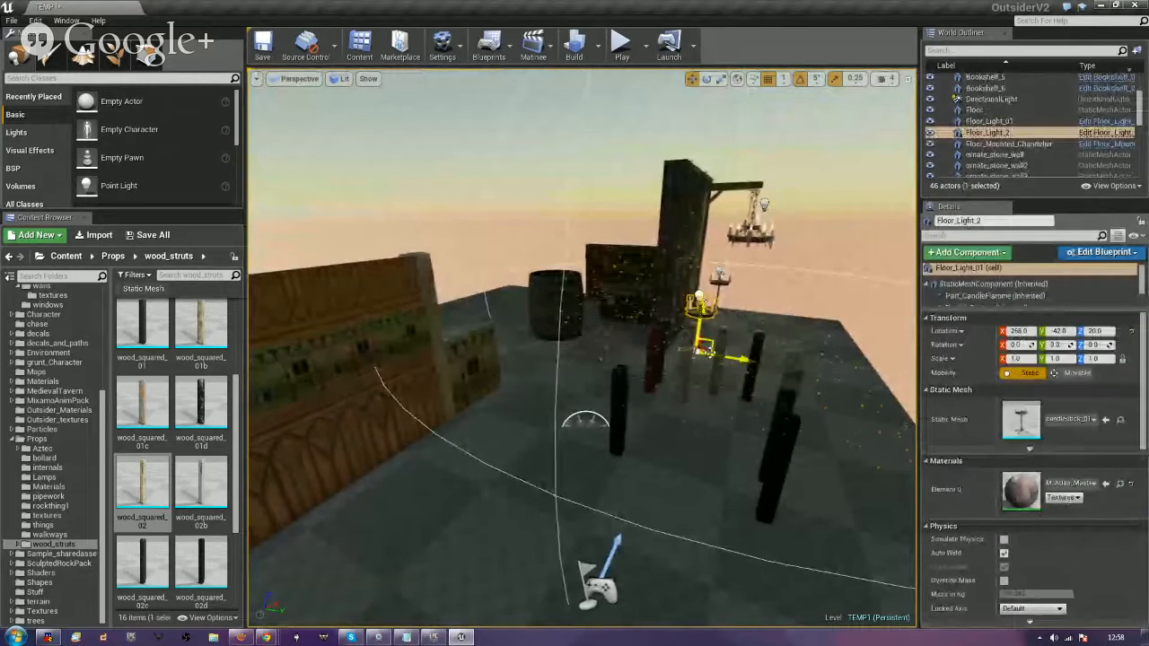
{"action": "left_click_drag", "start_coordinate": [703, 345], "coordinate": [566, 366]}
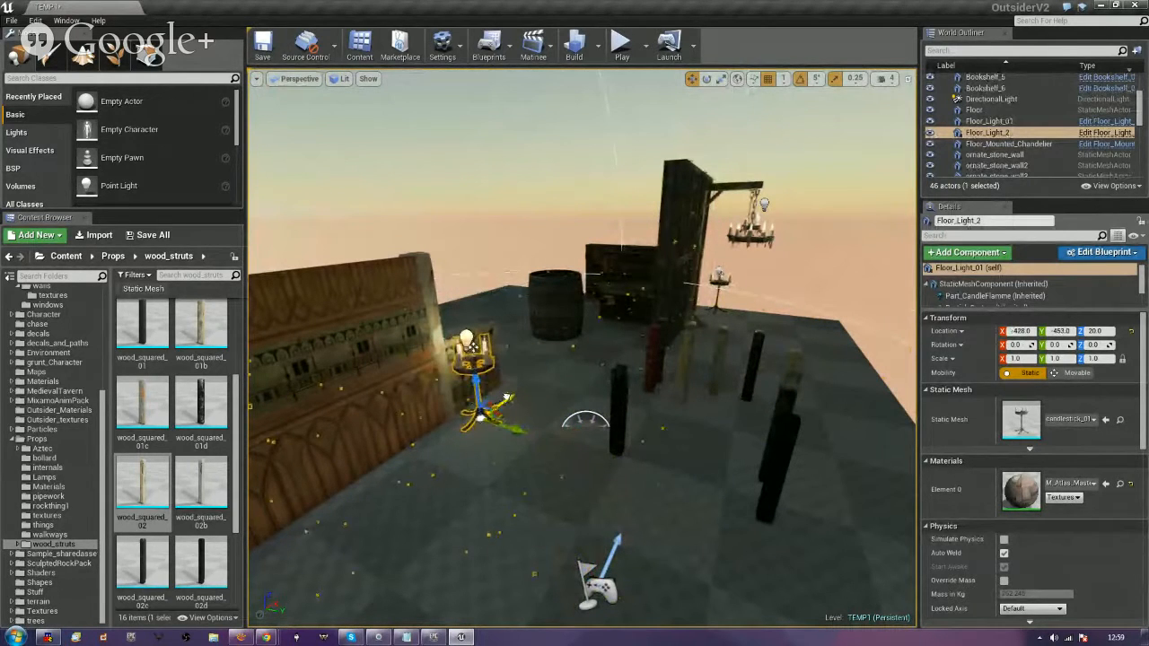
{"action": "left_click", "coordinate": [445, 190]}
Play the level and walk along the candlelit wall to examine its panels and struts, and end the session.
{"action": "right_click_drag", "start_coordinate": [444, 190], "coordinate": [294, 96]}
{"action": "key", "text": "w"}
{"action": "key", "text": "s"}
{"action": "right_click_drag", "start_coordinate": [617, 216], "coordinate": [633, 222]}
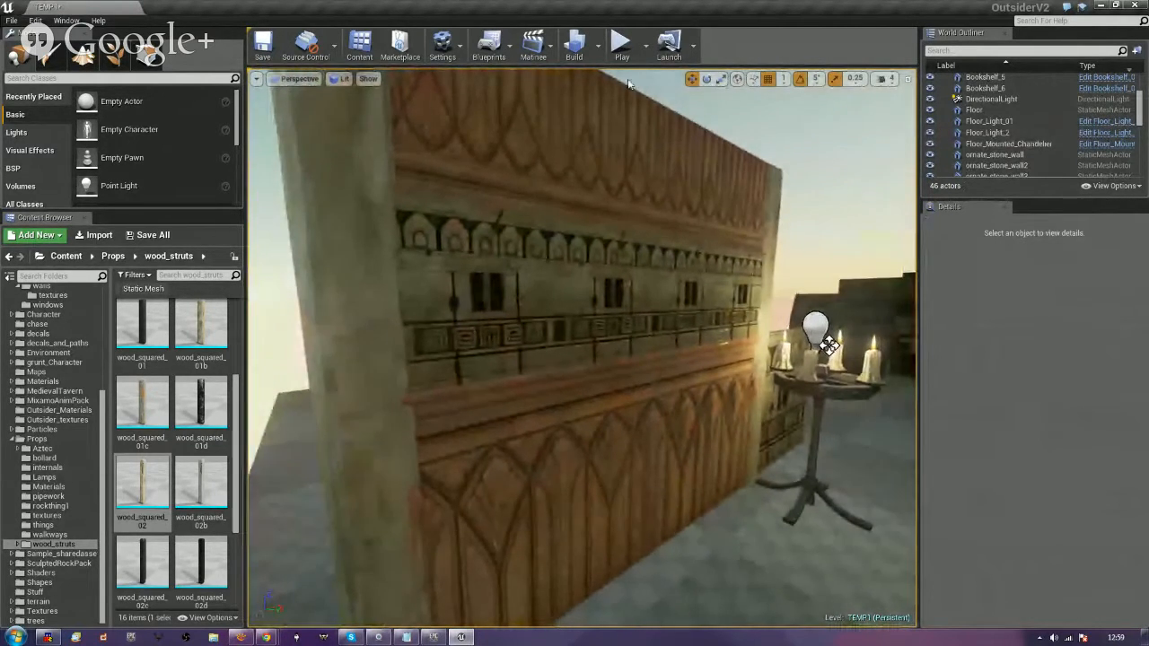
{"action": "left_click", "coordinate": [620, 44]}
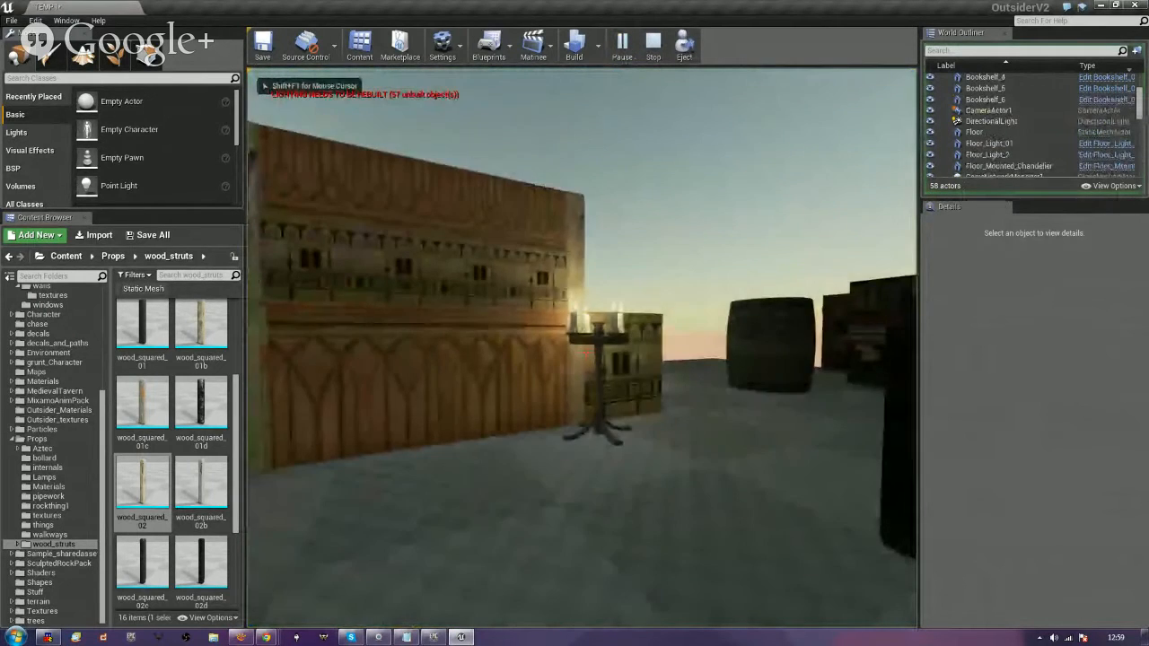
{"action": "key", "text": "w"}
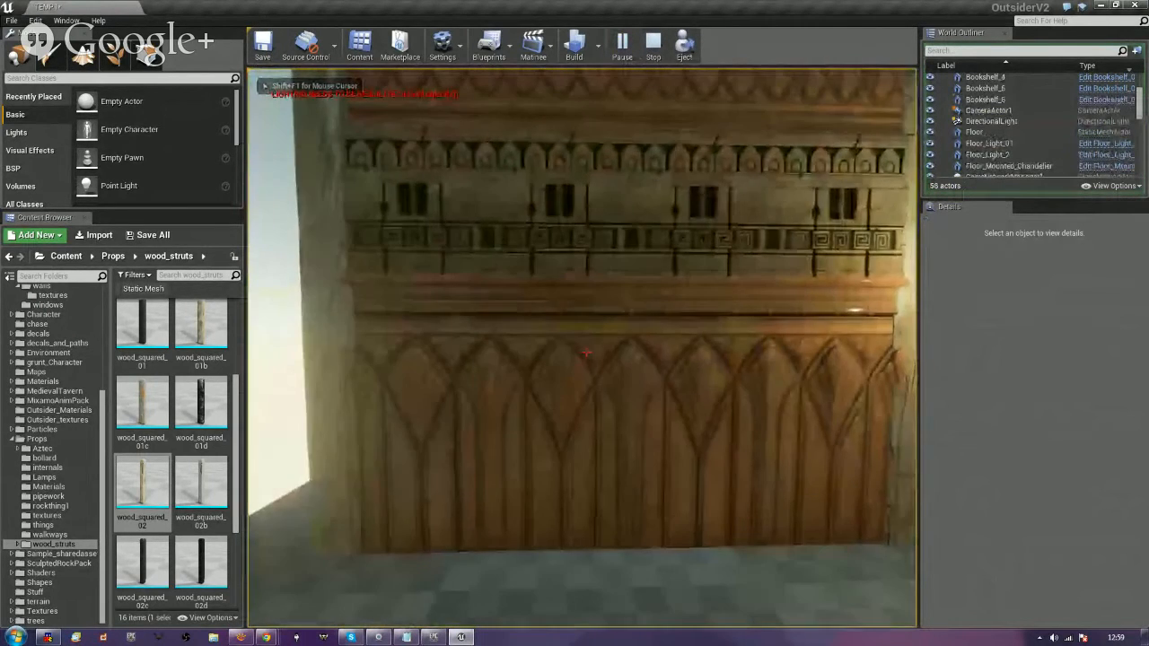
{"action": "key", "text": "w"}
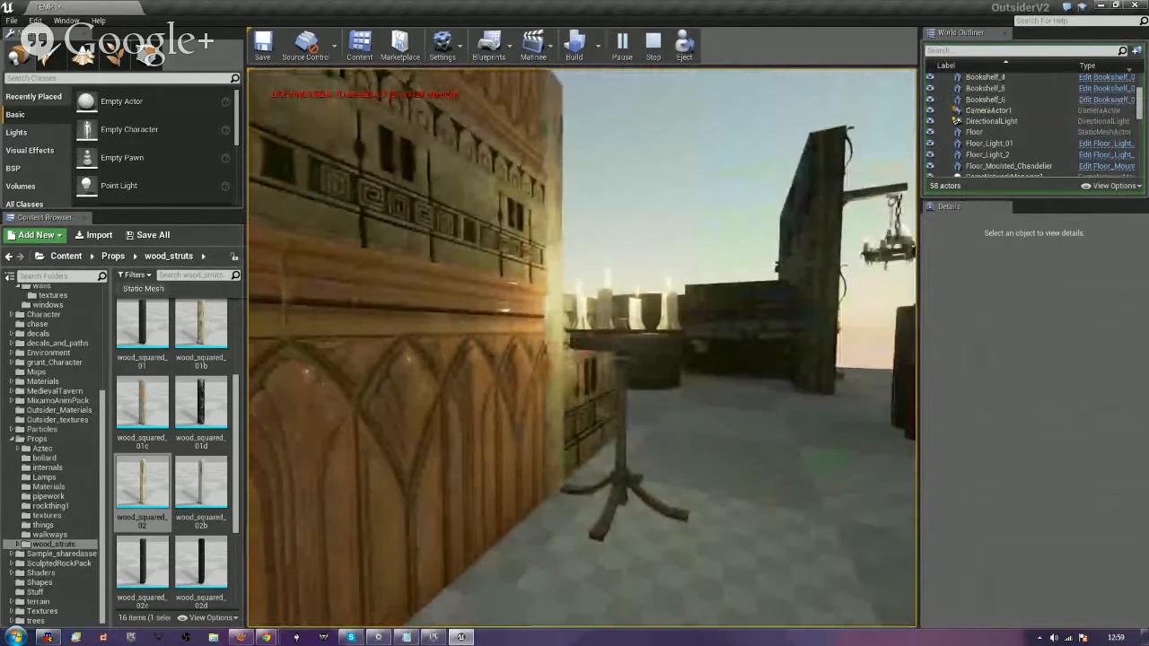
{"action": "key", "text": "w"}
{"action": "key", "text": "w"}
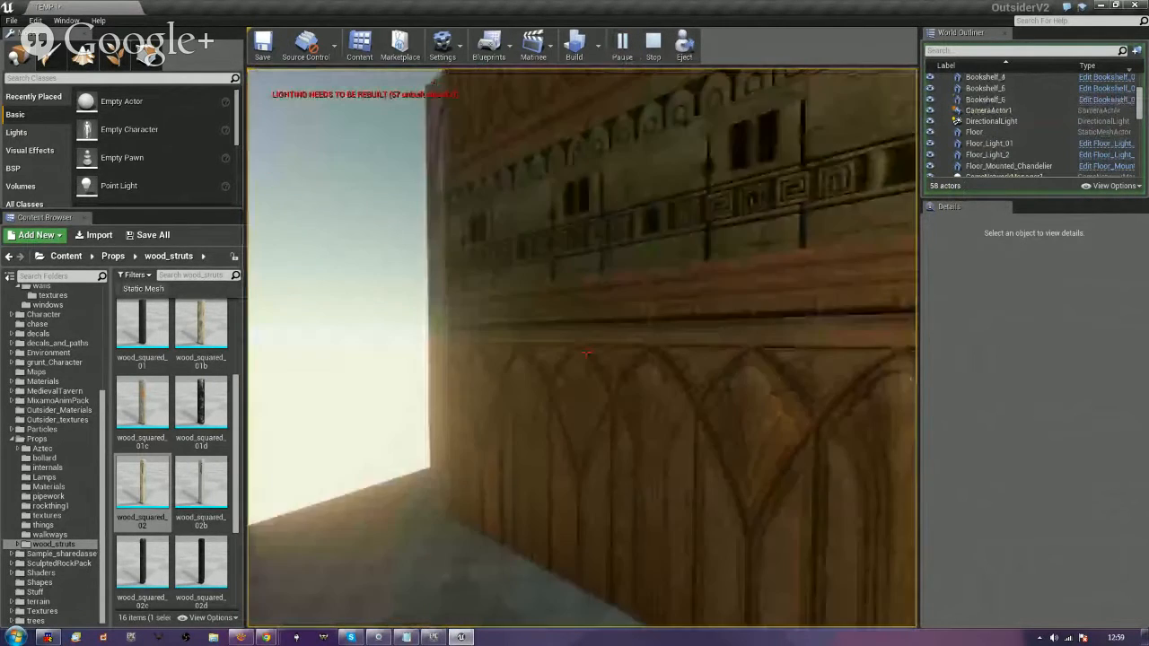
{"action": "key", "text": "s"}
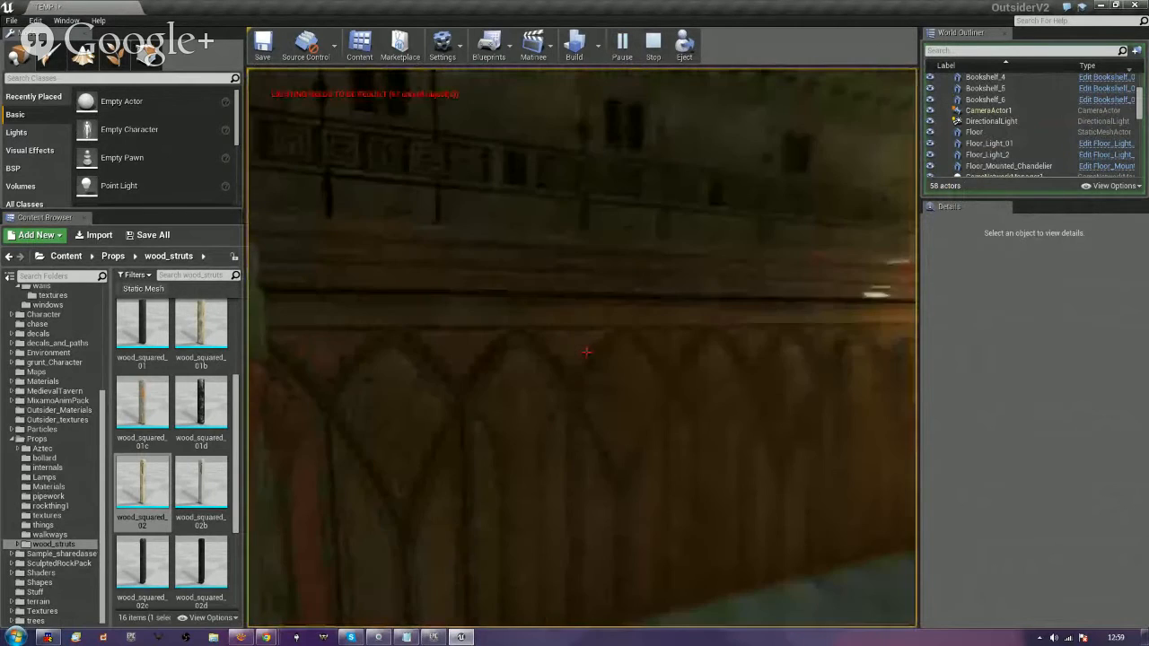
{"action": "key", "text": "Escape"}
Open the MedievalTavern/Meshes/Deco_walls content folder.
{"action": "mouse_move", "coordinate": [693, 433]}
{"action": "right_mouse_down"}
{"action": "mouse_move", "coordinate": [693, 503]}
{"action": "mouse_move", "coordinate": [692, 434]}
{"action": "right_mouse_up"}
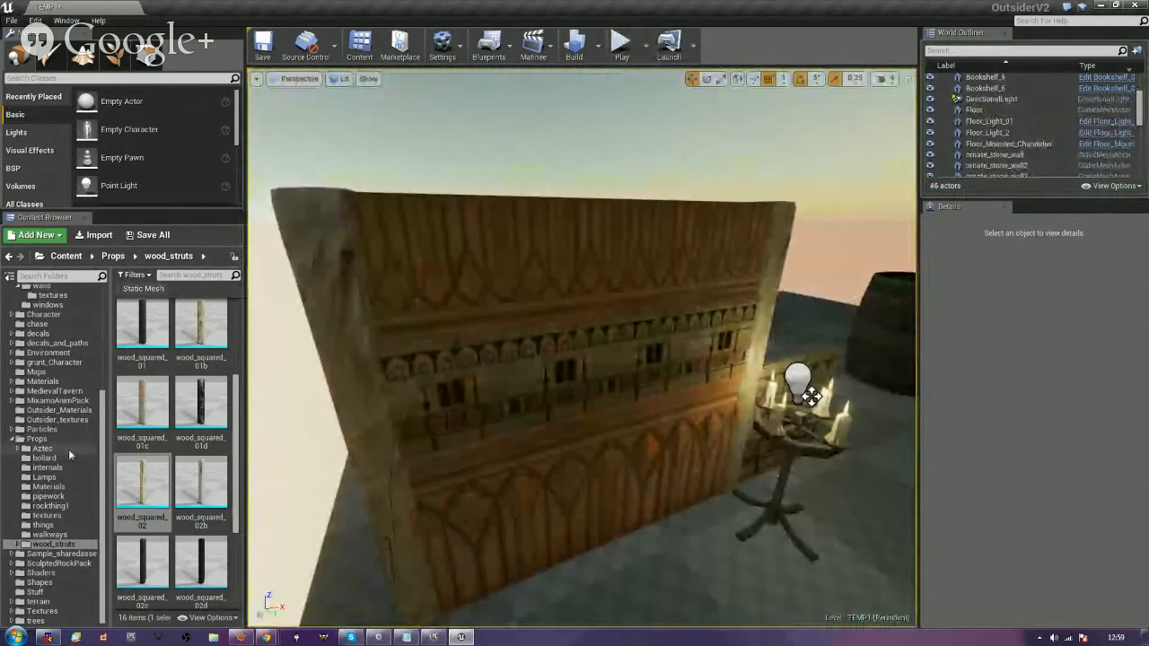
{"action": "double_click", "coordinate": [49, 391]}
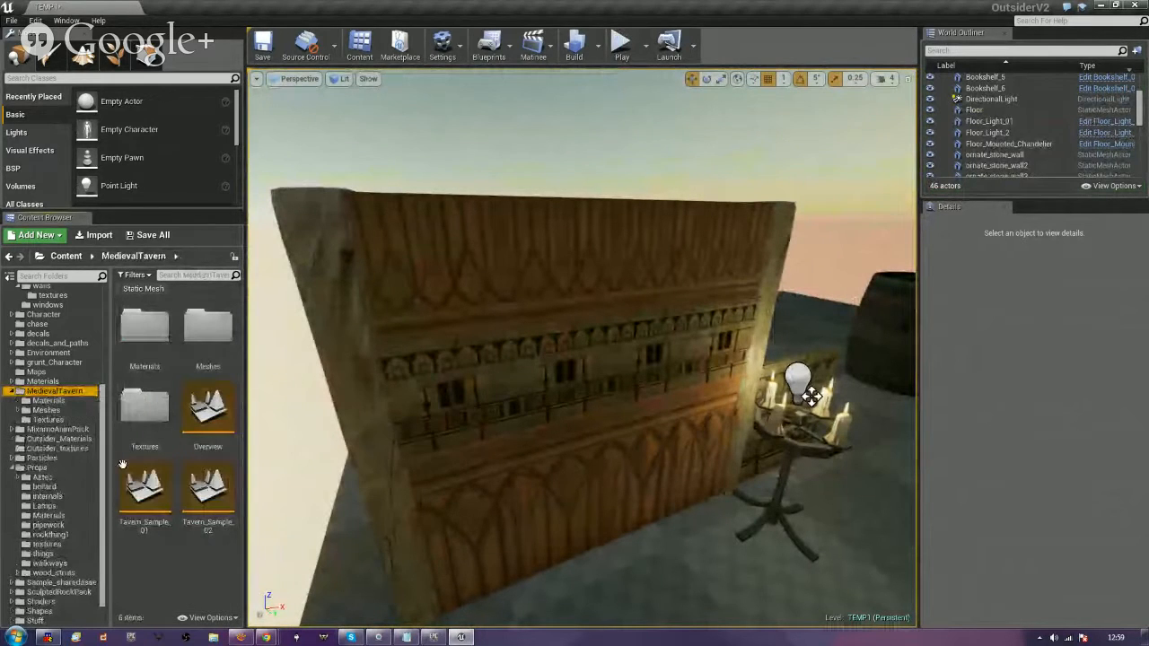
{"action": "mouse_move", "coordinate": [582, 350]}
{"action": "right_mouse_down"}
{"action": "mouse_move", "coordinate": [581, 314]}
{"action": "mouse_move", "coordinate": [592, 368]}
{"action": "mouse_move", "coordinate": [574, 332]}
{"action": "mouse_move", "coordinate": [566, 350]}
{"action": "right_mouse_up"}
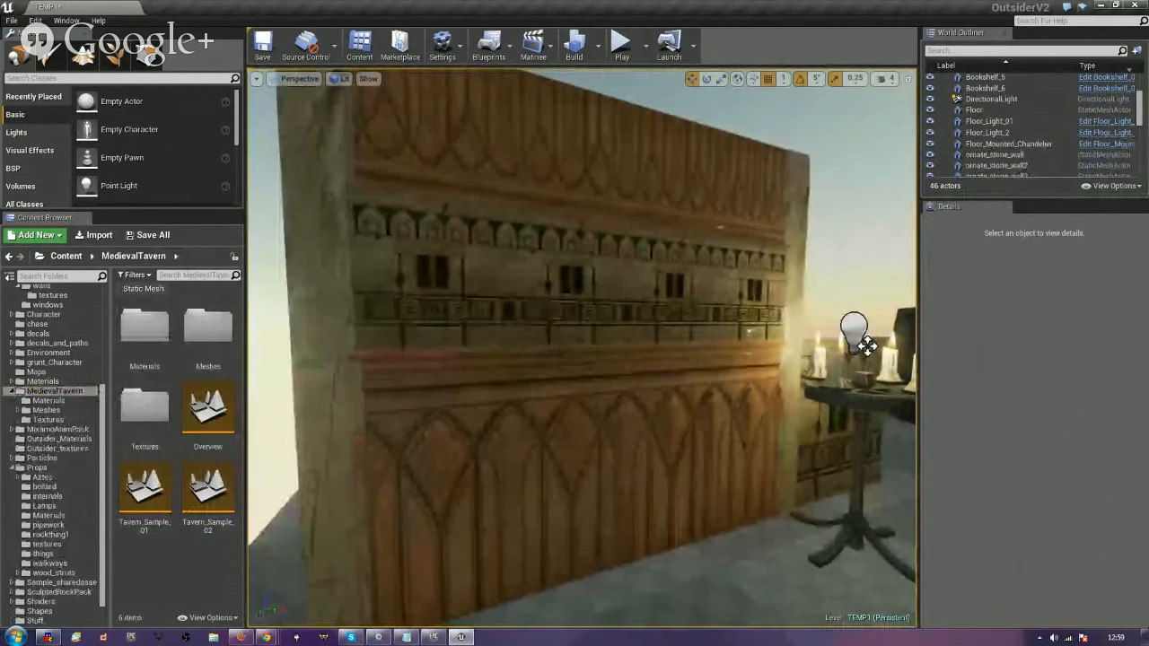
{"action": "double_click", "coordinate": [65, 410]}
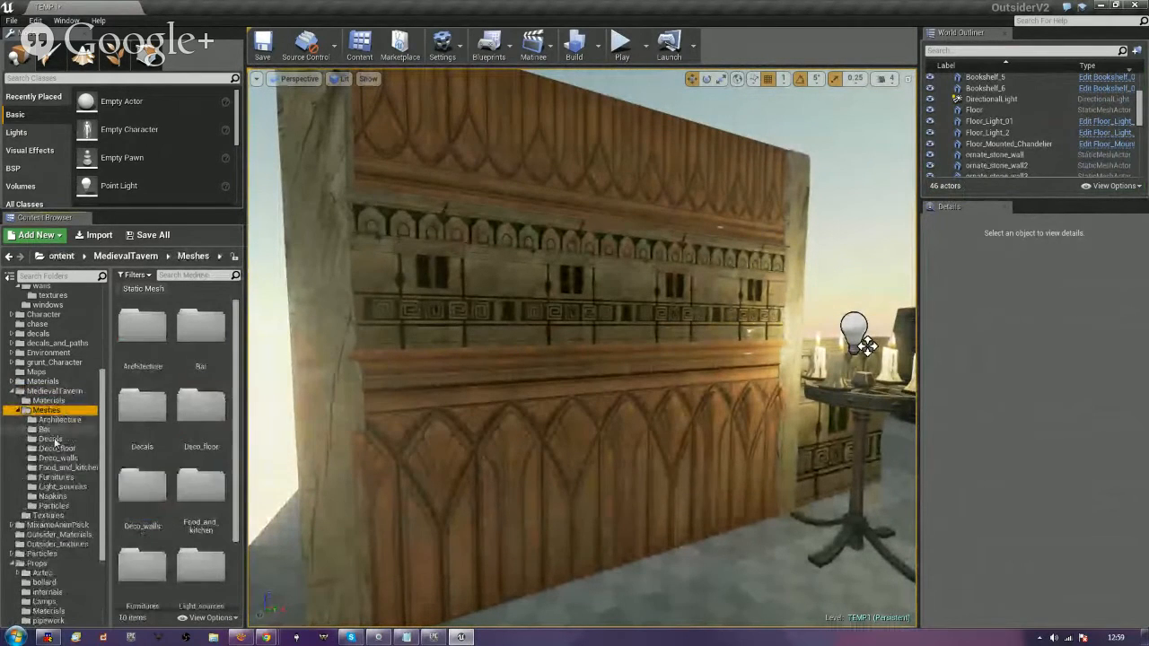
{"action": "left_click", "coordinate": [57, 458]}
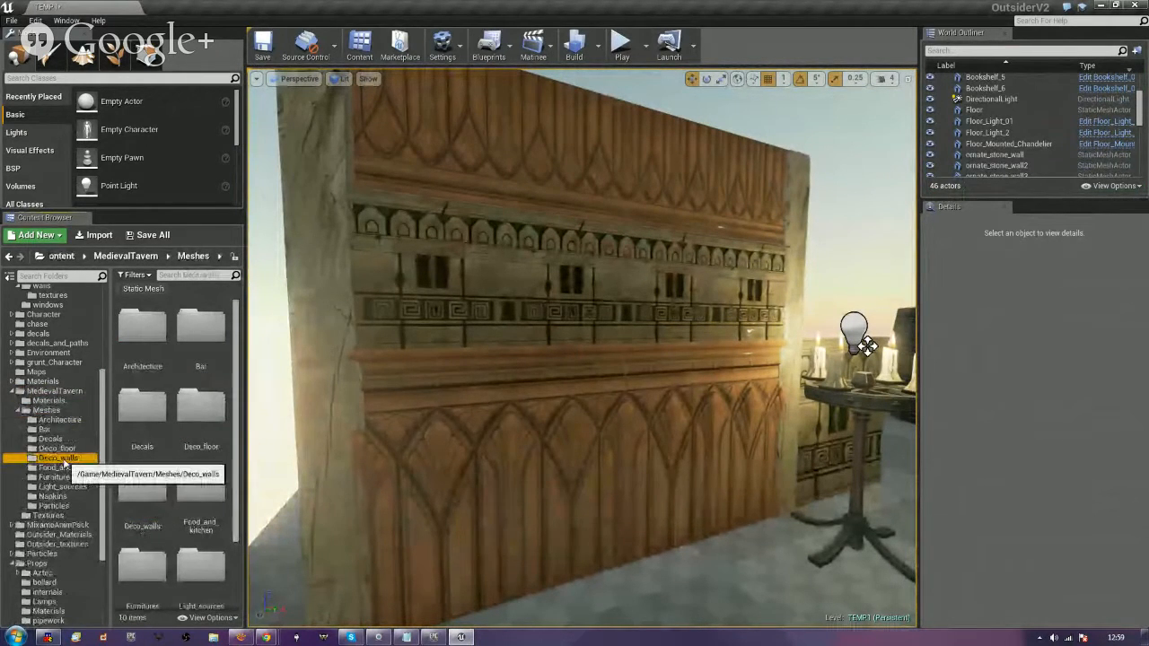
Hang painting_02 at the middle of the stone band, painting_03 toward the near strut and painting_01 toward the candle stand.
{"action": "left_click_drag", "start_coordinate": [236, 357], "coordinate": [244, 502]}
{"action": "mouse_move", "coordinate": [203, 459]}
{"action": "left_mouse_down"}
{"action": "mouse_move", "coordinate": [526, 260]}
{"action": "mouse_move", "coordinate": [602, 284]}
{"action": "left_mouse_up"}
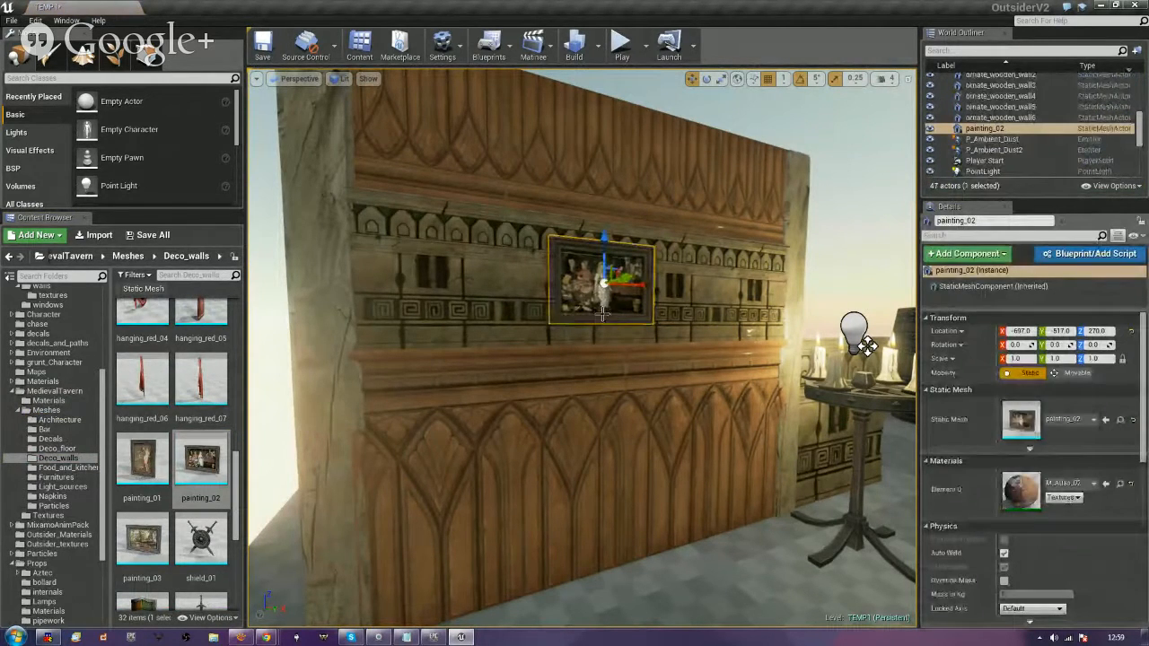
{"action": "mouse_move", "coordinate": [135, 534]}
{"action": "left_mouse_down"}
{"action": "mouse_move", "coordinate": [408, 288]}
{"action": "mouse_move", "coordinate": [451, 272]}
{"action": "left_mouse_up"}
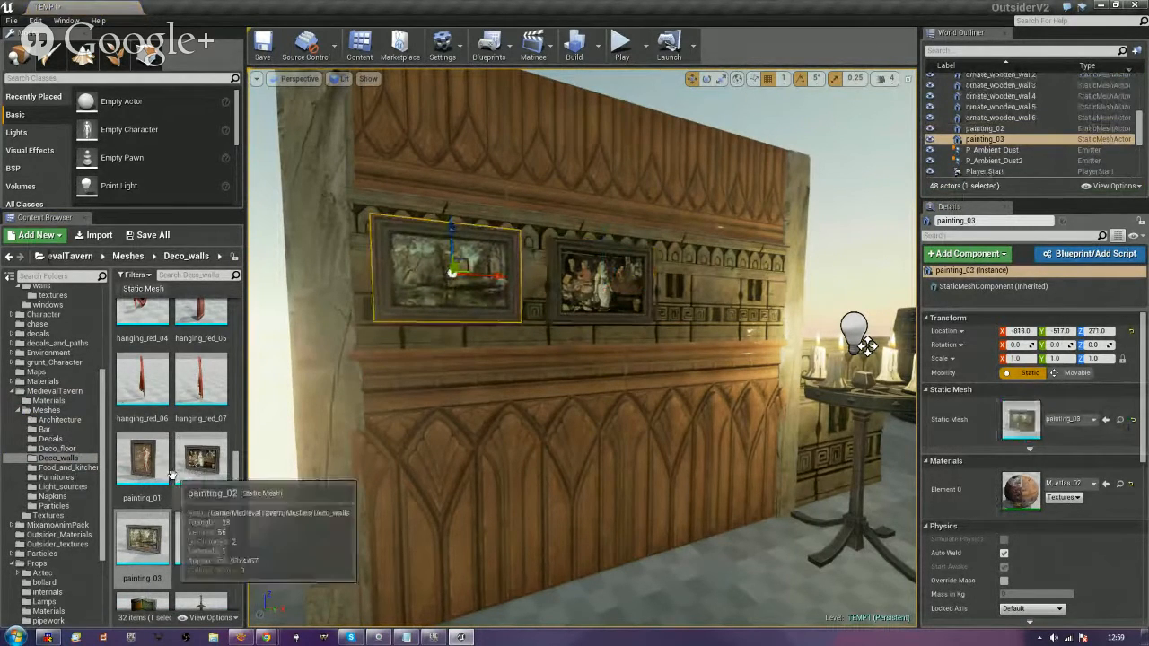
{"action": "left_click", "coordinate": [141, 462]}
{"action": "left_click_drag", "start_coordinate": [749, 269], "coordinate": [737, 292]}
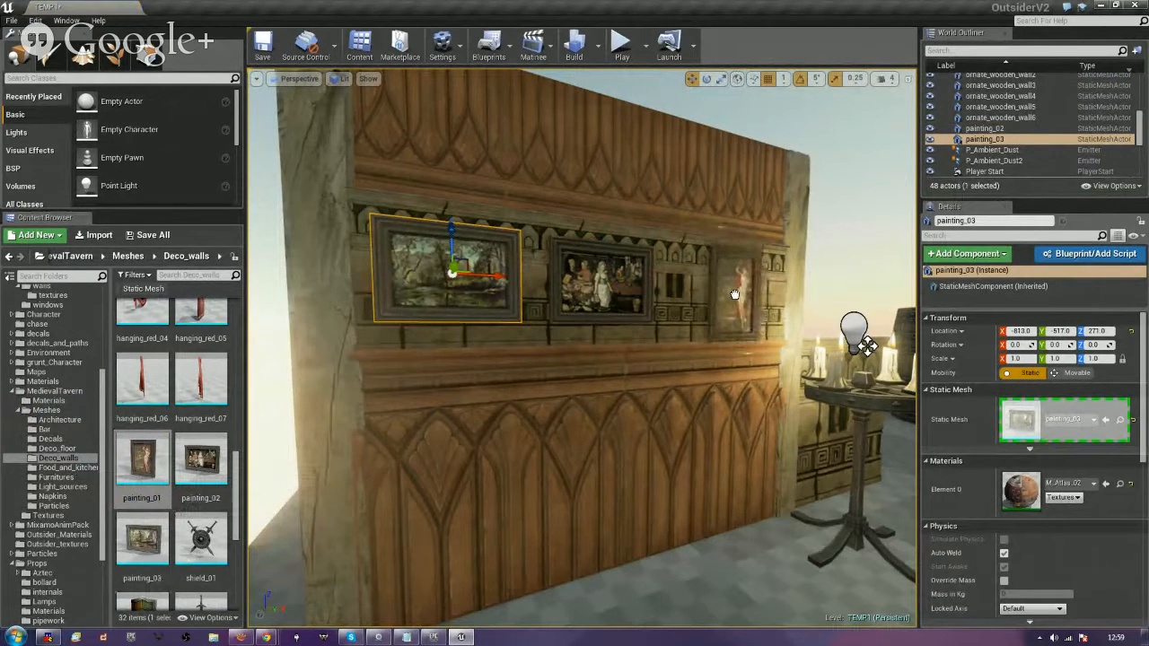
{"action": "left_click_drag", "start_coordinate": [735, 294], "coordinate": [735, 295]}
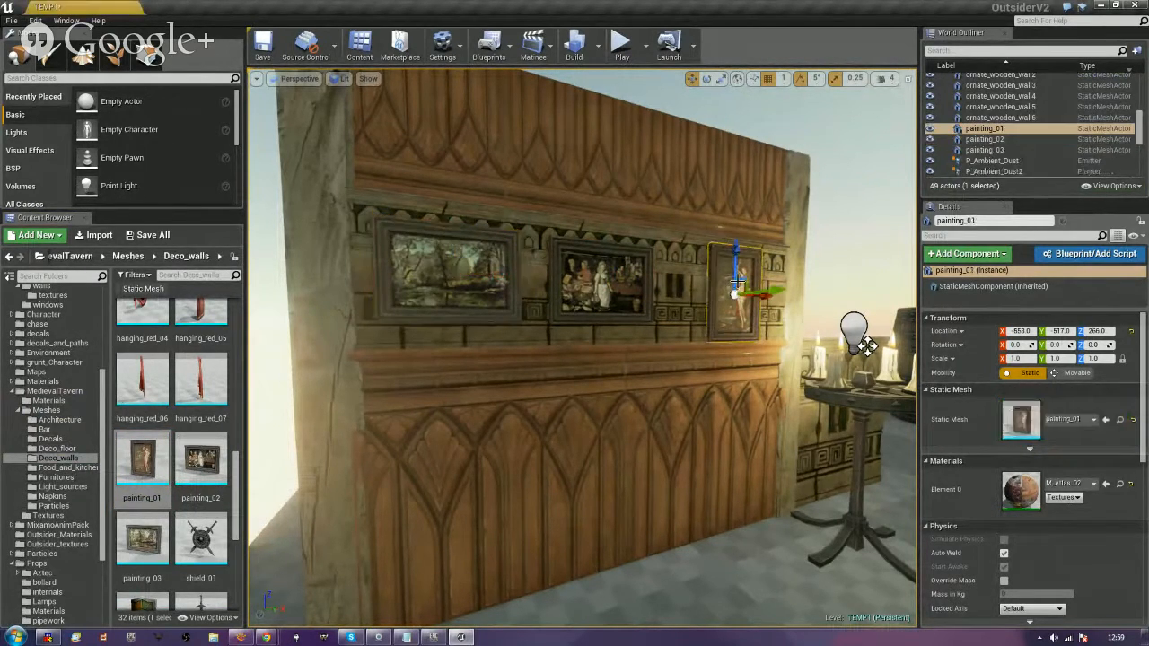
Examine the three hung paintings and the wall's stone band from close up and from the near strut.
{"action": "left_click", "coordinate": [851, 193]}
{"action": "mouse_move", "coordinate": [823, 280]}
{"action": "right_mouse_down"}
{"action": "mouse_move", "coordinate": [779, 307]}
{"action": "mouse_move", "coordinate": [691, 307]}
{"action": "mouse_move", "coordinate": [668, 269]}
{"action": "right_mouse_up"}
{"action": "key", "text": "s"}
{"action": "key", "text": "w"}
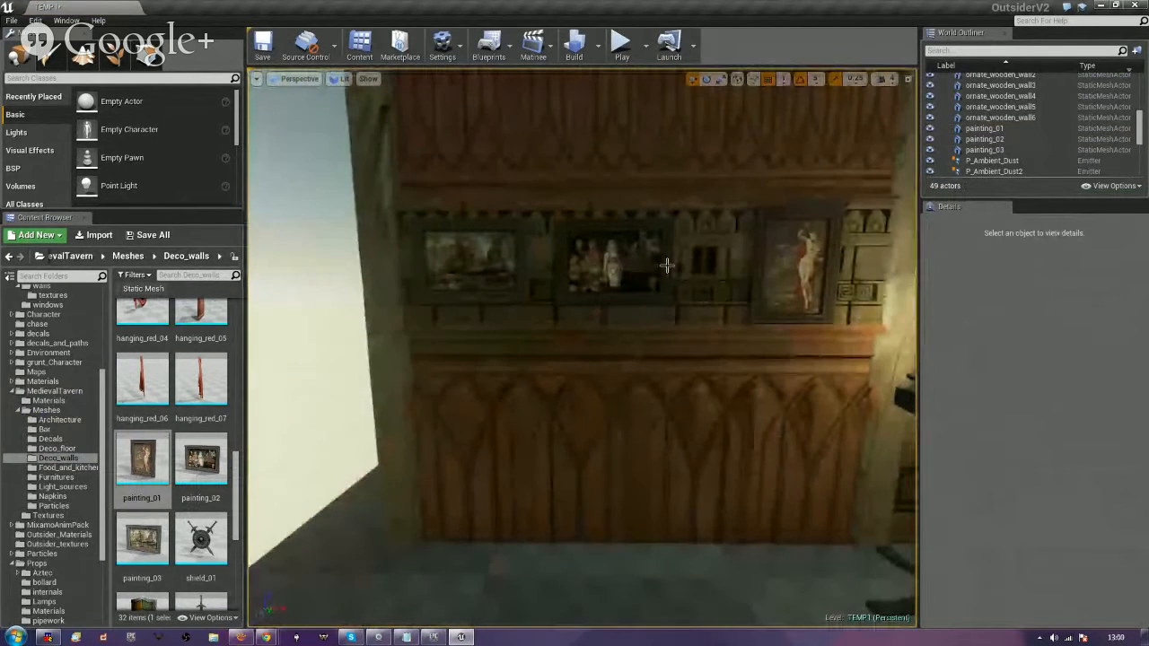
{"action": "left_click", "coordinate": [664, 265]}
{"action": "left_click_drag", "start_coordinate": [676, 267], "coordinate": [679, 268]}
{"action": "right_click_drag", "start_coordinate": [640, 354], "coordinate": [853, 326]}
{"action": "key", "text": "s"}
{"action": "key", "text": "w"}
{"action": "key", "text": "a"}
Hang the hanging_red_07 curtain at the wall's near strut, rotated 90° about Z, at X -854, Y -517, Z 418.
{"action": "left_click_drag", "start_coordinate": [187, 371], "coordinate": [346, 138]}
{"action": "key", "text": "e"}
{"action": "right_click_drag", "start_coordinate": [841, 354], "coordinate": [500, 233]}
{"action": "key", "text": "w"}
{"action": "left_click_drag", "start_coordinate": [526, 246], "coordinate": [552, 252]}
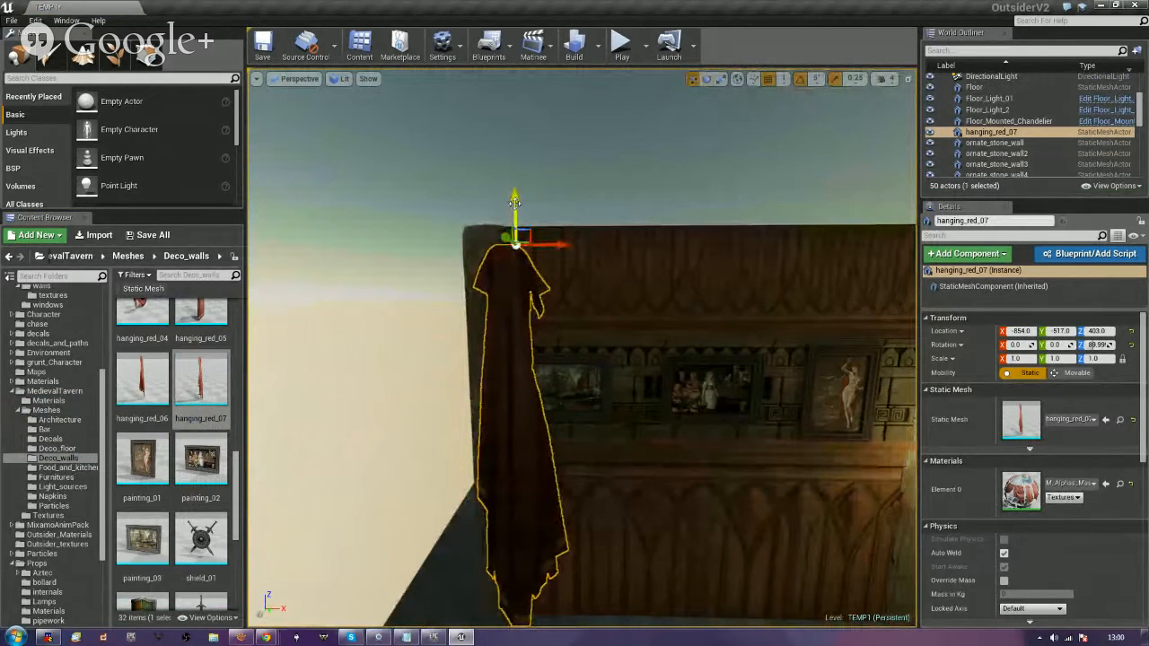
{"action": "left_click_drag", "start_coordinate": [514, 202], "coordinate": [514, 178]}
{"action": "right_click_drag", "start_coordinate": [552, 391], "coordinate": [875, 462]}
{"action": "right_click_drag", "start_coordinate": [327, 421], "coordinate": [732, 455]}
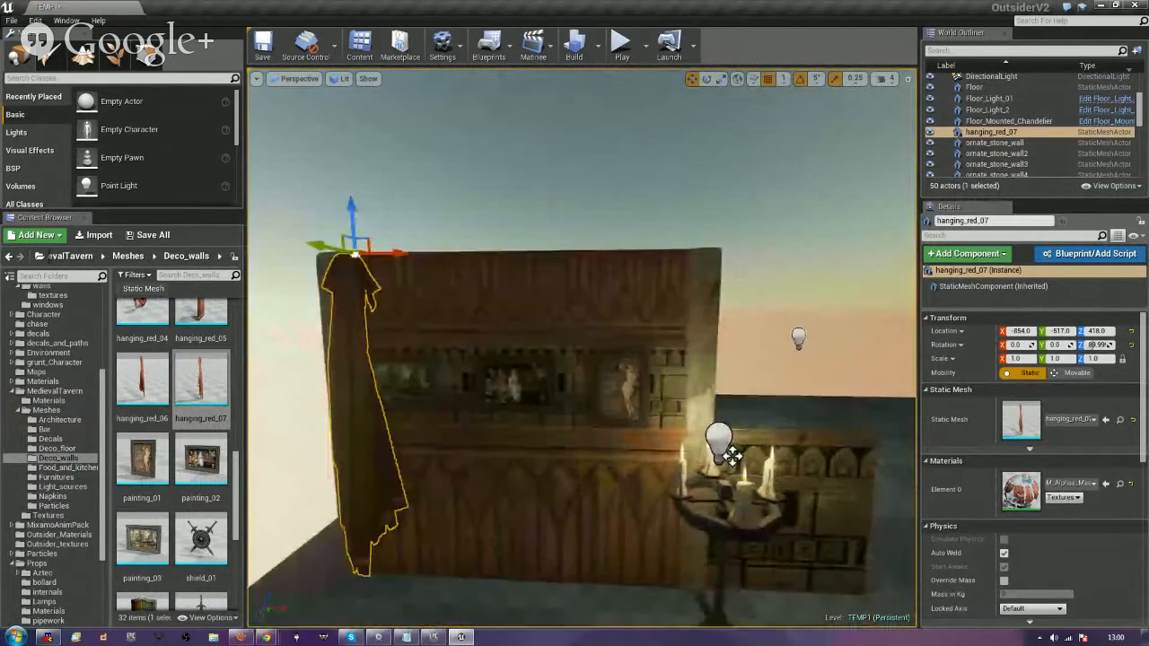
Hang the hanging_red_06 curtain at the far strut, rotated 90° about Z, at X -484, Y -517, Z 418.
{"action": "left_click_drag", "start_coordinate": [142, 382], "coordinate": [697, 237]}
{"action": "key", "text": "e"}
{"action": "key", "text": "w"}
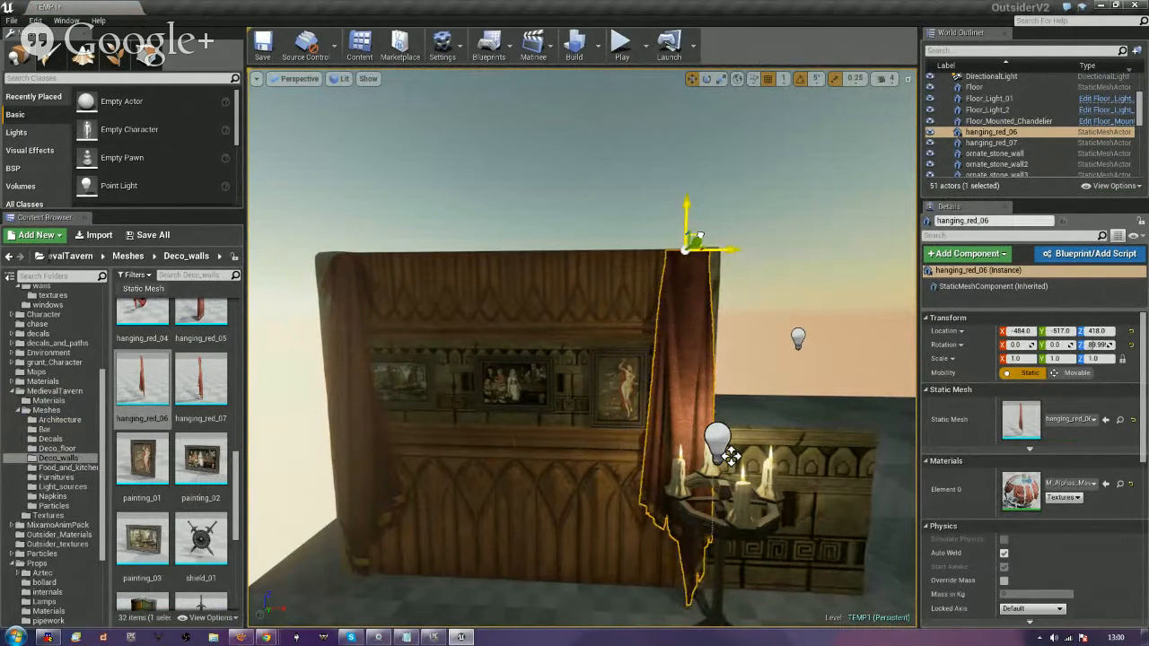
{"action": "key", "text": "Escape"}
{"action": "right_click_drag", "start_coordinate": [617, 279], "coordinate": [596, 307]}
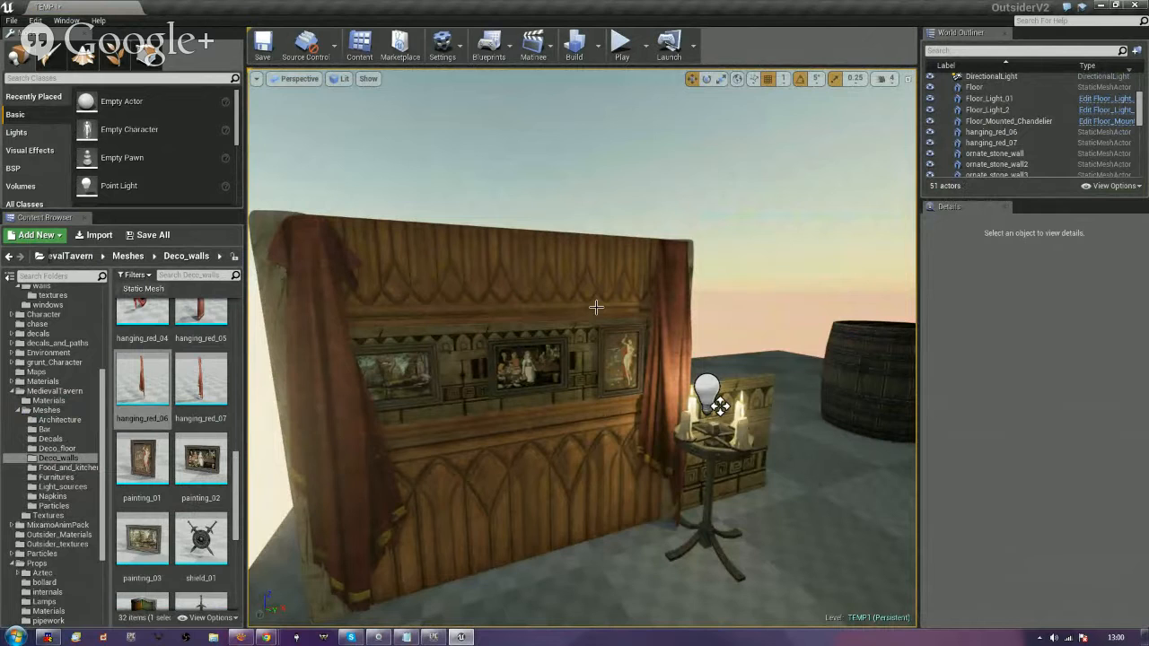
{"action": "right_click_drag", "start_coordinate": [505, 310], "coordinate": [503, 343]}
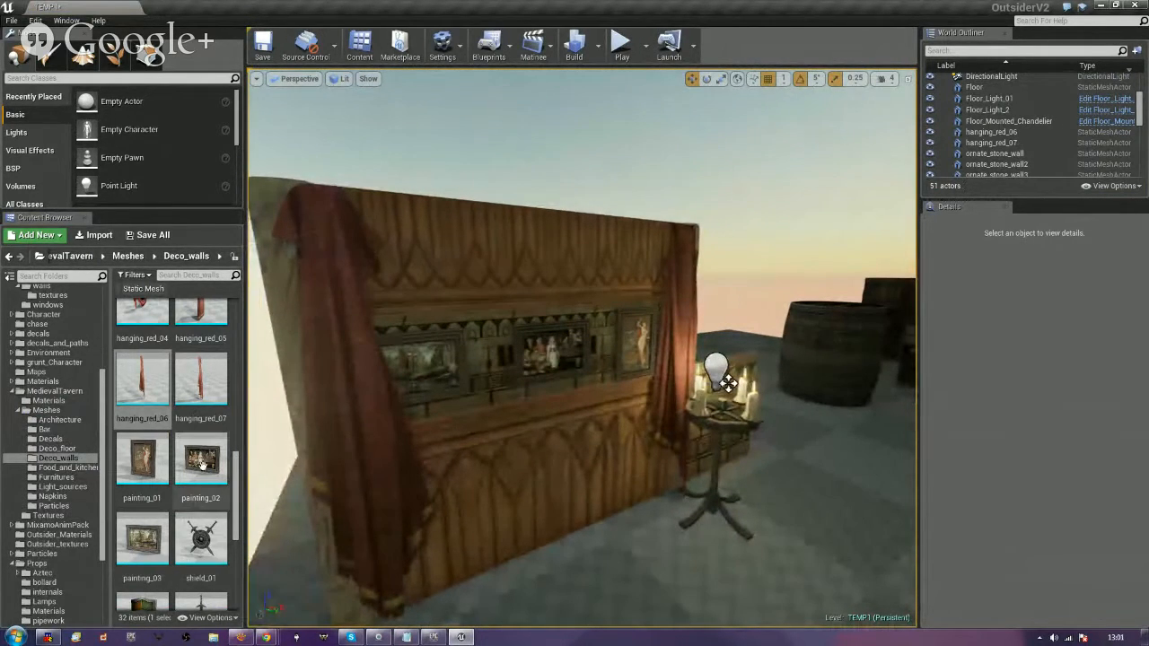
Mount bear_head_01 and boar_head_01 on the upper wooden panels between the two red curtains.
{"action": "scroll", "coordinate": [188, 456], "scroll_direction": "down", "scroll_amount": 3}
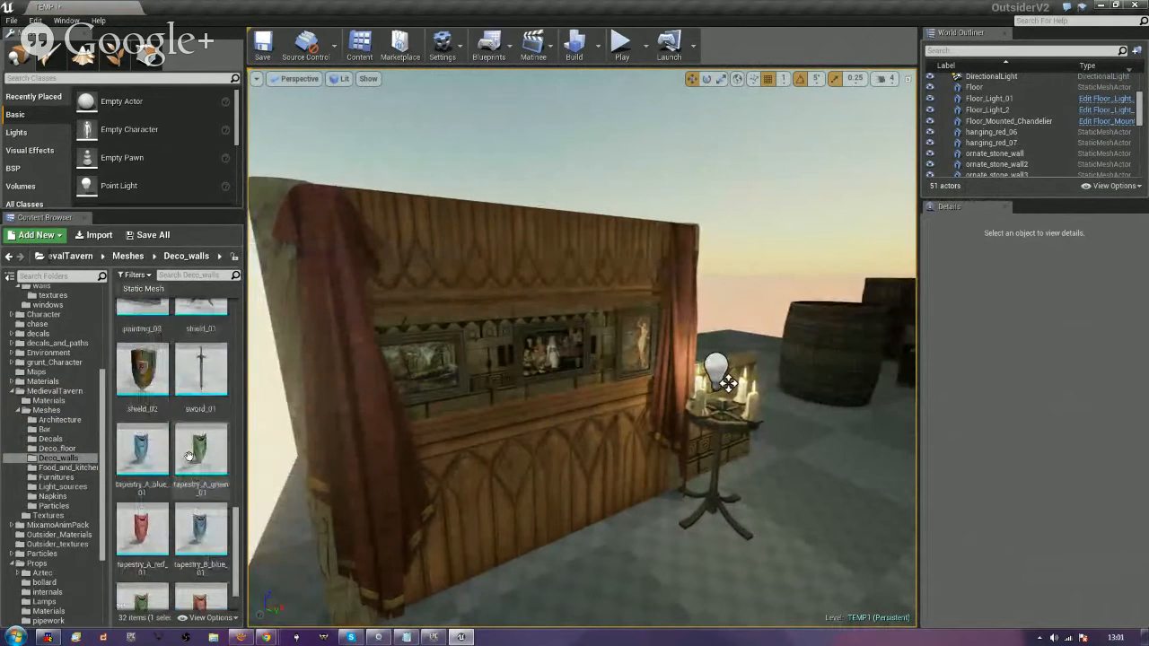
{"action": "scroll", "coordinate": [189, 456], "scroll_direction": "up", "scroll_amount": 3}
{"action": "scroll", "coordinate": [190, 457], "scroll_direction": "up", "scroll_amount": 3}
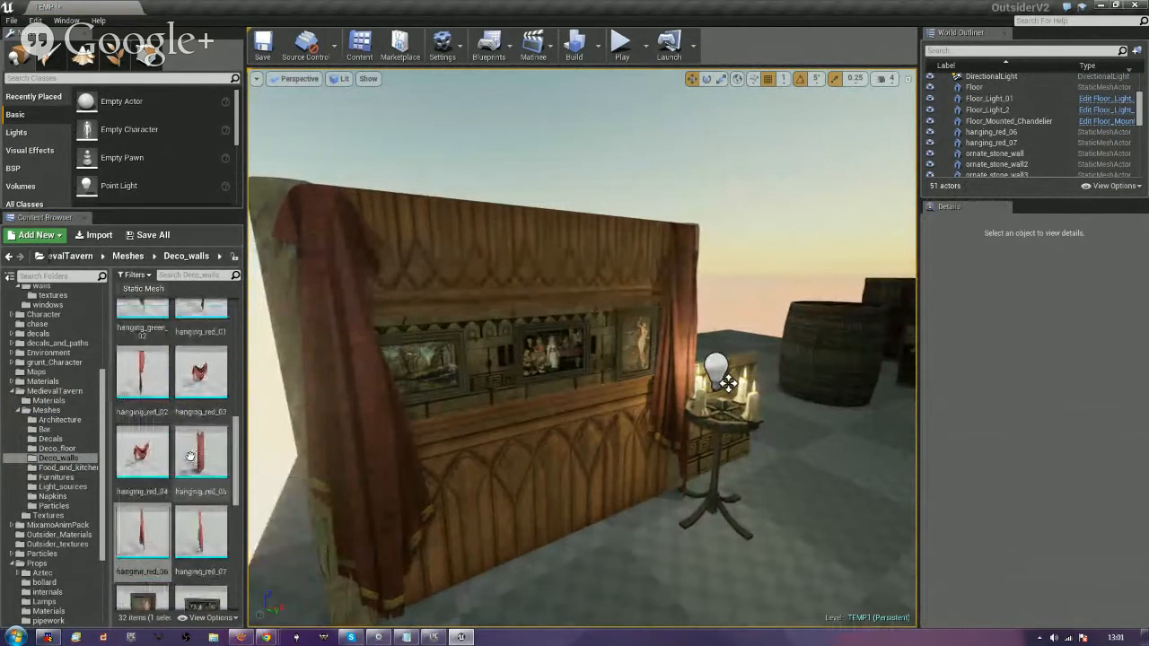
{"action": "scroll", "coordinate": [189, 457], "scroll_direction": "up", "scroll_amount": 2}
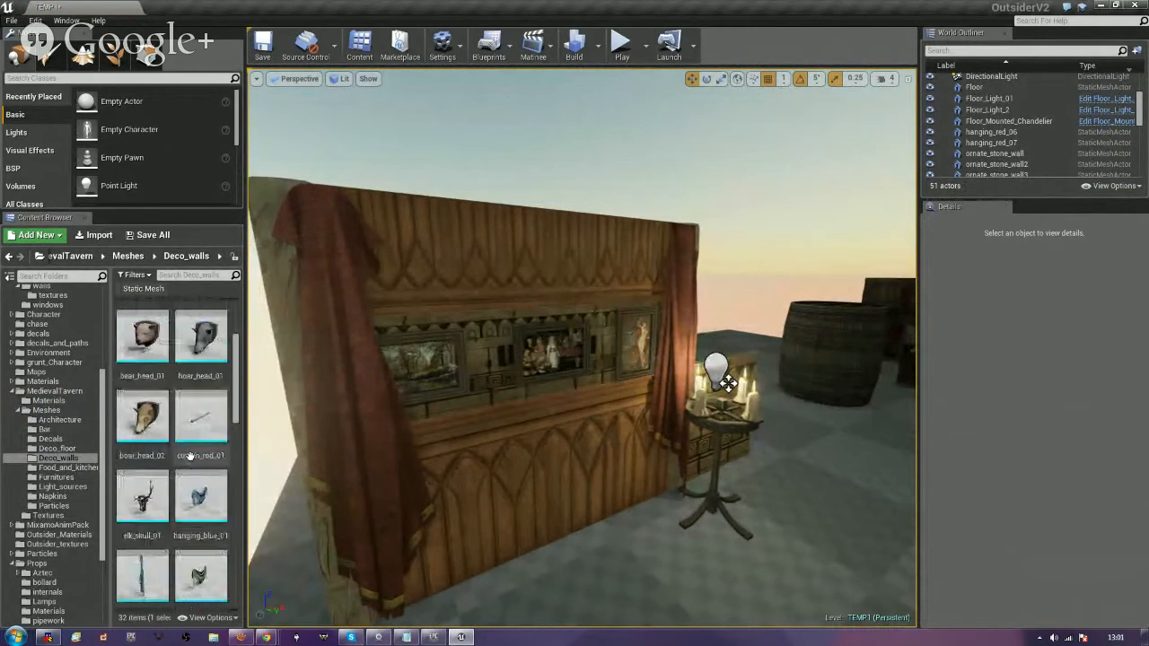
{"action": "scroll", "coordinate": [189, 457], "scroll_direction": "up", "scroll_amount": 2}
{"action": "left_click_drag", "start_coordinate": [144, 395], "coordinate": [490, 273]}
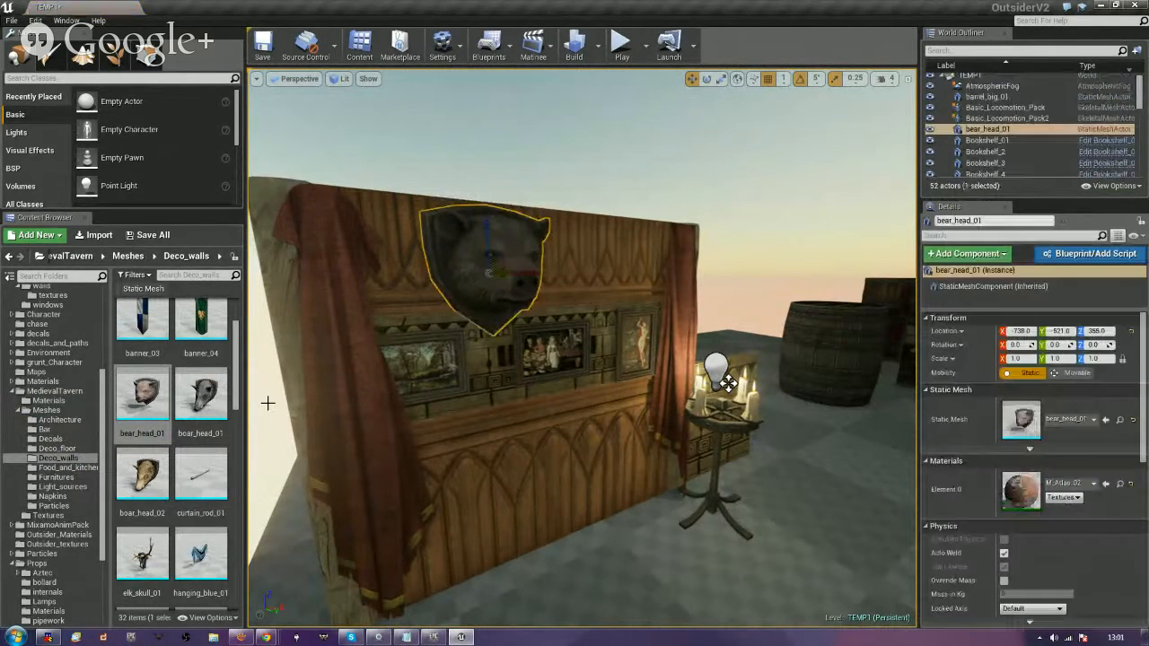
{"action": "left_click_drag", "start_coordinate": [200, 395], "coordinate": [613, 253]}
Move the directional light away from the barrel and bookshelves, out to Y -1094.
{"action": "left_click", "coordinate": [728, 383]}
{"action": "key", "text": "s"}
{"action": "right_click_drag", "start_coordinate": [728, 384], "coordinate": [749, 449]}
{"action": "left_click", "coordinate": [725, 546]}
{"action": "right_click_drag", "start_coordinate": [806, 363], "coordinate": [886, 386]}
{"action": "key", "text": "a"}
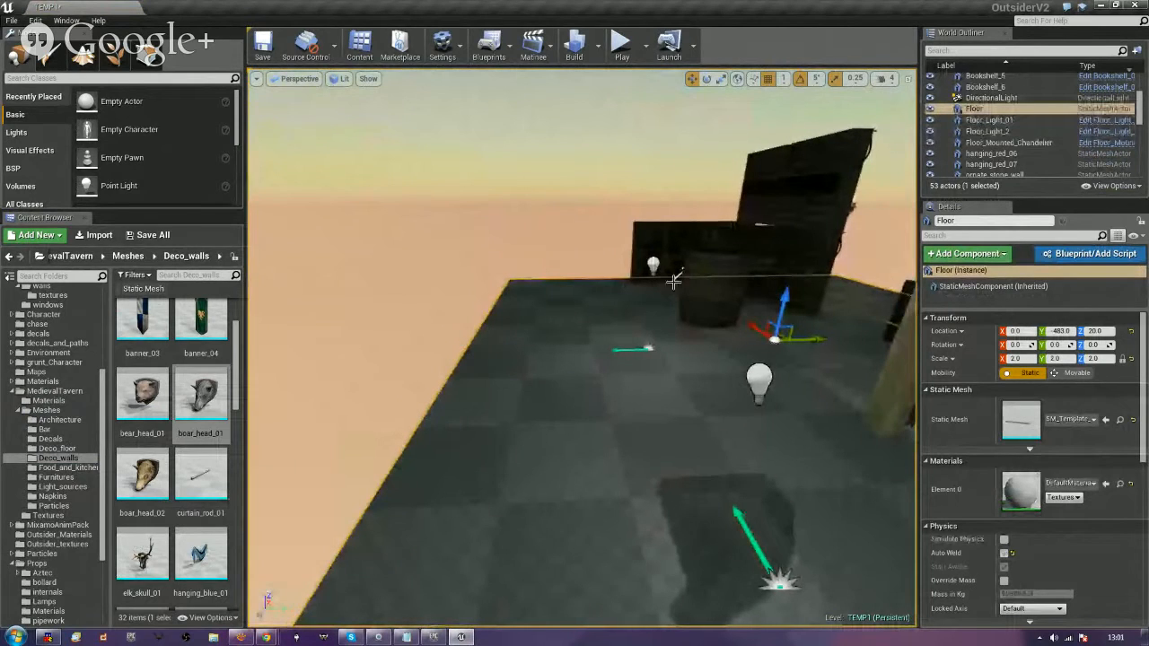
{"action": "left_click", "coordinate": [677, 274]}
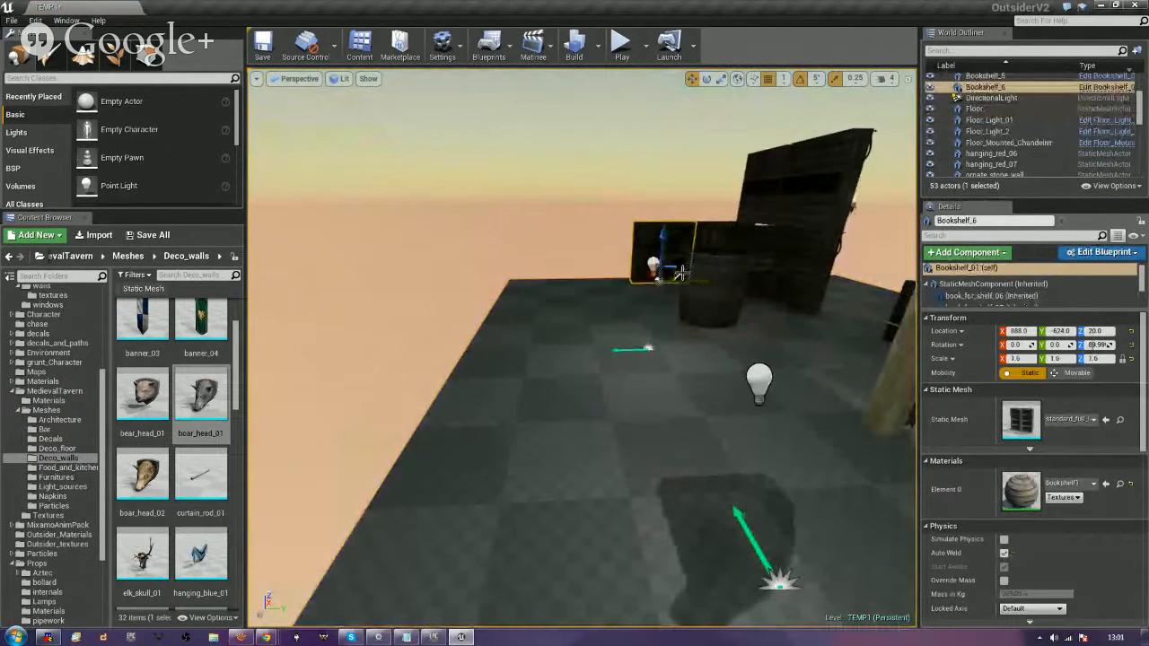
{"action": "left_click", "coordinate": [677, 274]}
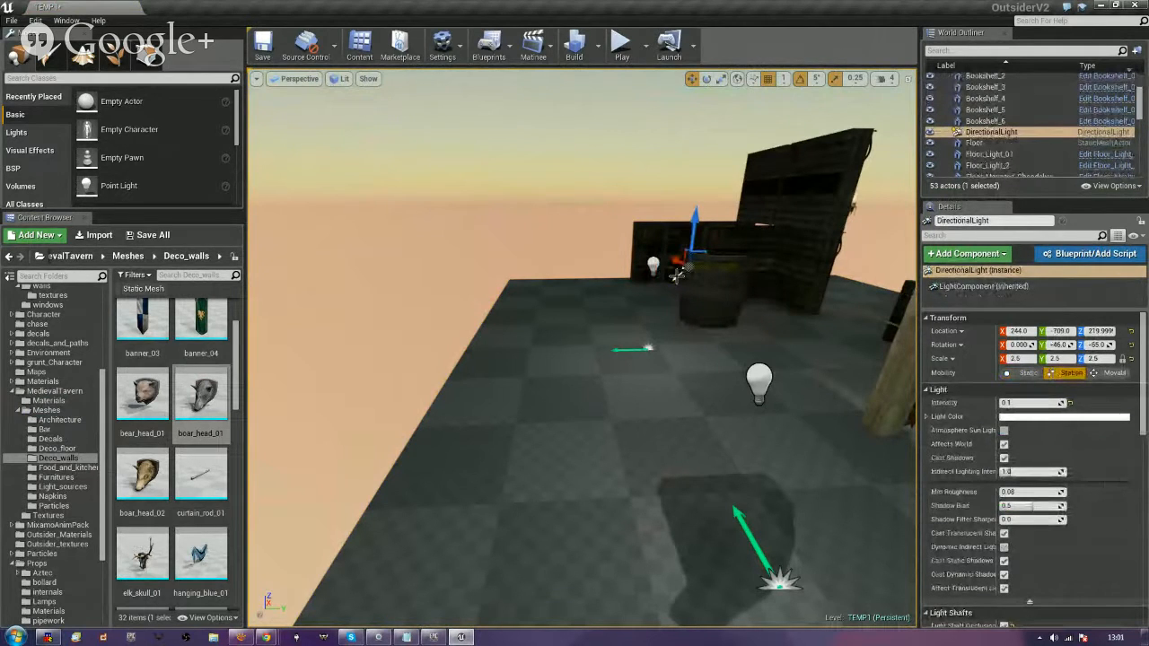
{"action": "left_click_drag", "start_coordinate": [672, 280], "coordinate": [568, 283]}
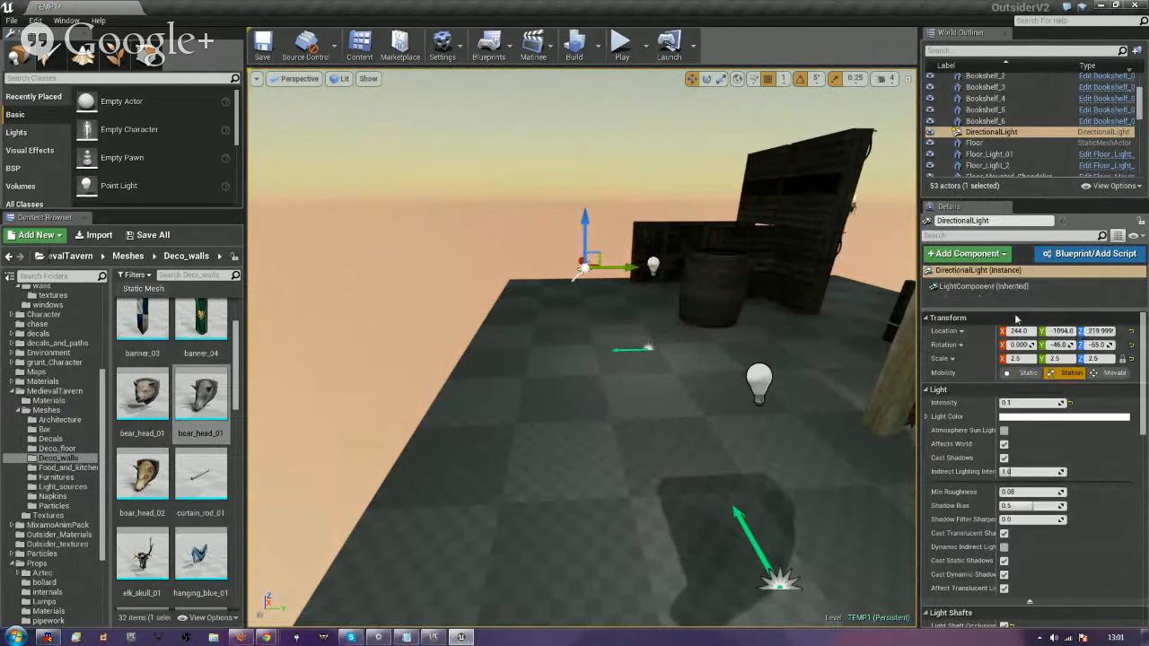
Lower the directional light's indirect lighting intensity to about 0.42.
{"action": "left_click", "coordinate": [572, 181]}
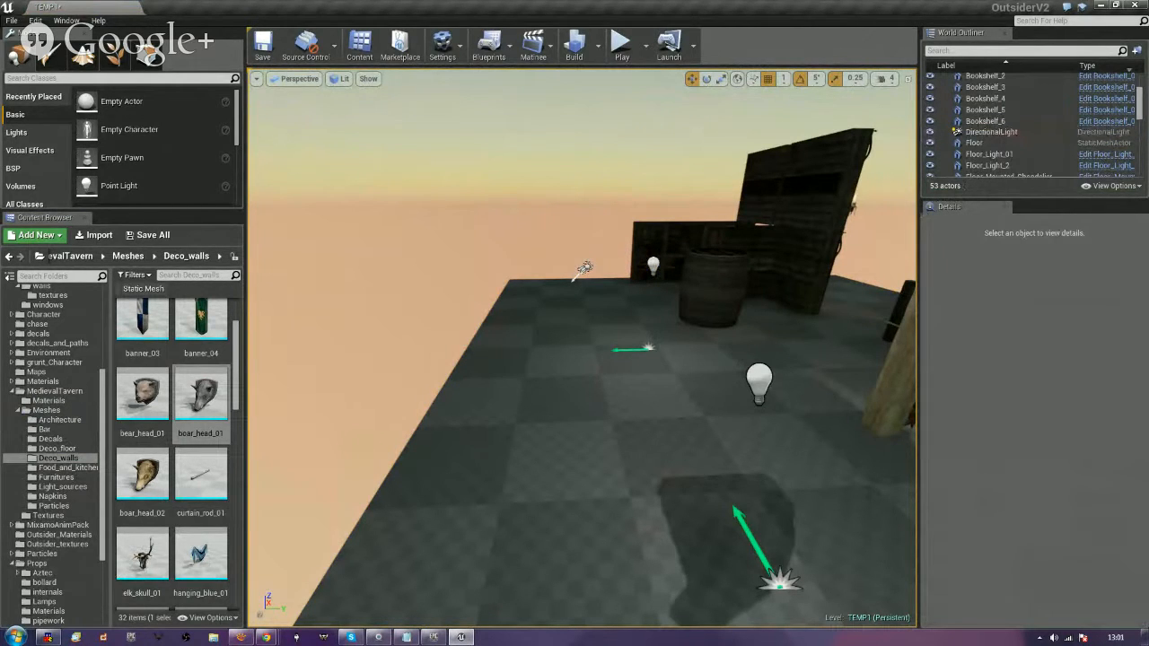
{"action": "left_click", "coordinate": [583, 267]}
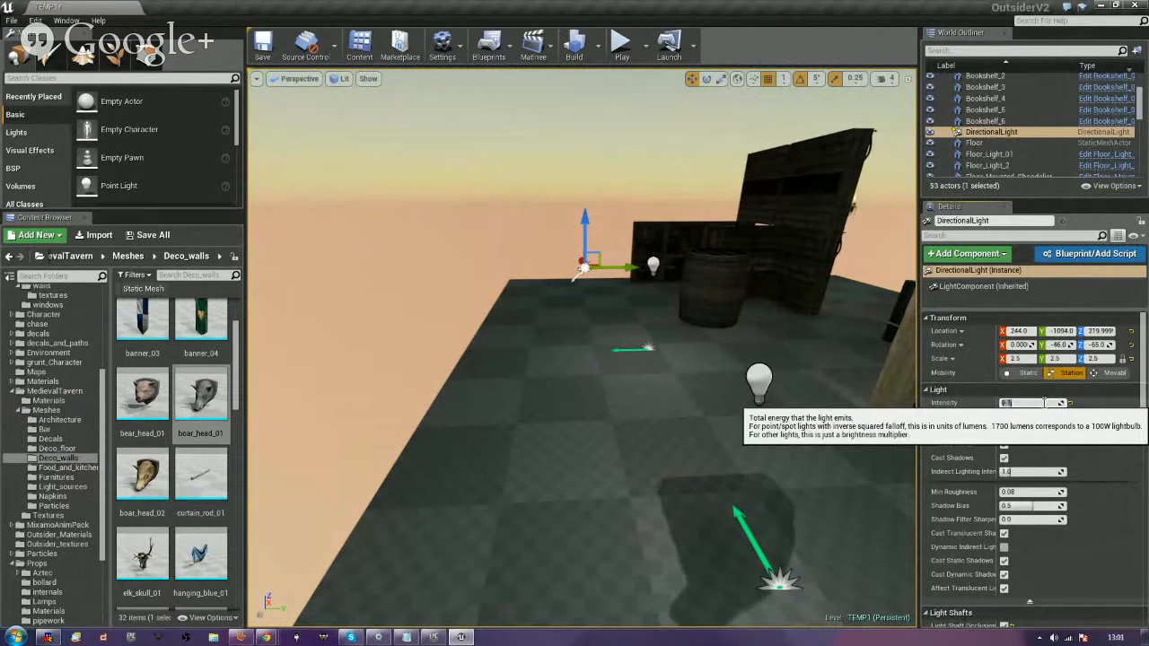
{"action": "right_click_drag", "start_coordinate": [753, 403], "coordinate": [610, 361]}
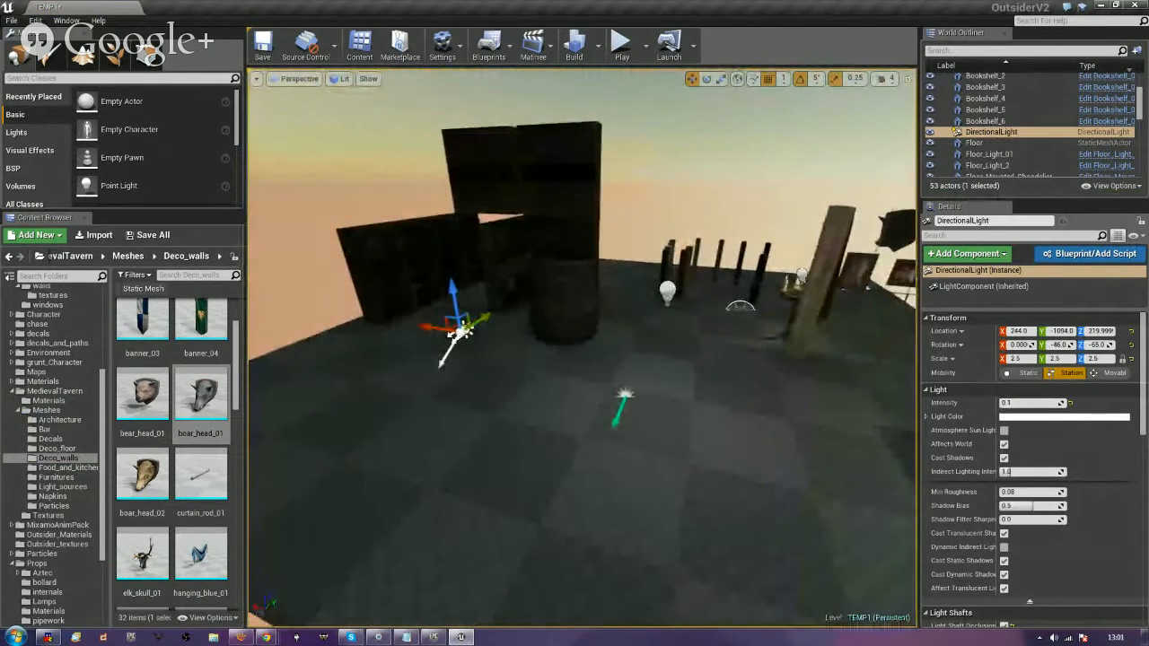
{"action": "left_click", "coordinate": [627, 395]}
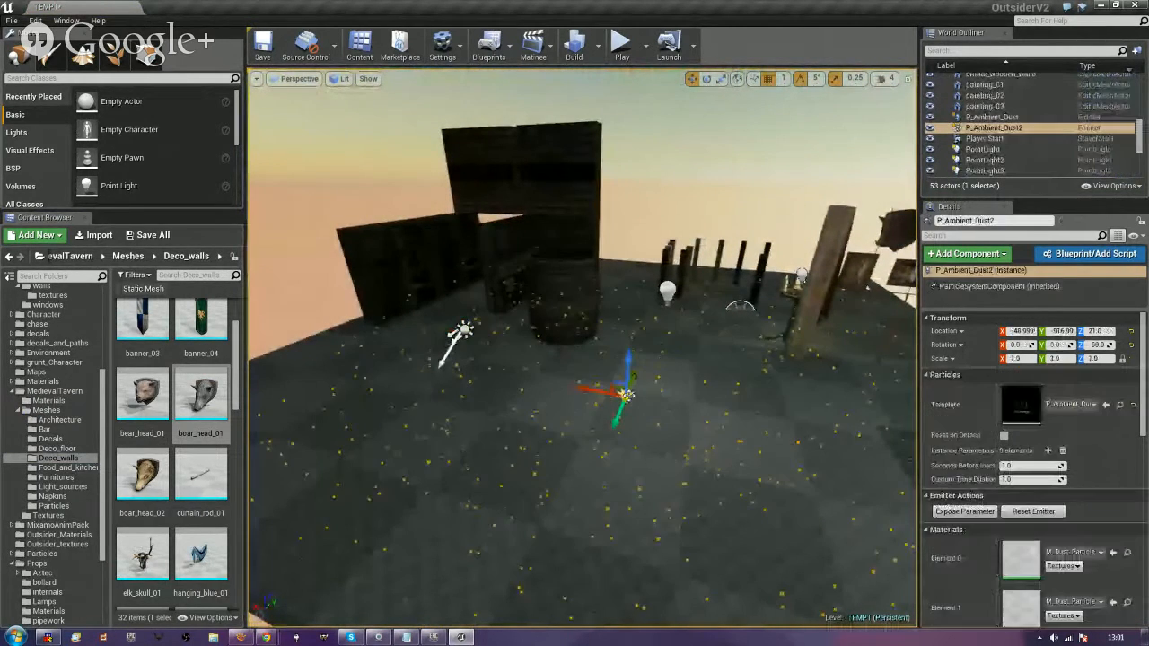
{"action": "left_click", "coordinate": [461, 328]}
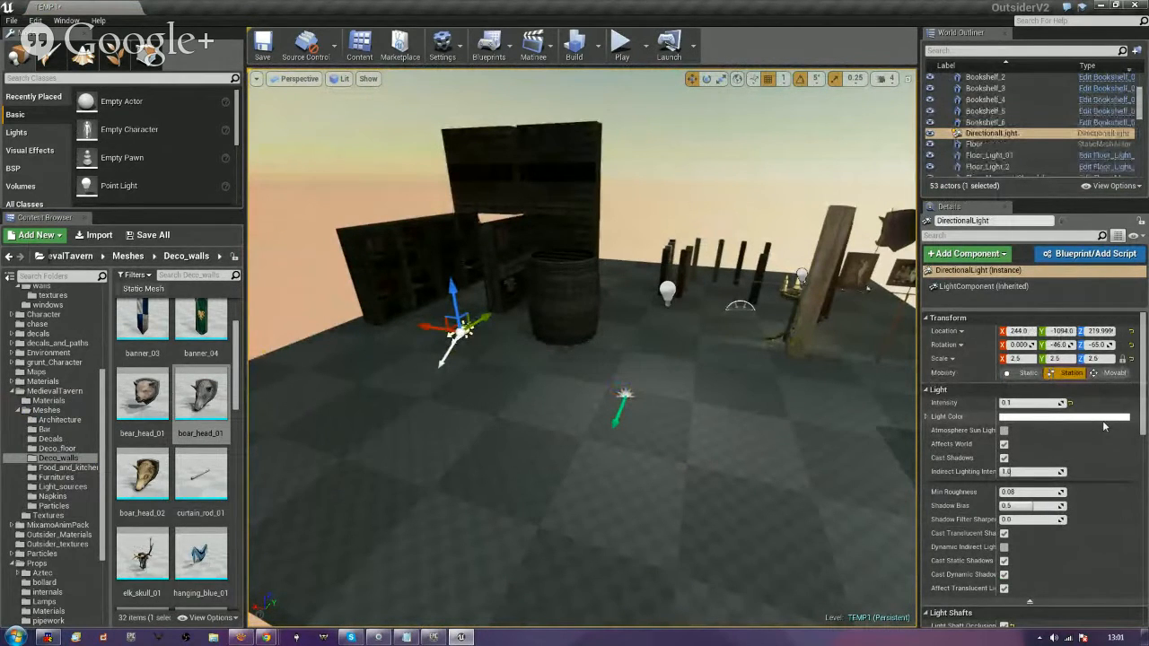
{"action": "mouse_move", "coordinate": [1019, 472]}
{"action": "left_mouse_down"}
{"action": "mouse_move", "coordinate": [998, 472]}
{"action": "mouse_move", "coordinate": [1028, 472]}
{"action": "left_mouse_up"}
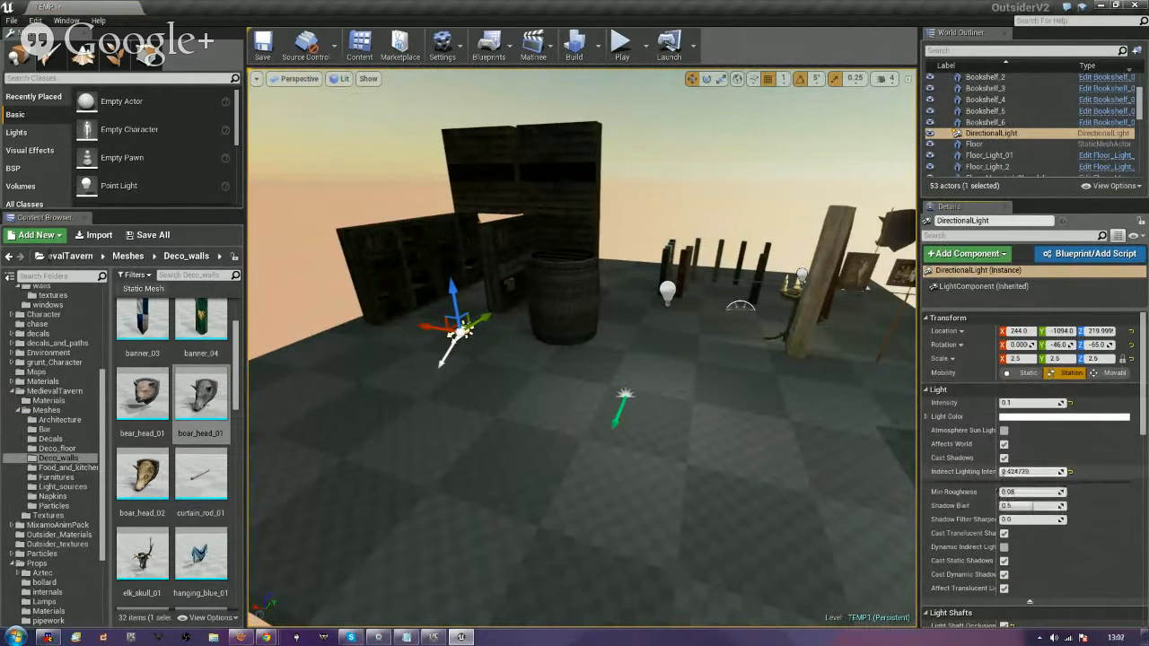
{"action": "left_click", "coordinate": [1031, 473]}
Try deleting the directional light, and undo back to its default indirect lighting intensity.
{"action": "right_click_drag", "start_coordinate": [382, 339], "coordinate": [502, 350]}
{"action": "key", "text": "Delete"}
{"action": "right_click_drag", "start_coordinate": [378, 338], "coordinate": [573, 559]}
{"action": "key", "text": "ctrl+z"}
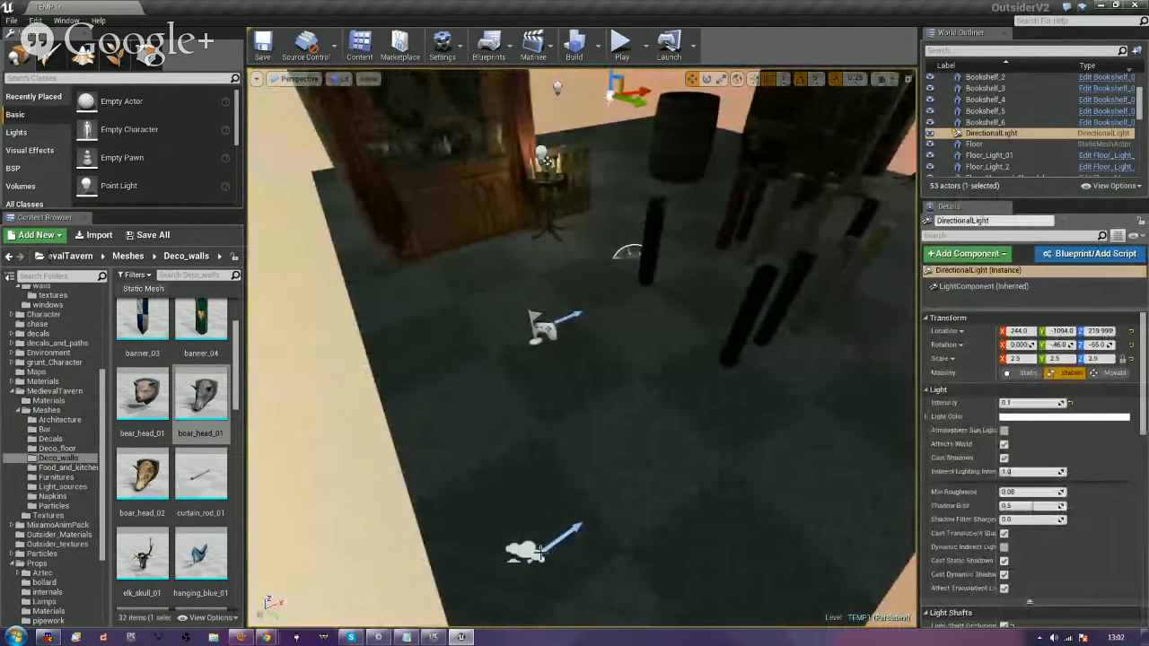
Delete the atmospheric fog, try the directional light at intensity 0.05 and delete that light.
{"action": "key", "text": "Delete"}
{"action": "right_click_drag", "start_coordinate": [521, 547], "coordinate": [559, 548]}
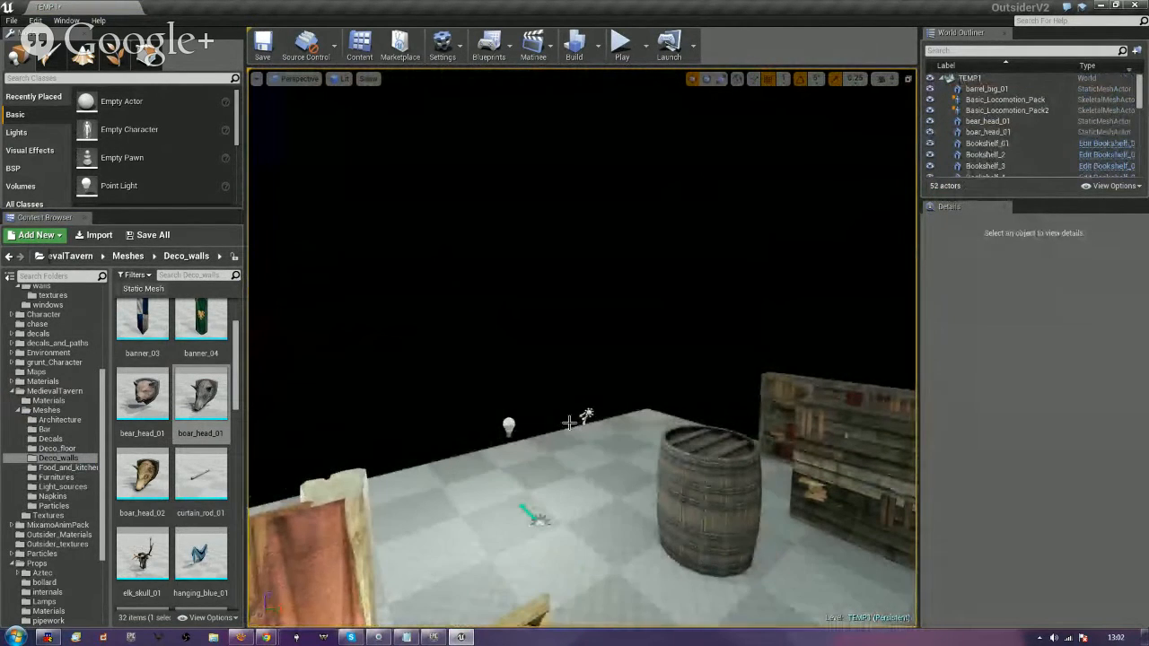
{"action": "left_click", "coordinate": [586, 415]}
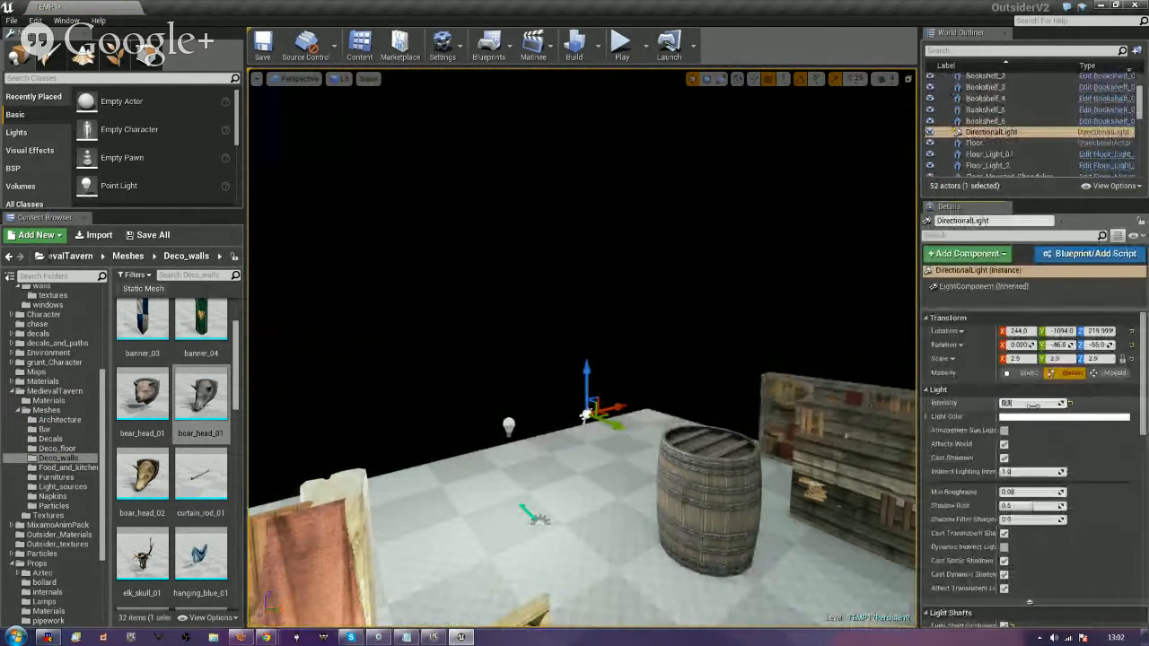
{"action": "left_click", "coordinate": [1032, 402]}
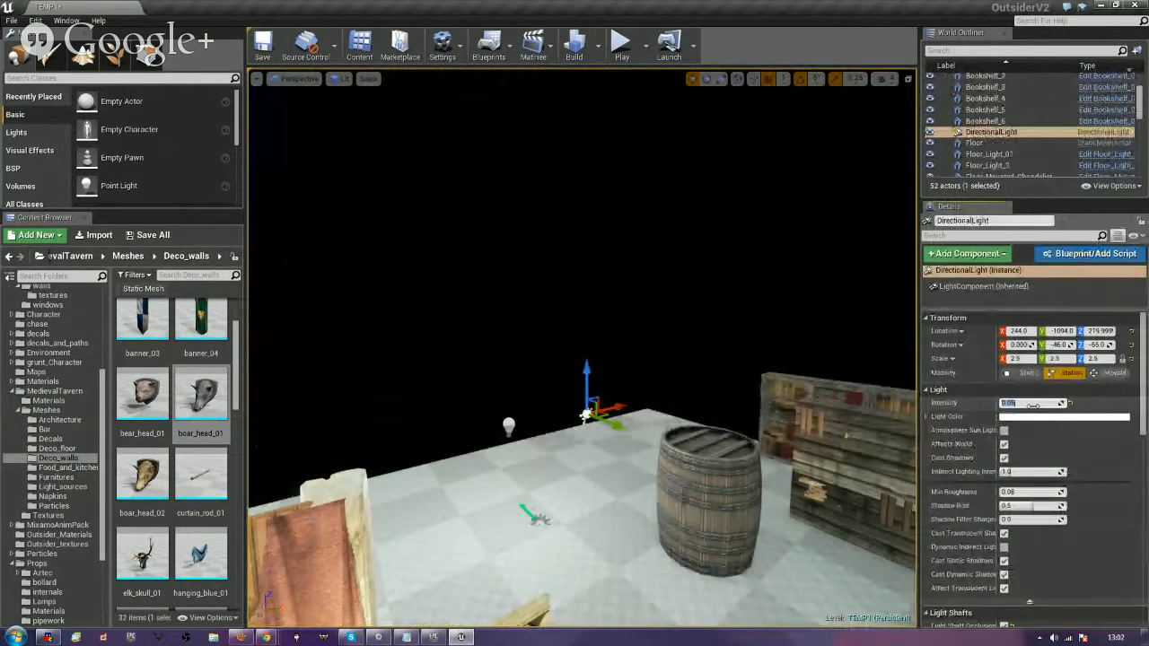
{"action": "right_click_drag", "start_coordinate": [572, 328], "coordinate": [642, 346]}
{"action": "key", "text": "Delete"}
Delete the two point lights above the open floor, PointLight2 and PointLight3.
{"action": "left_click", "coordinate": [605, 352]}
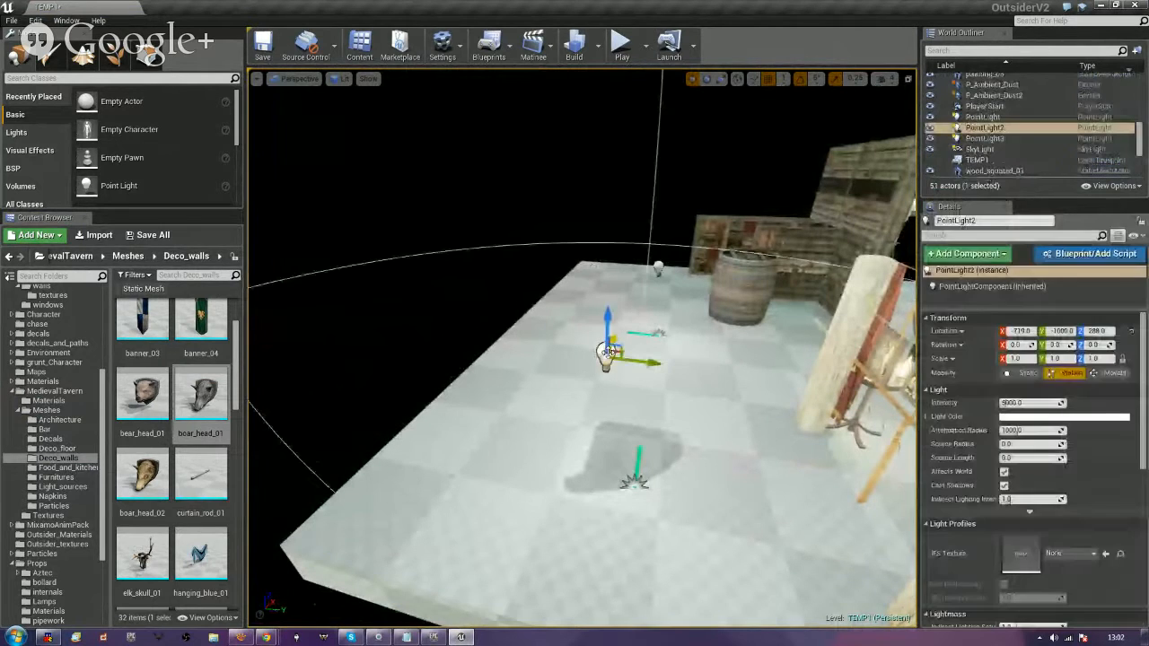
{"action": "key", "text": "Delete"}
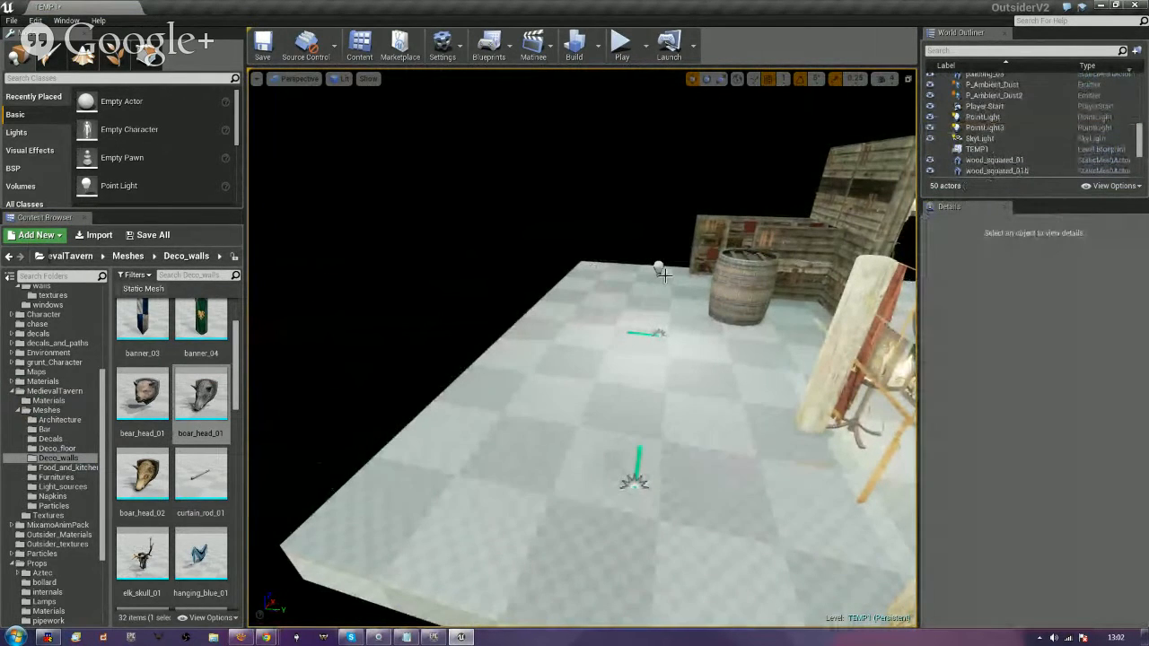
{"action": "left_click", "coordinate": [660, 269]}
{"action": "key", "text": "Delete"}
{"action": "right_click_drag", "start_coordinate": [660, 269], "coordinate": [547, 350]}
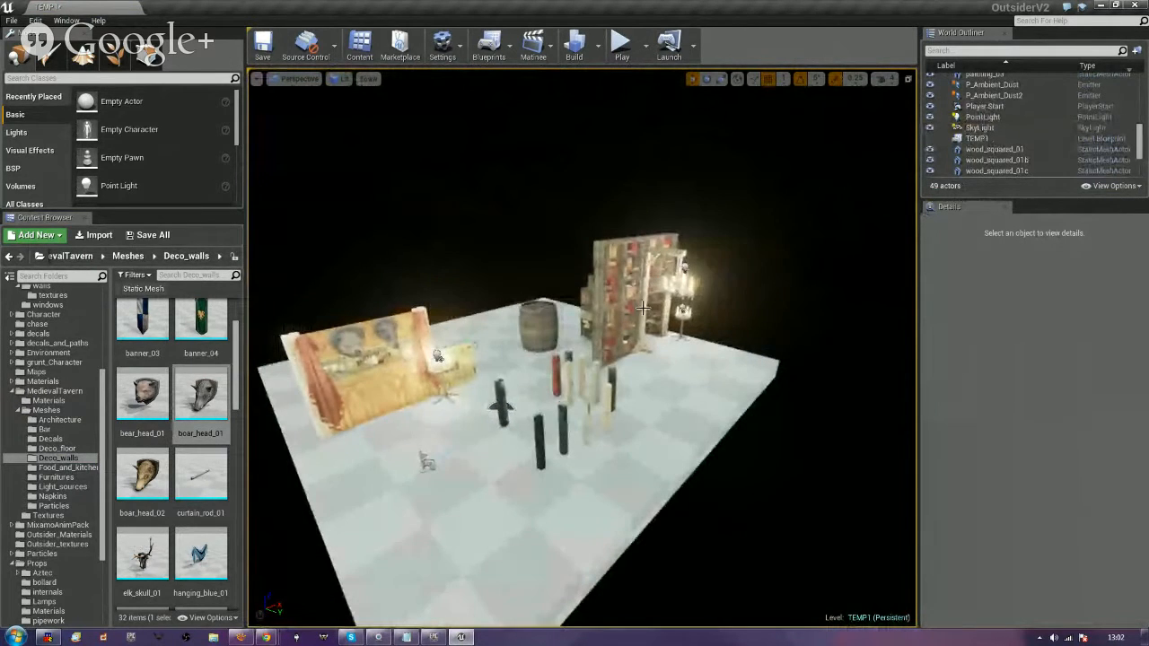
Search the level's actors for "dire" and "light", and inspect the remaining PointLight and Floor_Light_2.
{"action": "left_click", "coordinate": [983, 117]}
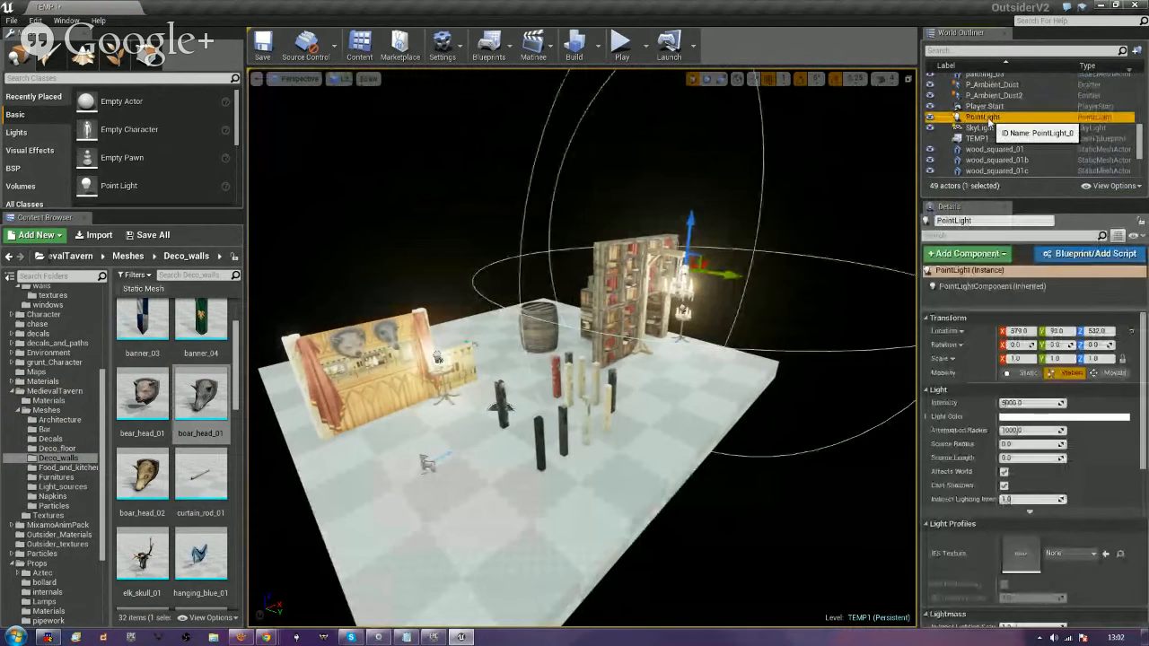
{"action": "scroll", "coordinate": [987, 116], "scroll_direction": "up", "scroll_amount": 3}
{"action": "scroll", "coordinate": [993, 113], "scroll_direction": "up", "scroll_amount": 10}
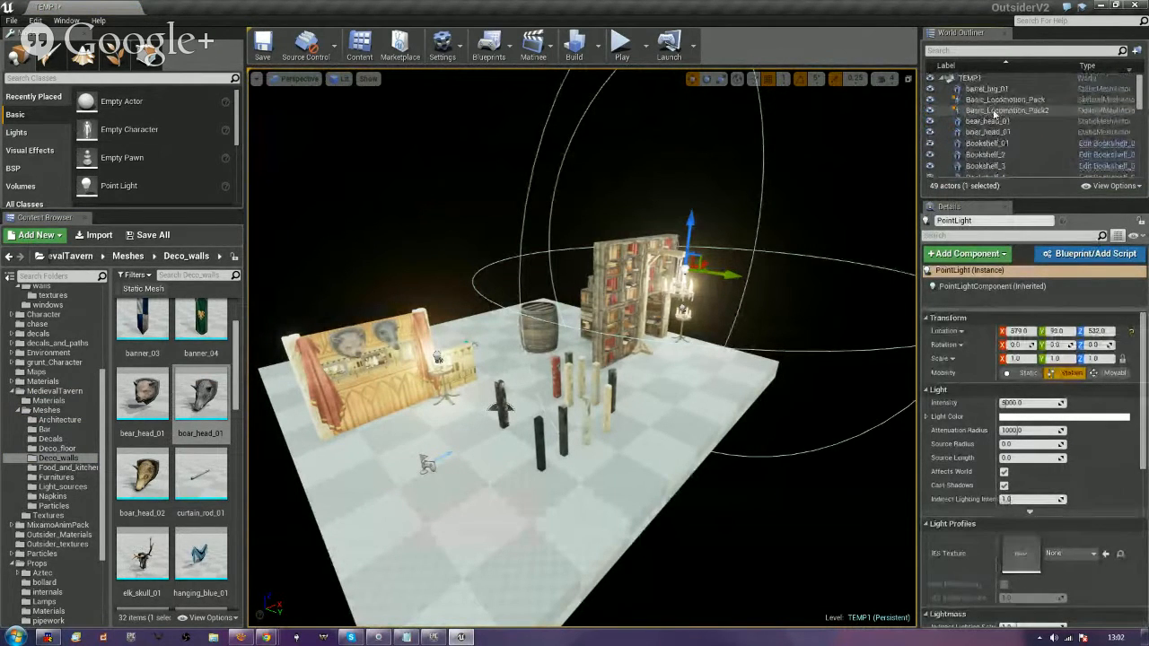
{"action": "left_click", "coordinate": [1013, 50]}
{"action": "type", "text": "dire"}
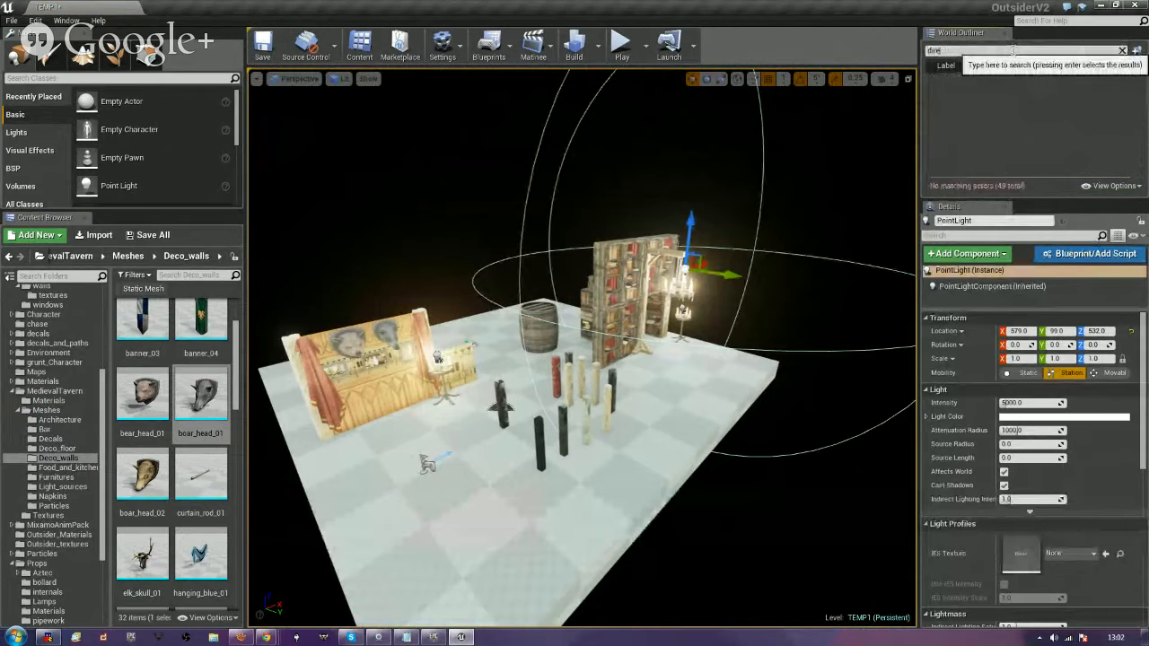
{"action": "left_click", "coordinate": [1122, 50]}
{"action": "type", "text": "light"}
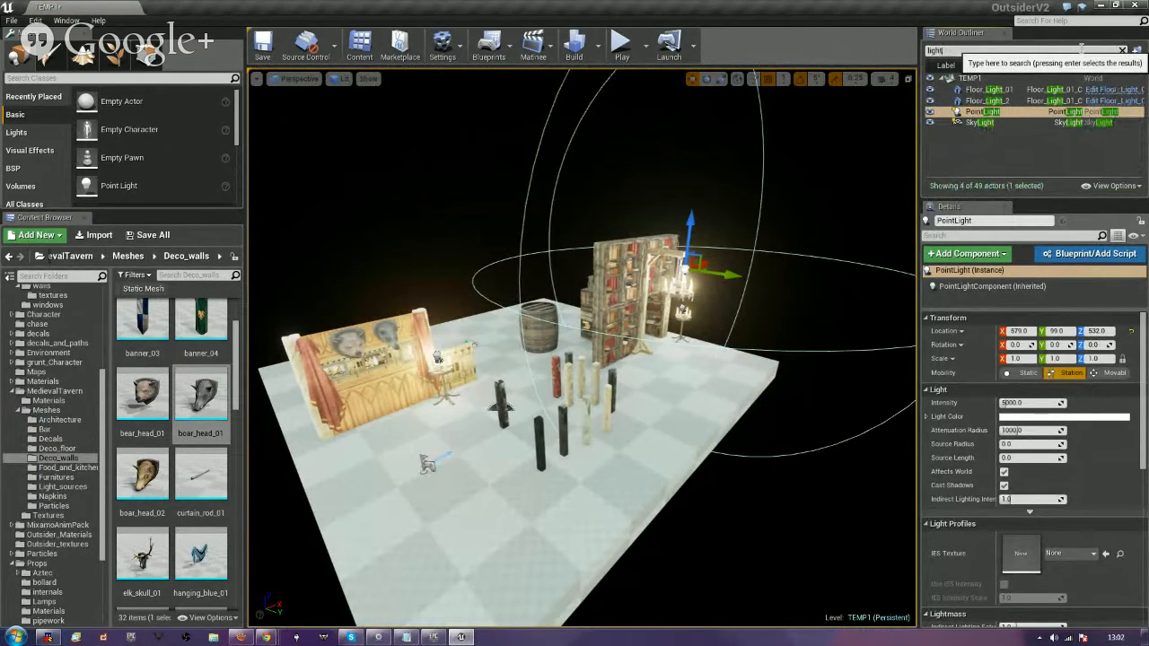
{"action": "left_click", "coordinate": [1004, 103]}
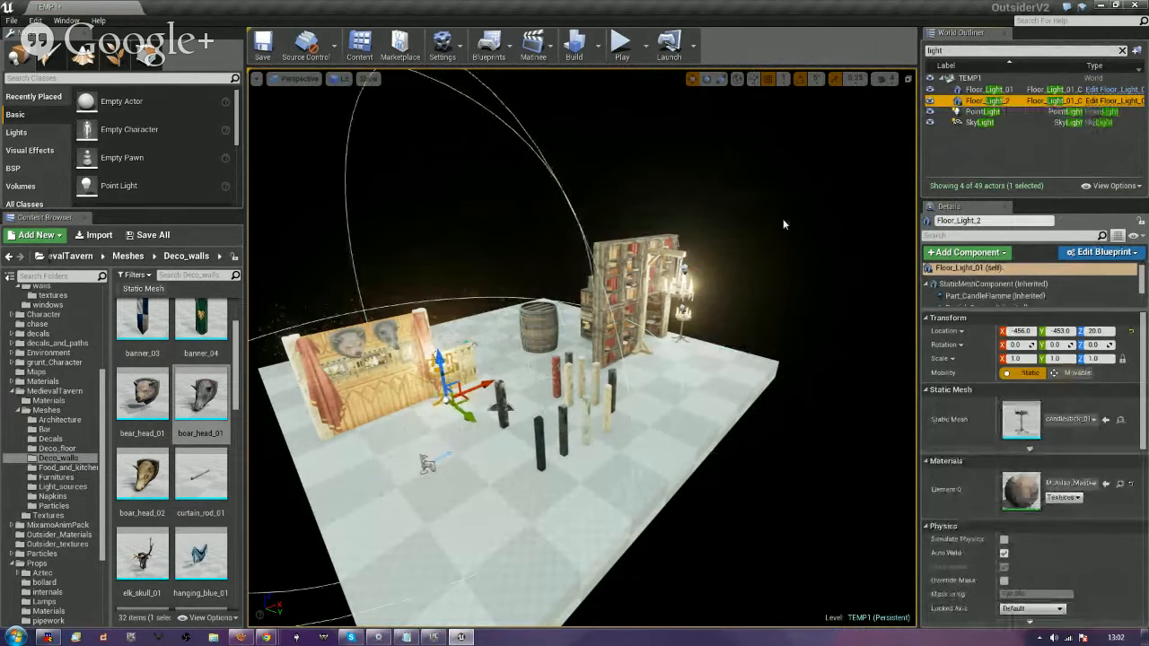
{"action": "left_click", "coordinate": [476, 260]}
Build the level's lighting, dismiss the message log and play the level.
{"action": "left_click", "coordinate": [574, 49]}
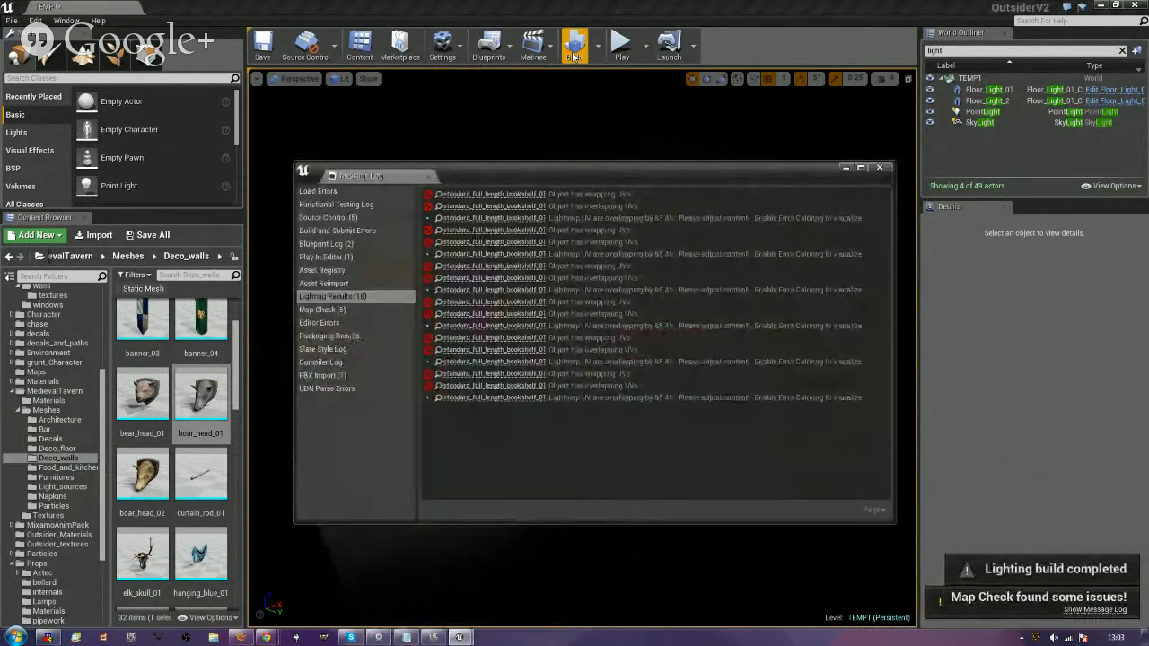
{"action": "left_click", "coordinate": [879, 166]}
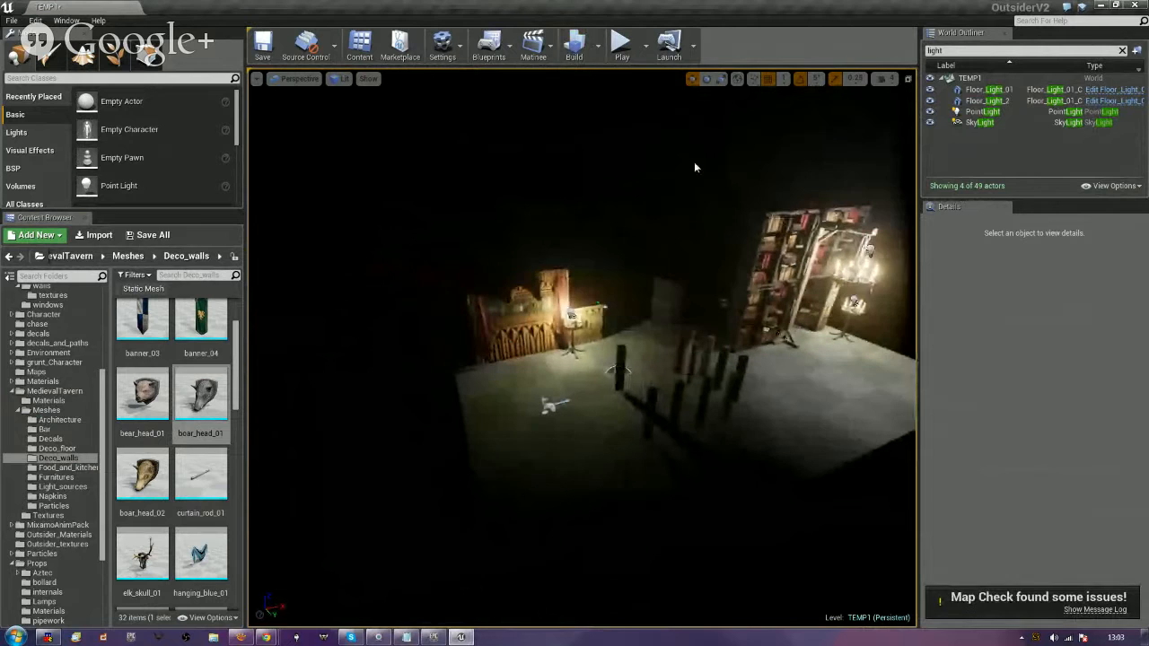
{"action": "left_click", "coordinate": [619, 47]}
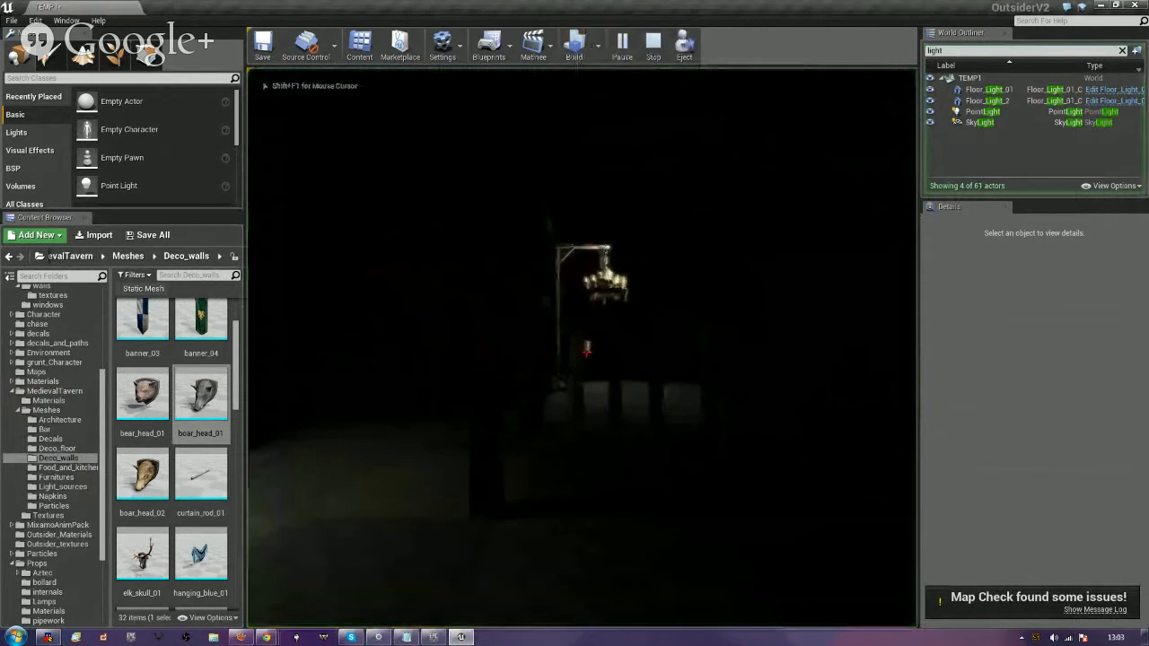
Walk through the playing level to examine the candle lighting on the floor, pillars and decorated wall, and stop playing.
{"action": "key", "text": "w"}
{"action": "key", "text": "w"}
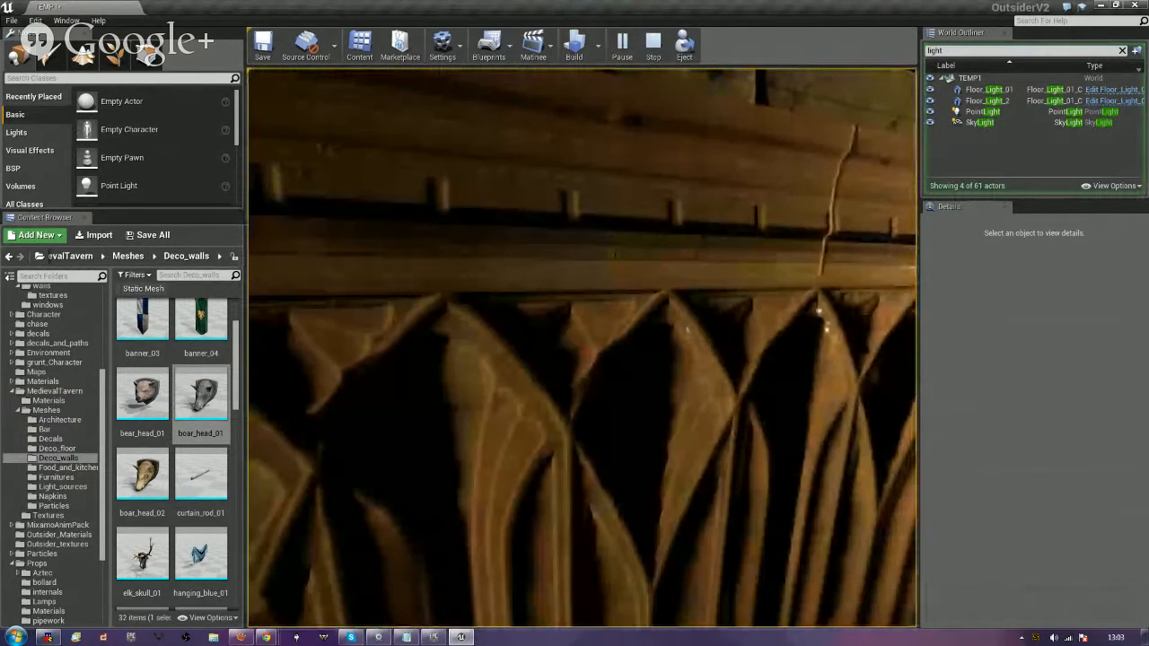
{"action": "key", "text": "w"}
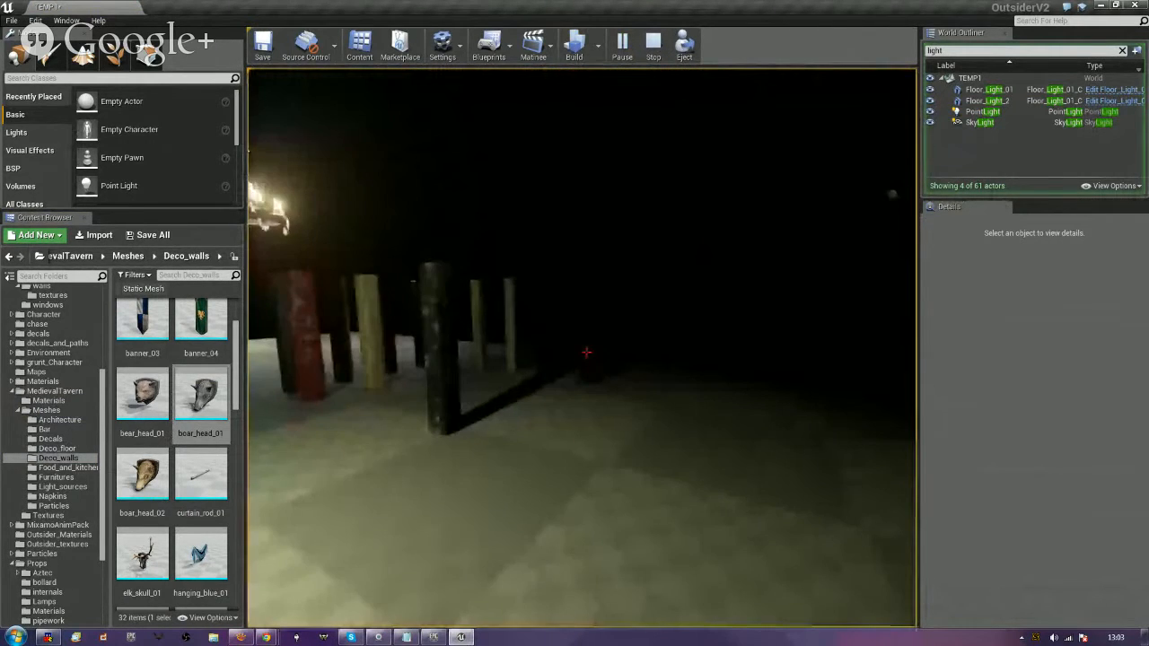
{"action": "key", "text": "s"}
{"action": "key", "text": "s"}
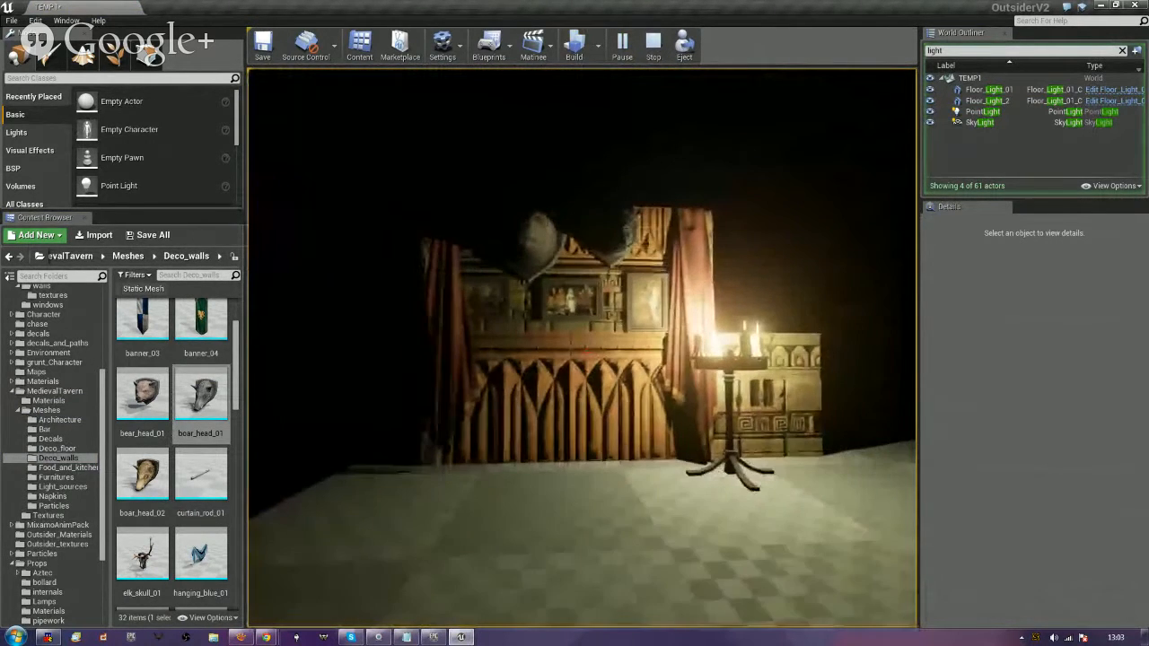
{"action": "key", "text": "w"}
{"action": "key", "text": "w"}
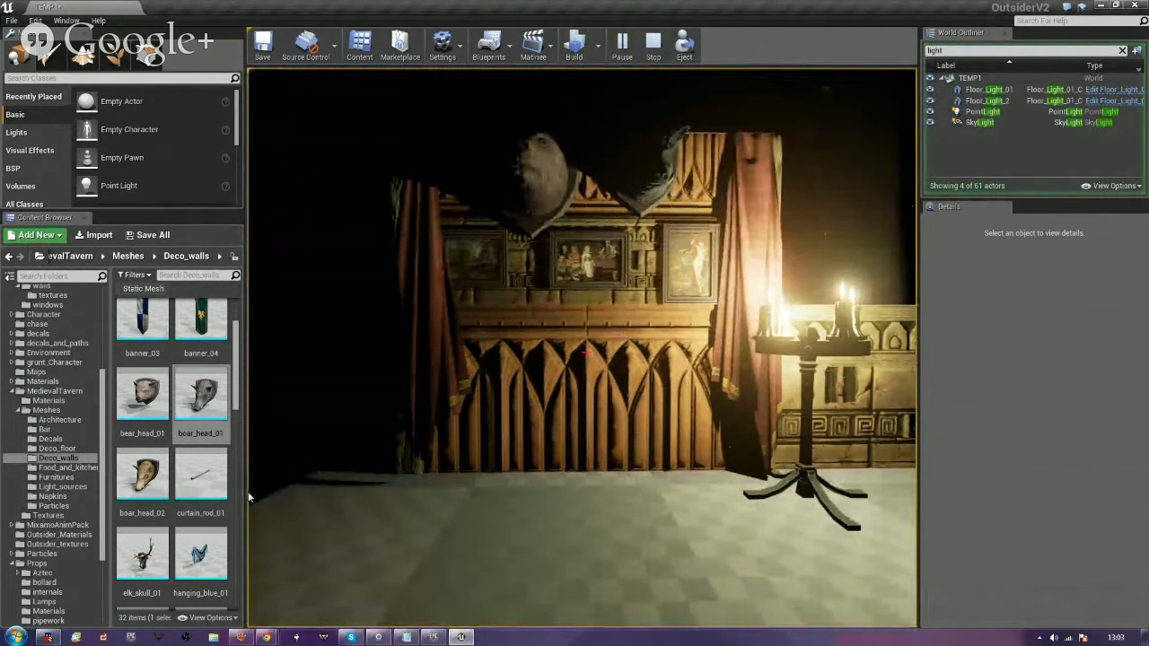
{"action": "key", "text": "Escape"}
Duplicate Floor_Light_2 to the decorated wall's other side at X -926, rebuild the lighting and dismiss the message log.
{"action": "left_click", "coordinate": [805, 489]}
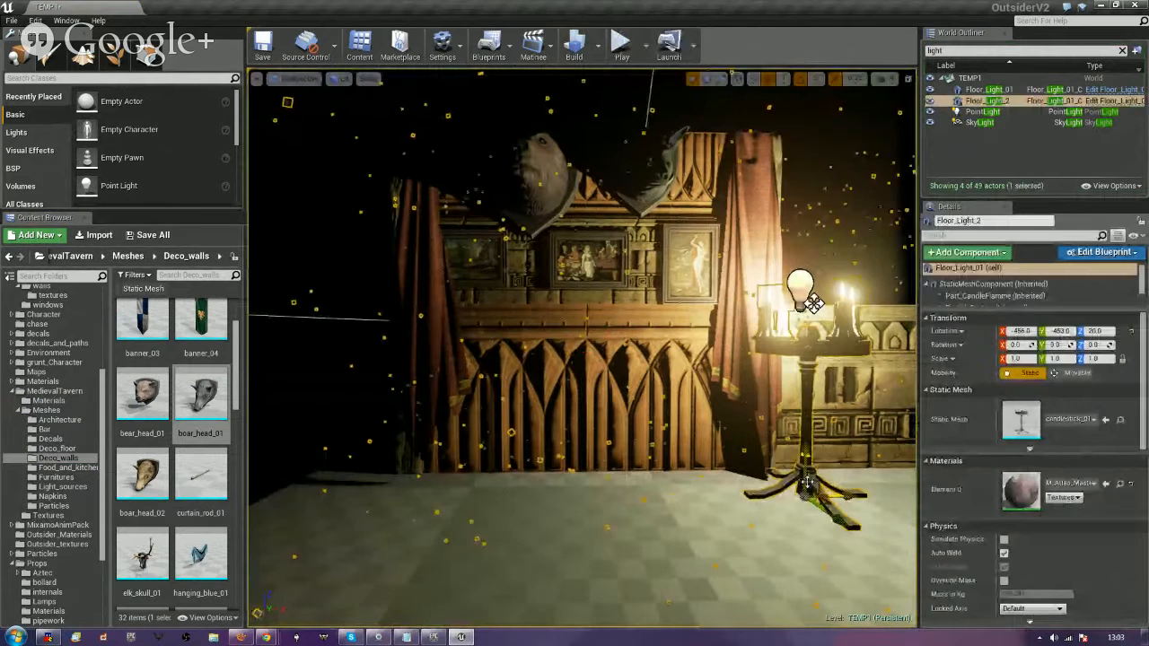
{"action": "left_click_drag", "start_coordinate": [806, 489], "coordinate": [334, 498], "text": "alt"}
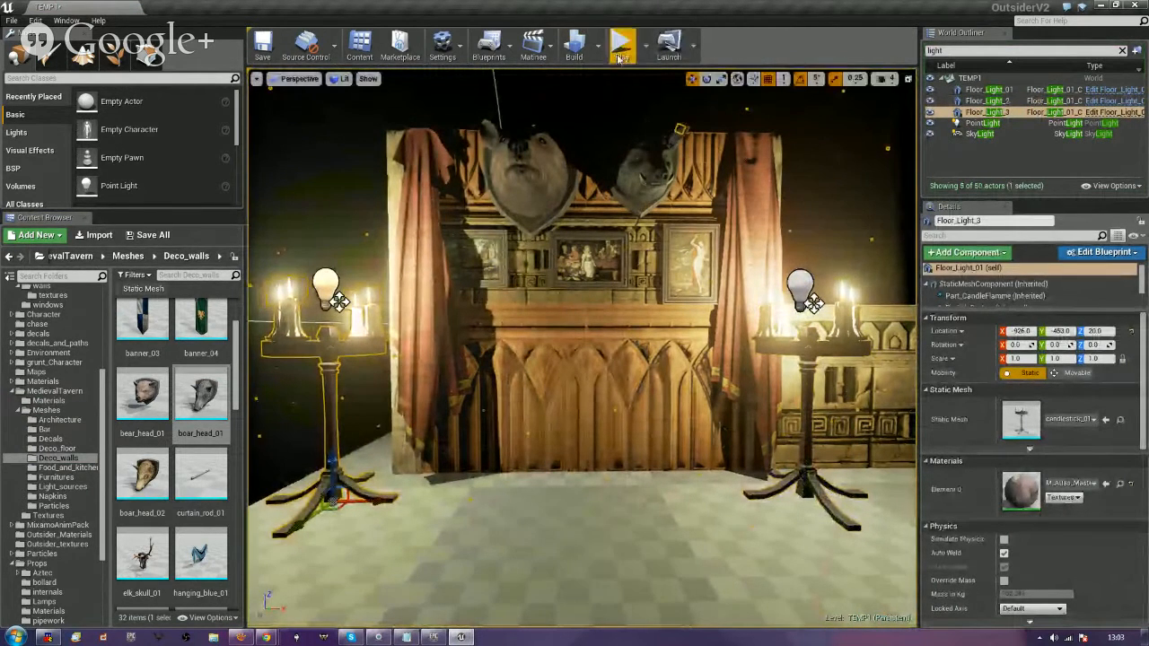
{"action": "left_click", "coordinate": [572, 45]}
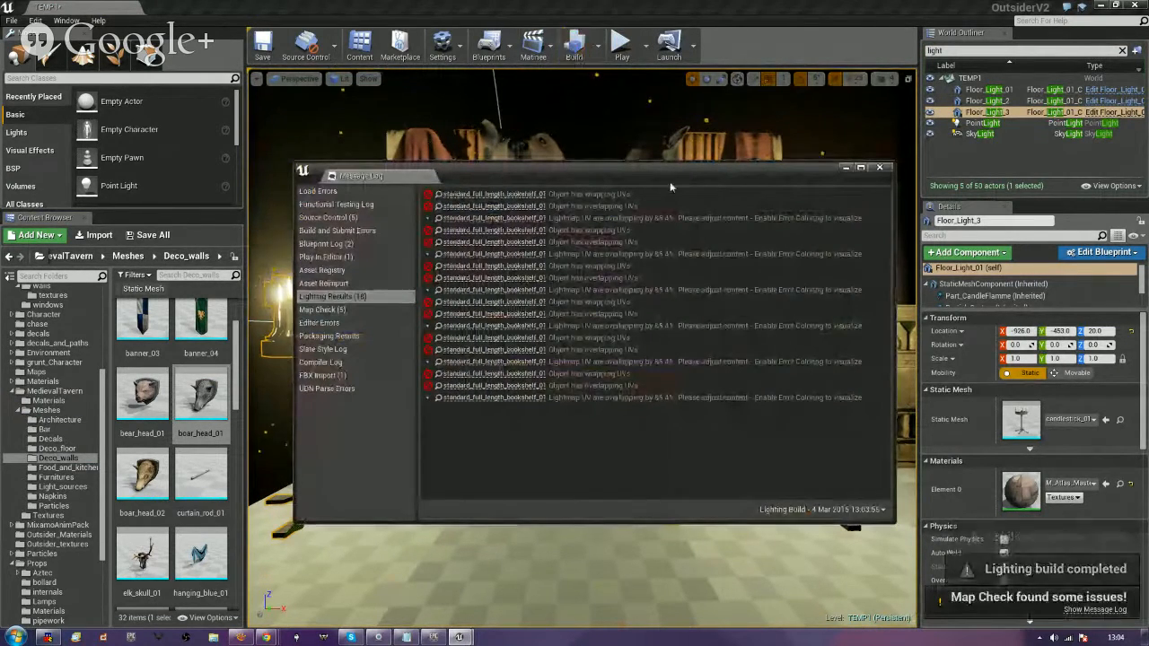
{"action": "left_click", "coordinate": [880, 168]}
{"action": "mouse_move", "coordinate": [880, 168]}
{"action": "right_mouse_down"}
{"action": "mouse_move", "coordinate": [880, 207]}
{"action": "mouse_move", "coordinate": [880, 148]}
{"action": "right_mouse_up"}
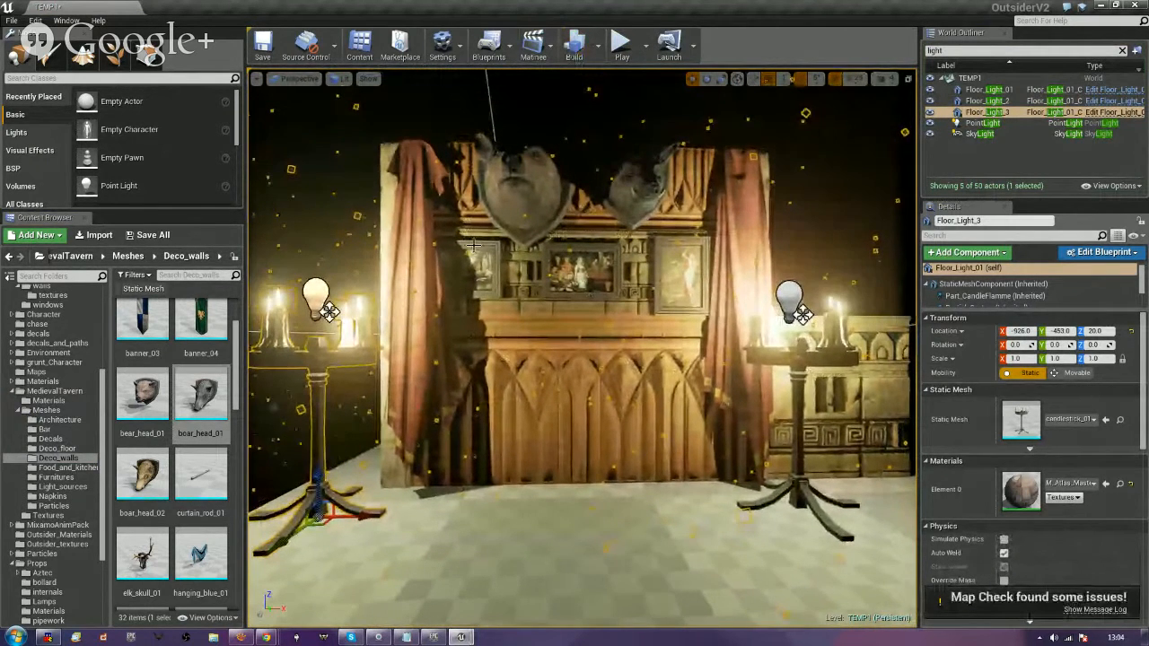
Scale the bear head uniformly to 0.6 and reposition it higher and closer to the nearby curtain.
{"action": "left_click", "coordinate": [525, 193]}
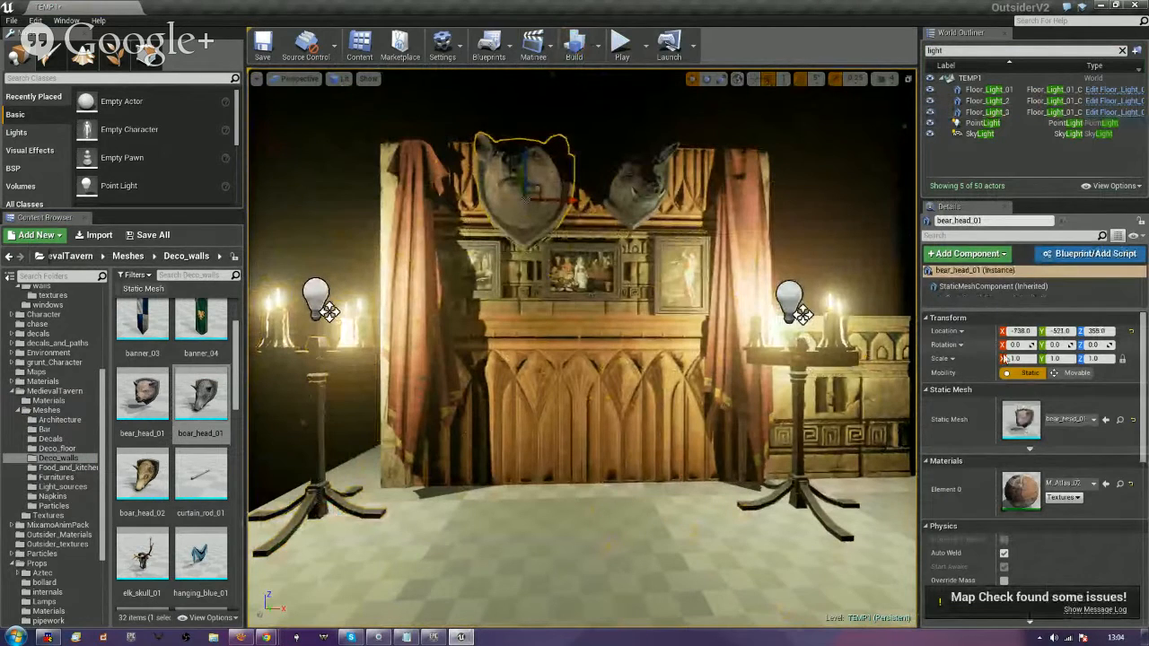
{"action": "type", "text": "0.6"}
{"action": "key", "text": "Return"}
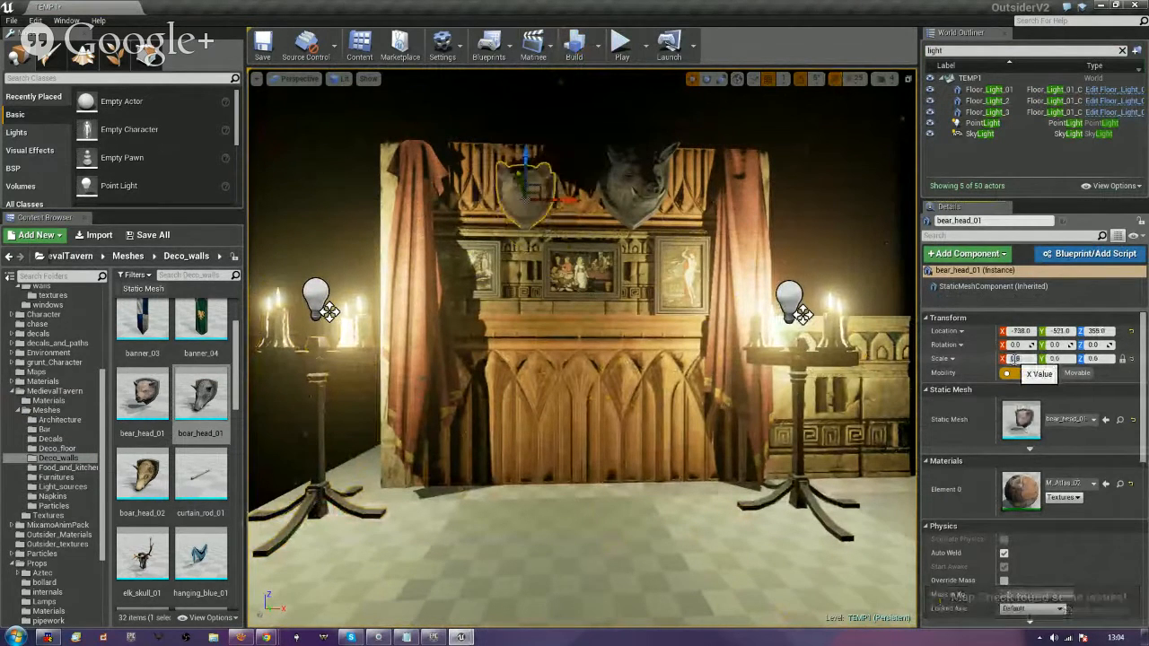
{"action": "left_click_drag", "start_coordinate": [528, 190], "coordinate": [518, 167]}
Scale the boar head uniformly to 0.8 and move it to about X -593, Z 378 on the upper wall.
{"action": "left_click", "coordinate": [651, 172]}
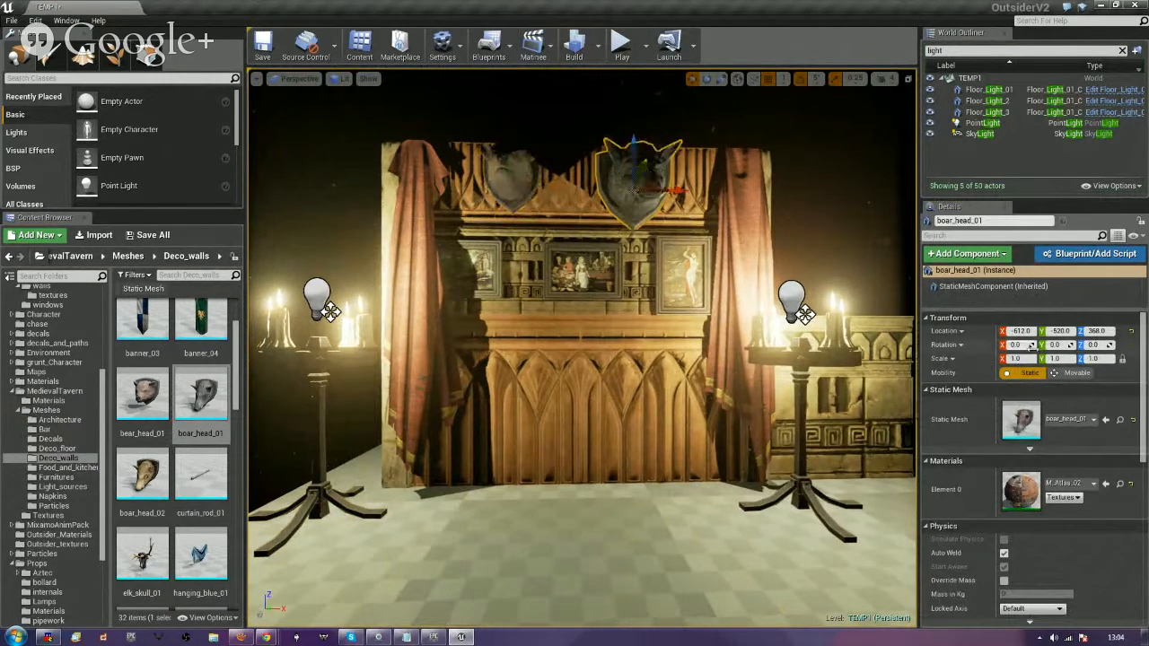
{"action": "left_click", "coordinate": [1030, 358]}
{"action": "type", "text": "0.8"}
{"action": "key", "text": "Return"}
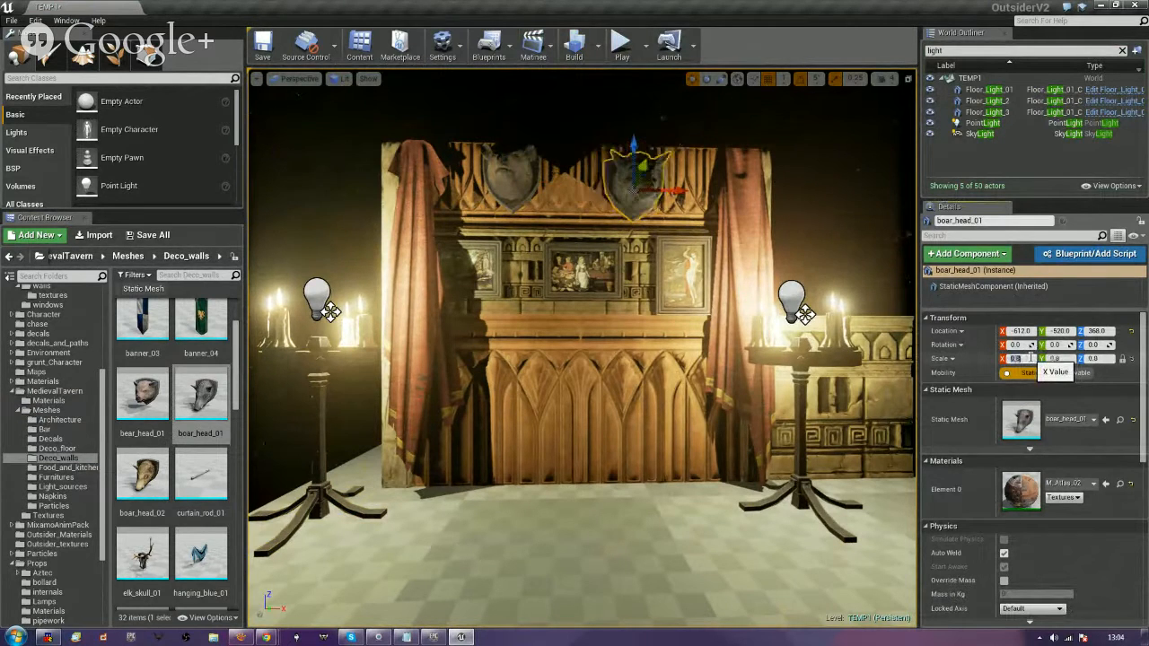
{"action": "left_click_drag", "start_coordinate": [640, 173], "coordinate": [665, 166]}
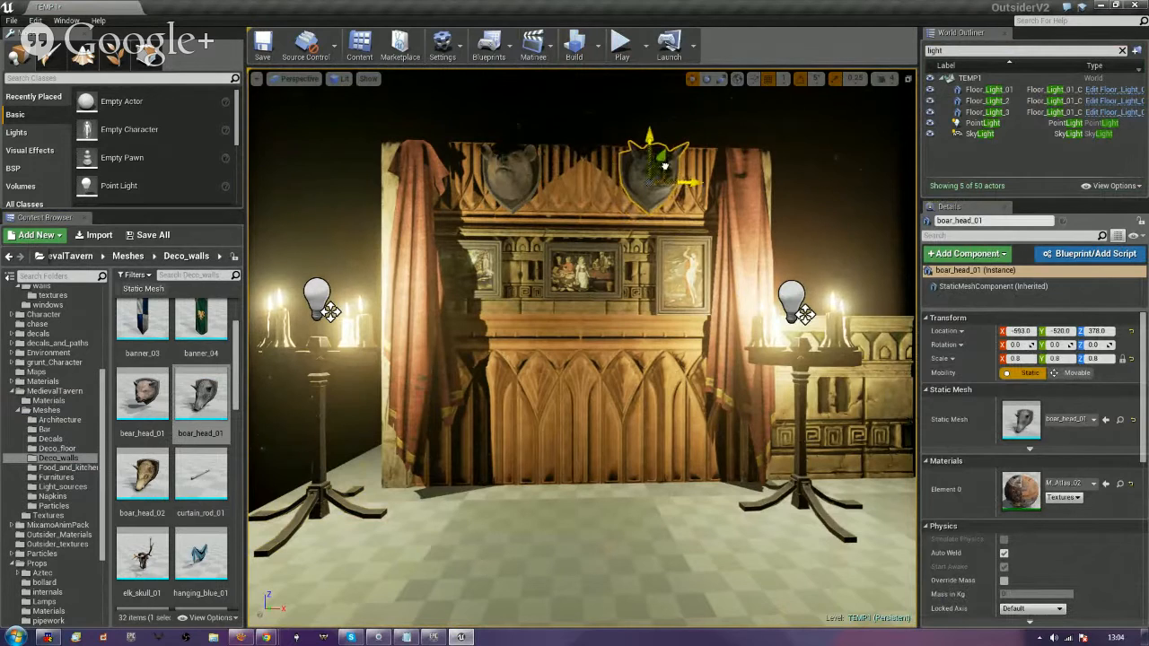
Deselect the boar head, rebuild the level's lighting, dismiss the message log and play the level.
{"action": "left_click", "coordinate": [295, 175]}
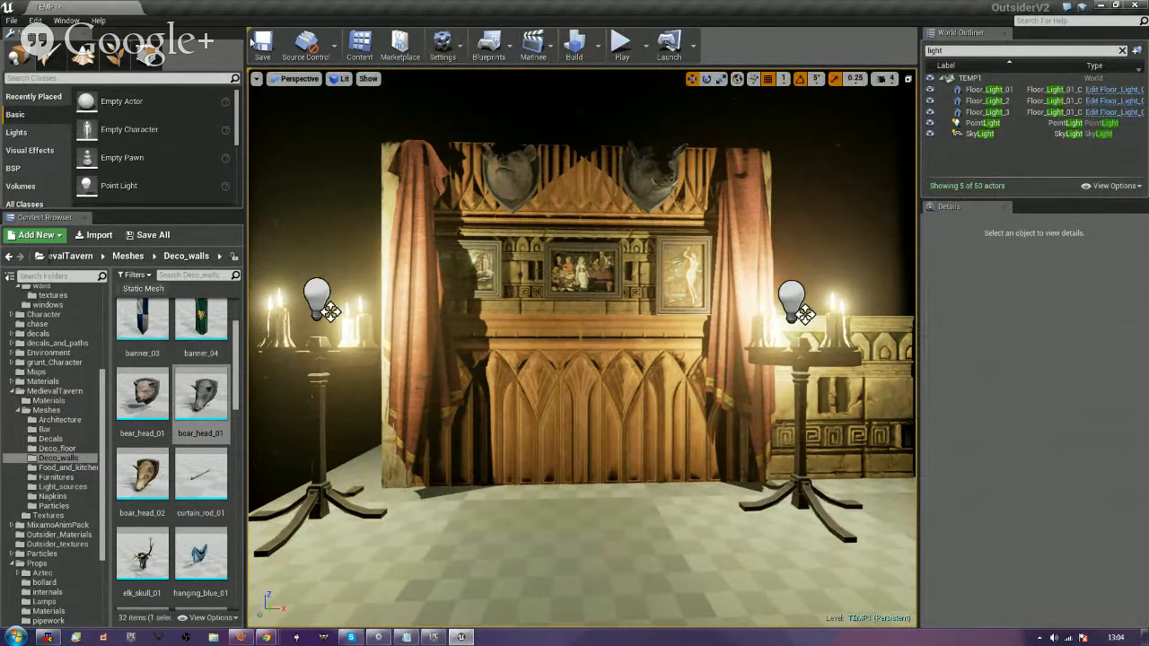
{"action": "left_click", "coordinate": [574, 43]}
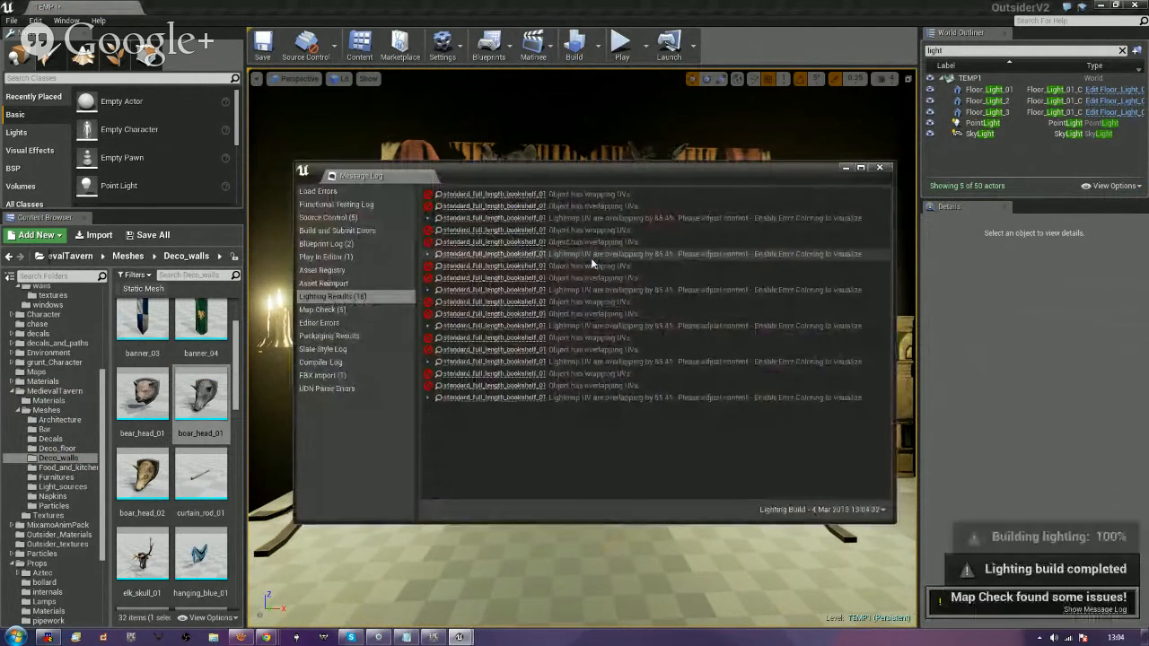
{"action": "left_click", "coordinate": [880, 168]}
{"action": "left_click", "coordinate": [620, 45]}
{"action": "left_click", "coordinate": [691, 76]}
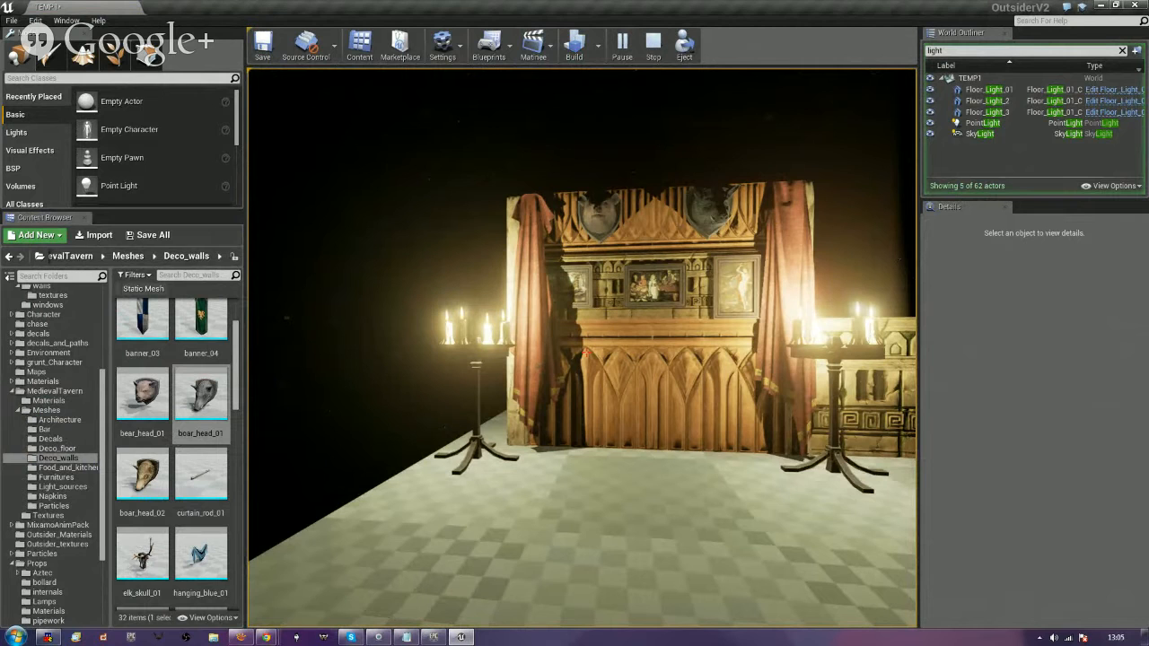
Walk around the playing level to examine the candlelit wall, paintings, animal heads, bookshelves and chandelier, and stop playing.
{"action": "key", "text": "w"}
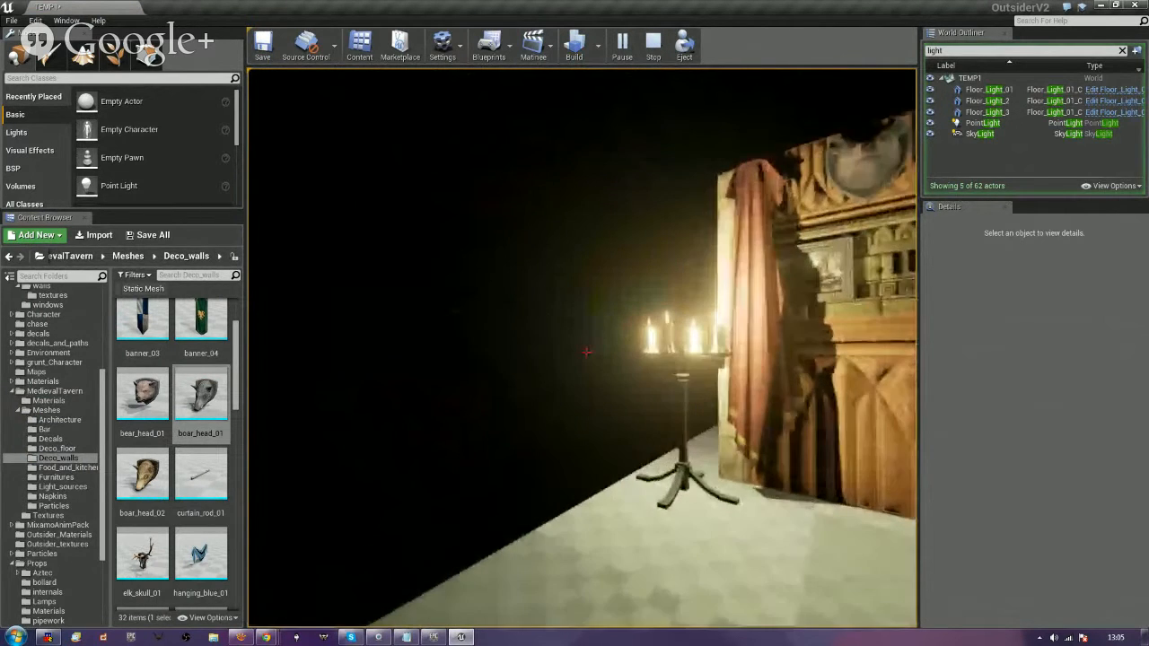
{"action": "key", "text": "w"}
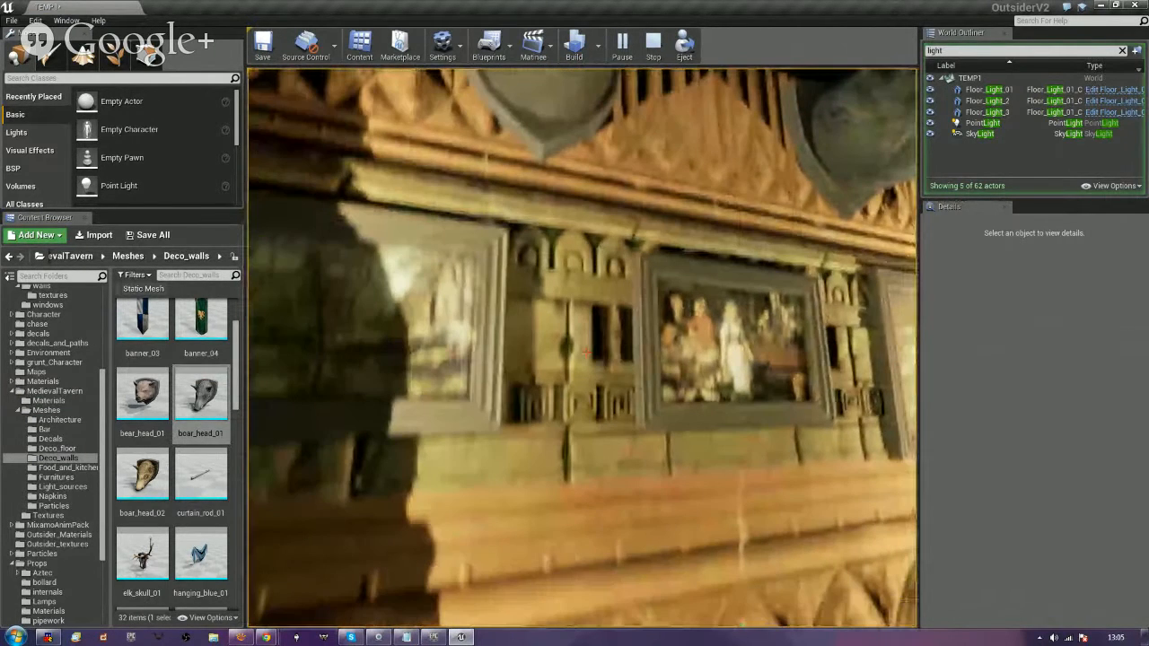
{"action": "key", "text": "w"}
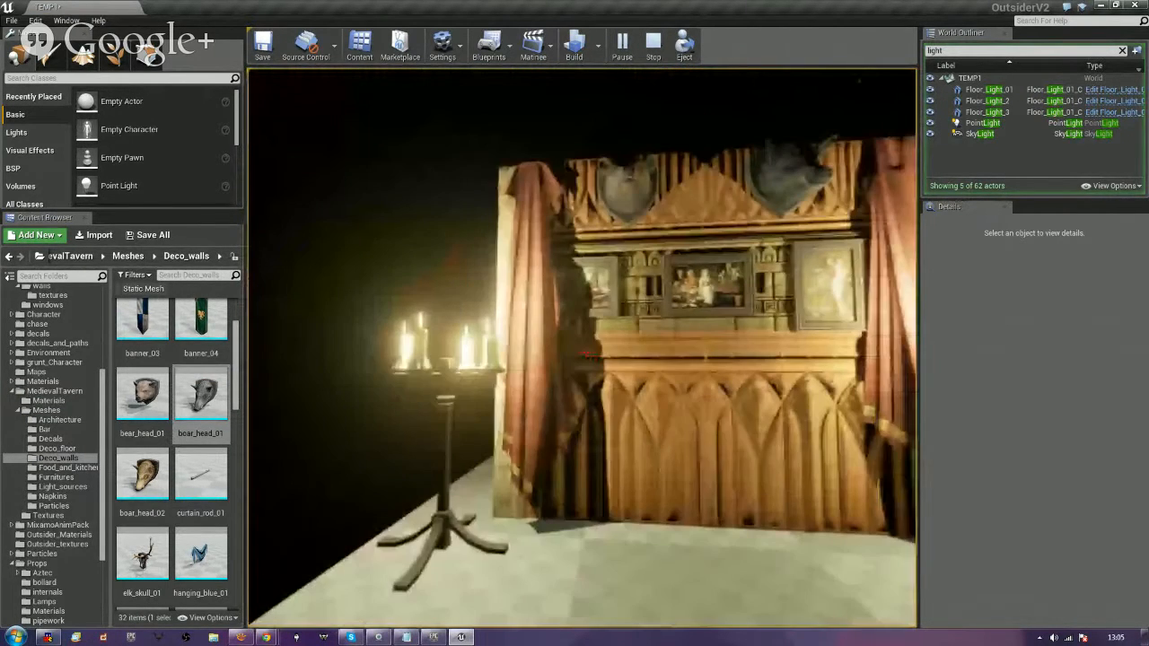
{"action": "key", "text": "s"}
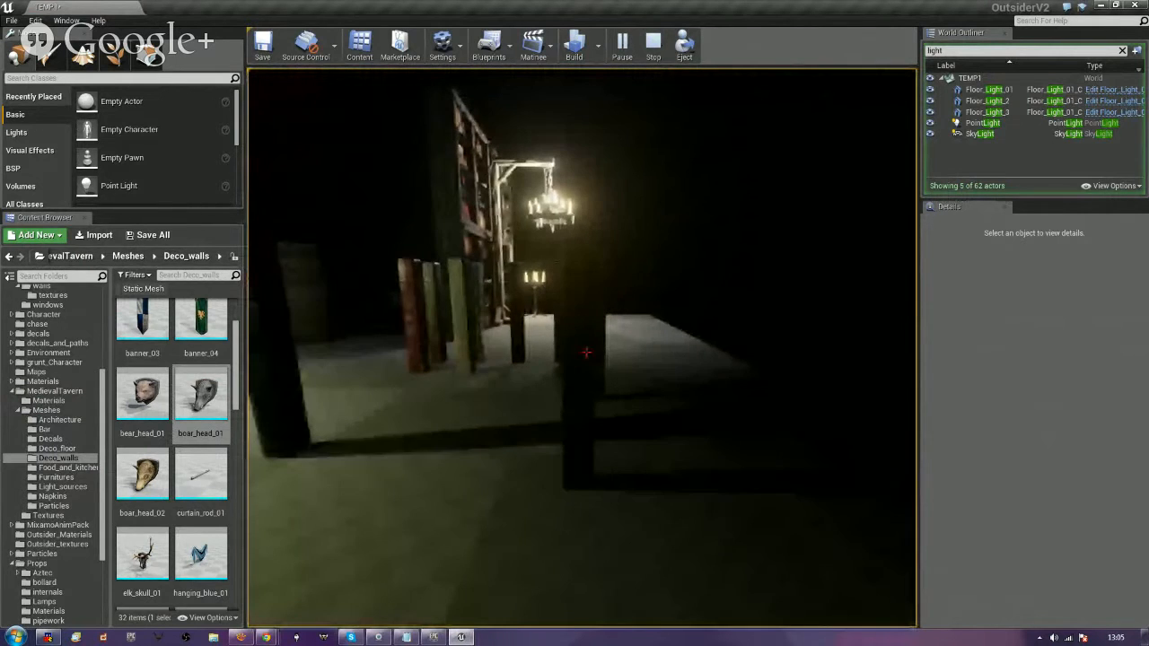
{"action": "key", "text": "w"}
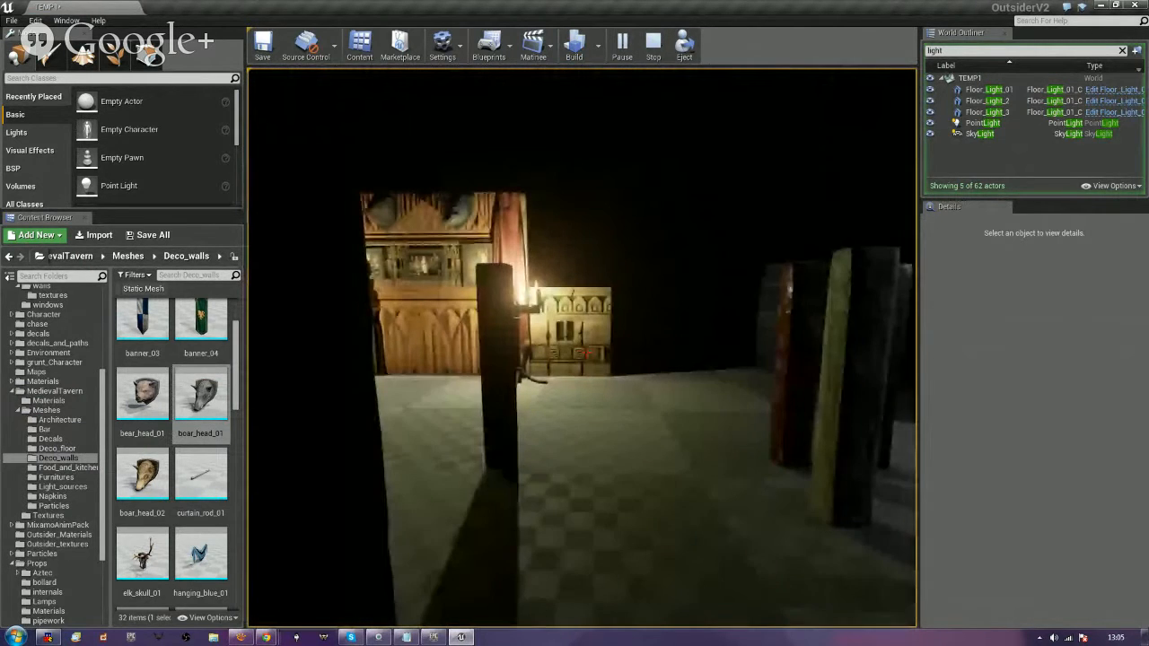
{"action": "key", "text": "w"}
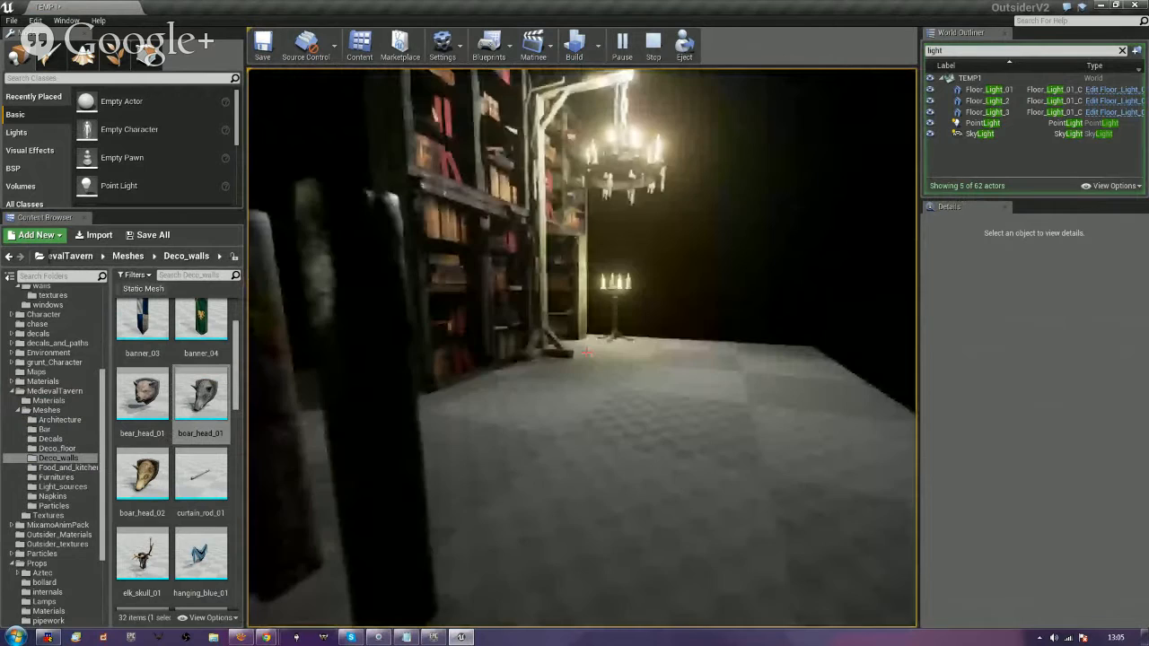
{"action": "key", "text": "w"}
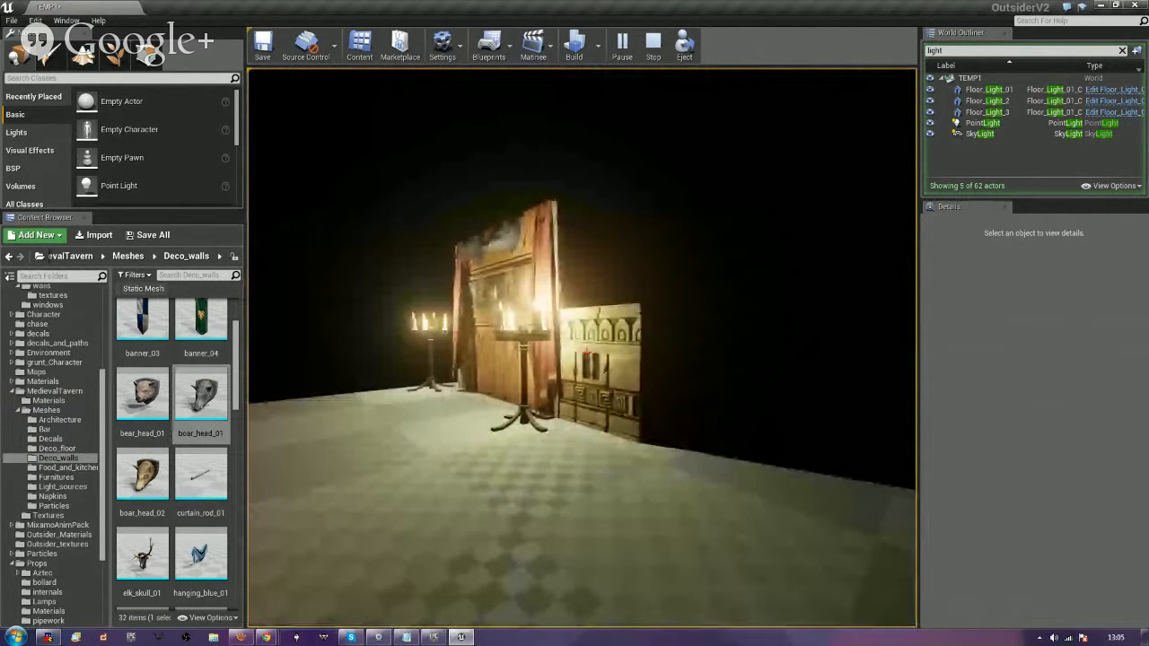
{"action": "key", "text": "w"}
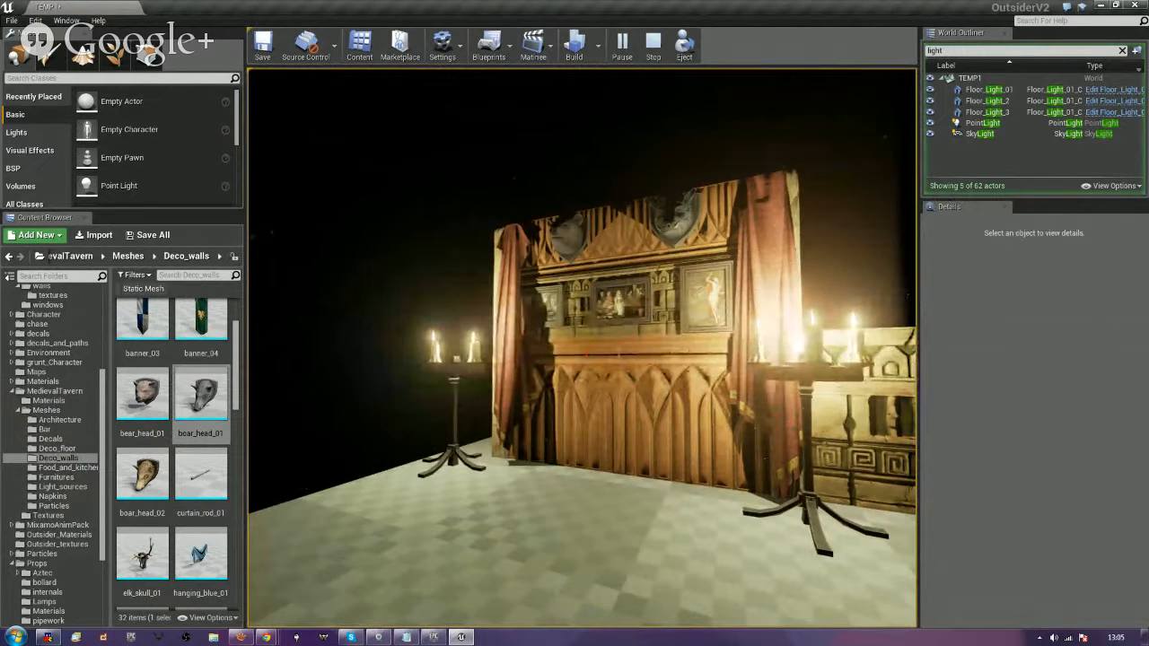
{"action": "key", "text": "w"}
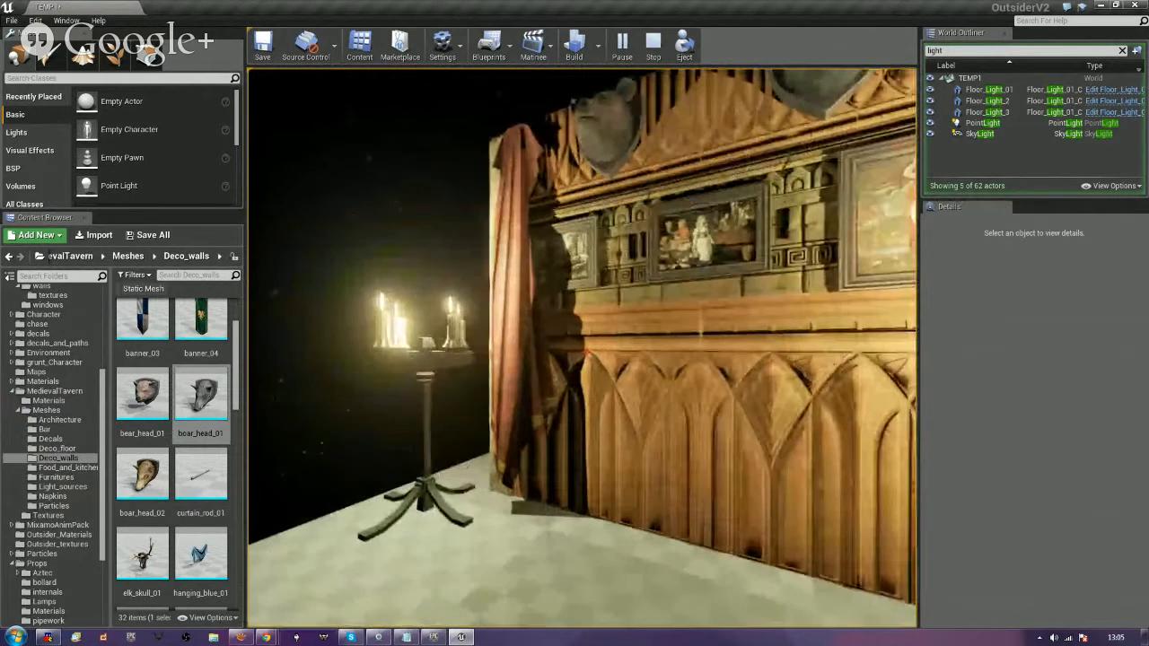
{"action": "key", "text": "w"}
{"action": "key", "text": "s"}
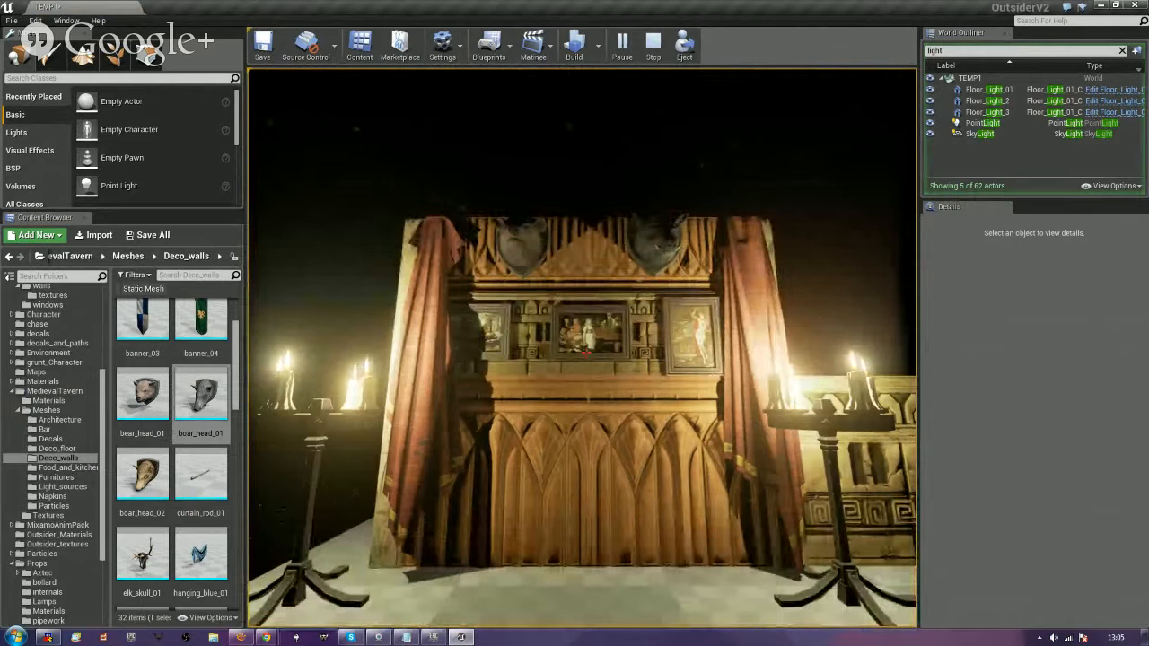
{"action": "key", "text": "Escape"}
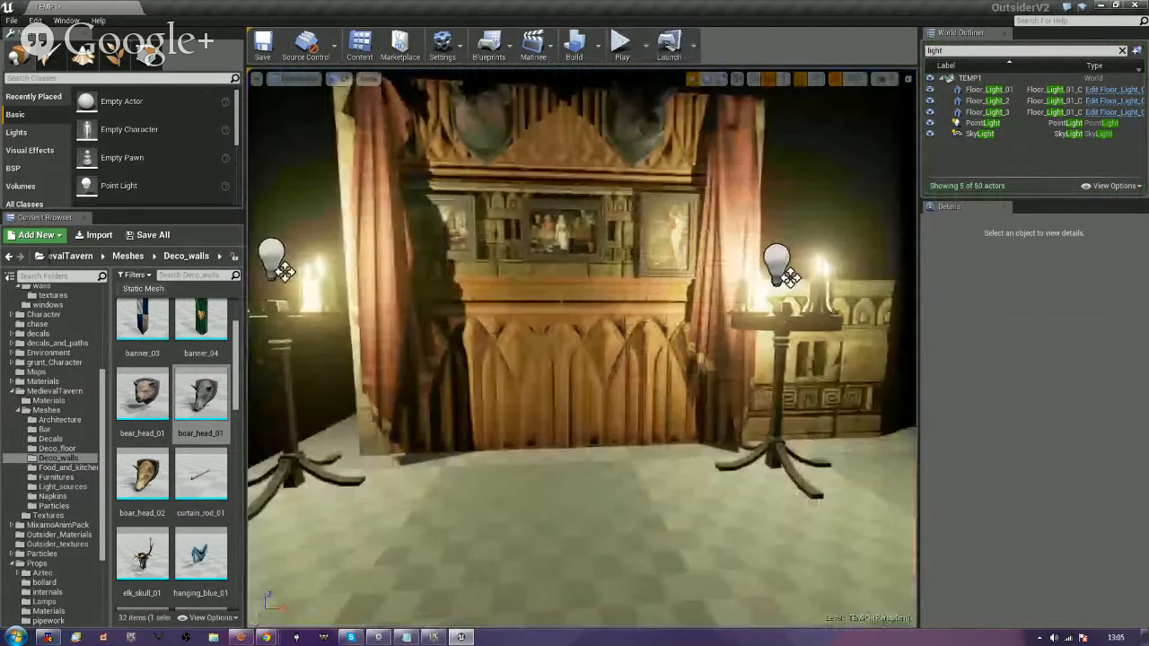
Delete the paintings and both red curtains from the decorated wall.
{"action": "mouse_move", "coordinate": [643, 413]}
{"action": "right_mouse_down"}
{"action": "mouse_move", "coordinate": [736, 400]}
{"action": "mouse_move", "coordinate": [643, 413]}
{"action": "right_mouse_up"}
{"action": "left_click", "coordinate": [637, 415]}
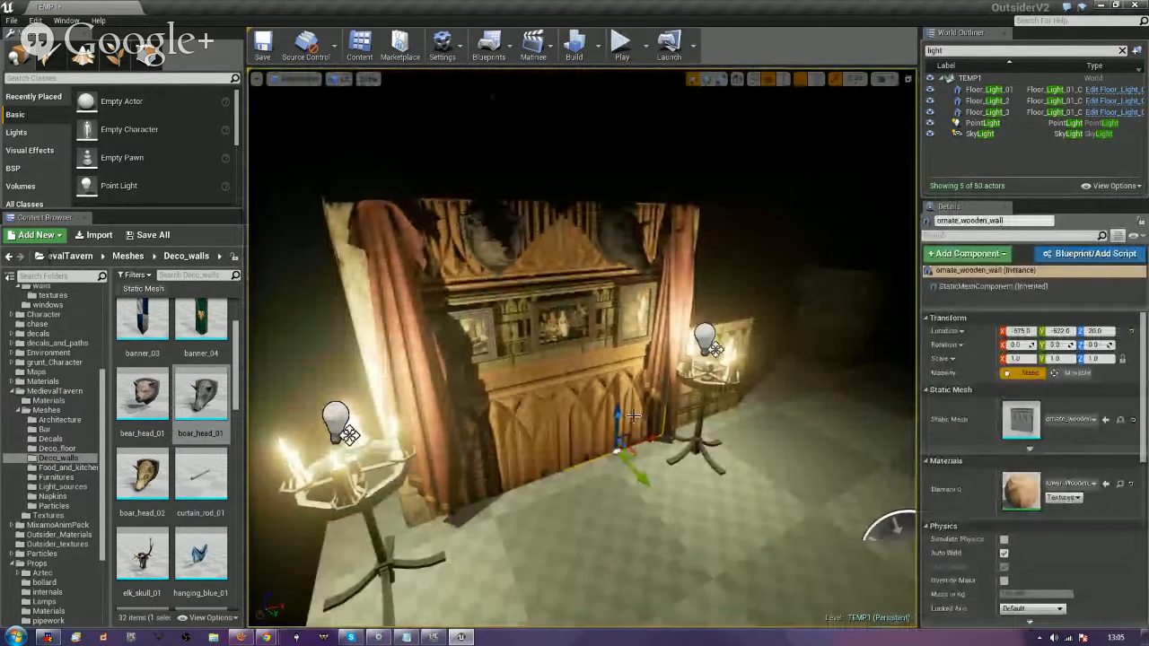
{"action": "left_click", "coordinate": [632, 306]}
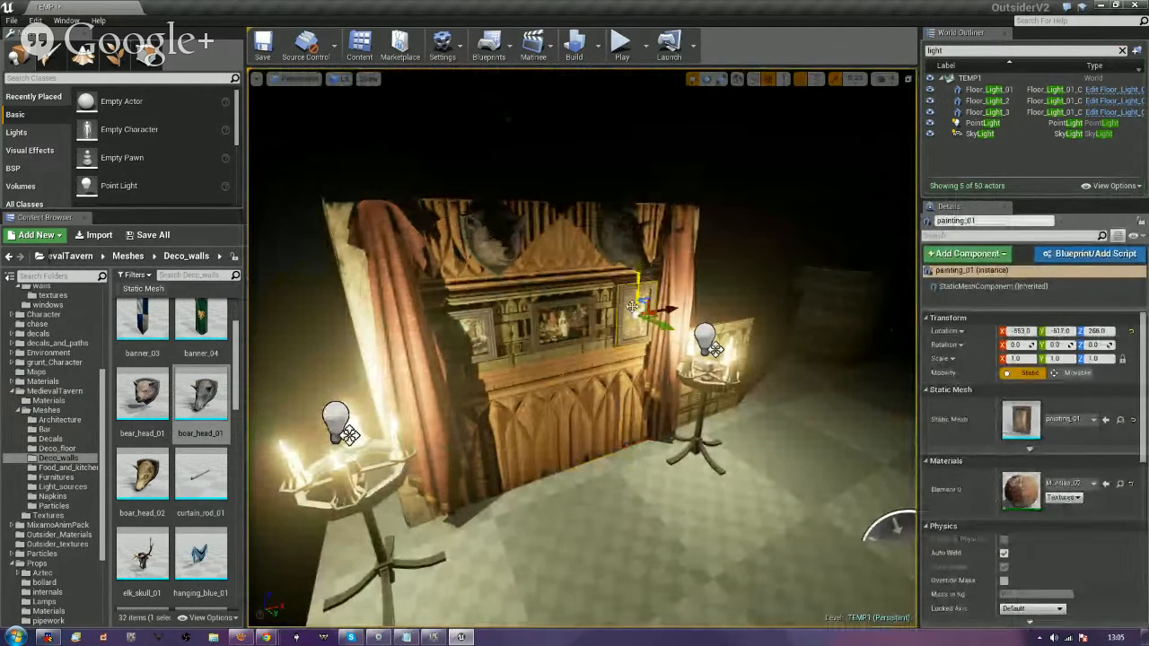
{"action": "key", "text": "Delete"}
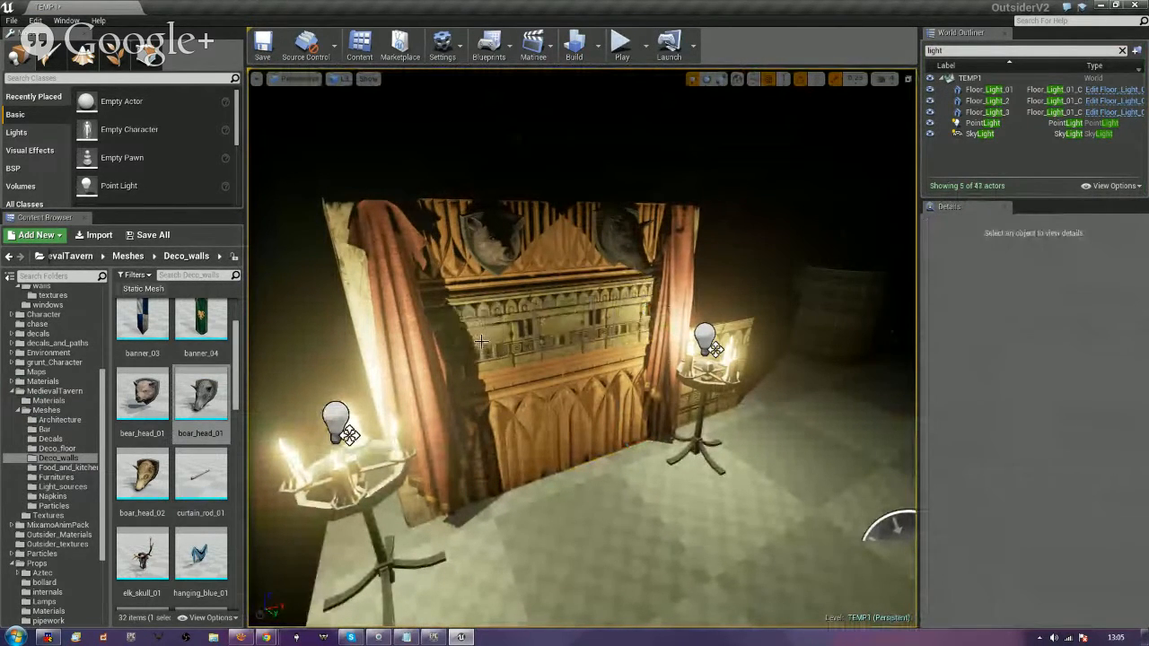
{"action": "left_click", "coordinate": [427, 339]}
{"action": "key", "text": "Delete"}
{"action": "left_click", "coordinate": [677, 290]}
{"action": "key", "text": "Delete"}
Delete the boar head and the bear head from the upper wall.
{"action": "left_click", "coordinate": [636, 240]}
{"action": "key", "text": "Delete"}
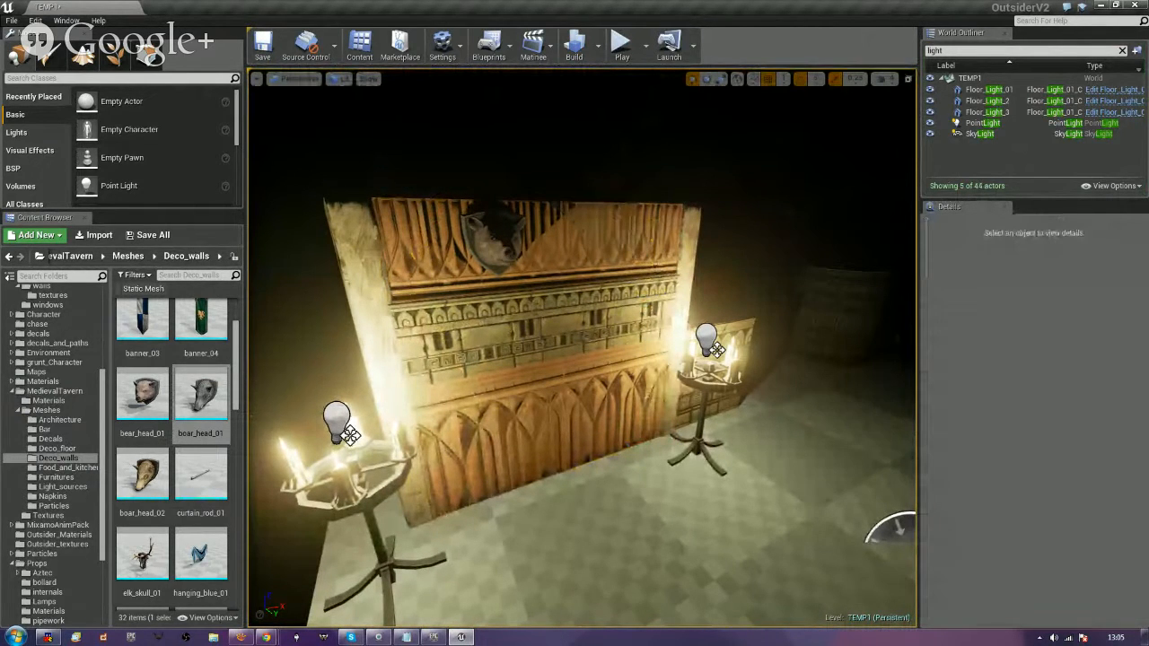
{"action": "left_click", "coordinate": [476, 226]}
{"action": "key", "text": "Delete"}
Switch the viewport to Unlit and delete the stone pillar at the wall's far end and the low stone wall beside it.
{"action": "left_click", "coordinate": [341, 78]}
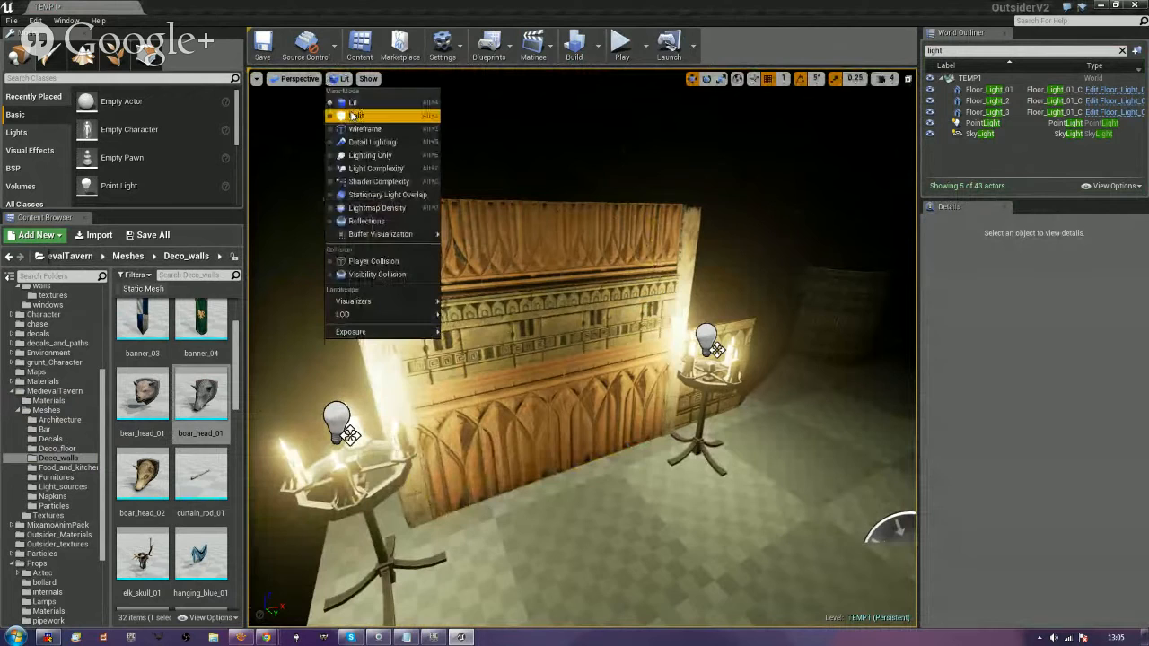
{"action": "left_click", "coordinate": [380, 126]}
{"action": "left_click", "coordinate": [688, 285]}
{"action": "key", "text": "Delete"}
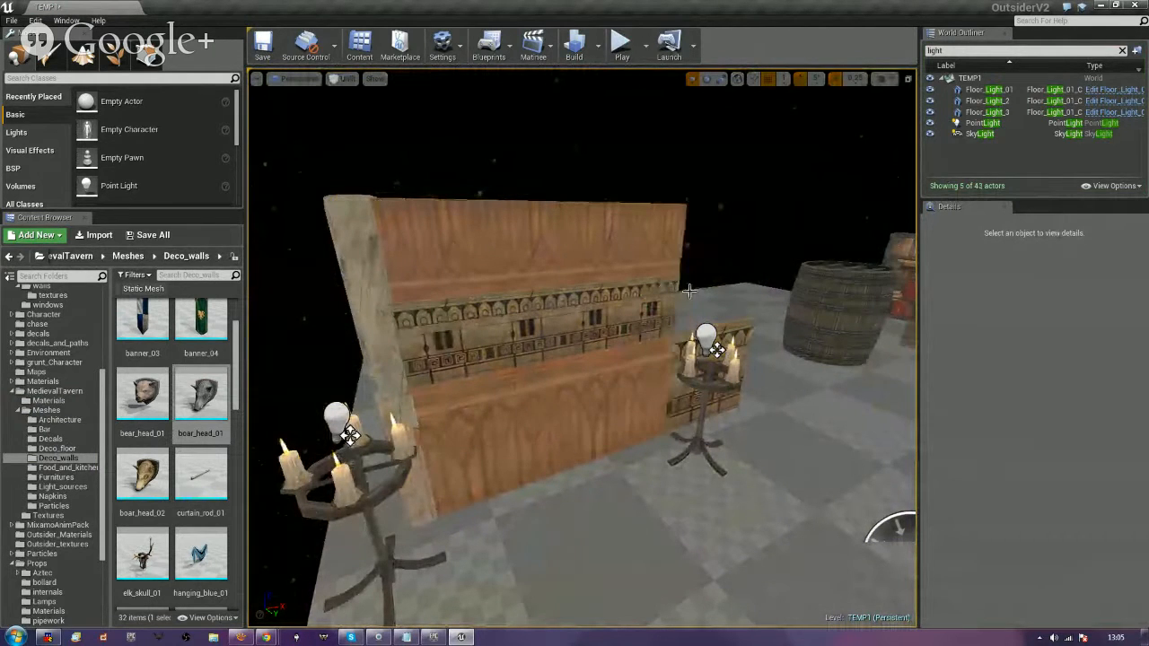
{"action": "left_click", "coordinate": [734, 329]}
{"action": "key", "text": "Delete"}
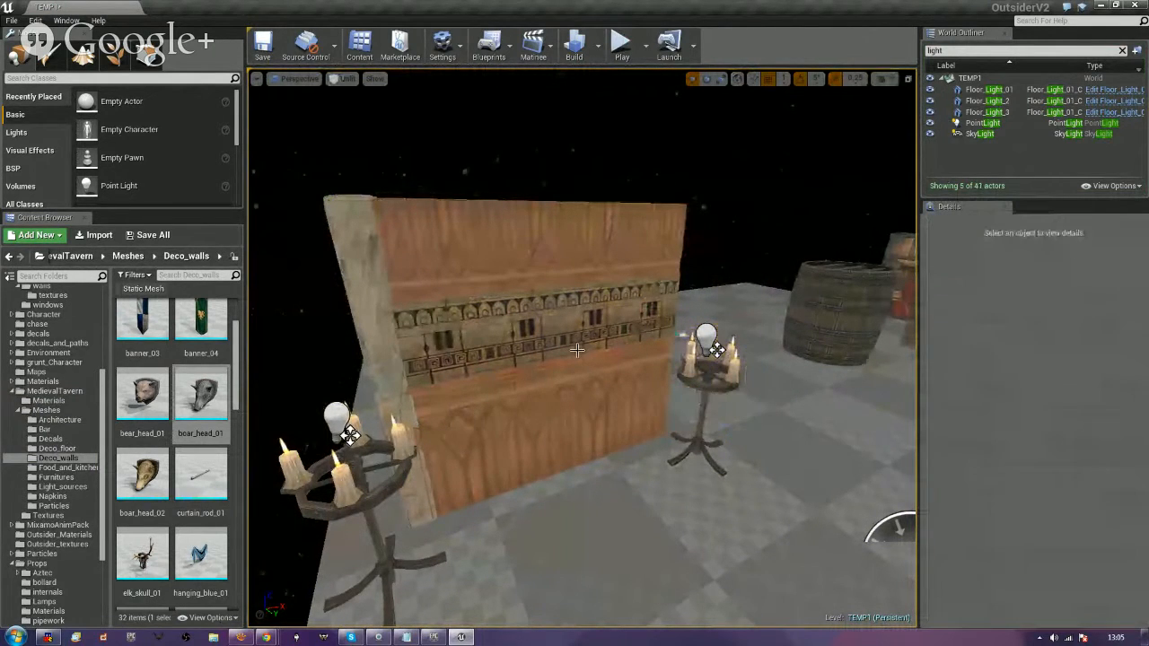
Delete the stone pillar at the wall's near end, the near lower wooden panels and the middle stone sections.
{"action": "left_click", "coordinate": [381, 338]}
{"action": "key", "text": "Delete"}
{"action": "left_click", "coordinate": [522, 450]}
{"action": "key", "text": "Delete"}
{"action": "left_click", "coordinate": [493, 357]}
{"action": "key", "text": "Delete"}
{"action": "left_click", "coordinate": [575, 334]}
{"action": "key", "text": "Delete"}
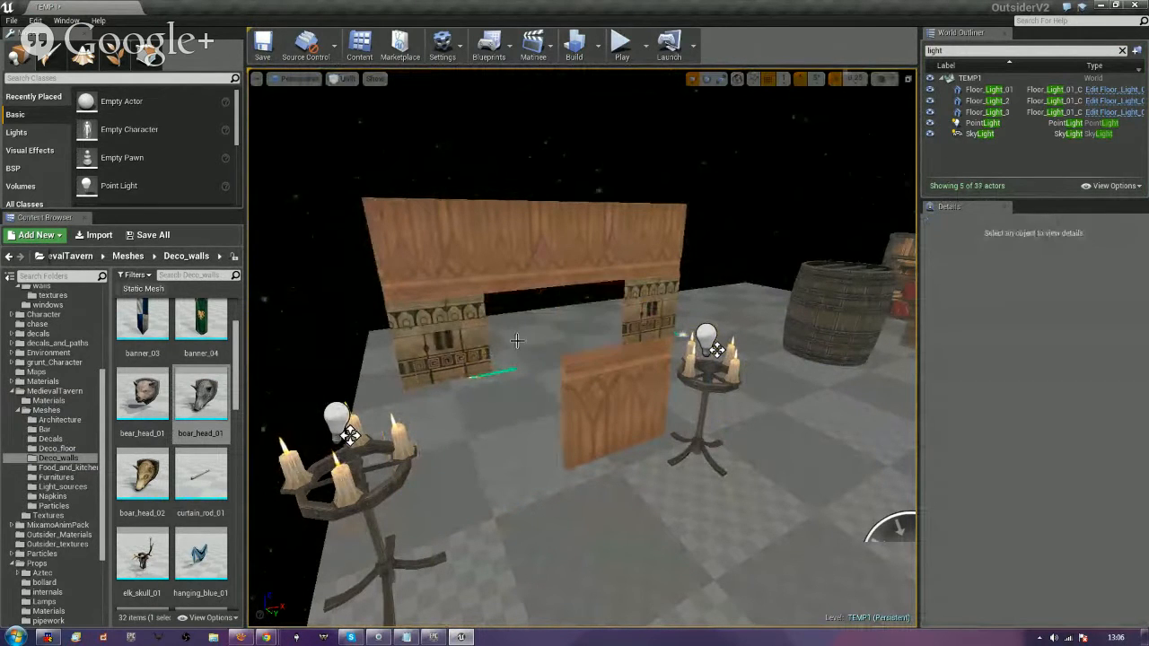
Delete the two remaining carved stone end sections and all the upper wooden panels.
{"action": "left_click", "coordinate": [440, 345]}
{"action": "key", "text": "Delete"}
{"action": "left_click", "coordinate": [648, 309]}
{"action": "key", "text": "Delete"}
{"action": "left_click", "coordinate": [618, 263]}
{"action": "key", "text": "Delete"}
{"action": "left_click", "coordinate": [574, 247]}
{"action": "key", "text": "Delete"}
{"action": "left_click", "coordinate": [516, 251]}
{"action": "key", "text": "Delete"}
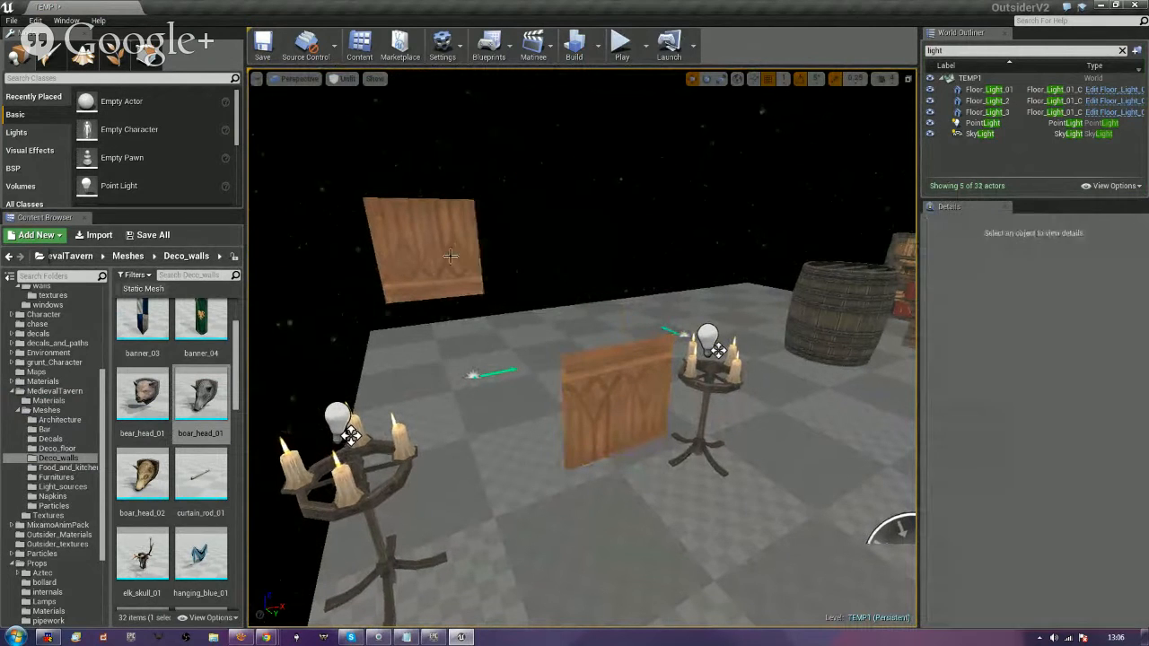
{"action": "left_click", "coordinate": [435, 254]}
{"action": "key", "text": "Delete"}
Move the one remaining wooden wall panel along Y to -1146, onto open floor.
{"action": "left_click", "coordinate": [629, 382]}
{"action": "right_click_drag", "start_coordinate": [629, 382], "coordinate": [771, 372]}
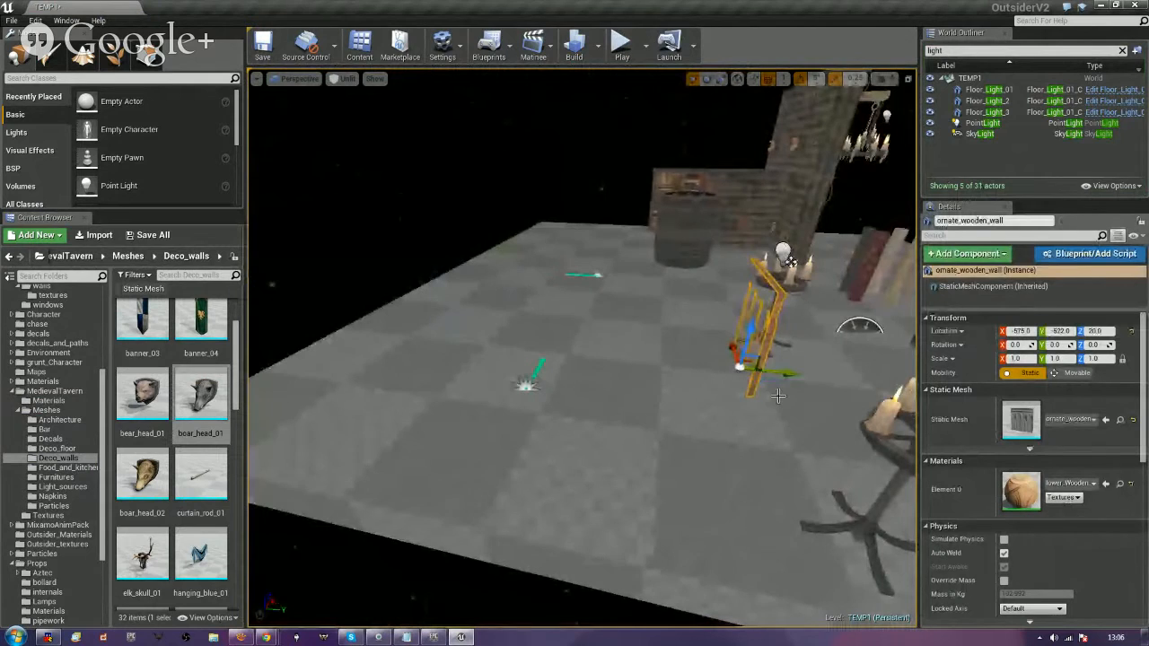
{"action": "left_click_drag", "start_coordinate": [784, 372], "coordinate": [505, 341]}
{"action": "right_click_drag", "start_coordinate": [505, 341], "coordinate": [404, 345]}
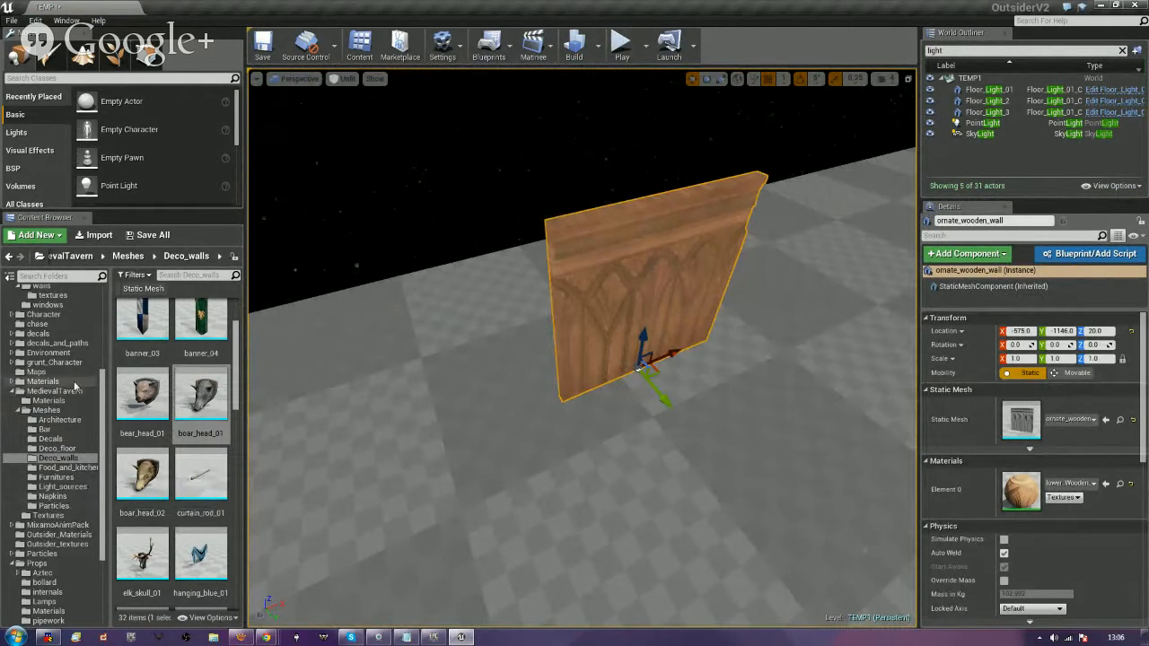
Open the ornate_stone_wall mesh from castle/walls for editing and shrink its editor window to uncover the asset folder.
{"action": "scroll", "coordinate": [66, 341], "scroll_direction": "up", "scroll_amount": 3}
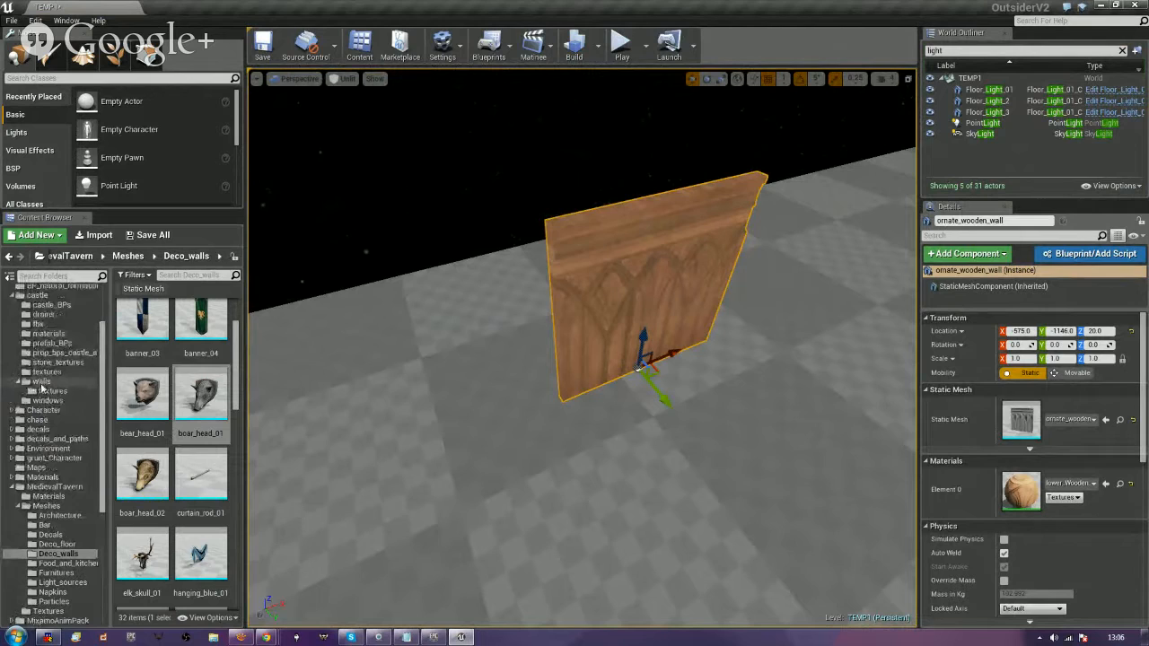
{"action": "left_click", "coordinate": [41, 384]}
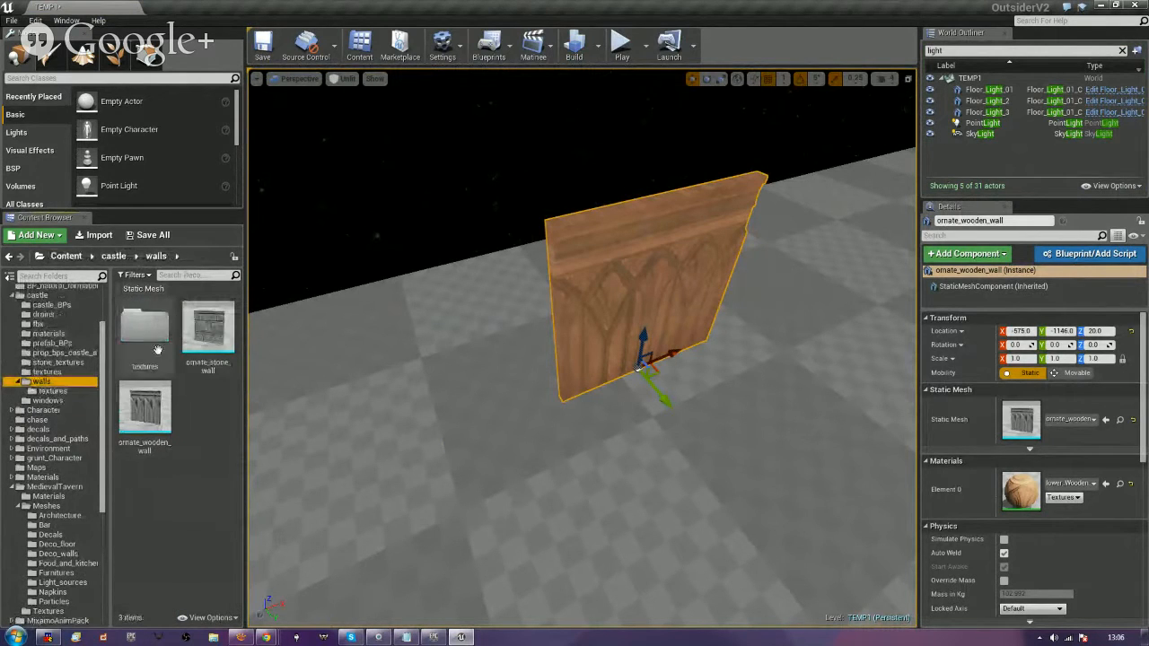
{"action": "left_click", "coordinate": [210, 349]}
{"action": "double_click", "coordinate": [211, 348]}
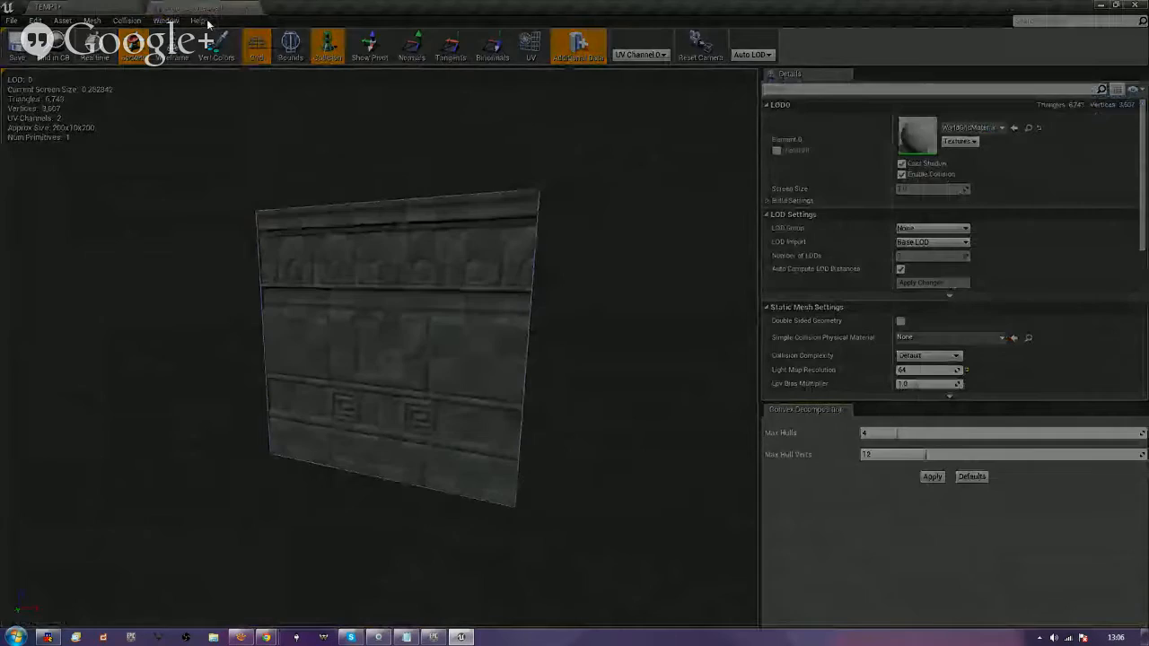
{"action": "left_click_drag", "start_coordinate": [207, 11], "coordinate": [382, 114]}
{"action": "left_click_drag", "start_coordinate": [834, 393], "coordinate": [1143, 572]}
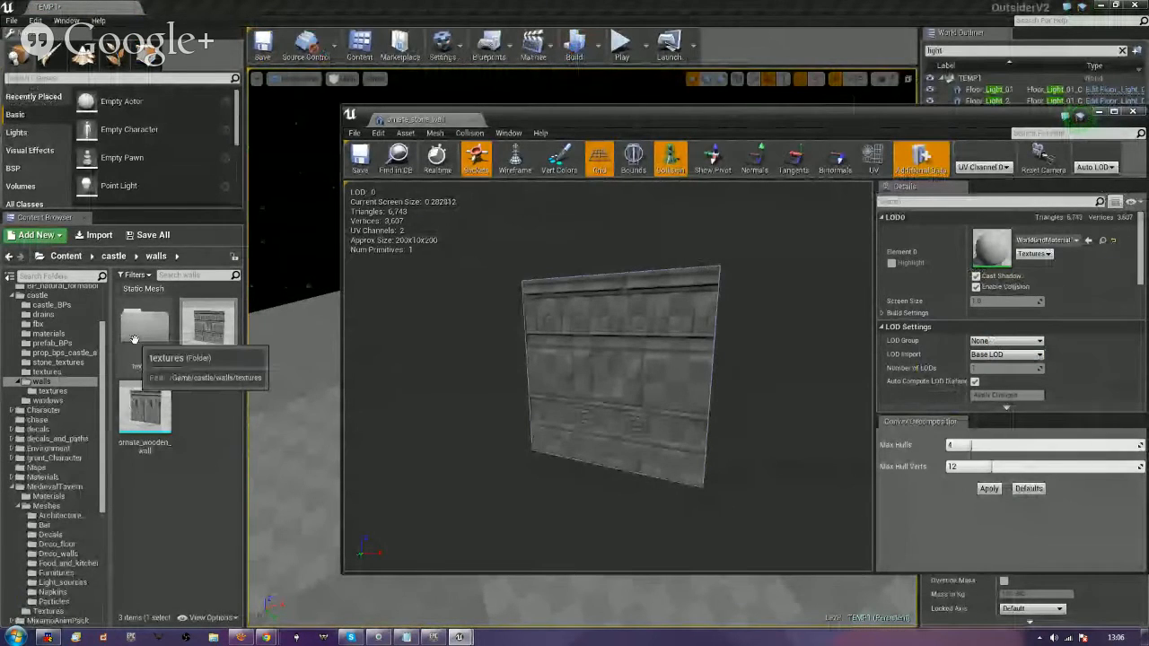
Open the ornate_wooden_wall mesh, assign it the lower_Wooden_Wall material and save it.
{"action": "double_click", "coordinate": [149, 402]}
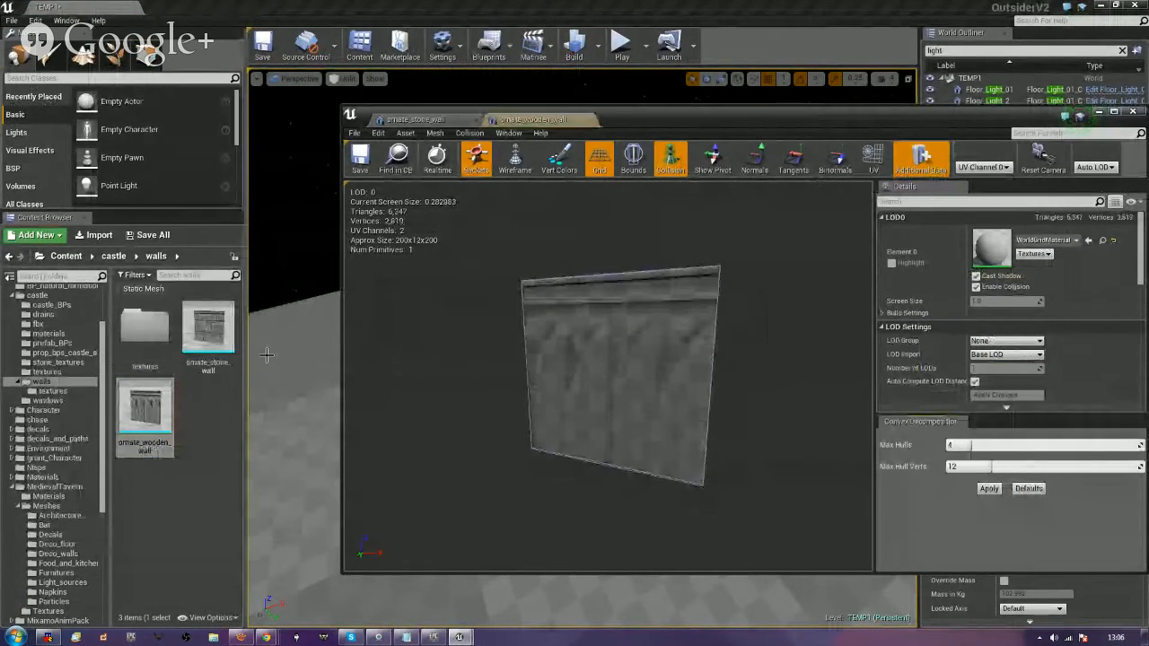
{"action": "double_click", "coordinate": [144, 328]}
{"action": "left_click_drag", "start_coordinate": [137, 337], "coordinate": [994, 249]}
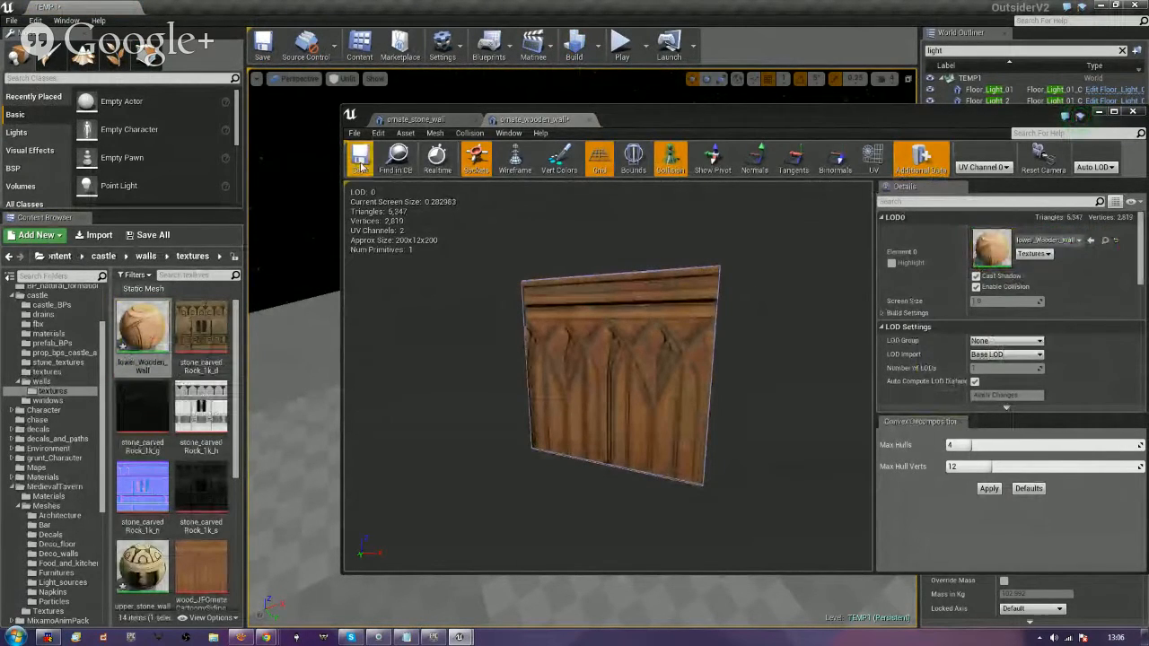
Assign the upper_stone_wall material to the ornate_stone_wall mesh, save it and close both mesh editors.
{"action": "left_click", "coordinate": [416, 120]}
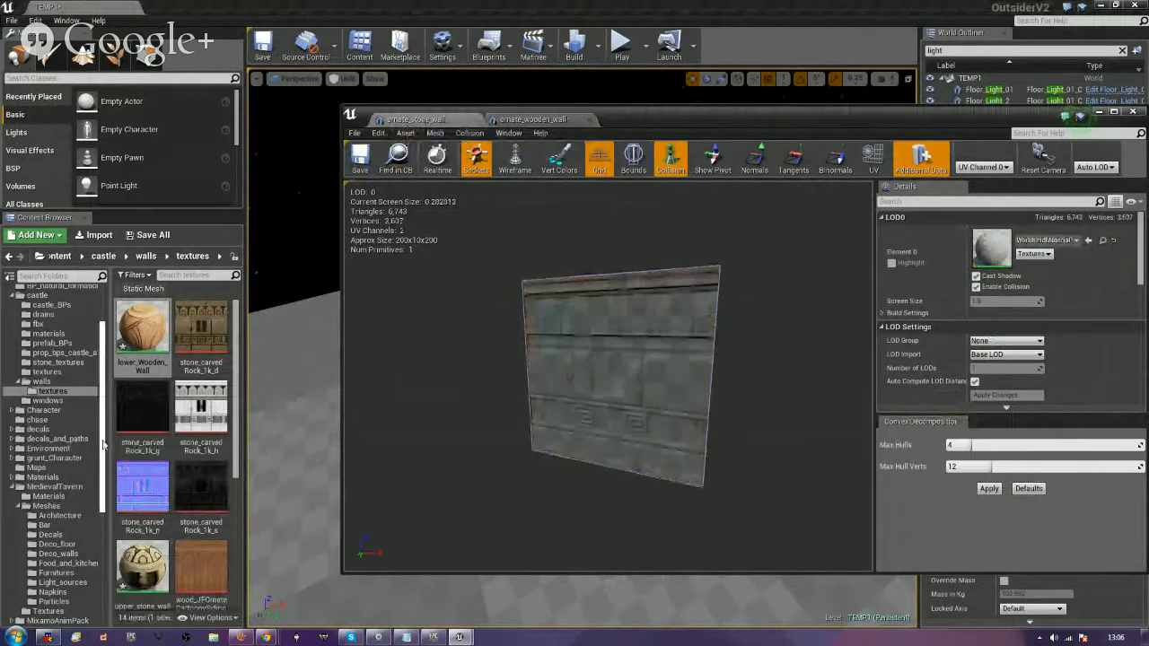
{"action": "left_click_drag", "start_coordinate": [235, 376], "coordinate": [238, 525]}
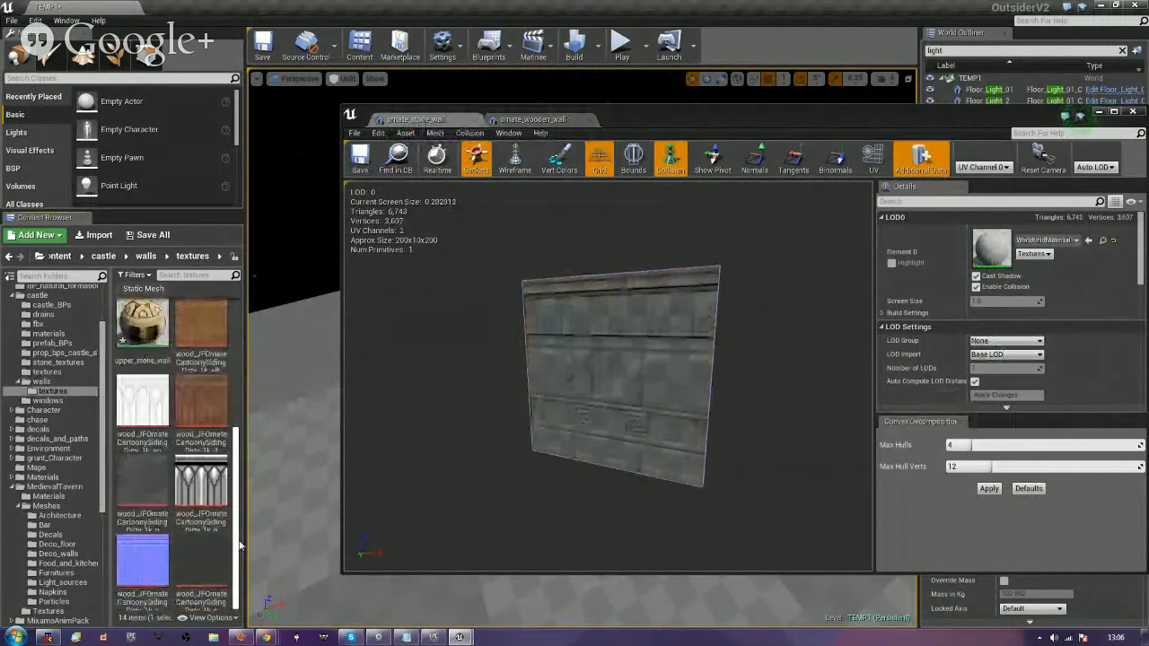
{"action": "left_click", "coordinate": [154, 336]}
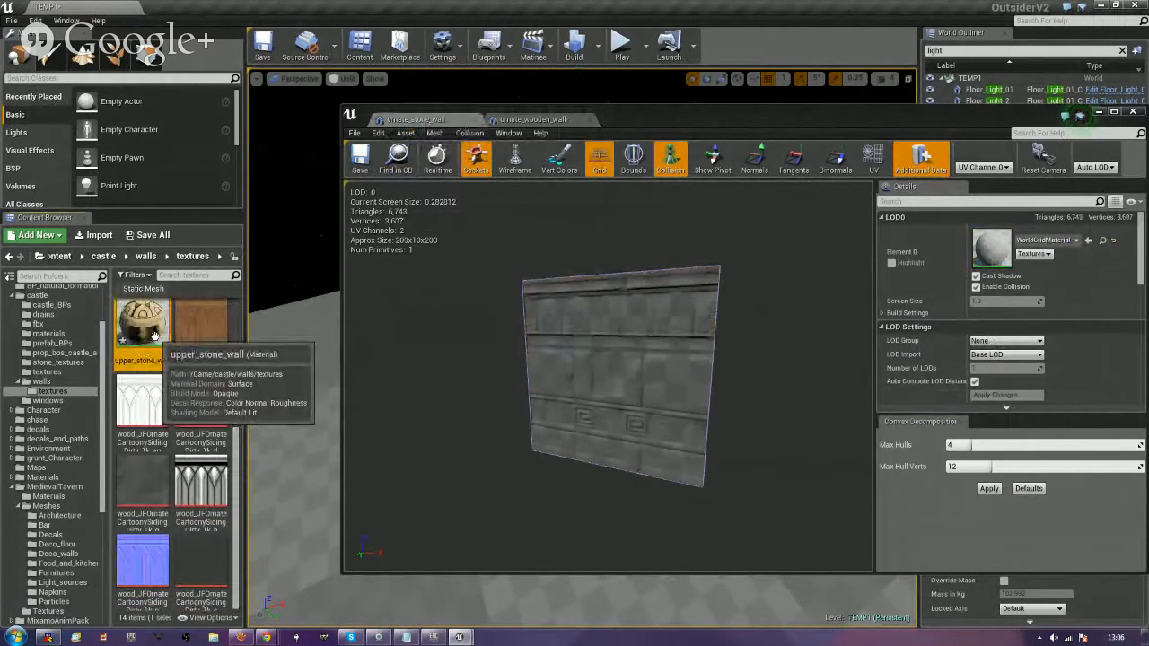
{"action": "left_click_drag", "start_coordinate": [154, 335], "coordinate": [992, 247]}
{"action": "left_click", "coordinate": [368, 169]}
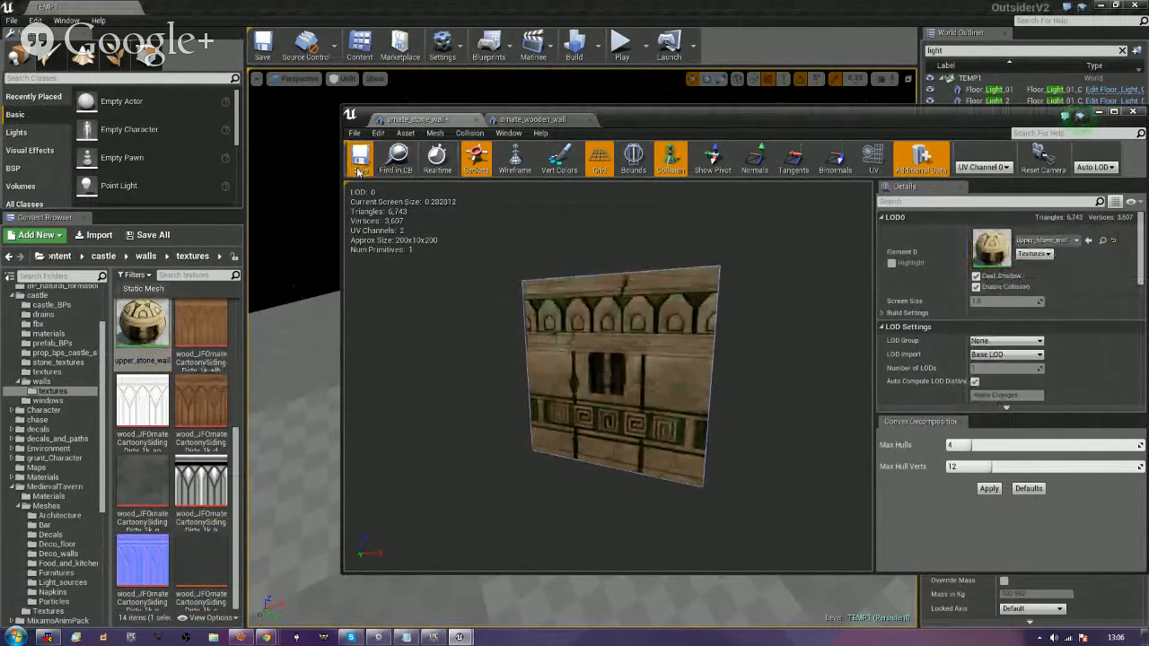
{"action": "left_click", "coordinate": [472, 120]}
{"action": "left_click", "coordinate": [472, 121]}
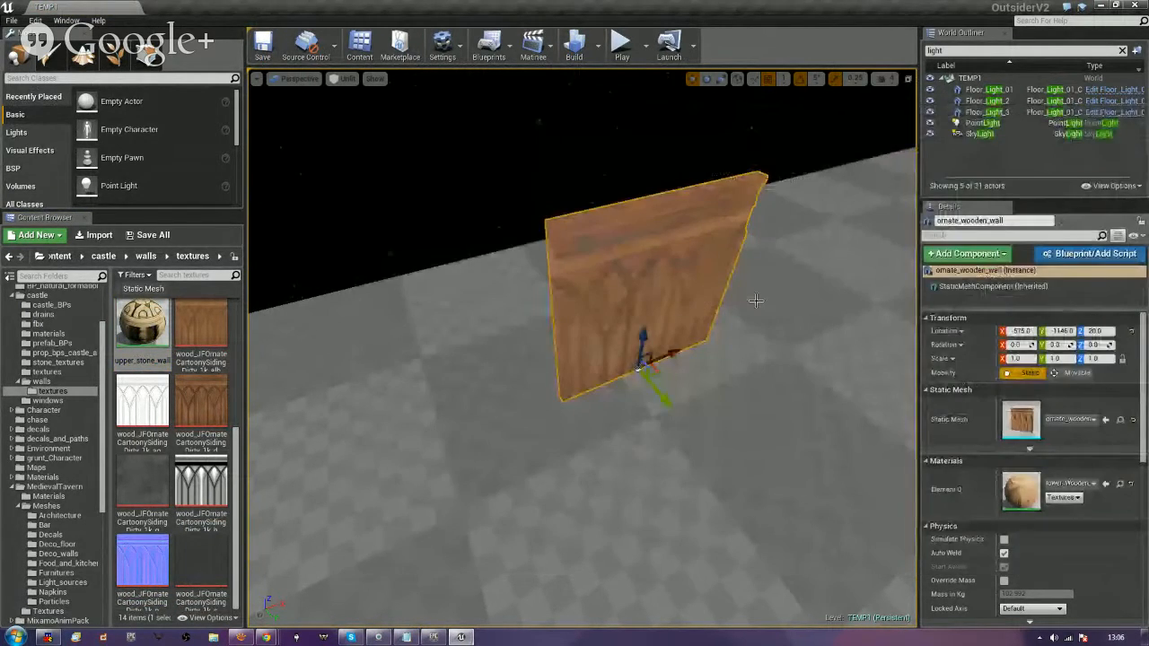
Replace the old wooden panel in the level with a fresh ornate_wooden_wall placed on the open floor.
{"action": "key", "text": "Delete"}
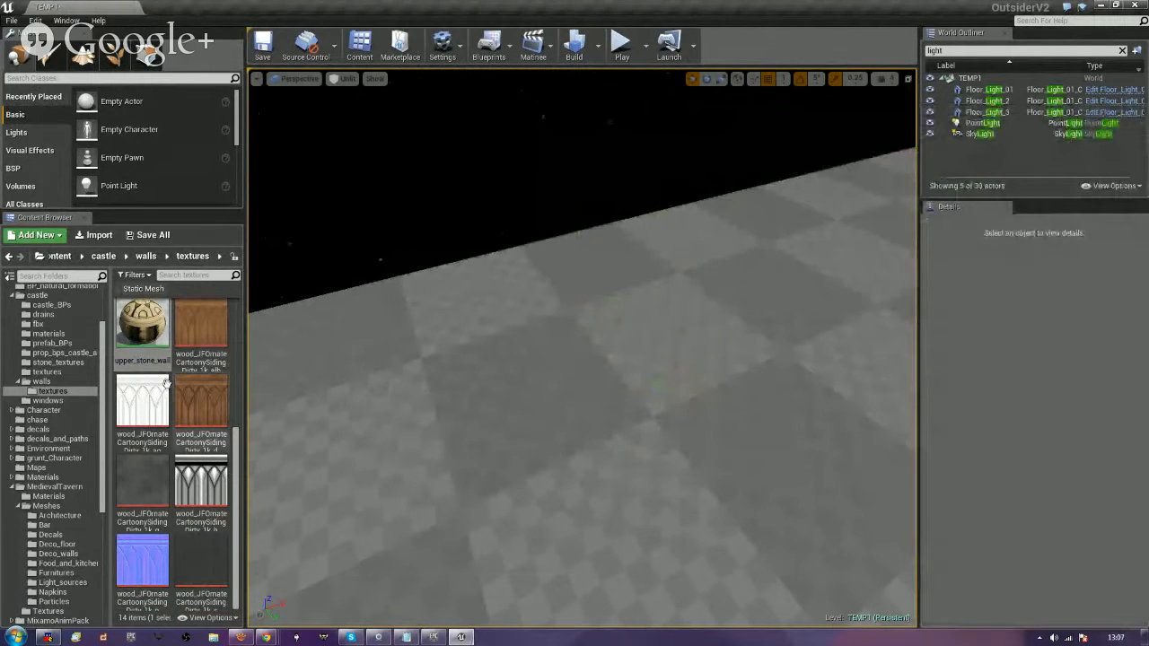
{"action": "key", "text": "alt+Left"}
{"action": "left_click_drag", "start_coordinate": [148, 429], "coordinate": [722, 382]}
{"action": "mouse_move", "coordinate": [772, 497]}
{"action": "right_mouse_down"}
{"action": "mouse_move", "coordinate": [772, 449]}
{"action": "mouse_move", "coordinate": [799, 440]}
{"action": "mouse_move", "coordinate": [790, 458]}
{"action": "mouse_move", "coordinate": [776, 422]}
{"action": "mouse_move", "coordinate": [769, 491]}
{"action": "right_mouse_up"}
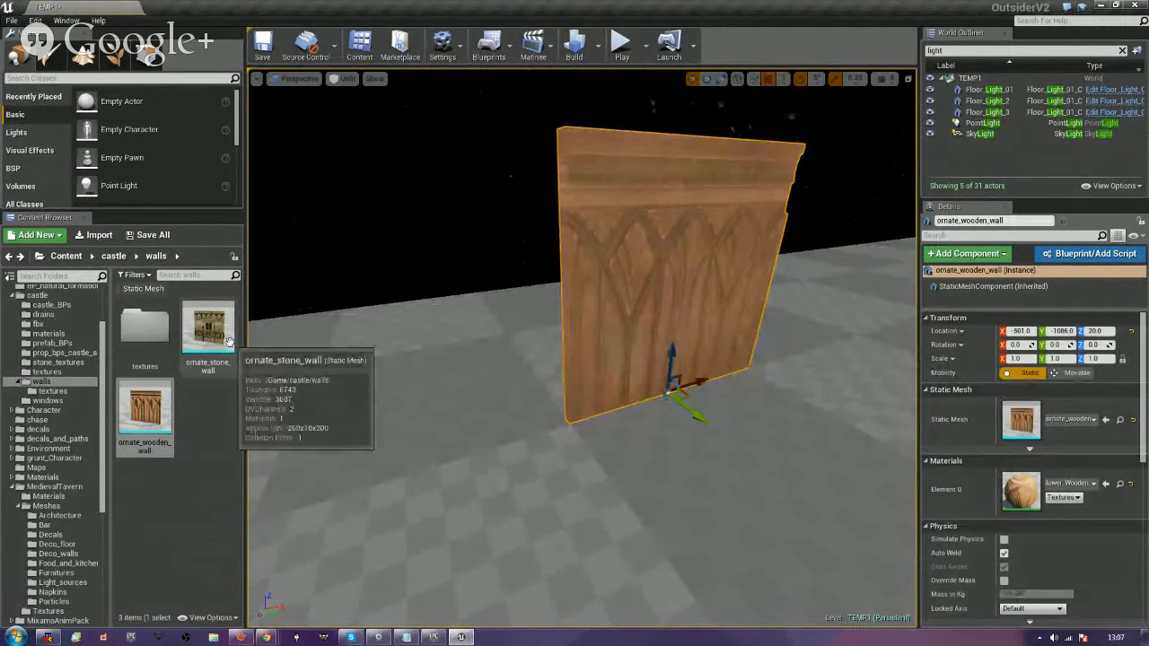
Add two ornate_wooden_wall meshes as components under the placed wall's static mesh component, undoing any accidental move.
{"action": "left_click_drag", "start_coordinate": [163, 428], "coordinate": [997, 281]}
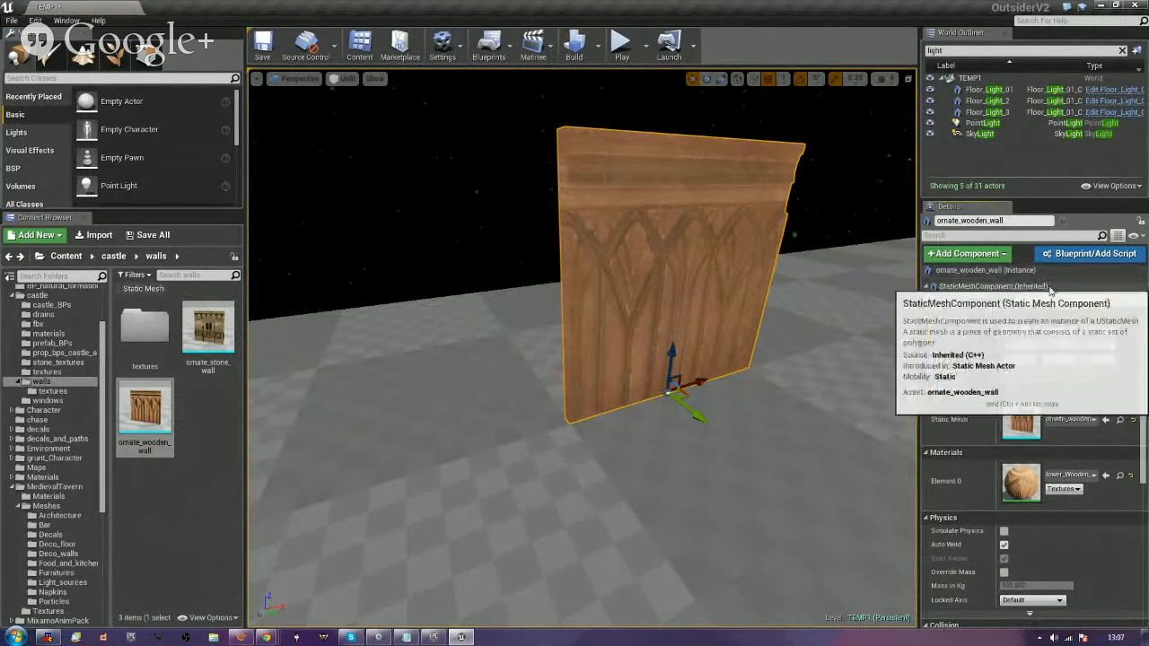
{"action": "left_click", "coordinate": [1032, 286]}
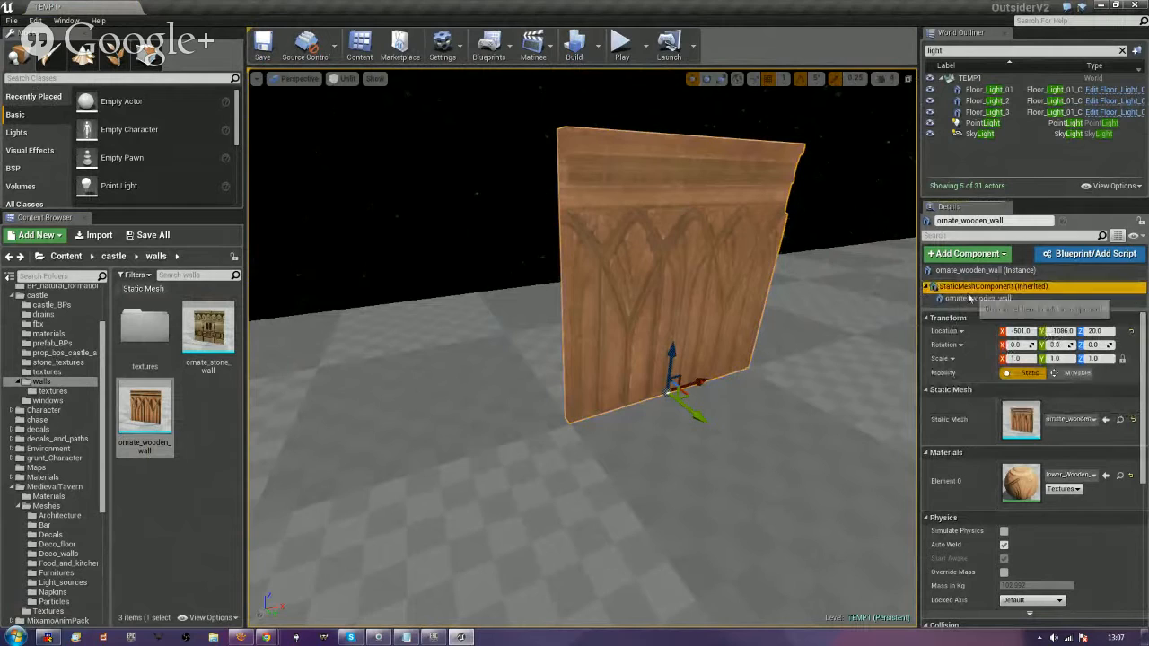
{"action": "mouse_move", "coordinate": [699, 384]}
{"action": "left_mouse_down"}
{"action": "mouse_move", "coordinate": [590, 405]}
{"action": "mouse_move", "coordinate": [715, 384]}
{"action": "mouse_move", "coordinate": [704, 389]}
{"action": "left_mouse_up"}
{"action": "key", "text": "ctrl+z"}
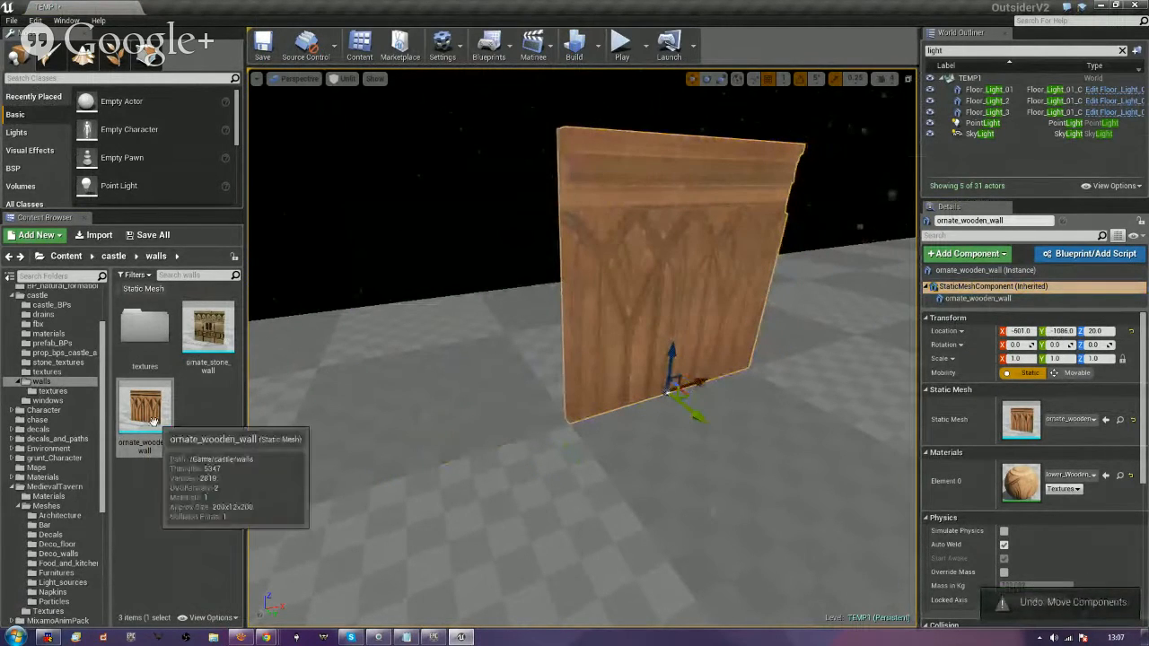
{"action": "left_click_drag", "start_coordinate": [148, 409], "coordinate": [1005, 294]}
{"action": "key", "text": "Return"}
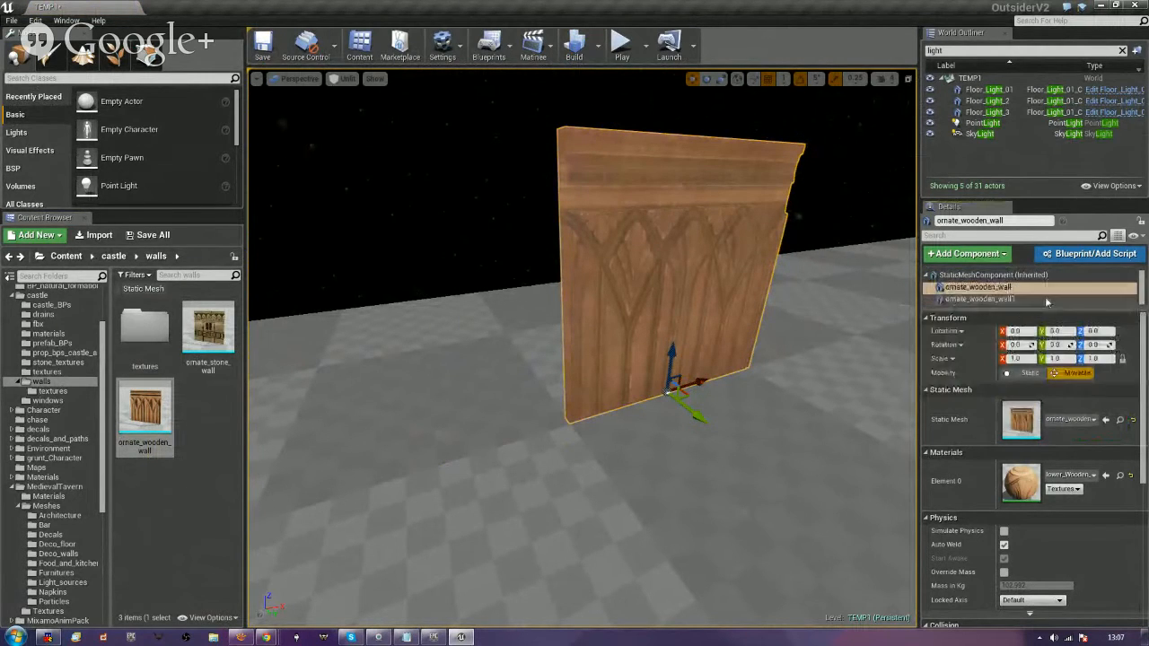
Set the position snap to 50 and move the second added wooden panel to X -200, beside the first.
{"action": "left_click", "coordinate": [784, 79]}
{"action": "left_click", "coordinate": [792, 116]}
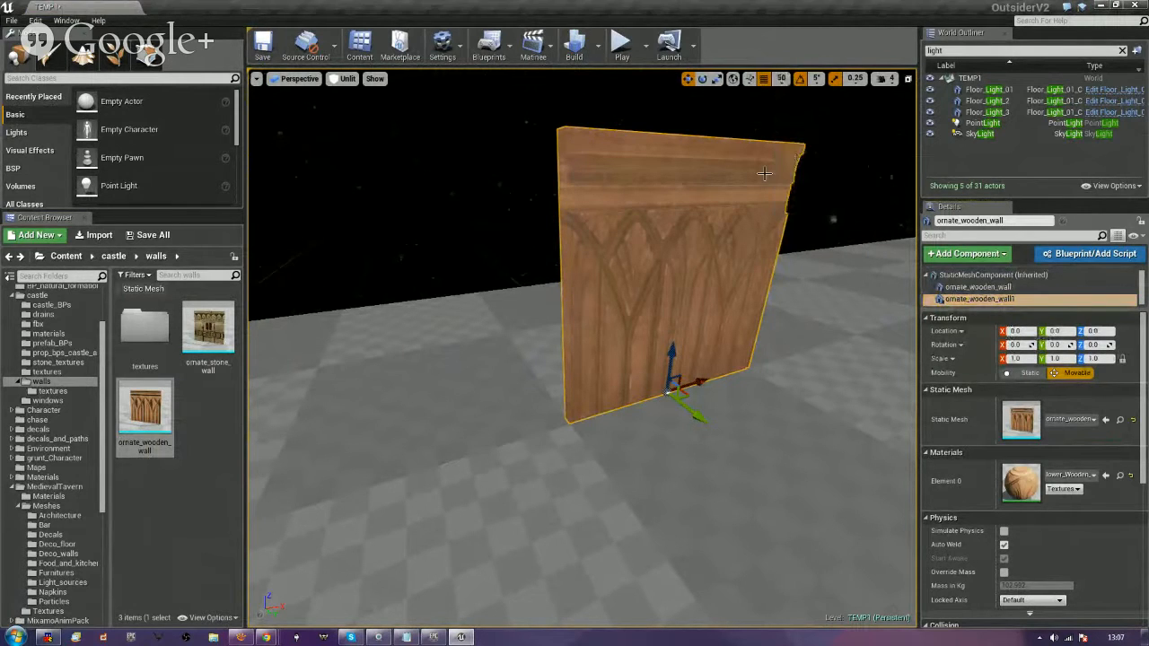
{"action": "left_click_drag", "start_coordinate": [701, 383], "coordinate": [516, 438], "text": "alt"}
{"action": "right_click_drag", "start_coordinate": [617, 500], "coordinate": [610, 417]}
{"action": "key", "text": "s"}
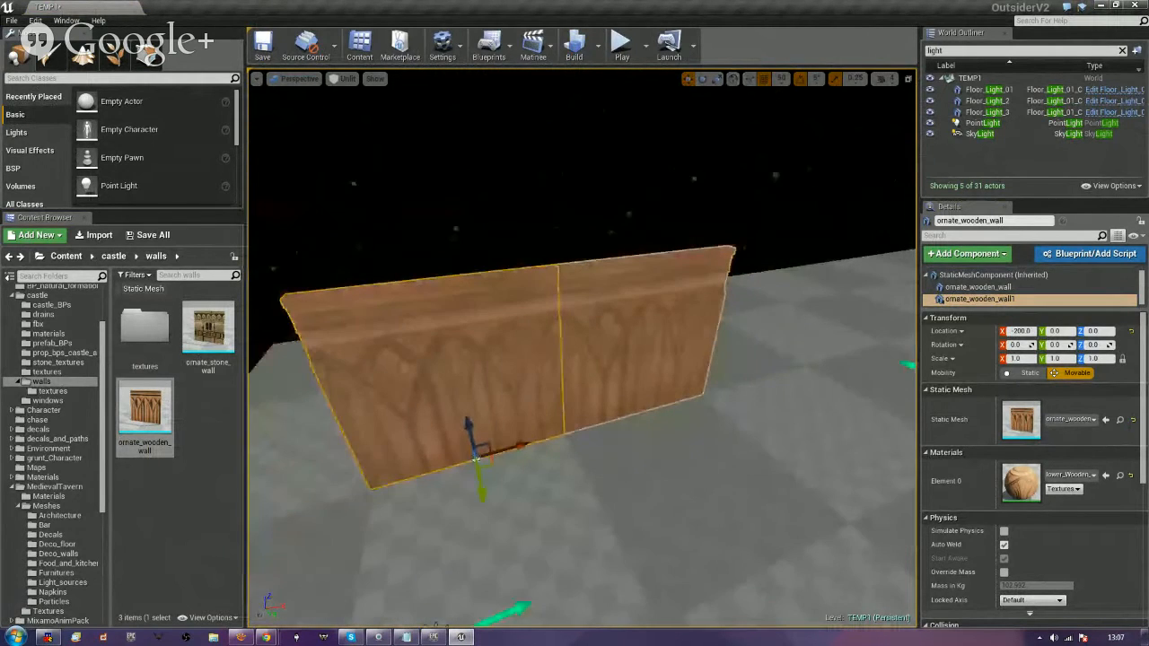
Add ornate_stone_wall as a component of the wall actor and raise it to Z 200, above the first wooden panel.
{"action": "left_click", "coordinate": [206, 346]}
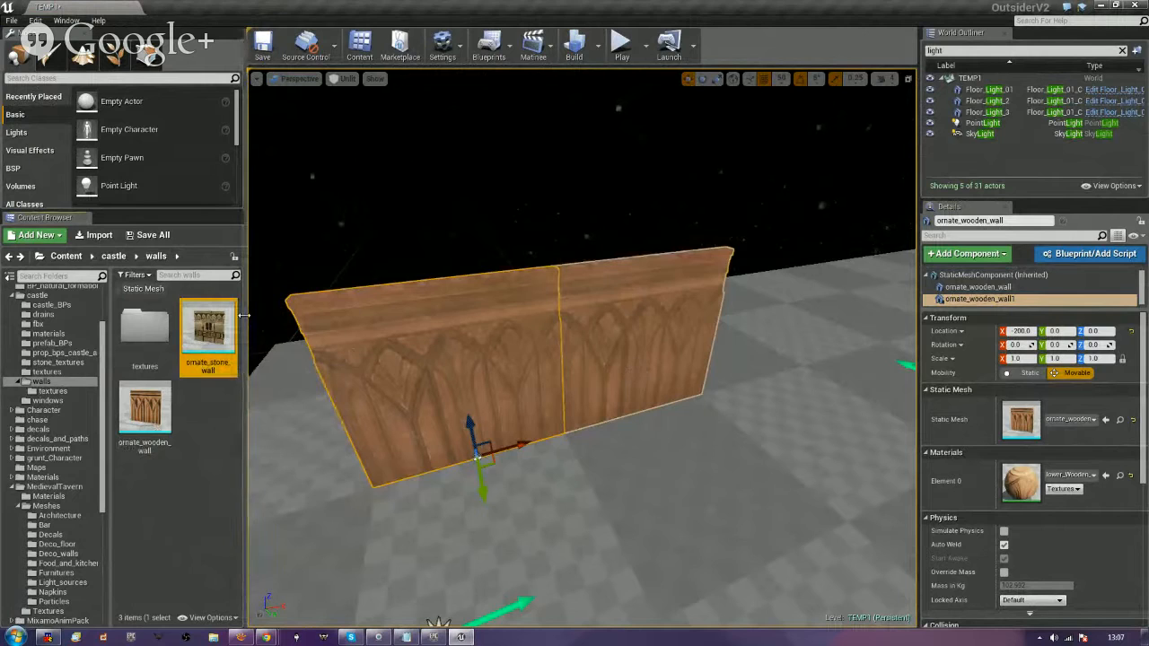
{"action": "left_click_drag", "start_coordinate": [209, 332], "coordinate": [1032, 299]}
{"action": "left_click", "coordinate": [981, 287]}
{"action": "left_click", "coordinate": [973, 300]}
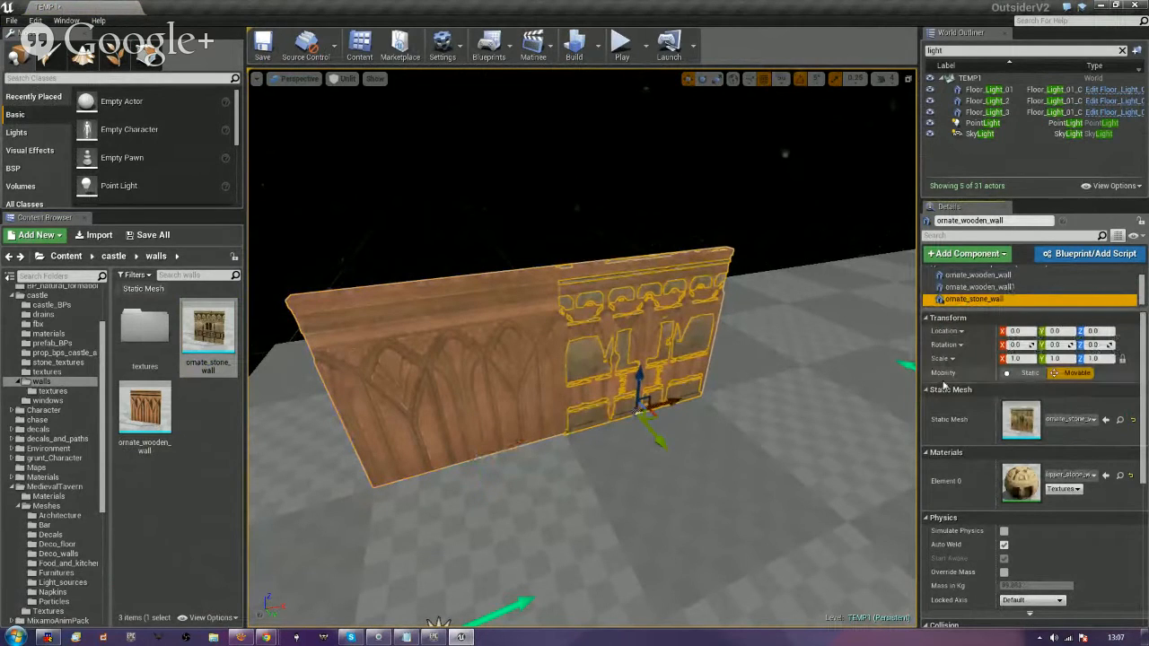
{"action": "left_click_drag", "start_coordinate": [639, 384], "coordinate": [663, 202]}
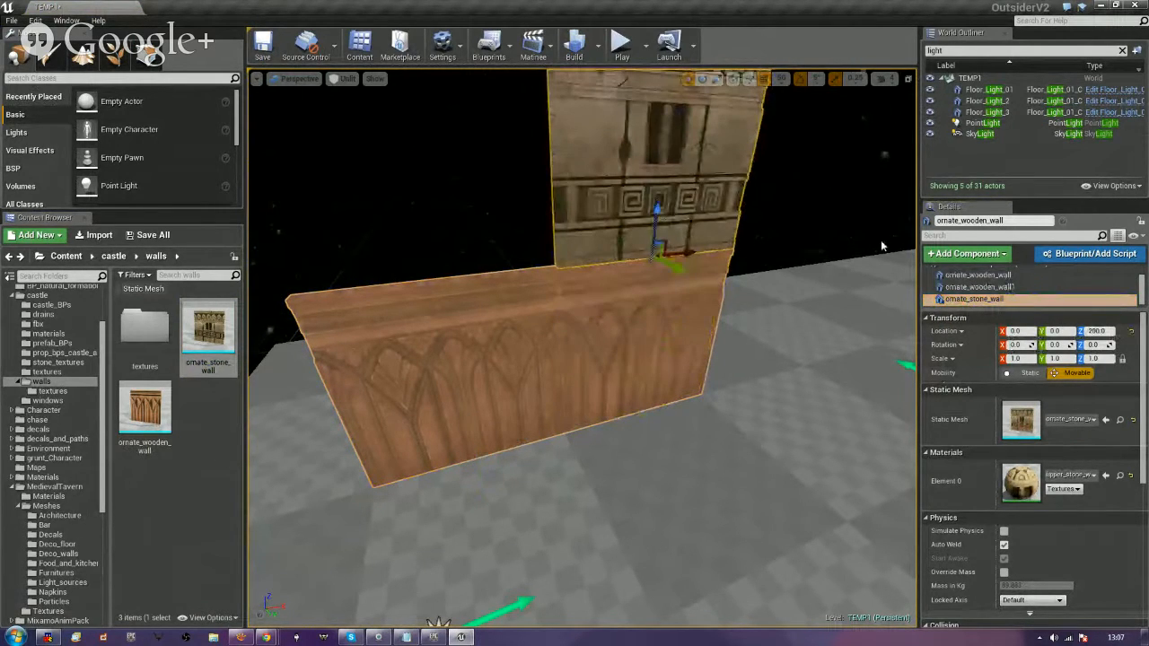
Scale the stone panel uniformly to 0.5 and move it to X 50, flush with the wooden panel's outer end.
{"action": "left_click", "coordinate": [1024, 360]}
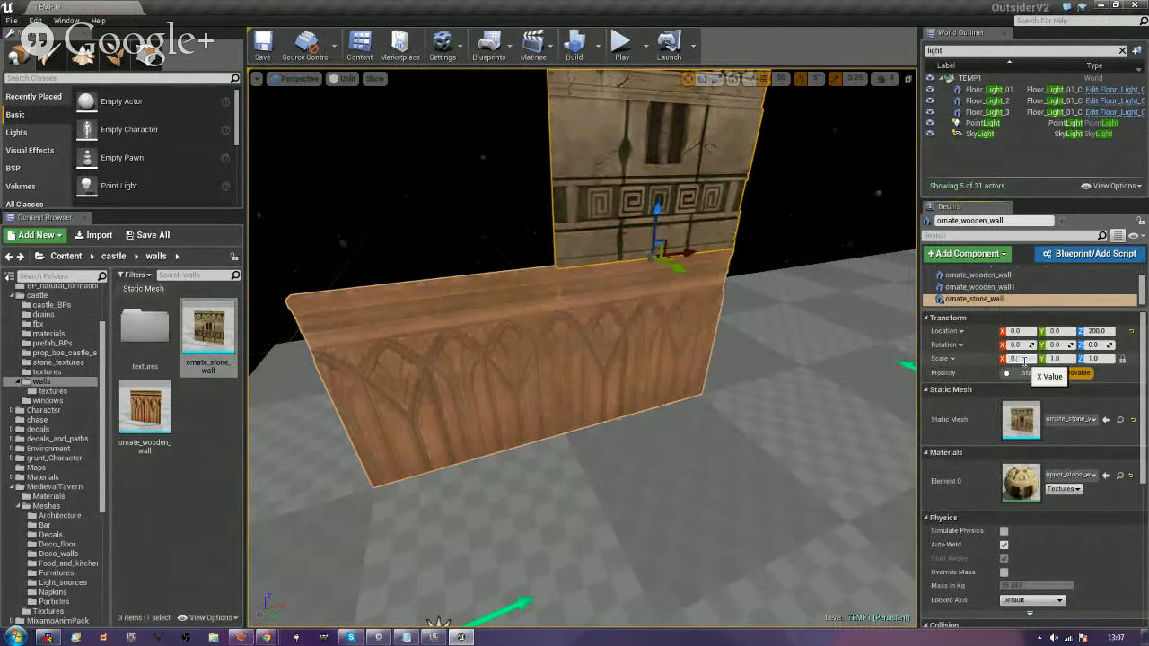
{"action": "type", "text": "0.5"}
{"action": "key", "text": "Return"}
{"action": "right_click_drag", "start_coordinate": [684, 384], "coordinate": [723, 205]}
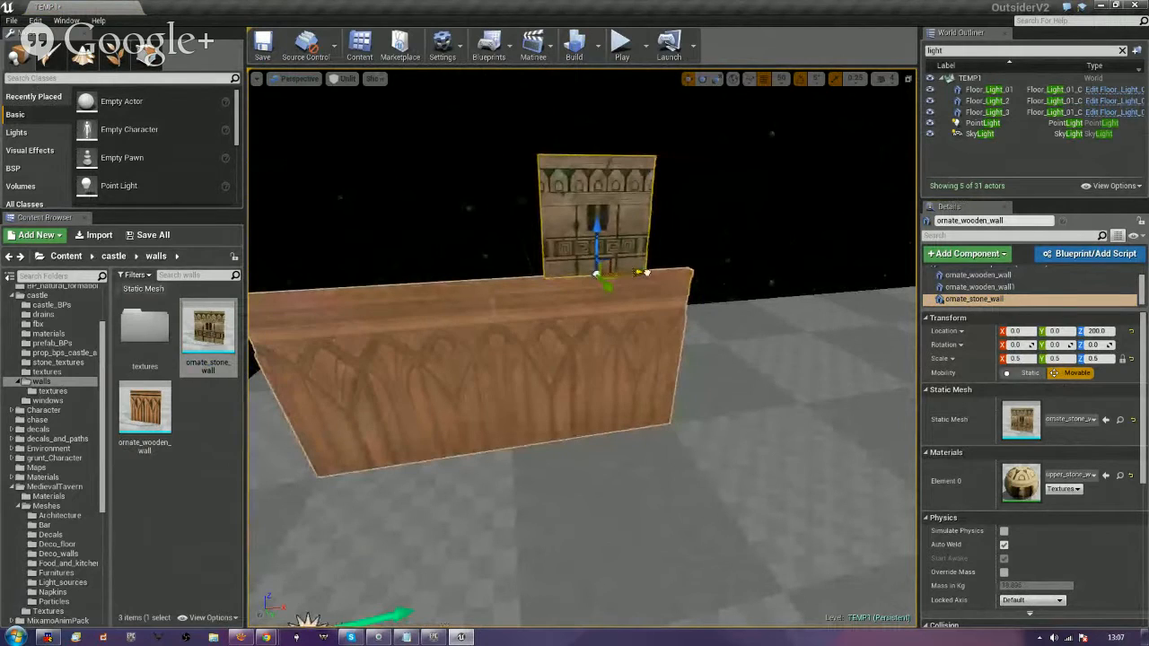
{"action": "left_click_drag", "start_coordinate": [644, 271], "coordinate": [670, 270]}
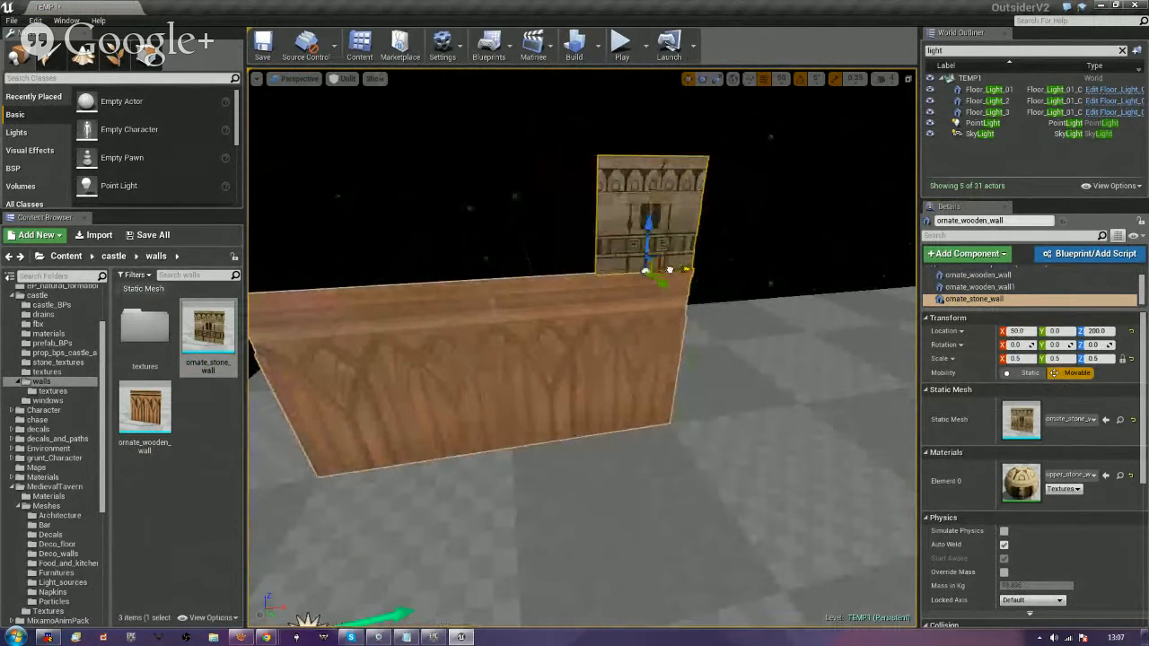
Duplicate the half-size stone panel along X to complete a row of four above both wooden panels.
{"action": "left_click", "coordinate": [617, 406]}
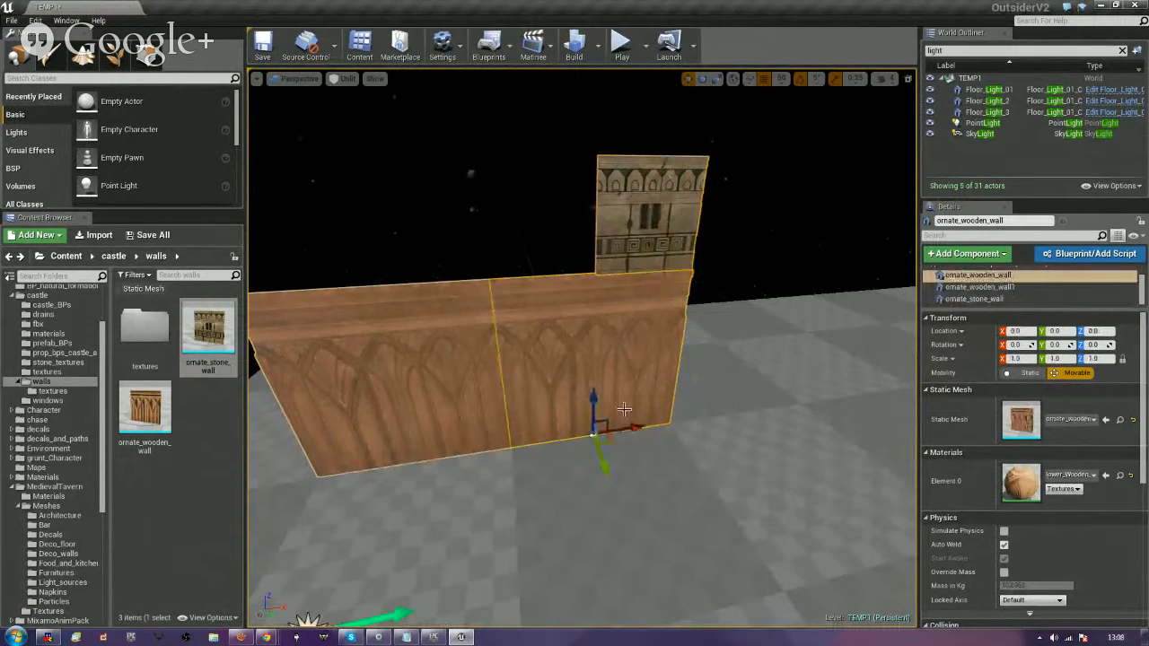
{"action": "left_click", "coordinate": [667, 292]}
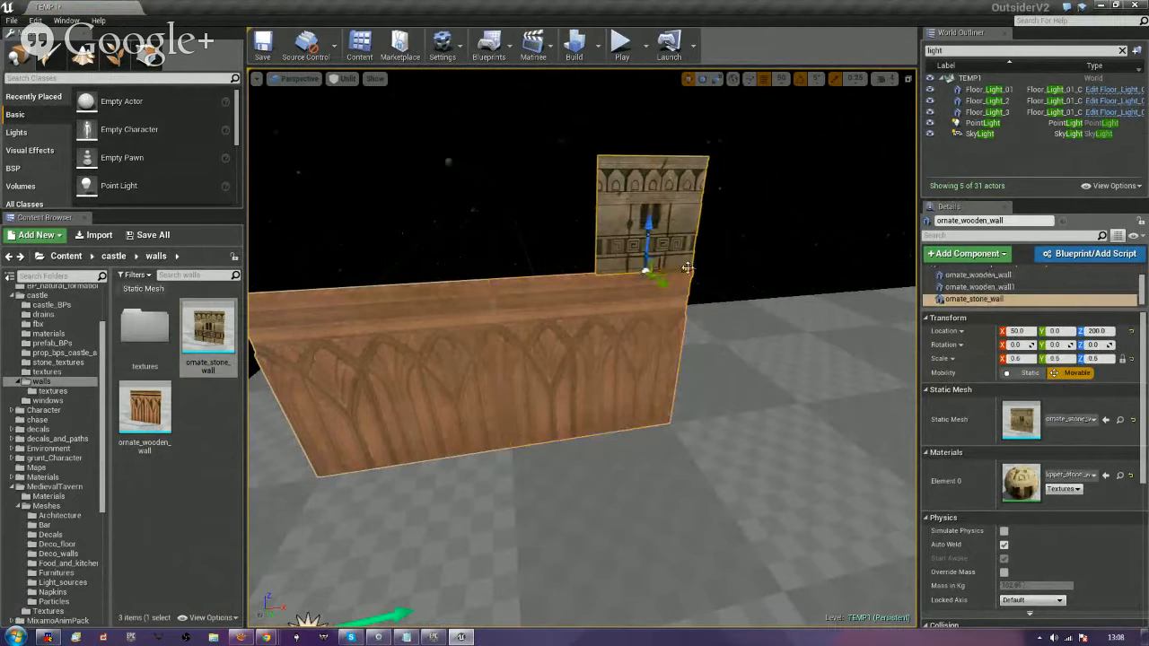
{"action": "left_click_drag", "start_coordinate": [686, 269], "coordinate": [340, 292], "text": "alt"}
{"action": "right_click_drag", "start_coordinate": [339, 291], "coordinate": [452, 338]}
Duplicate the second wooden panel up to Z 400 and rotate the copy 180 degrees so it is upside down above the stone row.
{"action": "left_click", "coordinate": [452, 423]}
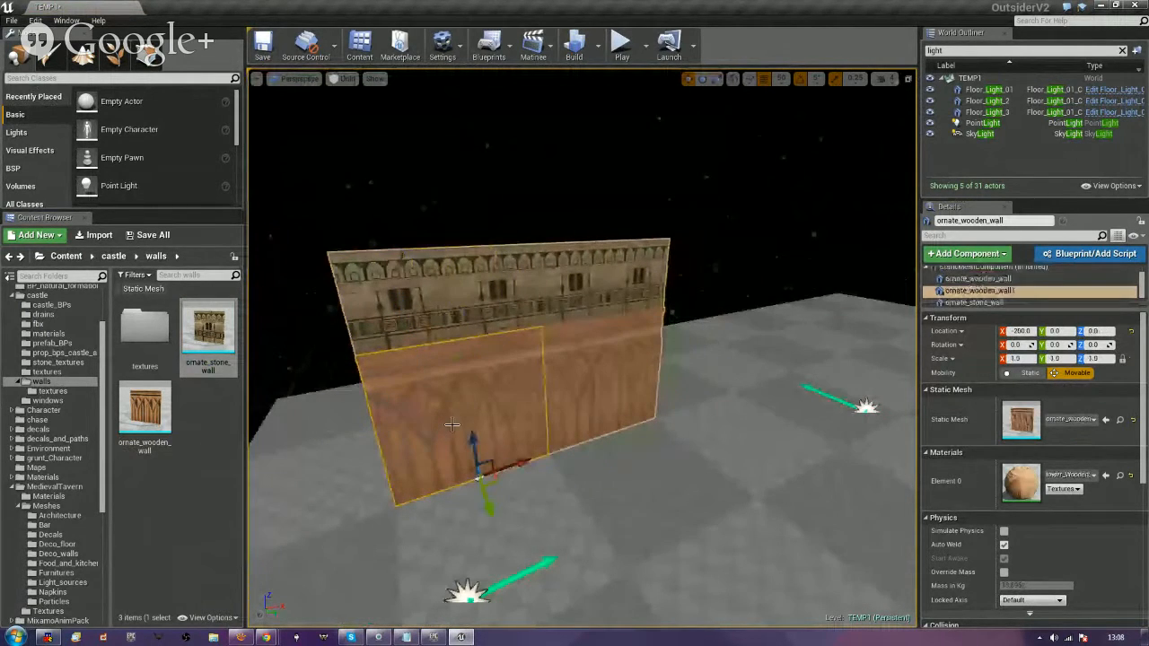
{"action": "left_click_drag", "start_coordinate": [470, 442], "coordinate": [450, 150], "text": "alt"}
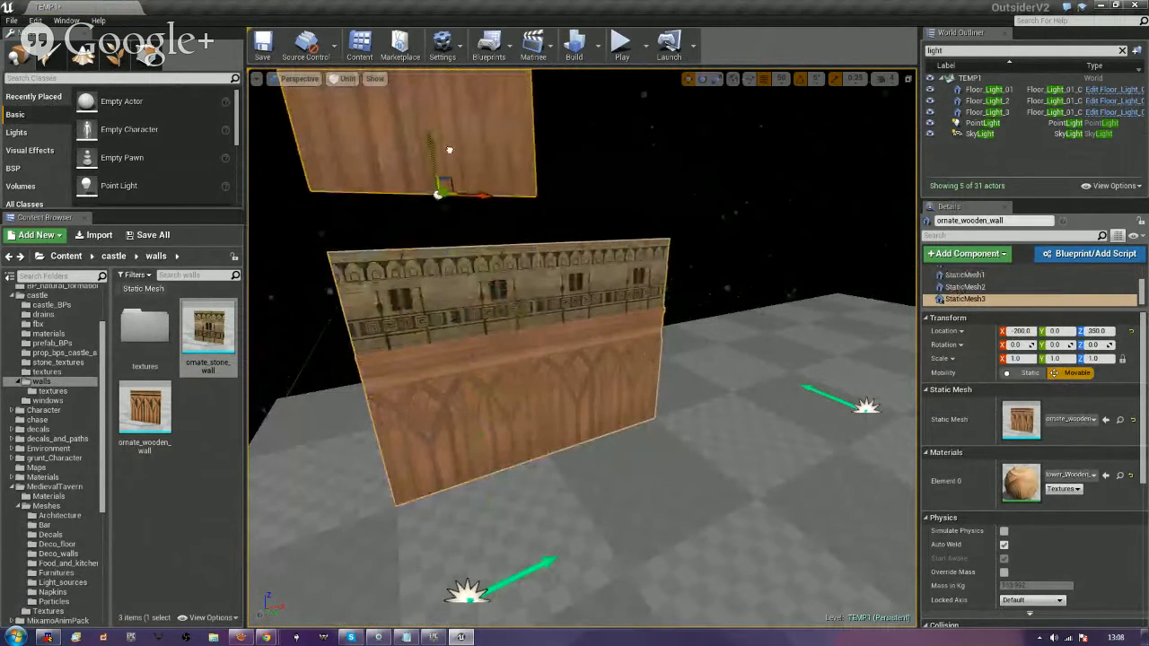
{"action": "left_click_drag", "start_coordinate": [449, 95], "coordinate": [447, 72], "text": "alt"}
{"action": "key", "text": "e"}
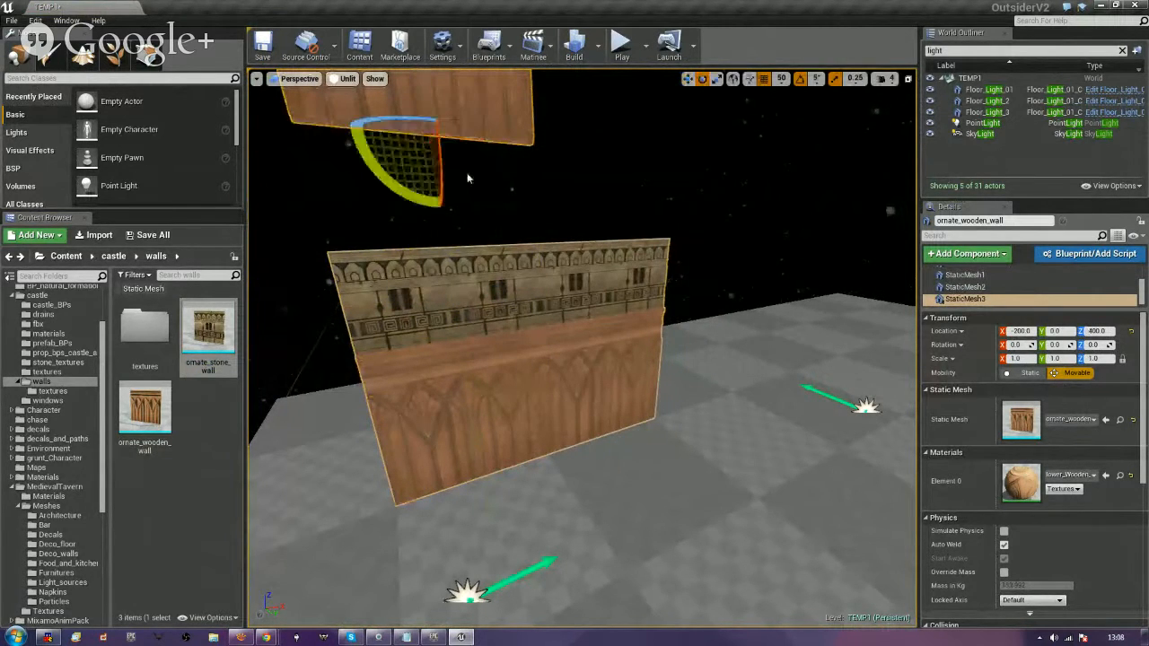
{"action": "left_click_drag", "start_coordinate": [377, 177], "coordinate": [509, 224]}
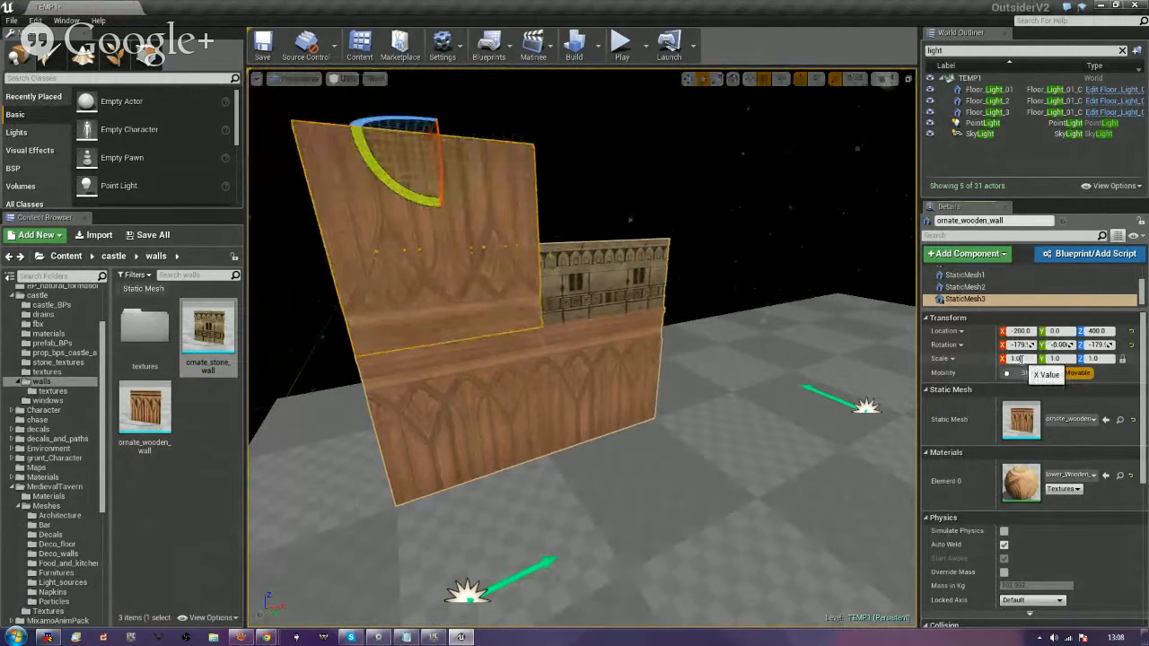
Scale the upside-down wooden panel uniformly to 0.5 and duplicate it along X into a row of four above the stone row.
{"action": "key", "text": "Return"}
{"action": "right_click_drag", "start_coordinate": [584, 215], "coordinate": [502, 216]}
{"action": "key", "text": "r"}
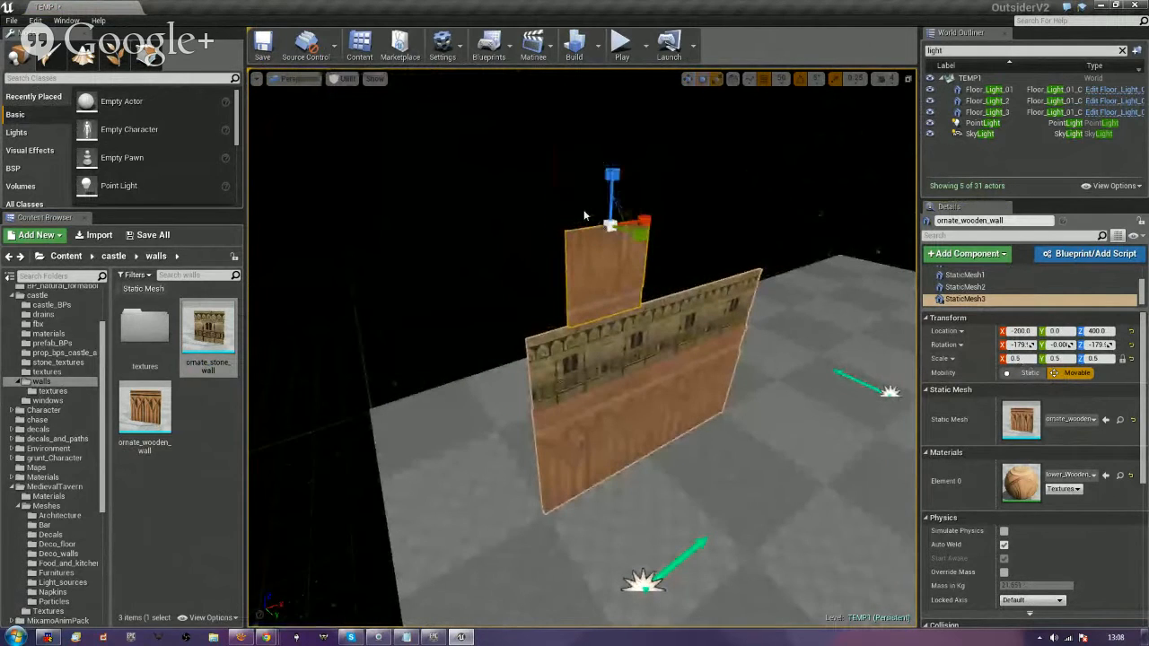
{"action": "left_click_drag", "start_coordinate": [630, 227], "coordinate": [776, 196]}
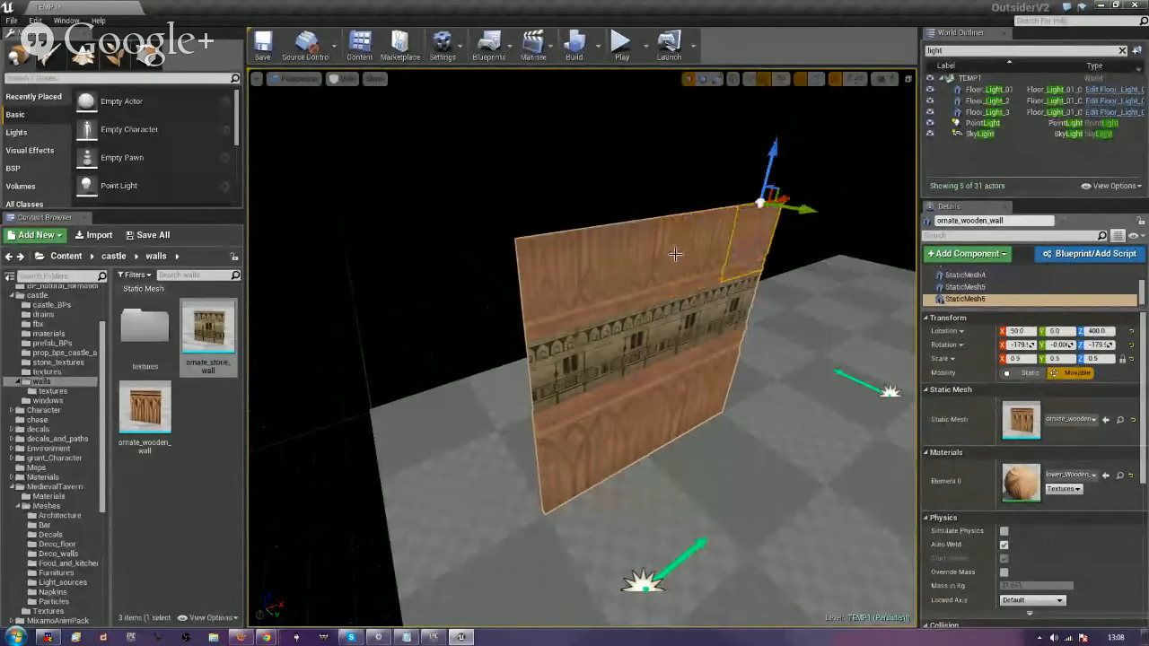
{"action": "right_click_drag", "start_coordinate": [698, 413], "coordinate": [712, 331]}
{"action": "left_click", "coordinate": [677, 205]}
{"action": "right_click_drag", "start_coordinate": [676, 205], "coordinate": [502, 352]}
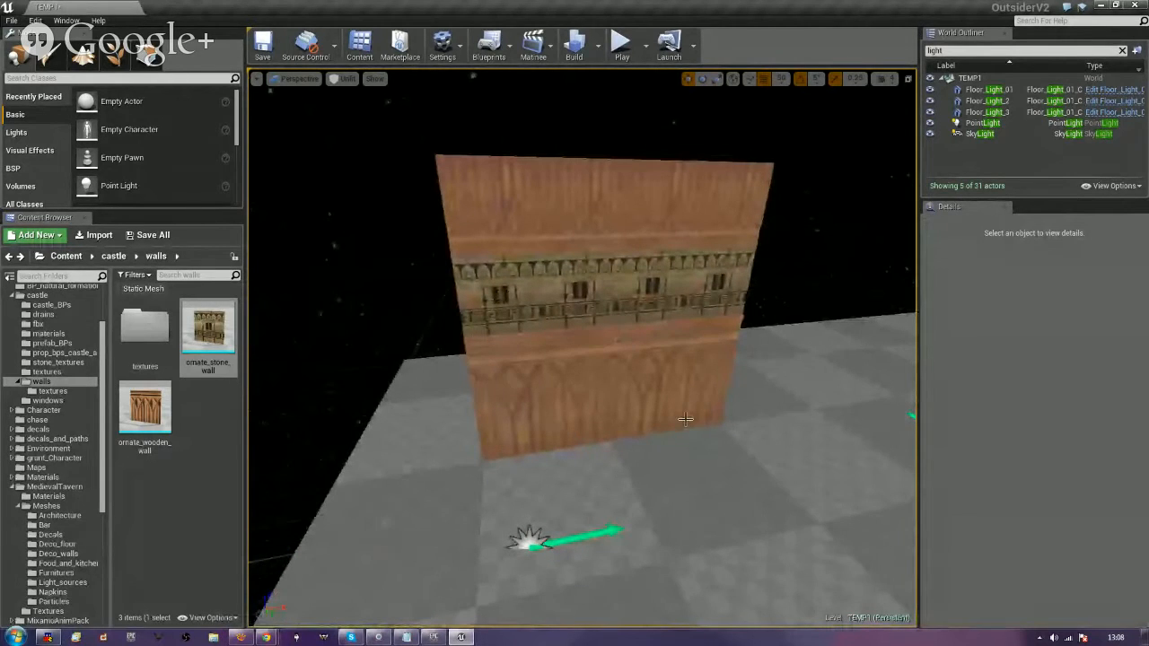
Add wood_squared_02 from Props/wood_struts as a component of the wall actor and scale it uniformly to 4.
{"action": "left_click_drag", "start_coordinate": [104, 457], "coordinate": [115, 586]}
{"action": "left_click", "coordinate": [56, 544]}
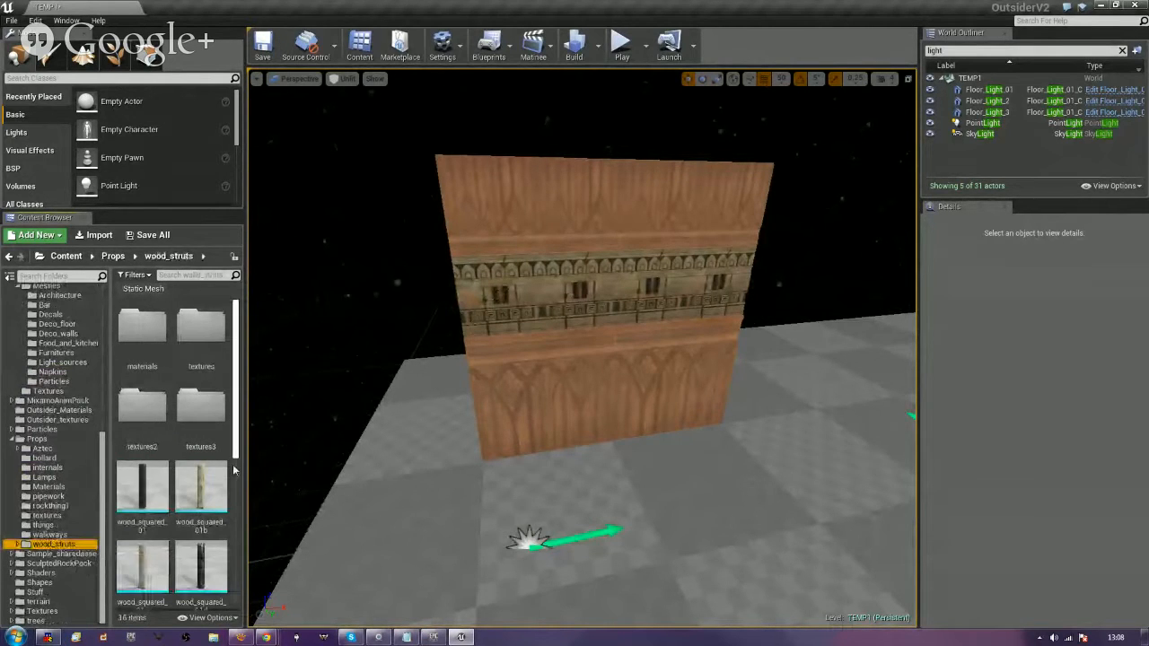
{"action": "scroll", "coordinate": [233, 454], "scroll_direction": "down", "scroll_amount": 3}
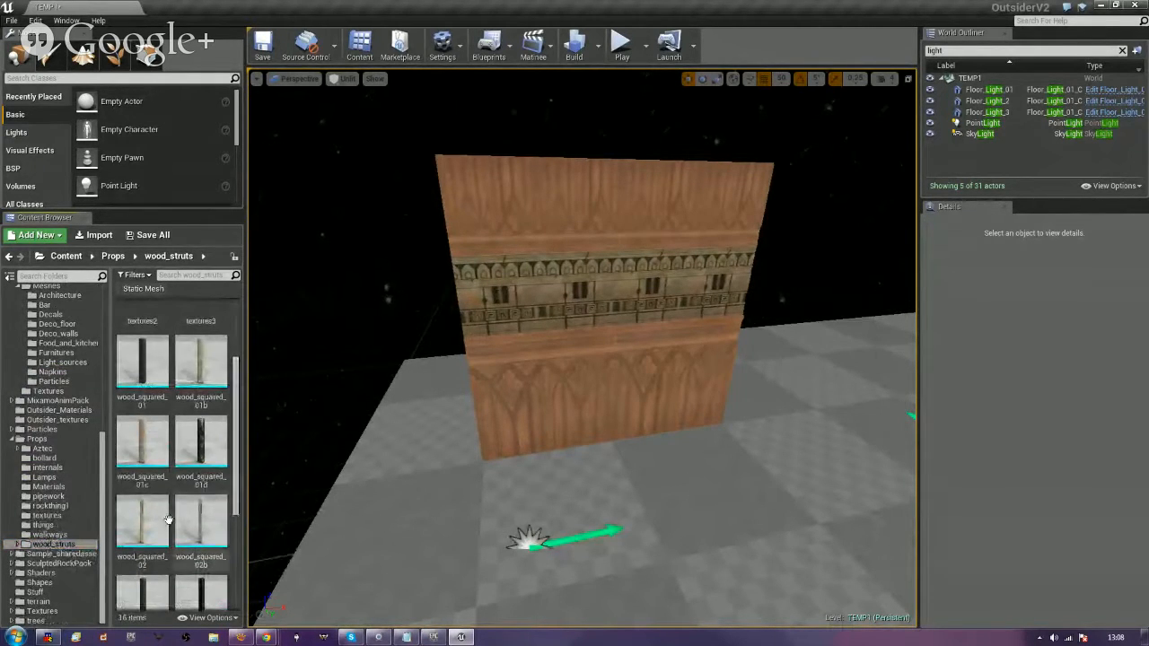
{"action": "left_click", "coordinate": [628, 423]}
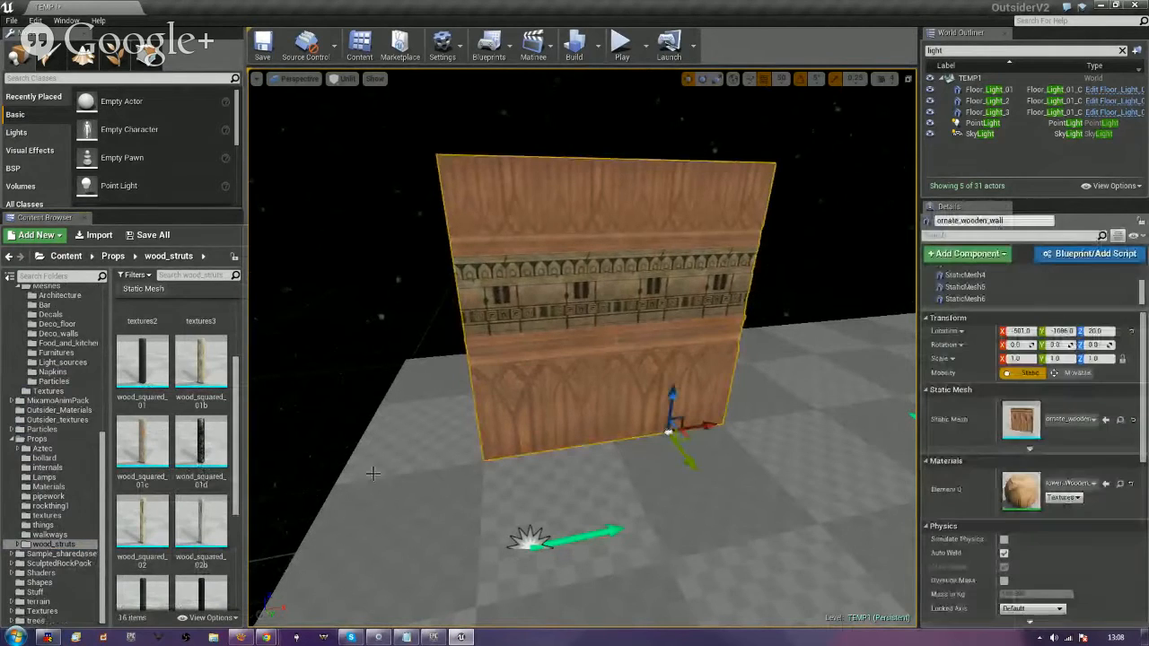
{"action": "left_click_drag", "start_coordinate": [143, 525], "coordinate": [992, 300]}
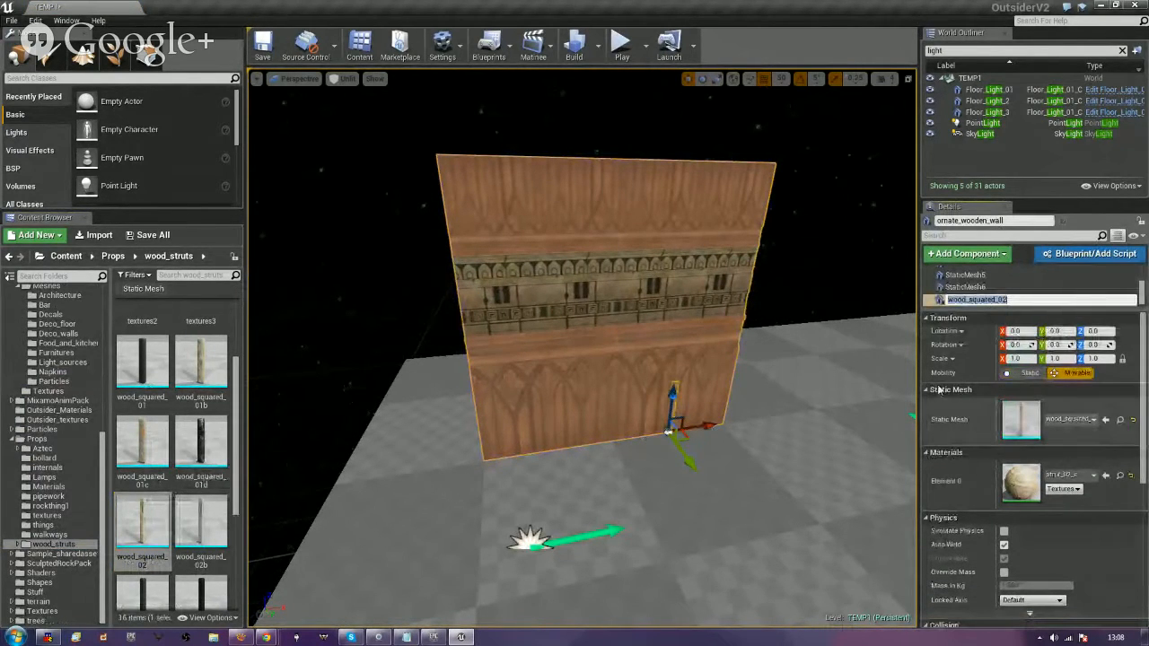
{"action": "left_click", "coordinate": [1019, 357]}
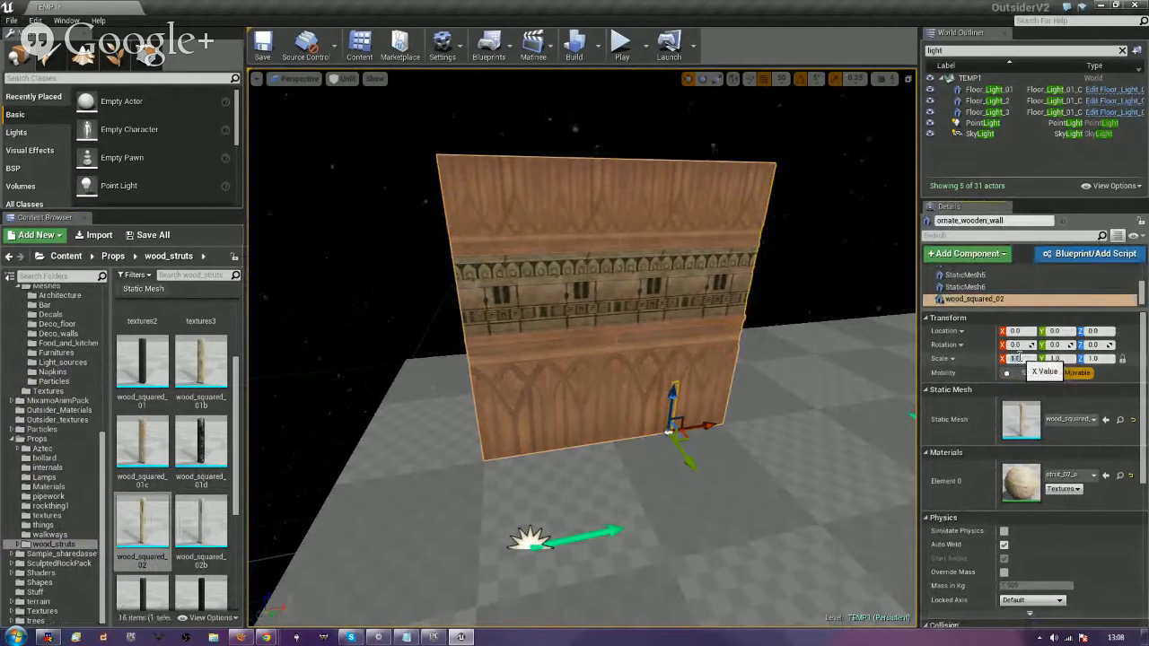
{"action": "left_click_drag", "start_coordinate": [1012, 358], "coordinate": [1014, 359]}
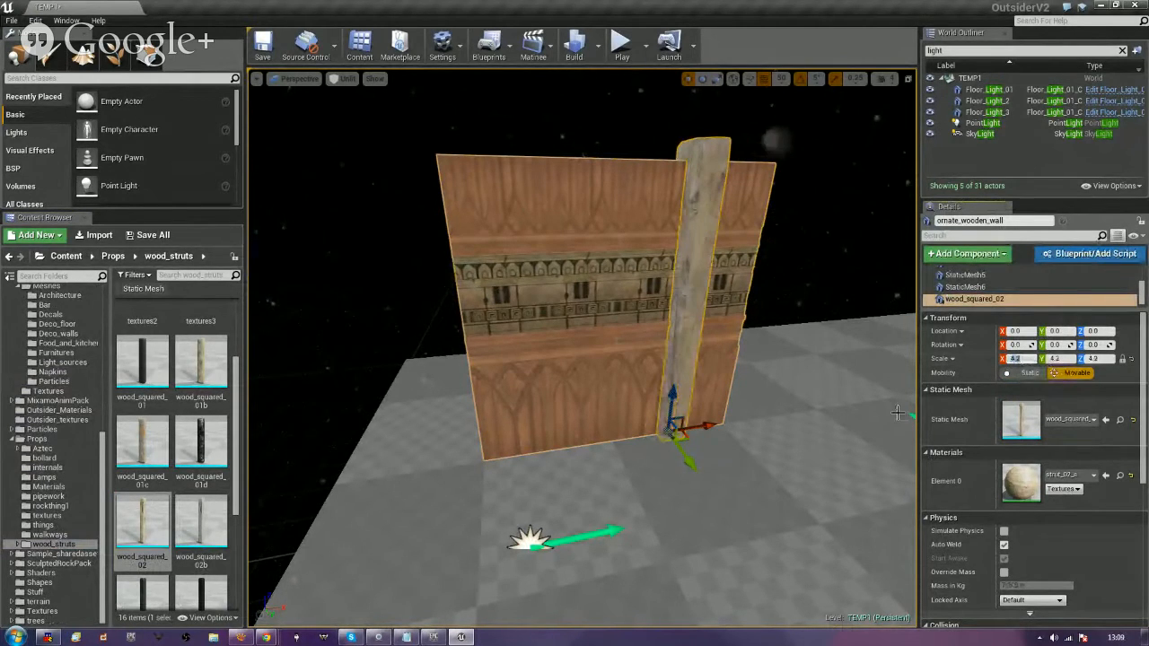
{"action": "type", "text": "4"}
{"action": "key", "text": "Return"}
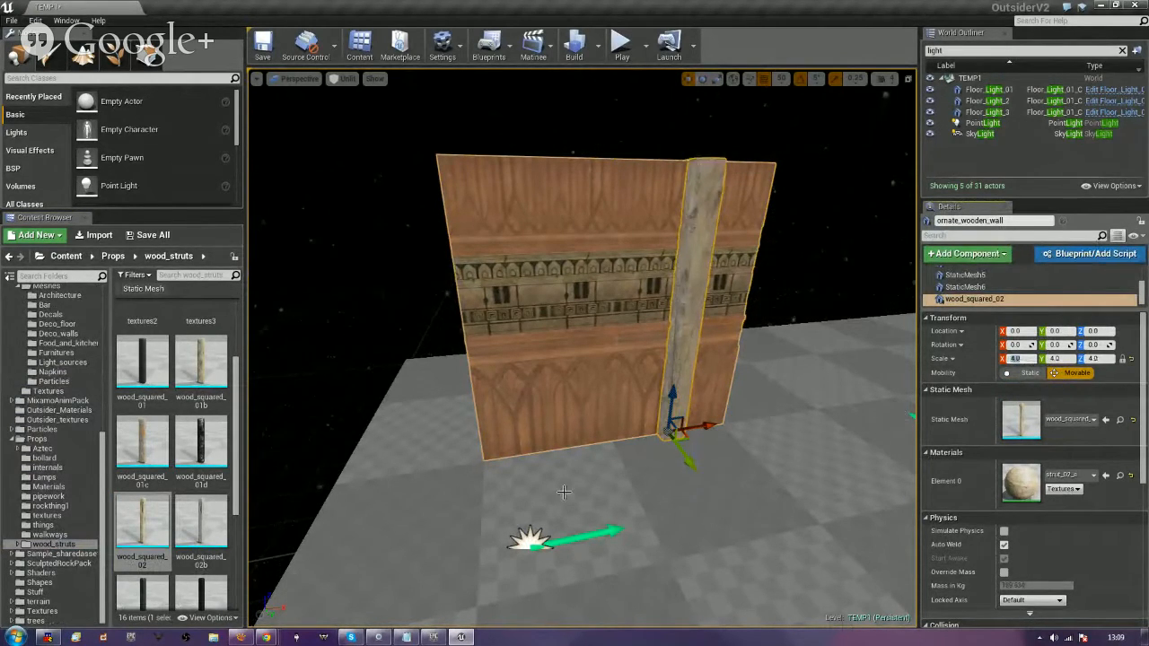
Frame both wall ends with struts, duplicating the first to X 100 and rotating the copy 180 degrees about Z.
{"action": "left_click_drag", "start_coordinate": [698, 425], "coordinate": [740, 429]}
{"action": "right_click_drag", "start_coordinate": [858, 426], "coordinate": [565, 340]}
{"action": "key", "text": "e"}
{"action": "left_click_drag", "start_coordinate": [635, 540], "coordinate": [759, 528]}
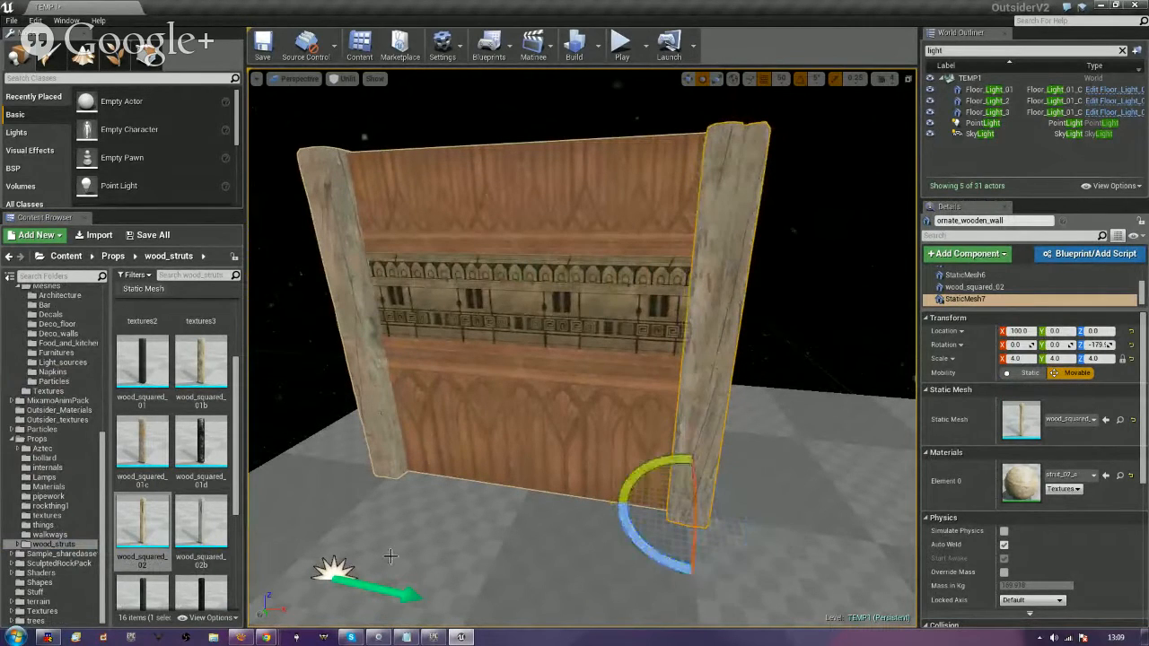
Try a horizontal top beam: duplicate the X 100 strut, lay the copy along the wall and raise it to Z 400.
{"action": "right_click_drag", "start_coordinate": [293, 486], "coordinate": [332, 396]}
{"action": "key", "text": "a"}
{"action": "key", "text": "s"}
{"action": "key", "text": "w"}
{"action": "key", "text": "d"}
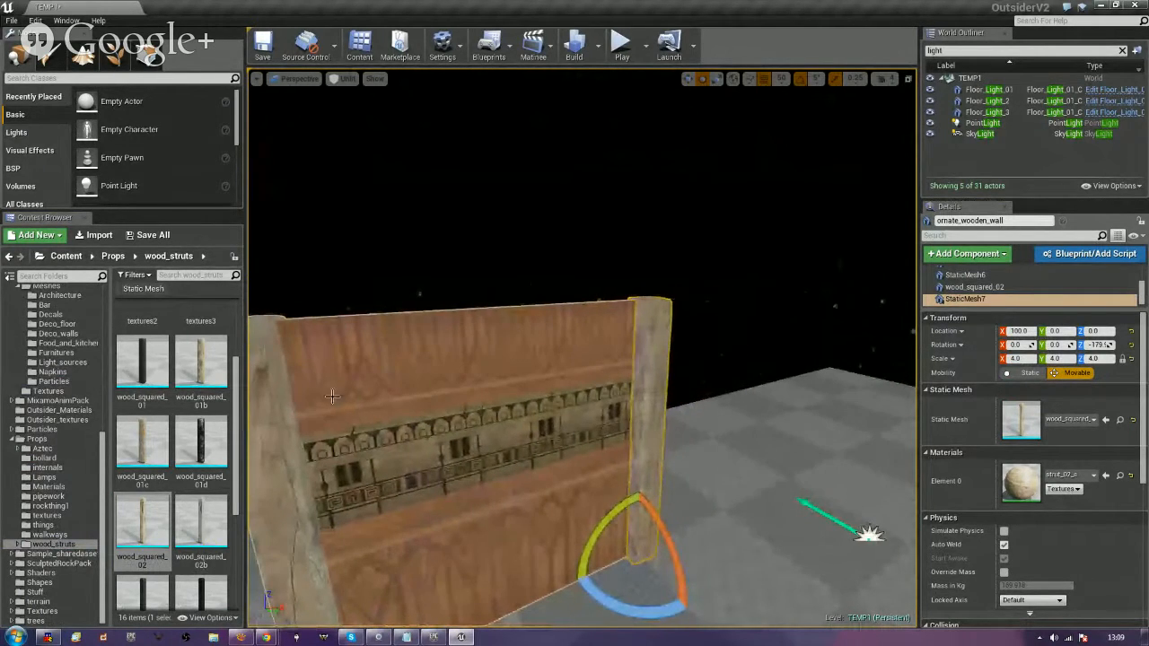
{"action": "key", "text": "s"}
{"action": "mouse_move", "coordinate": [567, 450]}
{"action": "right_mouse_down"}
{"action": "mouse_move", "coordinate": [549, 422]}
{"action": "mouse_move", "coordinate": [547, 450]}
{"action": "right_mouse_up"}
{"action": "key", "text": "w"}
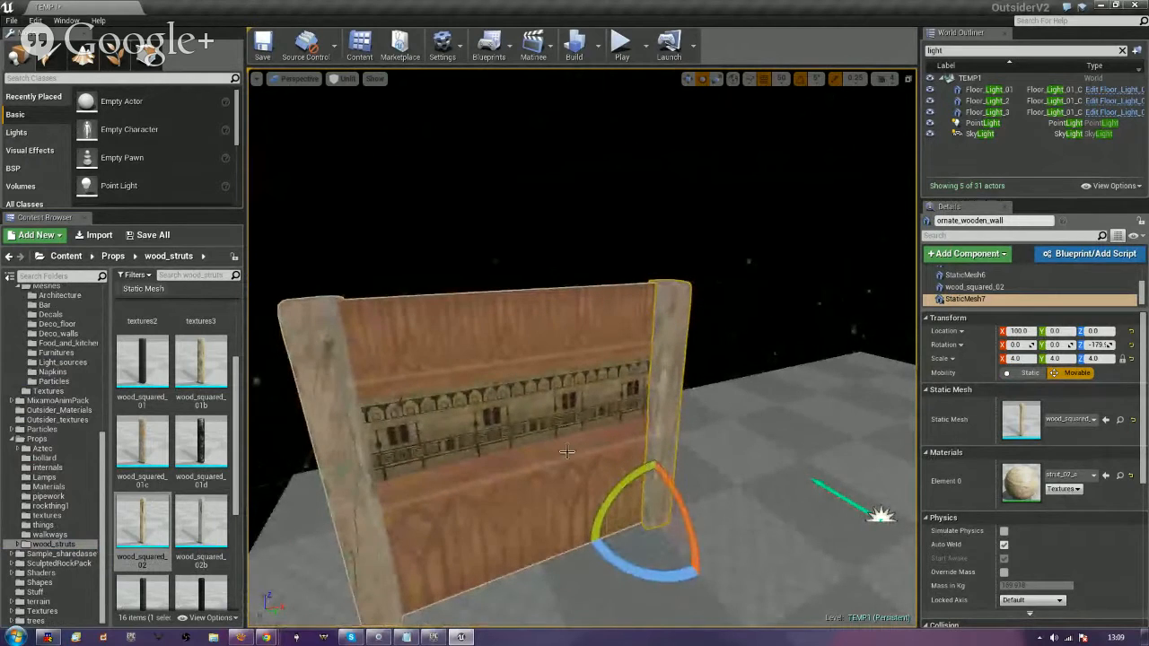
{"action": "scroll", "coordinate": [566, 452], "scroll_direction": "down", "scroll_amount": 3}
{"action": "left_click_drag", "start_coordinate": [595, 452], "coordinate": [568, 509], "text": "alt"}
{"action": "key", "text": "w"}
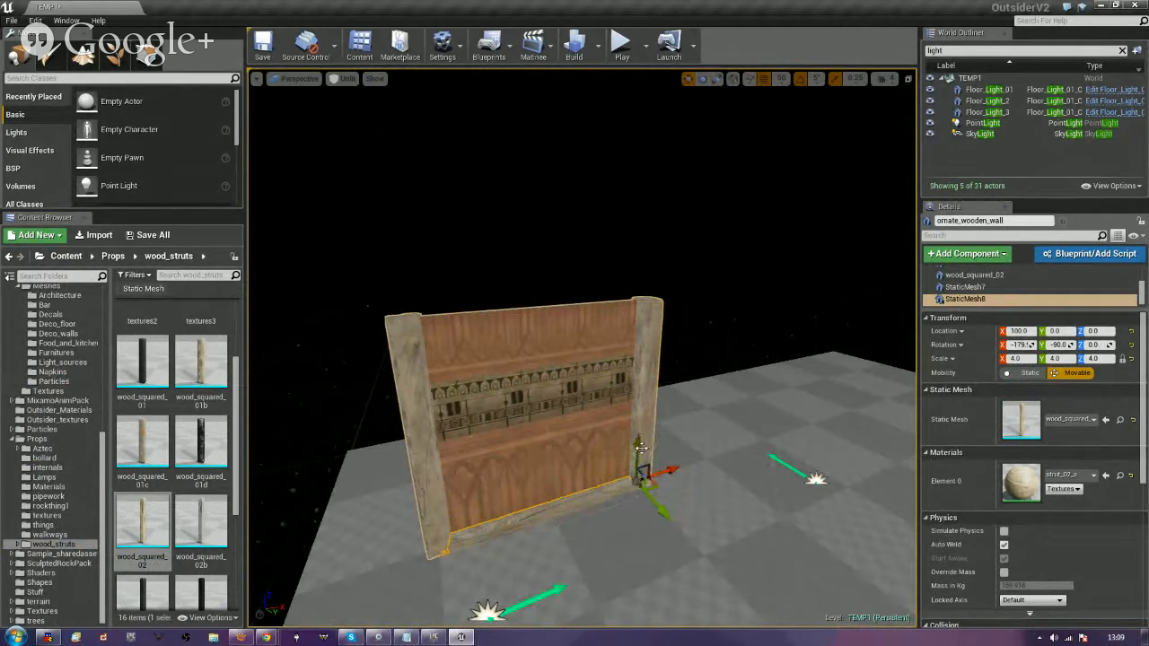
{"action": "left_click_drag", "start_coordinate": [640, 447], "coordinate": [669, 254]}
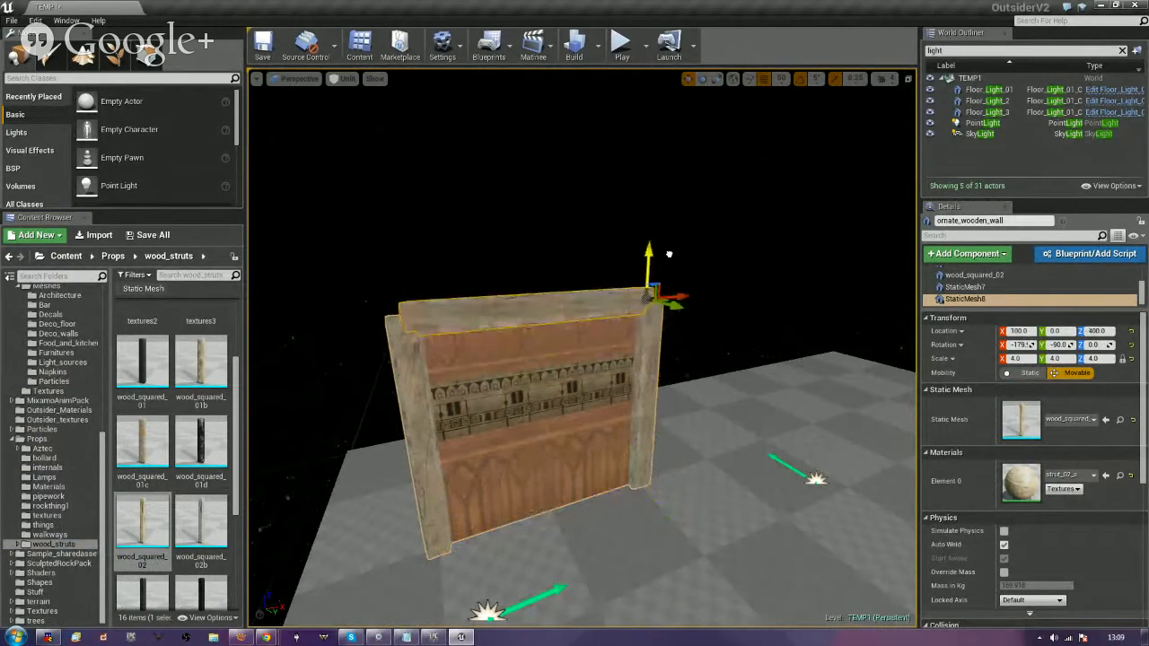
Delete the horizontal top beam component from the wall actor.
{"action": "right_click_drag", "start_coordinate": [825, 312], "coordinate": [708, 271]}
{"action": "key", "text": "Escape"}
{"action": "mouse_move", "coordinate": [584, 350]}
{"action": "right_mouse_down"}
{"action": "mouse_move", "coordinate": [628, 332]}
{"action": "mouse_move", "coordinate": [314, 345]}
{"action": "mouse_move", "coordinate": [601, 350]}
{"action": "right_mouse_up"}
{"action": "key", "text": "a"}
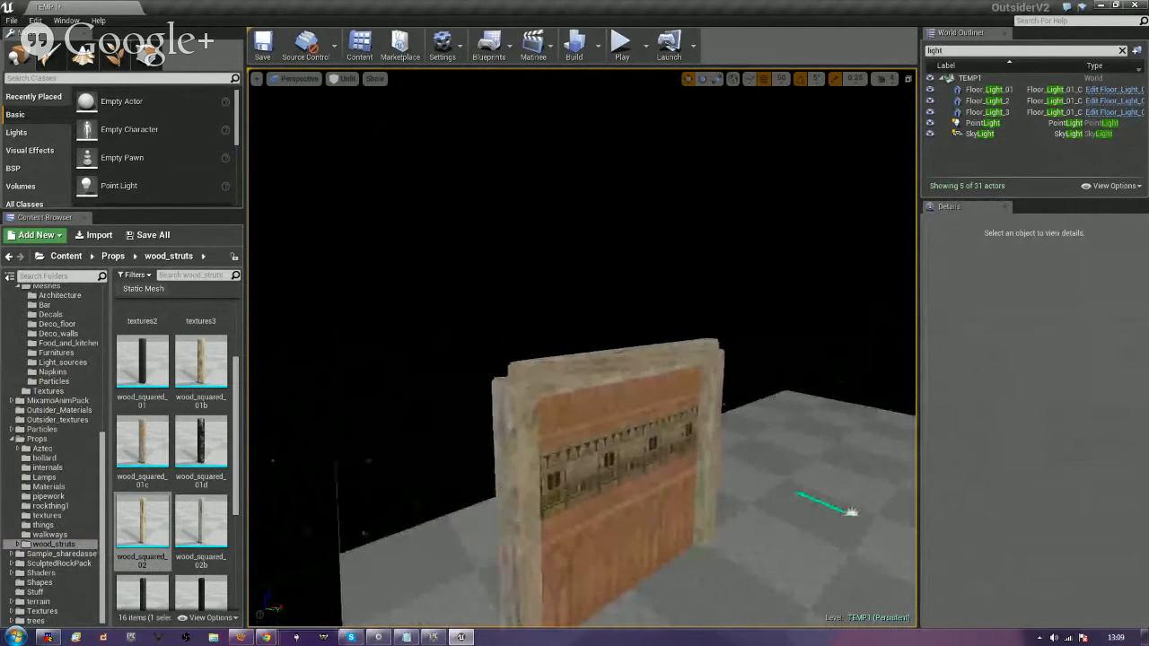
{"action": "key", "text": "d"}
{"action": "right_click_drag", "start_coordinate": [521, 492], "coordinate": [521, 492]}
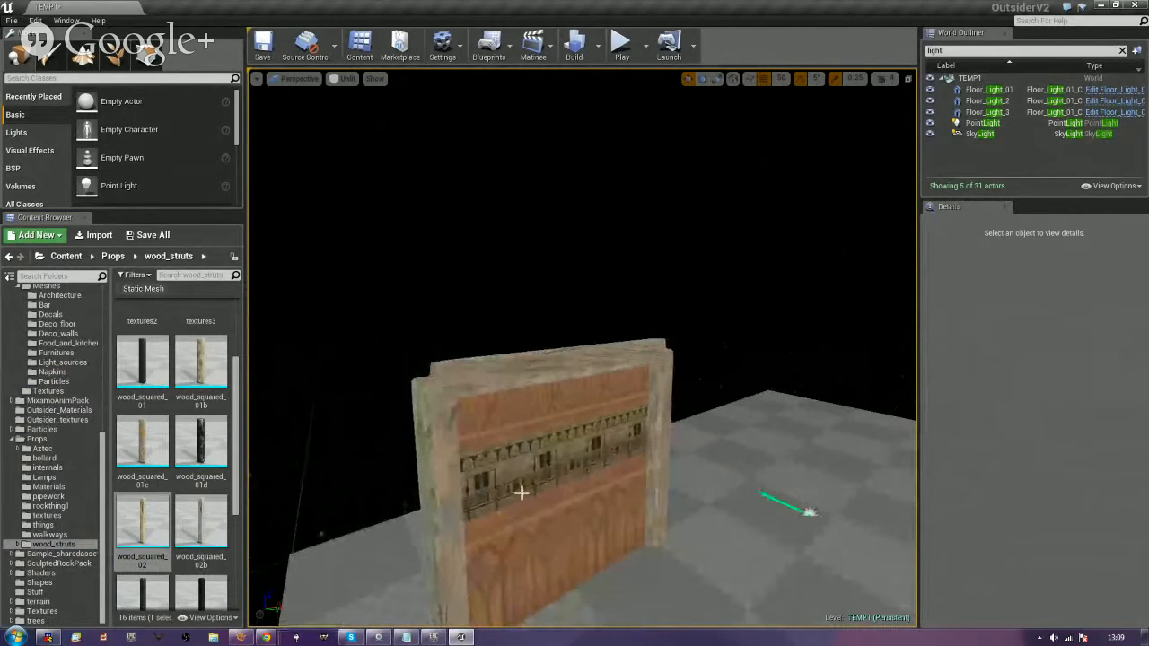
{"action": "left_click", "coordinate": [546, 370]}
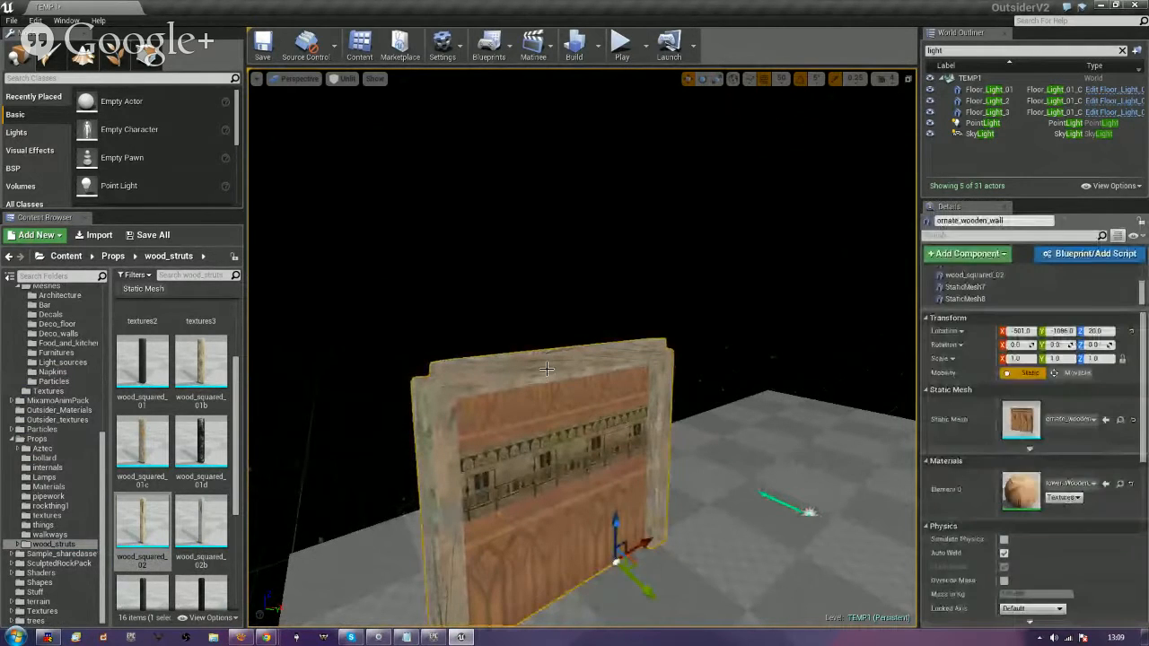
{"action": "left_click", "coordinate": [962, 299]}
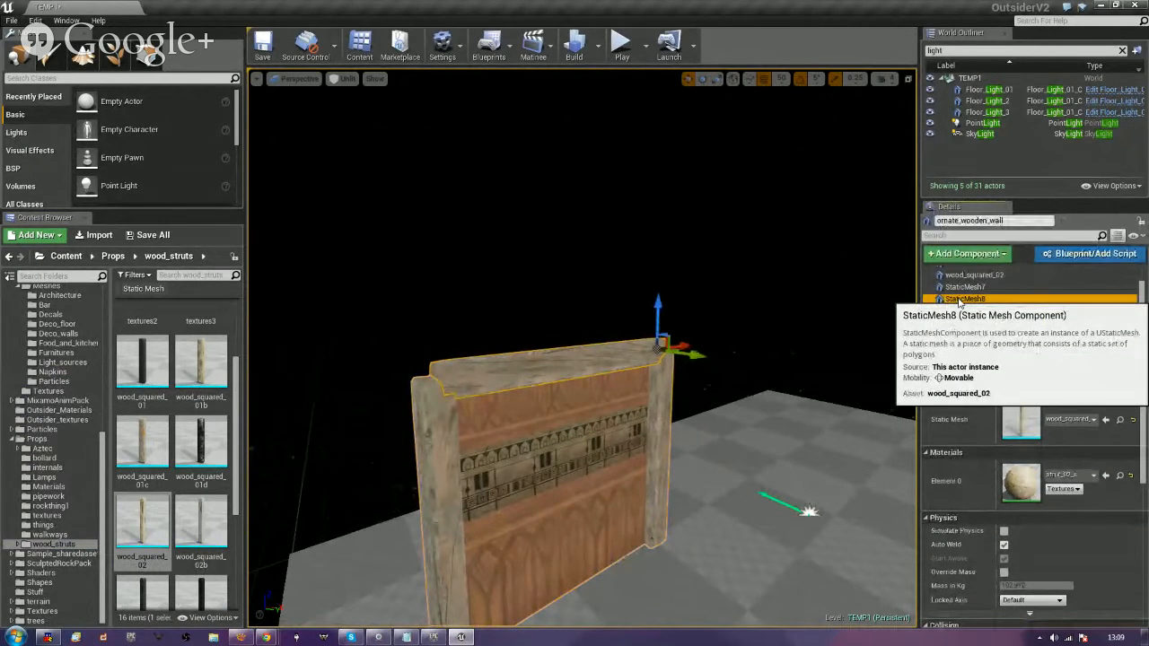
{"action": "key", "text": "Delete"}
{"action": "right_click_drag", "start_coordinate": [739, 320], "coordinate": [740, 375]}
{"action": "left_click", "coordinate": [740, 262]}
{"action": "right_click_drag", "start_coordinate": [740, 262], "coordinate": [740, 395]}
{"action": "key", "text": "w"}
{"action": "right_click_drag", "start_coordinate": [335, 355], "coordinate": [345, 325]}
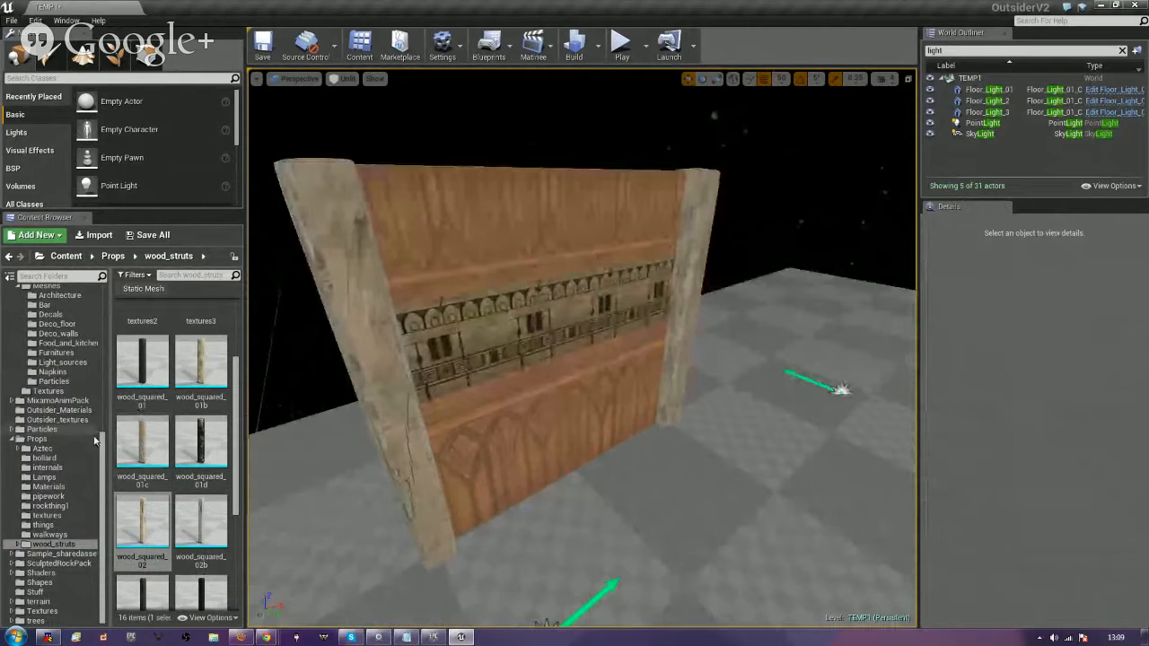
Add bear_head_01 from MedievalTavern/Meshes/Deco_walls as a component of the wall actor and move it to X -200, Z 350.
{"action": "left_click_drag", "start_coordinate": [104, 478], "coordinate": [125, 415]}
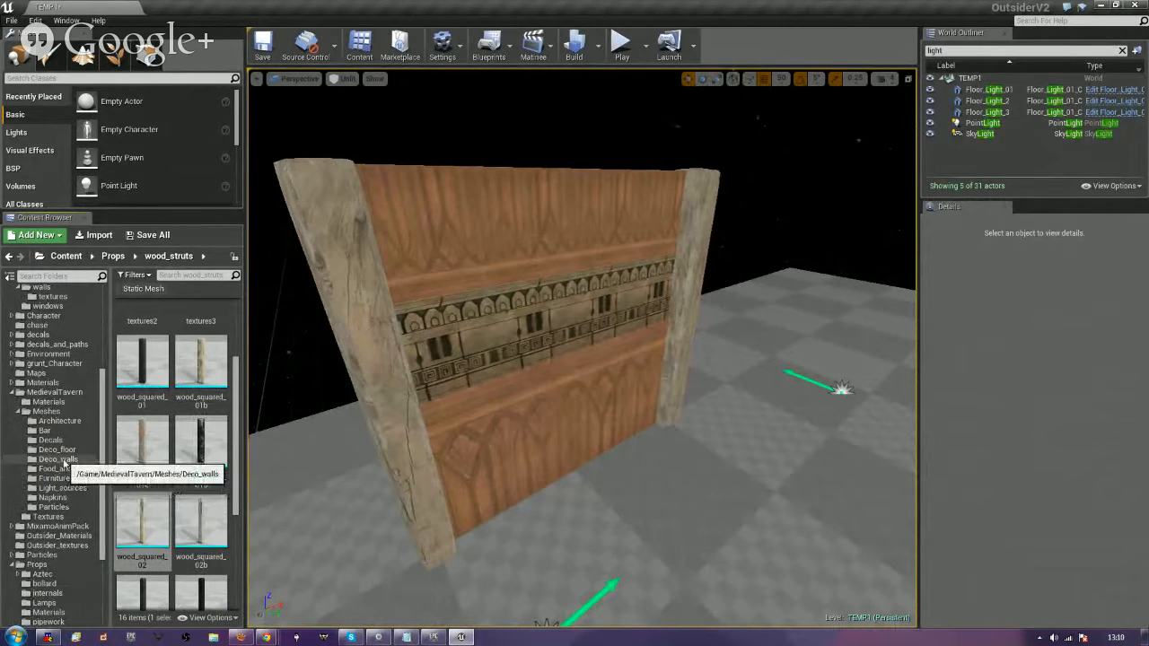
{"action": "left_click", "coordinate": [59, 459]}
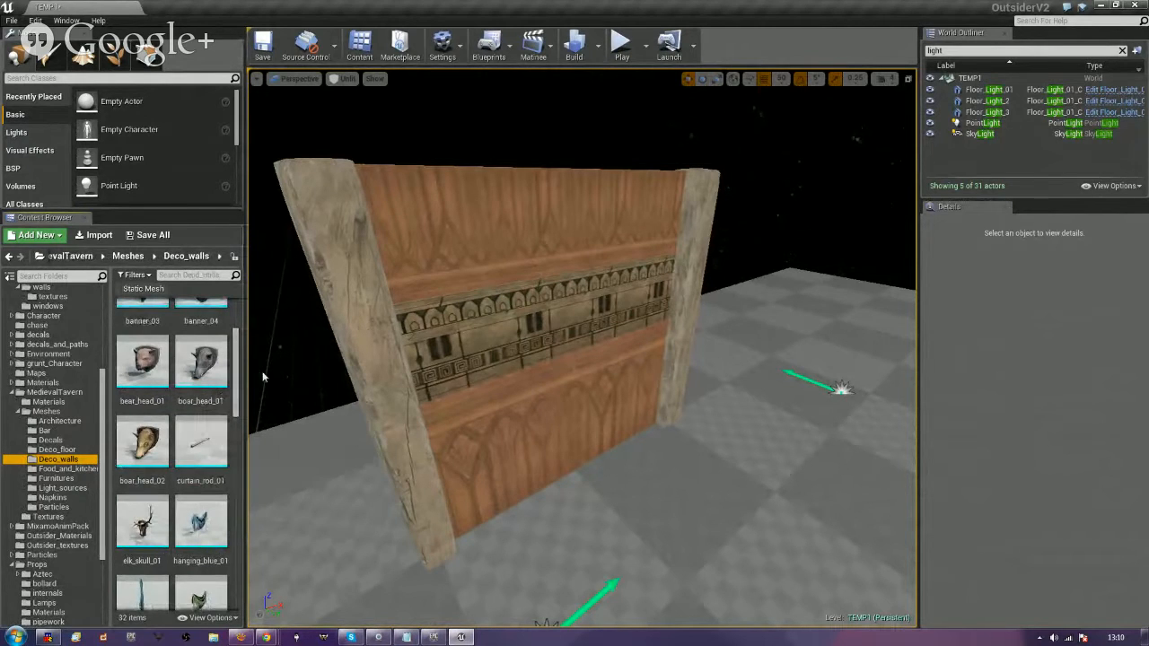
{"action": "scroll", "coordinate": [574, 452], "scroll_direction": "up", "scroll_amount": 1}
{"action": "scroll", "coordinate": [574, 452], "scroll_direction": "down", "scroll_amount": 1}
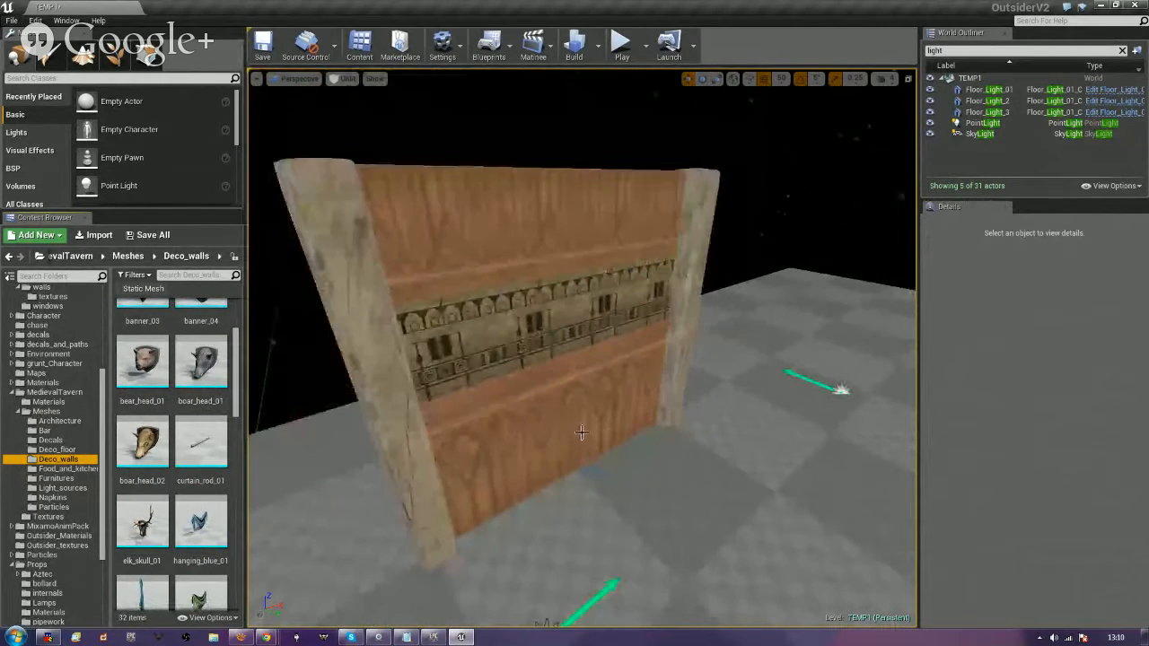
{"action": "left_click", "coordinate": [632, 397]}
{"action": "mouse_move", "coordinate": [237, 381]}
{"action": "left_mouse_down"}
{"action": "mouse_move", "coordinate": [236, 358]}
{"action": "mouse_move", "coordinate": [235, 391]}
{"action": "mouse_move", "coordinate": [236, 377]}
{"action": "left_mouse_up"}
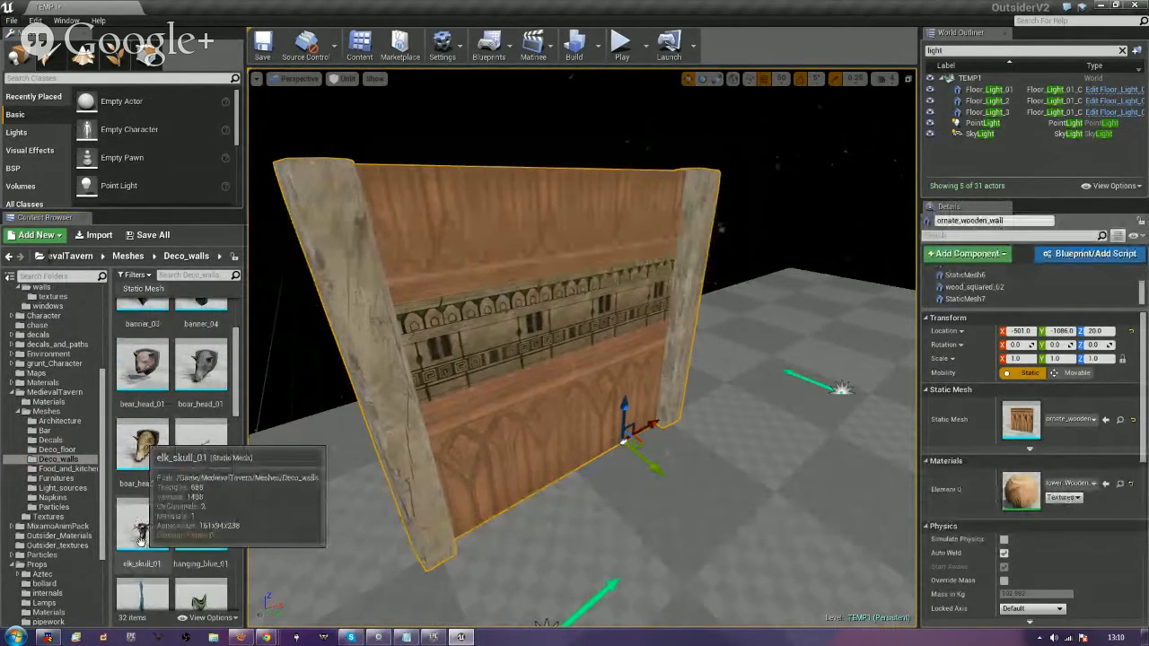
{"action": "left_click_drag", "start_coordinate": [145, 369], "coordinate": [969, 298]}
{"action": "left_click_drag", "start_coordinate": [621, 414], "coordinate": [607, 185]}
{"action": "right_click_drag", "start_coordinate": [743, 214], "coordinate": [573, 204]}
{"action": "left_click_drag", "start_coordinate": [573, 204], "coordinate": [373, 223]}
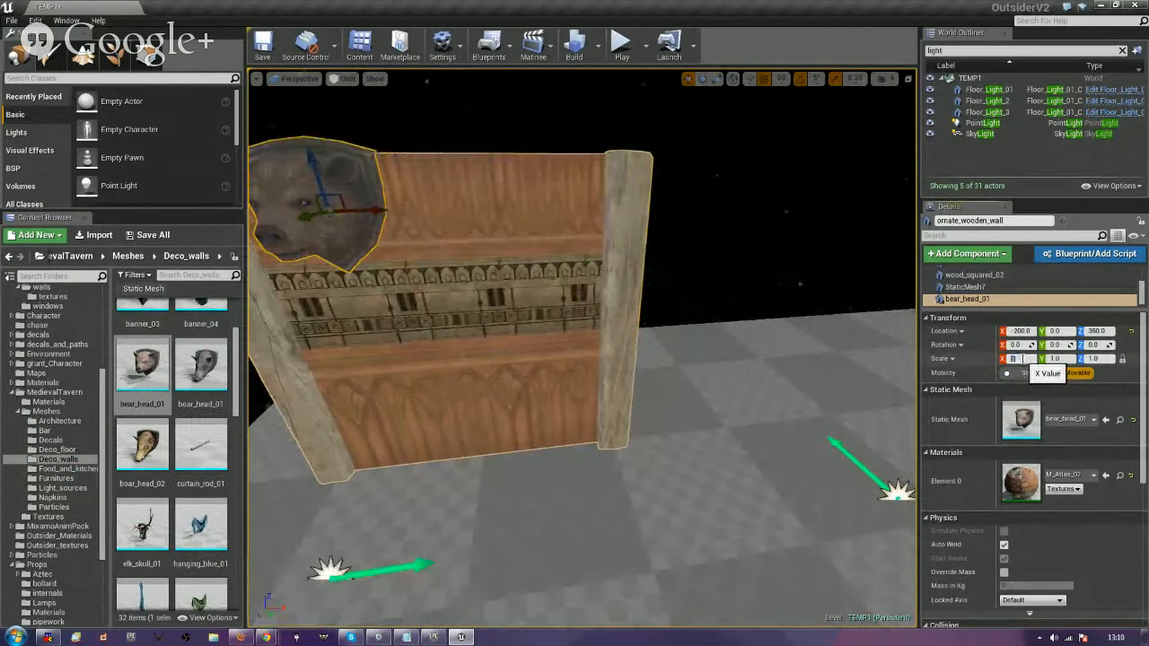
Scale the bear head uniformly to 0.6 and move it without grid snapping to about X -224, Z 360.
{"action": "type", "text": "0.6"}
{"action": "key", "text": "Return"}
{"action": "right_click_drag", "start_coordinate": [745, 314], "coordinate": [629, 303]}
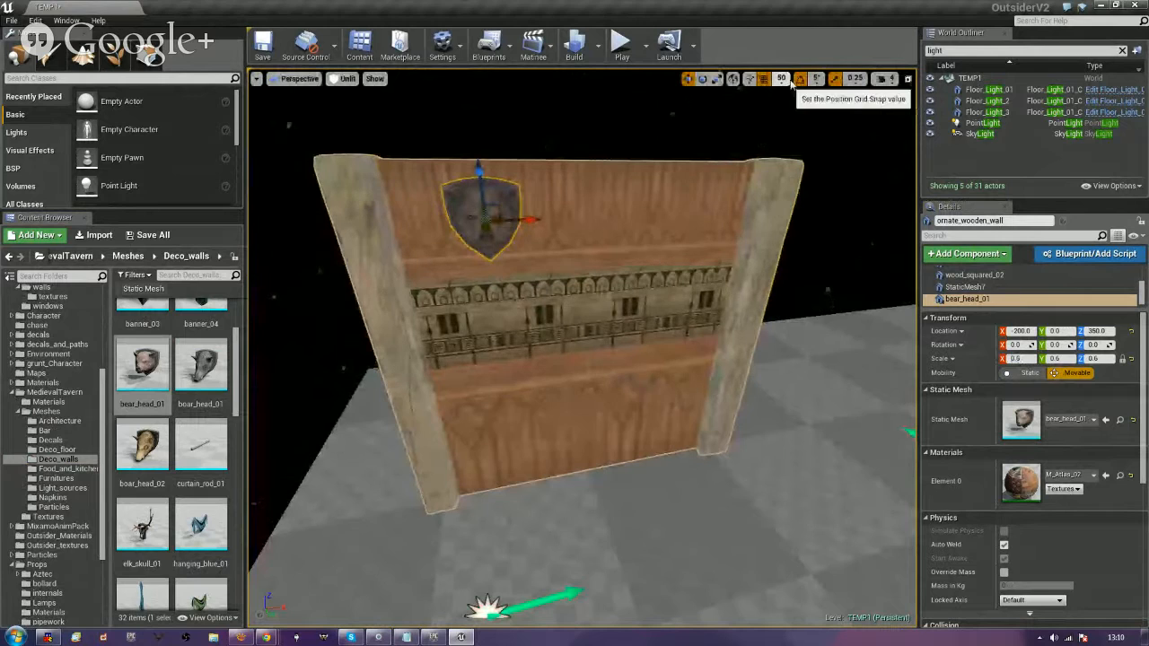
{"action": "left_click_drag", "start_coordinate": [497, 211], "coordinate": [468, 199]}
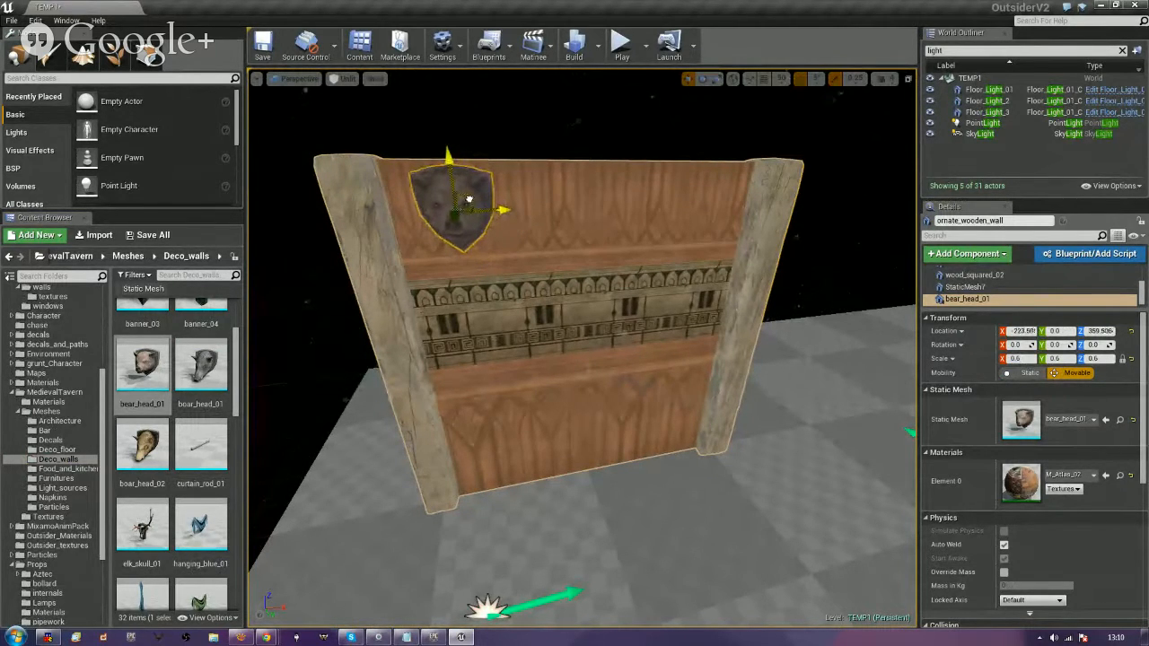
{"action": "mouse_move", "coordinate": [307, 372]}
{"action": "right_mouse_down"}
{"action": "mouse_move", "coordinate": [332, 372]}
{"action": "mouse_move", "coordinate": [308, 373]}
{"action": "right_mouse_up"}
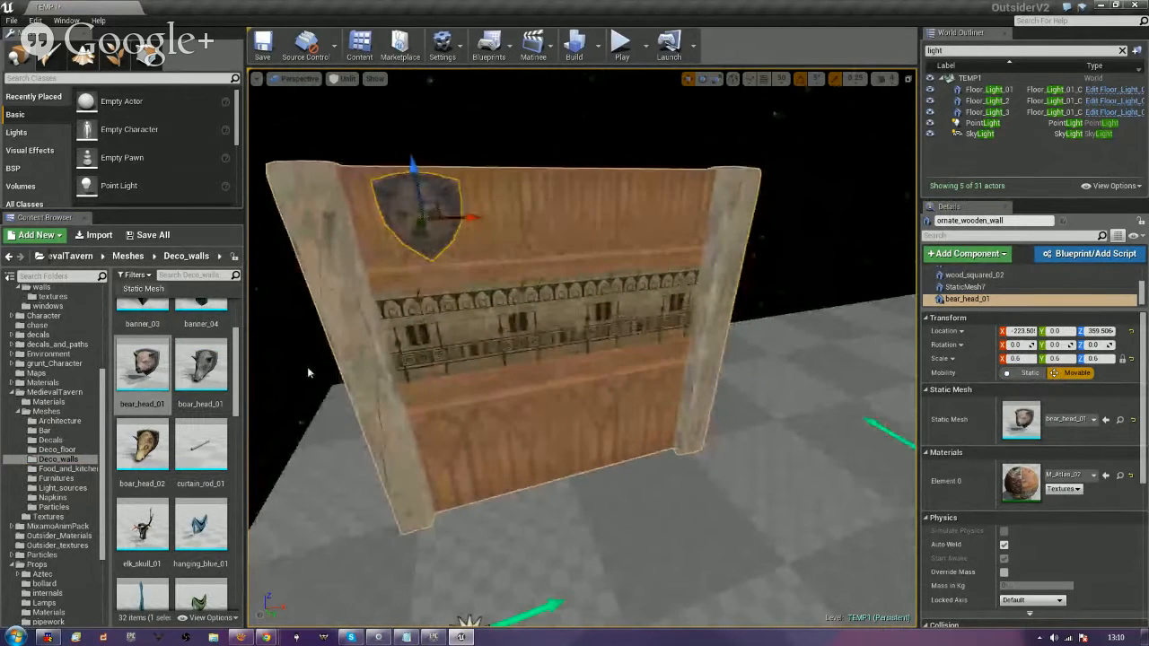
Add boar_head_01 to the wall actor at a uniform scale of 0.7, placing it at about X 24, Z 363.
{"action": "left_click_drag", "start_coordinate": [201, 366], "coordinate": [999, 301]}
{"action": "left_click_drag", "start_coordinate": [645, 446], "coordinate": [666, 213]}
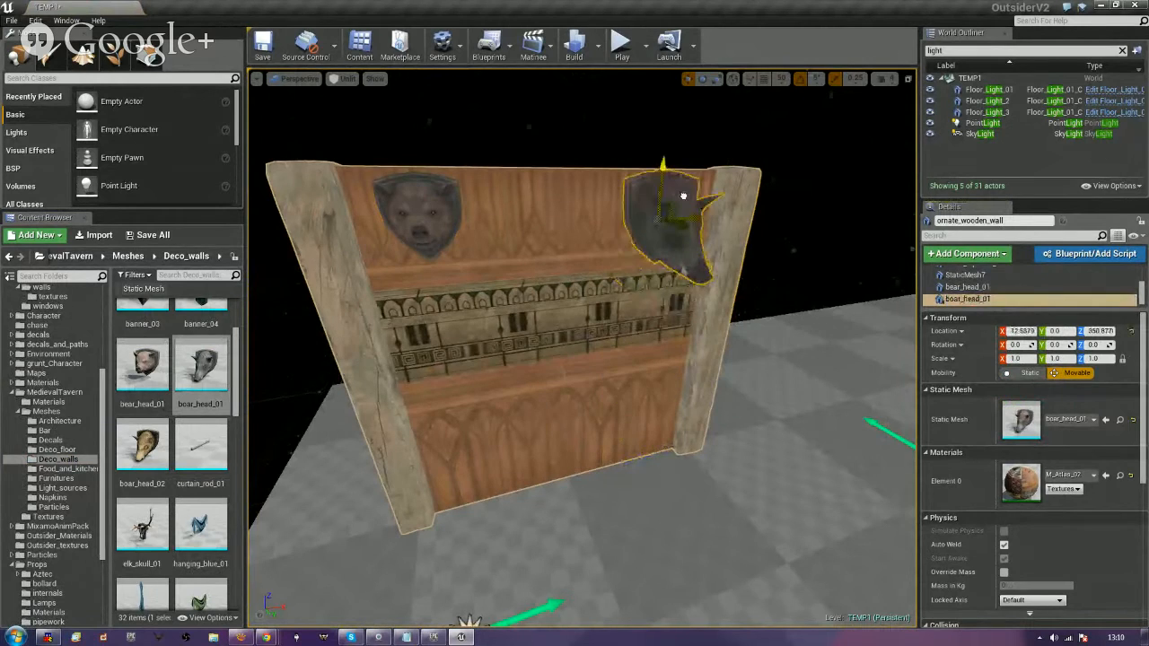
{"action": "left_click", "coordinate": [1019, 358]}
{"action": "type", "text": "0."}
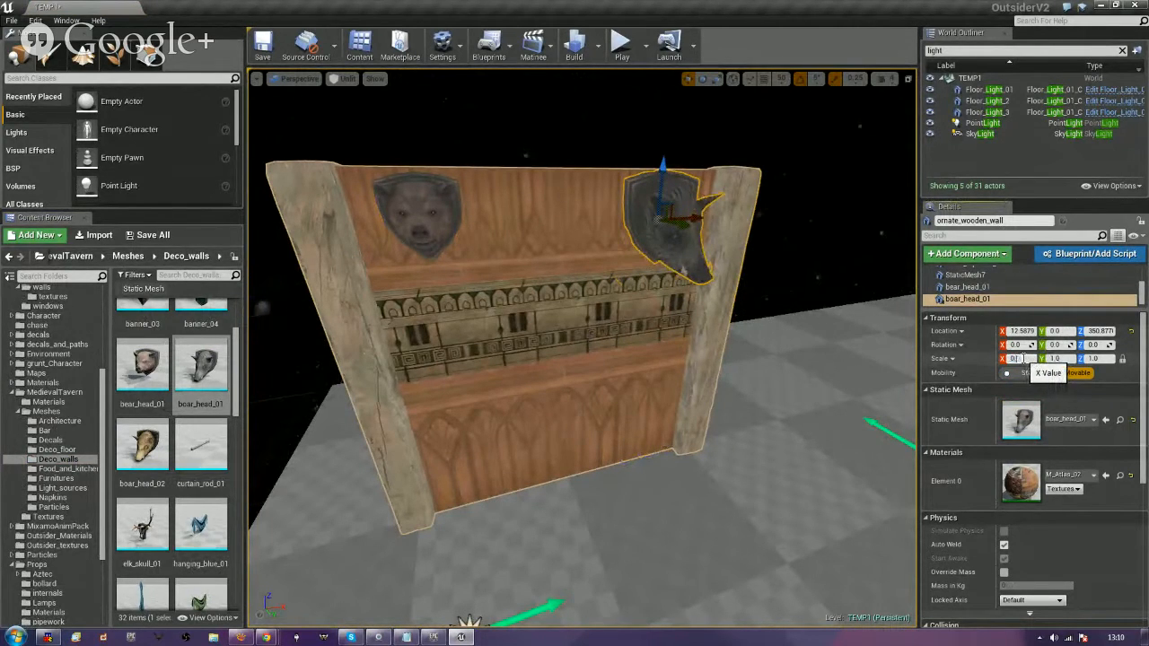
{"action": "type", "text": "7"}
{"action": "key", "text": "Return"}
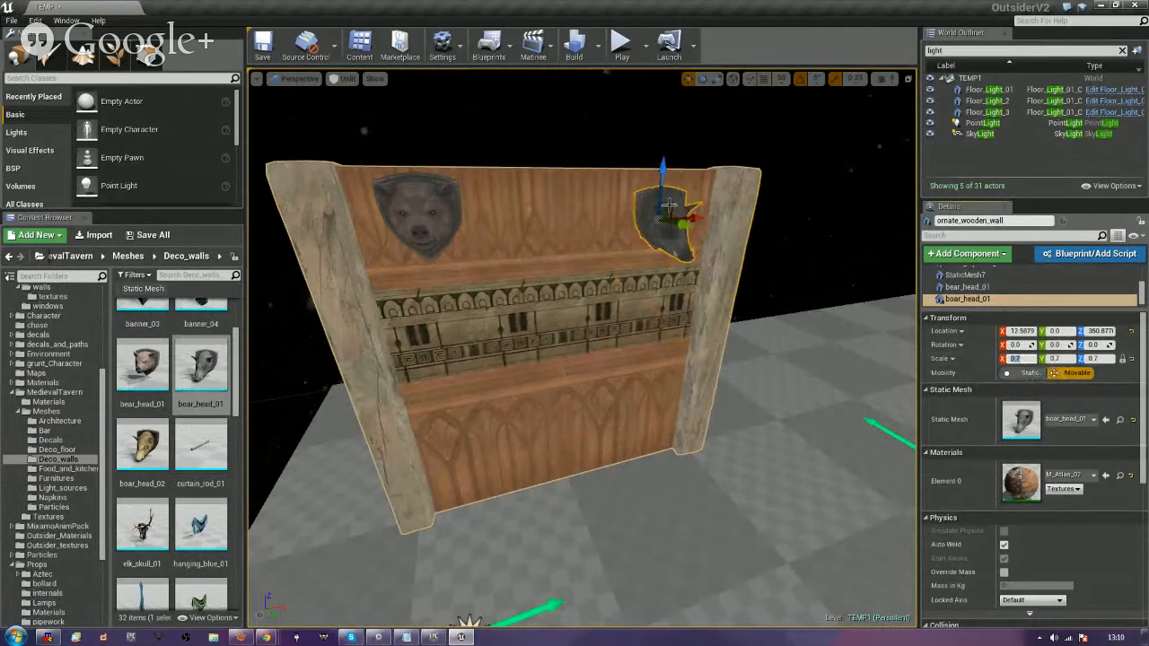
{"action": "left_click_drag", "start_coordinate": [667, 205], "coordinate": [681, 191]}
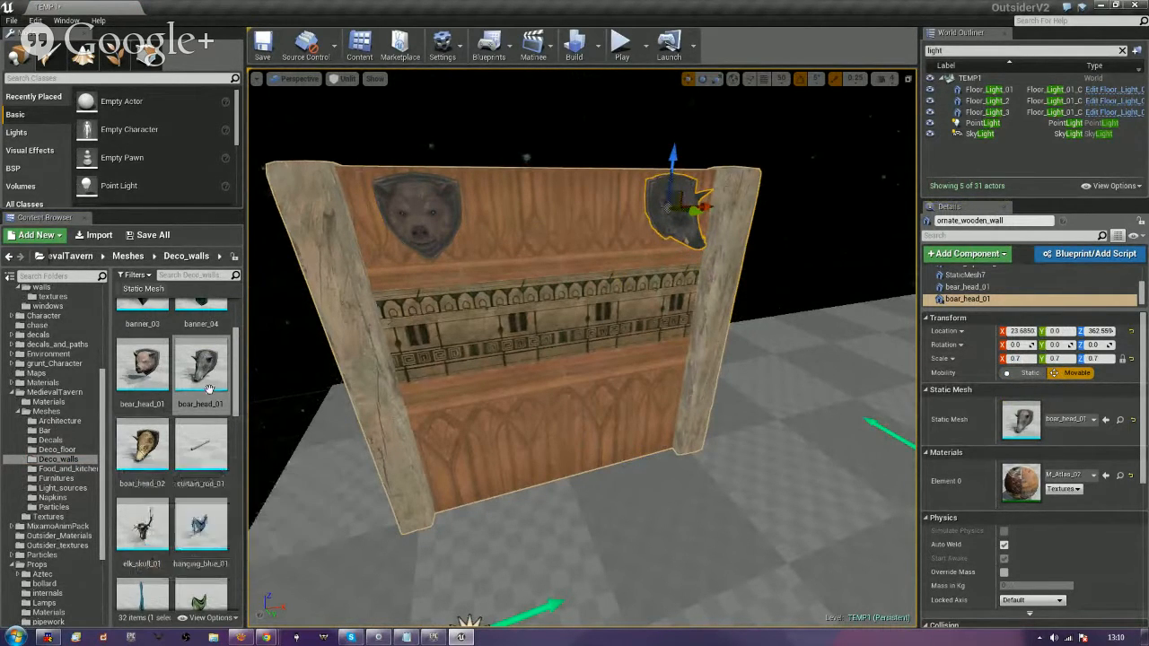
Add boar_head_02 to the wall actor and place it between the other two heads at about X -101, Z 348.
{"action": "left_click", "coordinate": [149, 445]}
{"action": "left_click_drag", "start_coordinate": [141, 455], "coordinate": [965, 301]}
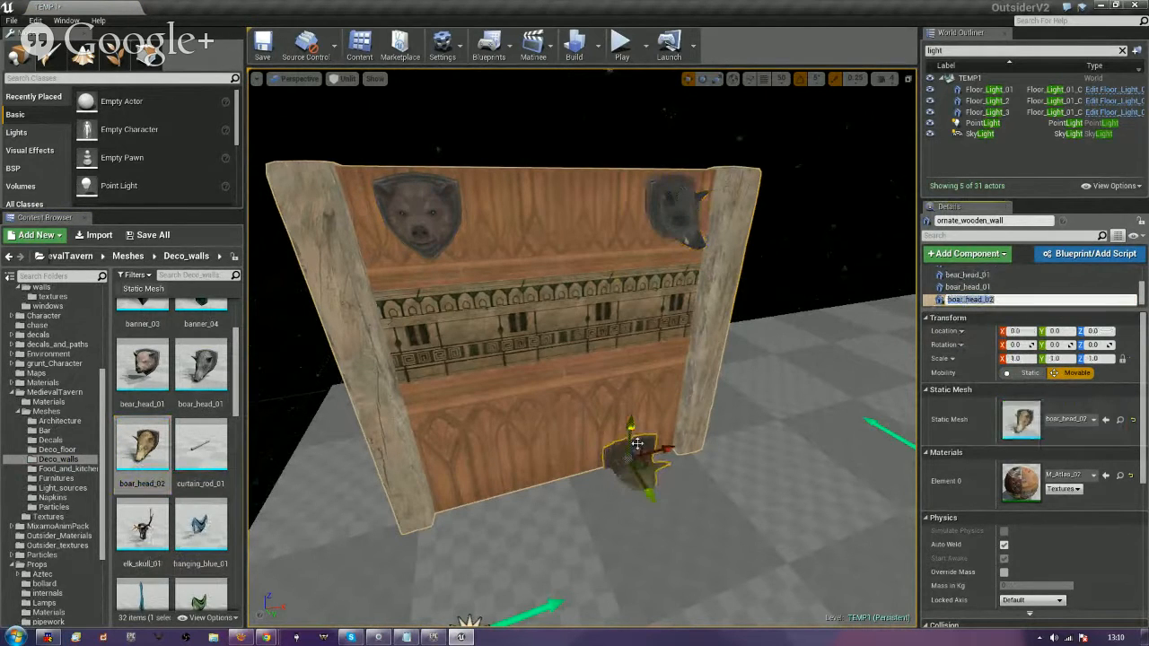
{"action": "left_click_drag", "start_coordinate": [636, 444], "coordinate": [581, 193]}
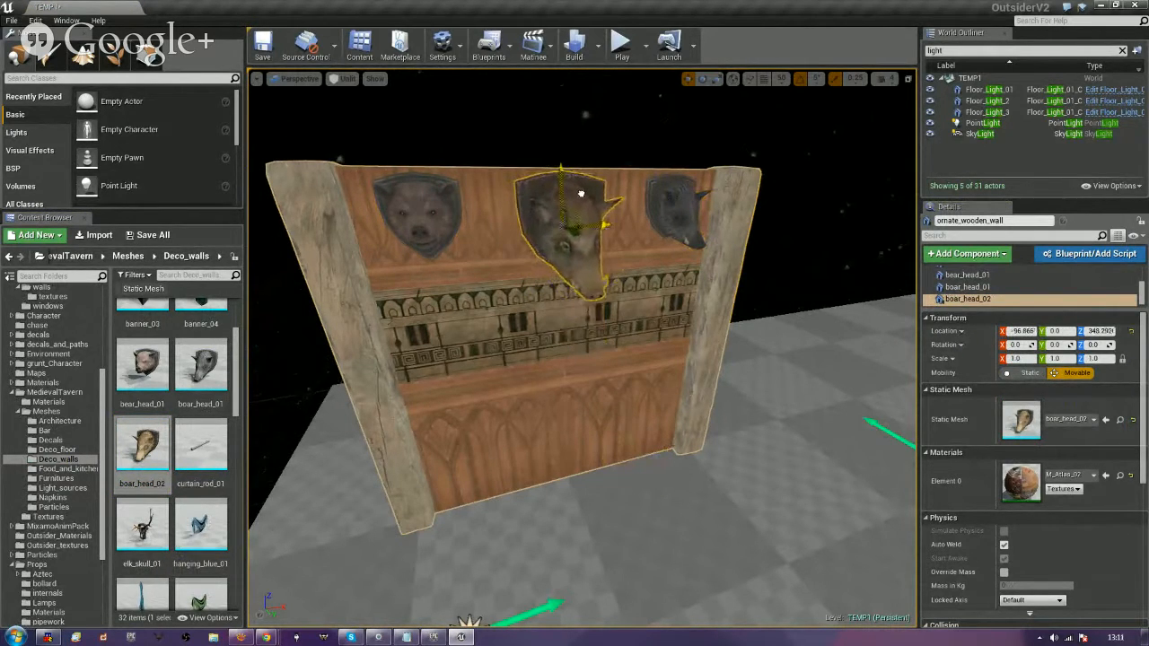
{"action": "right_click_drag", "start_coordinate": [578, 125], "coordinate": [589, 275]}
{"action": "left_click_drag", "start_coordinate": [604, 275], "coordinate": [600, 274]}
{"action": "right_click_drag", "start_coordinate": [370, 382], "coordinate": [399, 441]}
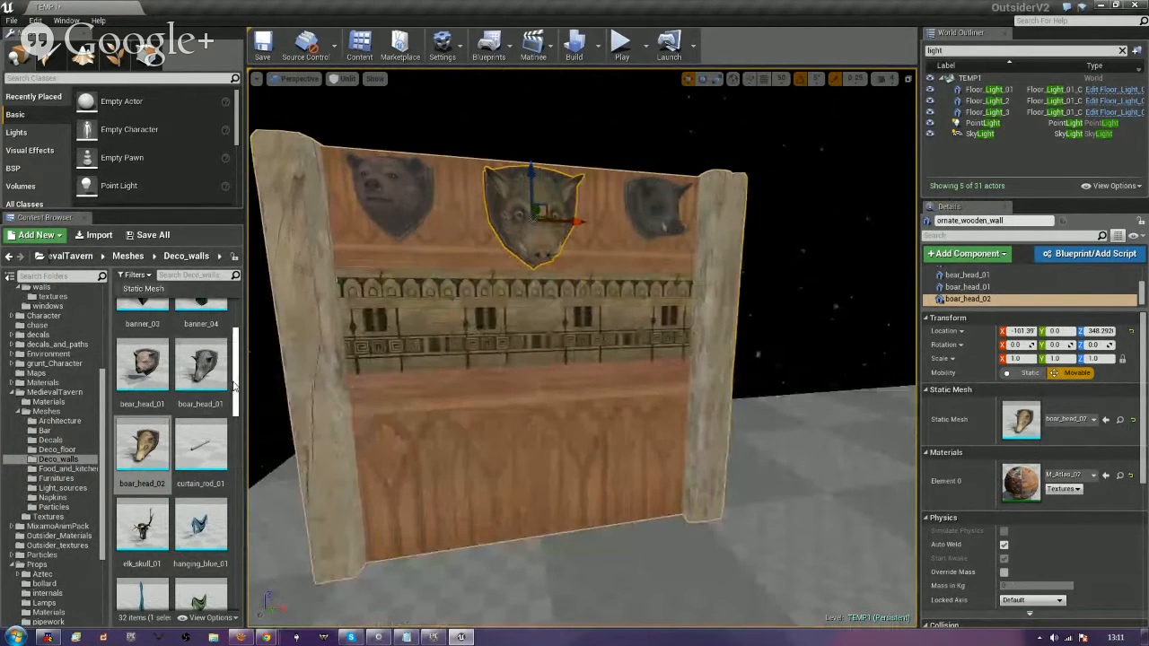
Add painting_01 to the wall's stone band at about X -102, Z 249, with painting_02 and painting_03 on either side.
{"action": "scroll", "coordinate": [233, 386], "scroll_direction": "down", "scroll_amount": 8}
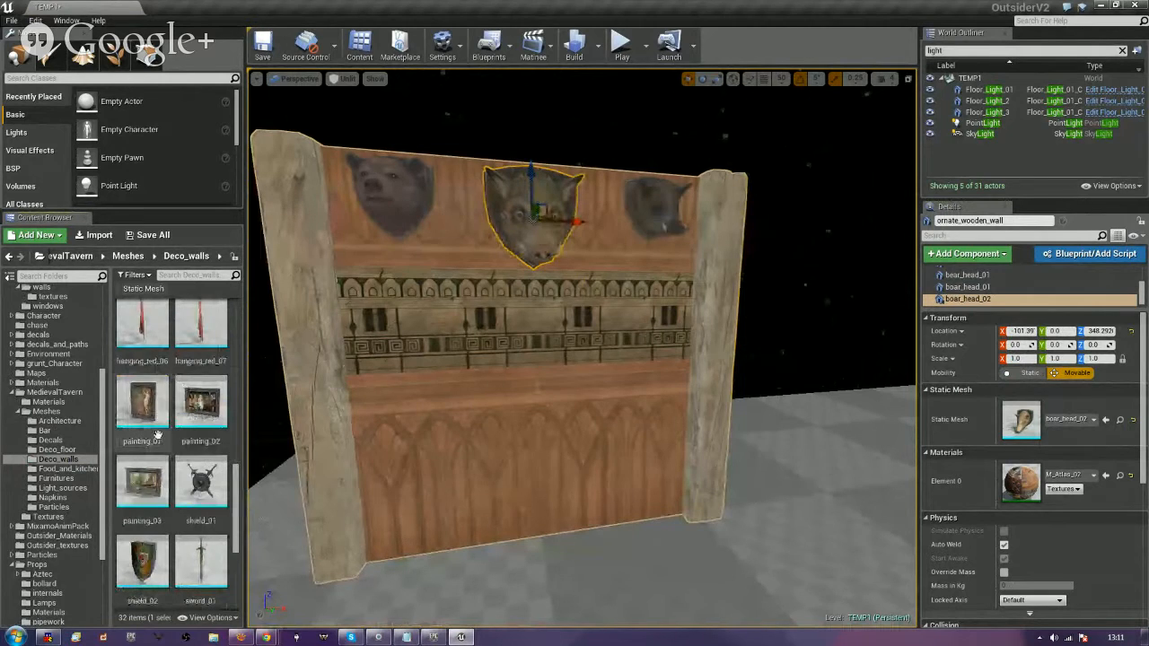
{"action": "left_click_drag", "start_coordinate": [157, 434], "coordinate": [999, 297]}
{"action": "left_click_drag", "start_coordinate": [549, 346], "coordinate": [547, 307]}
{"action": "right_click_drag", "start_coordinate": [549, 350], "coordinate": [609, 337]}
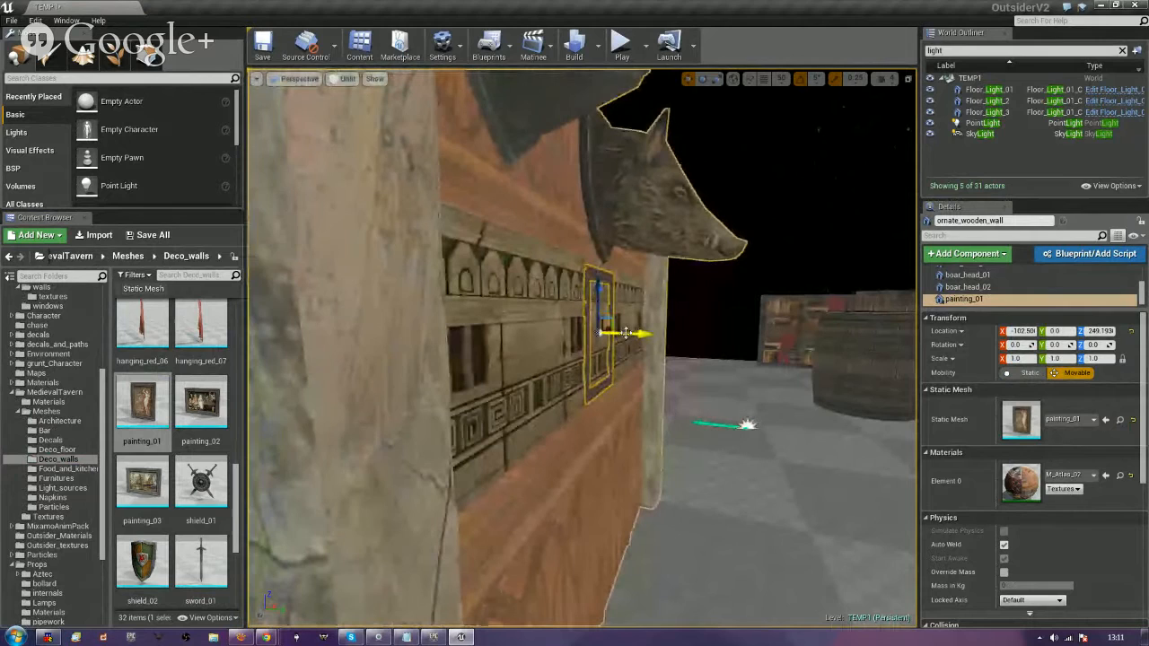
{"action": "left_click_drag", "start_coordinate": [627, 333], "coordinate": [633, 334]}
{"action": "right_click_drag", "start_coordinate": [708, 377], "coordinate": [697, 376]}
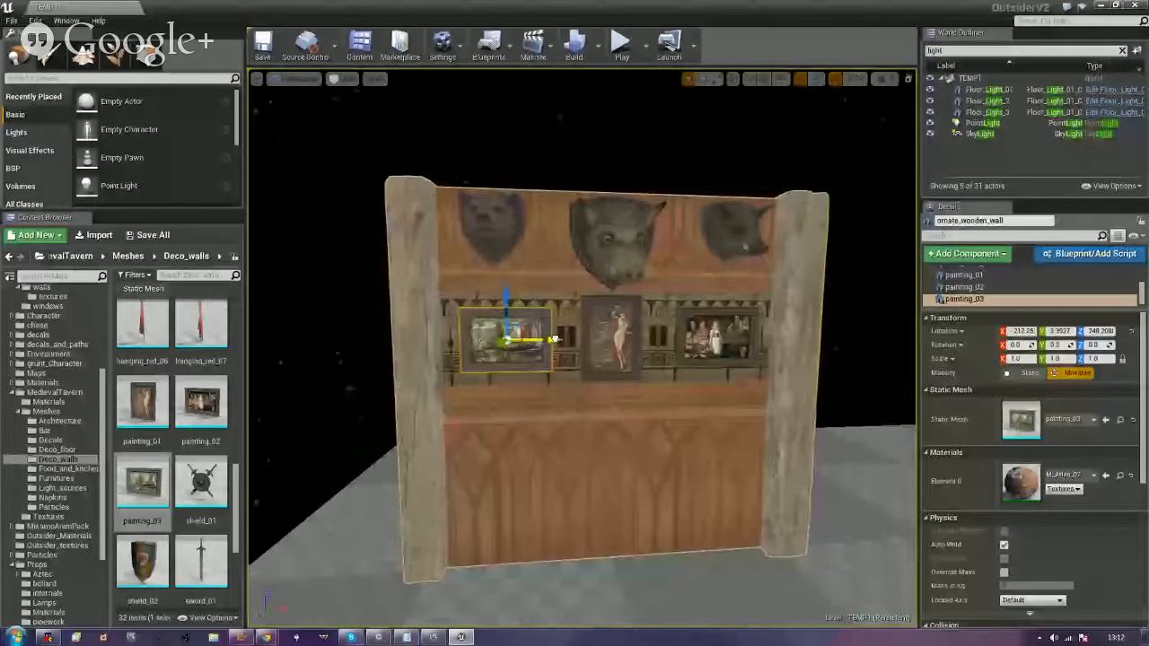
{"action": "left_click", "coordinate": [537, 349]}
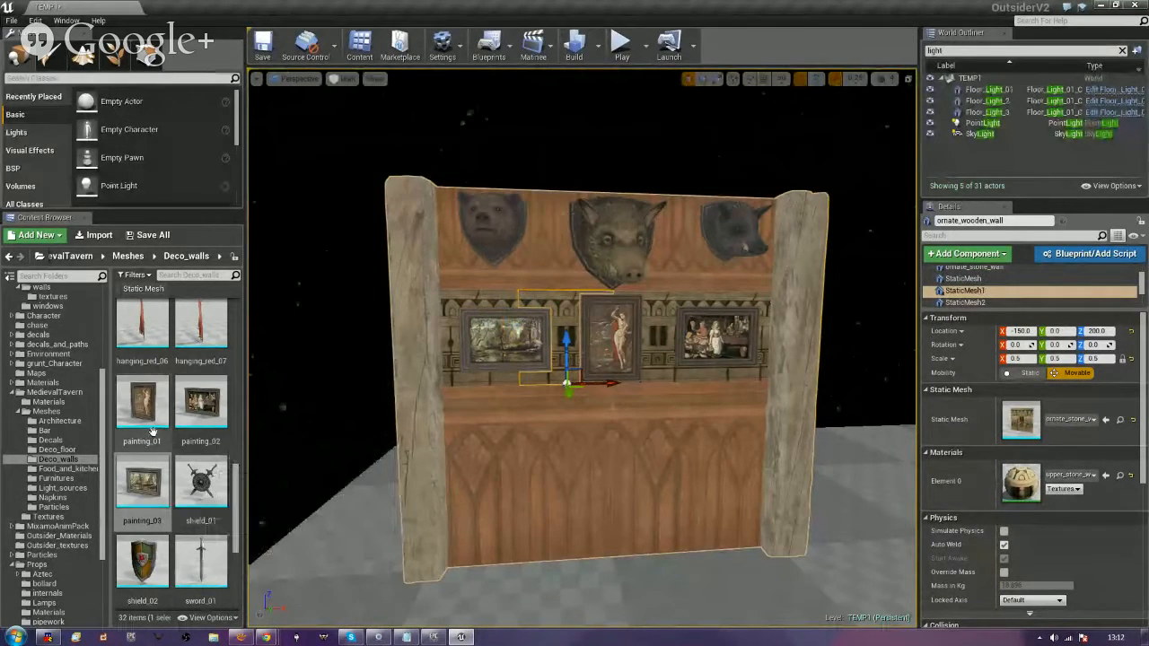
Add hanging_red_07 to the wall actor by the bear-side post's top, rotated 90 degrees around Z.
{"action": "scroll", "coordinate": [152, 432], "scroll_direction": "down", "scroll_amount": 3}
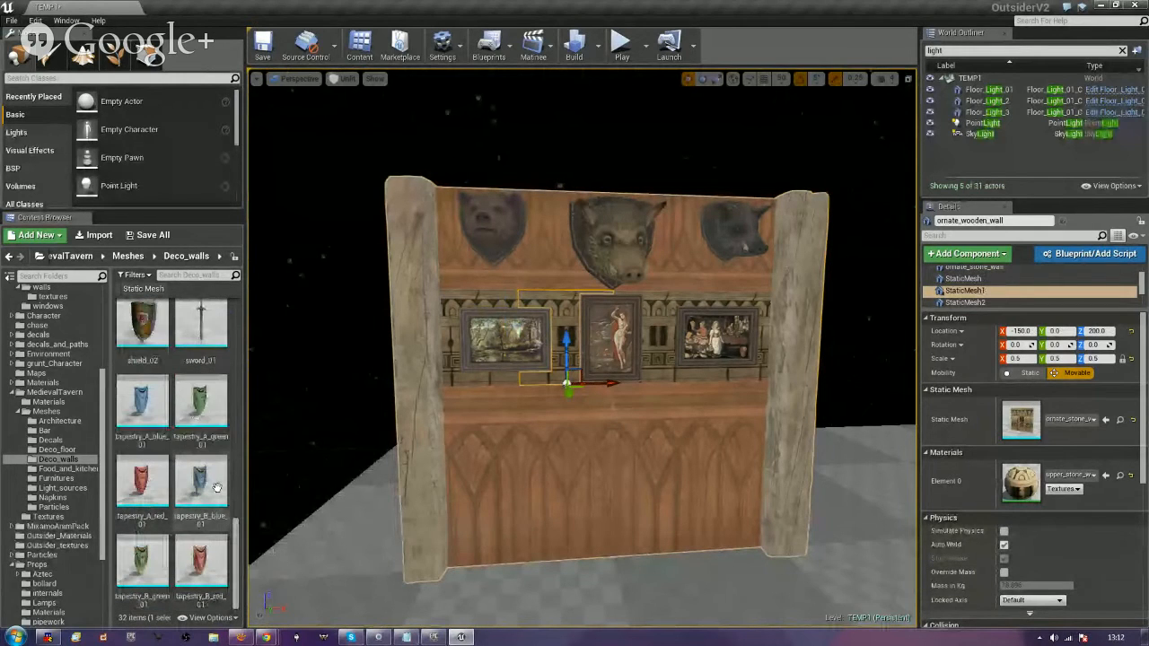
{"action": "scroll", "coordinate": [217, 487], "scroll_direction": "up", "scroll_amount": 4}
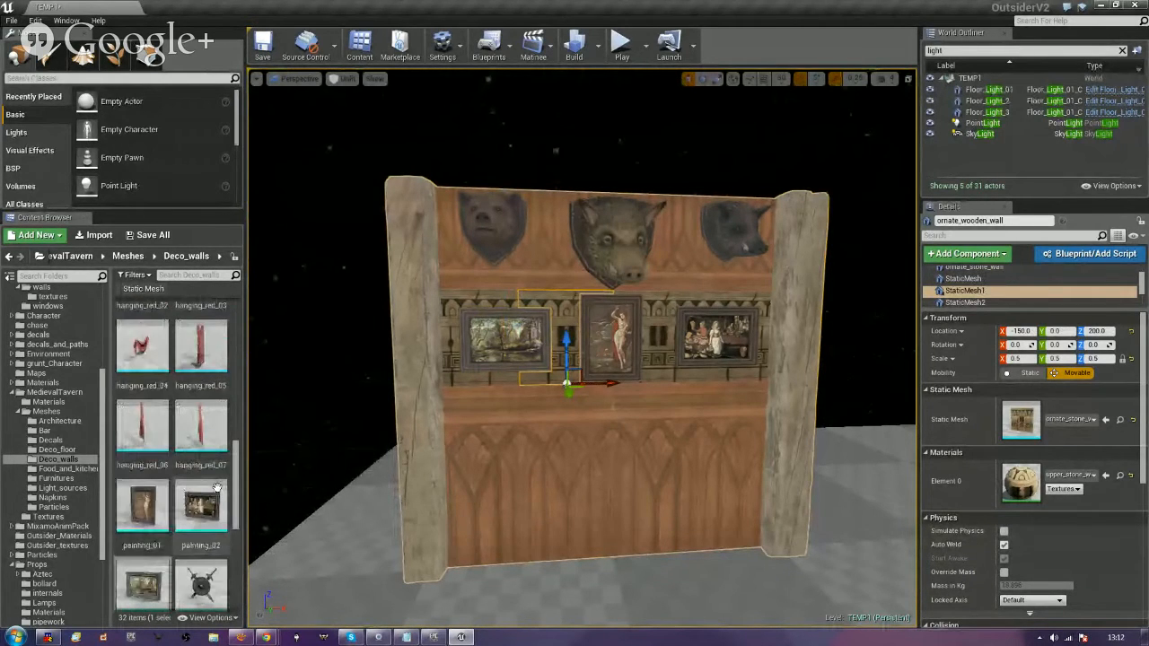
{"action": "left_click_drag", "start_coordinate": [202, 424], "coordinate": [965, 301]}
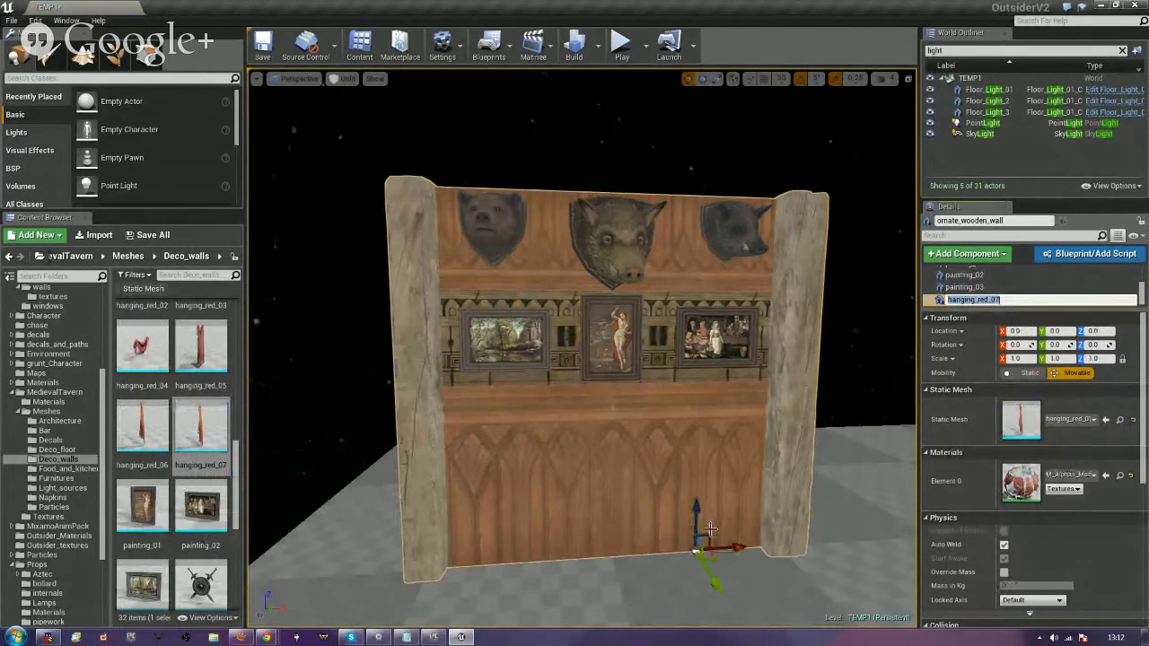
{"action": "left_click_drag", "start_coordinate": [709, 534], "coordinate": [419, 197]}
{"action": "key", "text": "e"}
{"action": "right_click_drag", "start_coordinate": [468, 285], "coordinate": [468, 284]}
{"action": "key", "text": "w"}
Move the hanging_red_07 curtain in front of its post to about X -292, Y 24, Z 399.
{"action": "left_click_drag", "start_coordinate": [626, 305], "coordinate": [649, 323]}
{"action": "right_click_drag", "start_coordinate": [704, 315], "coordinate": [704, 316]}
{"action": "right_click_drag", "start_coordinate": [679, 198], "coordinate": [681, 149]}
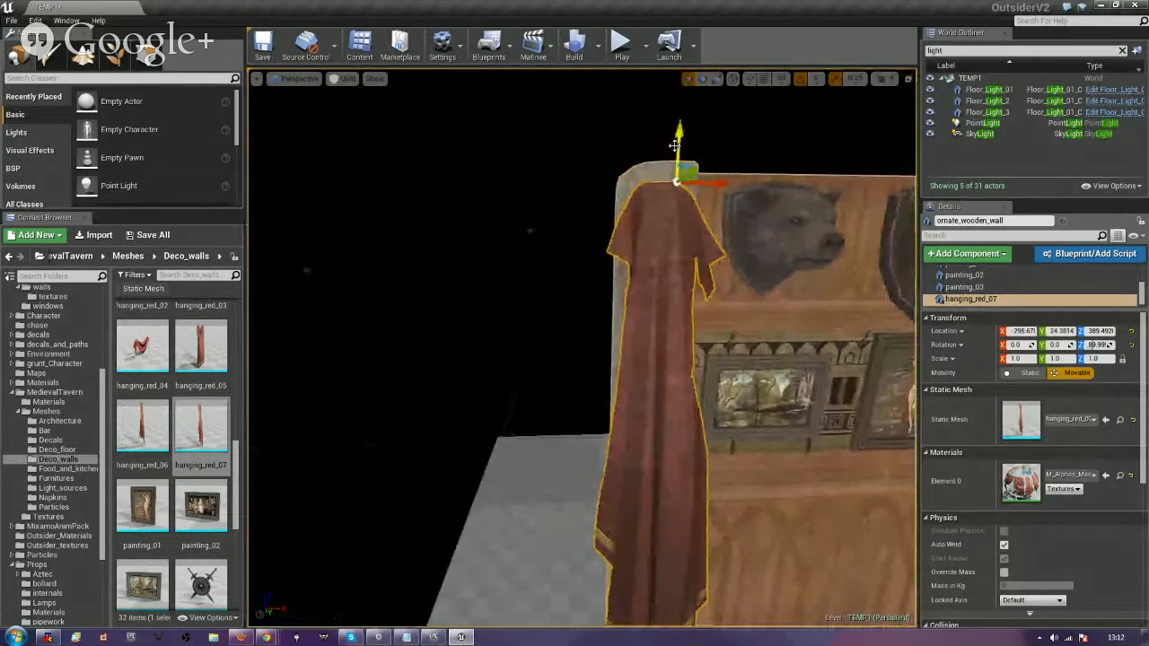
{"action": "left_click_drag", "start_coordinate": [680, 141], "coordinate": [682, 122]}
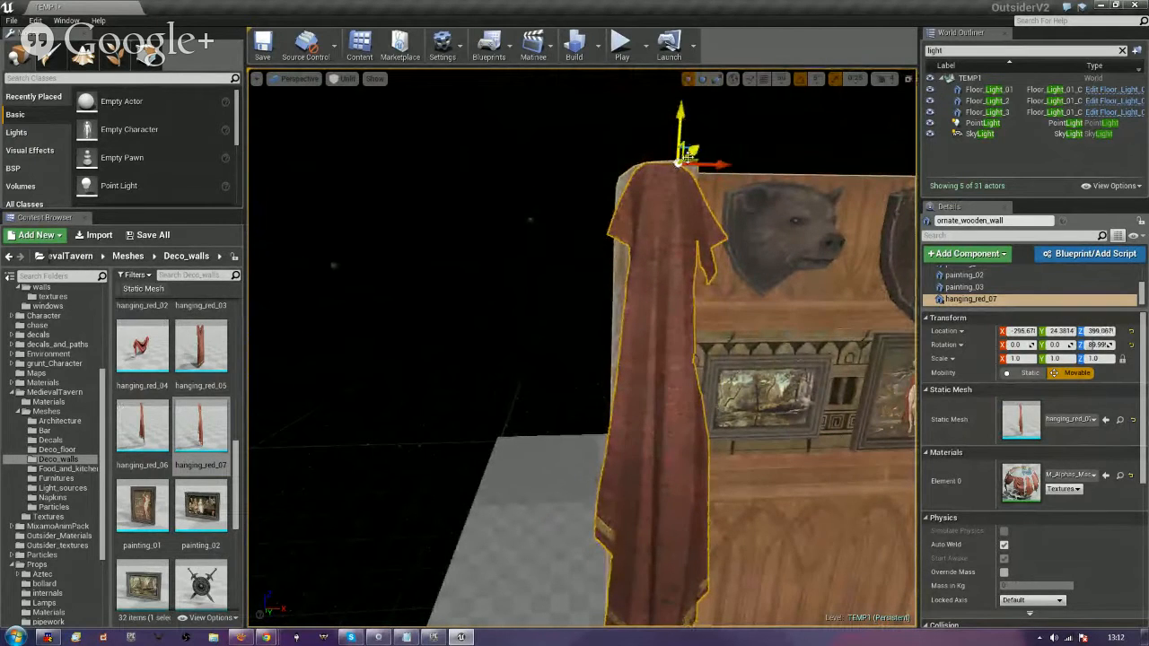
{"action": "left_click_drag", "start_coordinate": [704, 166], "coordinate": [713, 166]}
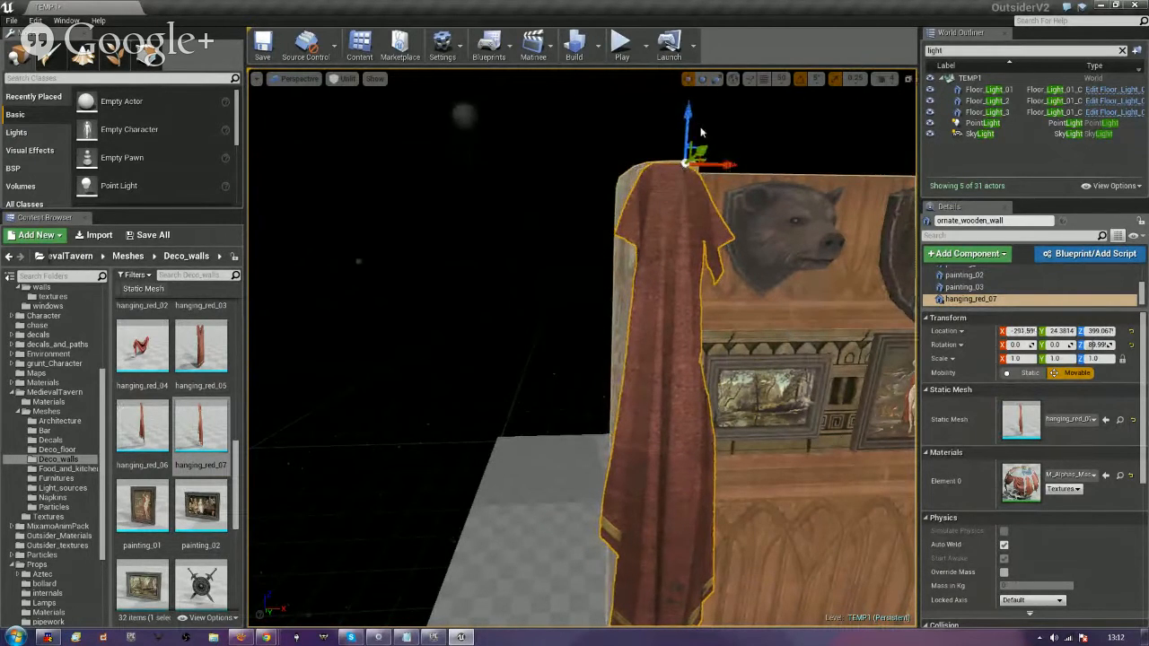
{"action": "left_click_drag", "start_coordinate": [687, 117], "coordinate": [688, 115]}
{"action": "right_click_drag", "start_coordinate": [688, 118], "coordinate": [777, 171]}
{"action": "key", "text": "s"}
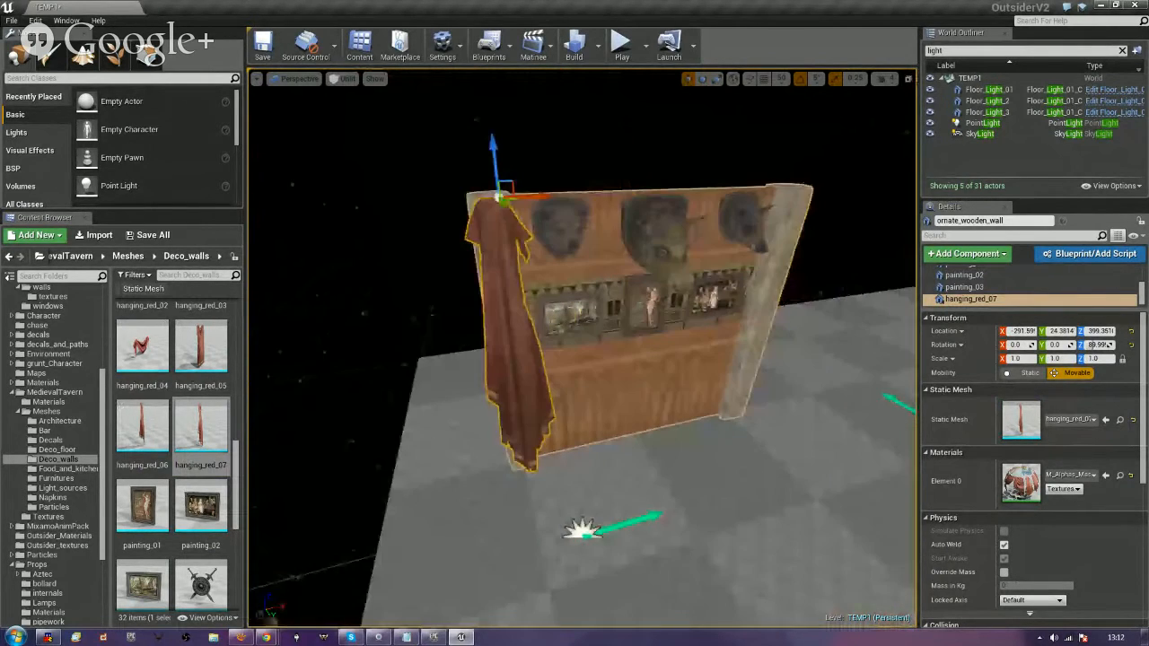
{"action": "key", "text": "d"}
Add hanging_red_06 over the wall's opposite post at about X 94, Y 25, Z 402, rotated 90 degrees around Z.
{"action": "left_click_drag", "start_coordinate": [142, 423], "coordinate": [981, 306]}
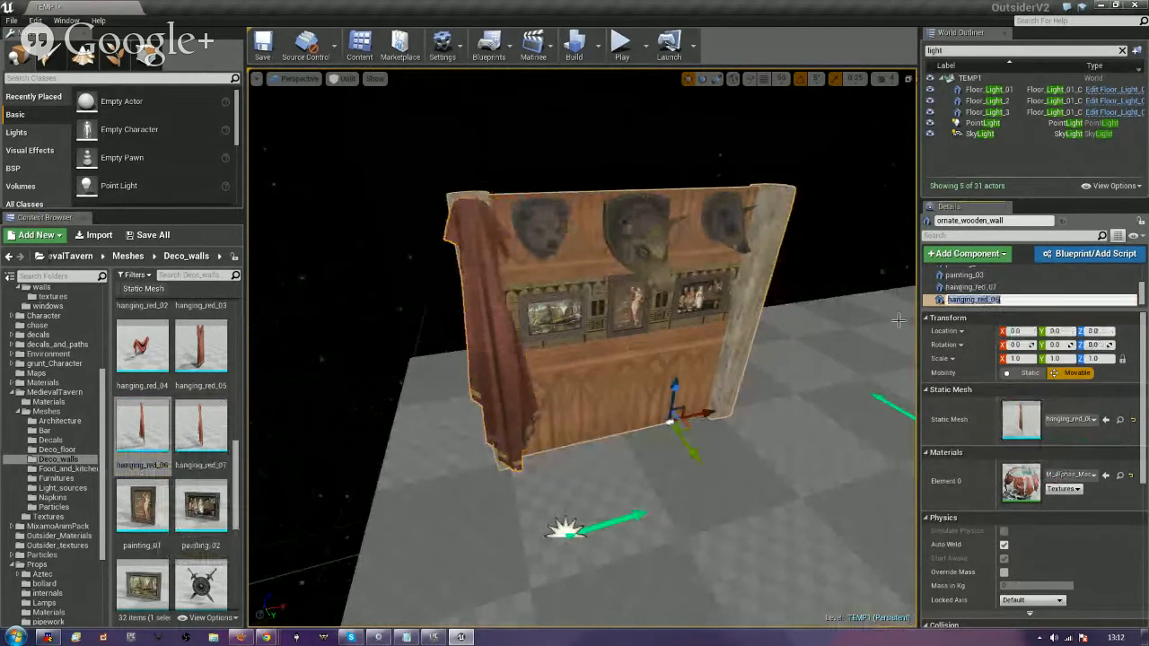
{"action": "left_click_drag", "start_coordinate": [668, 388], "coordinate": [772, 197]}
{"action": "key", "text": "e"}
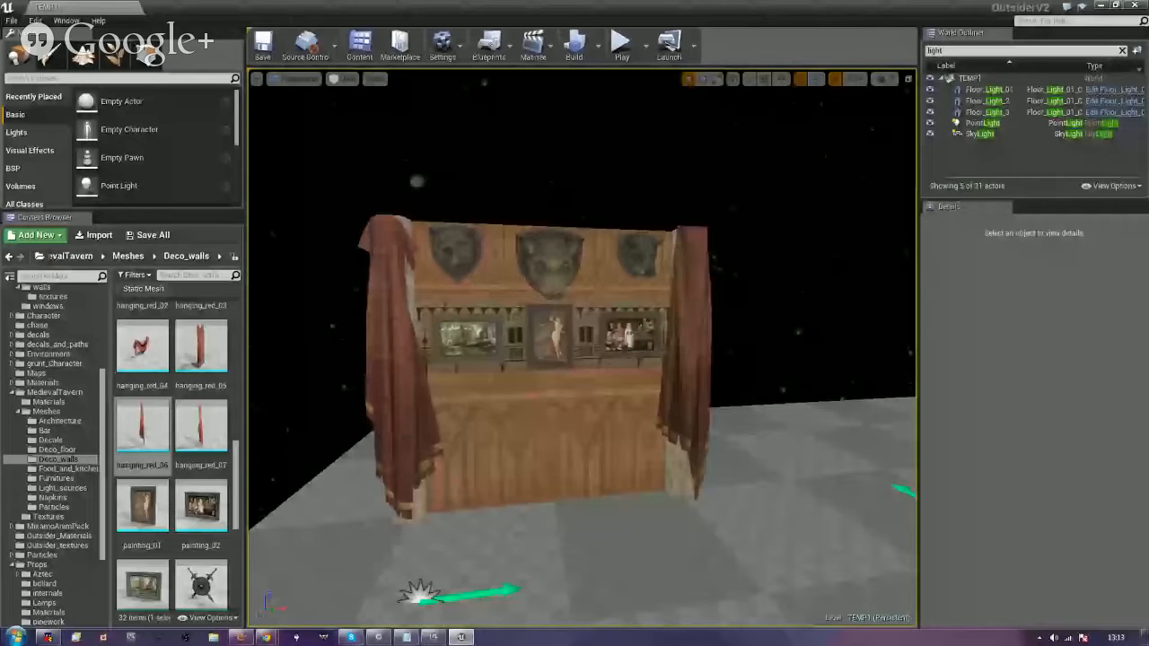
{"action": "right_click_drag", "start_coordinate": [707, 248], "coordinate": [706, 248]}
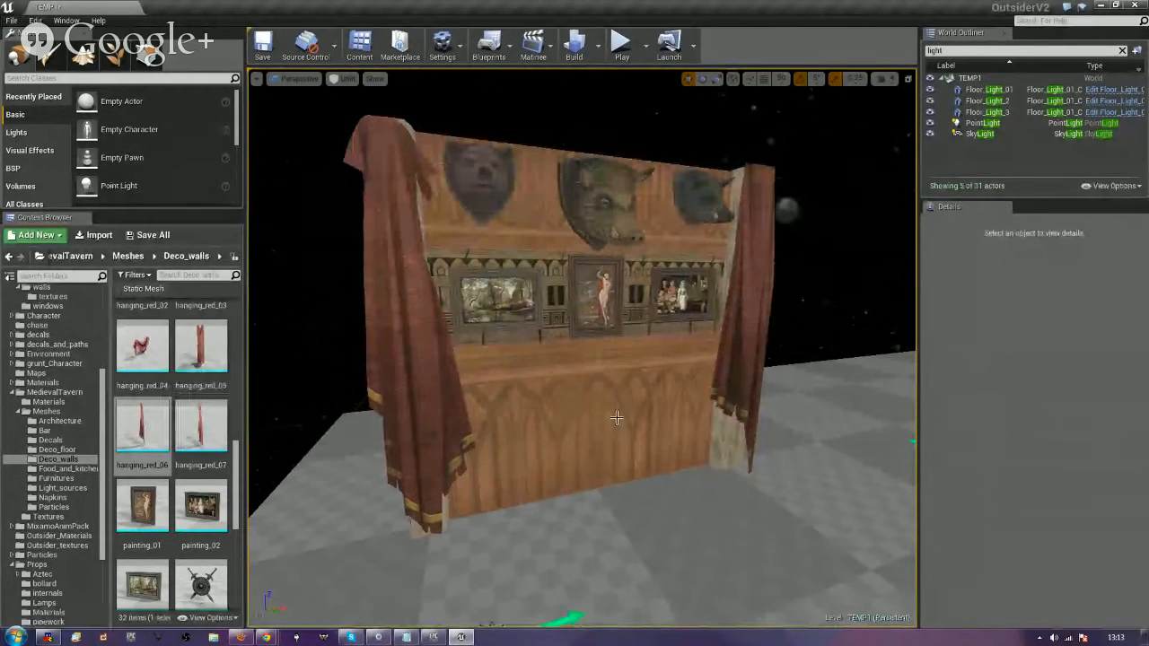
{"action": "left_click", "coordinate": [649, 410]}
{"action": "left_click_drag", "start_coordinate": [144, 352], "coordinate": [1019, 415]}
{"action": "key", "text": "e"}
{"action": "mouse_move", "coordinate": [677, 514]}
{"action": "left_mouse_down"}
{"action": "mouse_move", "coordinate": [598, 486]}
{"action": "mouse_move", "coordinate": [673, 515]}
{"action": "mouse_move", "coordinate": [663, 514]}
{"action": "left_mouse_up"}
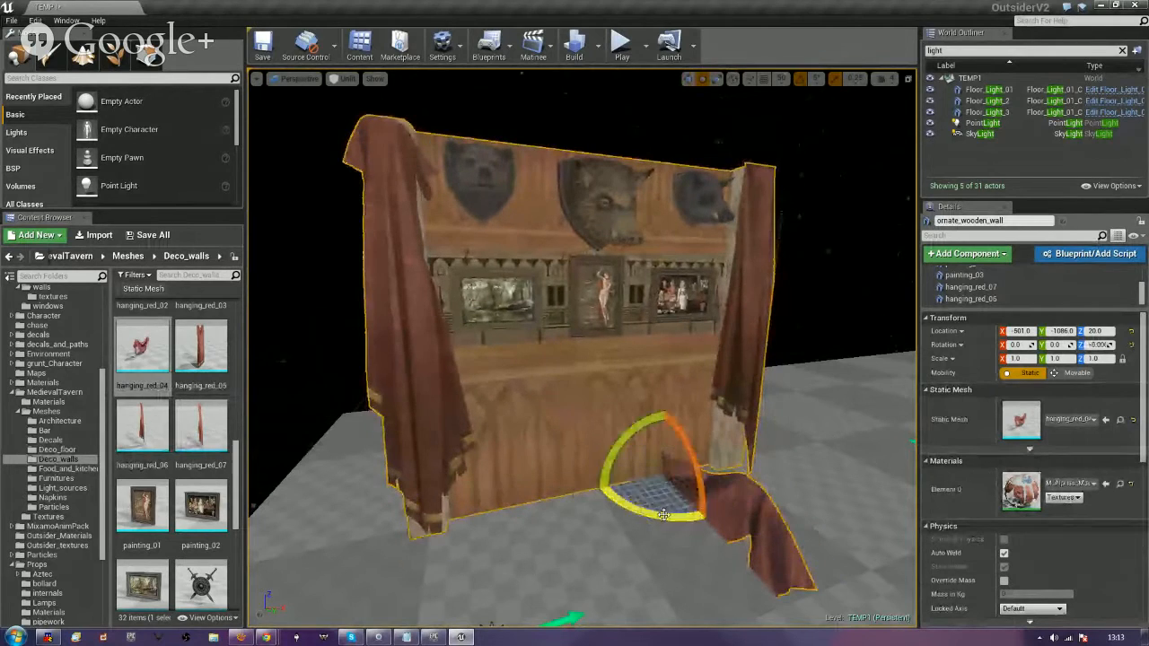
{"action": "left_click", "coordinate": [991, 301]}
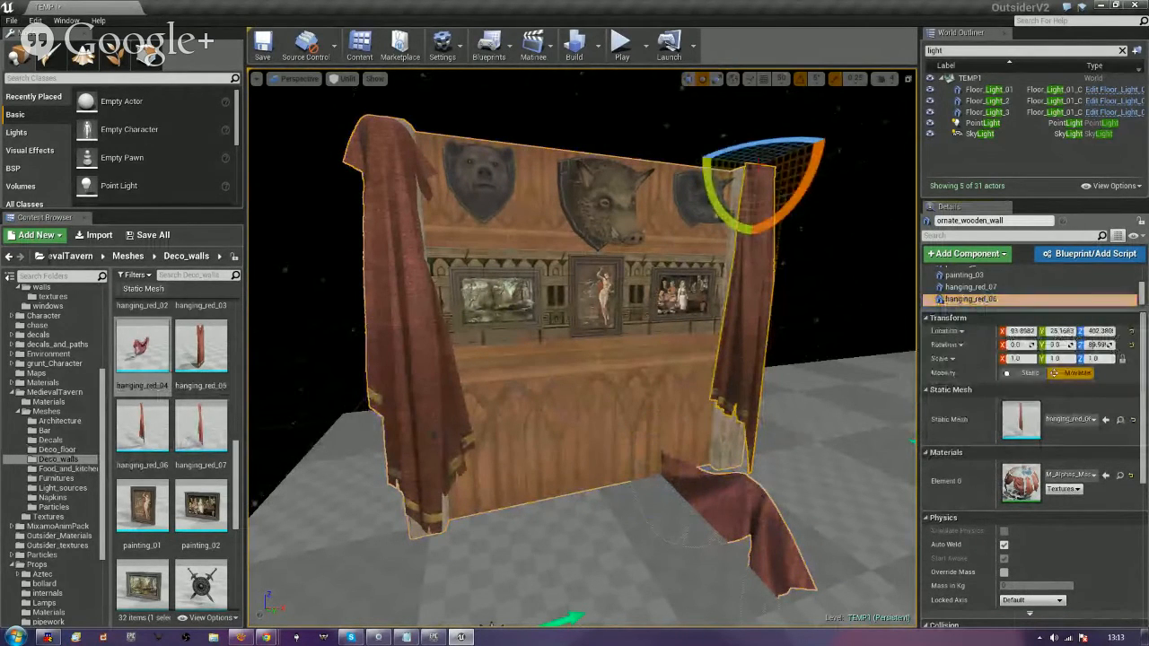
{"action": "left_click", "coordinate": [743, 498]}
{"action": "mouse_move", "coordinate": [656, 510]}
{"action": "left_mouse_down"}
{"action": "mouse_move", "coordinate": [594, 485]}
{"action": "mouse_move", "coordinate": [656, 510]}
{"action": "left_mouse_up"}
{"action": "scroll", "coordinate": [1021, 296], "scroll_direction": "down", "scroll_amount": 2}
{"action": "scroll", "coordinate": [1022, 289], "scroll_direction": "down", "scroll_amount": 5}
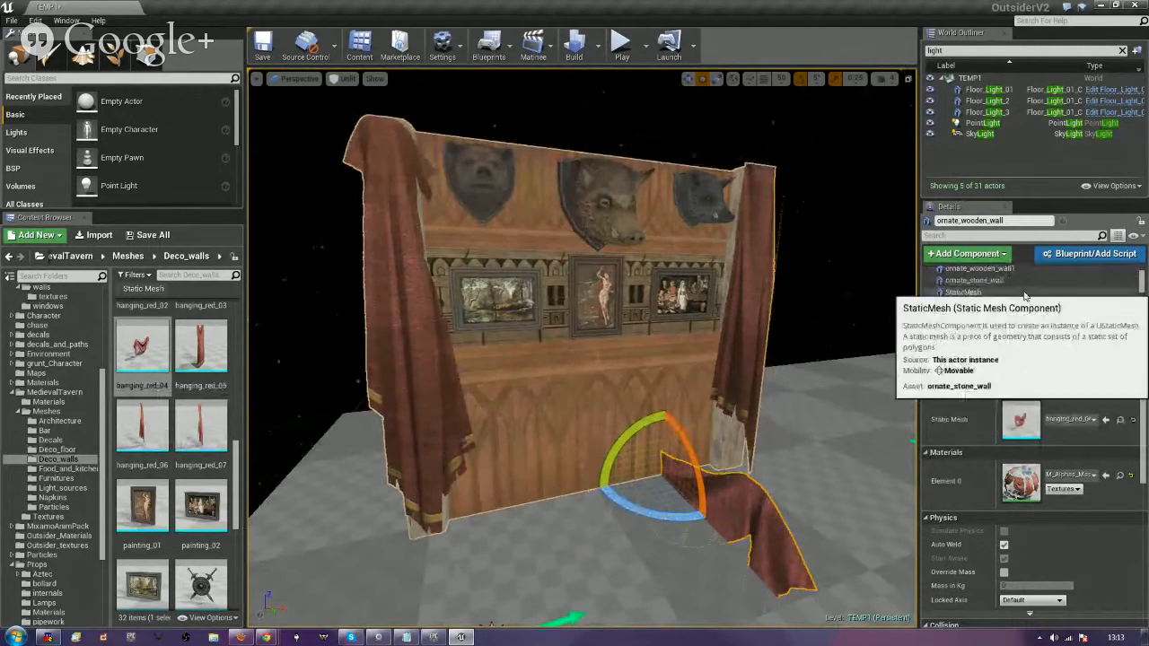
{"action": "scroll", "coordinate": [1028, 282], "scroll_direction": "down", "scroll_amount": 4}
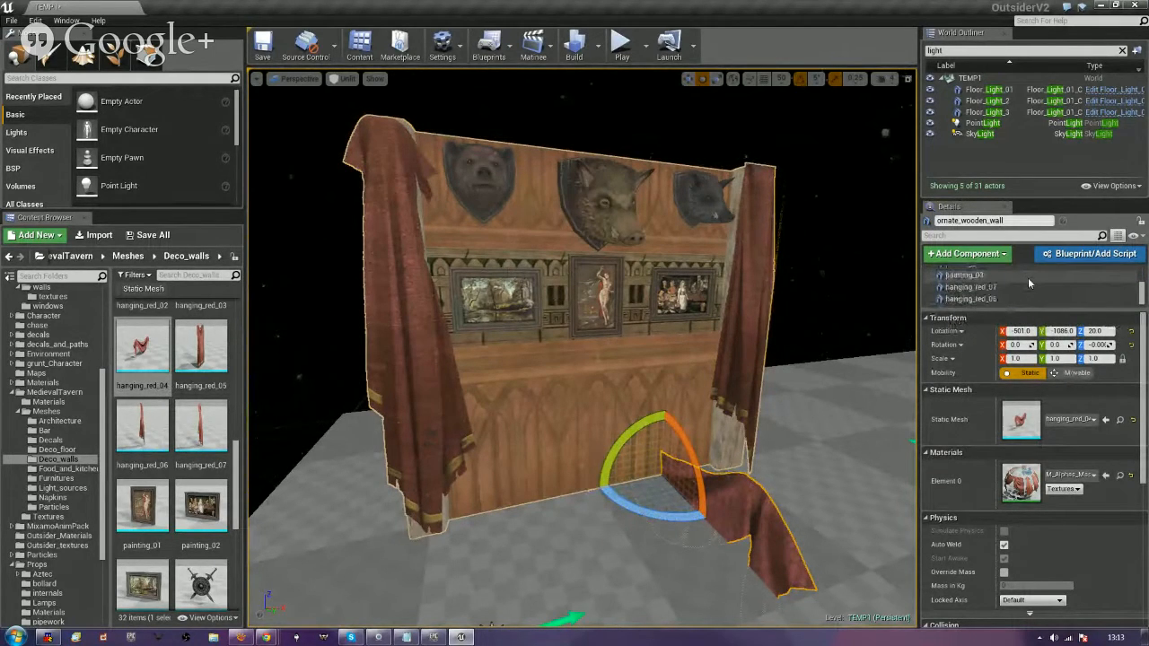
{"action": "key", "text": "ctrl+z"}
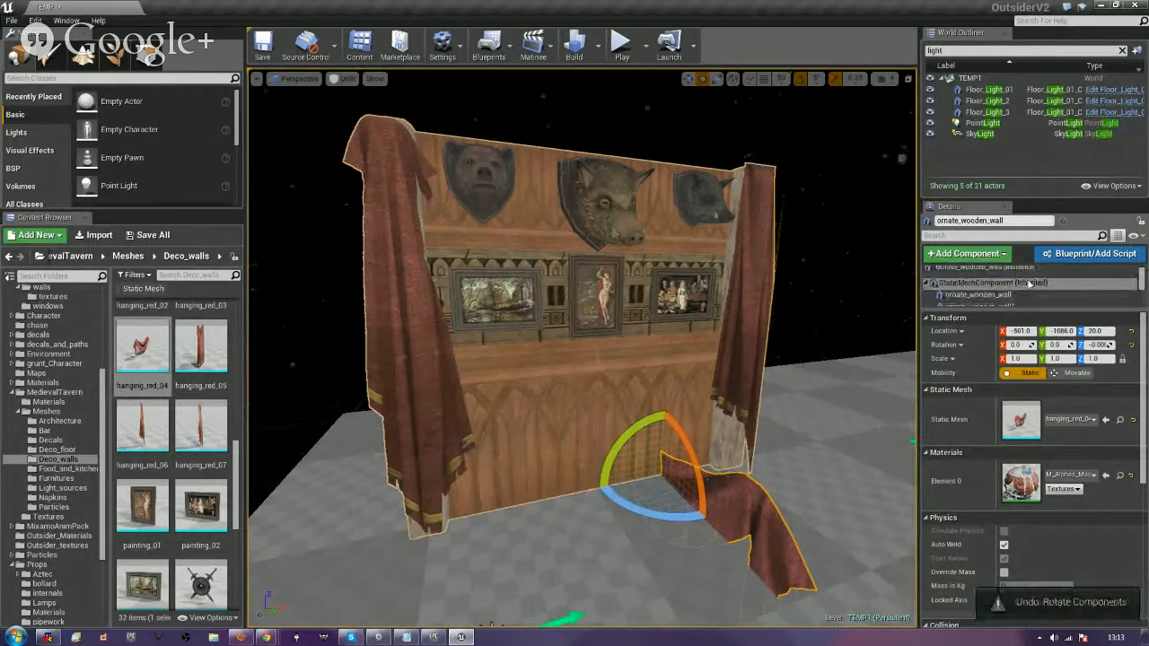
{"action": "key", "text": "ctrl+z"}
{"action": "key", "text": "ctrl+z"}
{"action": "key", "text": "ctrl+z"}
{"action": "key", "text": "ctrl+z"}
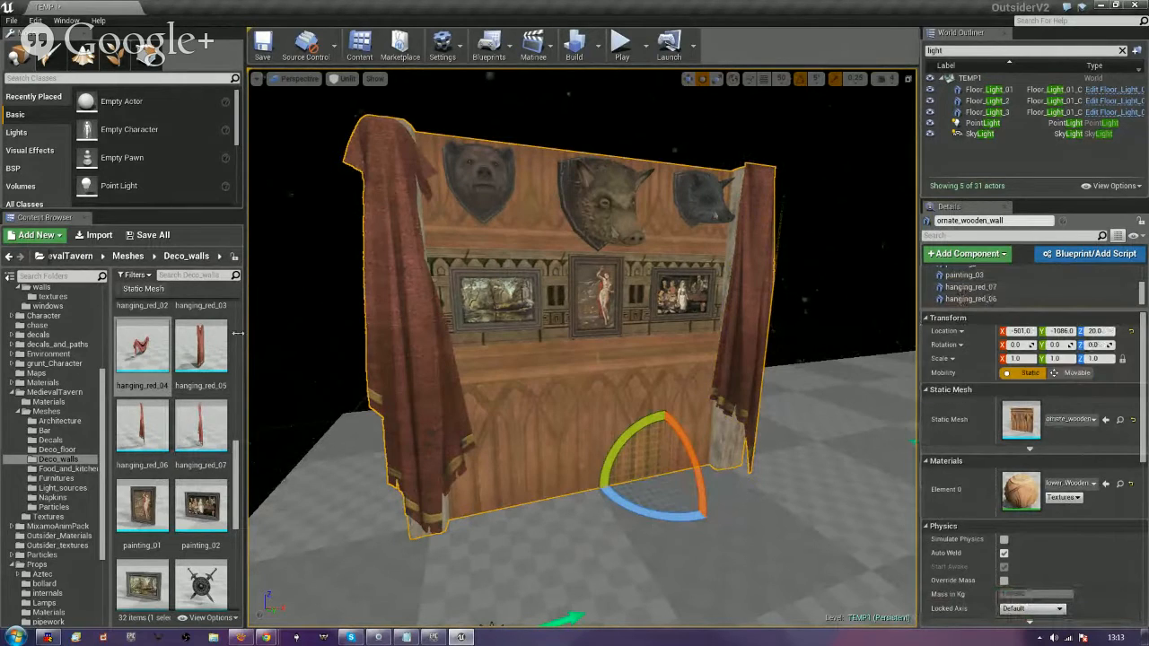
Try hanging_red_04 as a drape between the curtains, rotated 90 degrees around Z at about X -106, Y 40, Z 308, and delete it.
{"action": "left_click_drag", "start_coordinate": [136, 352], "coordinate": [995, 299]}
{"action": "key", "text": "Return"}
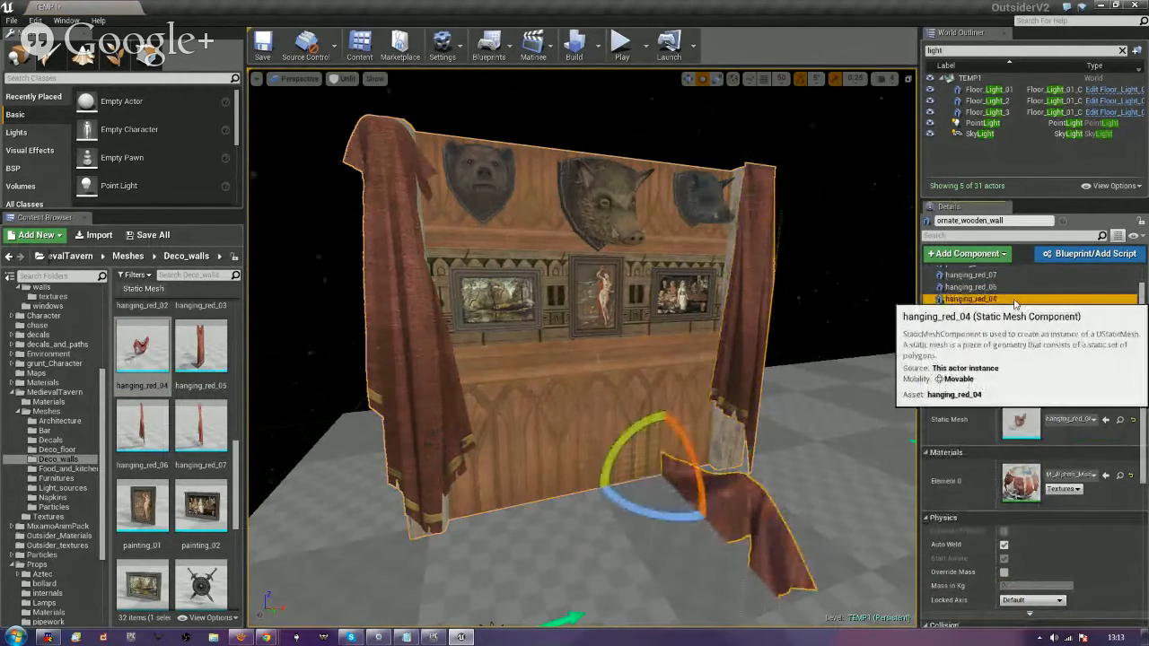
{"action": "left_click_drag", "start_coordinate": [654, 518], "coordinate": [718, 513]}
{"action": "right_click_drag", "start_coordinate": [718, 513], "coordinate": [691, 489]}
{"action": "key", "text": "w"}
{"action": "left_click_drag", "start_coordinate": [655, 468], "coordinate": [616, 387]}
{"action": "right_click_drag", "start_coordinate": [614, 392], "coordinate": [771, 391]}
{"action": "right_click_drag", "start_coordinate": [554, 425], "coordinate": [539, 369]}
{"action": "left_click_drag", "start_coordinate": [579, 368], "coordinate": [591, 155]}
{"action": "mouse_move", "coordinate": [591, 155]}
{"action": "right_mouse_down"}
{"action": "mouse_move", "coordinate": [502, 162]}
{"action": "mouse_move", "coordinate": [520, 154]}
{"action": "mouse_move", "coordinate": [594, 176]}
{"action": "right_mouse_up"}
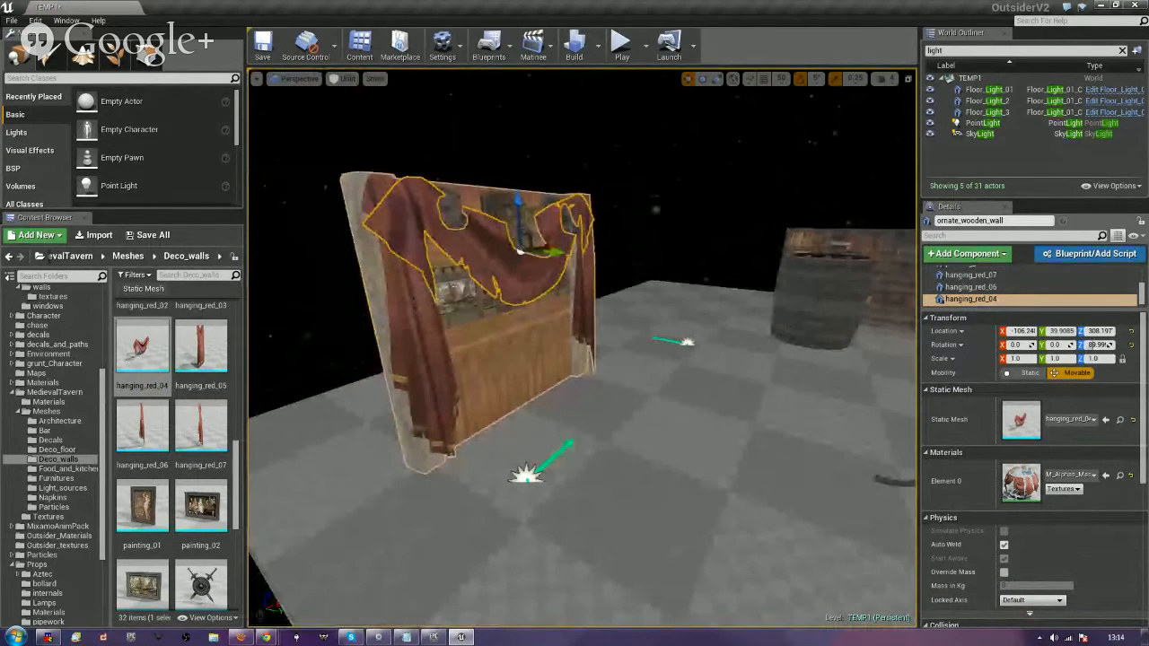
{"action": "key", "text": "f"}
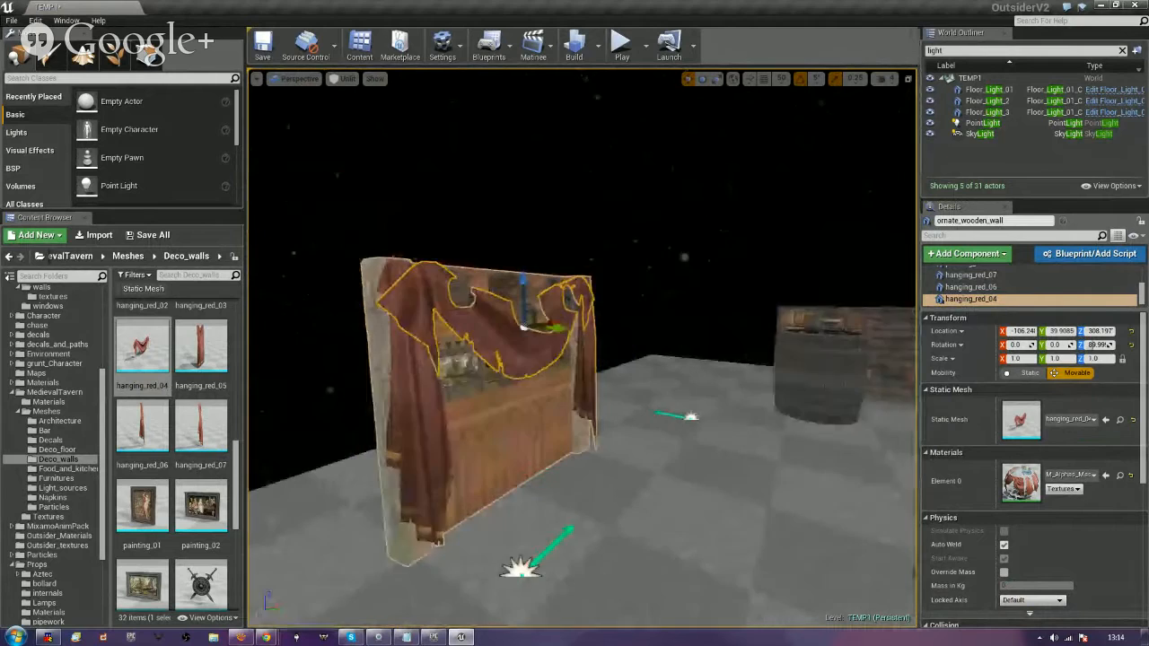
{"action": "key", "text": "Delete"}
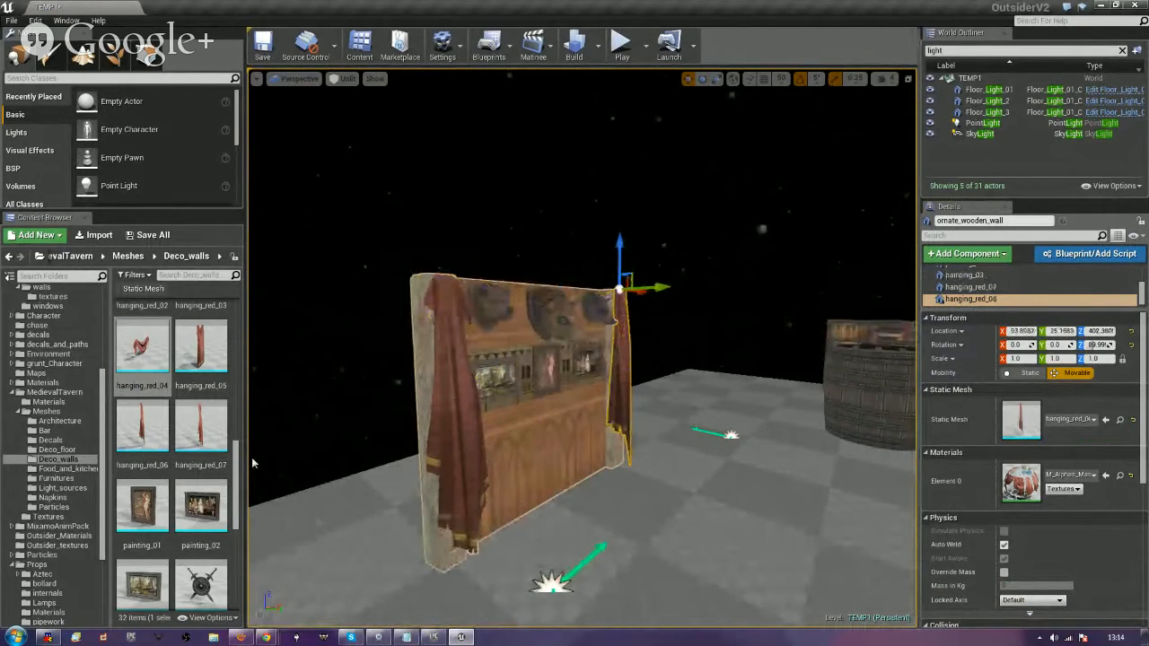
Add shield_01 to the wall actor and place it below the central painting at about X -101, Z 83.
{"action": "left_click_drag", "start_coordinate": [201, 583], "coordinate": [967, 299]}
{"action": "key", "text": "Return"}
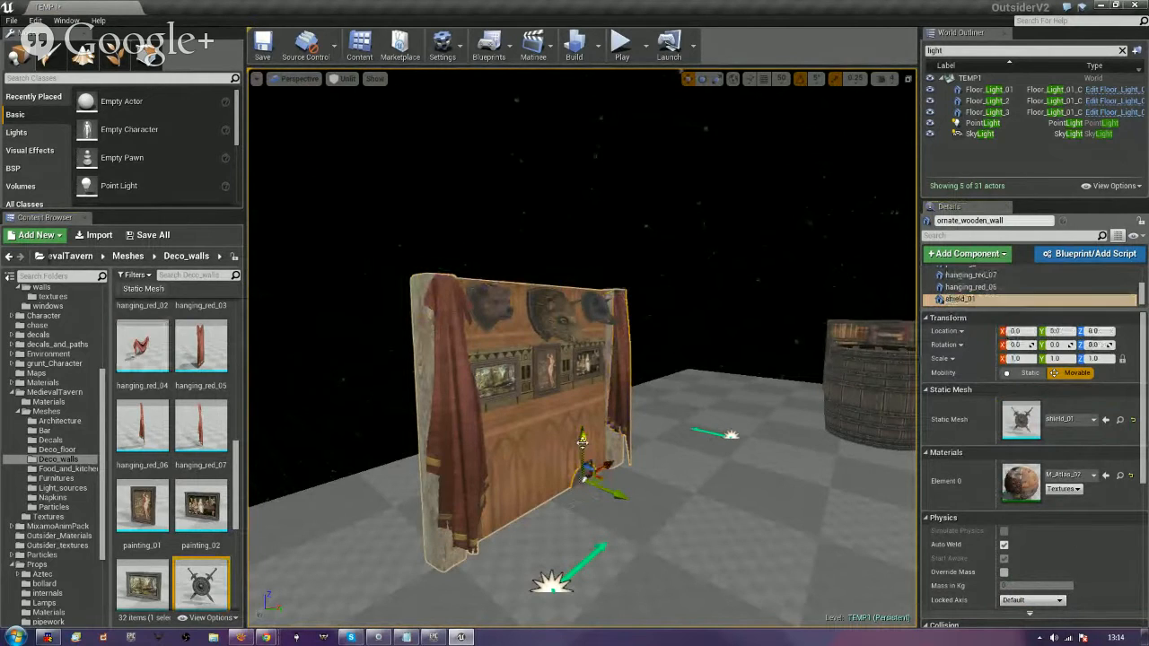
{"action": "left_click_drag", "start_coordinate": [581, 448], "coordinate": [587, 419]}
{"action": "mouse_move", "coordinate": [588, 410]}
{"action": "right_mouse_down"}
{"action": "mouse_move", "coordinate": [502, 368]}
{"action": "mouse_move", "coordinate": [583, 404]}
{"action": "mouse_move", "coordinate": [601, 449]}
{"action": "mouse_move", "coordinate": [601, 421]}
{"action": "right_mouse_up"}
{"action": "left_click_drag", "start_coordinate": [709, 378], "coordinate": [575, 397]}
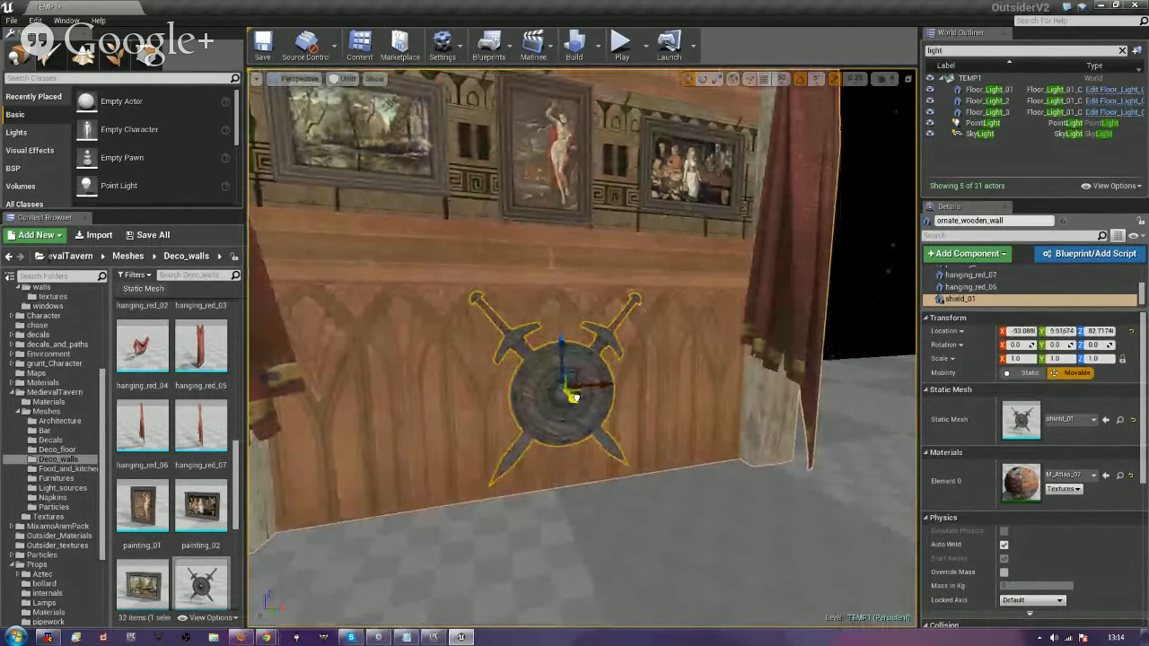
{"action": "right_click_drag", "start_coordinate": [638, 417], "coordinate": [633, 391]}
{"action": "left_click_drag", "start_coordinate": [595, 471], "coordinate": [587, 473]}
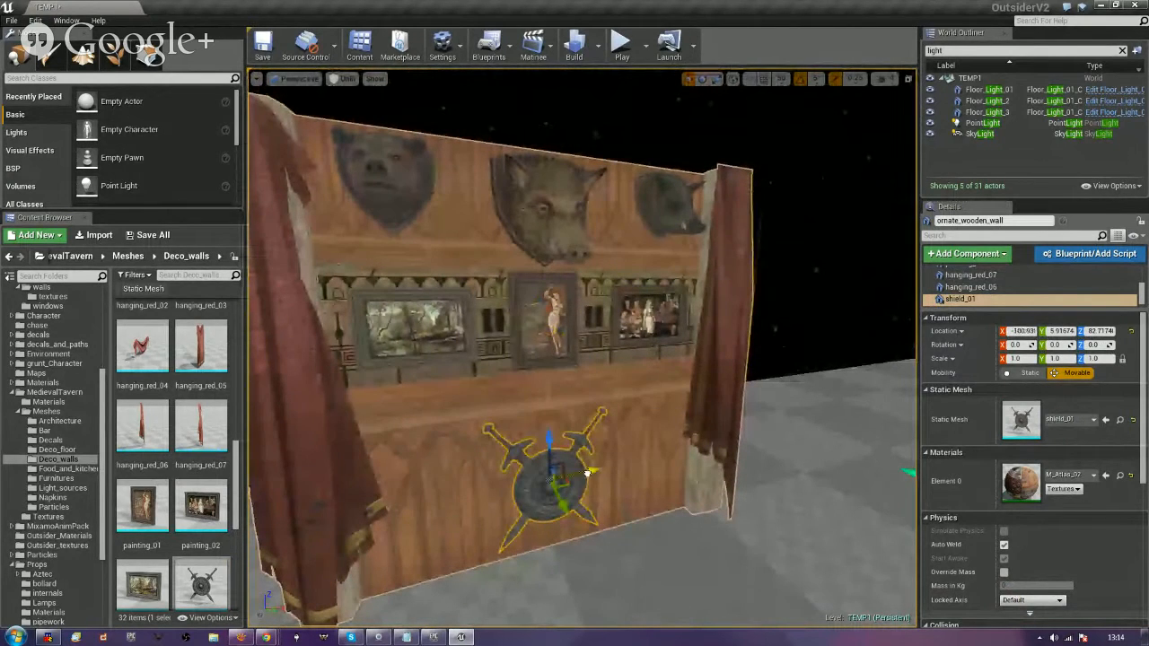
Open the Environment/Meshes/WarSpoils folder to find an alternative shield mesh.
{"action": "scroll", "coordinate": [582, 477], "scroll_direction": "down", "scroll_amount": 5}
{"action": "left_click_drag", "start_coordinate": [236, 504], "coordinate": [253, 551]}
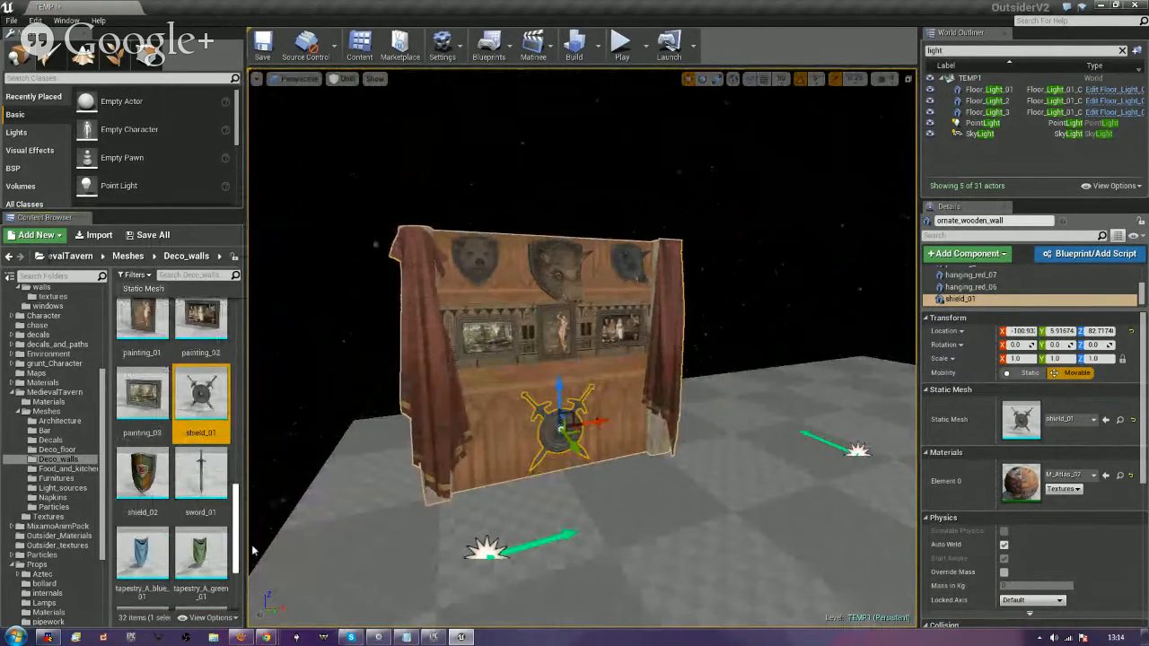
{"action": "left_click_drag", "start_coordinate": [254, 551], "coordinate": [251, 433]}
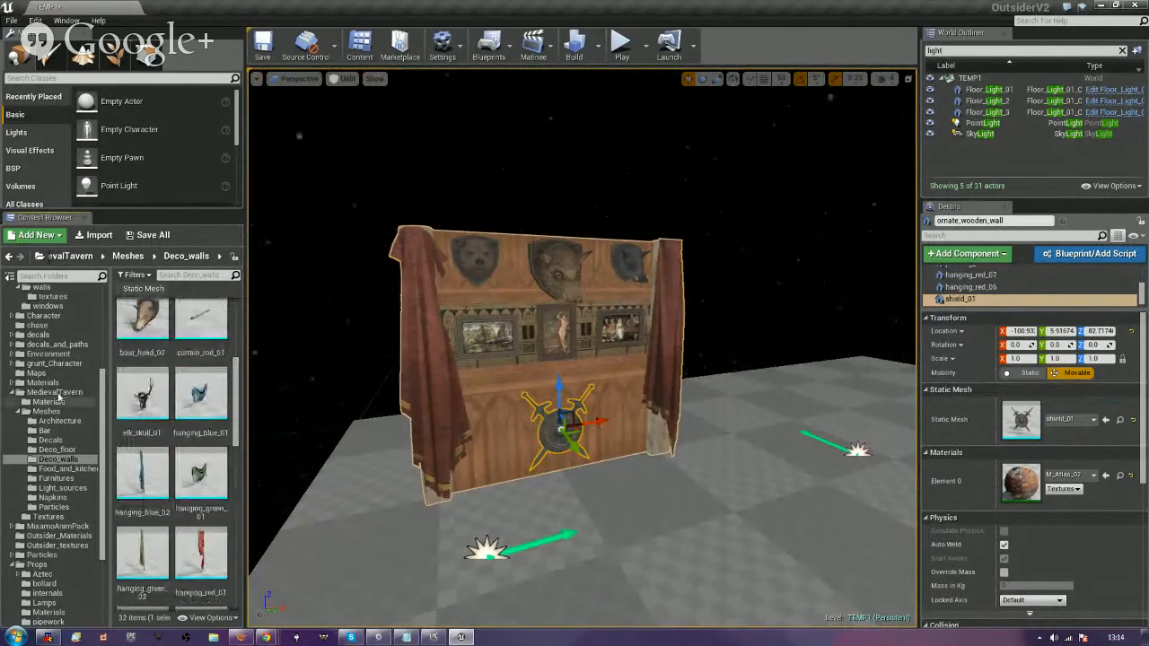
{"action": "double_click", "coordinate": [59, 354]}
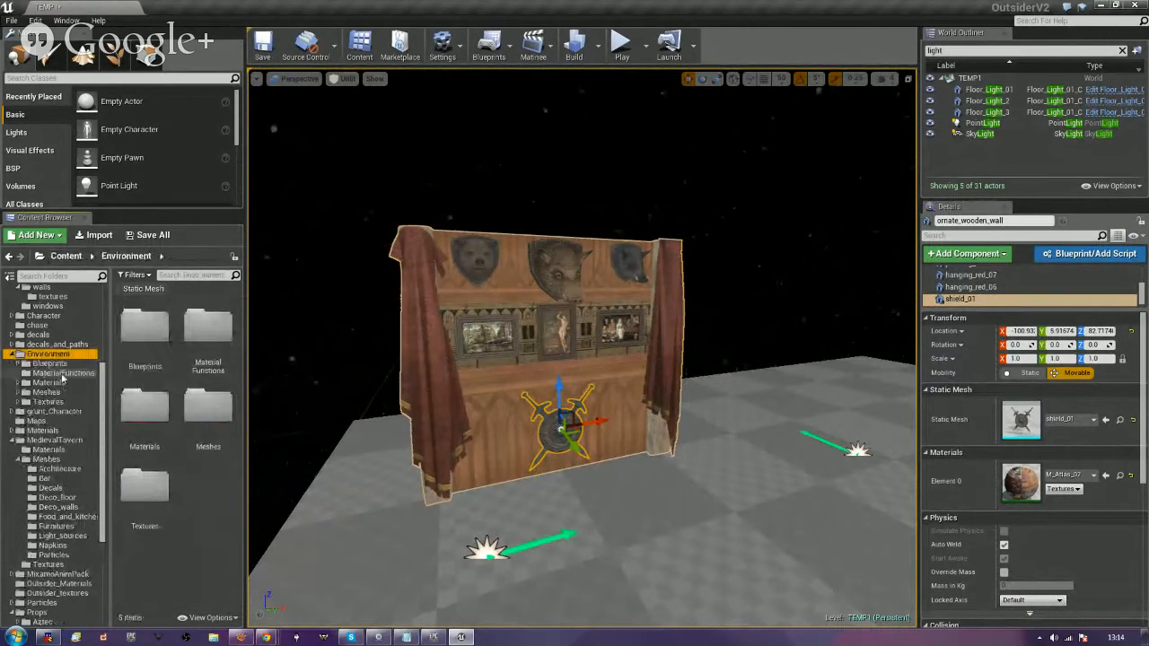
{"action": "left_click", "coordinate": [50, 393]}
{"action": "double_click", "coordinate": [52, 395]}
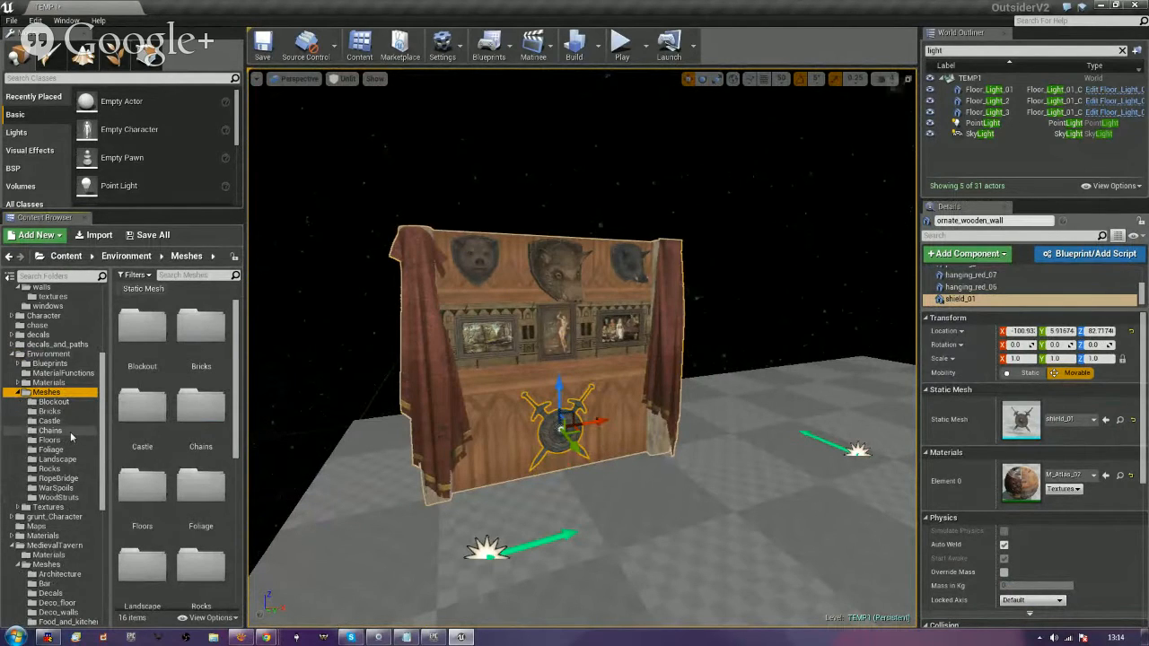
{"action": "left_click", "coordinate": [60, 488]}
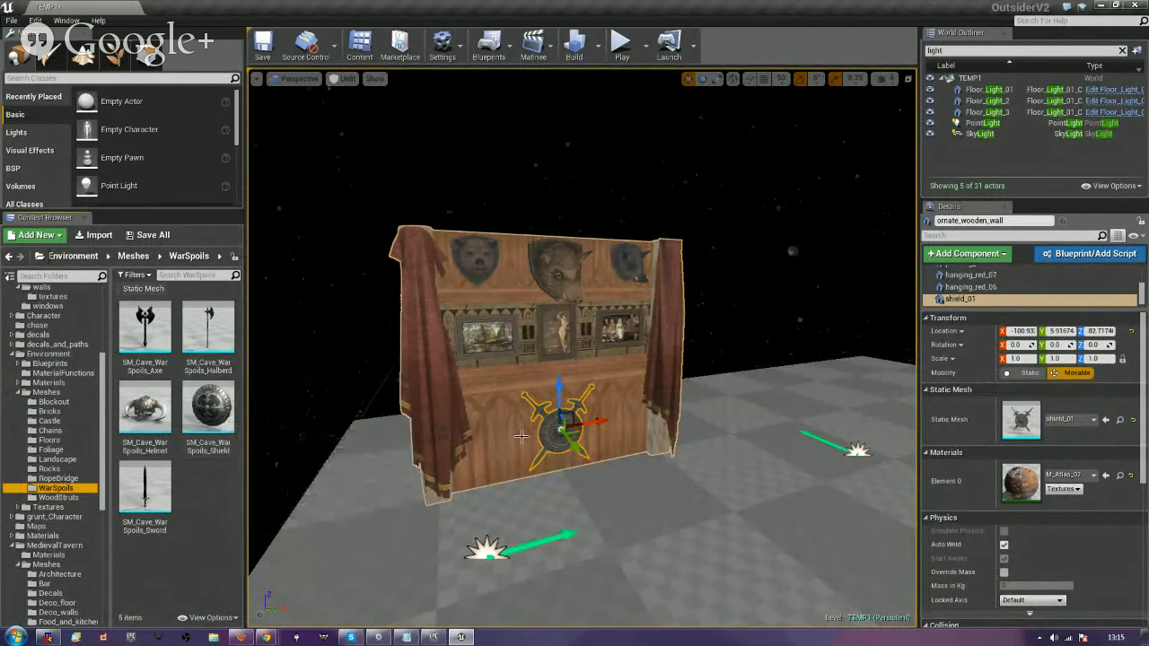
Replace shield_01 with SM_Cave_WarSpoils_Shield at about X -100, Y 14, Z 70, scaled uniformly to 2.
{"action": "key", "text": "Delete"}
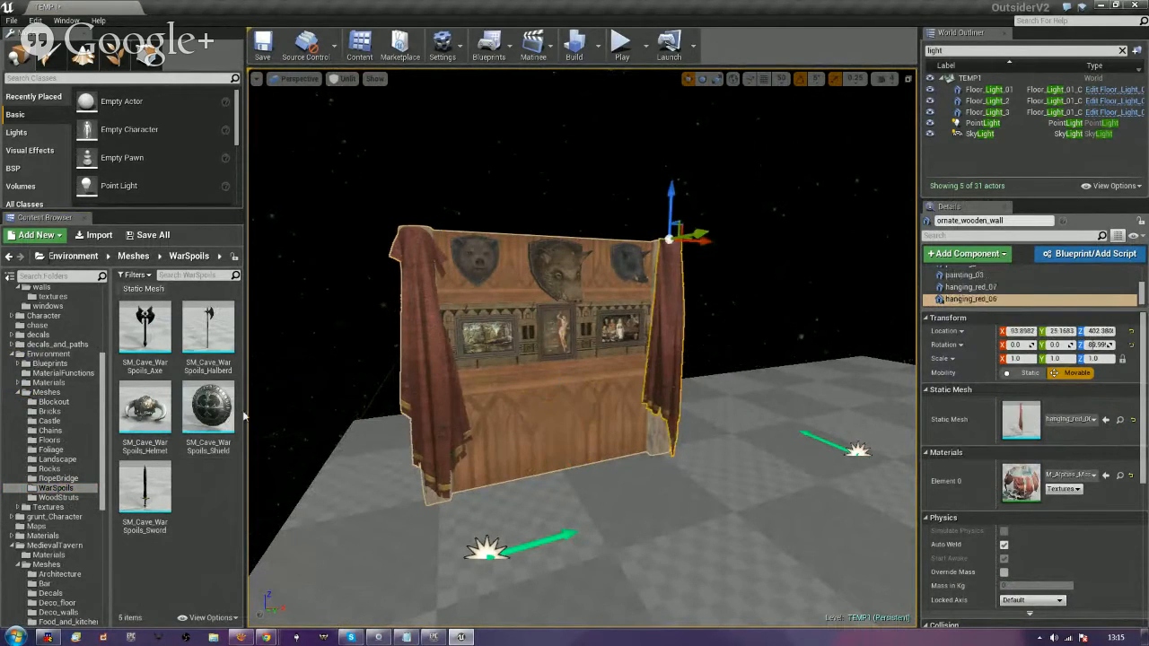
{"action": "left_click_drag", "start_coordinate": [208, 408], "coordinate": [998, 302]}
{"action": "left_click_drag", "start_coordinate": [627, 439], "coordinate": [571, 447]}
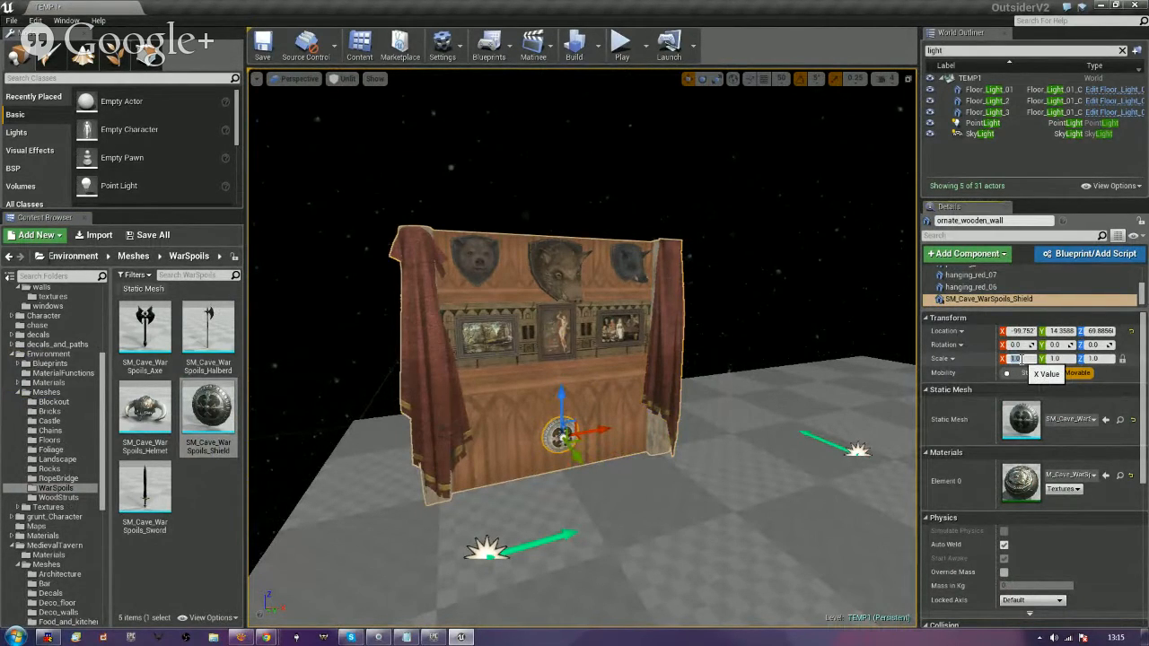
{"action": "type", "text": "2"}
{"action": "key", "text": "Return"}
{"action": "key", "text": "f"}
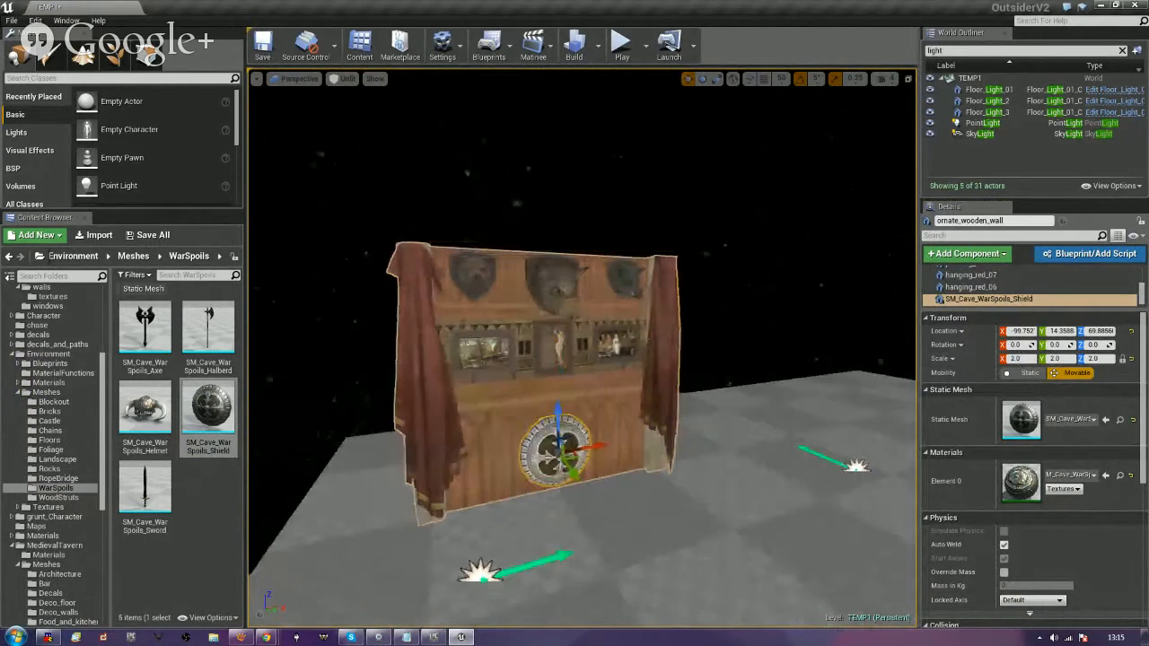
Reposition the round shield beneath the central painting at about X -100, Y 21, Z 78.
{"action": "left_click_drag", "start_coordinate": [532, 434], "coordinate": [544, 469]}
{"action": "right_click_drag", "start_coordinate": [512, 492], "coordinate": [467, 489]}
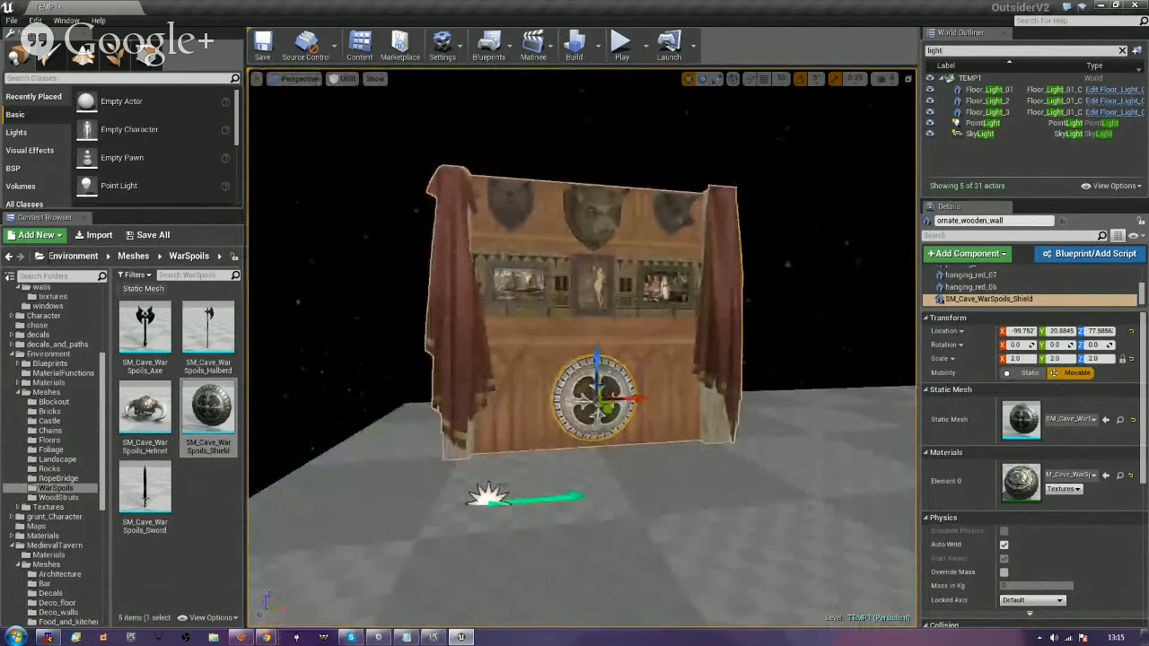
Add SM_Cave_WarSpoils_Sword to the wall actor, raise it to about Z 72 and scale it uniformly to 2.
{"action": "left_click_drag", "start_coordinate": [144, 489], "coordinate": [646, 464]}
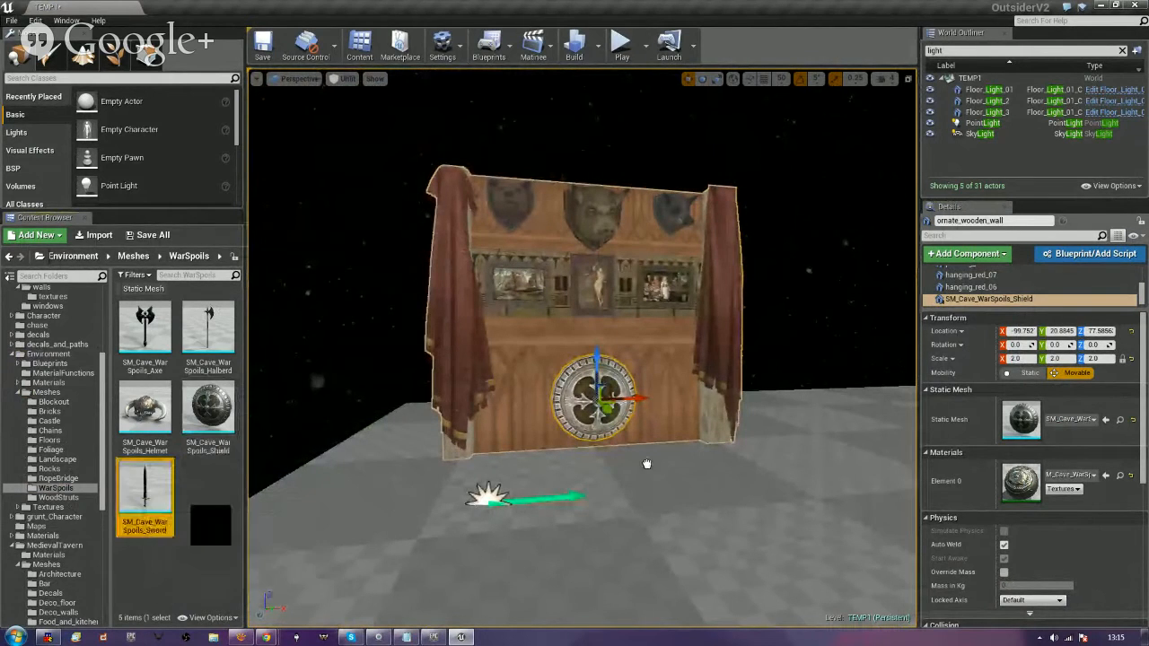
{"action": "left_click_drag", "start_coordinate": [1028, 409], "coordinate": [1022, 299]}
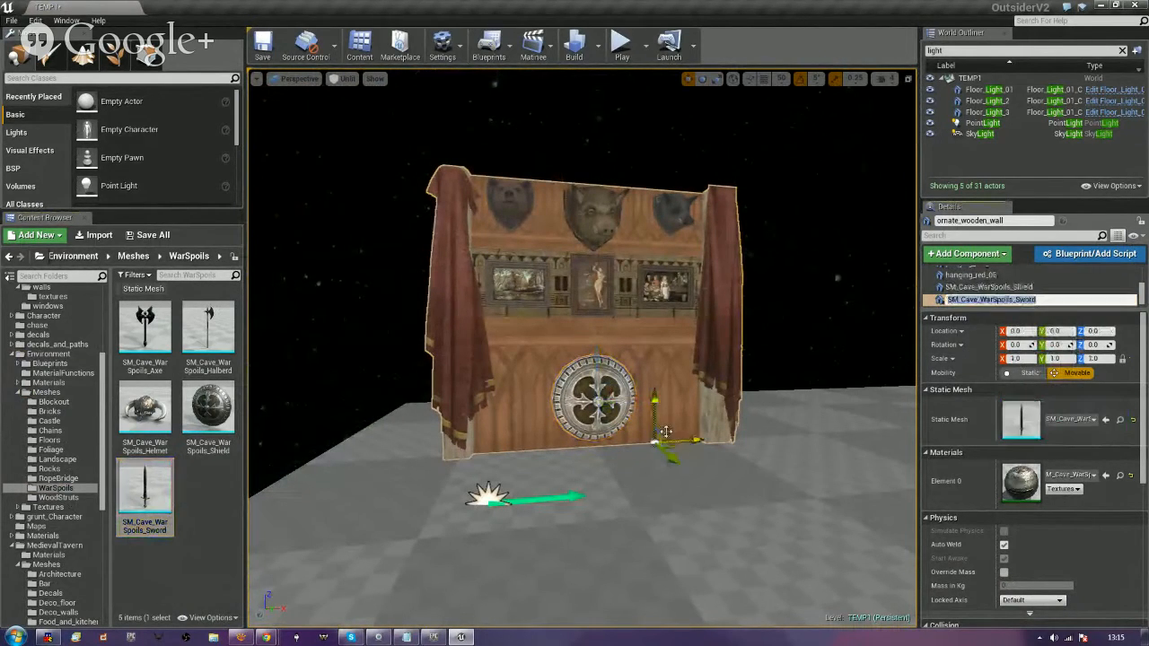
{"action": "key", "text": "Return"}
{"action": "left_click_drag", "start_coordinate": [652, 412], "coordinate": [653, 370]}
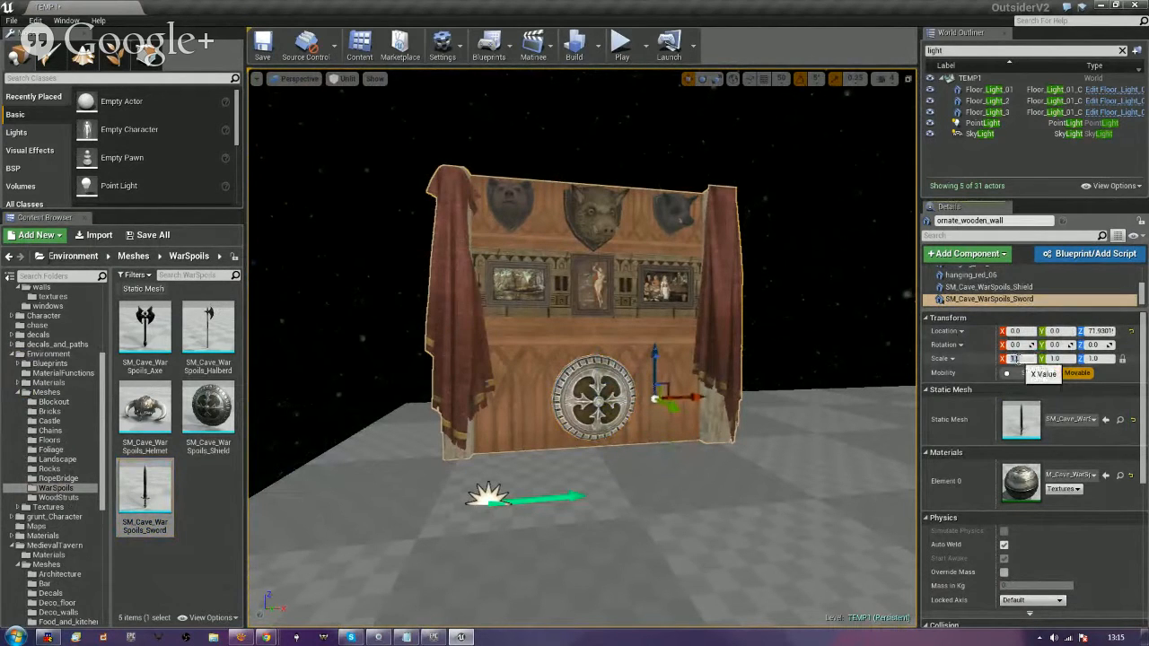
{"action": "key", "text": "Return"}
Bring the sword forward onto the front face of the wooden panel, at about Y 8.4.
{"action": "key", "text": "w"}
{"action": "right_click_drag", "start_coordinate": [792, 418], "coordinate": [853, 476]}
{"action": "left_click_drag", "start_coordinate": [467, 299], "coordinate": [490, 305]}
{"action": "right_click_drag", "start_coordinate": [489, 305], "coordinate": [393, 301]}
{"action": "key", "text": "e"}
{"action": "mouse_move", "coordinate": [456, 436]}
{"action": "right_mouse_down"}
{"action": "mouse_move", "coordinate": [456, 404]}
{"action": "mouse_move", "coordinate": [413, 449]}
{"action": "mouse_move", "coordinate": [457, 435]}
{"action": "right_mouse_up"}
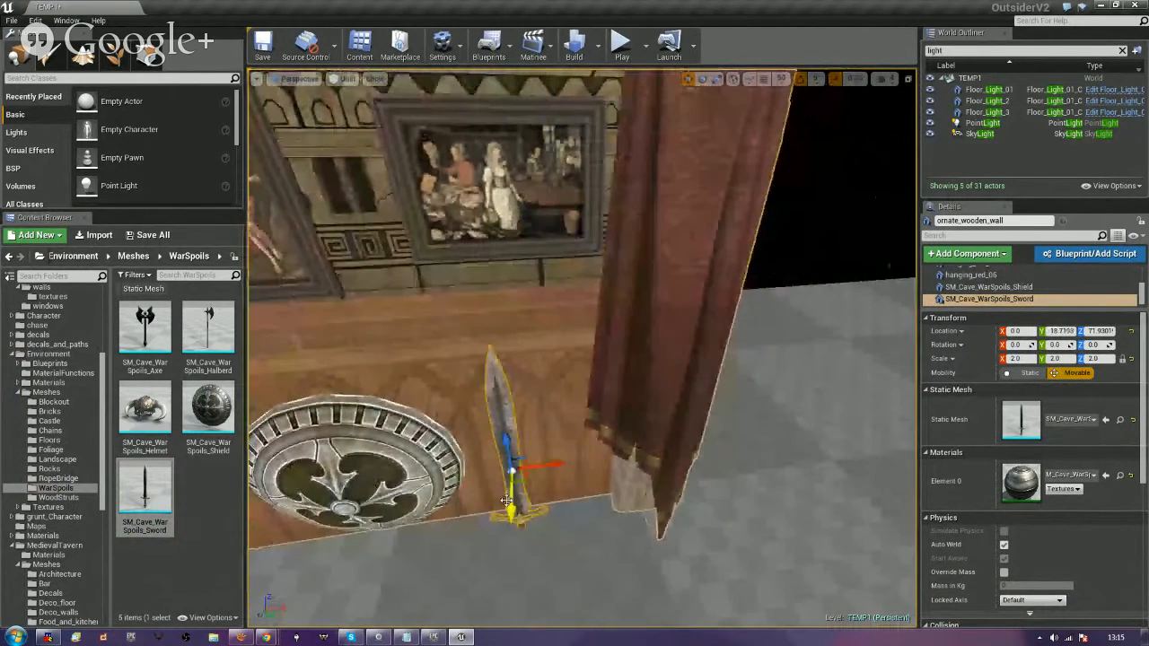
{"action": "left_click_drag", "start_coordinate": [511, 498], "coordinate": [517, 488]}
{"action": "key", "text": "e"}
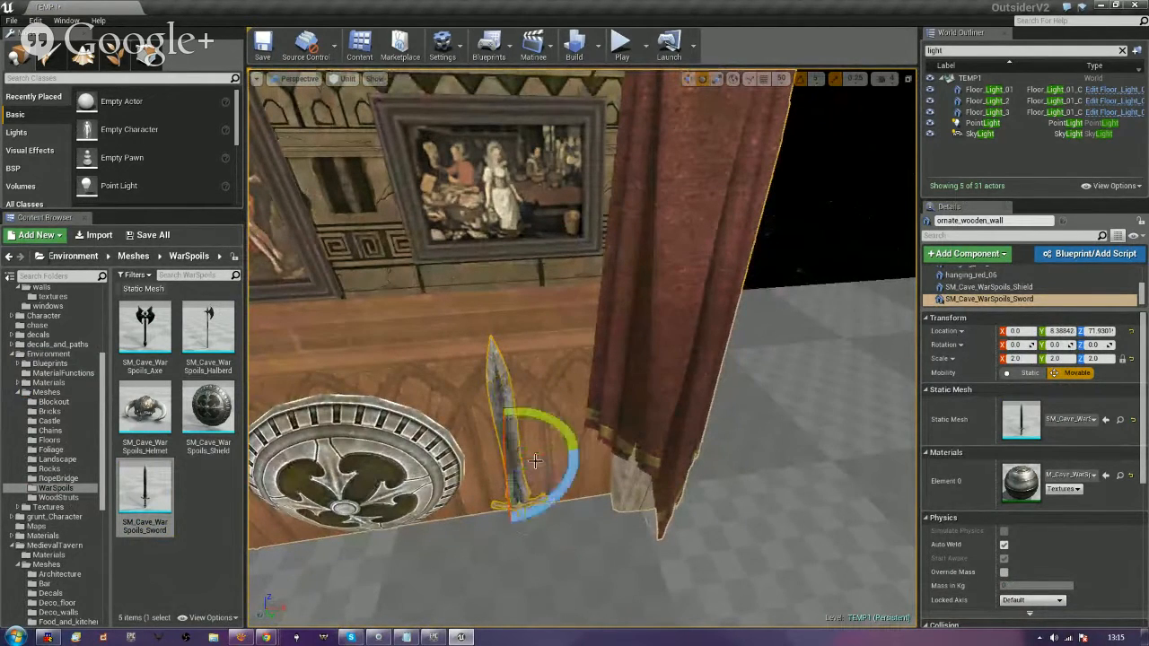
Tilt the sword about 40 degrees around Y and place it diagonally beside the shield at about Z 82.
{"action": "key", "text": "w"}
{"action": "left_click_drag", "start_coordinate": [524, 447], "coordinate": [534, 386]}
{"action": "key", "text": "e"}
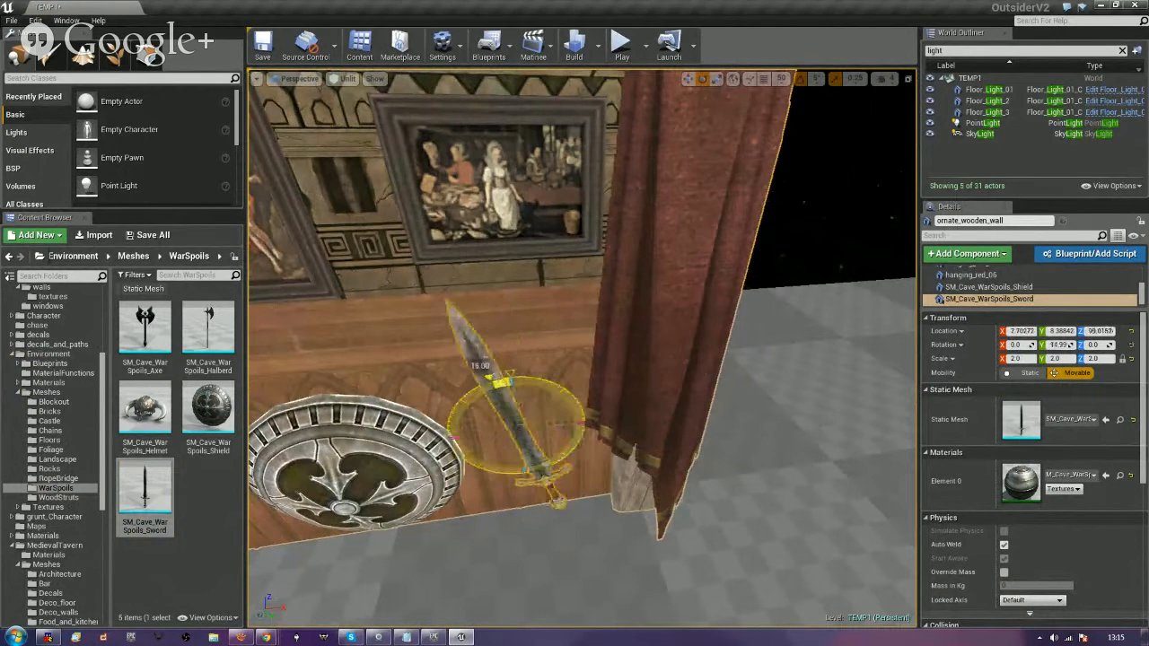
{"action": "left_click_drag", "start_coordinate": [465, 388], "coordinate": [459, 394]}
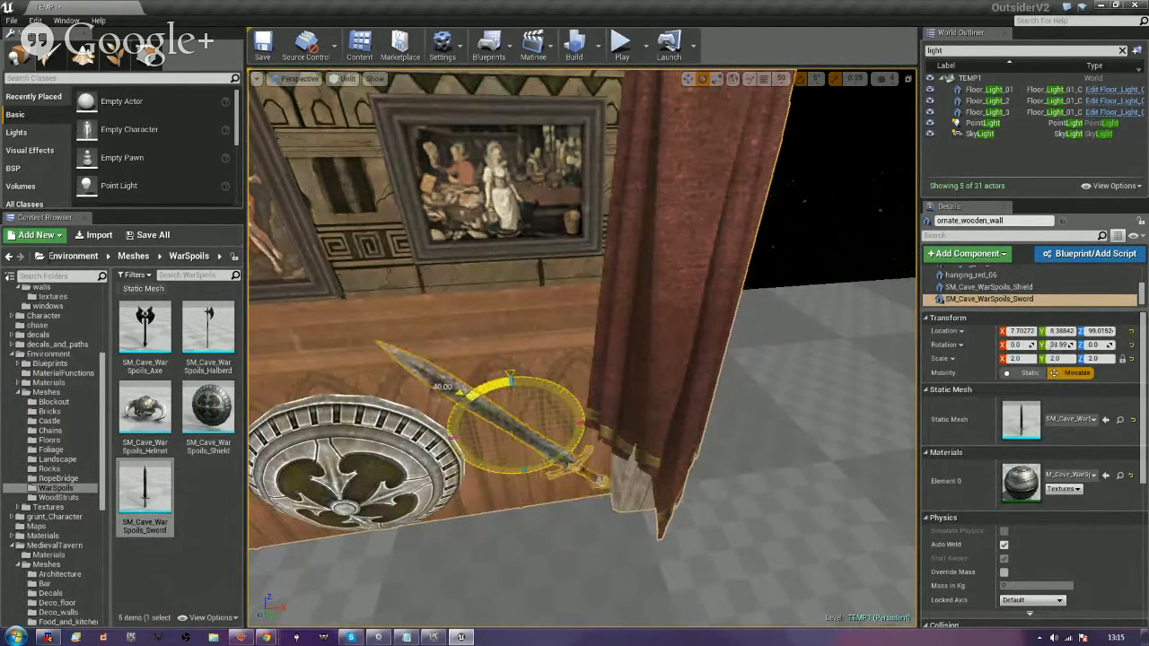
{"action": "right_click_drag", "start_coordinate": [586, 451], "coordinate": [568, 475]}
{"action": "key", "text": "w"}
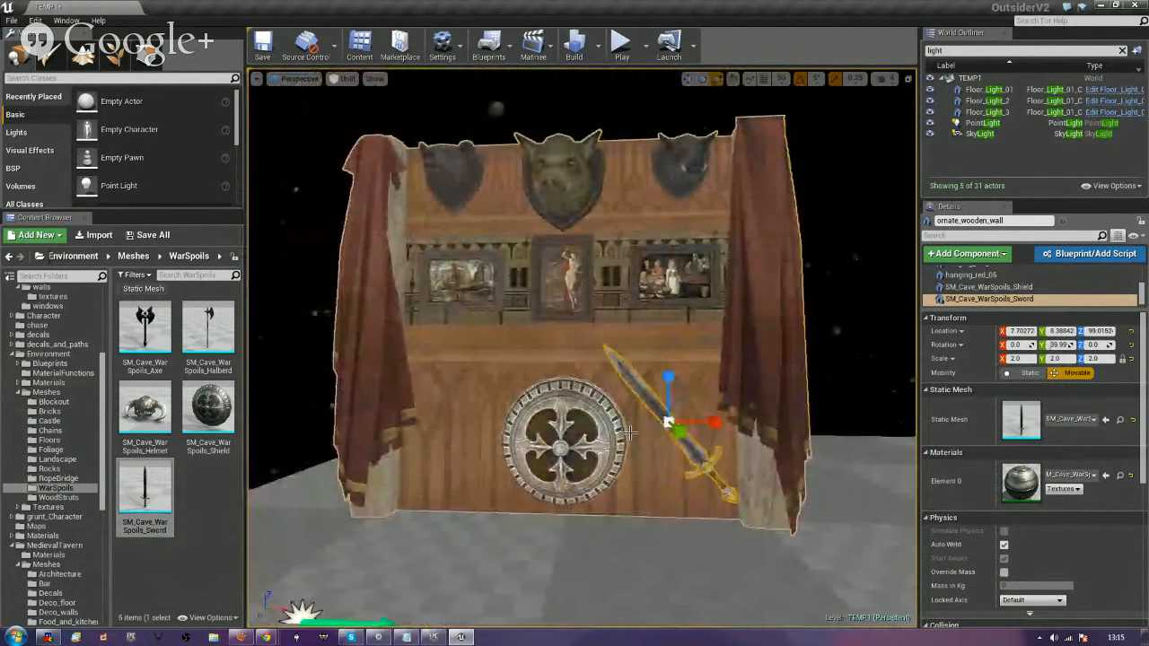
{"action": "left_click_drag", "start_coordinate": [686, 406], "coordinate": [667, 422]}
{"action": "right_click_drag", "start_coordinate": [667, 422], "coordinate": [761, 447]}
Duplicate the sword to the opposite side of the shield at about X -193 and mirror its tilt to -40 degrees around Y.
{"action": "left_click_drag", "start_coordinate": [760, 443], "coordinate": [528, 443], "text": "alt"}
{"action": "key", "text": "e"}
{"action": "left_click_drag", "start_coordinate": [535, 397], "coordinate": [579, 438]}
{"action": "key", "text": "e"}
{"action": "key", "text": "w"}
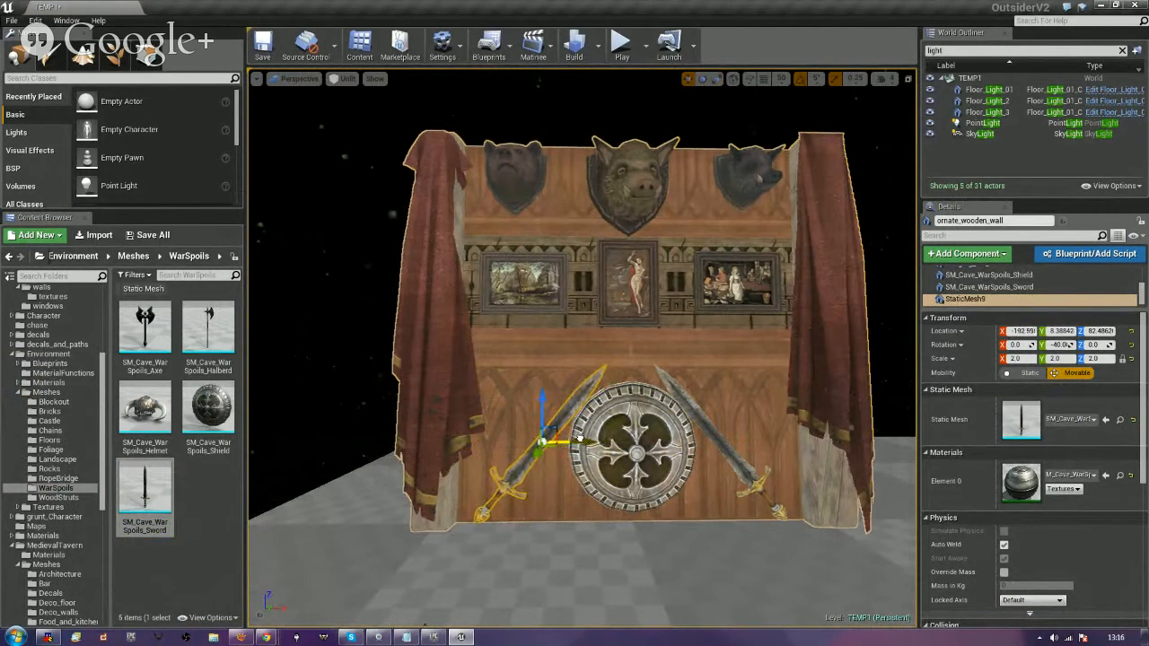
Delete the two outer animal heads, bear_head_01 and boar_head_01, from the ornate_wooden_wall actor.
{"action": "left_click", "coordinate": [628, 575]}
{"action": "right_click_drag", "start_coordinate": [628, 574], "coordinate": [659, 542]}
{"action": "right_click_drag", "start_coordinate": [558, 587], "coordinate": [558, 587]}
{"action": "key", "text": "w"}
{"action": "key", "text": "s"}
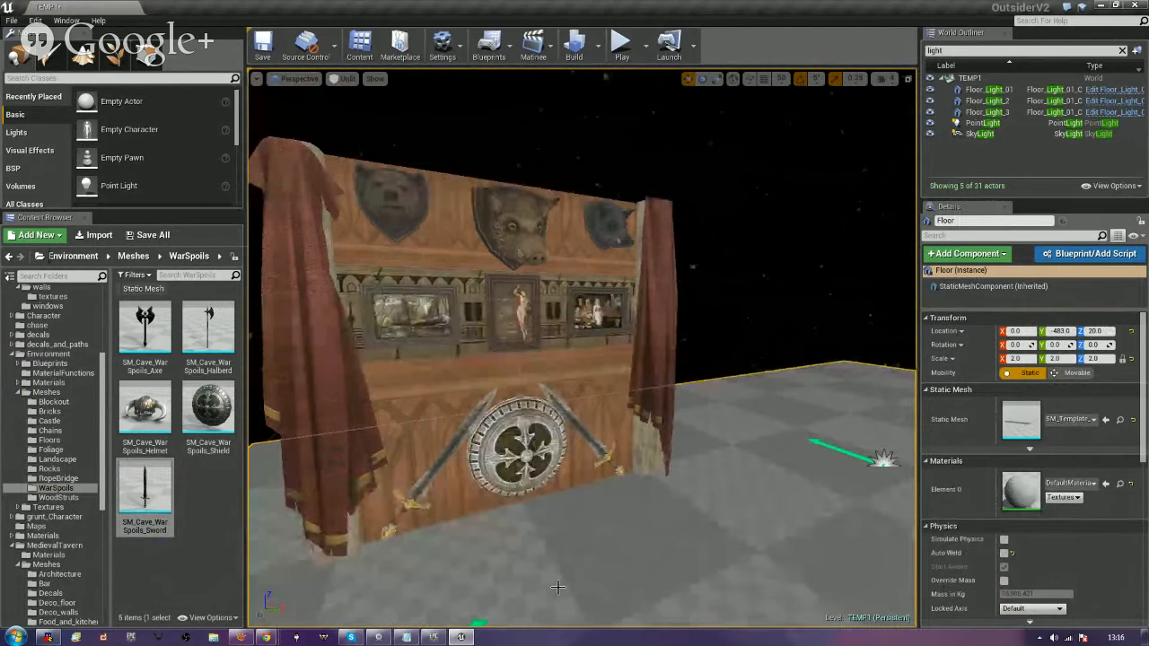
{"action": "left_click", "coordinate": [602, 212]}
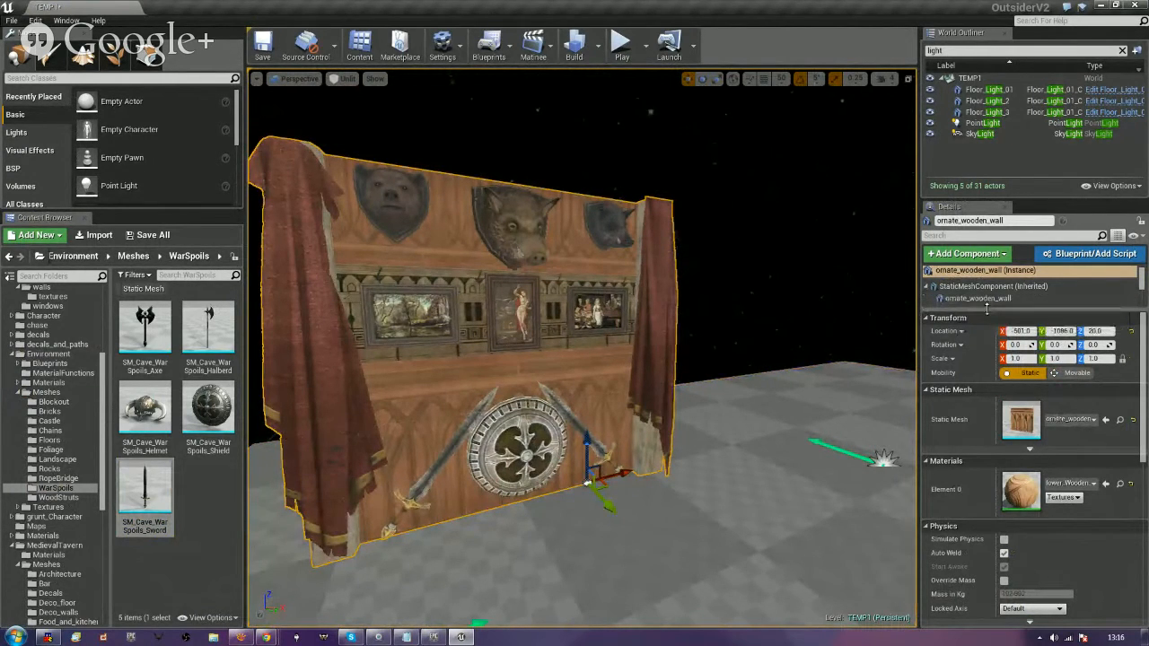
{"action": "left_click_drag", "start_coordinate": [987, 308], "coordinate": [987, 356]}
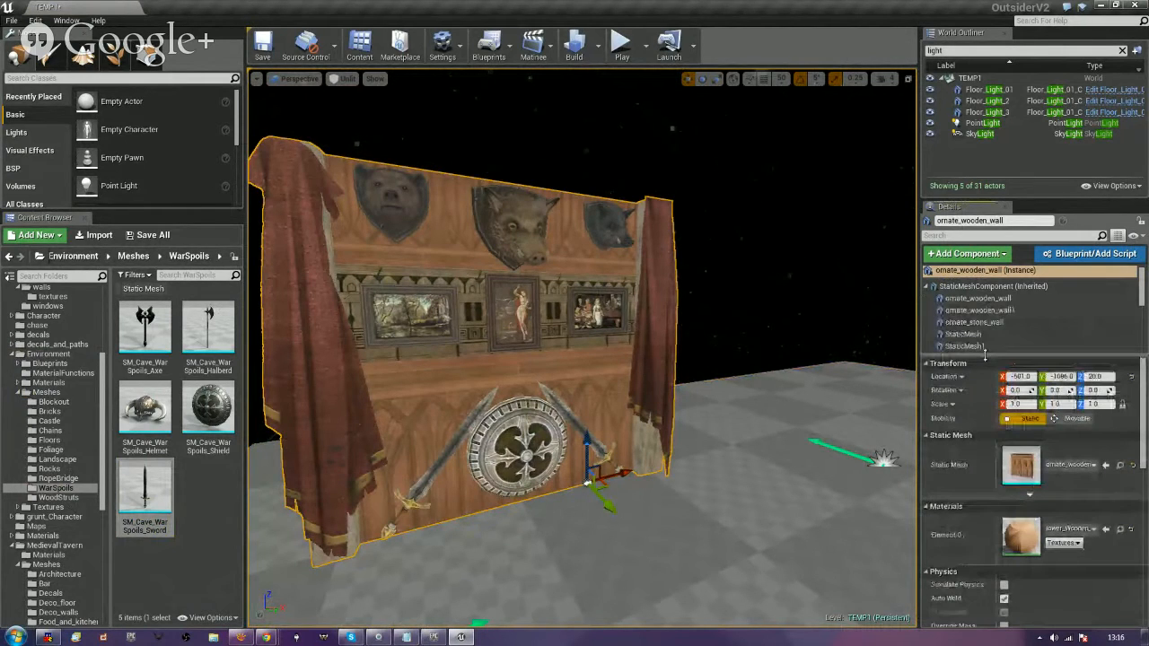
{"action": "scroll", "coordinate": [996, 332], "scroll_direction": "down", "scroll_amount": 2}
{"action": "scroll", "coordinate": [996, 330], "scroll_direction": "down", "scroll_amount": 5}
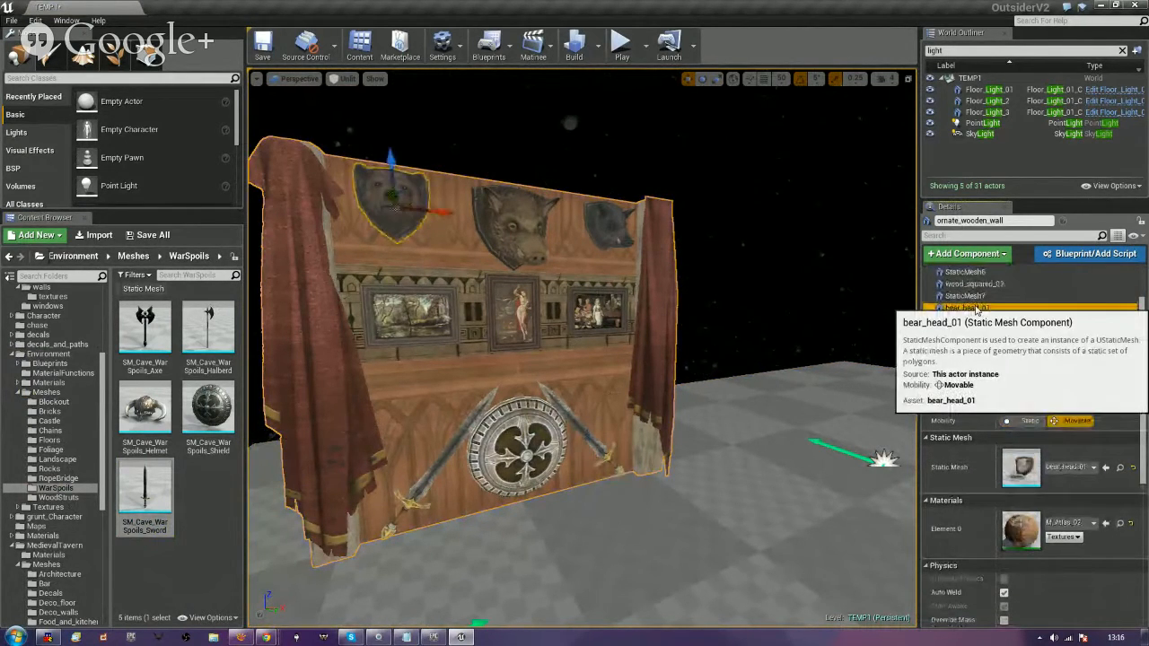
{"action": "key", "text": "Delete"}
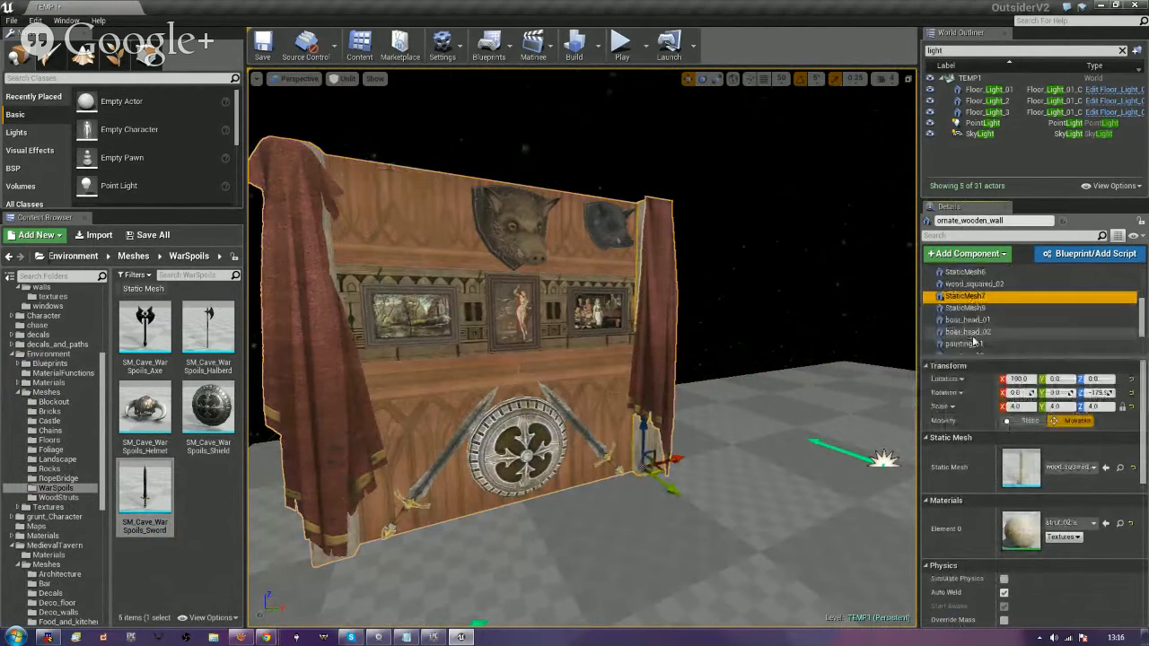
{"action": "left_click", "coordinate": [973, 321]}
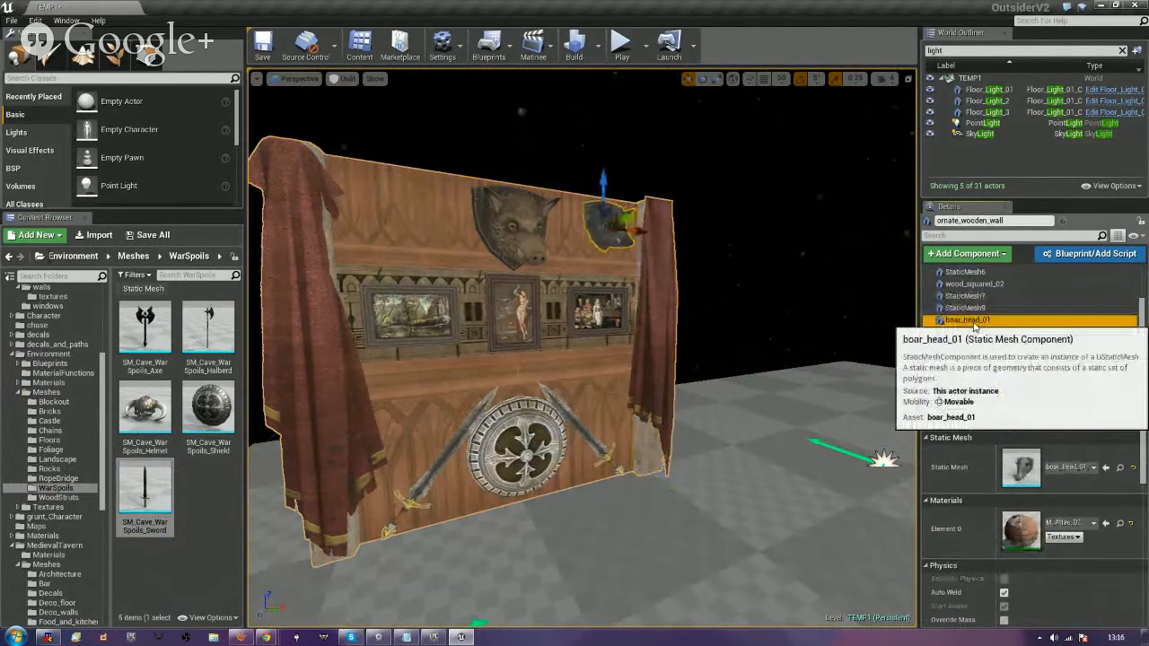
{"action": "key", "text": "Delete"}
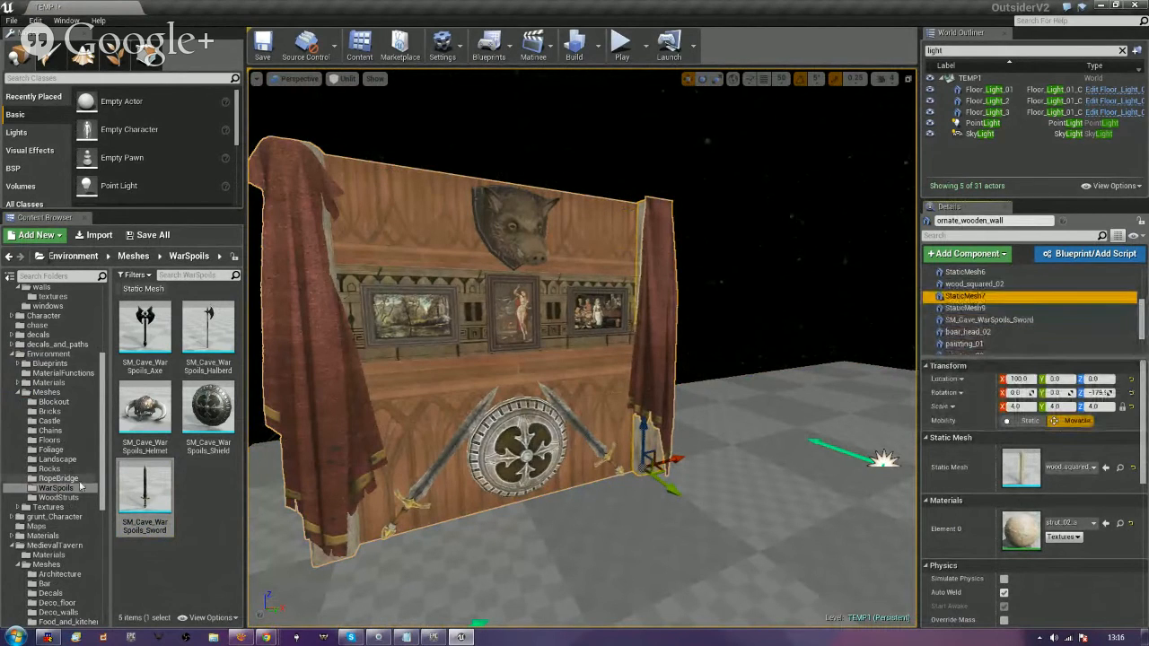
Add candlestick_wall_01 from the MedievalTavern Light_sources folder to the wall actor and raise it to about Z 120.
{"action": "left_click_drag", "start_coordinate": [104, 455], "coordinate": [107, 509]}
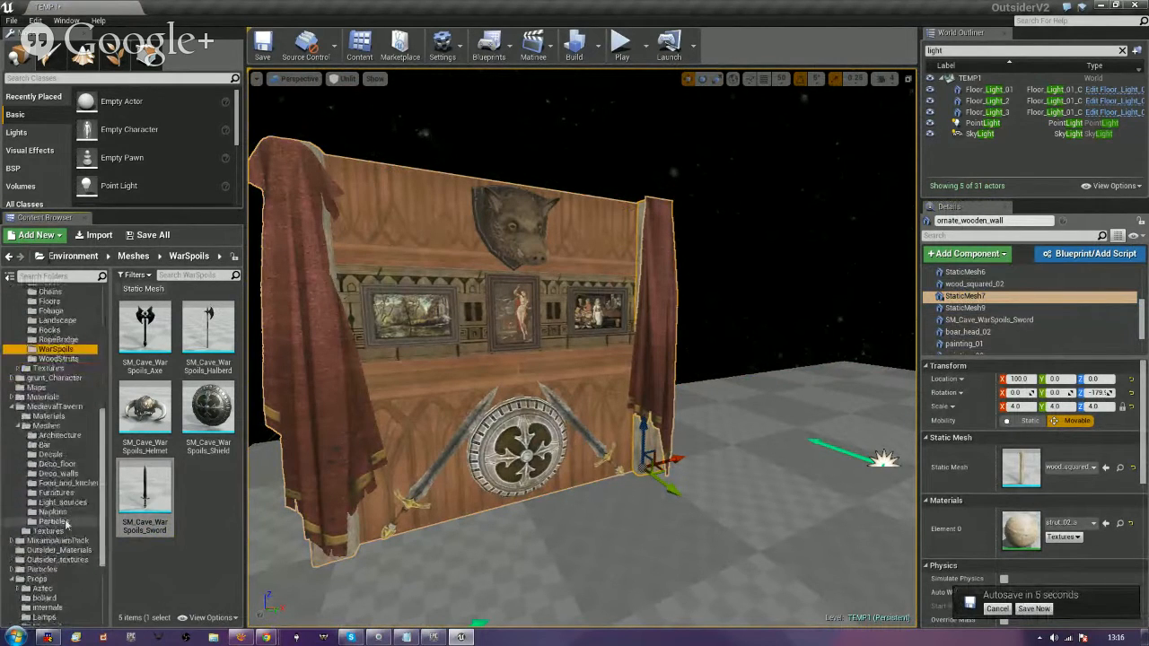
{"action": "left_click", "coordinate": [56, 493]}
{"action": "left_click", "coordinate": [62, 502]}
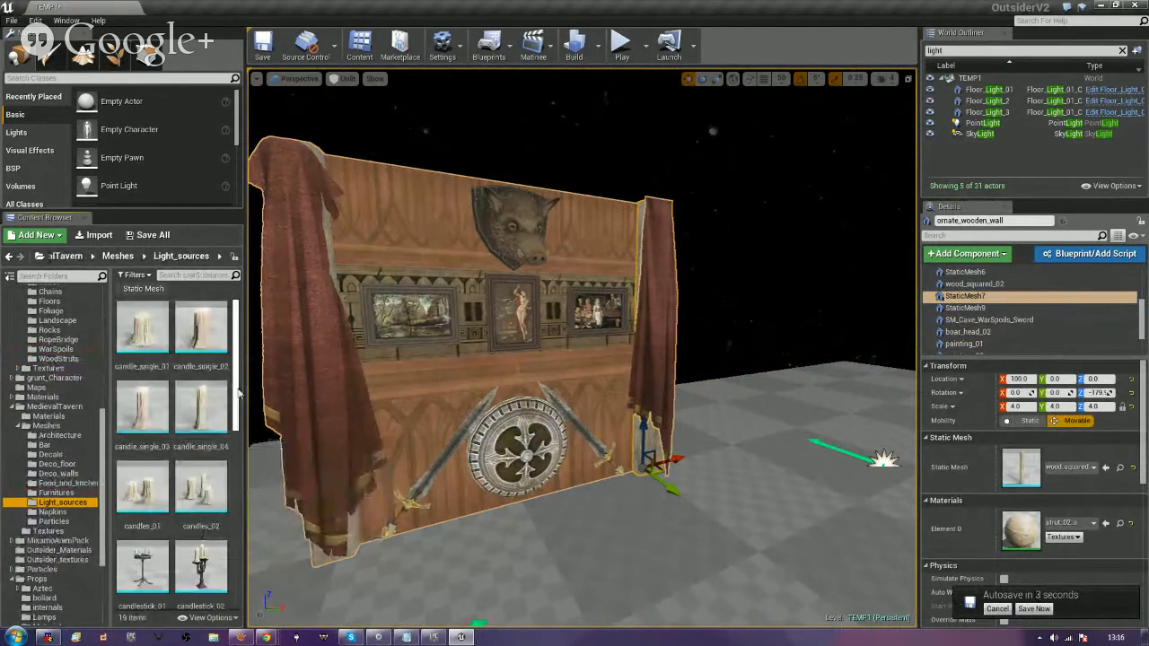
{"action": "left_click_drag", "start_coordinate": [237, 392], "coordinate": [233, 462]}
{"action": "scroll", "coordinate": [180, 485], "scroll_direction": "down", "scroll_amount": 1}
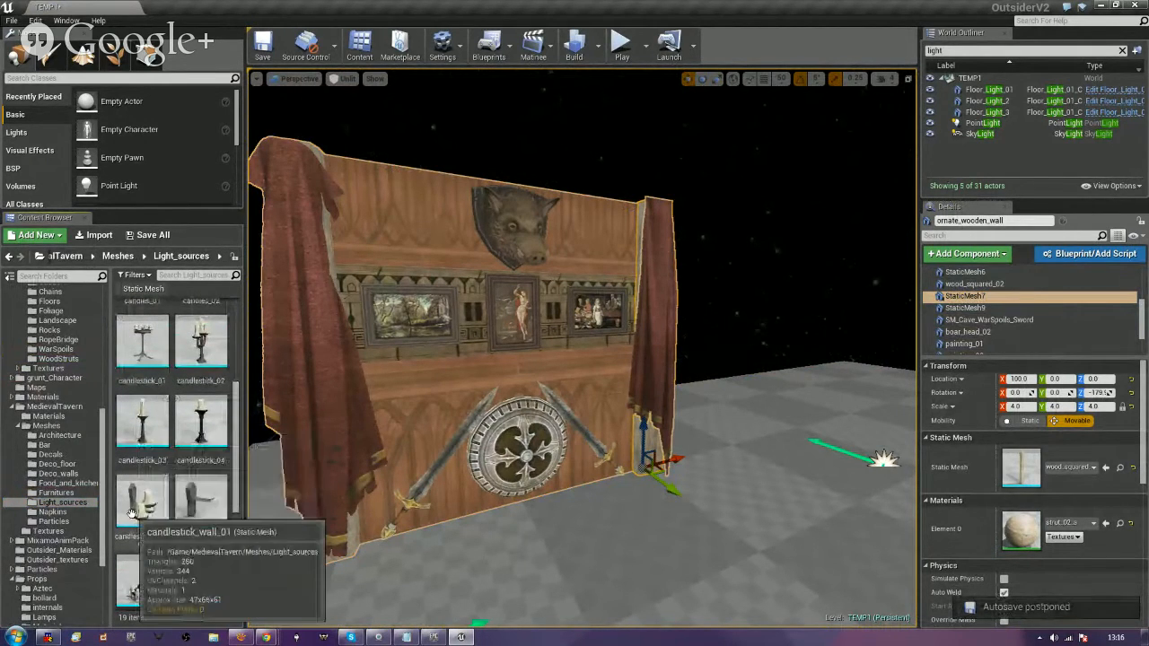
{"action": "left_click_drag", "start_coordinate": [132, 511], "coordinate": [988, 339]}
{"action": "left_click_drag", "start_coordinate": [587, 444], "coordinate": [602, 368]}
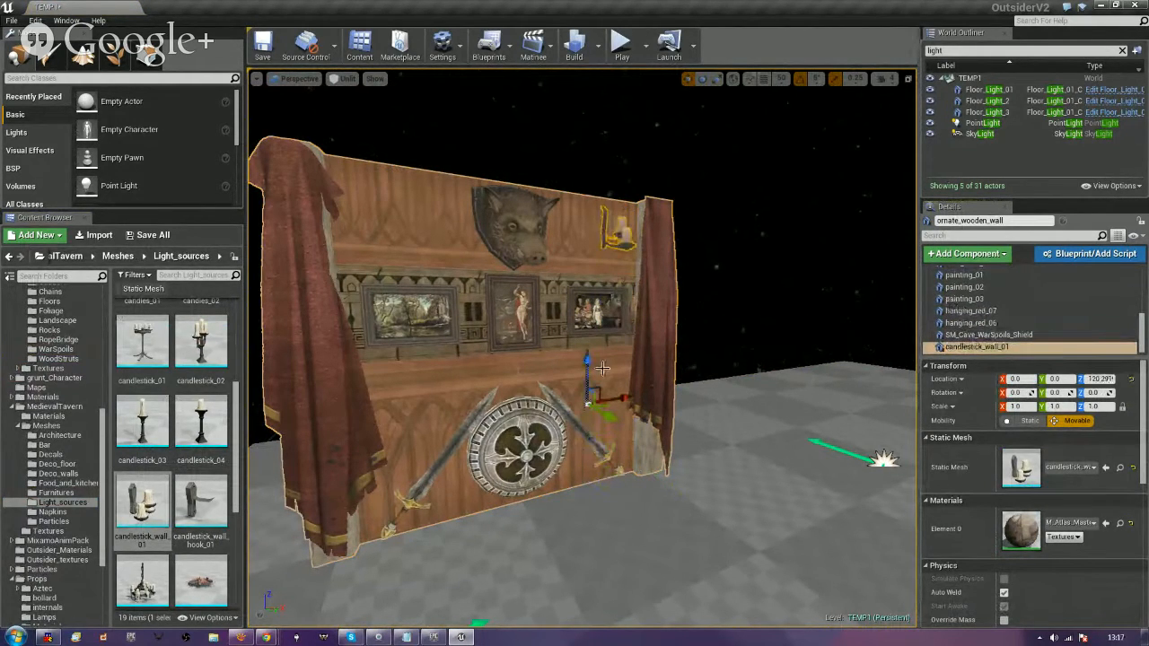
Rotate the wall candlestick 90 degrees around Z and set it against the panel at about Y -17, Z 113.
{"action": "key", "text": "e"}
{"action": "left_click_drag", "start_coordinate": [585, 428], "coordinate": [548, 402]}
{"action": "mouse_move", "coordinate": [636, 343]}
{"action": "right_mouse_down"}
{"action": "mouse_move", "coordinate": [575, 376]}
{"action": "mouse_move", "coordinate": [619, 363]}
{"action": "mouse_move", "coordinate": [610, 314]}
{"action": "mouse_move", "coordinate": [664, 386]}
{"action": "mouse_move", "coordinate": [628, 395]}
{"action": "mouse_move", "coordinate": [619, 314]}
{"action": "mouse_move", "coordinate": [628, 332]}
{"action": "mouse_move", "coordinate": [763, 385]}
{"action": "right_mouse_up"}
{"action": "mouse_move", "coordinate": [666, 338]}
{"action": "right_mouse_down"}
{"action": "mouse_move", "coordinate": [691, 359]}
{"action": "mouse_move", "coordinate": [682, 385]}
{"action": "mouse_move", "coordinate": [666, 337]}
{"action": "right_mouse_up"}
{"action": "key", "text": "w"}
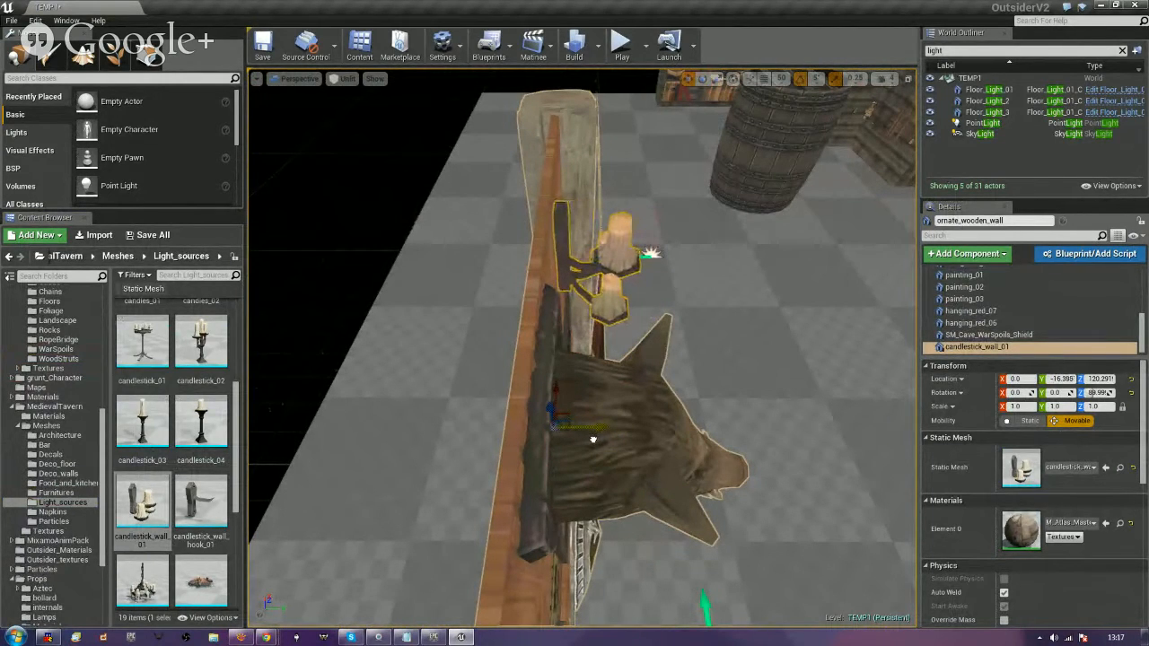
{"action": "right_click_drag", "start_coordinate": [701, 437], "coordinate": [610, 368]}
{"action": "right_click_drag", "start_coordinate": [594, 489], "coordinate": [594, 479]}
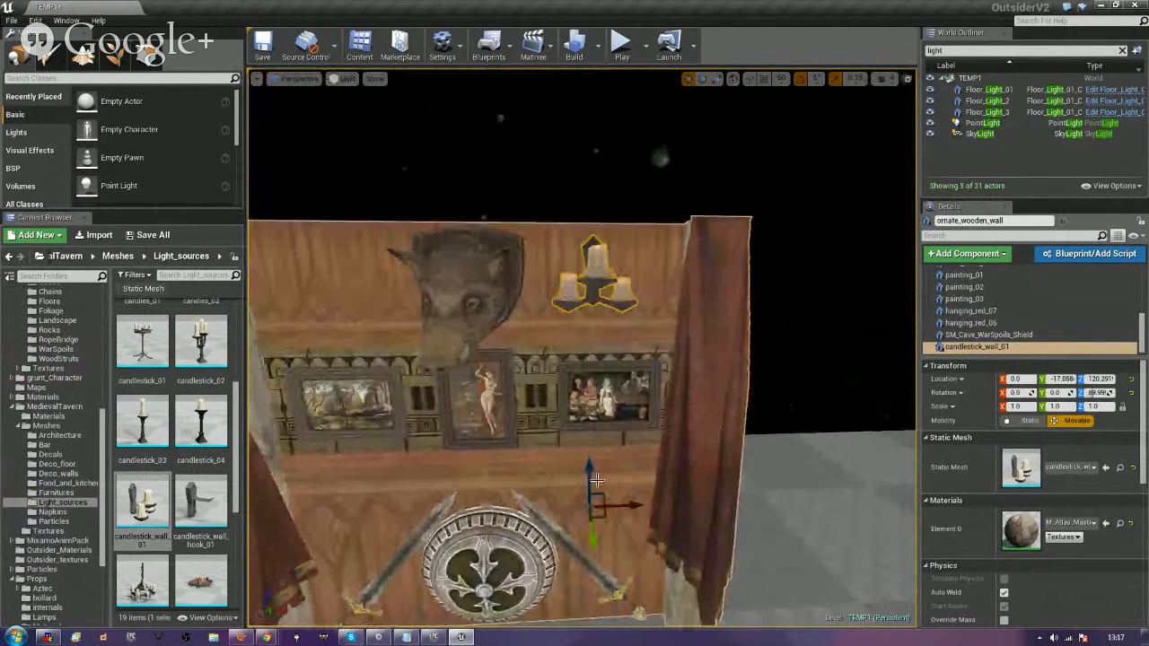
{"action": "left_click_drag", "start_coordinate": [593, 479], "coordinate": [593, 489]}
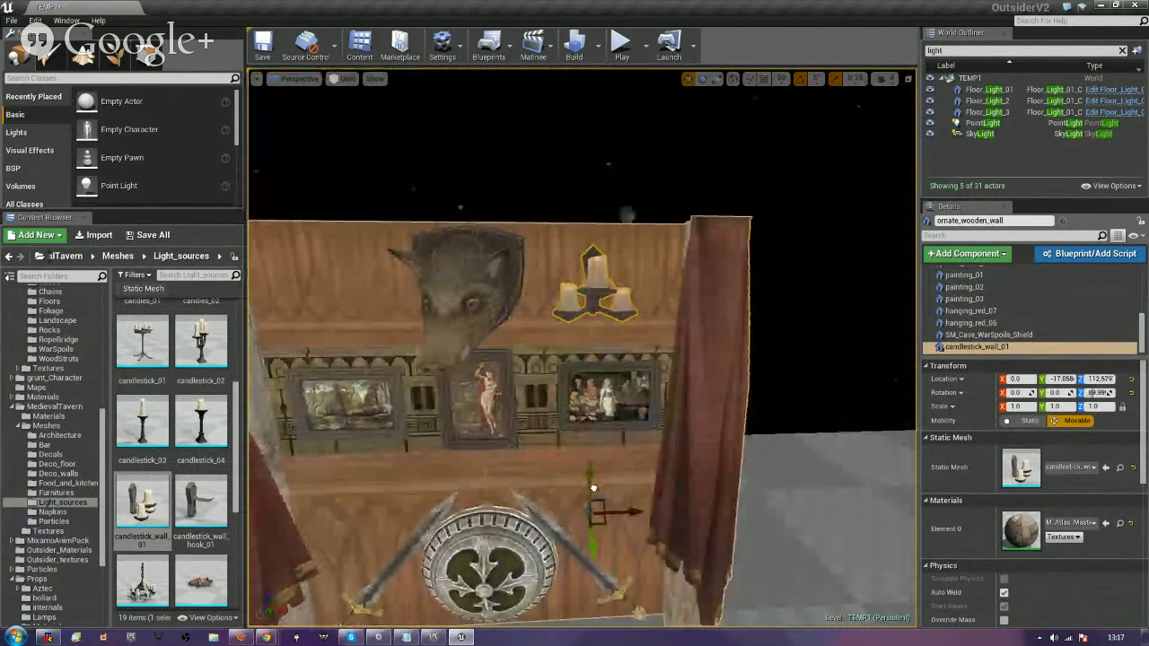
Add Part_CandleFlamme from the Particles folder to the wall actor and move it near the candlestick's middle candle.
{"action": "right_click_drag", "start_coordinate": [570, 392], "coordinate": [695, 442]}
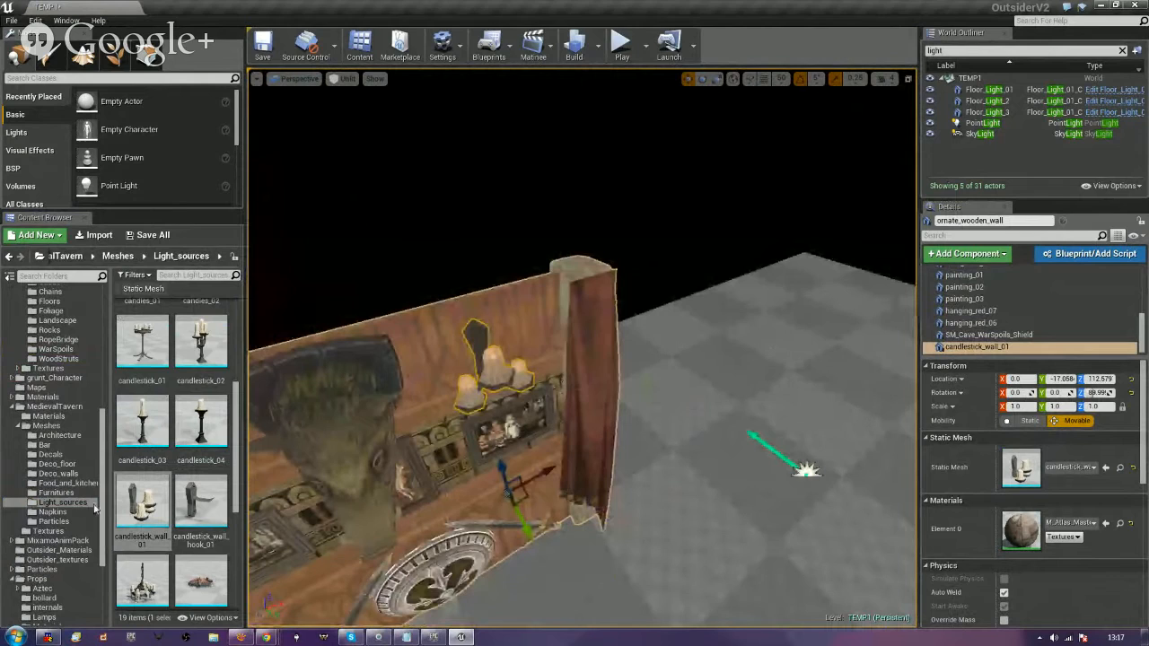
{"action": "left_click", "coordinate": [53, 521]}
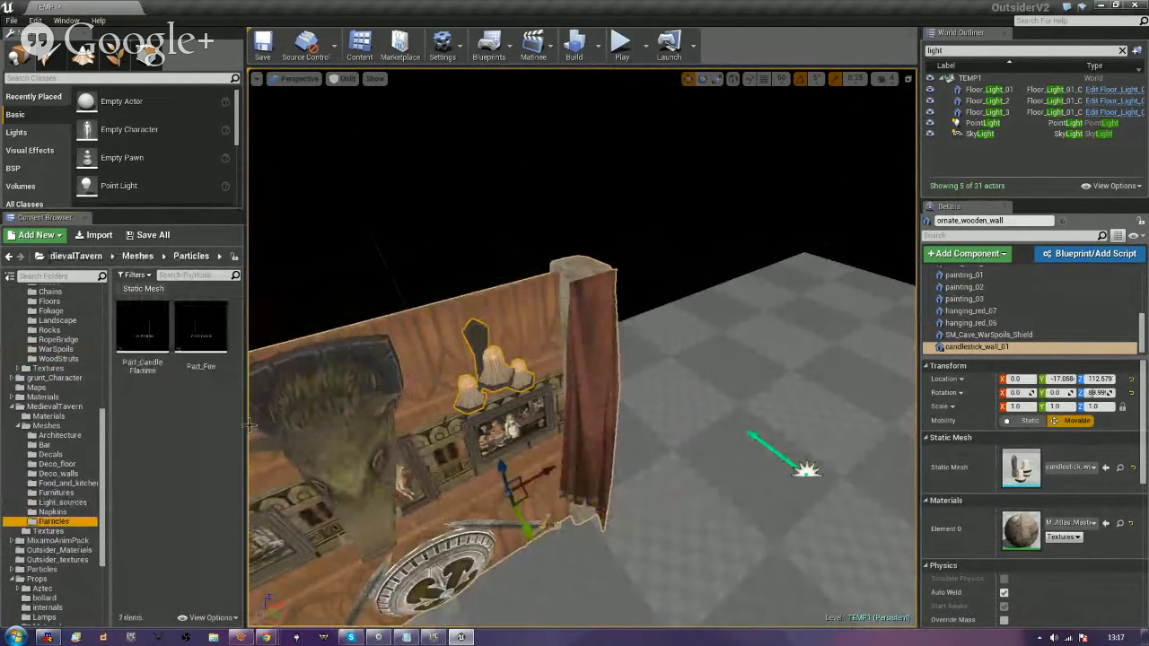
{"action": "left_click_drag", "start_coordinate": [148, 332], "coordinate": [959, 350]}
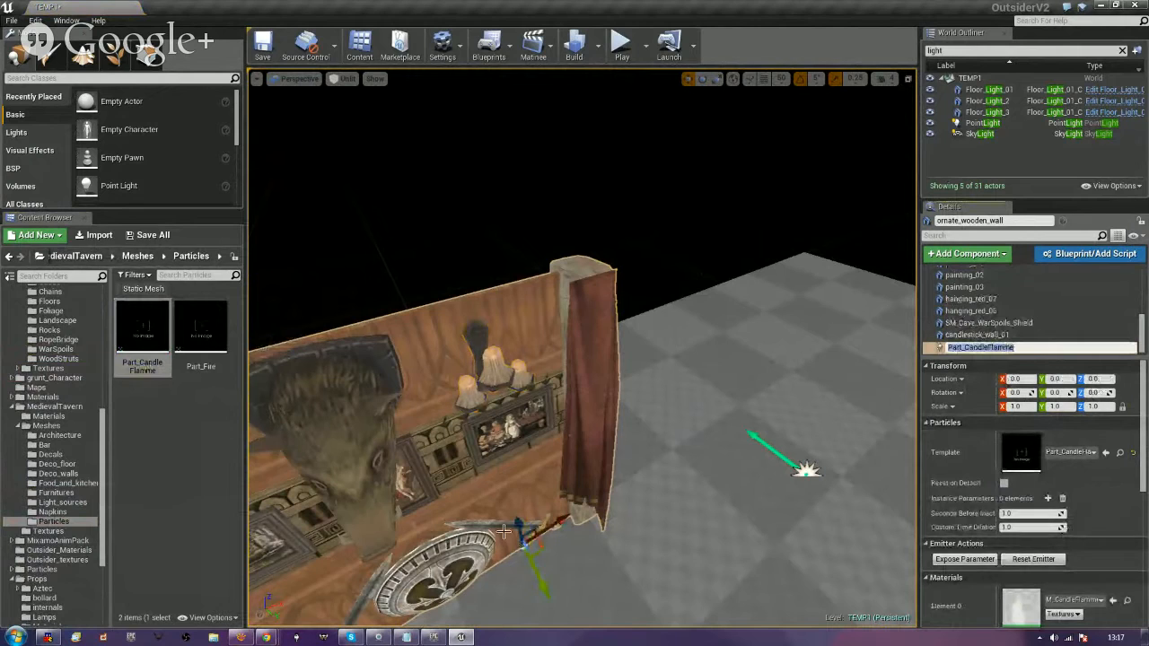
{"action": "left_click_drag", "start_coordinate": [517, 525], "coordinate": [494, 281]}
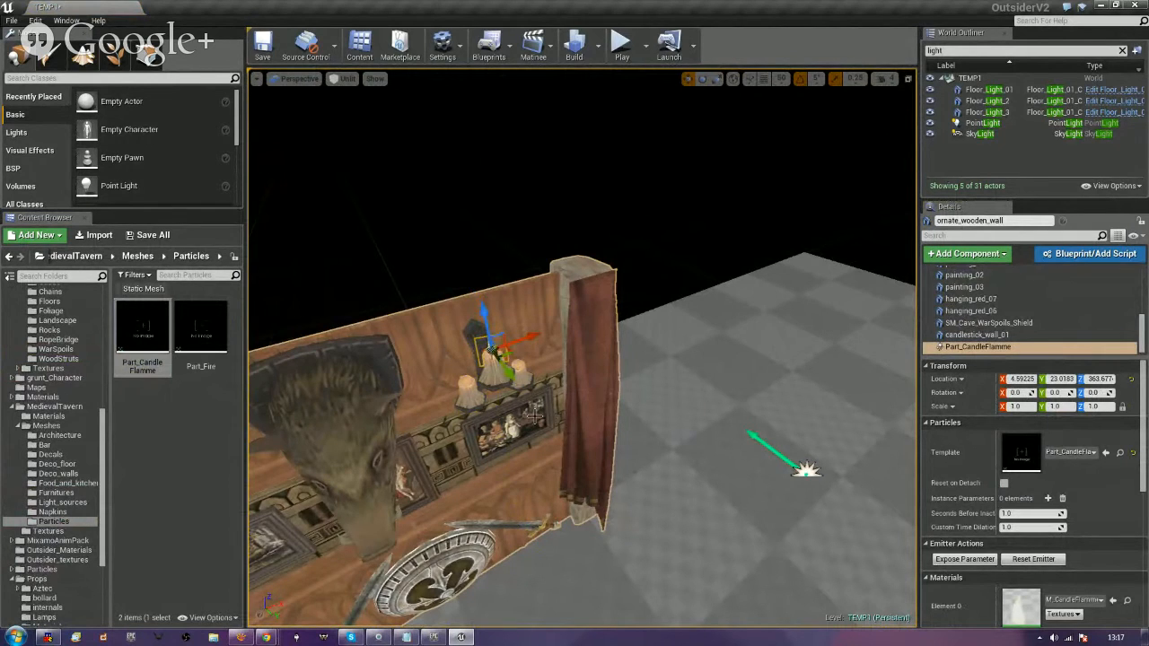
Align the flame with the middle candle's wick at about X -0.6, Y 35, Z 368.
{"action": "key", "text": "f"}
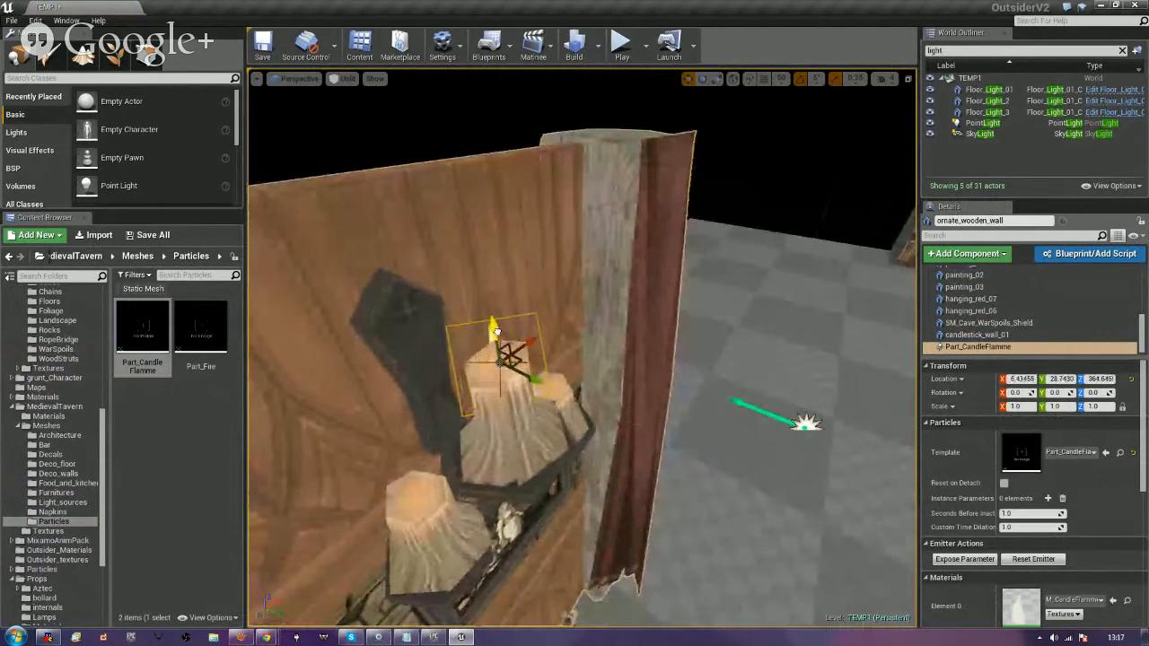
{"action": "right_click_drag", "start_coordinate": [582, 348], "coordinate": [535, 344]}
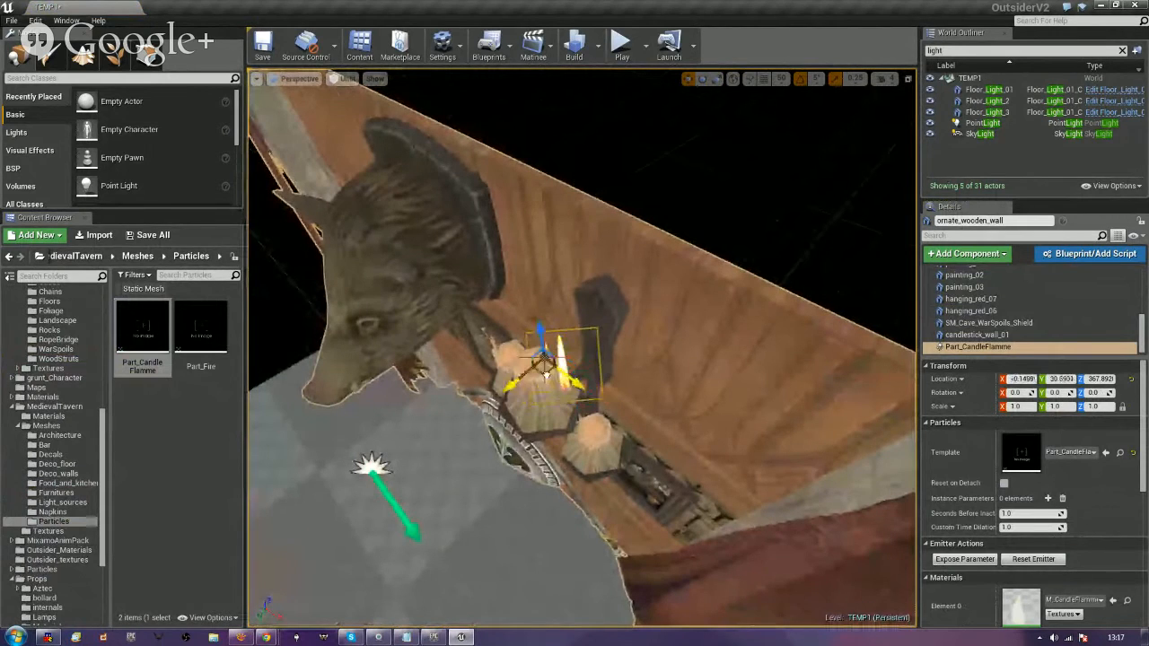
{"action": "mouse_move", "coordinate": [536, 381]}
{"action": "right_mouse_down"}
{"action": "mouse_move", "coordinate": [628, 387]}
{"action": "mouse_move", "coordinate": [619, 377]}
{"action": "mouse_move", "coordinate": [529, 382]}
{"action": "right_mouse_up"}
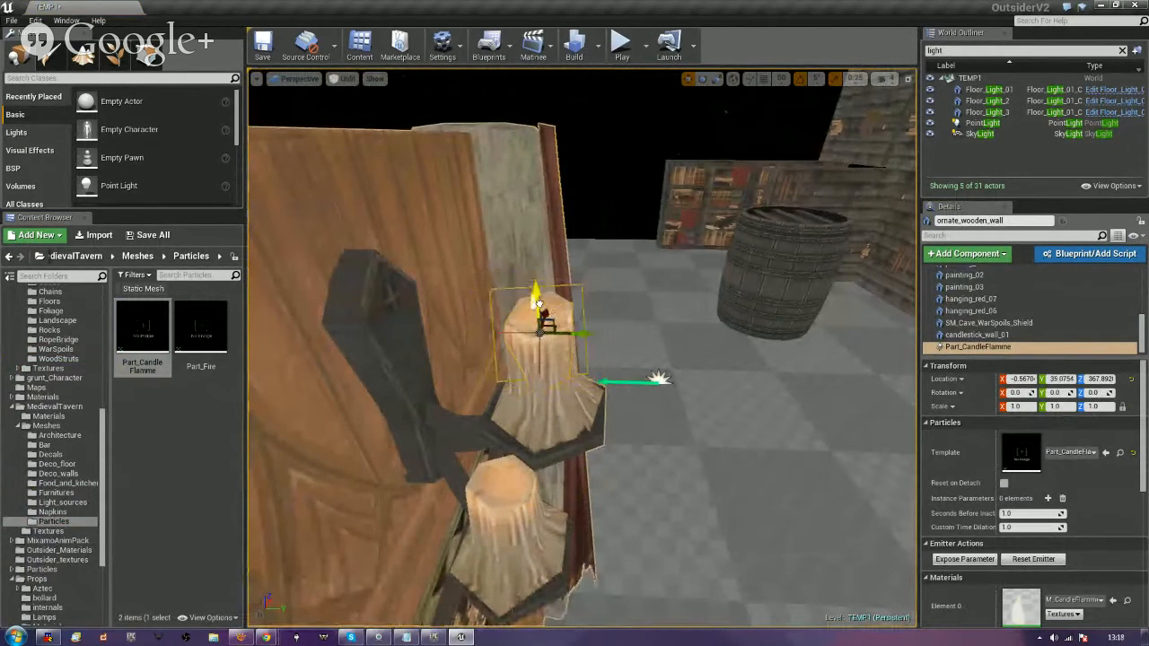
Duplicate the flame onto the two lower candles, placing the last copy at about X -20, Y 35, Z 351.
{"action": "right_click_drag", "start_coordinate": [580, 294], "coordinate": [522, 297]}
{"action": "left_click_drag", "start_coordinate": [435, 220], "coordinate": [430, 268], "text": "alt"}
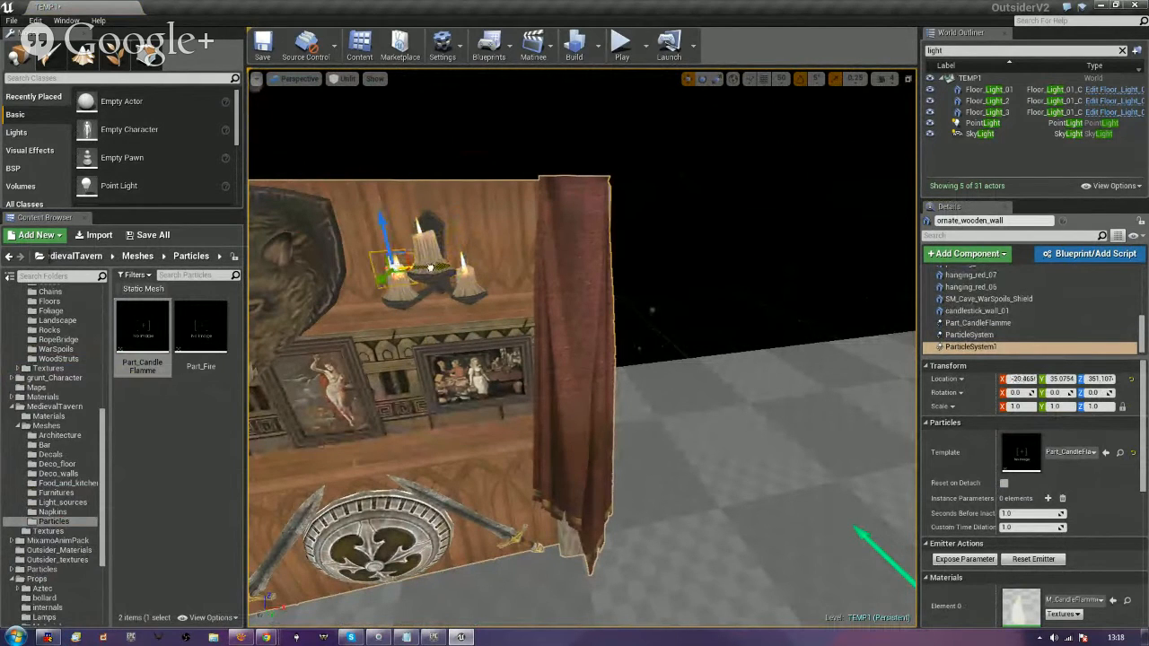
{"action": "right_click_drag", "start_coordinate": [429, 268], "coordinate": [654, 329]}
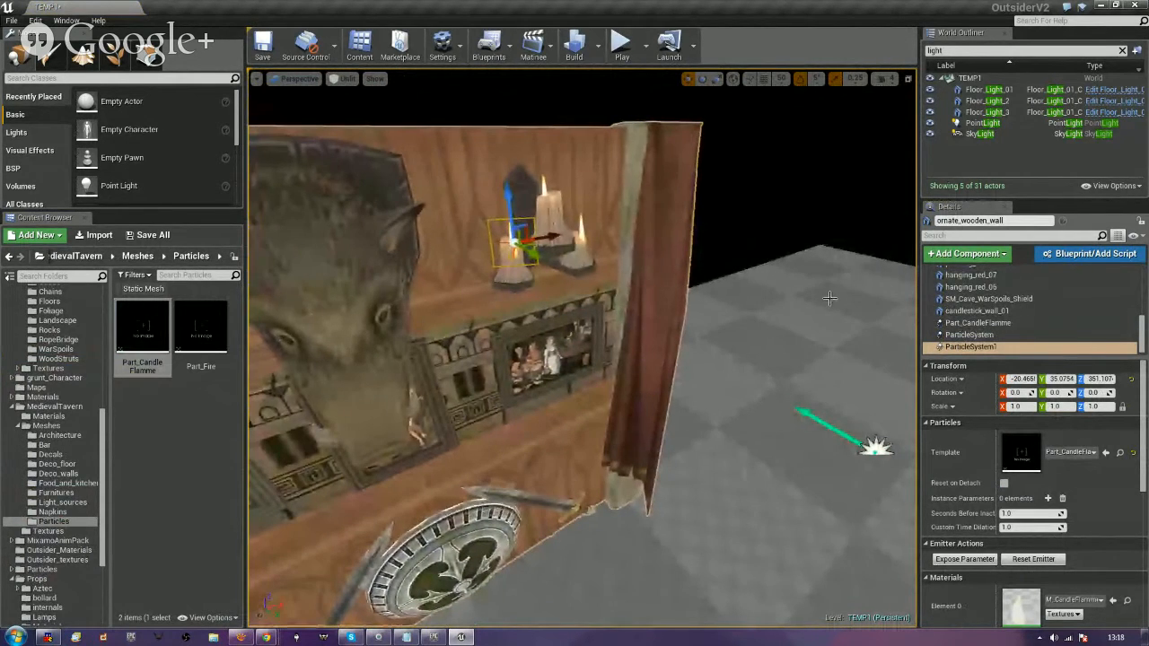
Duplicate candlestick_wall_01 together with its three flames to the opposite side of the central boar head.
{"action": "left_click", "coordinate": [977, 311]}
{"action": "left_click", "coordinate": [977, 323], "text": "ctrl"}
{"action": "left_click", "coordinate": [971, 335], "text": "ctrl"}
{"action": "left_click", "coordinate": [970, 346], "text": "ctrl"}
{"action": "right_click_drag", "start_coordinate": [682, 341], "coordinate": [659, 303]}
{"action": "left_click_drag", "start_coordinate": [653, 311], "coordinate": [484, 334], "text": "alt"}
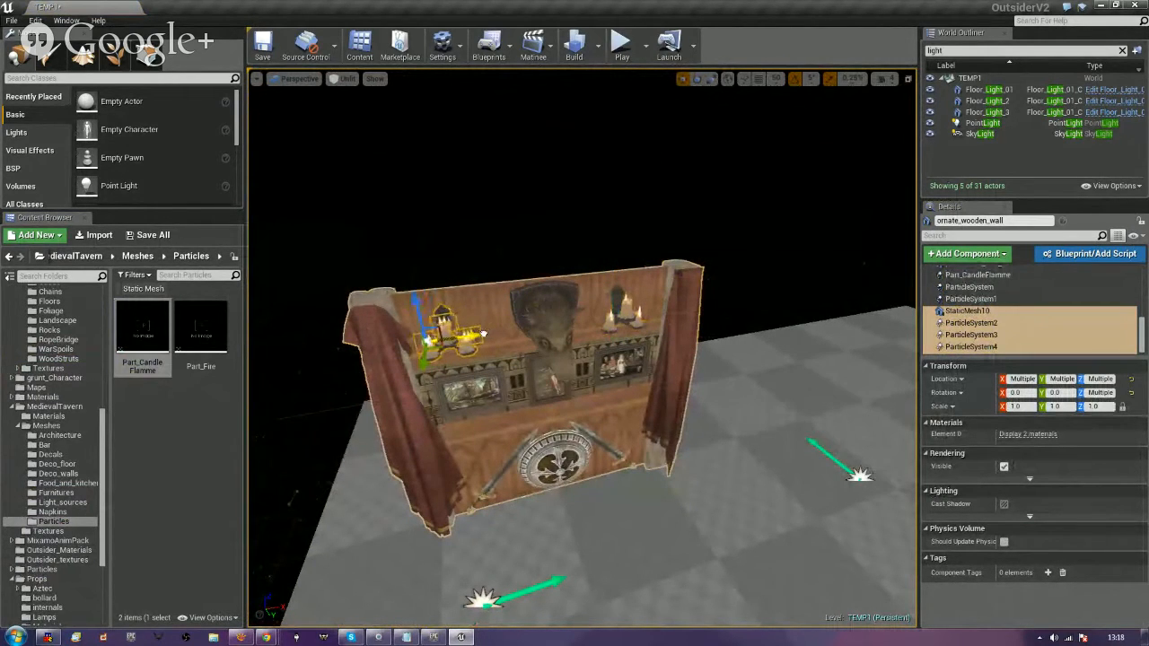
{"action": "mouse_move", "coordinate": [569, 414]}
{"action": "right_mouse_down"}
{"action": "mouse_move", "coordinate": [804, 358]}
{"action": "mouse_move", "coordinate": [569, 417]}
{"action": "right_mouse_up"}
{"action": "key", "text": "d"}
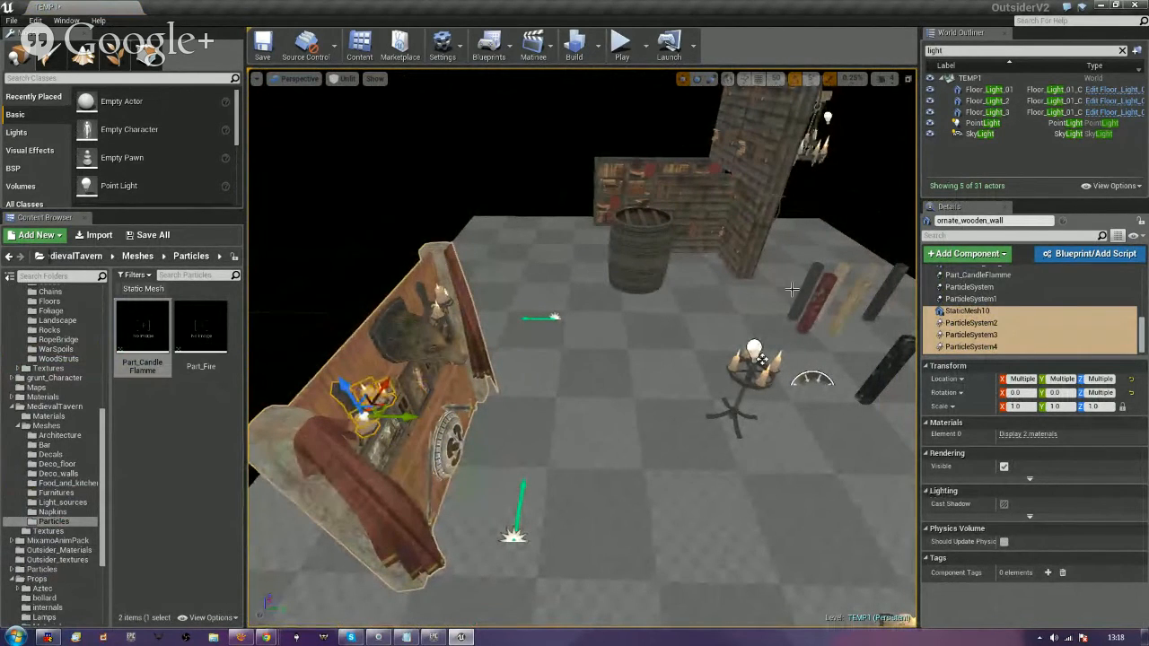
Add a Spot Light component to the wall actor and rotate it to about Y -70, Z 90 so it shines downward.
{"action": "left_click", "coordinate": [1005, 255]}
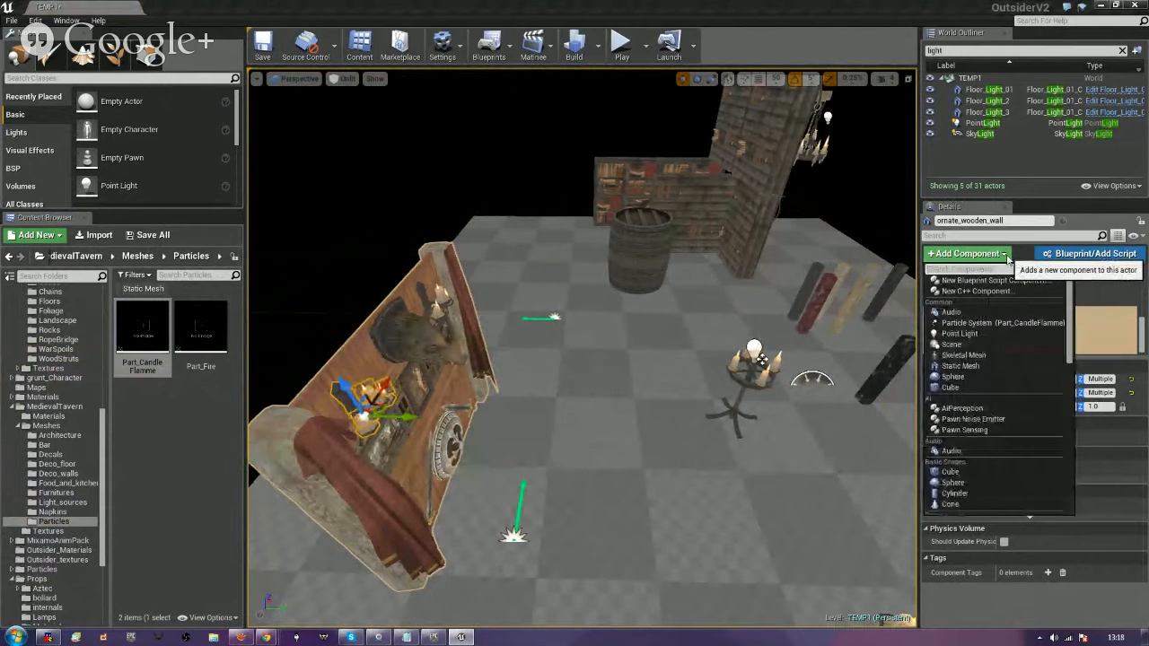
{"action": "scroll", "coordinate": [999, 408], "scroll_direction": "down", "scroll_amount": 5}
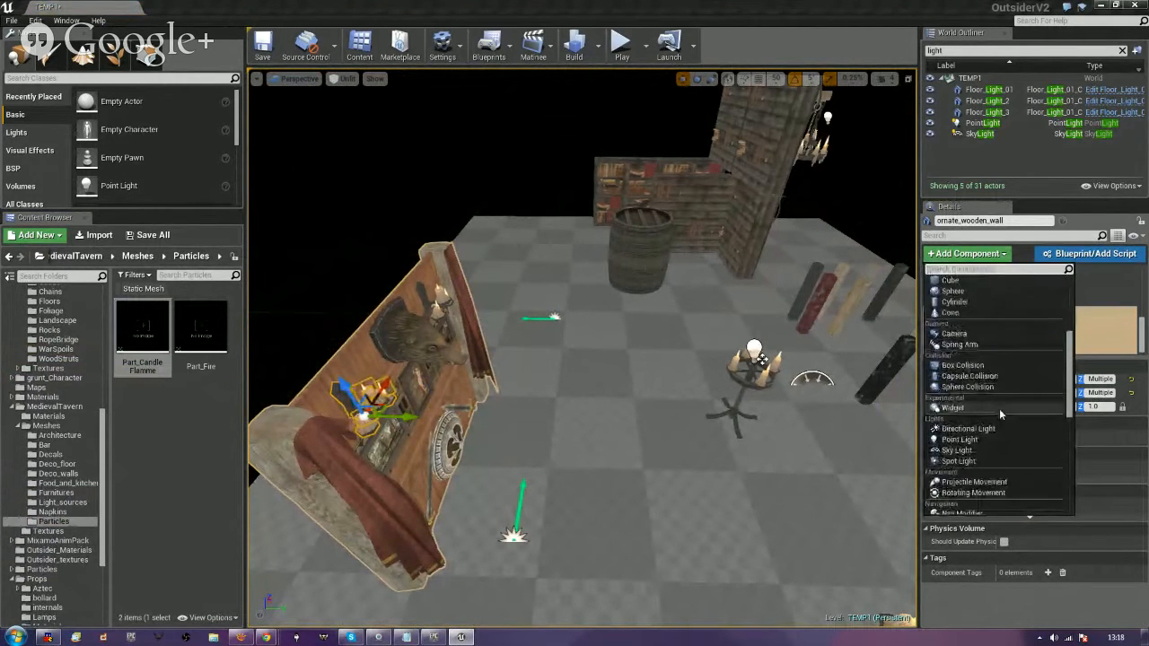
{"action": "left_click", "coordinate": [958, 460]}
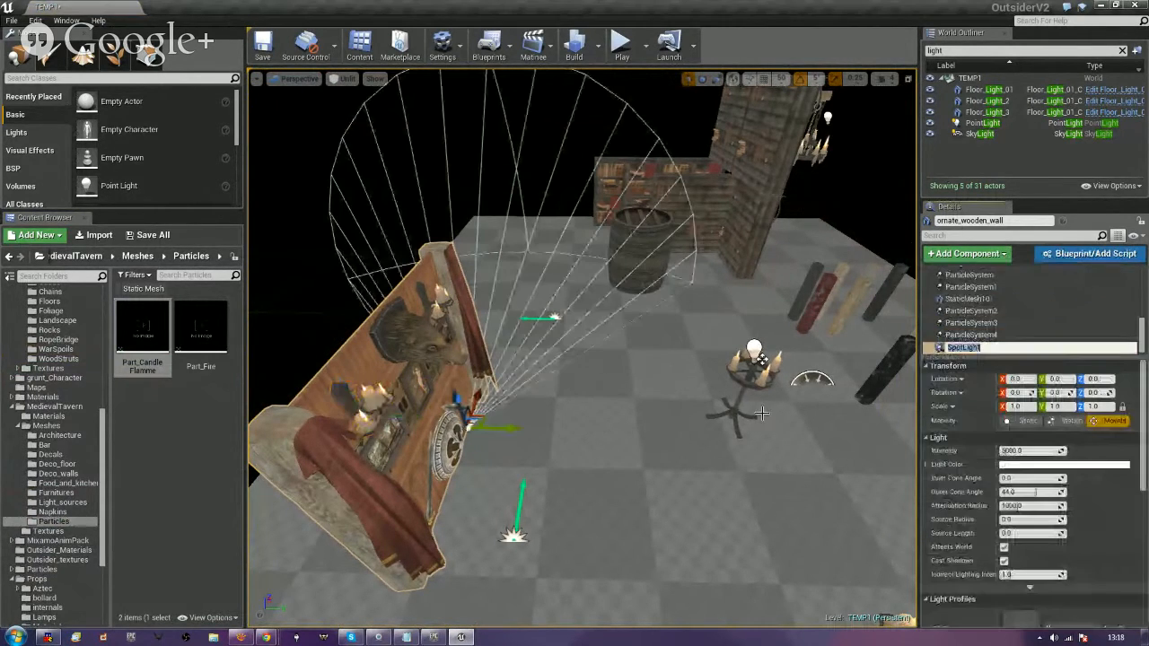
{"action": "right_click_drag", "start_coordinate": [538, 434], "coordinate": [539, 449]}
{"action": "key", "text": "e"}
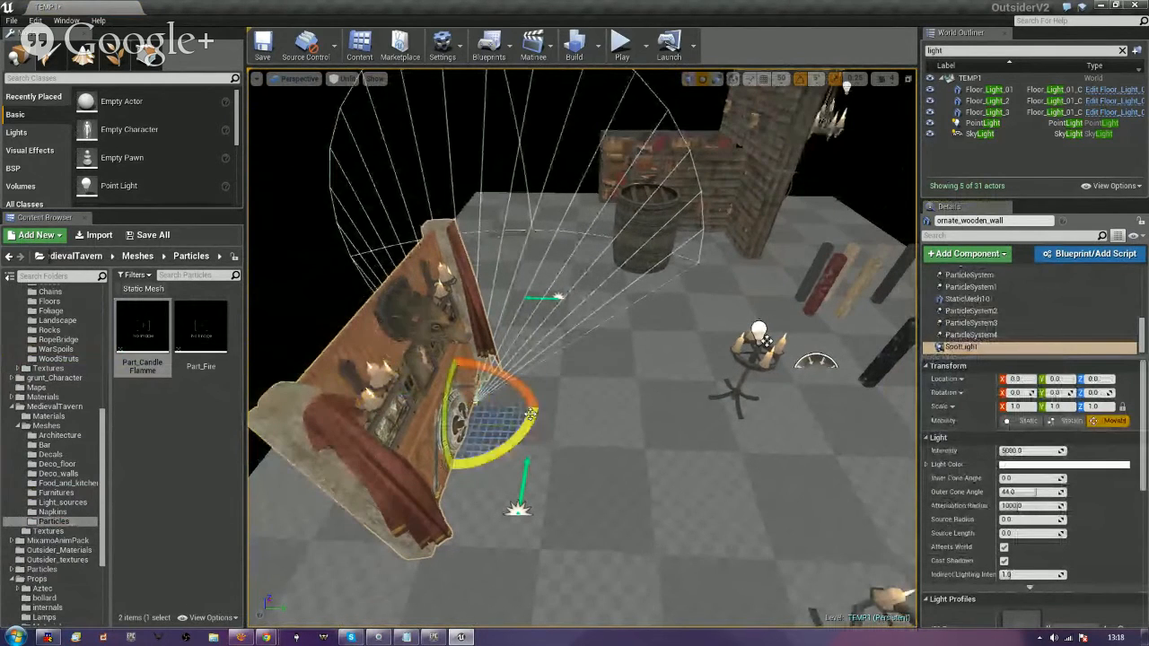
{"action": "left_click_drag", "start_coordinate": [531, 414], "coordinate": [513, 466]}
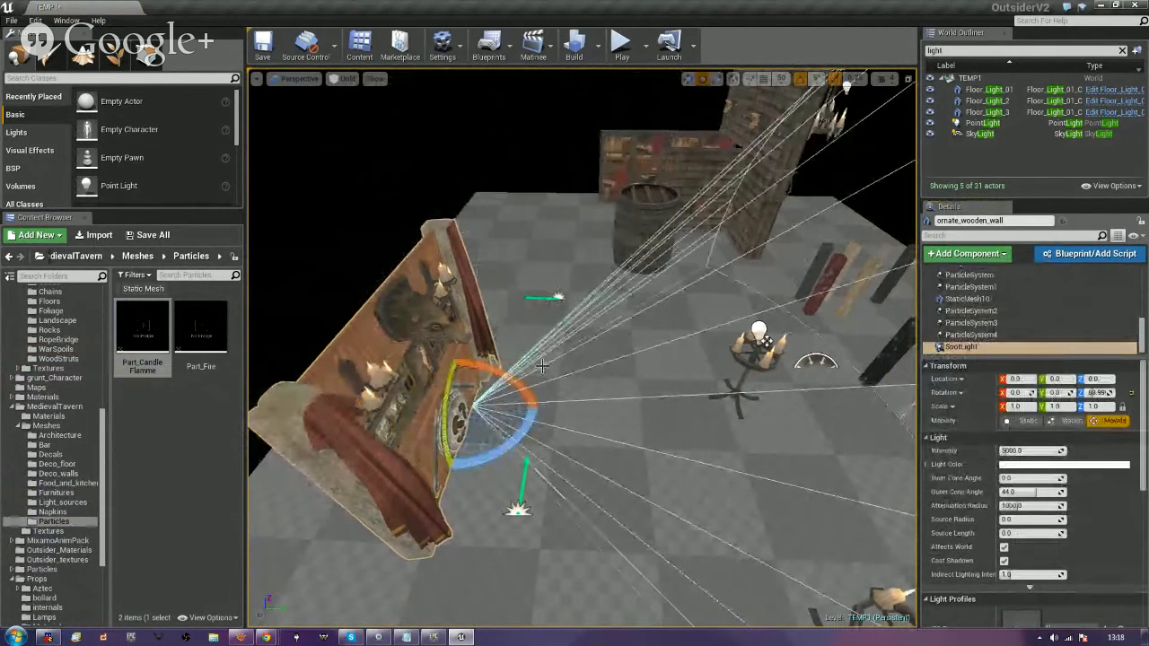
{"action": "left_click_drag", "start_coordinate": [486, 369], "coordinate": [456, 363]}
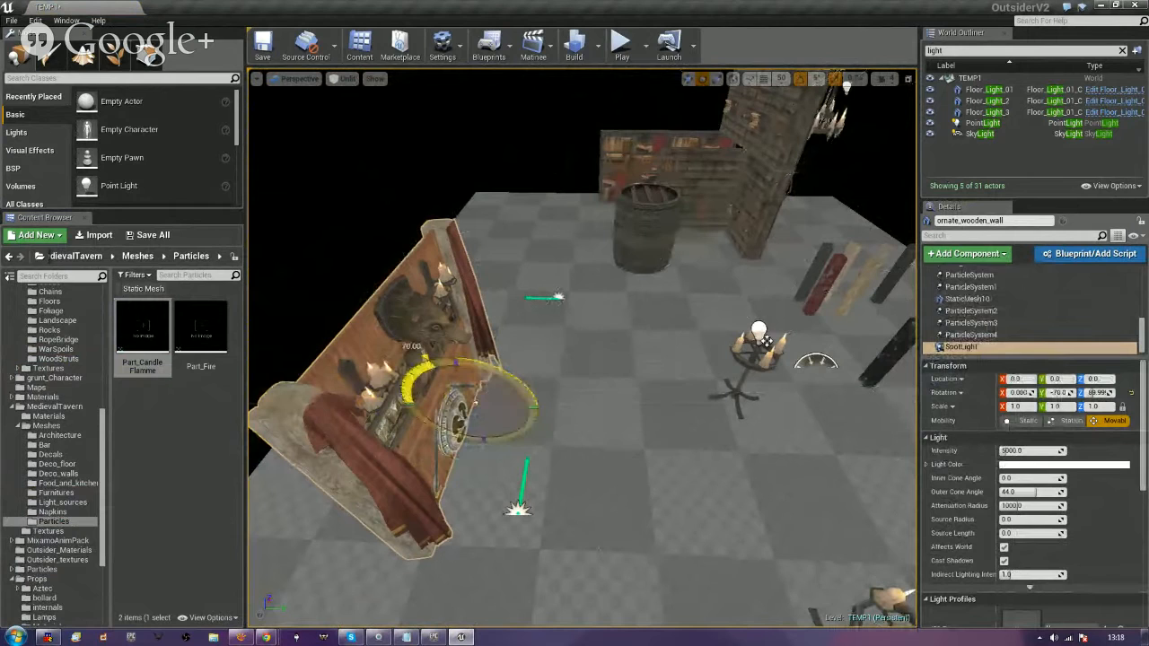
Move the spot light above the wall candlestick beside the boar head, at about X 2.5, Y 26.6, Z 393.
{"action": "left_click_drag", "start_coordinate": [475, 396], "coordinate": [442, 257]}
{"action": "right_click_drag", "start_coordinate": [439, 222], "coordinate": [269, 152]}
{"action": "key", "text": "w"}
{"action": "right_click_drag", "start_coordinate": [534, 153], "coordinate": [534, 209]}
{"action": "left_click_drag", "start_coordinate": [609, 243], "coordinate": [613, 243]}
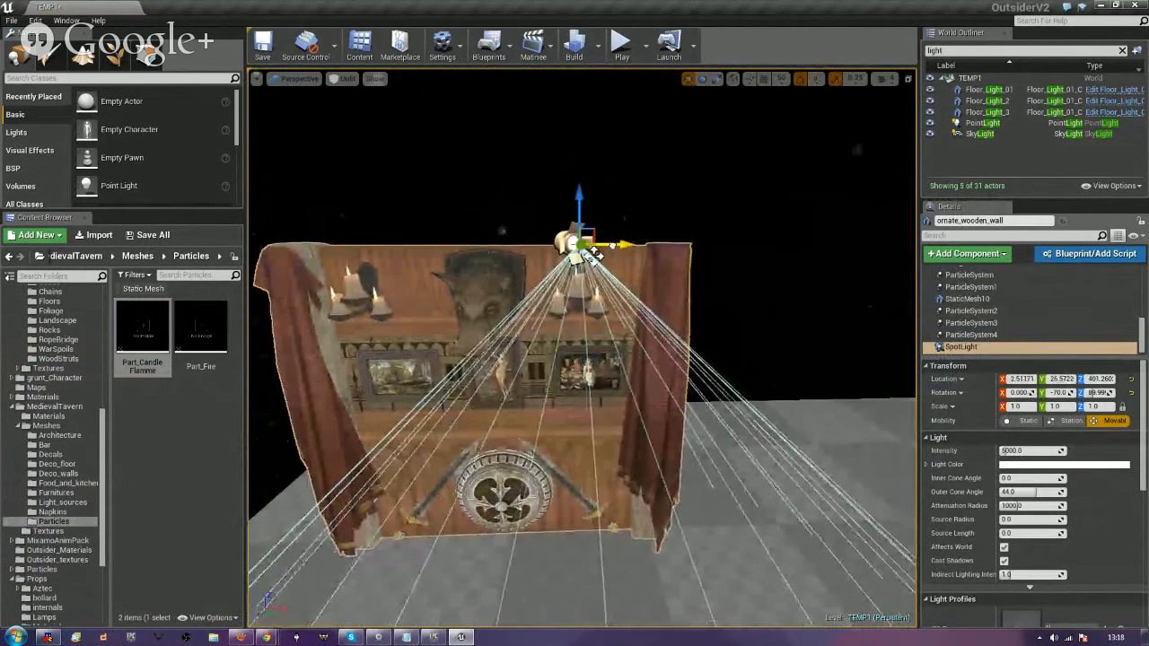
{"action": "left_click_drag", "start_coordinate": [579, 204], "coordinate": [583, 213]}
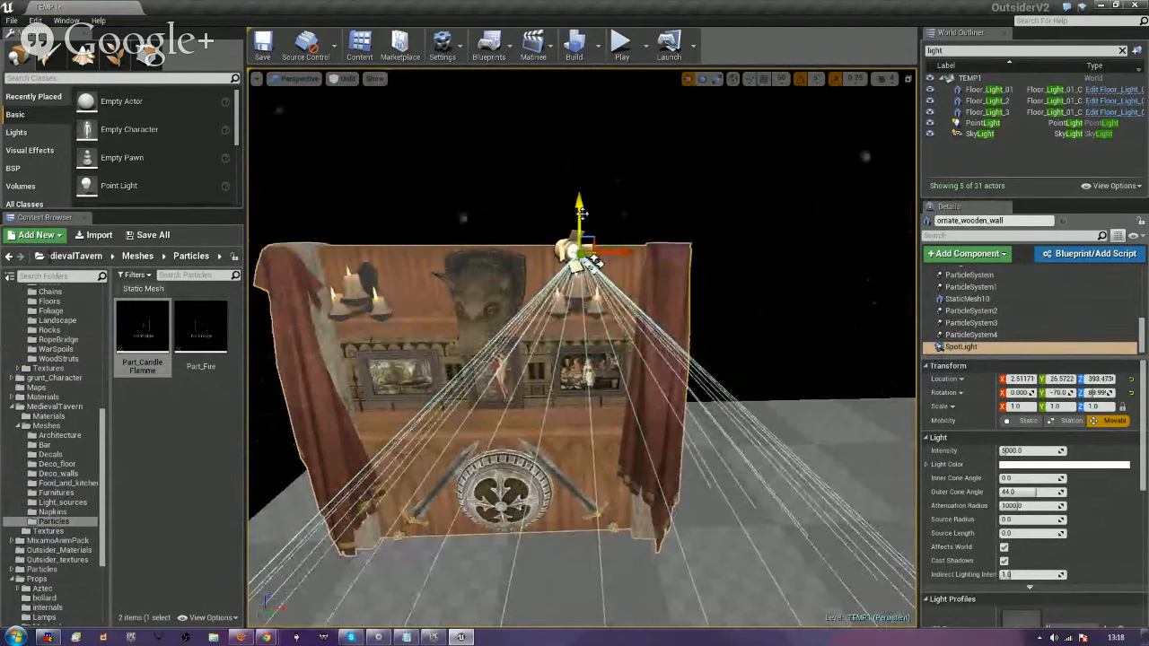
Duplicate the spot light above the other wall candlestick at about X -232, then deselect the wall.
{"action": "left_click_drag", "start_coordinate": [615, 252], "coordinate": [385, 255], "text": "alt"}
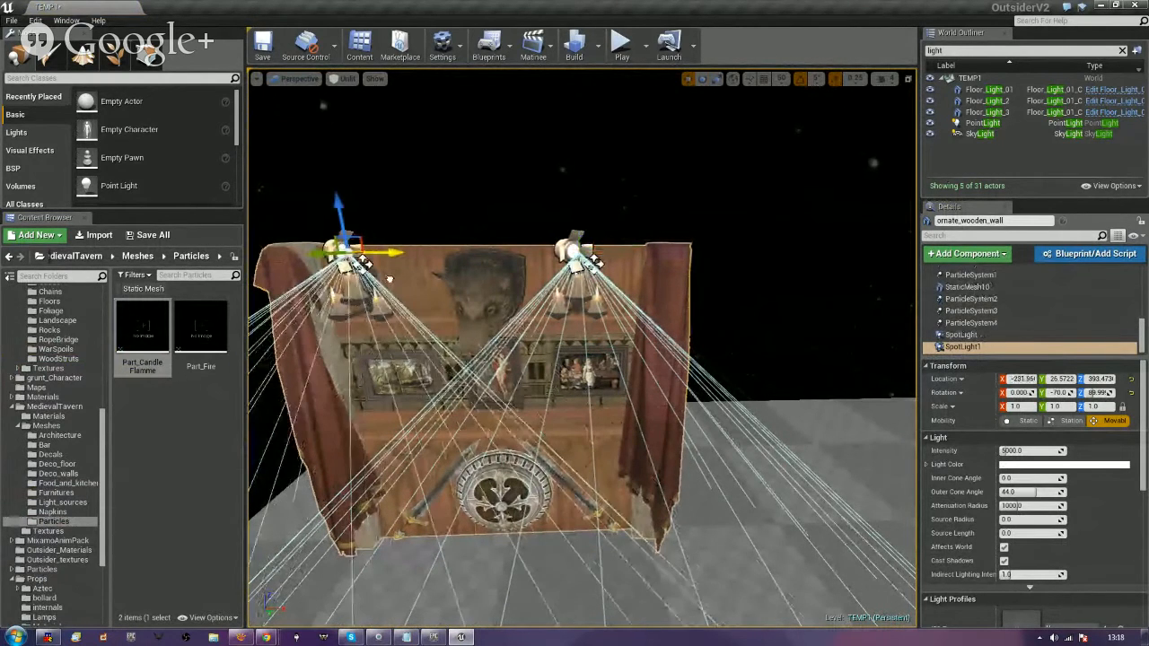
{"action": "left_click", "coordinate": [485, 195]}
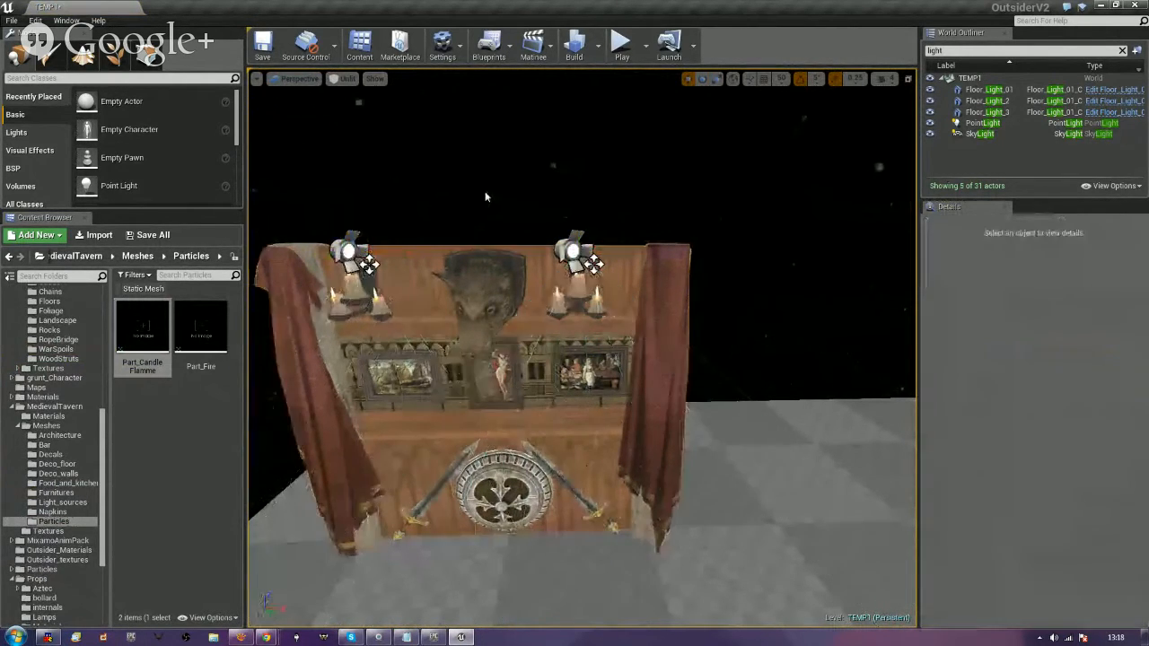
{"action": "right_click_drag", "start_coordinate": [484, 195], "coordinate": [574, 221]}
{"action": "scroll", "coordinate": [520, 215], "scroll_direction": "down", "scroll_amount": 5}
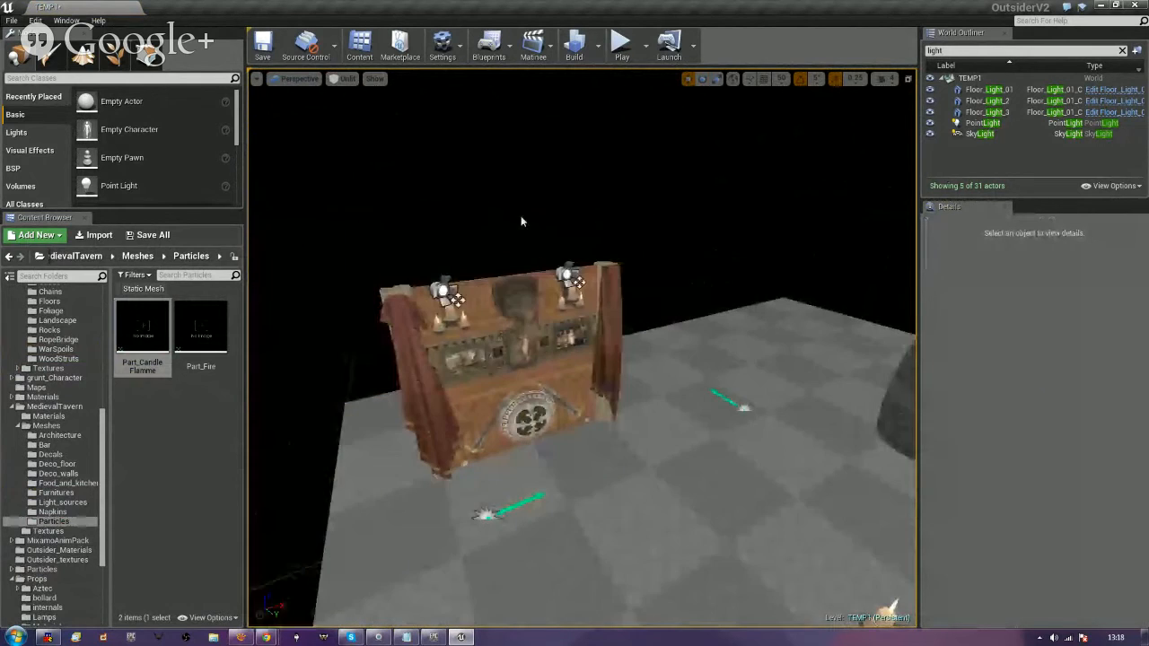
Switch the viewport to Lit mode and inspect the spot lighting on the decorated wall up close.
{"action": "left_click", "coordinate": [344, 78]}
{"action": "left_click", "coordinate": [353, 103]}
{"action": "key", "text": "s"}
{"action": "right_click_drag", "start_coordinate": [599, 225], "coordinate": [599, 269]}
{"action": "key", "text": "w"}
{"action": "scroll", "coordinate": [553, 314], "scroll_direction": "up", "scroll_amount": 6}
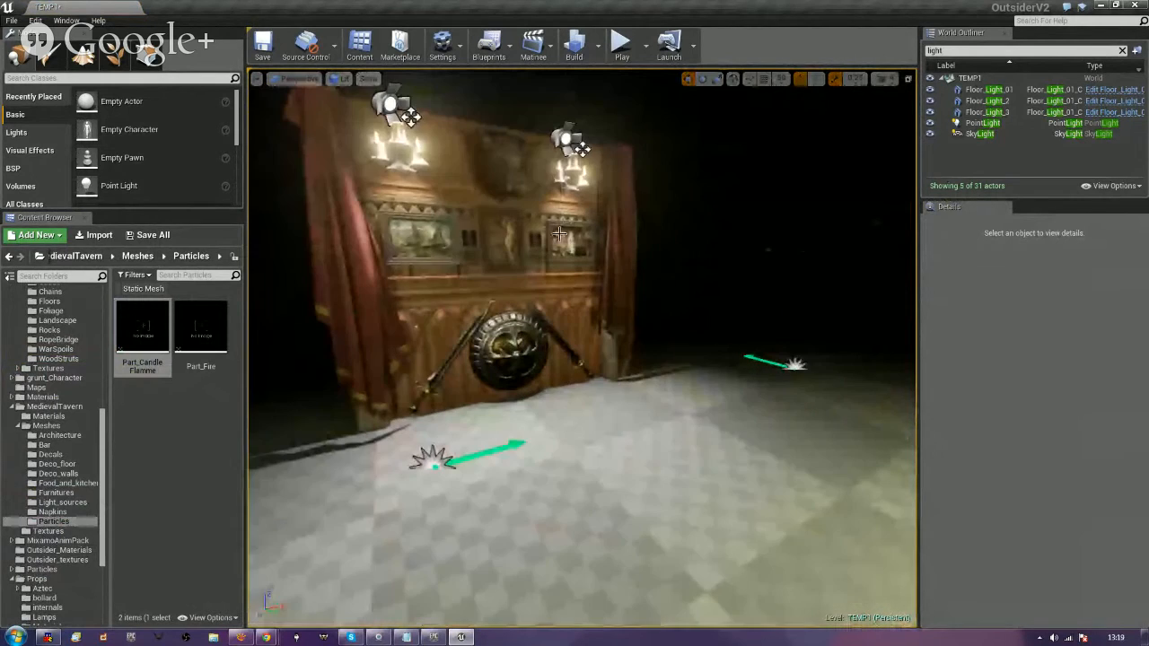
Convert the decorated wall actor into a blueprint named ornate_wooden_wall_Blueprint in the Blueprints folder.
{"action": "left_click", "coordinate": [573, 320]}
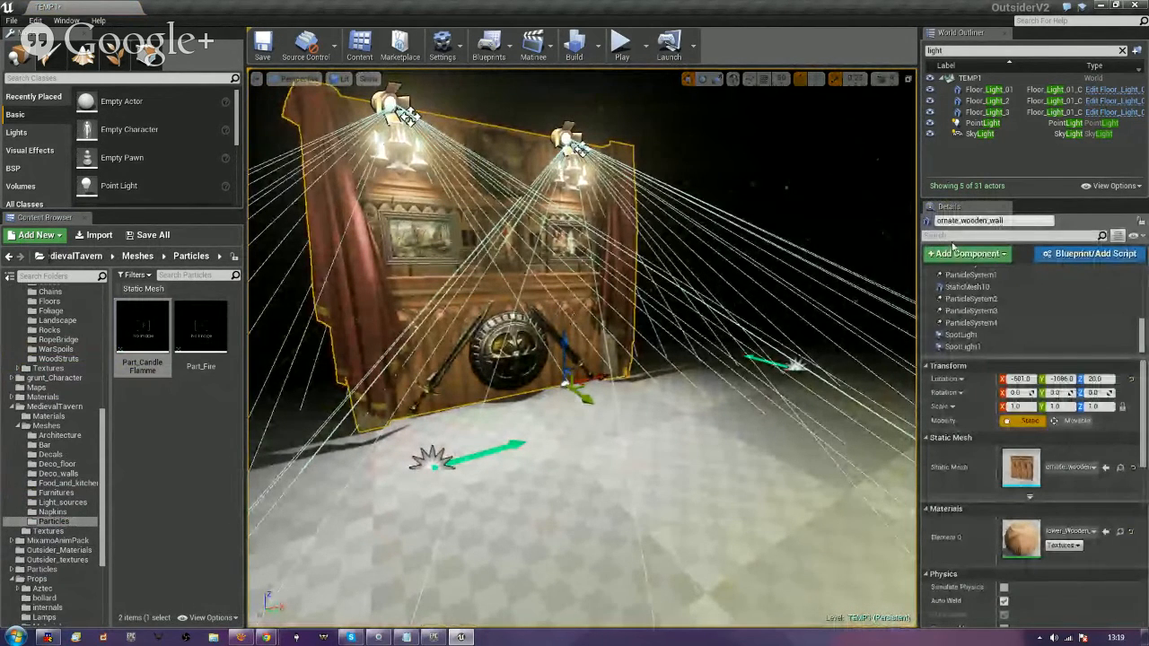
{"action": "left_click", "coordinate": [1020, 220]}
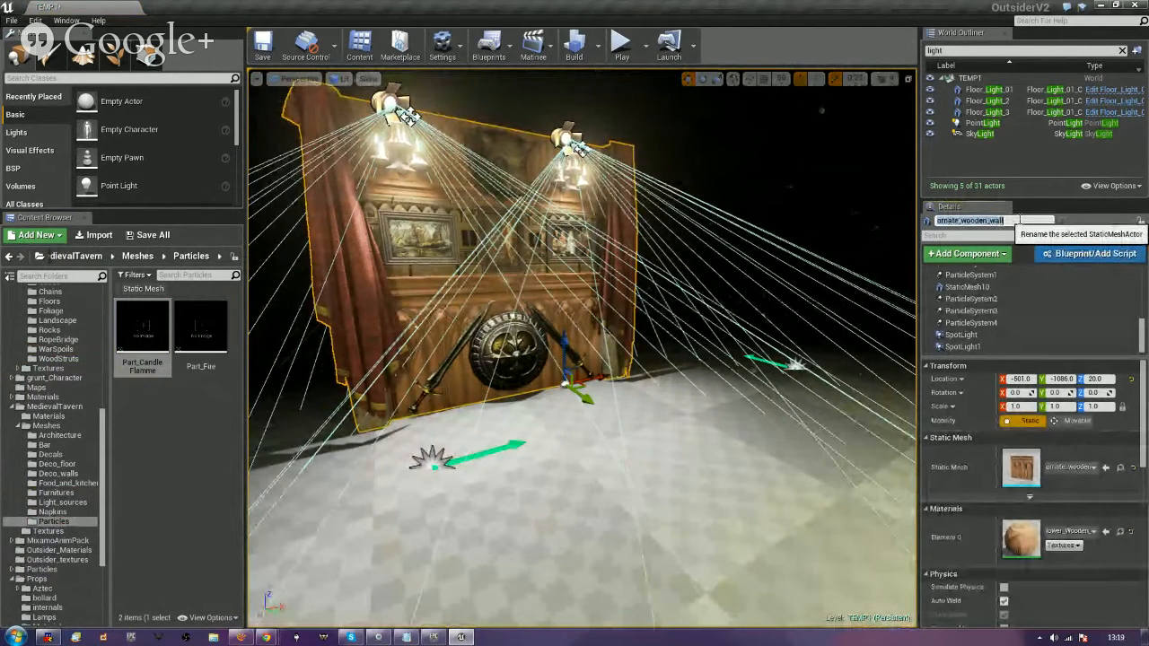
{"action": "left_click", "coordinate": [1088, 253]}
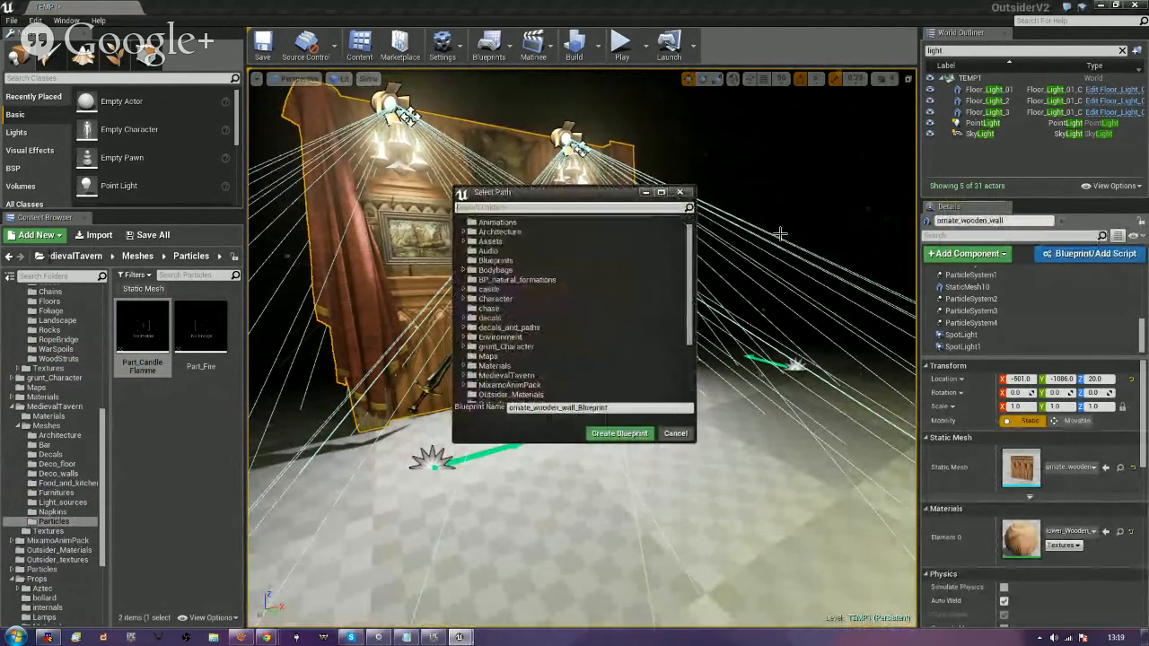
{"action": "left_click", "coordinate": [496, 261]}
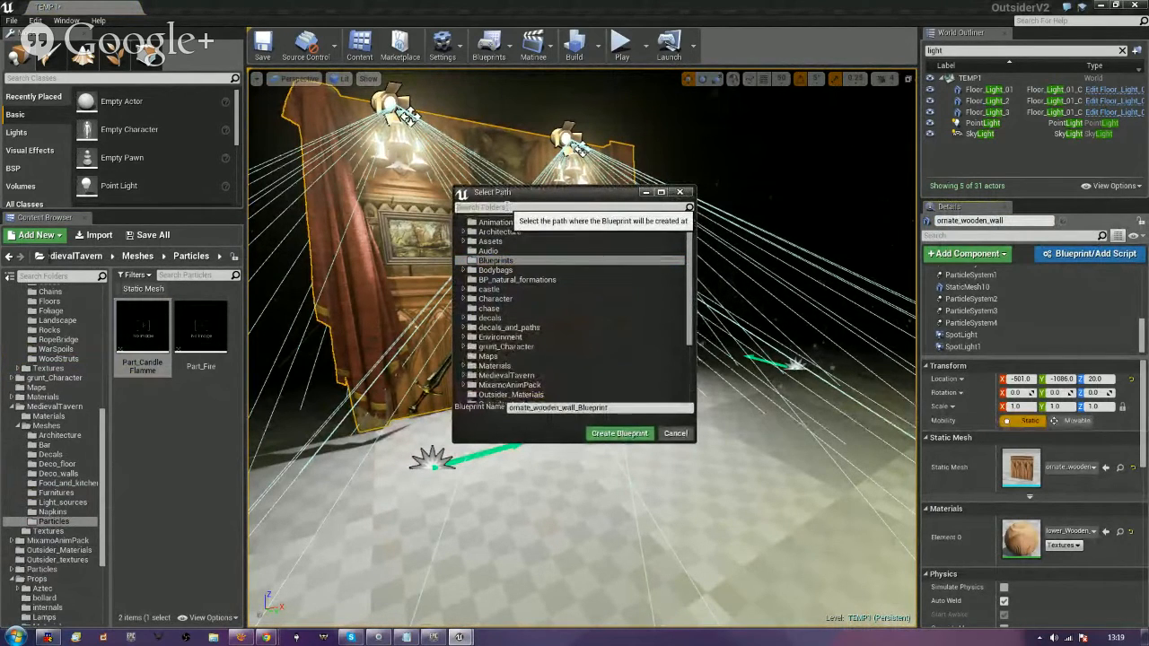
{"action": "left_click", "coordinate": [506, 206]}
{"action": "type", "text": "Ornate_Wall_Set_01"}
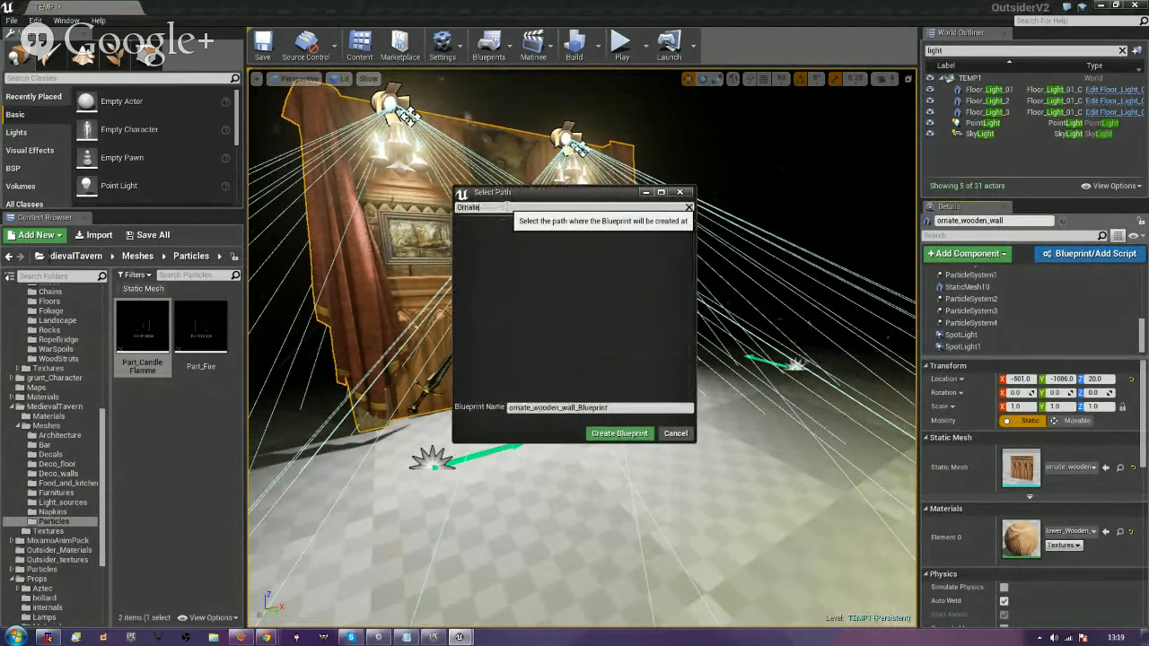
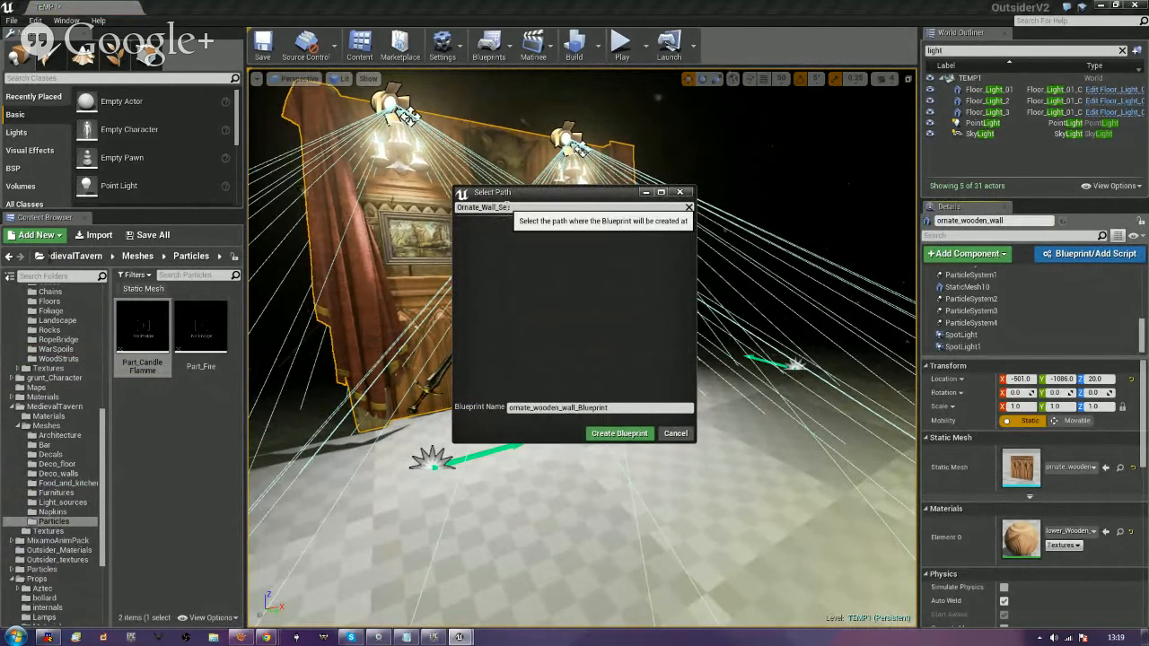
{"action": "left_click", "coordinate": [617, 434]}
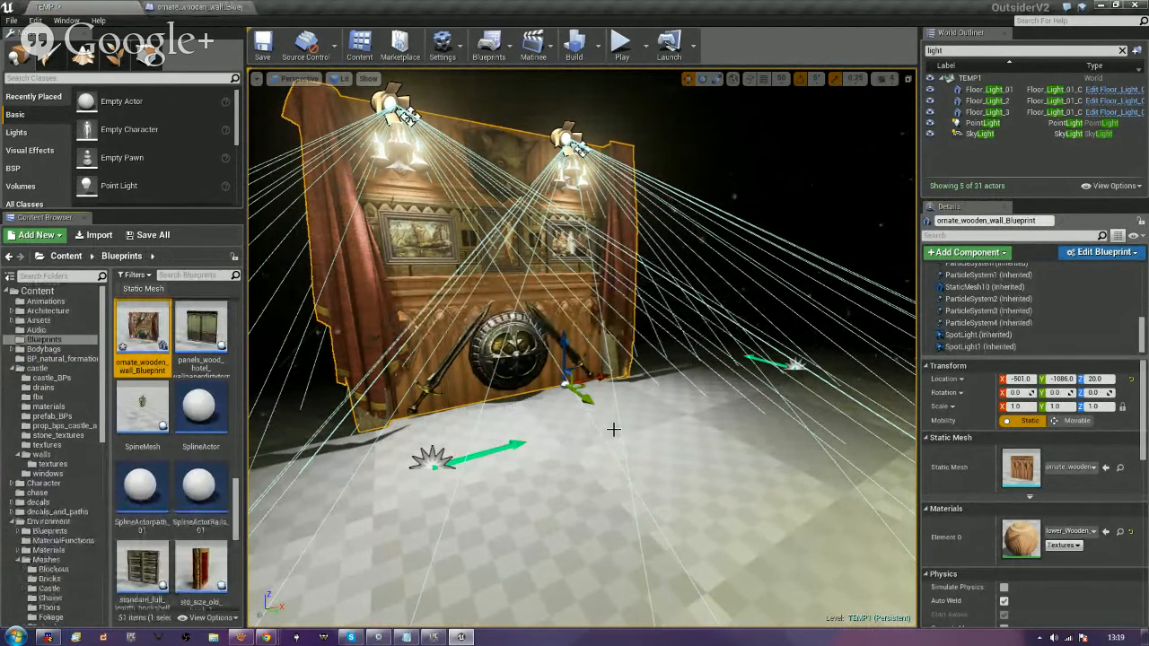
Deselect the wall and save the new ornate_wooden_wall_Blueprint asset.
{"action": "left_click", "coordinate": [796, 192]}
{"action": "right_click_drag", "start_coordinate": [796, 192], "coordinate": [782, 239]}
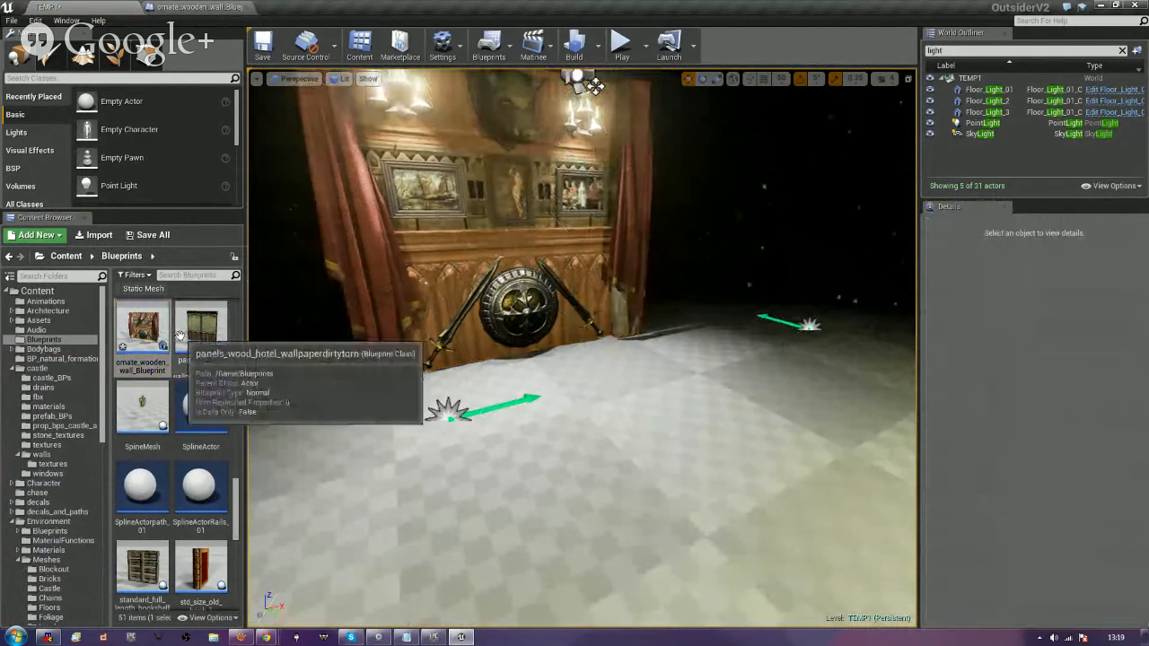
{"action": "key", "text": "ctrl+s"}
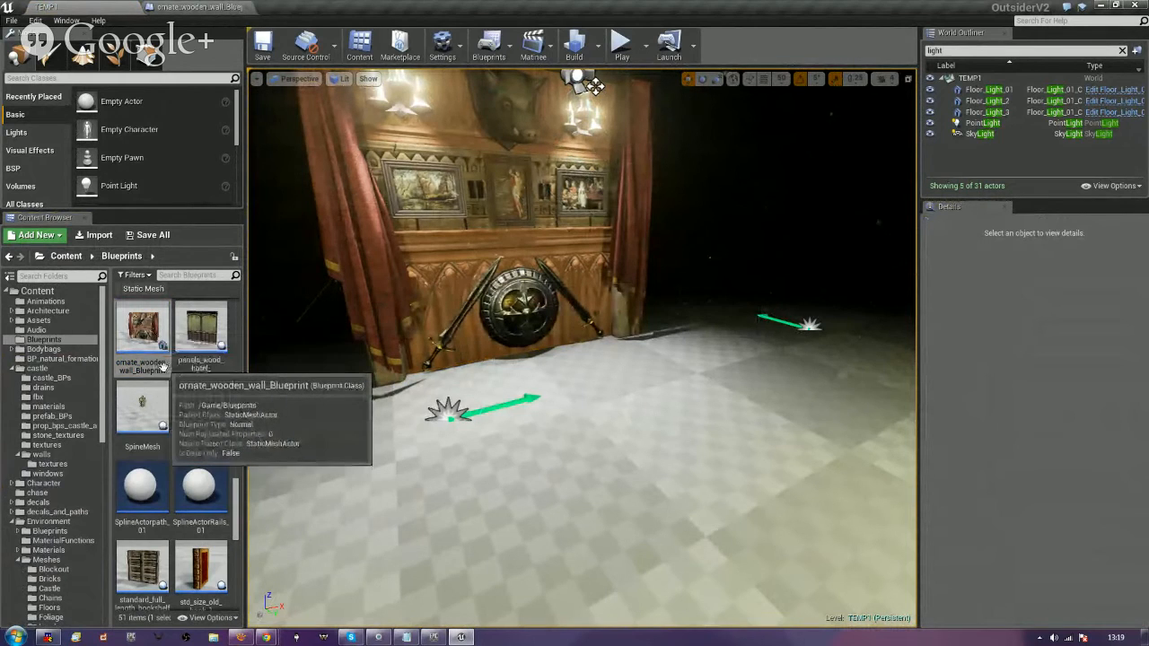
Place a second ornate_wooden_wall_Blueprint flush beside the first wall, at about X -71, Y -1086, Z 20.
{"action": "left_click_drag", "start_coordinate": [163, 367], "coordinate": [700, 508]}
{"action": "mouse_move", "coordinate": [700, 508]}
{"action": "right_mouse_down"}
{"action": "mouse_move", "coordinate": [700, 413]}
{"action": "mouse_move", "coordinate": [695, 528]}
{"action": "right_mouse_up"}
{"action": "left_click_drag", "start_coordinate": [633, 487], "coordinate": [673, 366]}
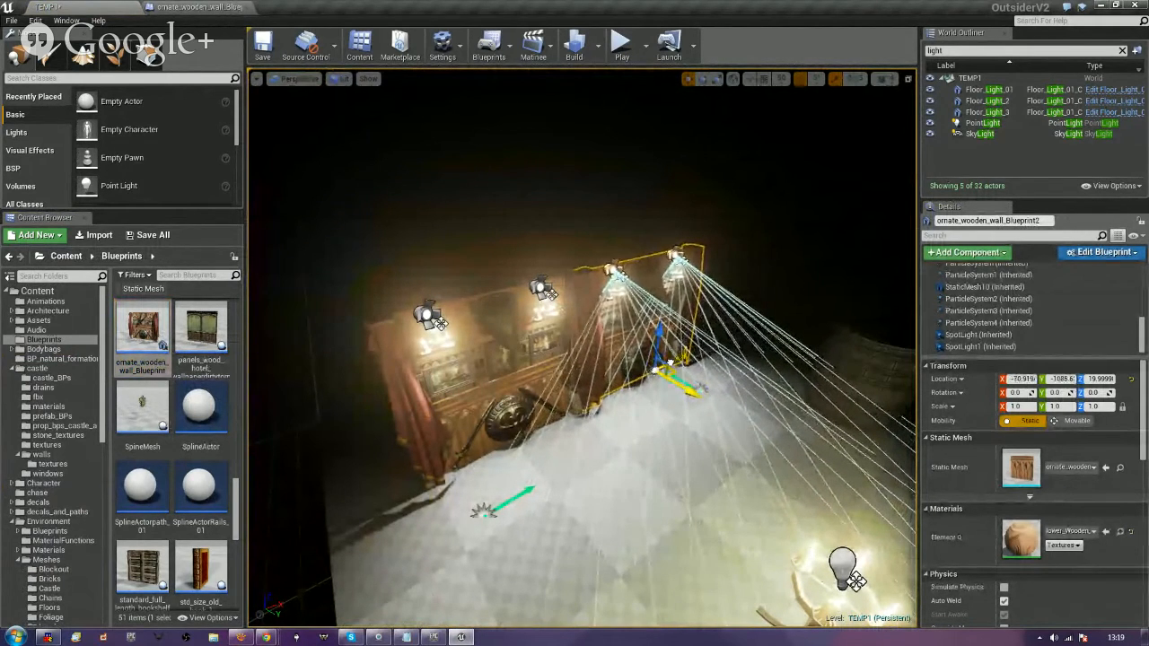
{"action": "left_click", "coordinate": [804, 222]}
{"action": "right_click_drag", "start_coordinate": [689, 265], "coordinate": [689, 265]}
Play the level, walk up to and along the two lit wall modules, and end the play session.
{"action": "left_click", "coordinate": [622, 45]}
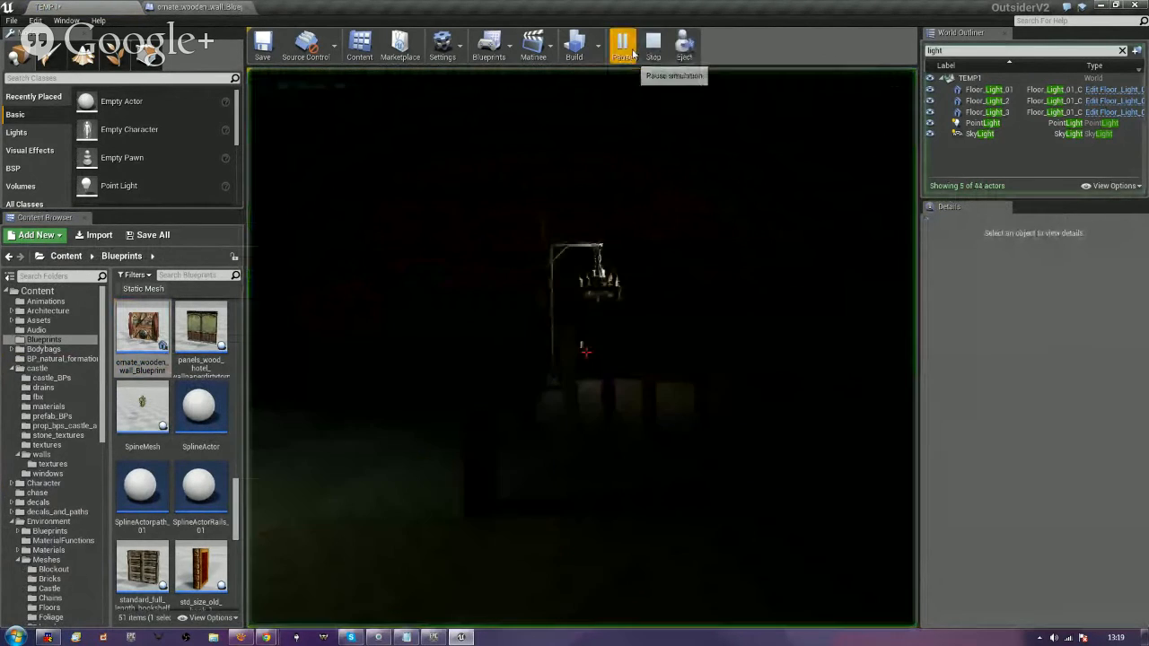
{"action": "key", "text": "w"}
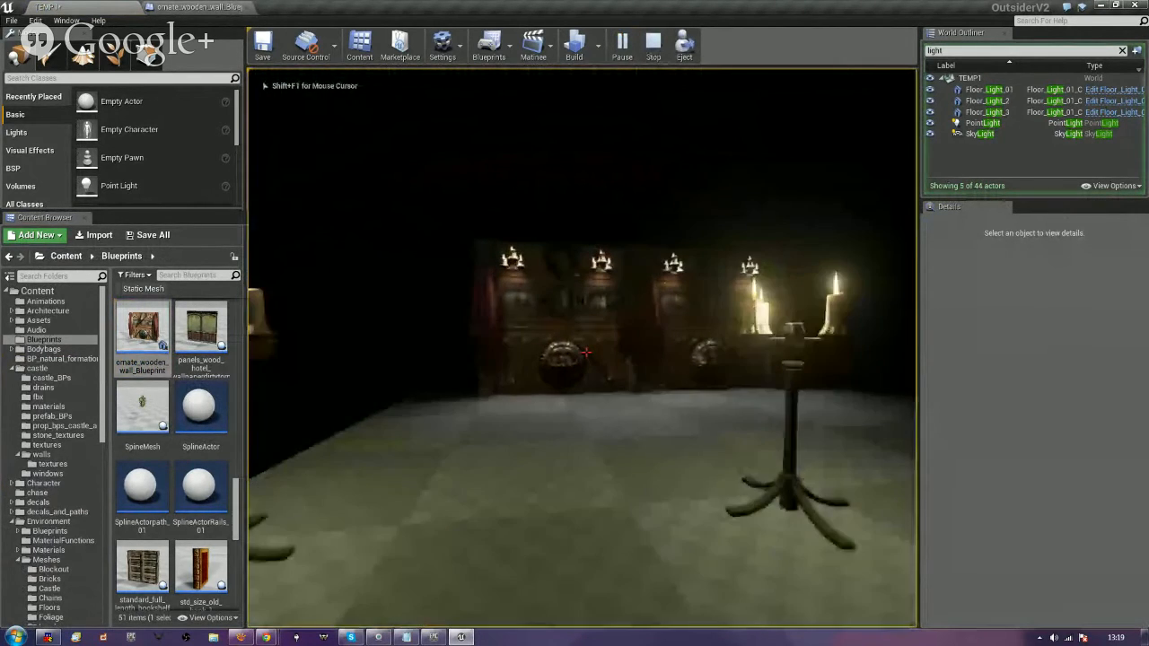
{"action": "key", "text": "w"}
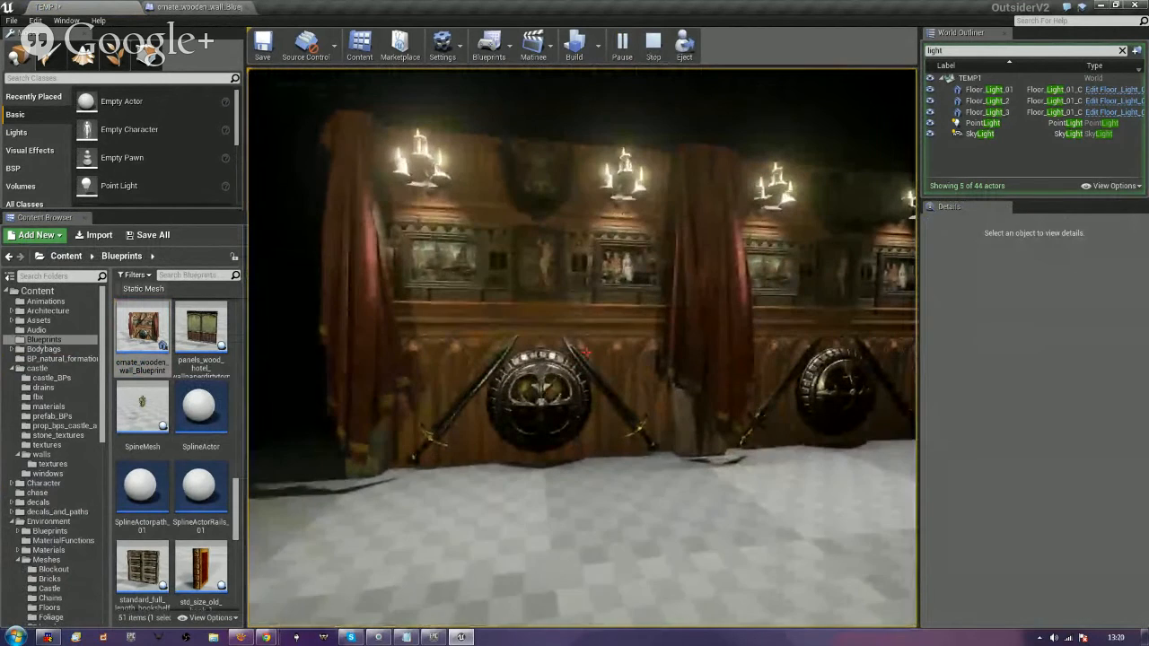
{"action": "key", "text": "w"}
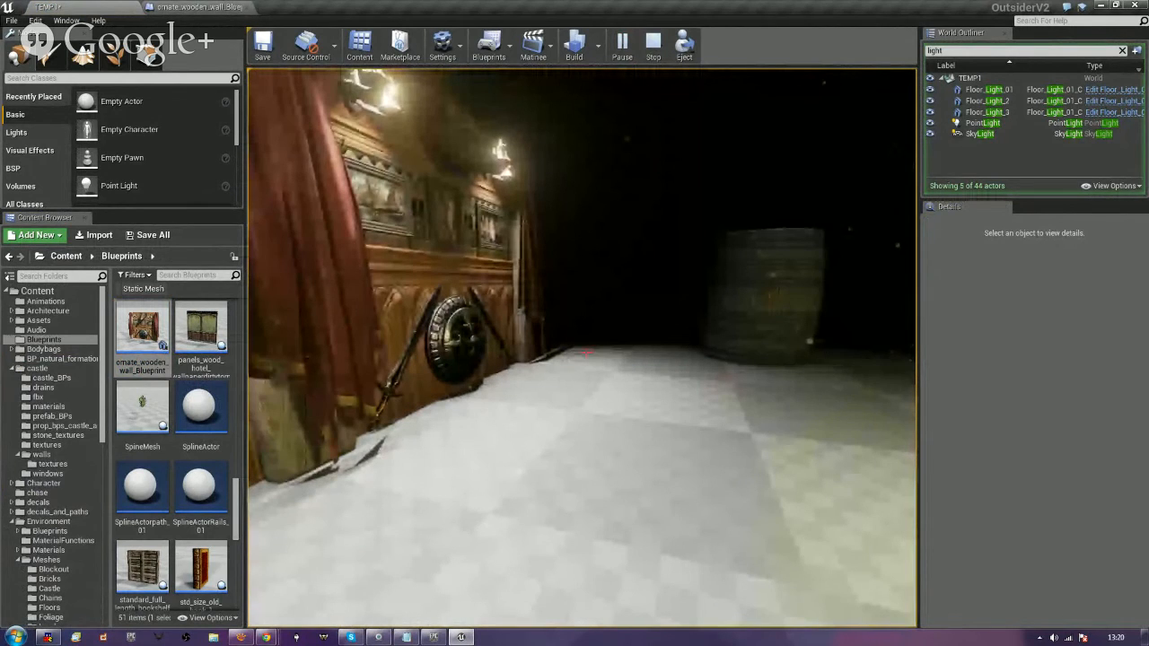
{"action": "key", "text": "Escape"}
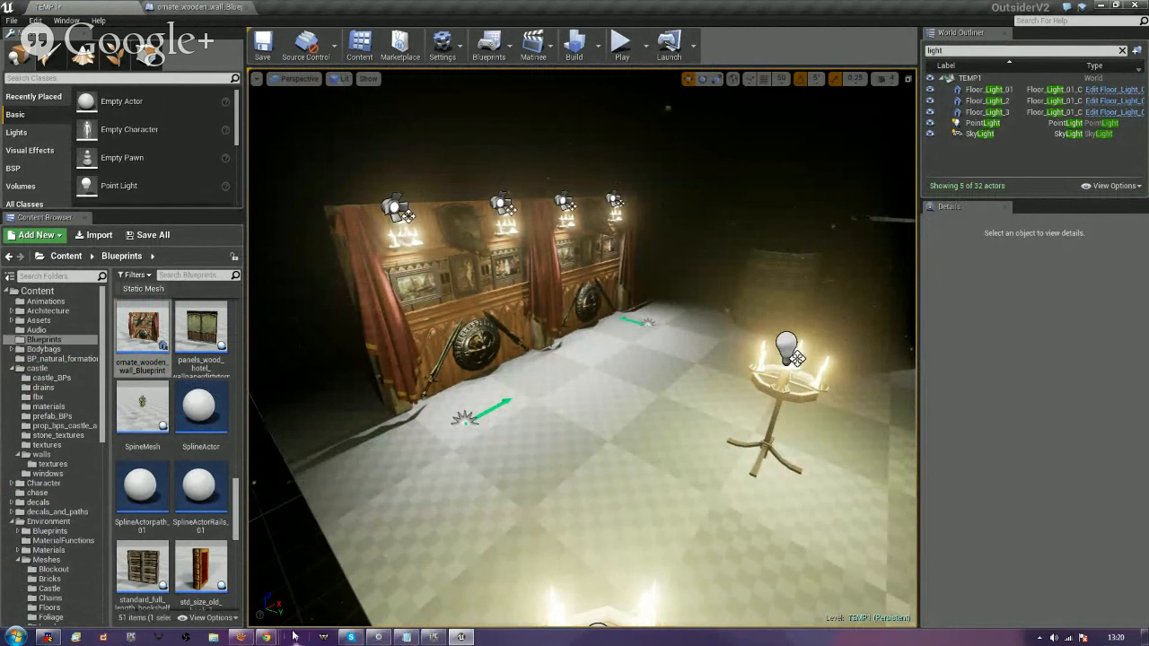
{"action": "mouse_move", "coordinate": [266, 637]}
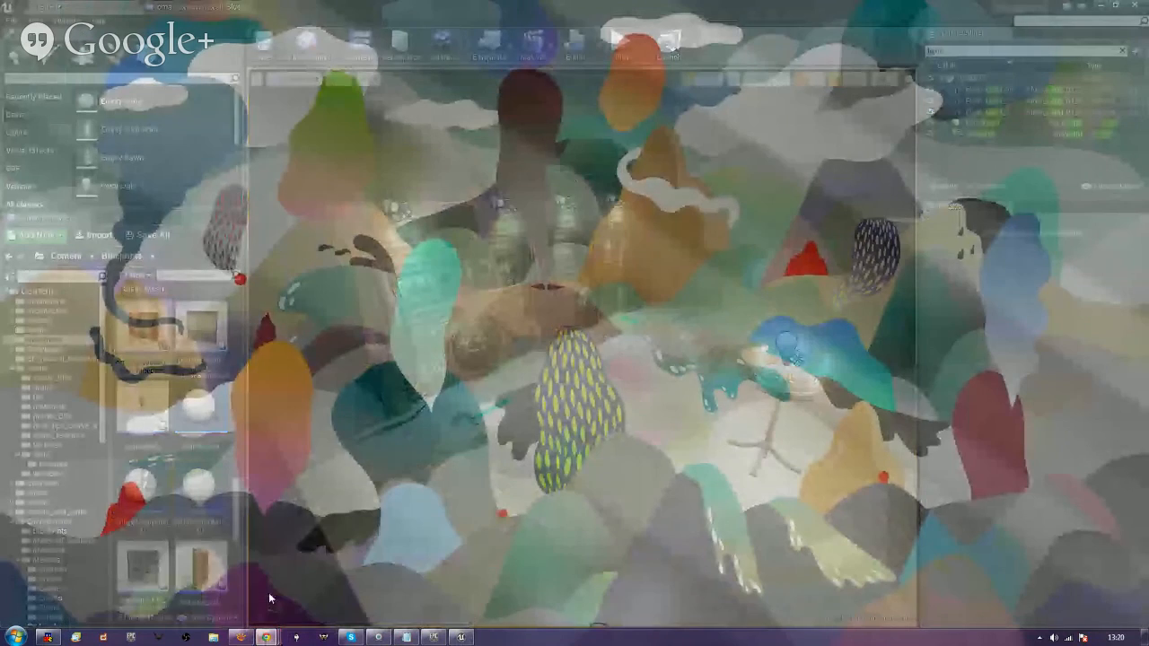
{"action": "left_click", "coordinate": [268, 594]}
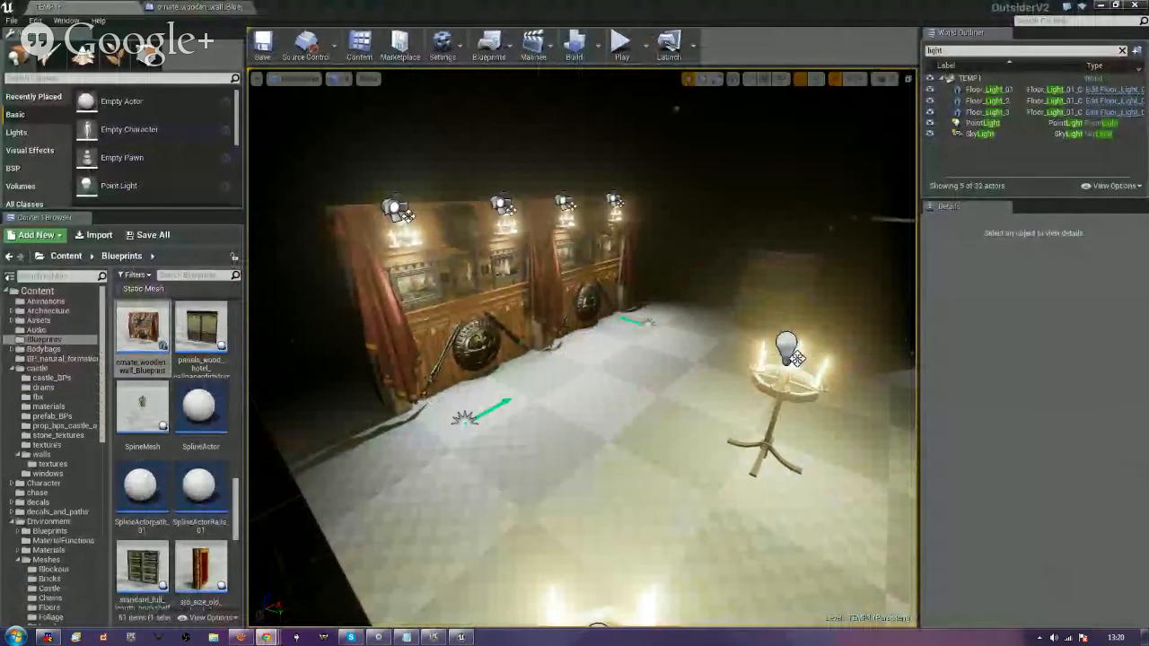